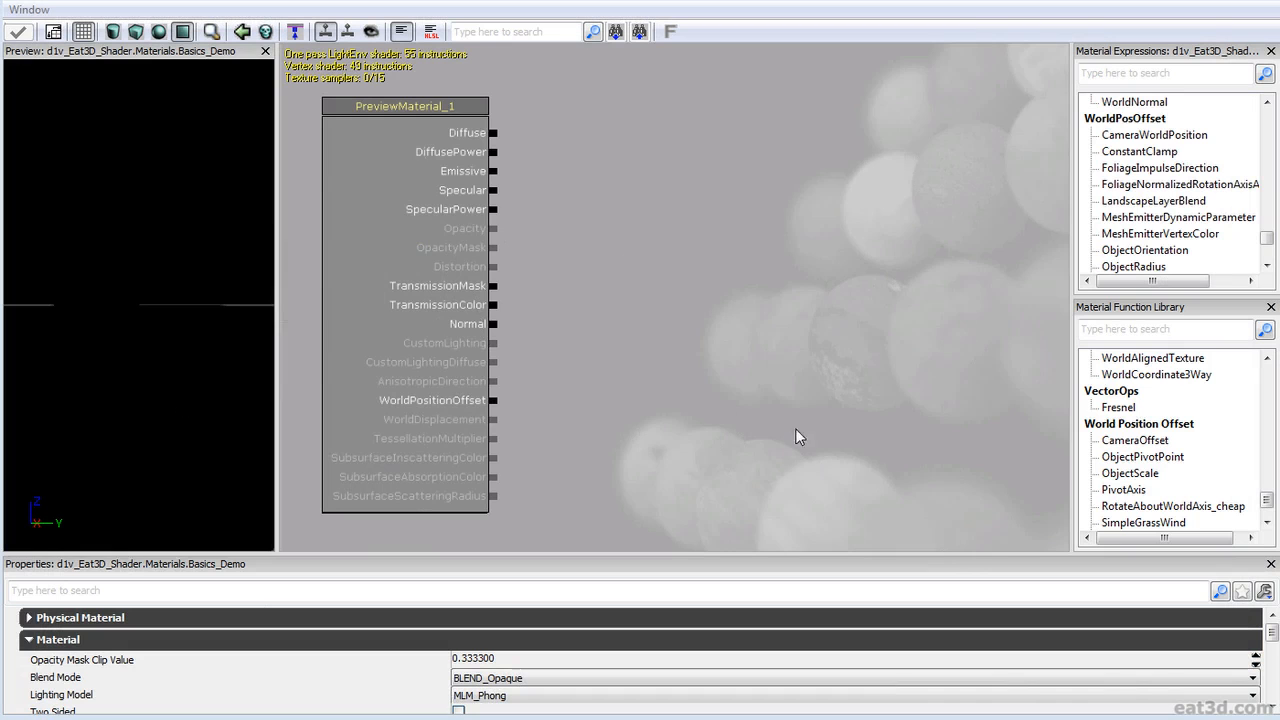
# - Search the material expressions for "cons", add a Constant node beside the material node and set its R value to 1
pyautogui.moveTo(714, 373); pyautogui.dragTo(767, 384)
pyautogui.click(1118, 79)
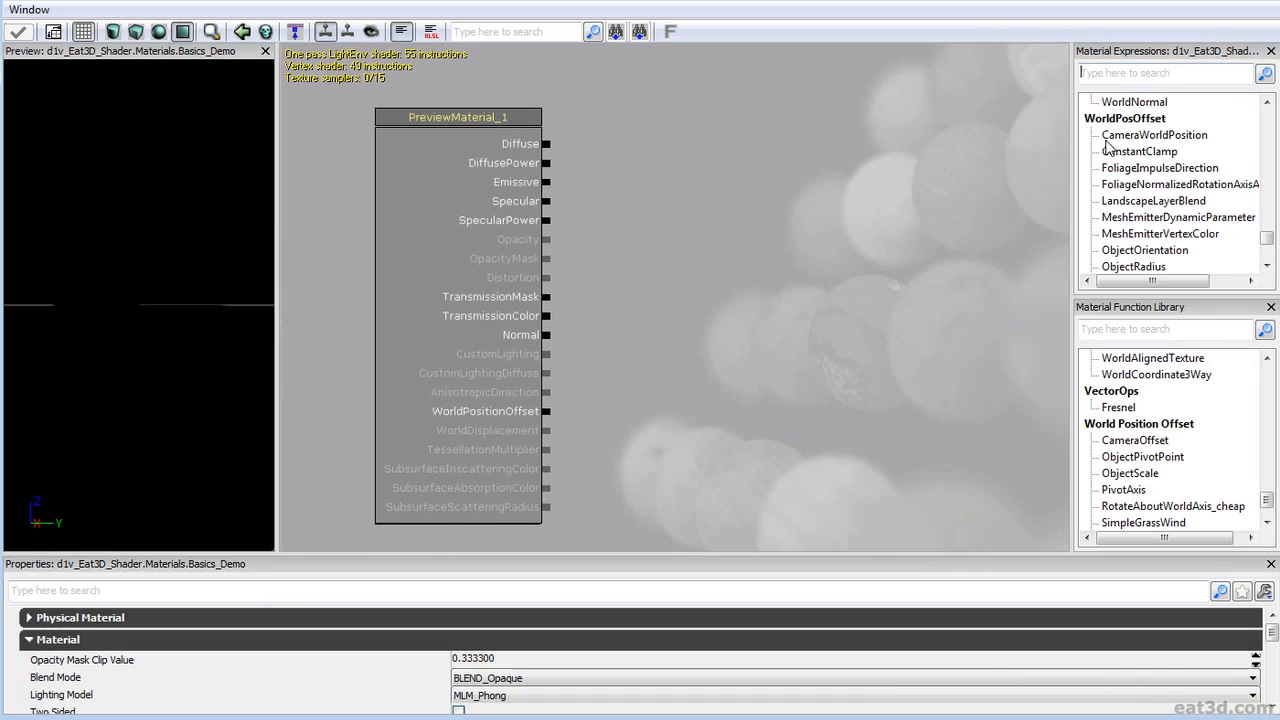
pyautogui.write('cons')
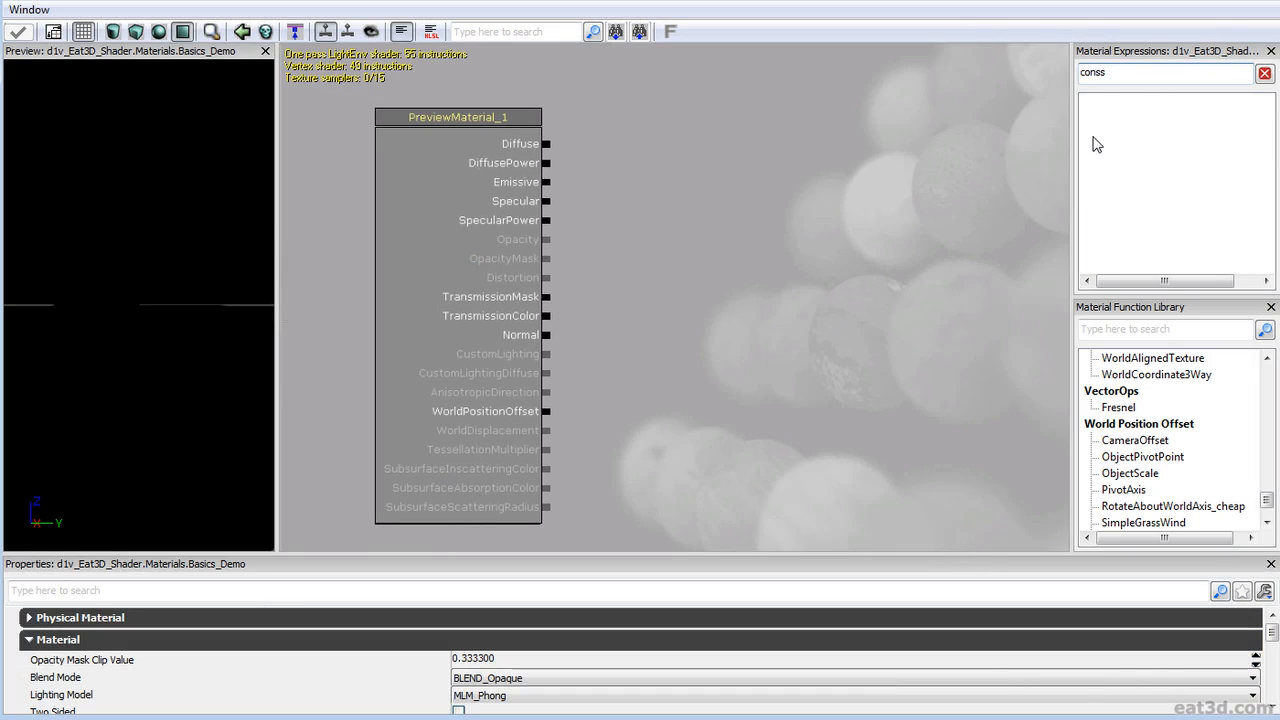
pyautogui.moveTo(1106, 103); pyautogui.dragTo(770, 203)
pyautogui.scroll(1, 791, 251)
pyautogui.moveTo(791, 251); pyautogui.dragTo(729, 269)
pyautogui.click(337, 626)
pyautogui.write('1')
pyautogui.press('Return')
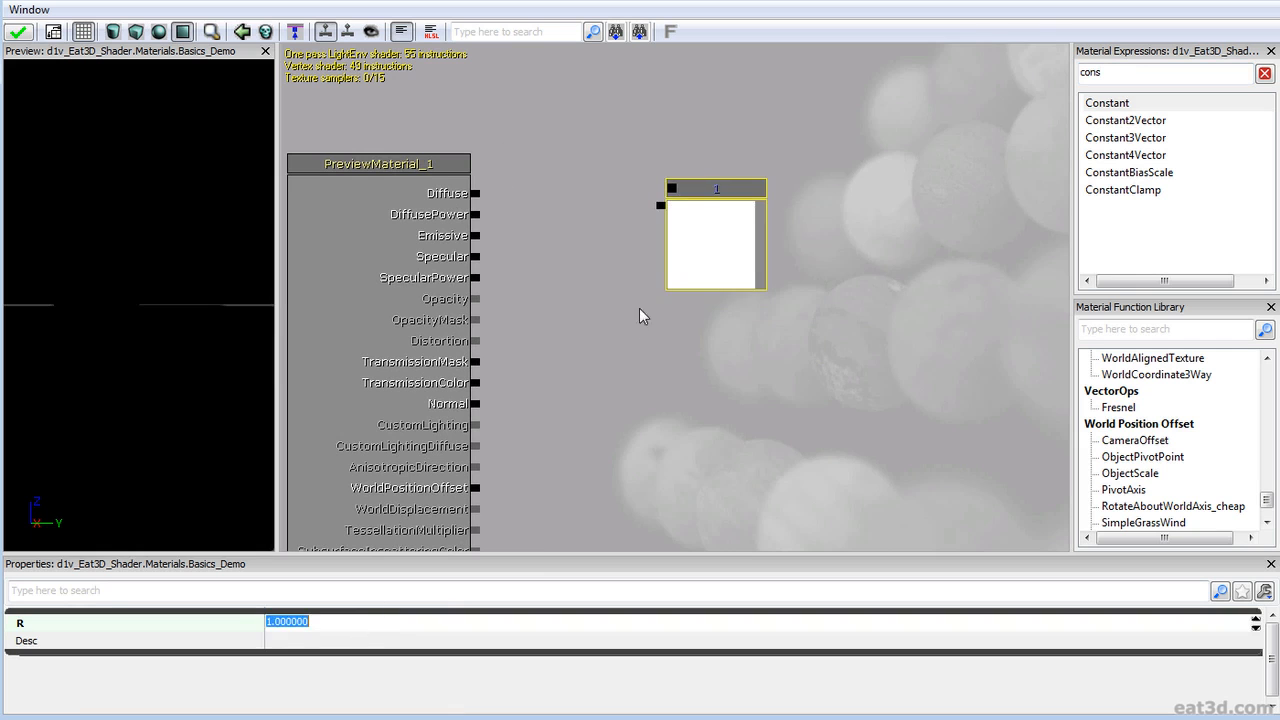
# - Reposition the Constant node, connect its output to the material's Emissive input and inspect the lit preview cube
pyautogui.keyDown('ctrl'); pyautogui.moveTo(702, 224); pyautogui.dragTo(726, 250); pyautogui.keyUp('ctrl')
pyautogui.click(545, 263)
pyautogui.moveTo(543, 263); pyautogui.dragTo(476, 235)
pyautogui.moveTo(162, 316); pyautogui.dragTo(162, 290, button='right')
pyautogui.moveTo(162, 316)
pyautogui.mouseDown()
pyautogui.moveTo(166, 345)
pyautogui.moveTo(140, 325)
pyautogui.mouseUp()
pyautogui.moveTo(162, 316); pyautogui.dragTo(133, 313, button='right')
pyautogui.moveTo(133, 313)
pyautogui.mouseDown()
pyautogui.moveTo(172, 314)
pyautogui.moveTo(112, 309)
pyautogui.mouseUp()
pyautogui.moveTo(112, 309)
pyautogui.mouseDown(button='right')
pyautogui.moveTo(112, 340)
pyautogui.moveTo(112, 318)
pyautogui.mouseUp(button='right')
pyautogui.moveTo(112, 318); pyautogui.dragTo(114, 304)
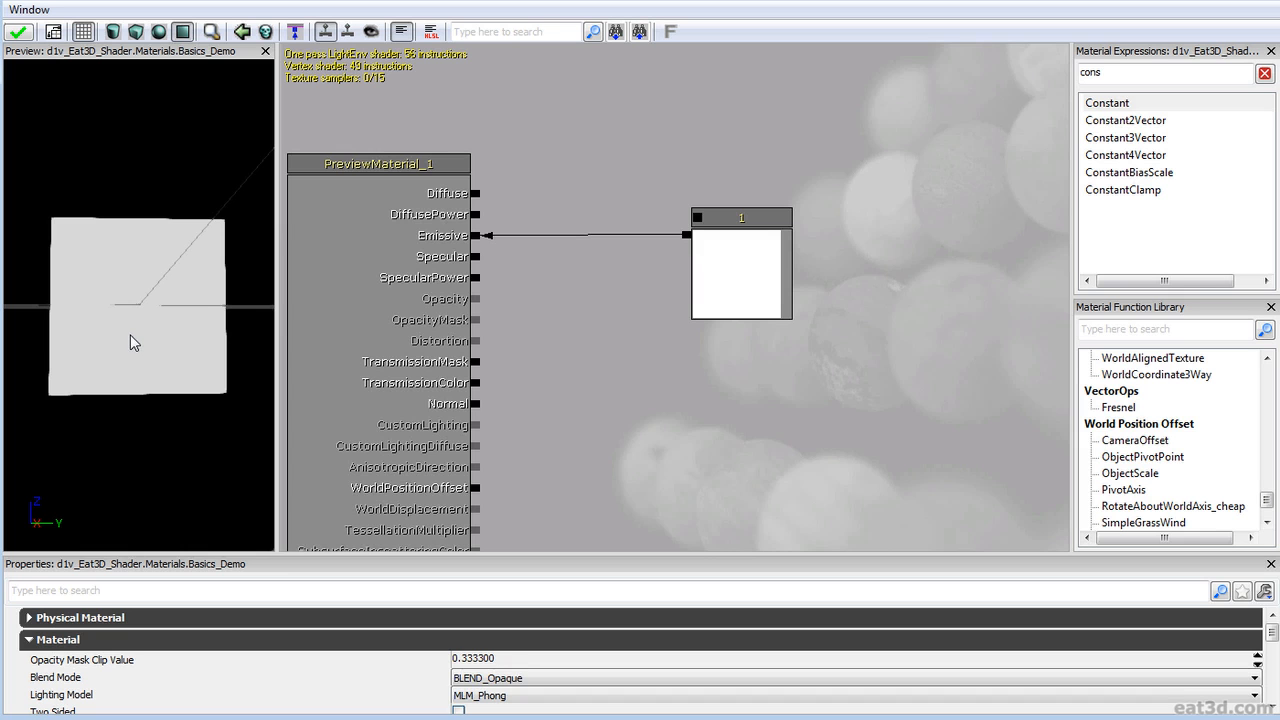
# - Try R values of 0 and 1 on the Constant node feeding Emissive
pyautogui.moveTo(634, 411); pyautogui.dragTo(631, 366, button='right')
pyautogui.click(702, 301)
pyautogui.moveTo(702, 301); pyautogui.dragTo(684, 377, button='right')
pyautogui.moveTo(687, 391); pyautogui.dragTo(742, 386)
pyautogui.moveTo(748, 242); pyautogui.dragTo(768, 243)
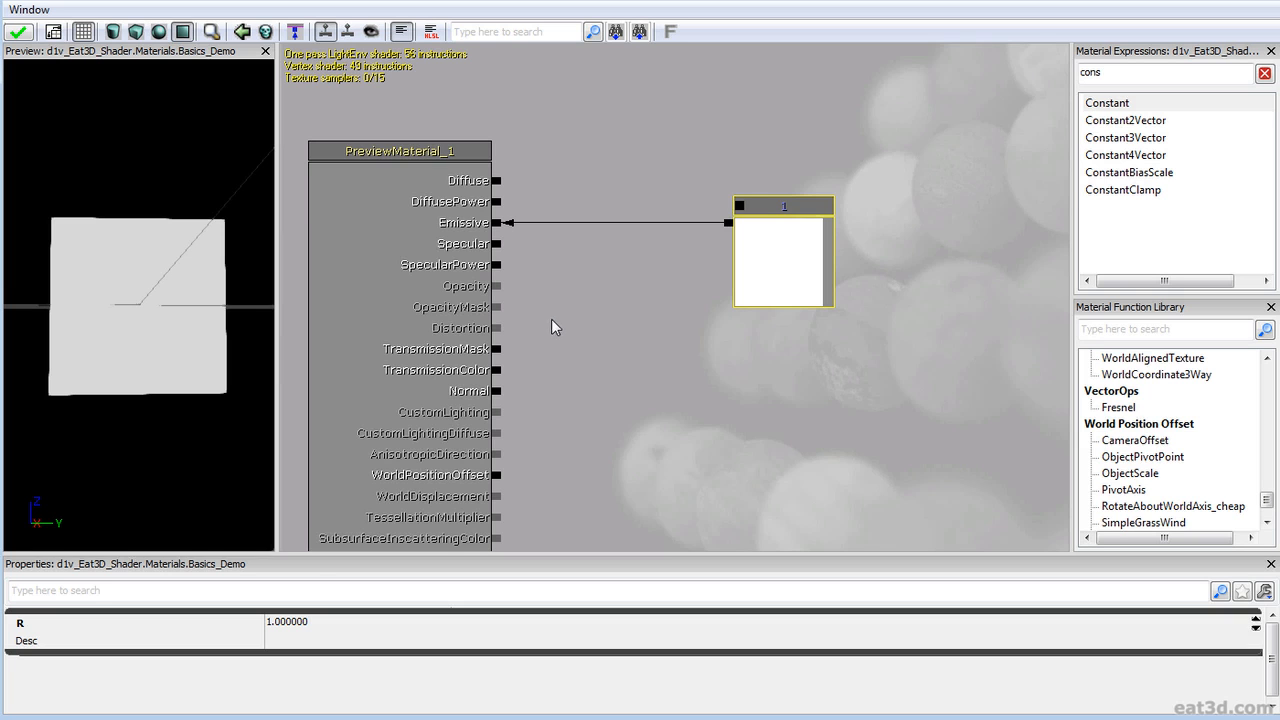
pyautogui.click(329, 622)
pyautogui.write('0')
pyautogui.press('Return')
pyautogui.click(336, 624)
pyautogui.write('1')
pyautogui.press('Return')
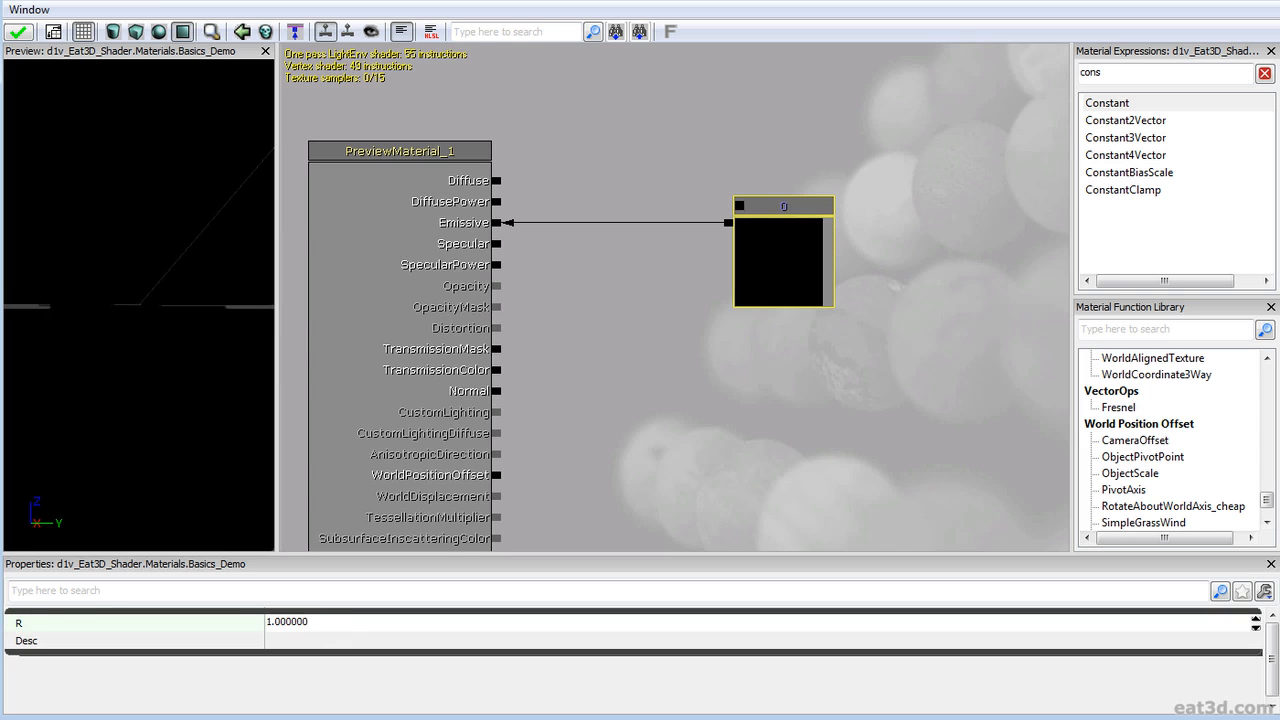
# - Set the Constant's R value to 2 and inspect the glow on the preview cube
pyautogui.click(338, 624)
pyautogui.write('2')
pyautogui.press('Return')
pyautogui.click(337, 624)
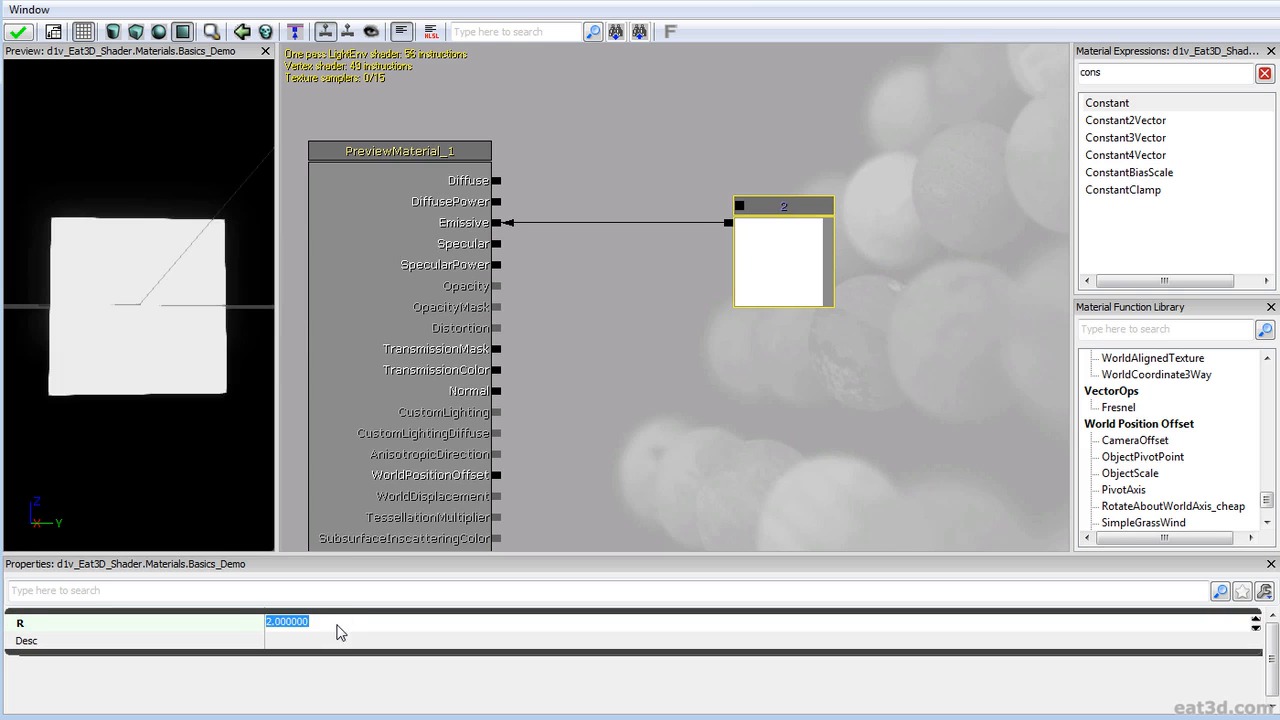
pyautogui.moveTo(140, 300); pyautogui.dragTo(65, 275)
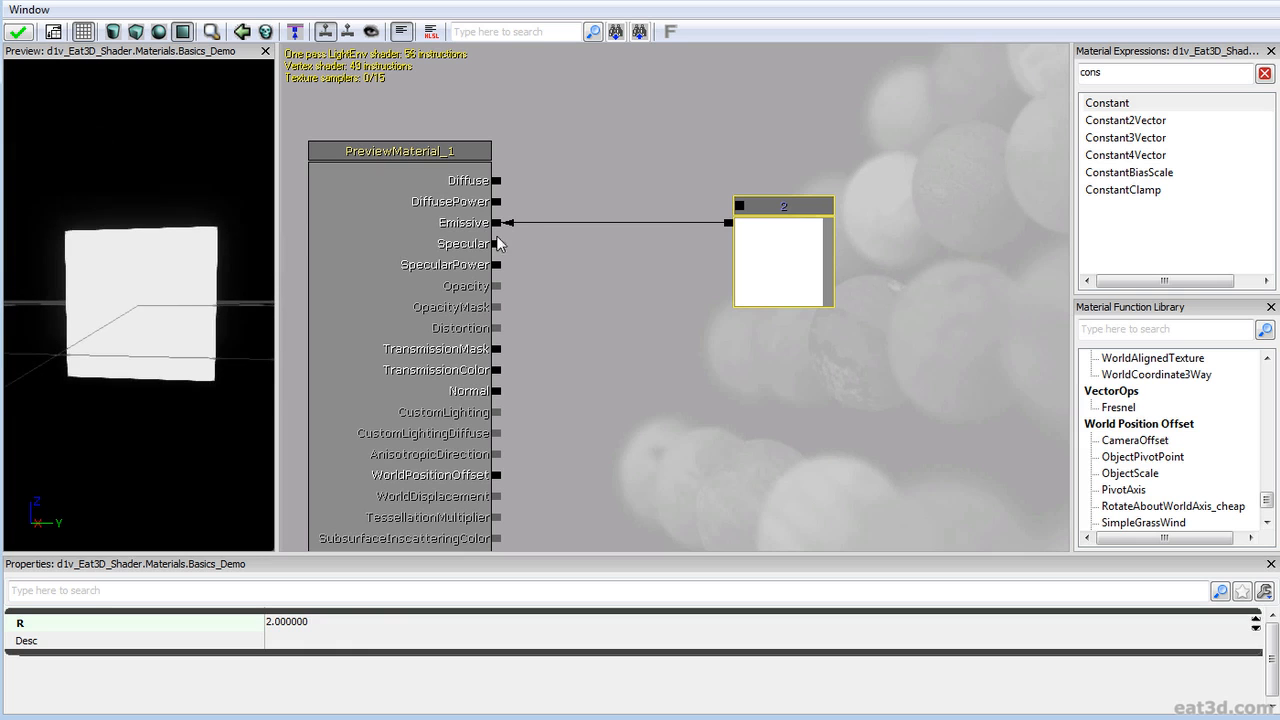
# - Feed the Constant into Diffuse instead of Emissive, set its R value to 50 and inspect the preview cube
pyautogui.moveTo(729, 222); pyautogui.dragTo(497, 182)
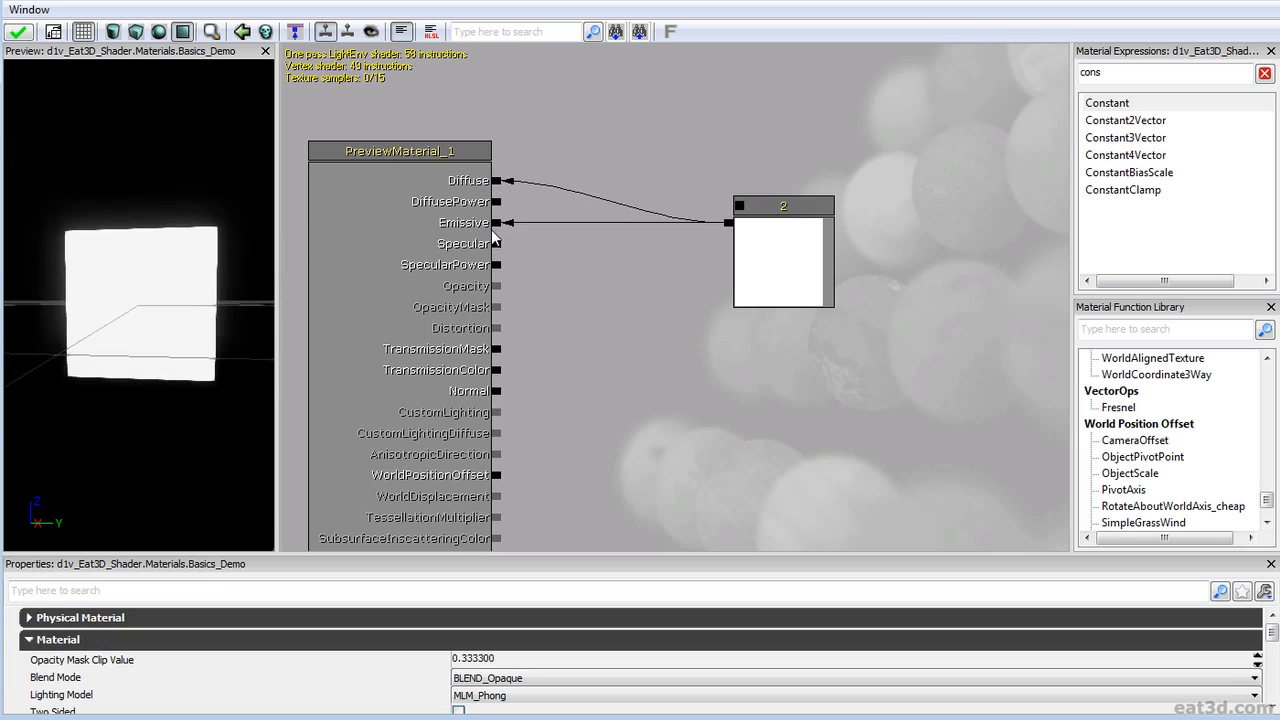
pyautogui.moveTo(206, 314)
pyautogui.mouseDown(button='right')
pyautogui.moveTo(206, 330)
pyautogui.moveTo(210, 316)
pyautogui.mouseUp(button='right')
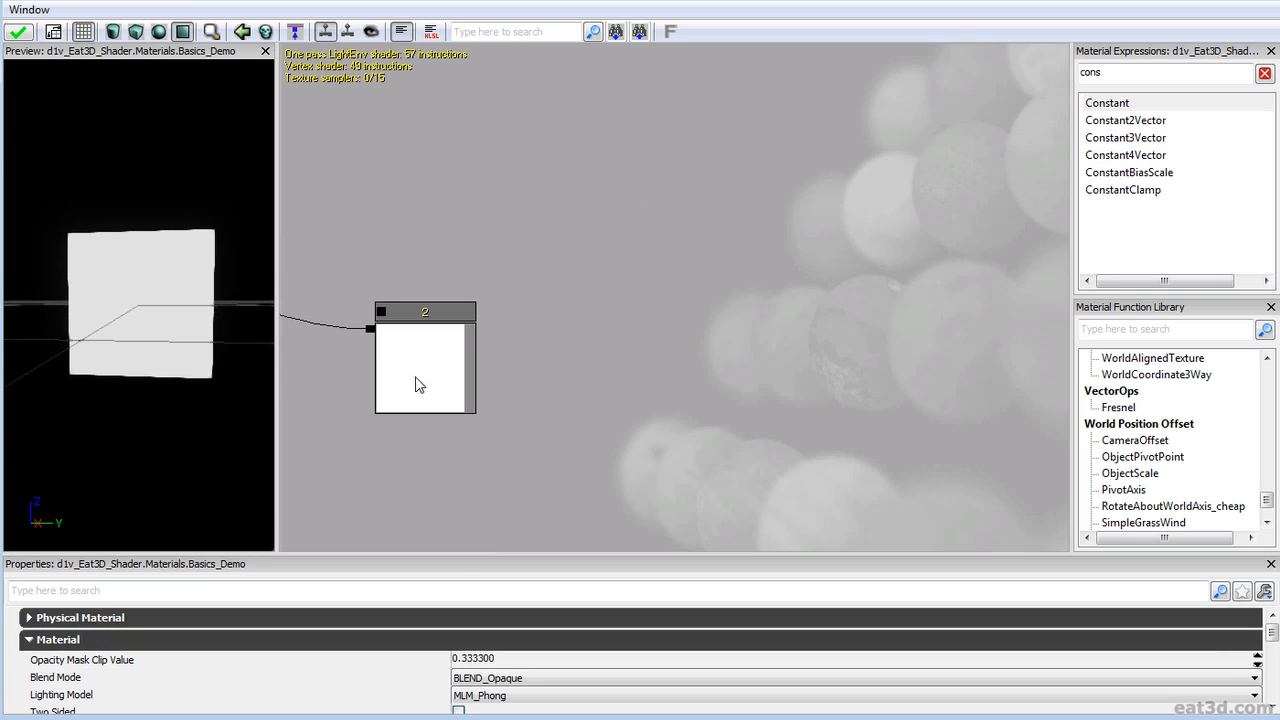
pyautogui.click(416, 379)
pyautogui.click(340, 624)
pyautogui.write('50')
pyautogui.press('Return')
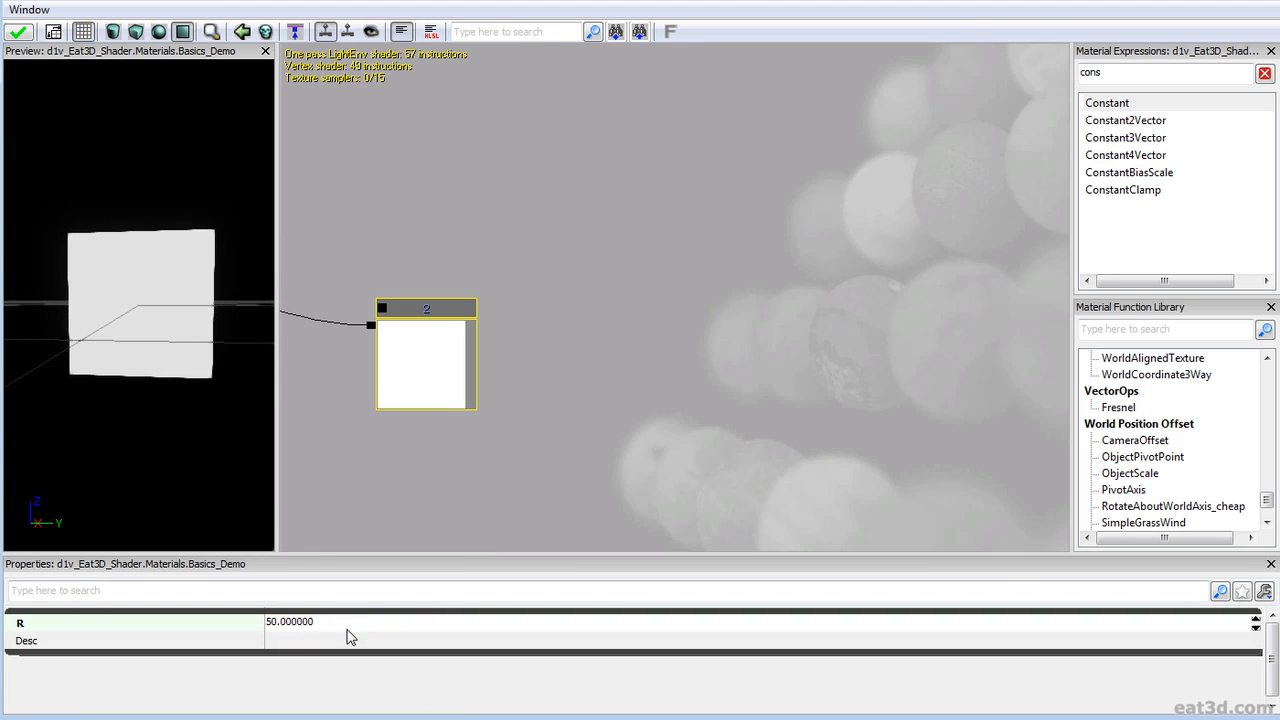
pyautogui.moveTo(154, 349)
pyautogui.mouseDown(button='right')
pyautogui.moveTo(154, 385)
pyautogui.moveTo(154, 350)
pyautogui.mouseUp(button='right')
pyautogui.moveTo(154, 350)
pyautogui.mouseDown()
pyautogui.moveTo(60, 350)
pyautogui.moveTo(195, 350)
pyautogui.moveTo(145, 358)
pyautogui.mouseUp()
# - Set the Constant's R value to 1 and inspect the preview cube from other angles
pyautogui.click(340, 624)
pyautogui.write('1')
pyautogui.press('Return')
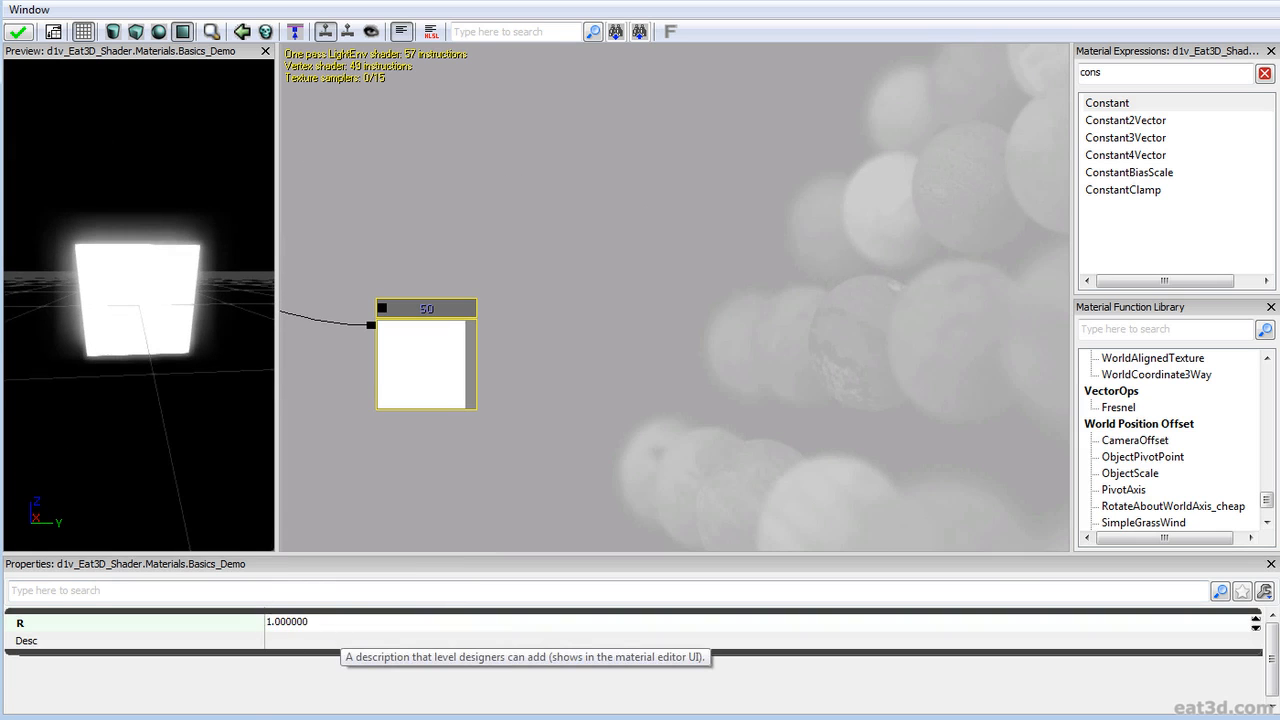
pyautogui.moveTo(178, 260); pyautogui.dragTo(157, 145, button='right')
pyautogui.moveTo(155, 138); pyautogui.dragTo(115, 125)
pyautogui.moveTo(115, 125); pyautogui.dragTo(115, 200, button='right')
pyautogui.moveTo(115, 200); pyautogui.dragTo(147, 212)
# - Reconnect the Constant to the Emissive input and break its link to Diffuse
pyautogui.moveTo(330, 348); pyautogui.dragTo(697, 306)
pyautogui.moveTo(751, 272); pyautogui.dragTo(521, 276)
pyautogui.keyDown('alt'); pyautogui.click(519, 229); pyautogui.keyUp('alt')
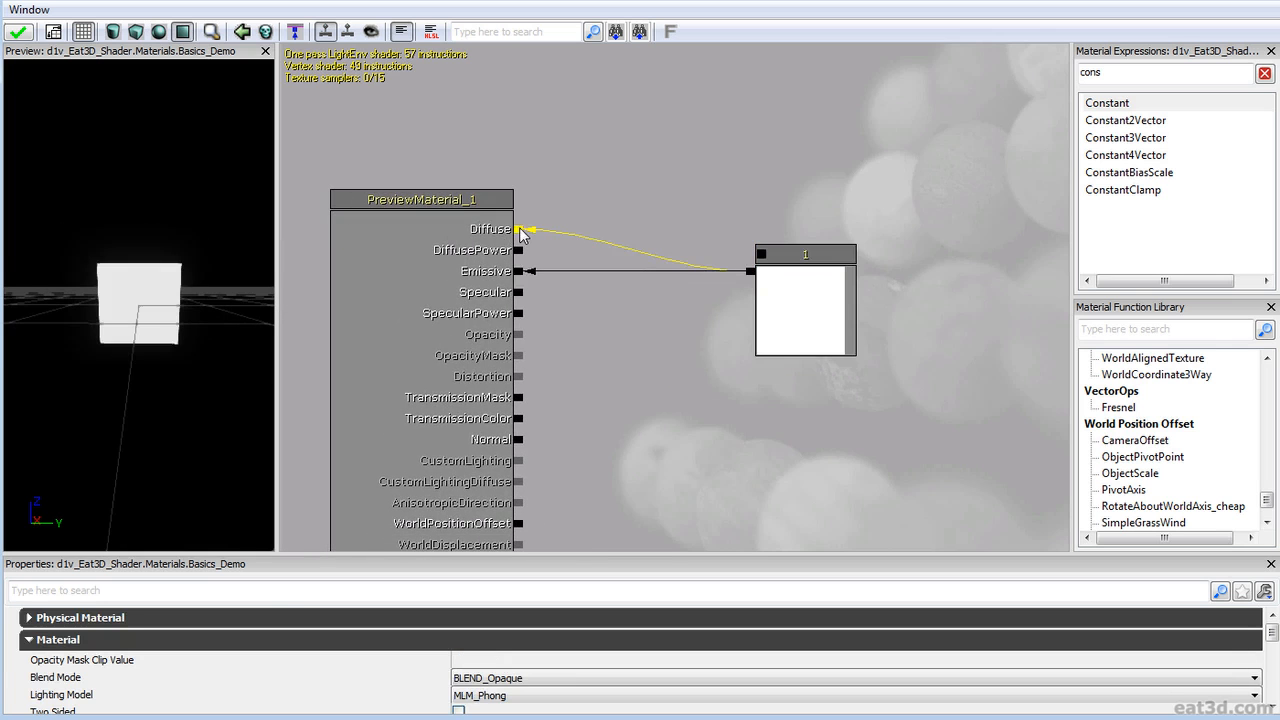
# - Move the Constant node up and place a Constant2Vector node directly below it
pyautogui.moveTo(604, 240); pyautogui.dragTo(712, 306)
pyautogui.moveTo(970, 401); pyautogui.dragTo(881, 357)
pyautogui.keyDown('ctrl'); pyautogui.click(827, 329); pyautogui.keyUp('ctrl')
pyautogui.keyDown('ctrl'); pyautogui.click(820, 334); pyautogui.keyUp('ctrl')
pyautogui.keyDown('ctrl'); pyautogui.click(822, 335); pyautogui.keyUp('ctrl')
pyautogui.moveTo(1137, 121); pyautogui.dragTo(748, 462)
pyautogui.moveTo(803, 497); pyautogui.dragTo(820, 320)
pyautogui.keyDown('ctrl'); pyautogui.click(834, 358); pyautogui.keyUp('ctrl')
pyautogui.click(880, 355)
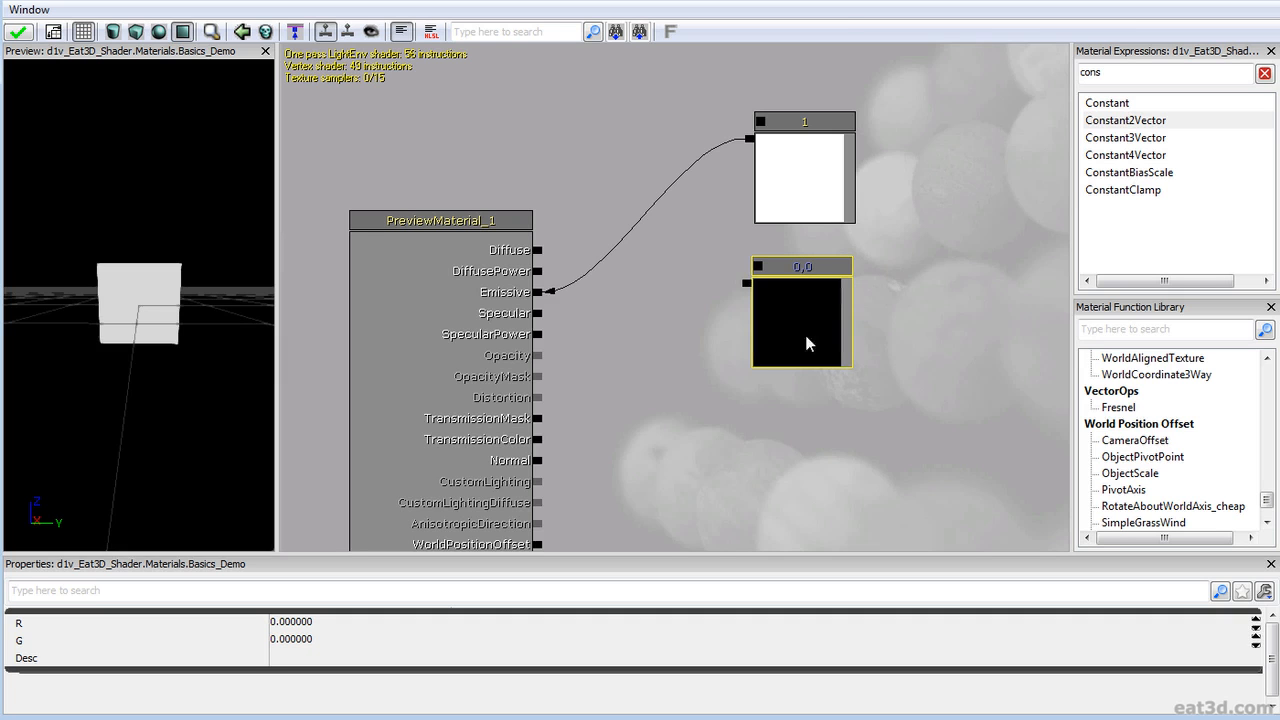
pyautogui.moveTo(778, 359); pyautogui.dragTo(707, 355)
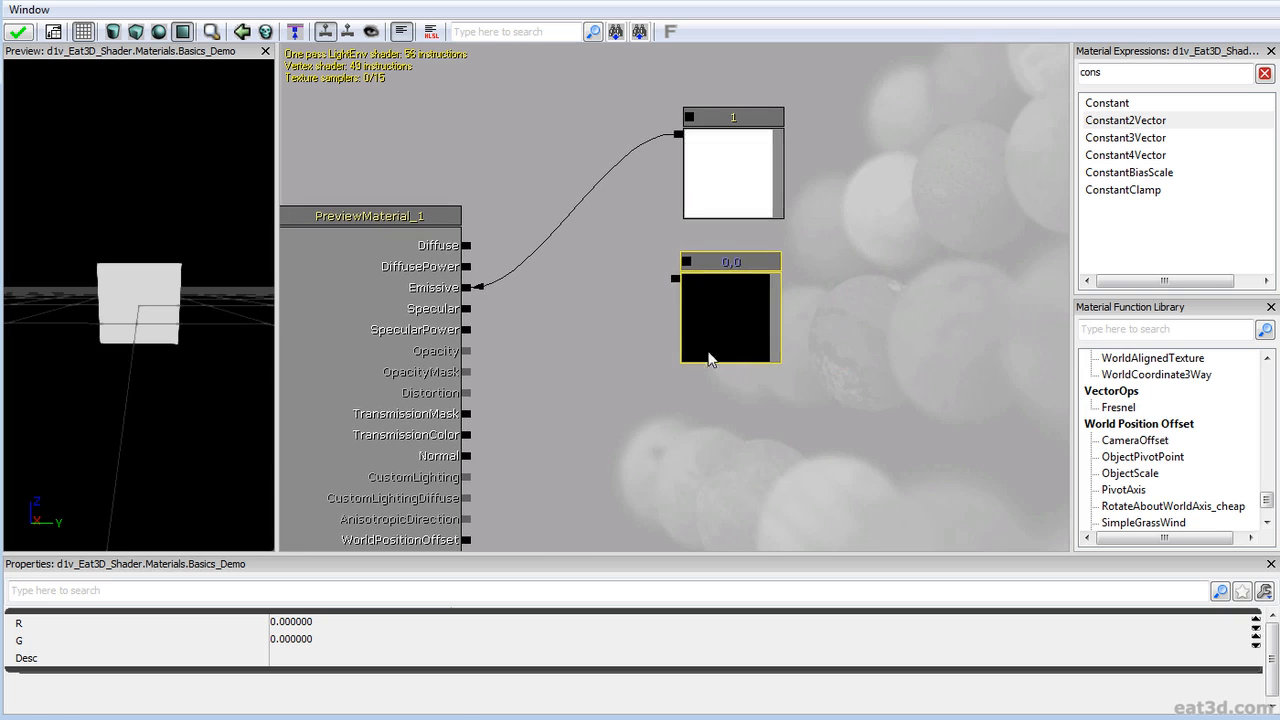
# - Set the Constant2Vector's R value to 1 and connect it to Emissive in place of the Constant
pyautogui.click(835, 373)
pyautogui.click(1130, 120)
pyautogui.click(829, 318)
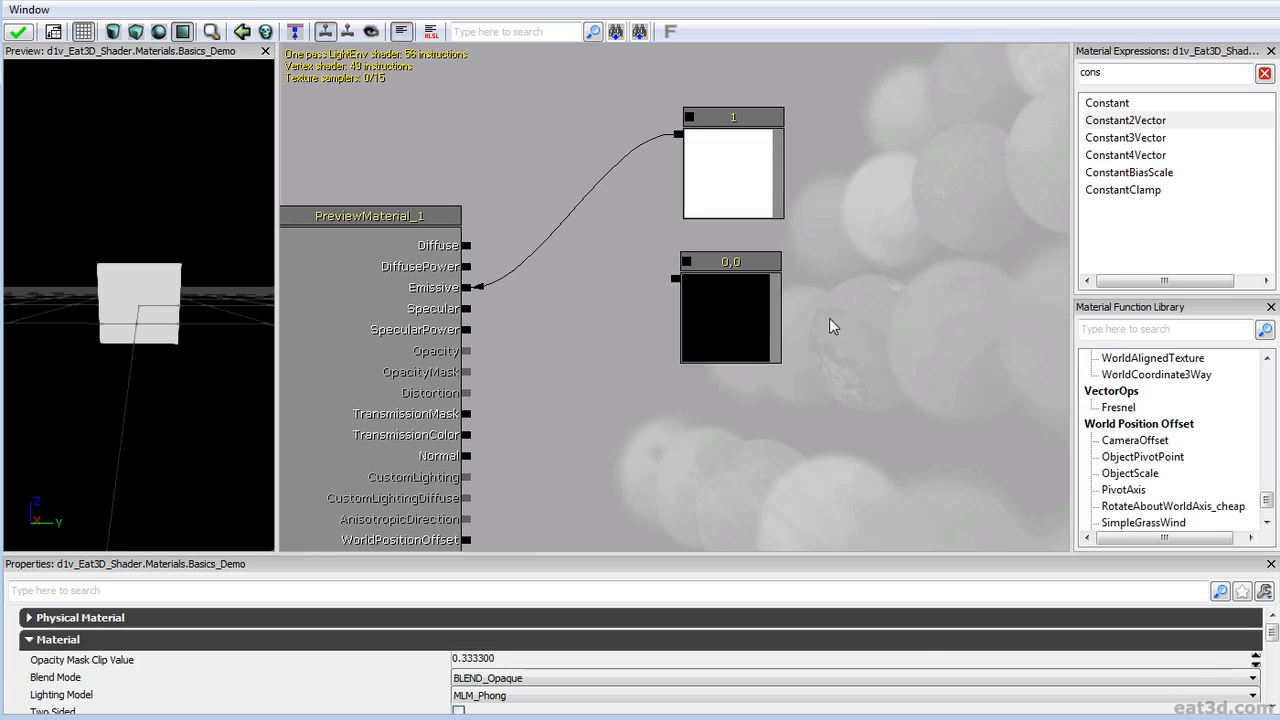
pyautogui.click(776, 337)
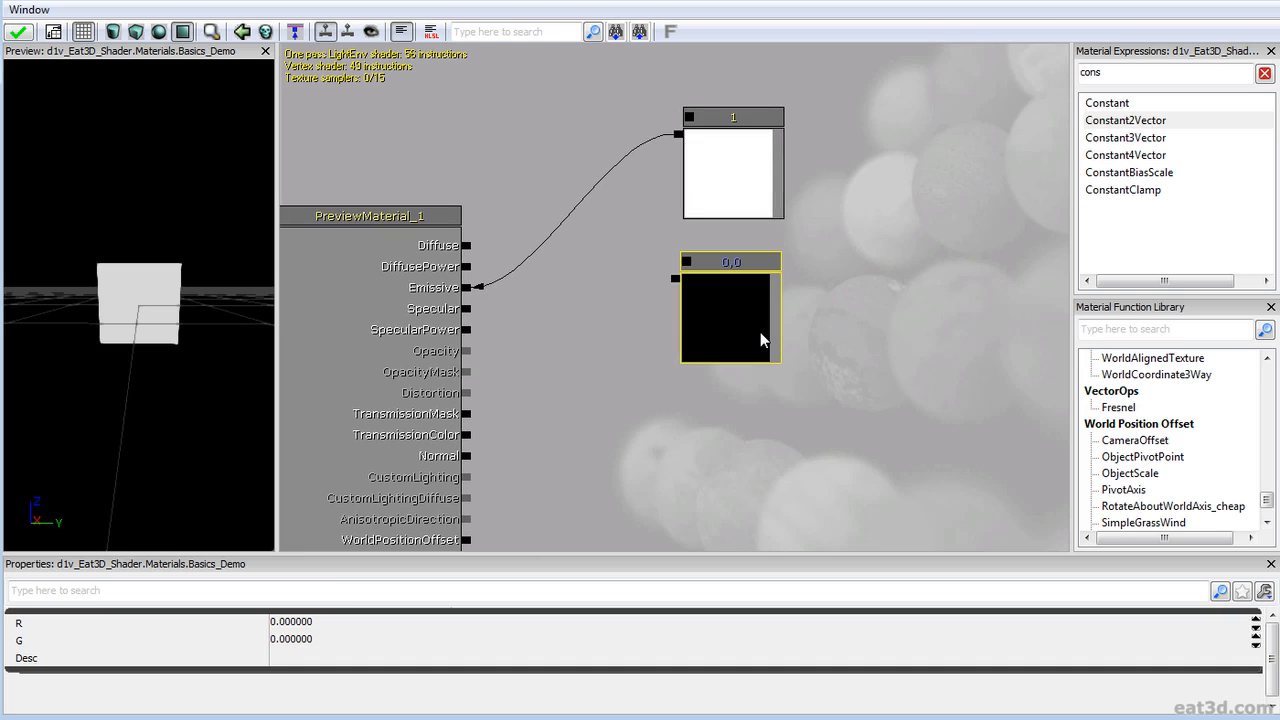
pyautogui.click(303, 621)
pyautogui.write('1')
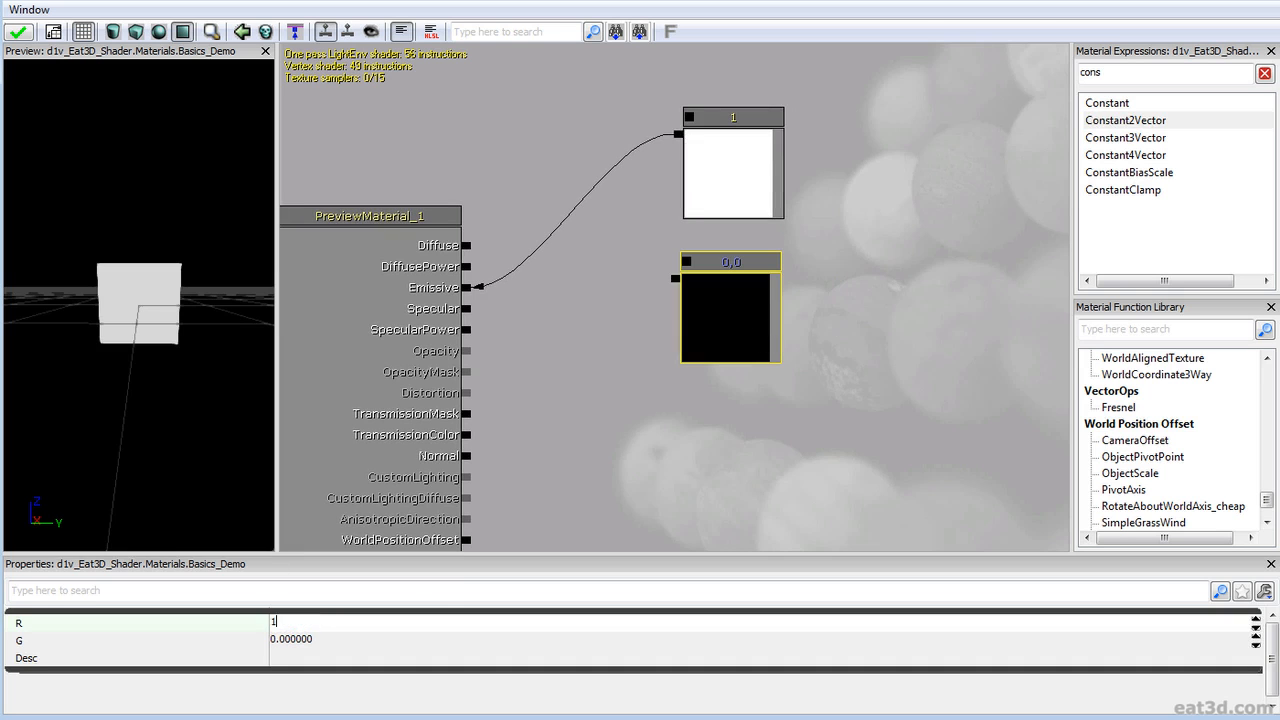
pyautogui.press('Return')
pyautogui.moveTo(675, 278); pyautogui.dragTo(480, 290)
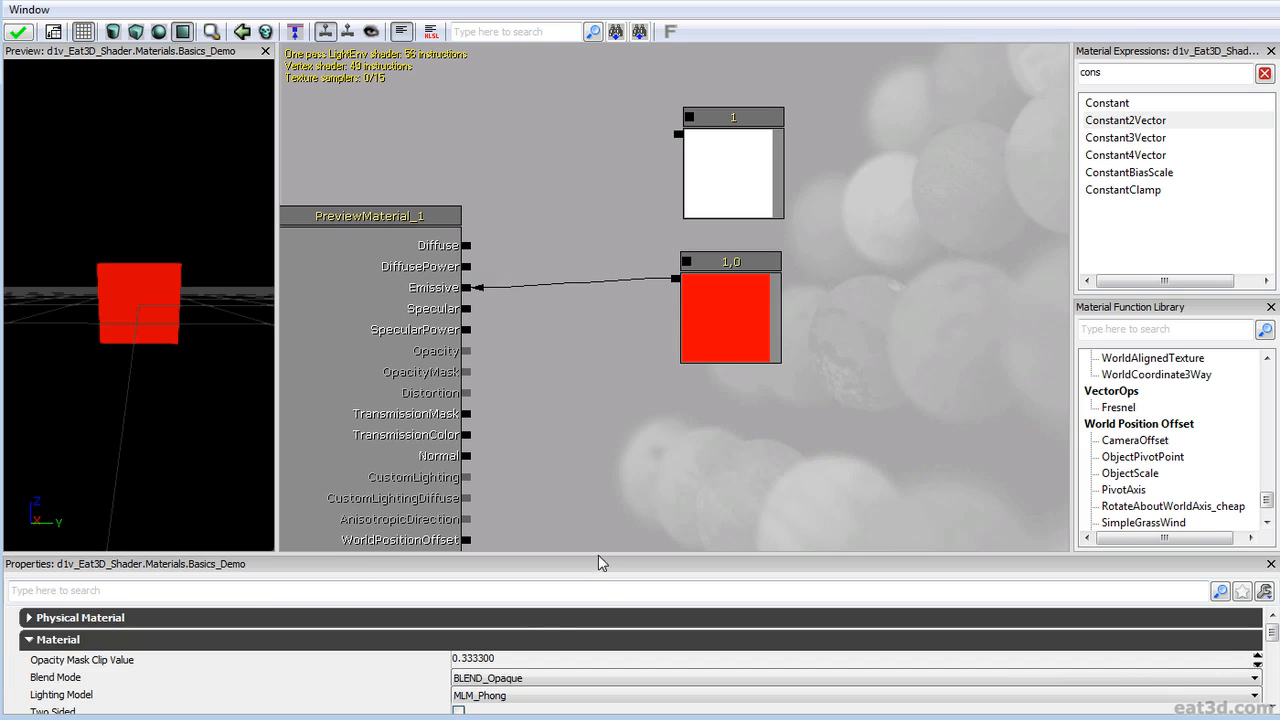
# - Set the Constant2Vector's G value to 1
pyautogui.click(720, 327)
pyautogui.click(383, 641)
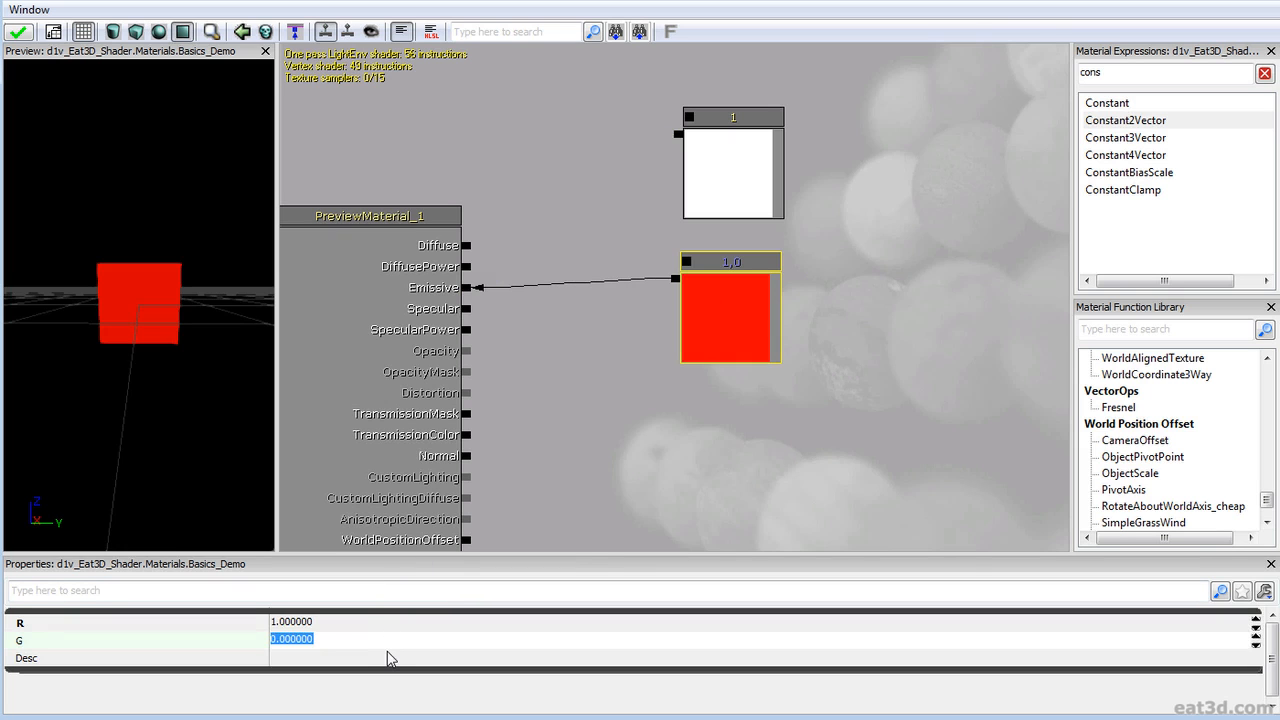
pyautogui.write('1')
pyautogui.press('Return')
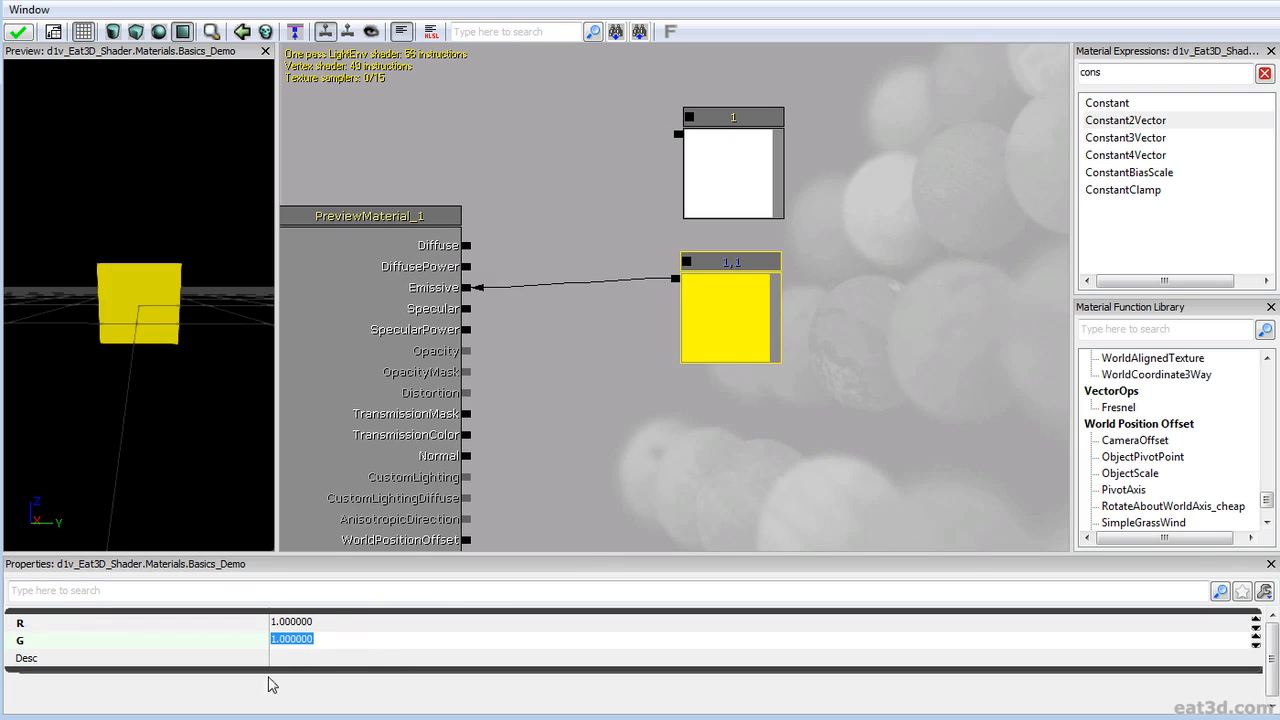
# - Set the Constant2Vector's R value to 0 and move closer to the preview cube
pyautogui.click(333, 621)
pyautogui.write('0')
pyautogui.press('Return')
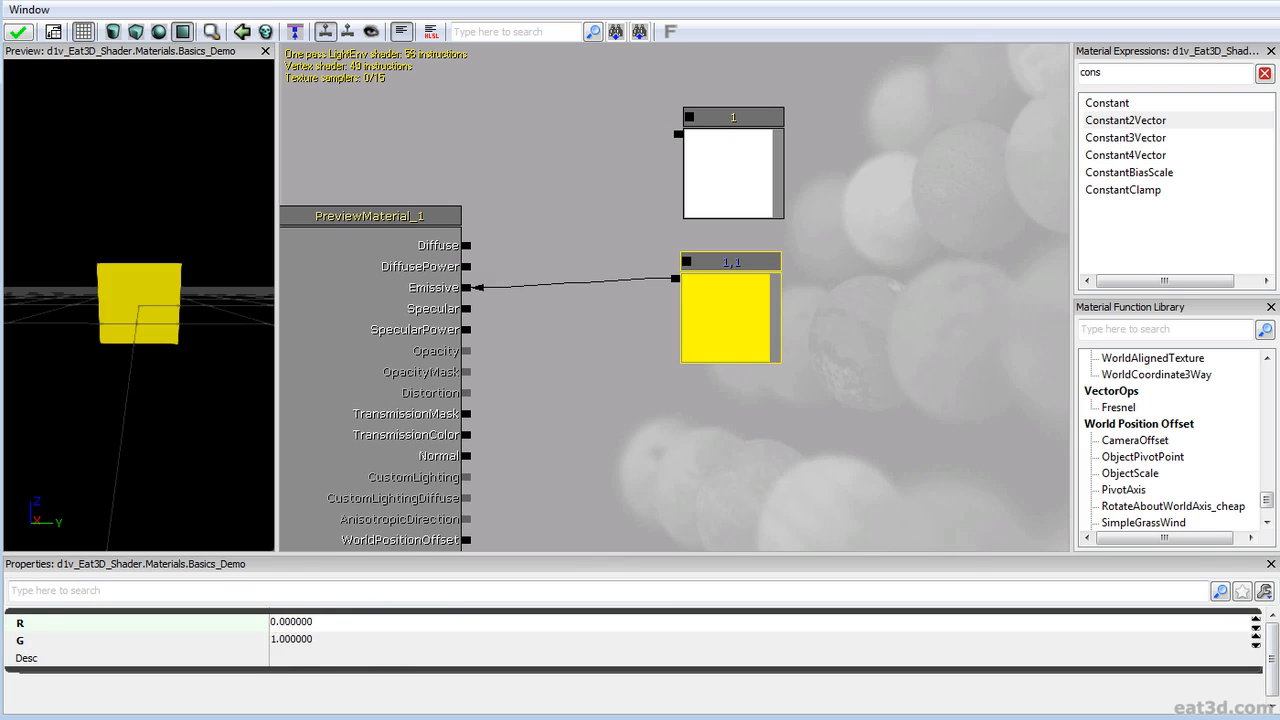
pyautogui.moveTo(125, 386)
pyautogui.mouseDown(button='right')
pyautogui.moveTo(125, 402)
pyautogui.moveTo(125, 366)
pyautogui.mouseUp(button='right')
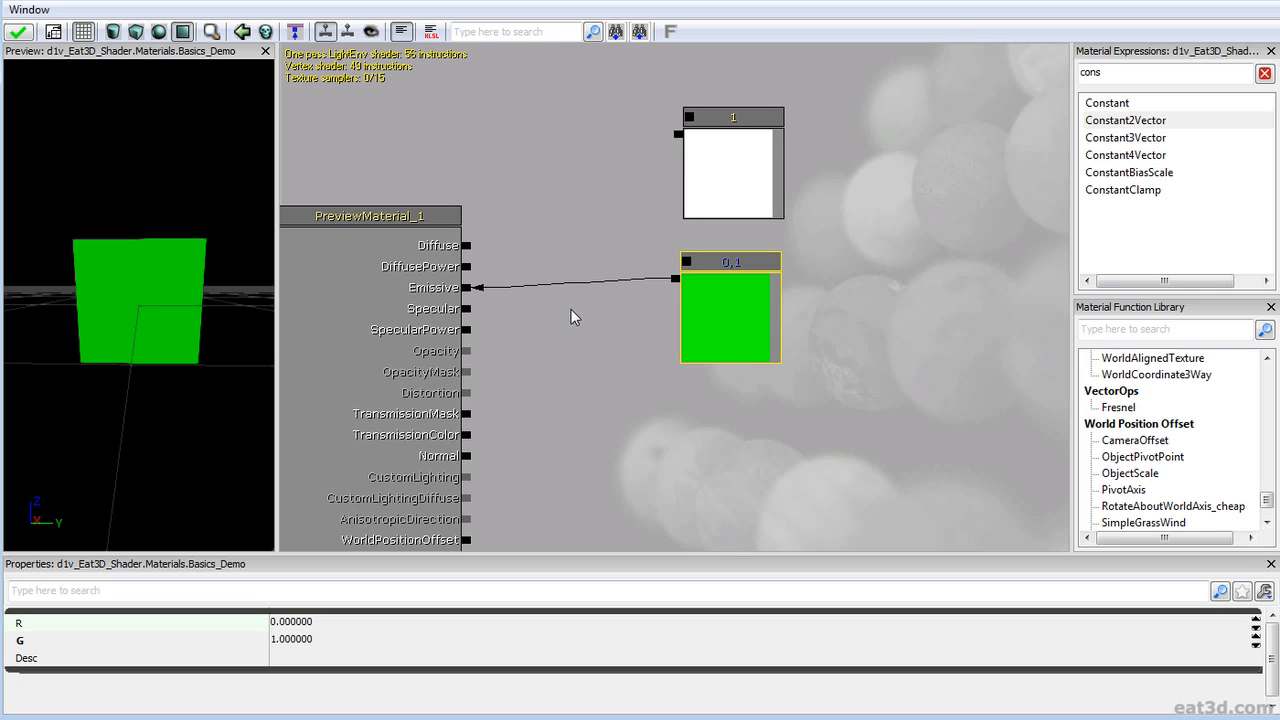
pyautogui.click(1128, 123)
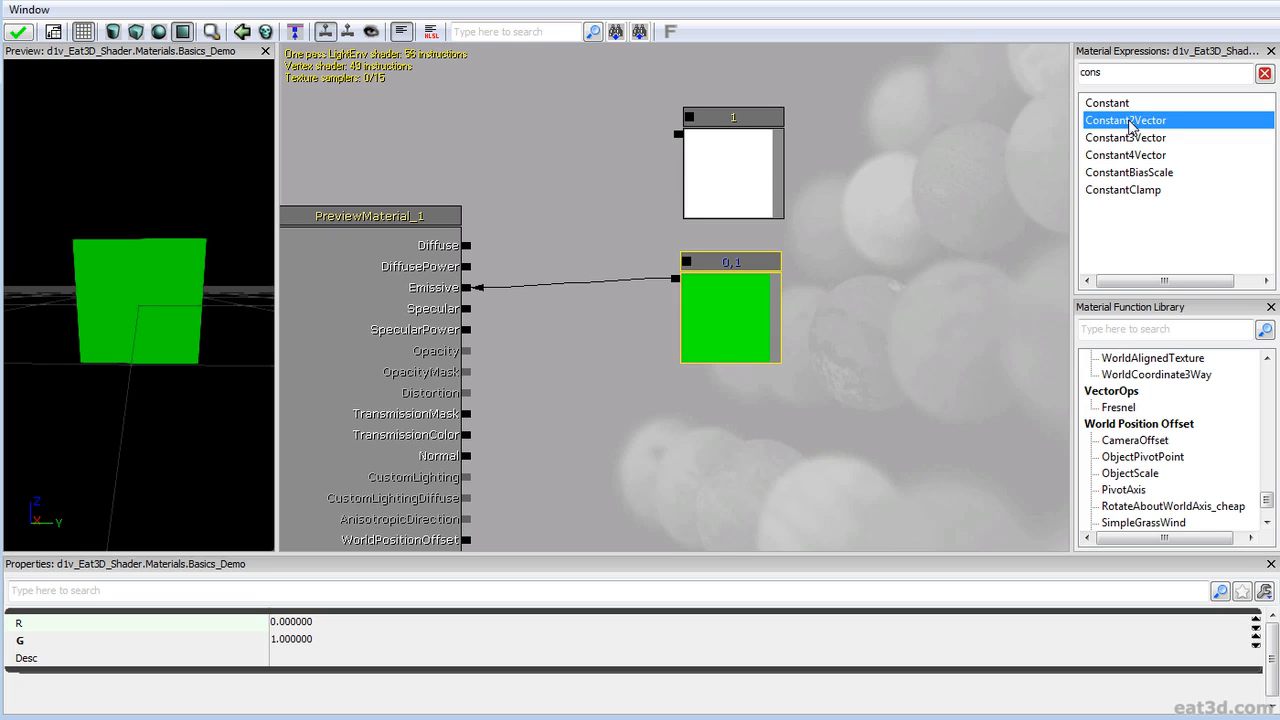
pyautogui.click(1140, 139)
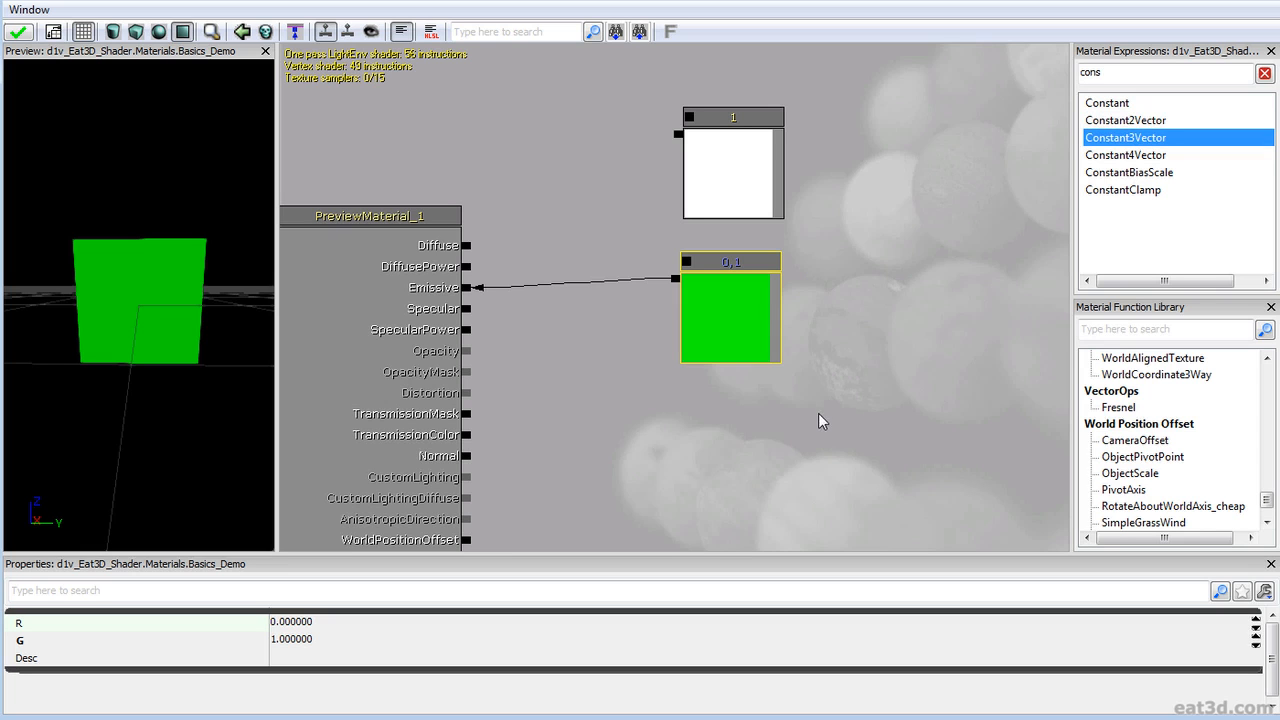
pyautogui.click(741, 338)
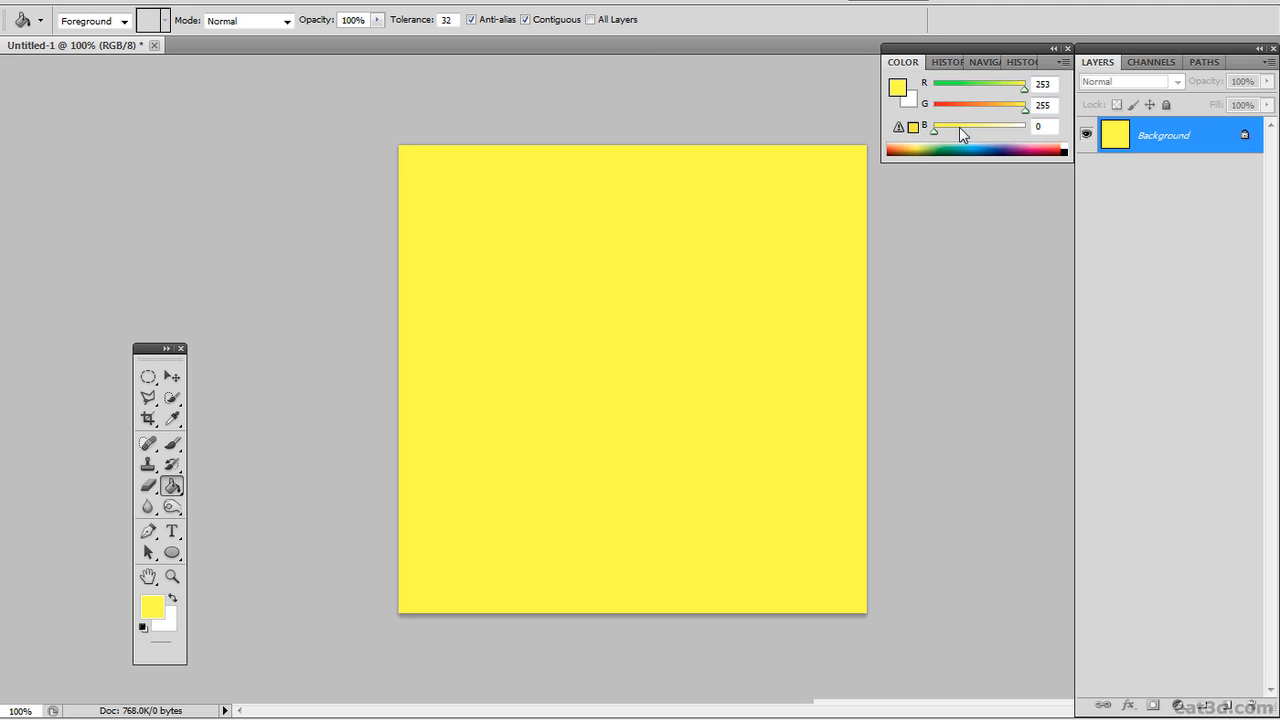
pyautogui.click(334, 0)
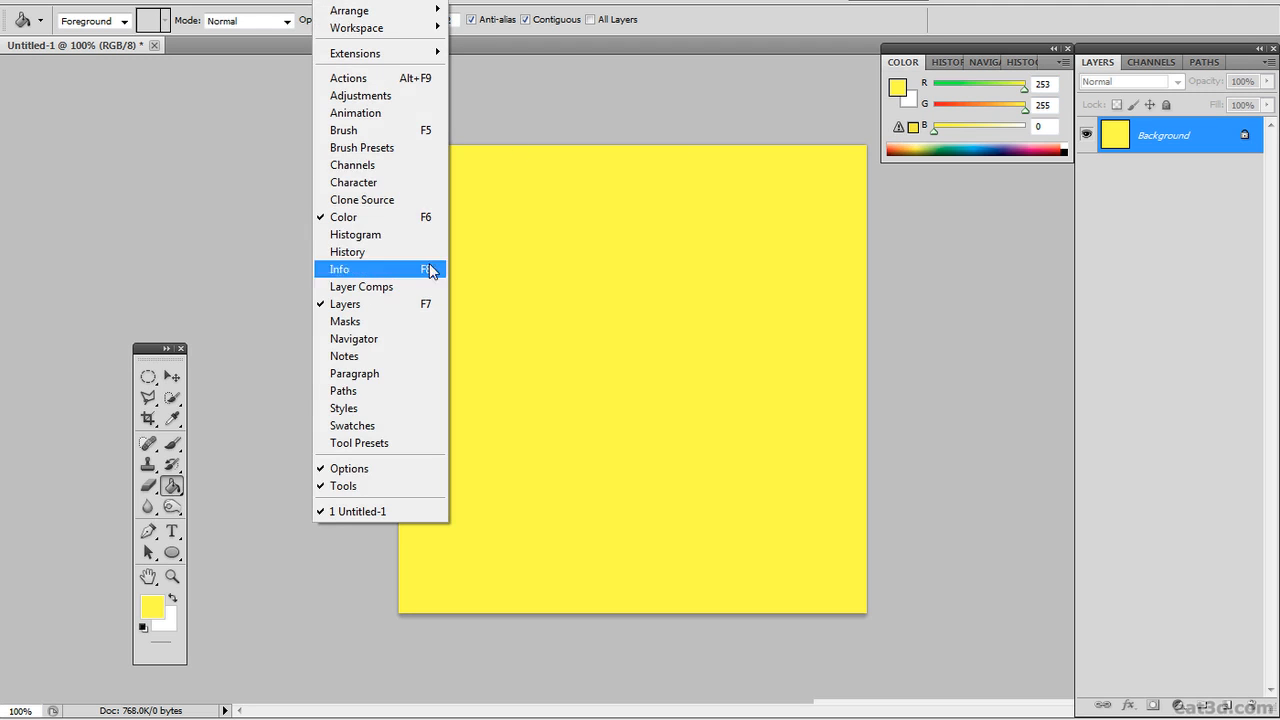
pyautogui.click(1064, 63)
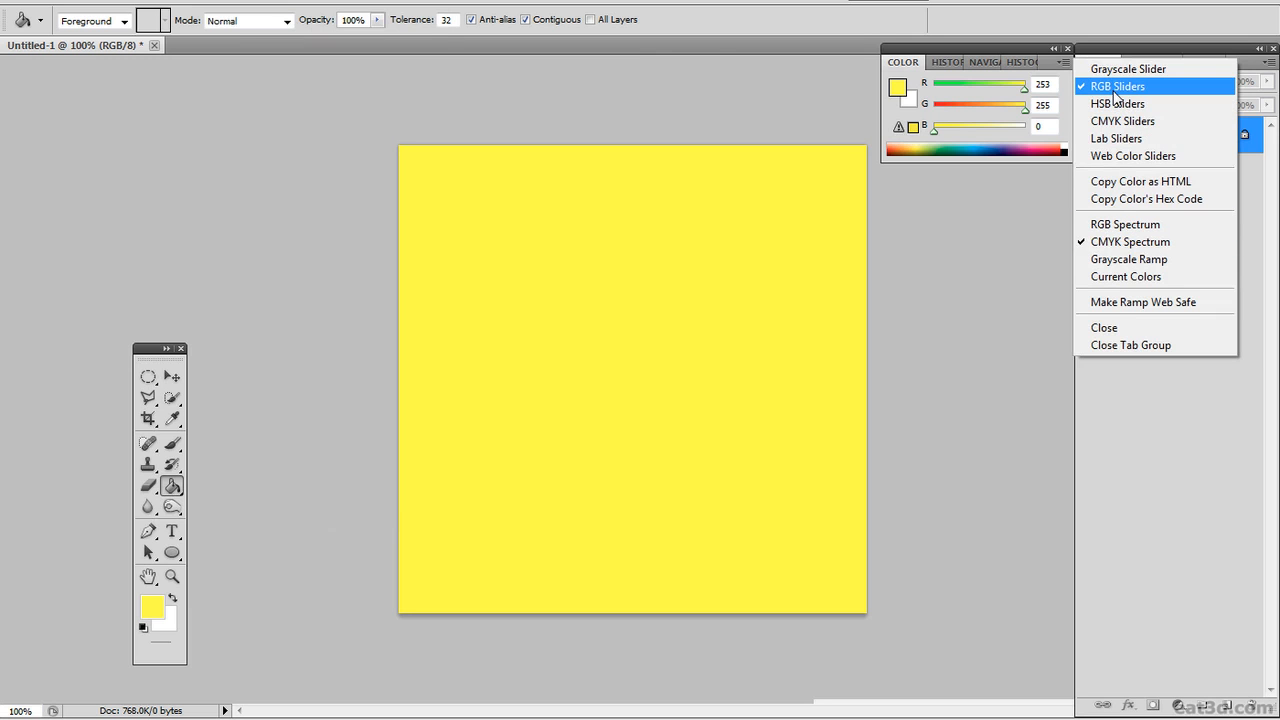
pyautogui.click(710, 41)
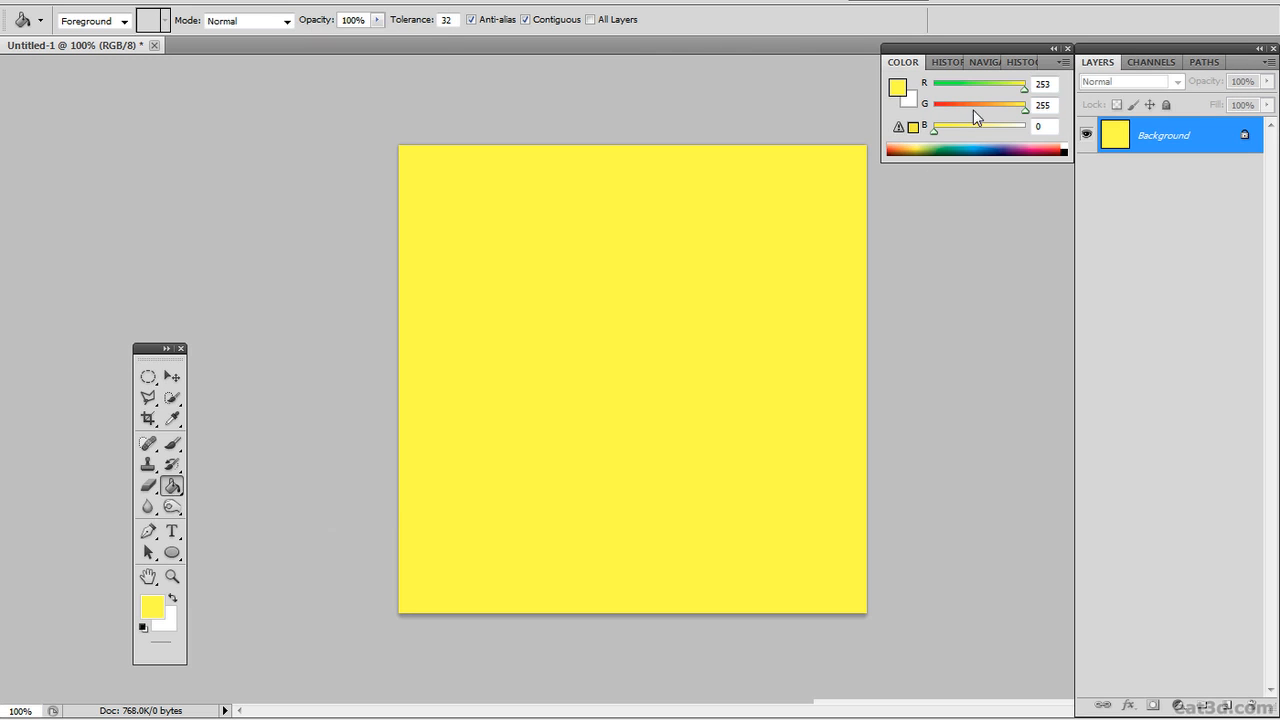
# - In Photoshop, lower the foreground colour's R and G values to 0 to make it black
pyautogui.click(974, 83)
pyautogui.moveTo(941, 89); pyautogui.dragTo(933, 88)
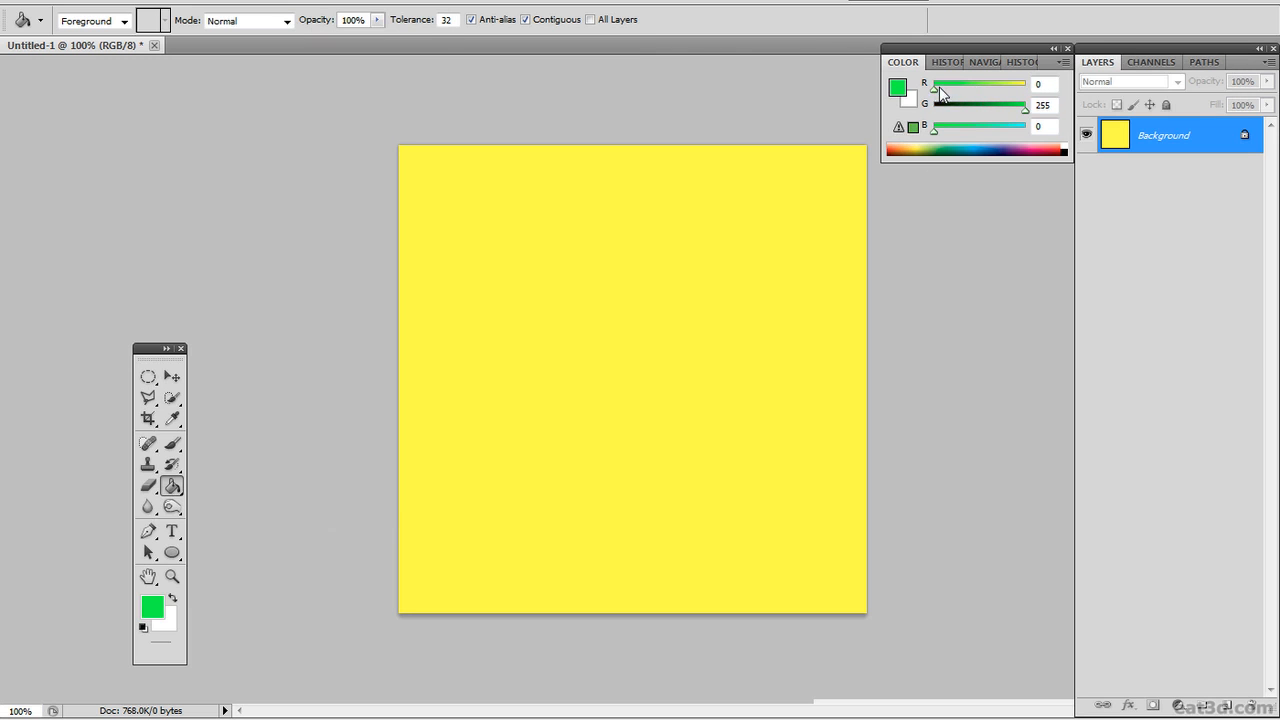
pyautogui.click(933, 107)
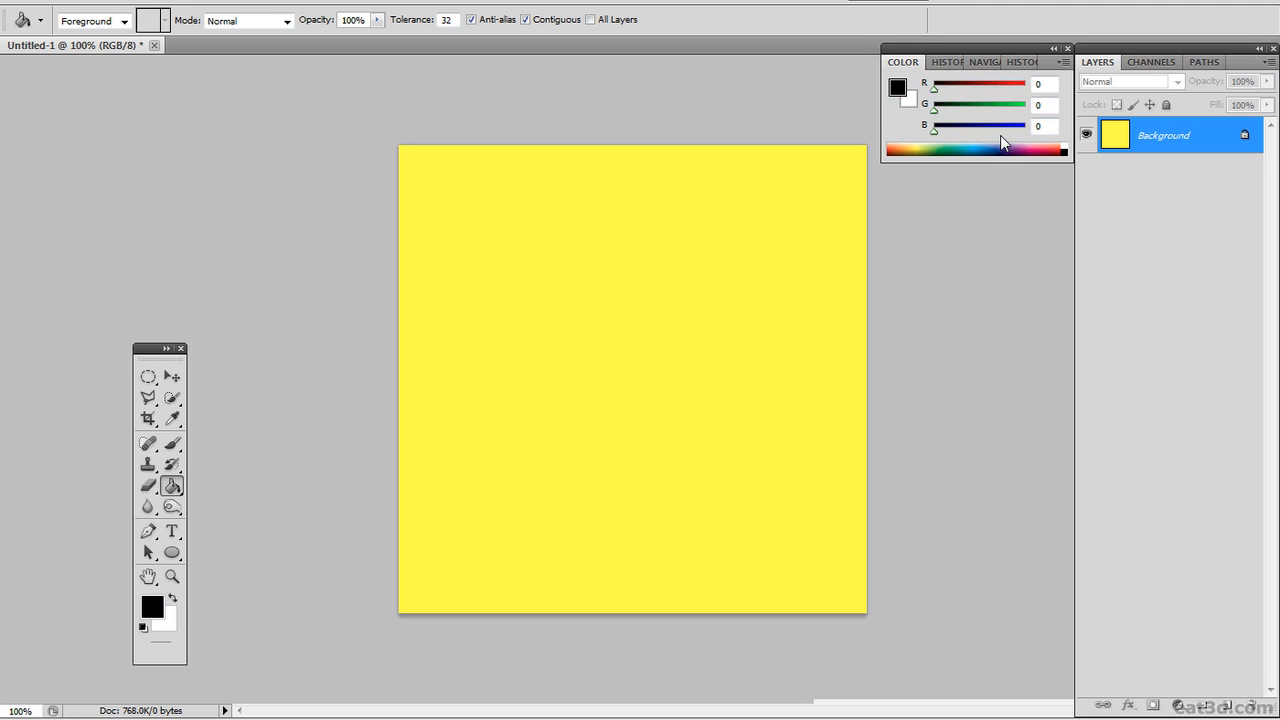
# - Set the foreground colour's G to 242 and B to 245, trying R at 250 before lowering it to 0
pyautogui.click(1023, 89)
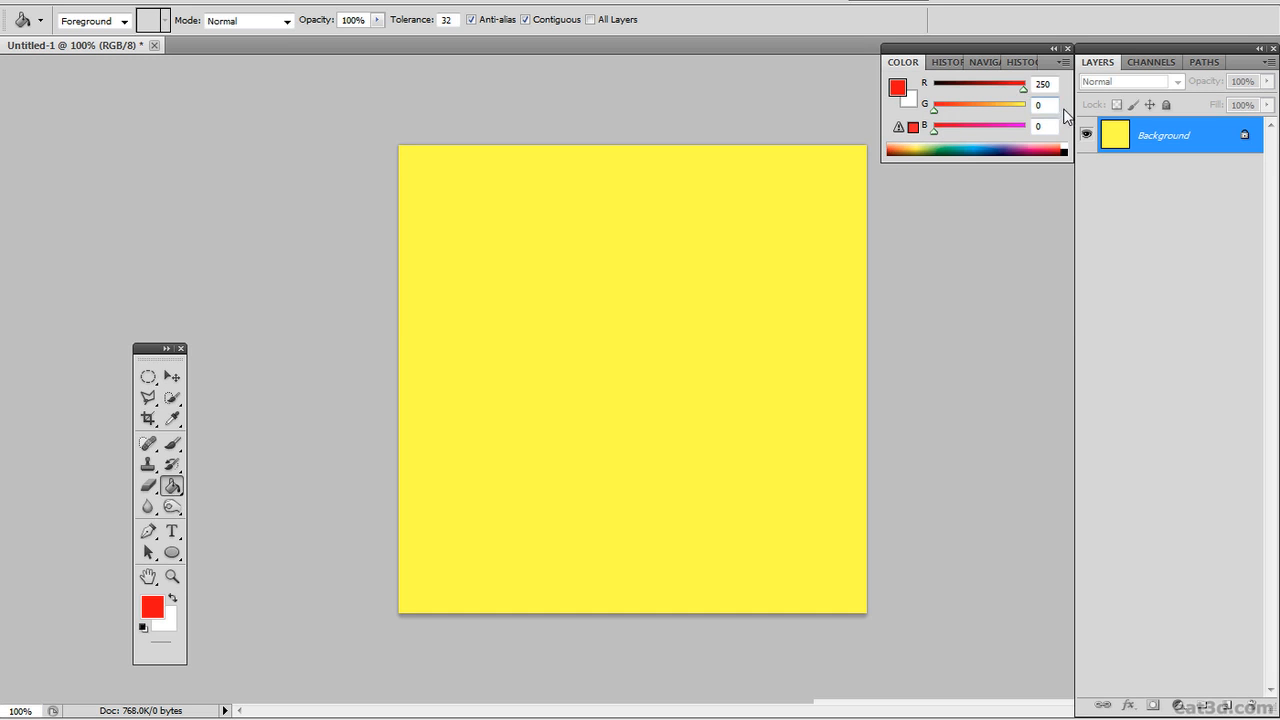
pyautogui.click(1023, 108)
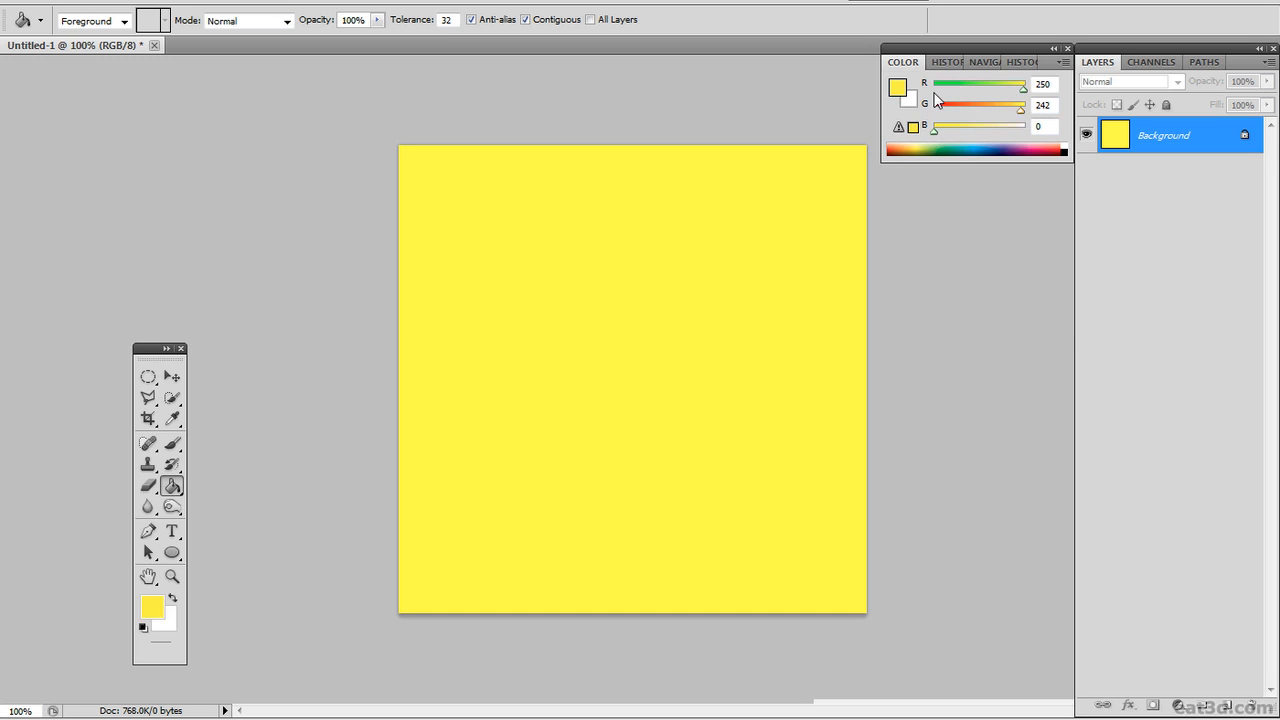
pyautogui.click(1021, 128)
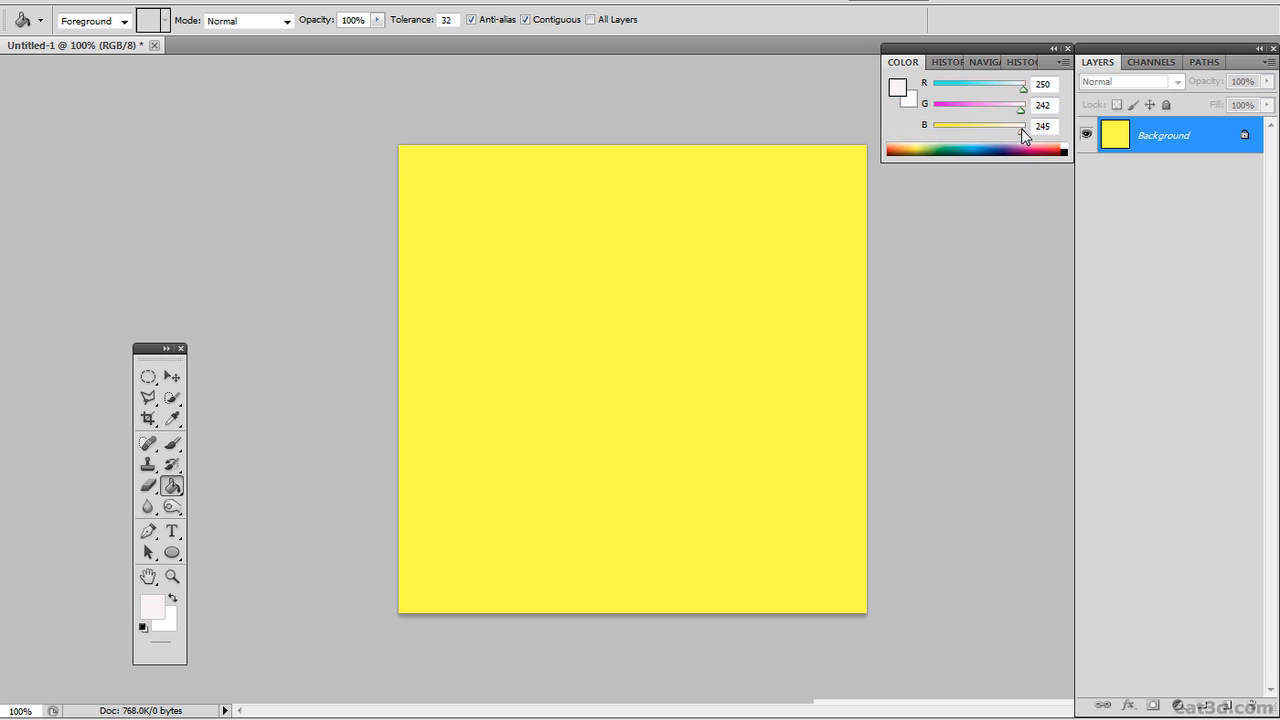
pyautogui.click(935, 85)
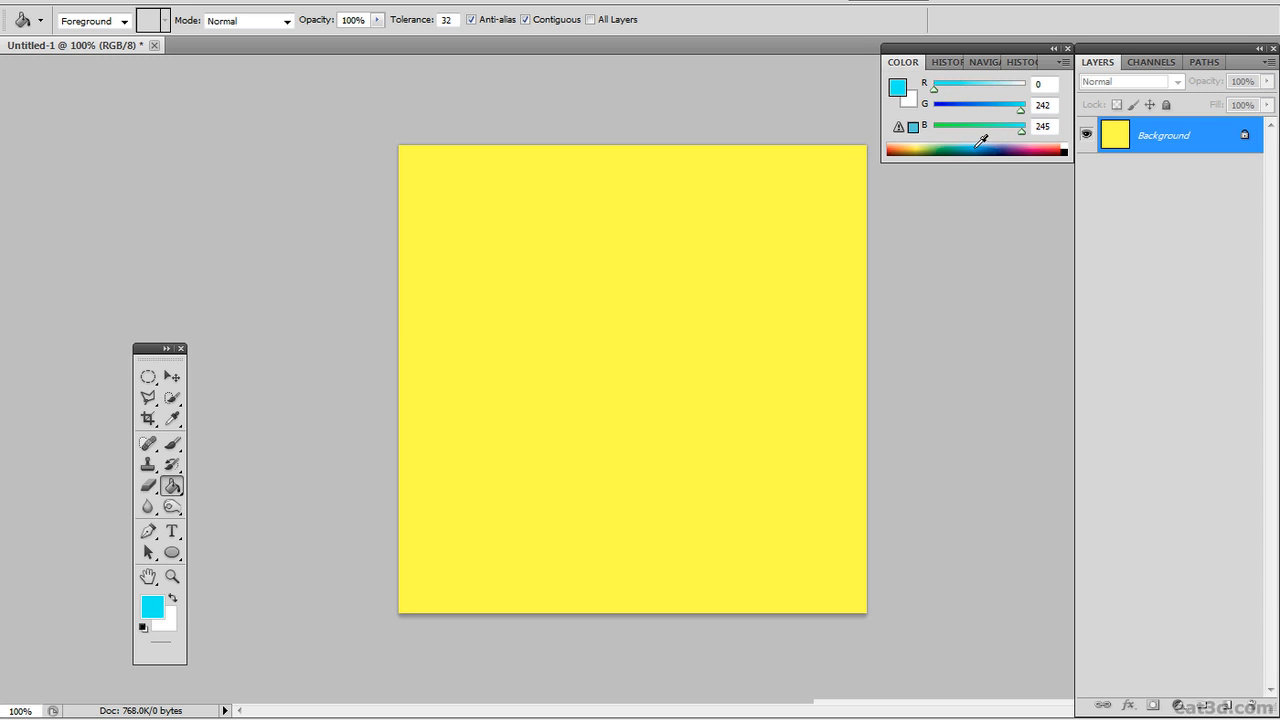
# - In Photoshop, set the foreground colour's G to 20 and R to 255, and check it in the Color Picker without further changes
pyautogui.click(939, 106)
pyautogui.click(1025, 86)
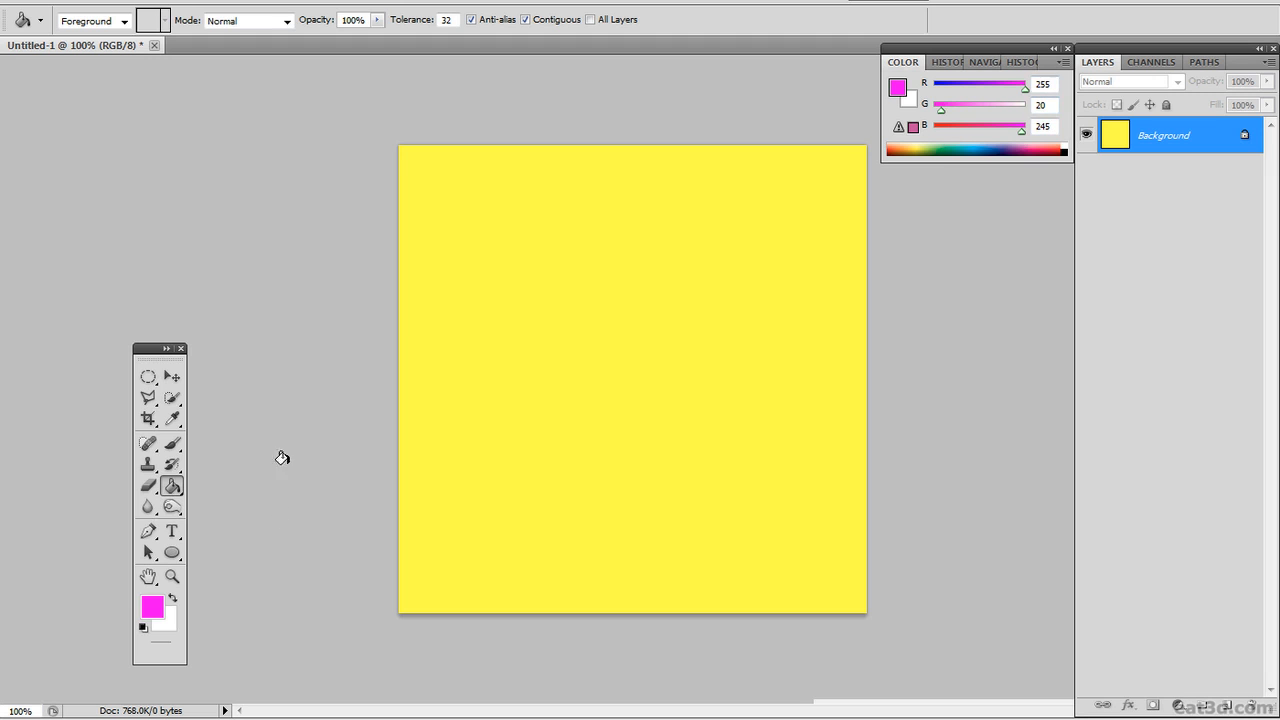
pyautogui.click(152, 606)
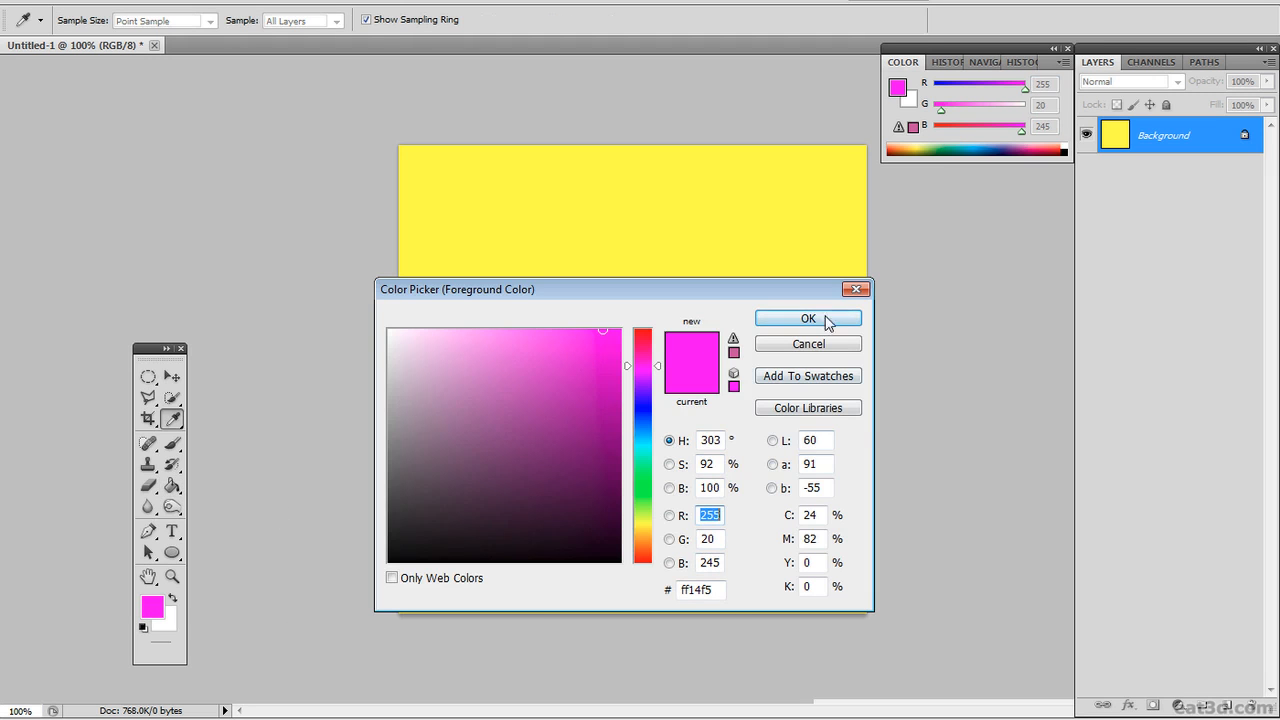
pyautogui.click(829, 345)
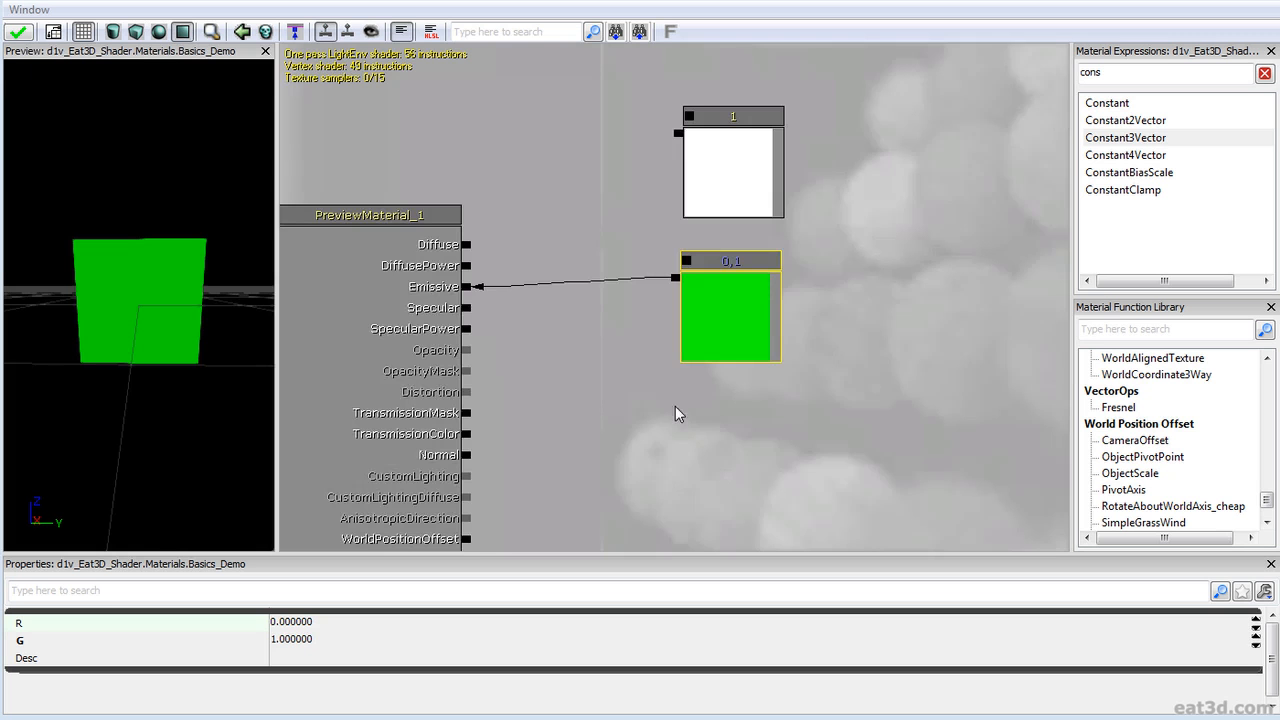
# - Back in the Material Editor, move the Constant node below the Constant2Vector node
pyautogui.scroll(3, 675, 406)
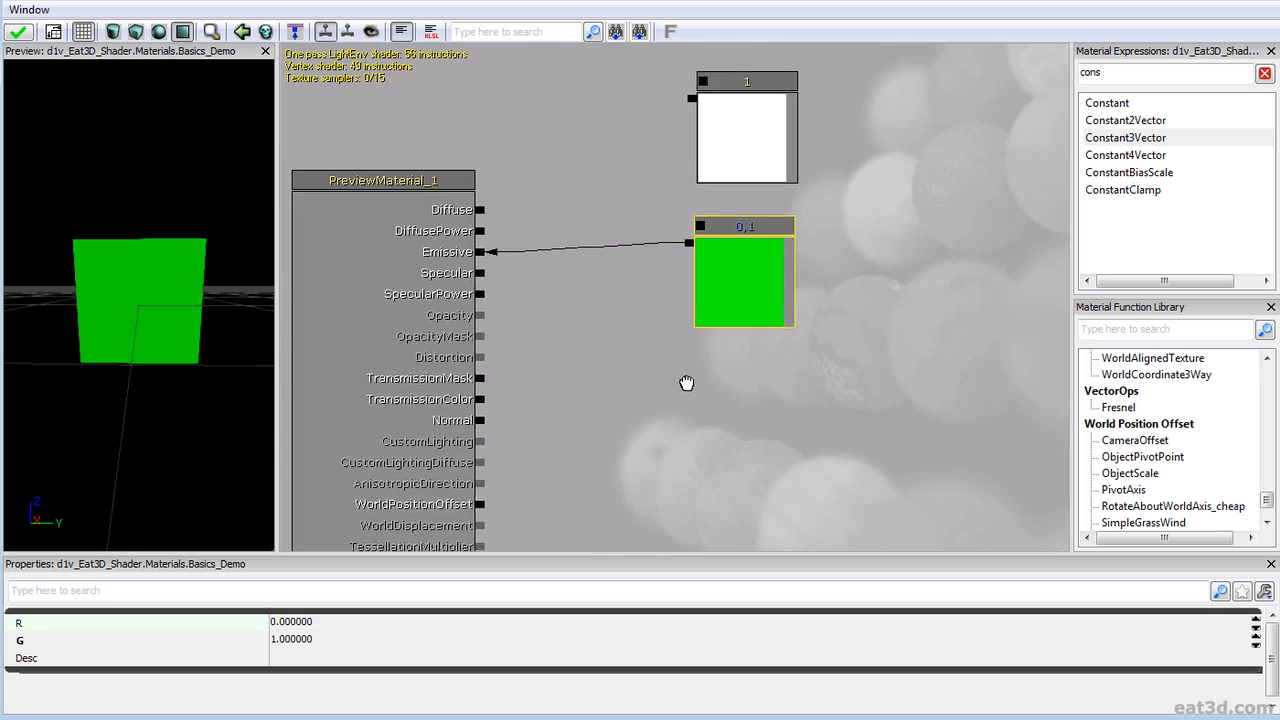
pyautogui.moveTo(791, 269); pyautogui.dragTo(821, 231)
pyautogui.moveTo(738, 105); pyautogui.dragTo(830, 358)
# - Find the AppendVector expression and place it between the material node and the two constant nodes
pyautogui.doubleClick(1129, 77)
pyautogui.write('appe')
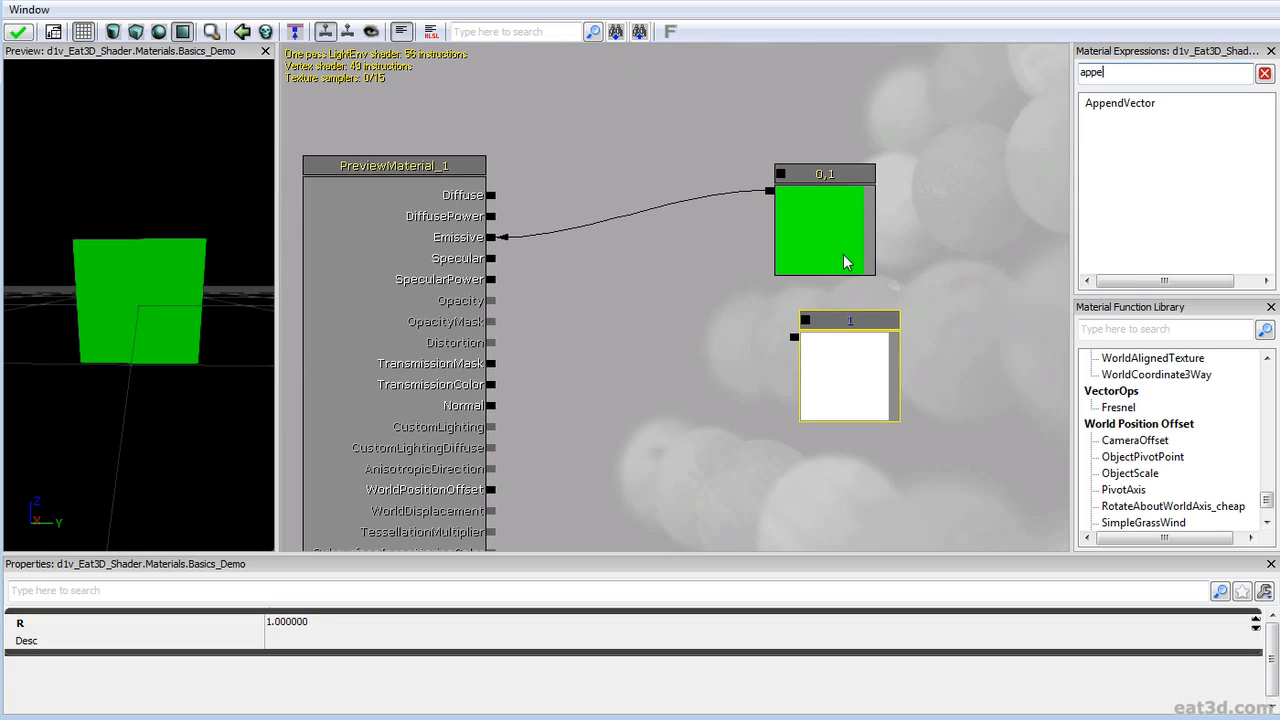
pyautogui.moveTo(1113, 112); pyautogui.dragTo(658, 295)
pyautogui.click(821, 215)
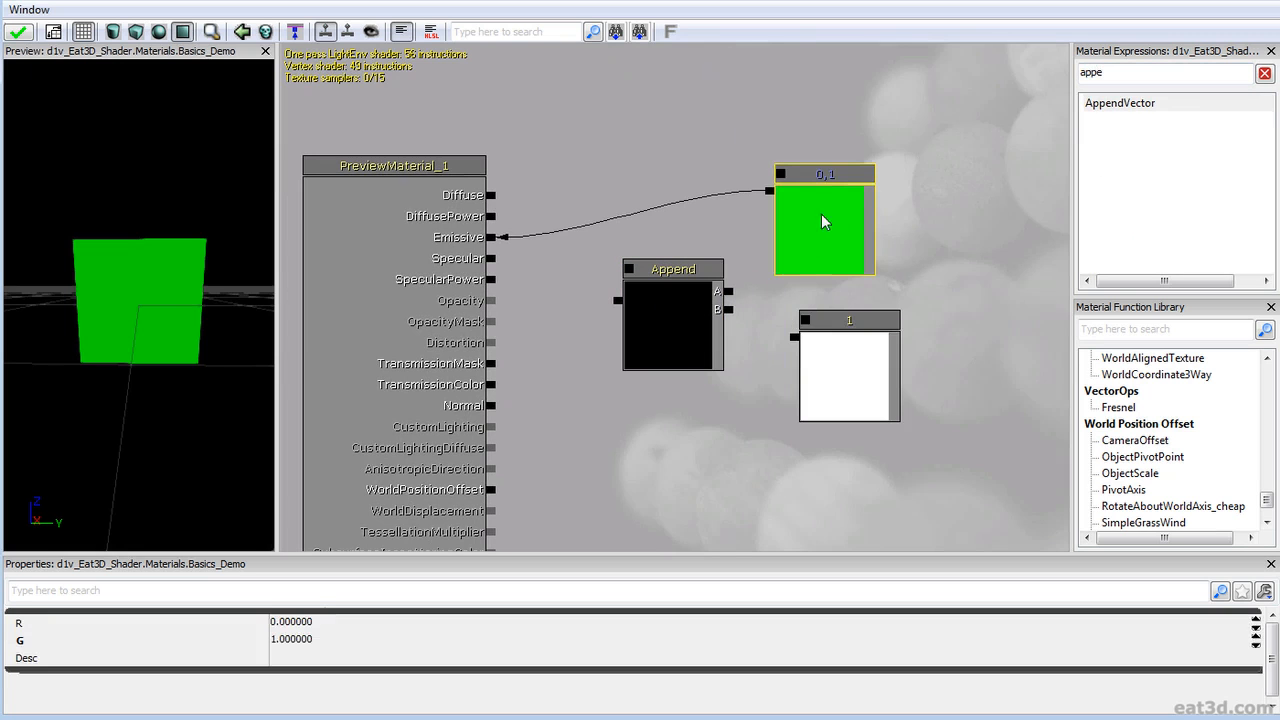
# - Connect the Constant2Vector to Append's A input and the Constant to its B input
pyautogui.moveTo(843, 351); pyautogui.dragTo(797, 345)
pyautogui.click(813, 240)
pyautogui.keyDown('ctrl'); pyautogui.click(790, 350); pyautogui.keyUp('ctrl')
pyautogui.click(797, 345)
pyautogui.moveTo(728, 292); pyautogui.dragTo(776, 187)
pyautogui.moveTo(731, 316); pyautogui.dragTo(767, 332)
pyautogui.click(814, 355)
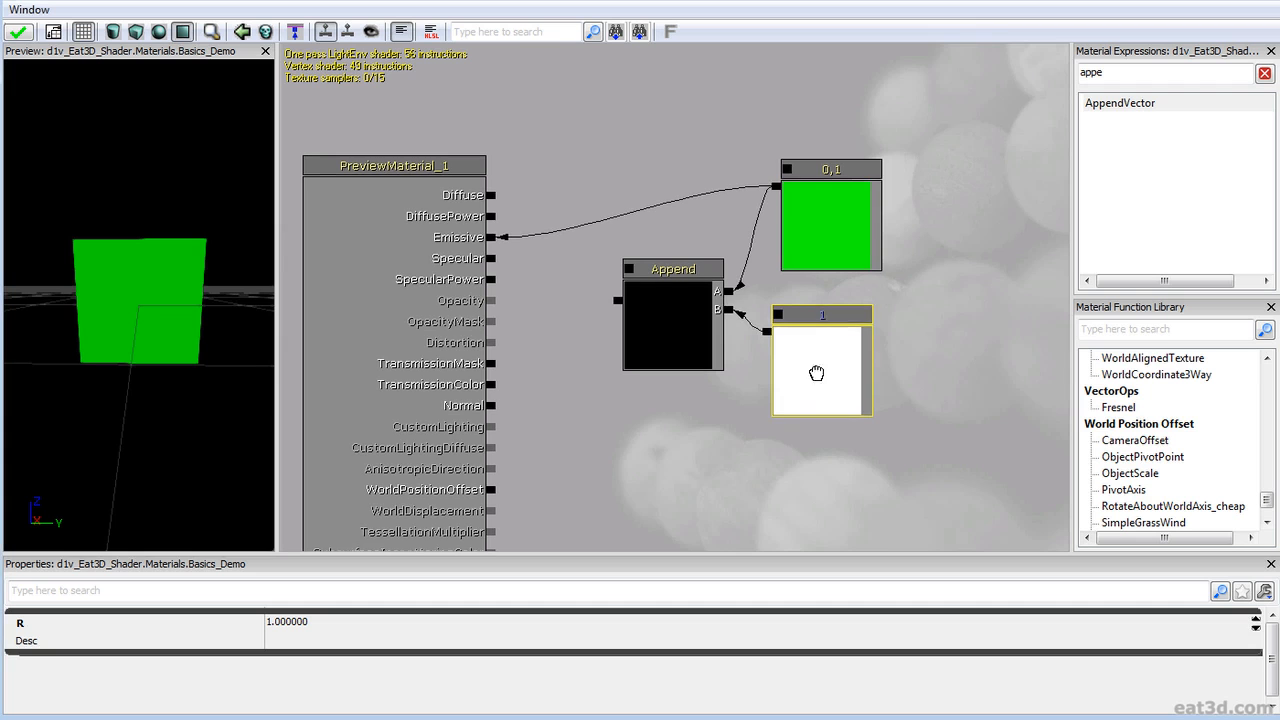
# - Nudge the Constant node slightly and connect the Append output to the material's Emissive input
pyautogui.click(820, 345)
pyautogui.click(848, 215)
pyautogui.click(826, 362)
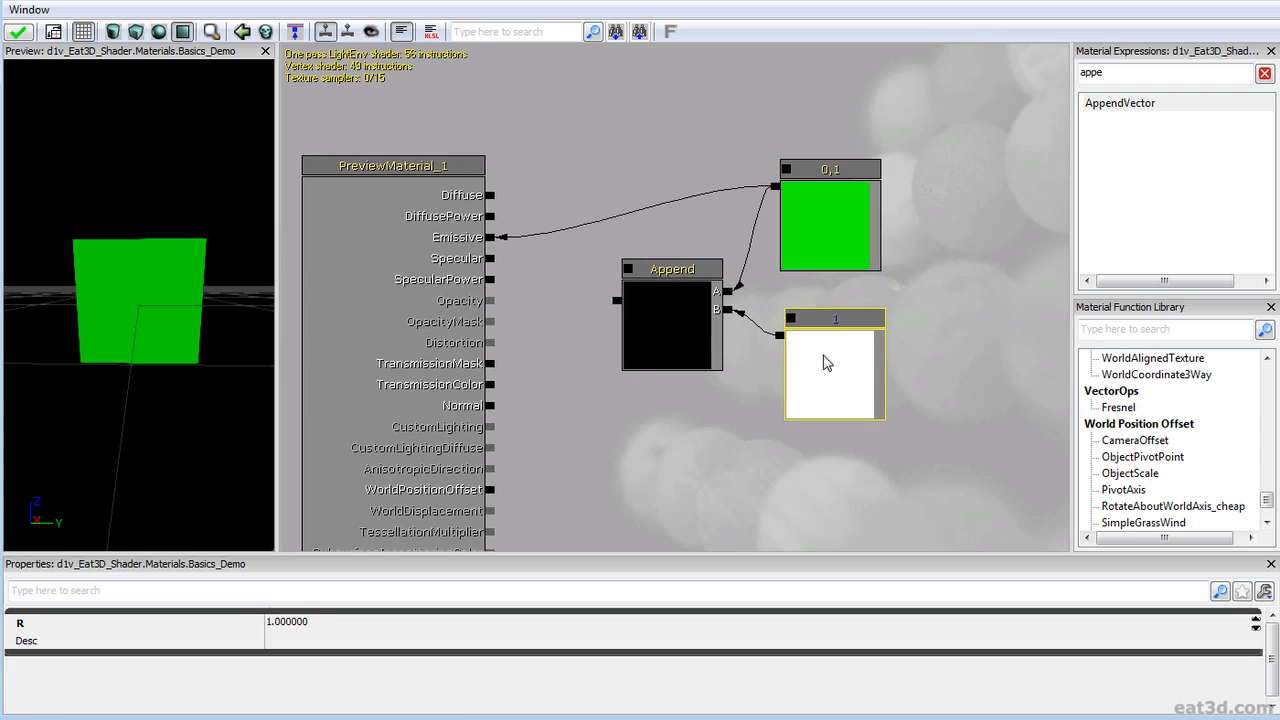
pyautogui.moveTo(617, 300); pyautogui.dragTo(491, 238)
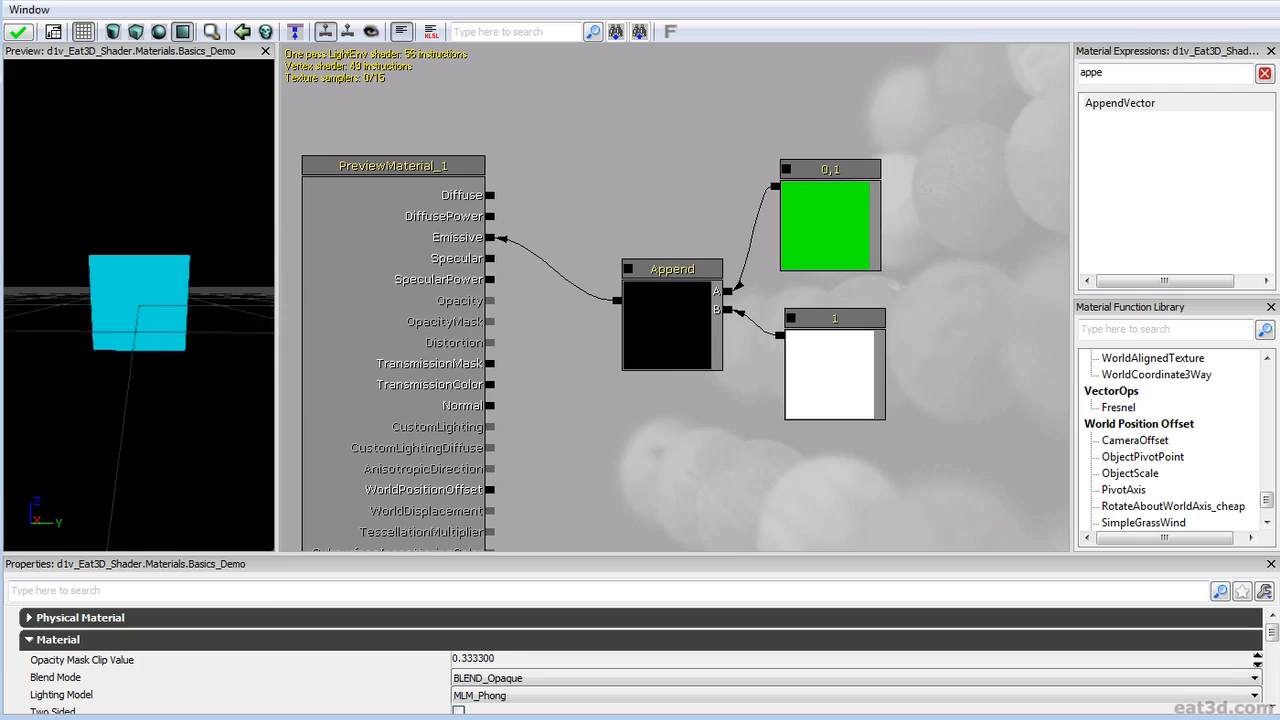
# - Move the Append node and its two input nodes farther away from the material node
pyautogui.click(816, 209)
pyautogui.moveTo(816, 209); pyautogui.dragTo(824, 225)
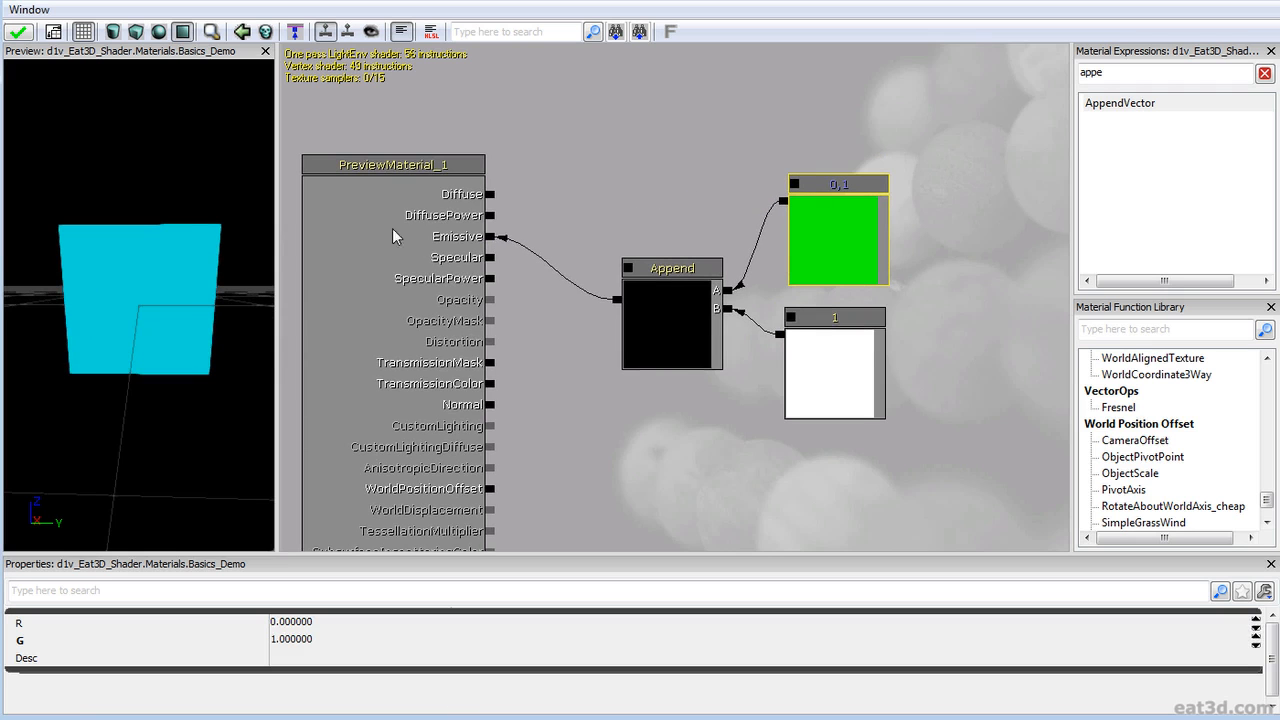
pyautogui.moveTo(120, 320); pyautogui.dragTo(120, 310, button='right')
pyautogui.moveTo(189, 329); pyautogui.dragTo(189, 323, button='right')
pyautogui.keyDown('ctrl'); pyautogui.keyDown('alt'); pyautogui.moveTo(549, 466); pyautogui.dragTo(845, 283); pyautogui.keyUp('alt'); pyautogui.keyUp('ctrl')
pyautogui.keyDown('ctrl'); pyautogui.moveTo(844, 297); pyautogui.dragTo(921, 209); pyautogui.keyUp('ctrl')
pyautogui.click(821, 362)
pyautogui.keyDown('ctrl'); pyautogui.keyDown('alt'); pyautogui.moveTo(825, 374); pyautogui.dragTo(921, 148); pyautogui.keyUp('alt'); pyautogui.keyUp('ctrl')
pyautogui.keyDown('ctrl'); pyautogui.moveTo(922, 146); pyautogui.dragTo(912, 187); pyautogui.keyUp('ctrl')
pyautogui.click(928, 228)
pyautogui.click(912, 327)
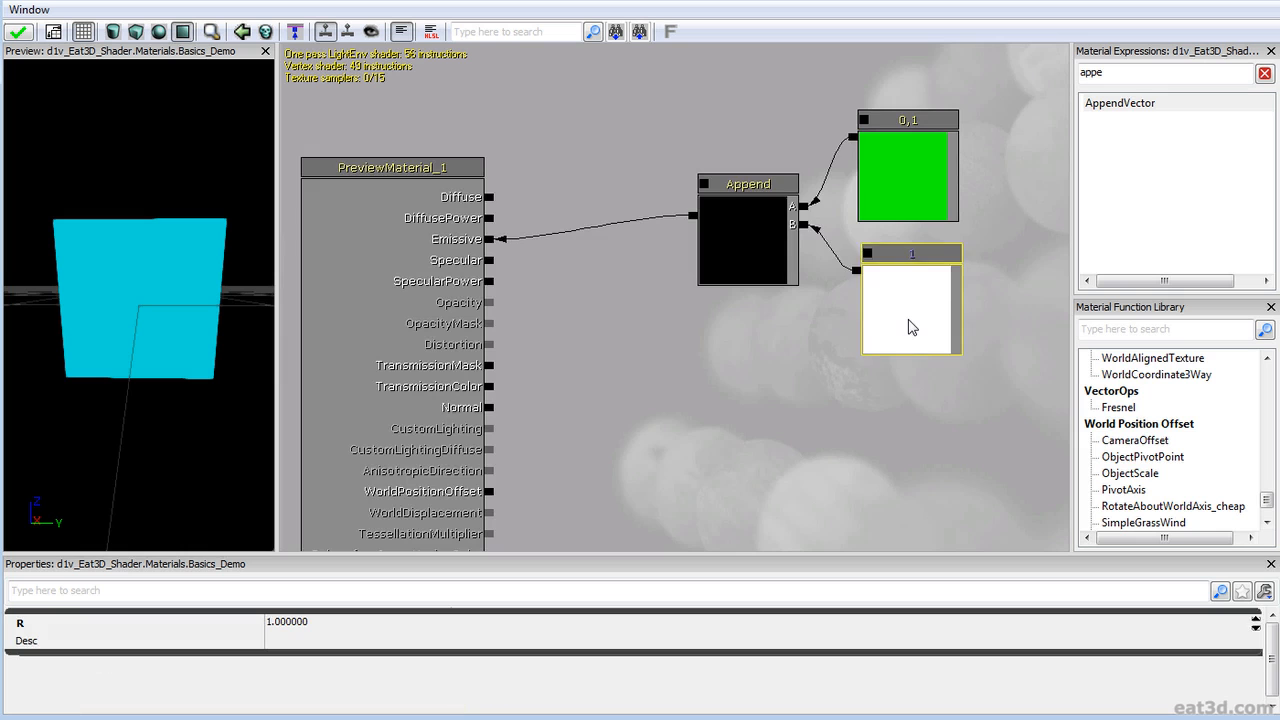
pyautogui.scroll(-3, 777, 374)
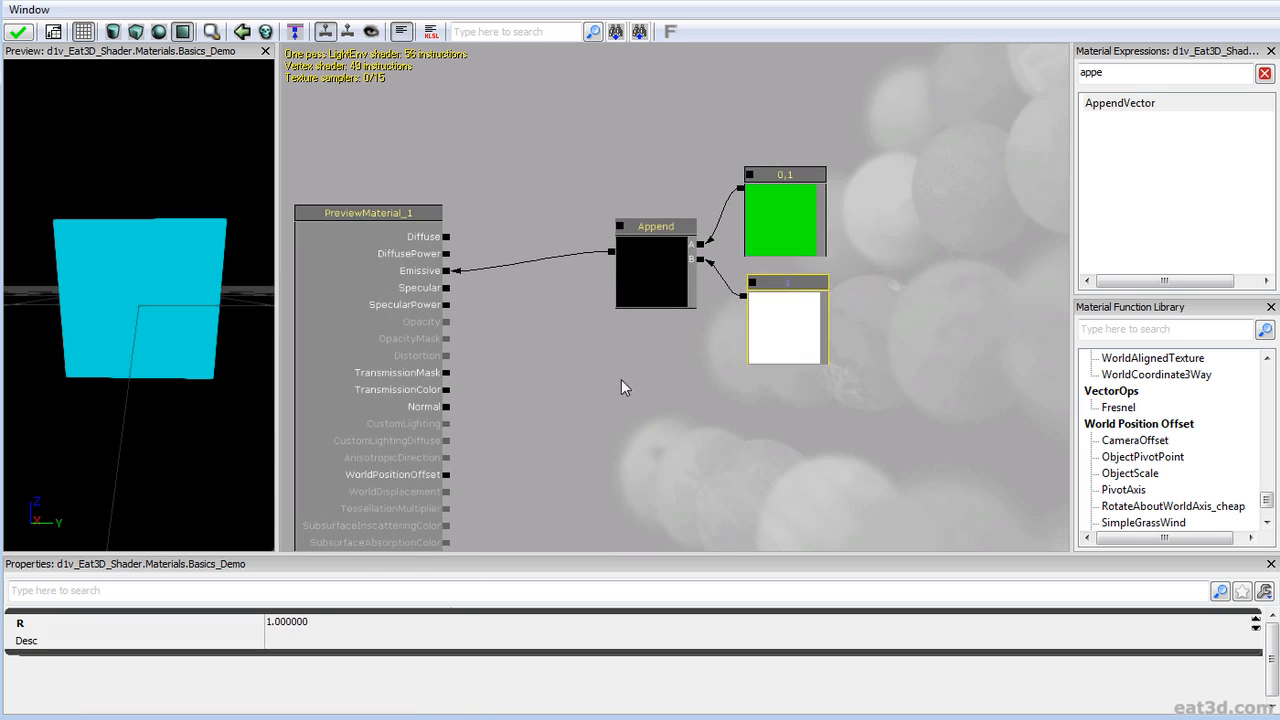
pyautogui.click(580, 415)
pyautogui.keyDown('ctrl'); pyautogui.keyDown('alt'); pyautogui.moveTo(580, 415); pyautogui.dragTo(896, 223); pyautogui.keyUp('alt'); pyautogui.keyUp('ctrl')
pyautogui.moveTo(820, 262); pyautogui.dragTo(766, 265)
pyautogui.scroll(3, 839, 320)
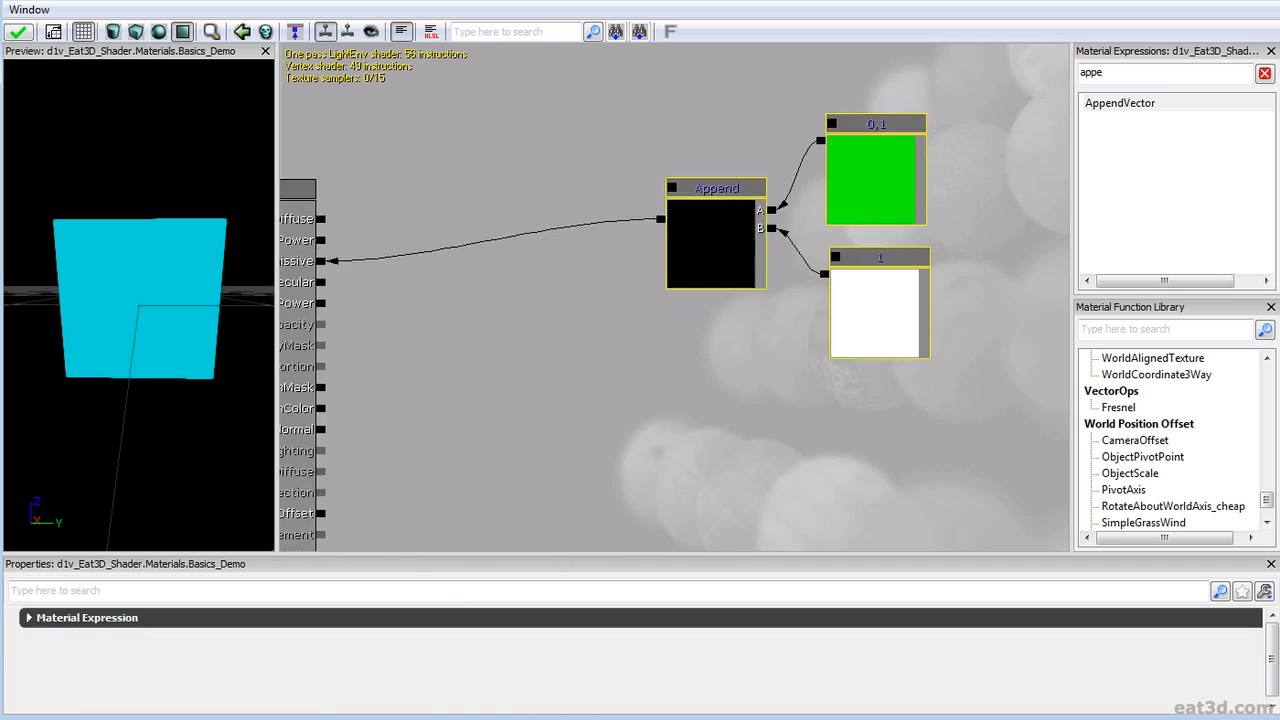
pyautogui.scroll(-3, 839, 320)
pyautogui.moveTo(668, 358); pyautogui.dragTo(742, 356)
pyautogui.scroll(2, 715, 372)
# - Duplicate the Constant node and move the Append network up, away from the copy
pyautogui.click(813, 336)
pyautogui.moveTo(862, 254); pyautogui.dragTo(696, 384)
pyautogui.hotkey('ctrl', 'w')
pyautogui.keyDown('ctrl'); pyautogui.keyDown('alt'); pyautogui.moveTo(698, 378); pyautogui.dragTo(905, 225); pyautogui.keyUp('alt'); pyautogui.keyUp('ctrl')
pyautogui.keyDown('ctrl'); pyautogui.moveTo(833, 362); pyautogui.dragTo(942, 178); pyautogui.keyUp('ctrl')
# - Break the link between Append and Emissive, and move the standalone Constant up beside the material node
pyautogui.click(819, 65)
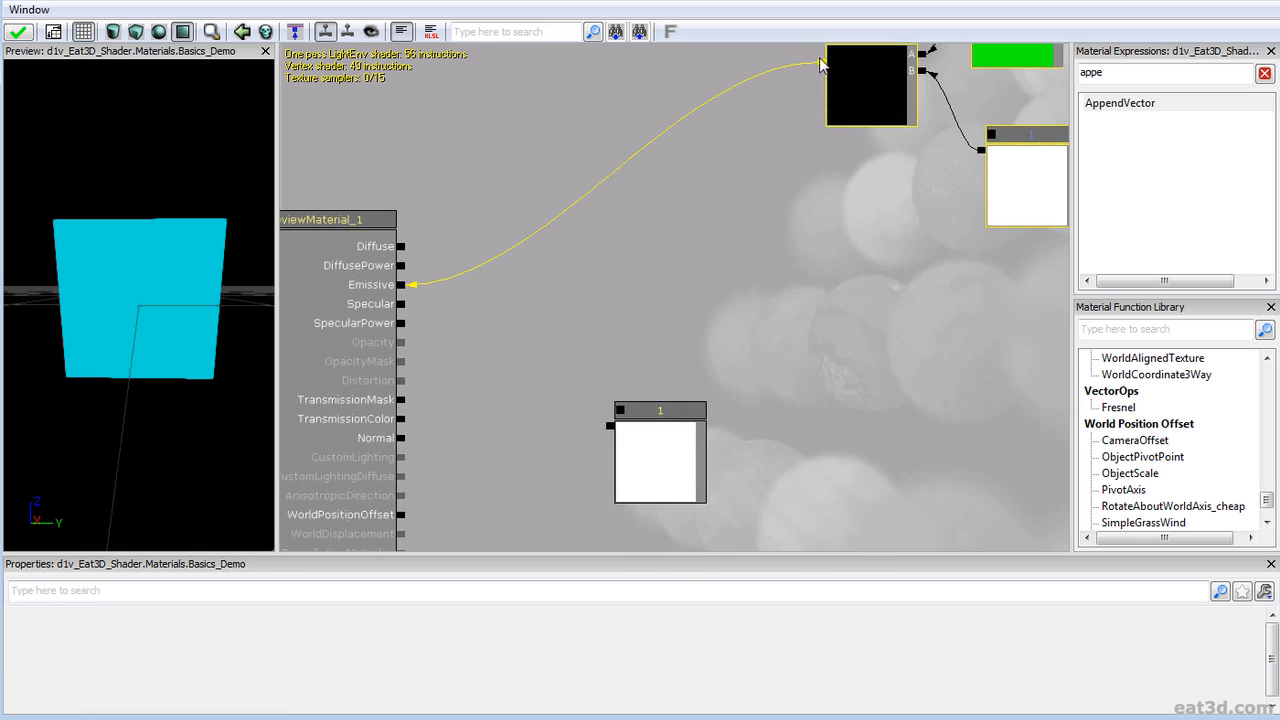
pyautogui.press('Delete')
pyautogui.moveTo(647, 369); pyautogui.dragTo(647, 369)
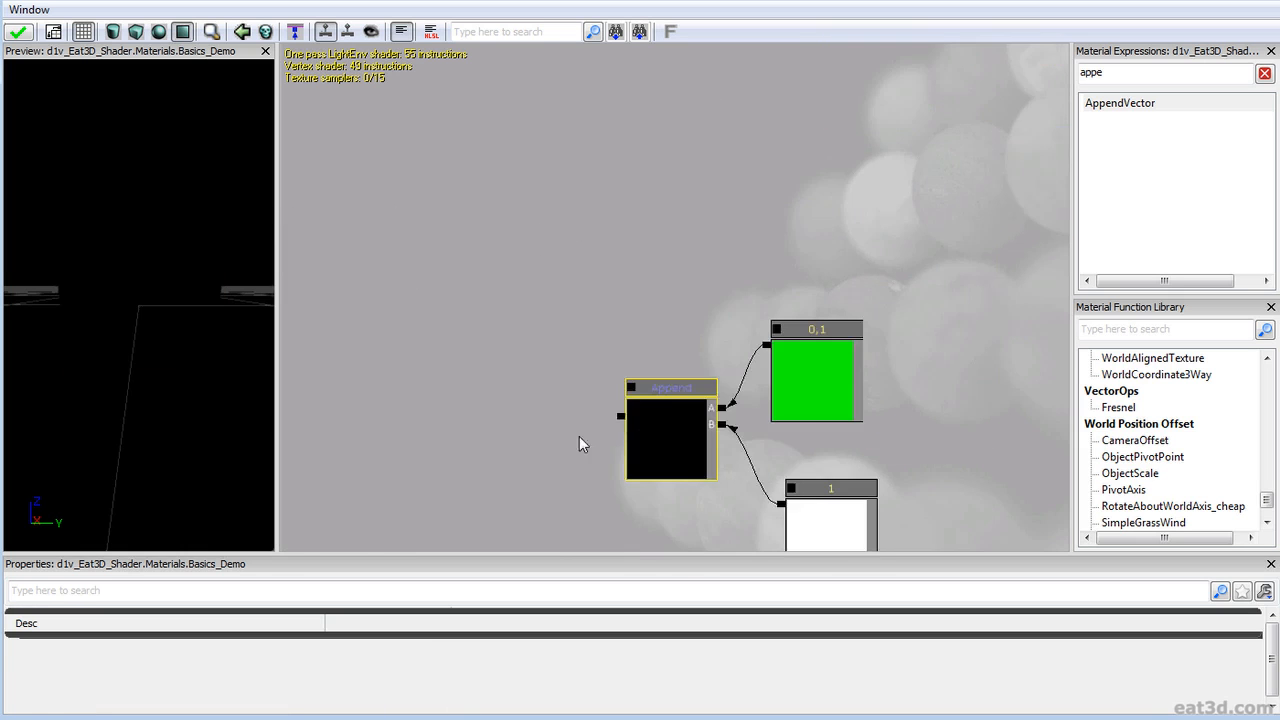
pyautogui.moveTo(584, 443); pyautogui.dragTo(1003, 131)
pyautogui.keyDown('ctrl'); pyautogui.moveTo(886, 506); pyautogui.dragTo(914, 170); pyautogui.keyUp('ctrl')
pyautogui.click(818, 350)
# - Find the Add expression and place it between the material node and the Constant node
pyautogui.doubleClick(1115, 72)
pyautogui.write('add')
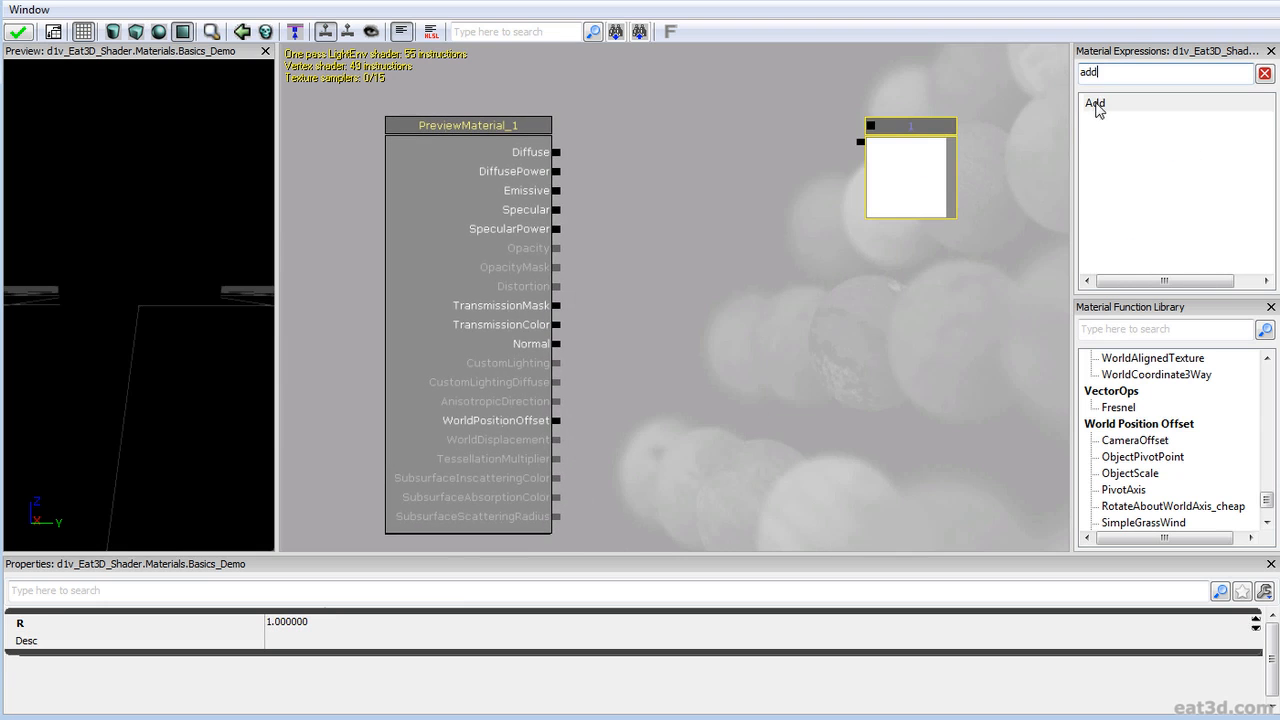
pyautogui.moveTo(1097, 108); pyautogui.dragTo(719, 215)
# - Reposition the Constant node slightly farther from the material node, keeping it beside the Add node's inputs
pyautogui.moveTo(909, 229); pyautogui.dragTo(666, 471)
pyautogui.moveTo(829, 286); pyautogui.dragTo(770, 268)
pyautogui.click(868, 147)
pyautogui.keyDown('ctrl'); pyautogui.keyDown('alt'); pyautogui.moveTo(838, 378); pyautogui.dragTo(941, 78); pyautogui.keyUp('alt'); pyautogui.keyUp('ctrl')
pyautogui.keyDown('ctrl'); pyautogui.moveTo(890, 92); pyautogui.dragTo(944, 42); pyautogui.keyUp('ctrl')
pyautogui.click(922, 328)
pyautogui.moveTo(922, 328); pyautogui.dragTo(909, 317)
pyautogui.moveTo(813, 428); pyautogui.dragTo(873, 287)
pyautogui.click(848, 345)
pyautogui.moveTo(643, 405); pyautogui.dragTo(752, 305)
pyautogui.click(804, 227)
pyautogui.keyDown('ctrl'); pyautogui.moveTo(796, 228); pyautogui.dragTo(827, 241); pyautogui.keyUp('ctrl')
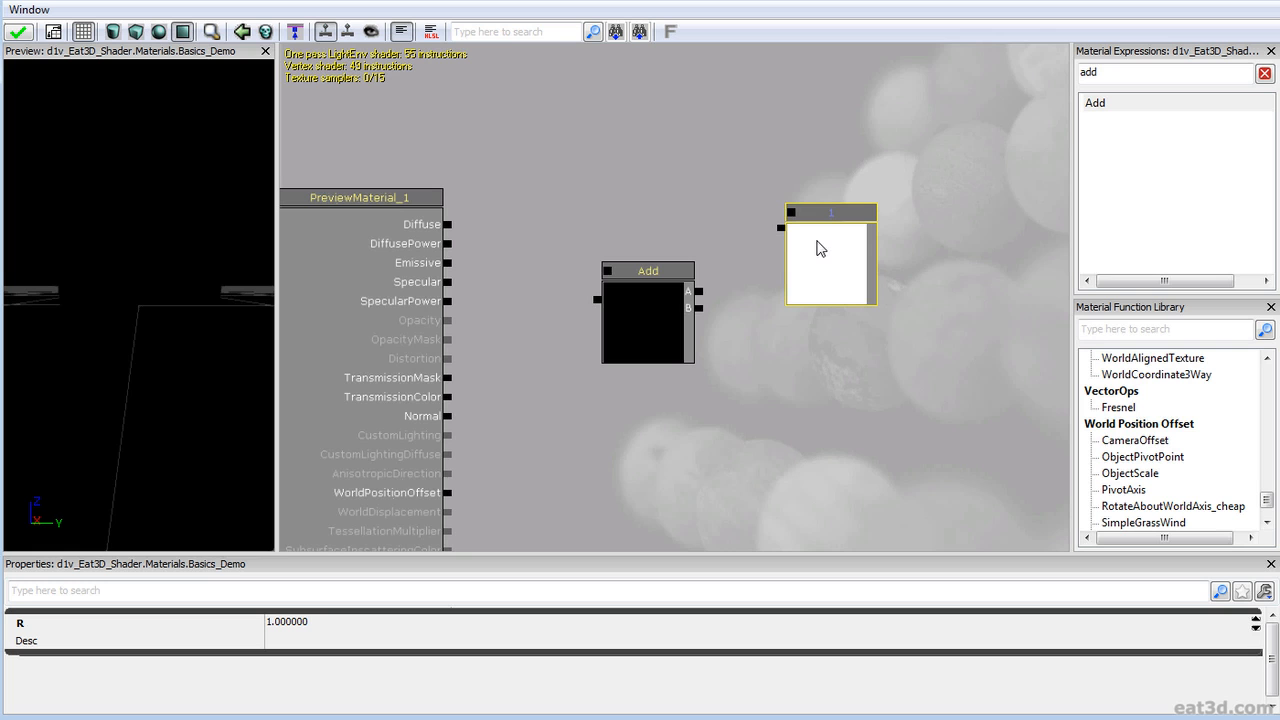
pyautogui.moveTo(816, 248); pyautogui.dragTo(870, 250)
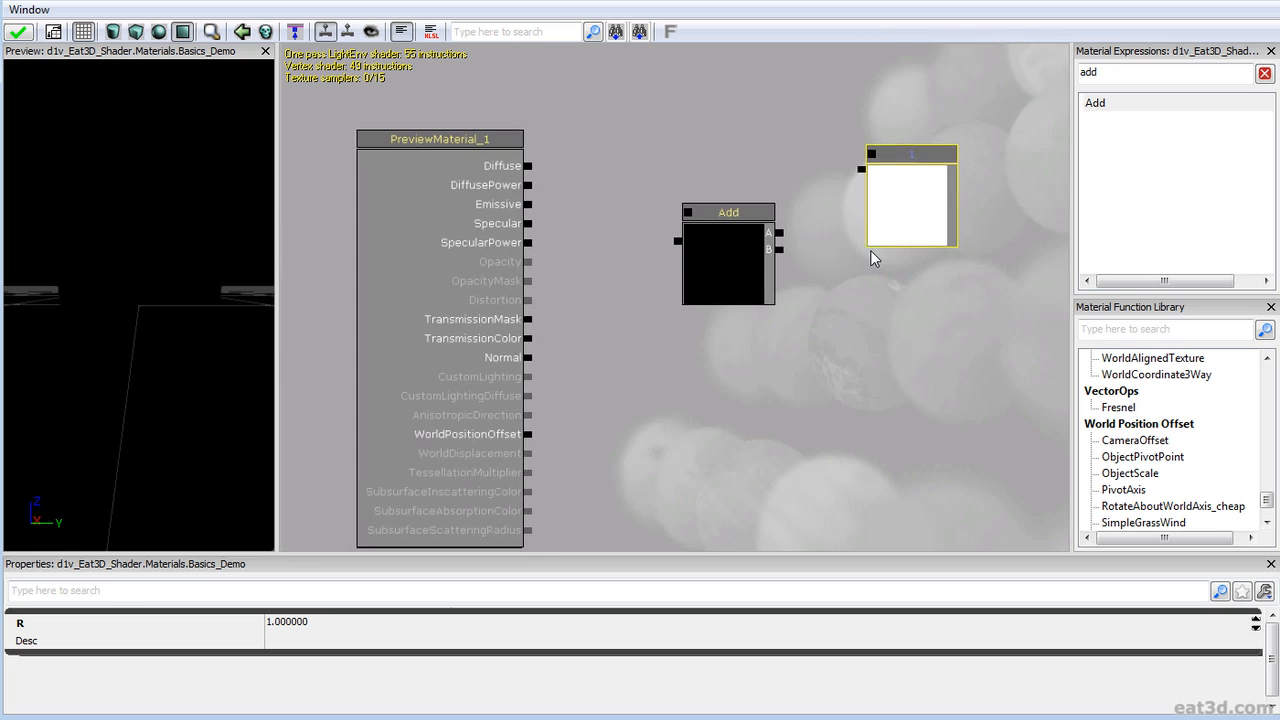
# - Duplicate the Constant node and place the copy directly below the original
pyautogui.click(757, 287)
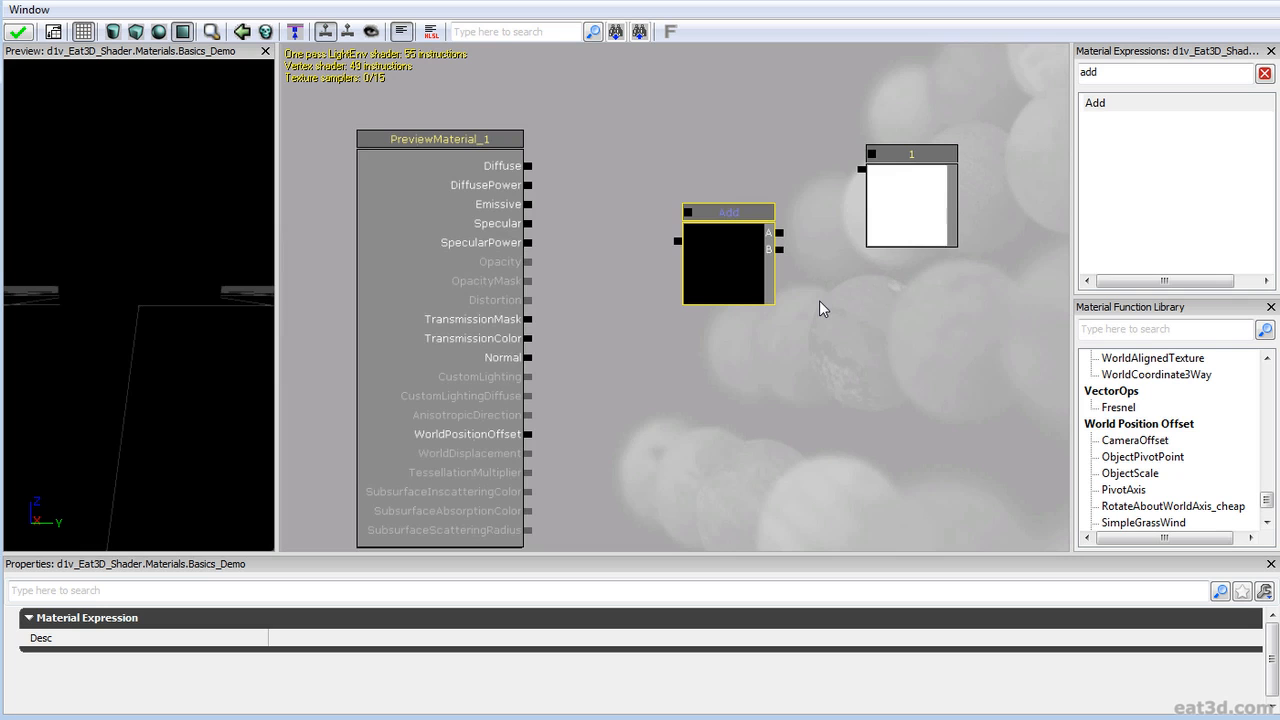
pyautogui.moveTo(803, 290); pyautogui.dragTo(732, 275)
pyautogui.click(845, 203)
pyautogui.hotkey('ctrl', 'w')
pyautogui.keyDown('ctrl'); pyautogui.moveTo(868, 205); pyautogui.dragTo(838, 326); pyautogui.keyUp('ctrl')
# - Set the R value of both the upper and the lower Constant to 0.2
pyautogui.click(846, 180)
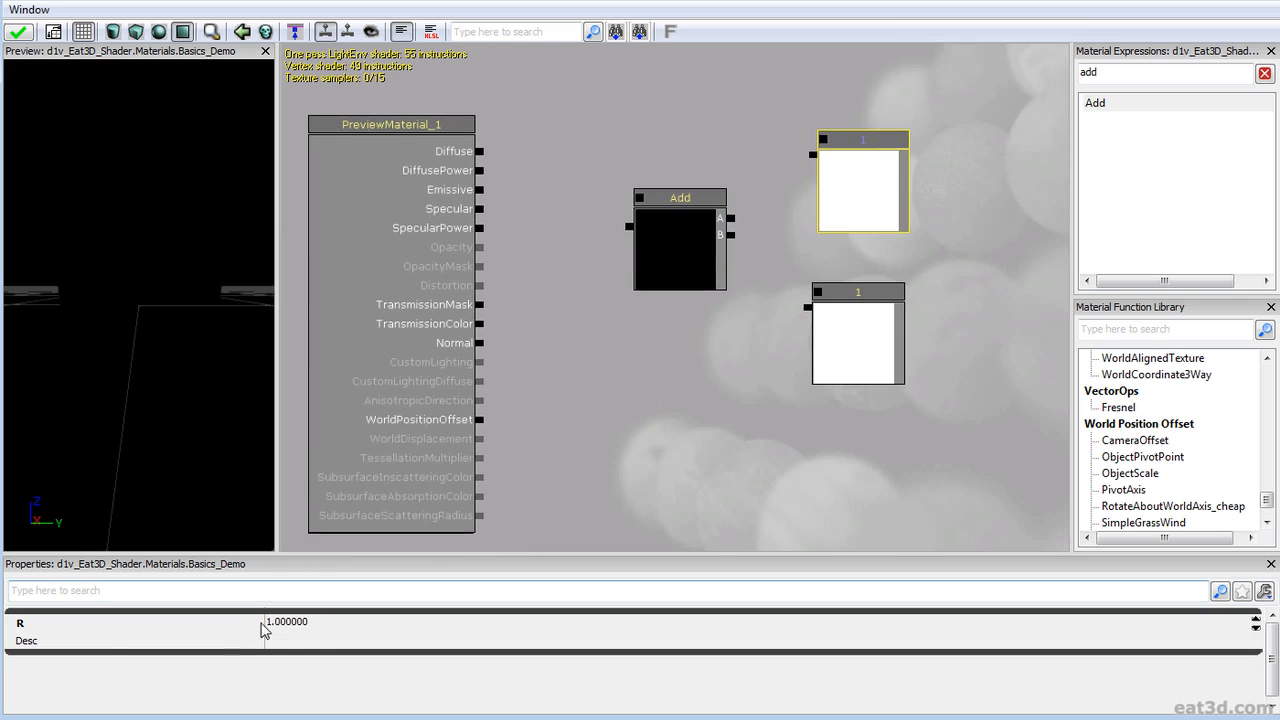
pyautogui.click(290, 622)
pyautogui.write('0.2')
pyautogui.press('Return')
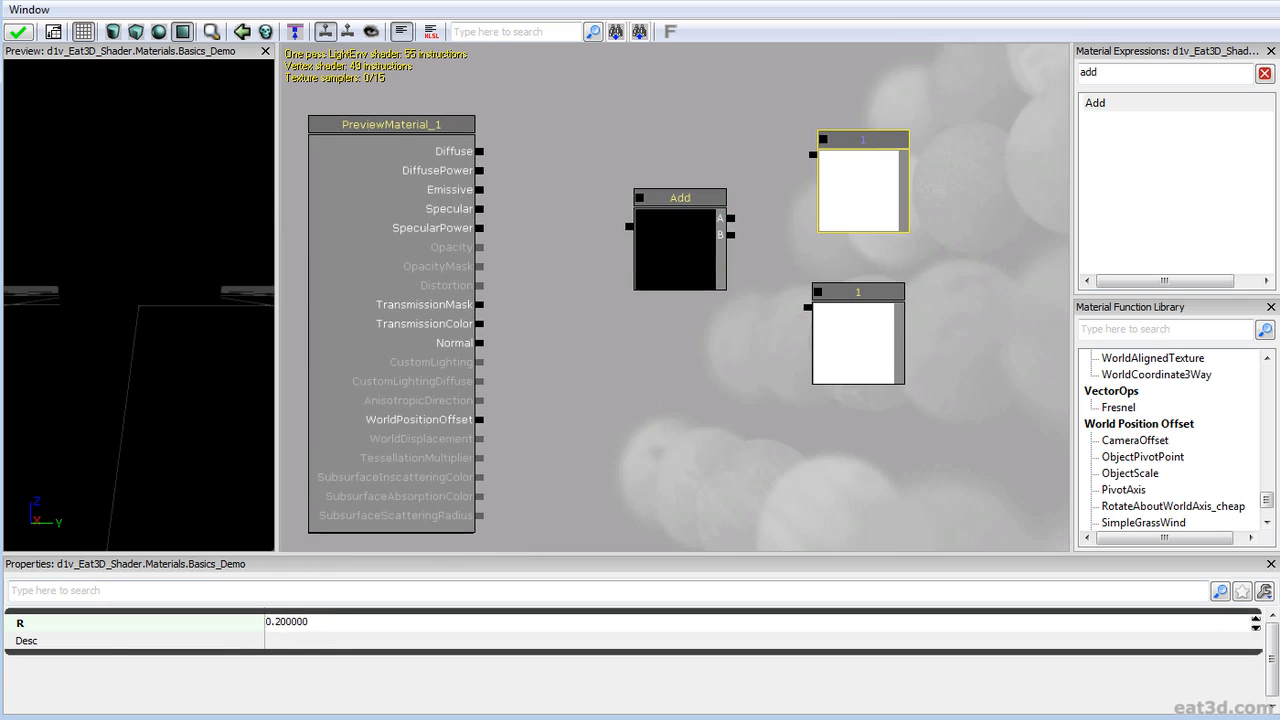
pyautogui.click(855, 340)
pyautogui.click(355, 622)
pyautogui.write('.2')
pyautogui.press('Return')
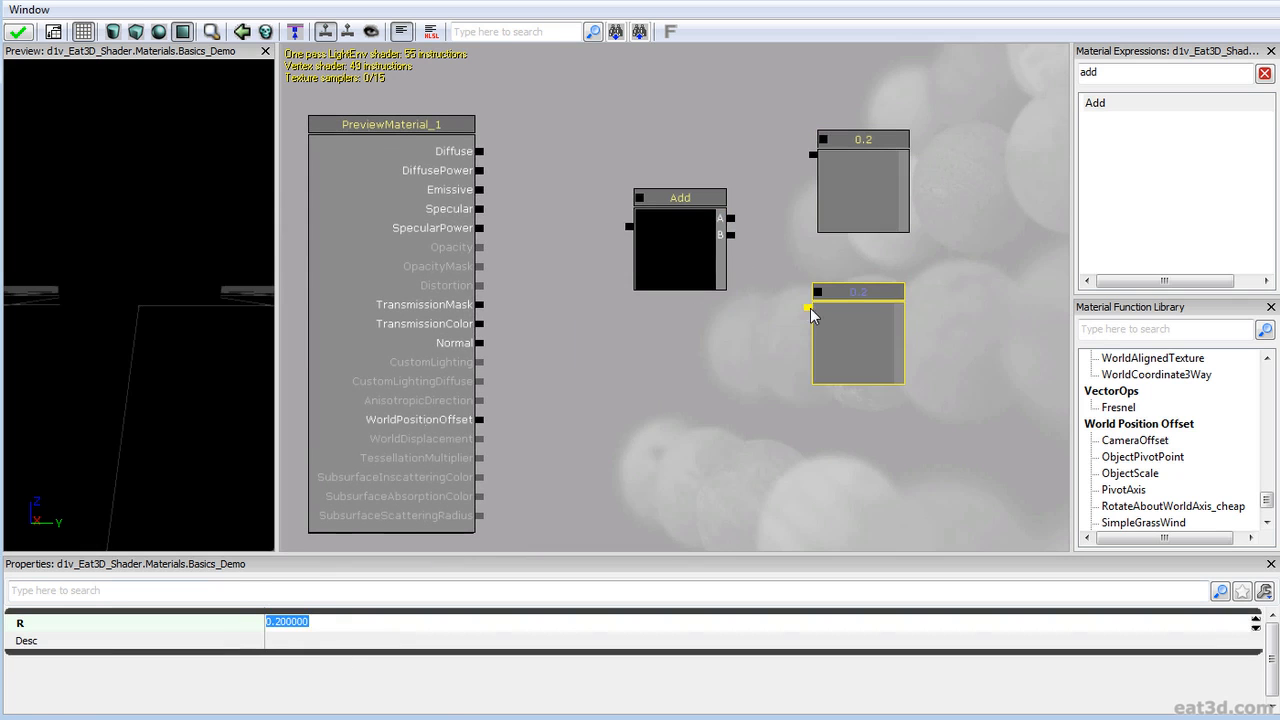
# - Wire the upper Constant to Add's A and the lower to B, previewing the upper one on Emissive before connecting Add's output
pyautogui.moveTo(808, 307); pyautogui.dragTo(731, 236)
pyautogui.moveTo(812, 155); pyautogui.dragTo(480, 189)
pyautogui.moveTo(731, 217); pyautogui.dragTo(816, 157)
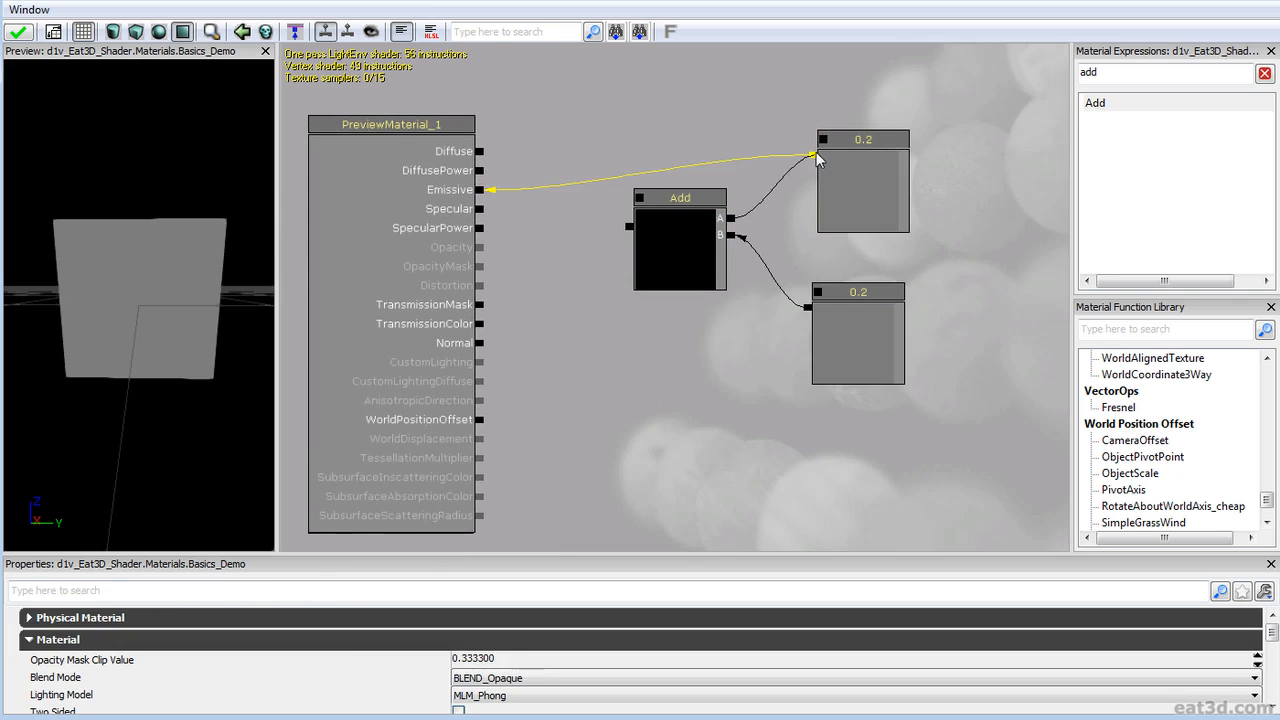
pyautogui.moveTo(531, 201); pyautogui.dragTo(480, 189)
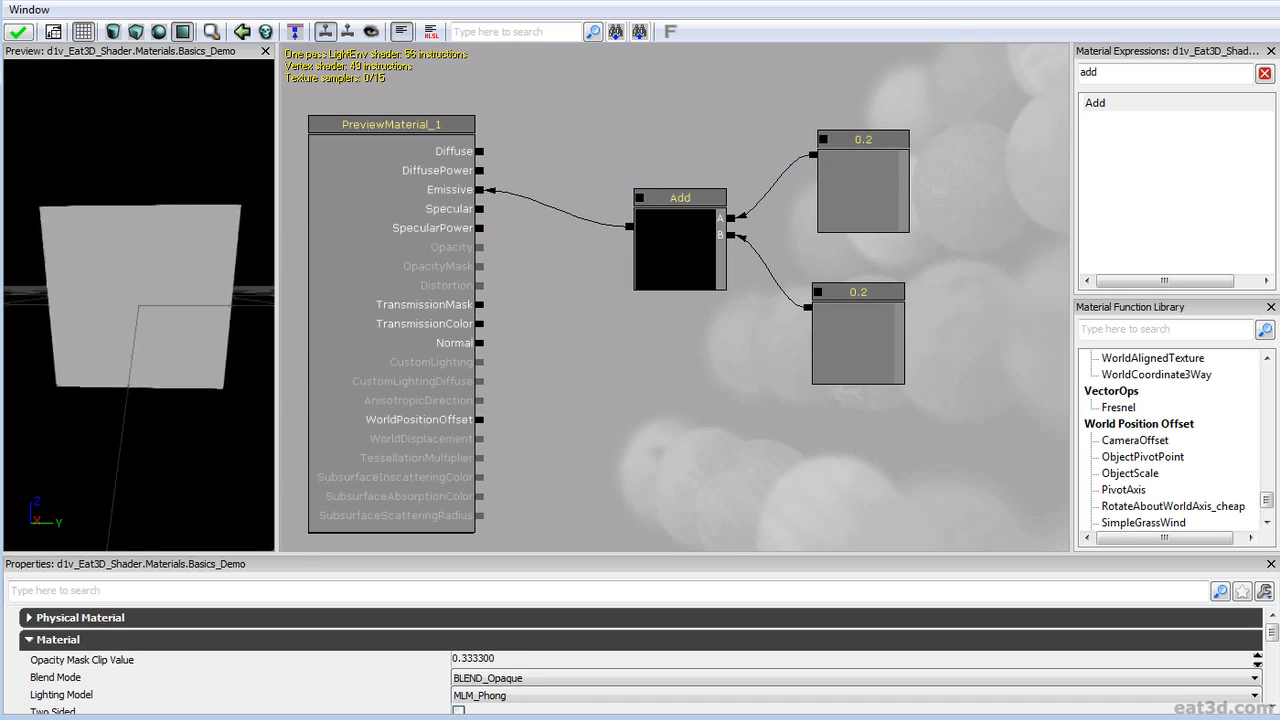
# - Set the lower Constant's R value to 0.5 and raise it to 0.8
pyautogui.click(825, 376)
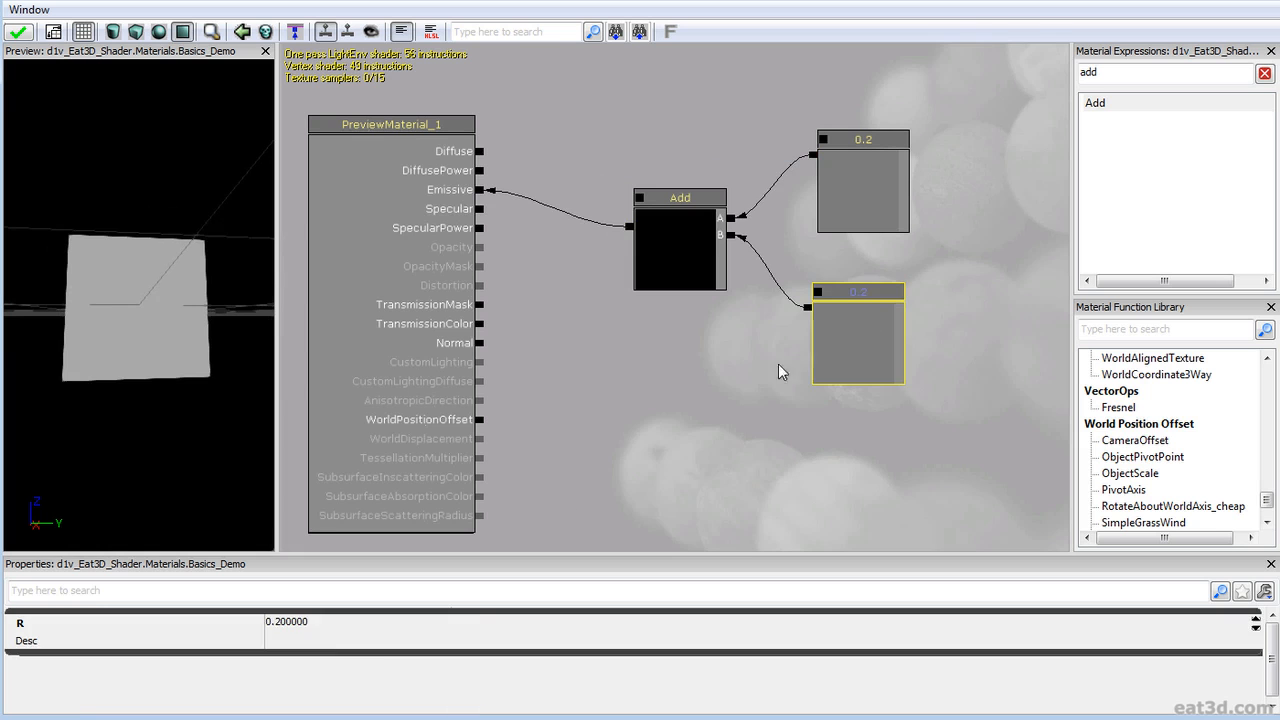
pyautogui.click(325, 623)
pyautogui.write('.5')
pyautogui.press('Return')
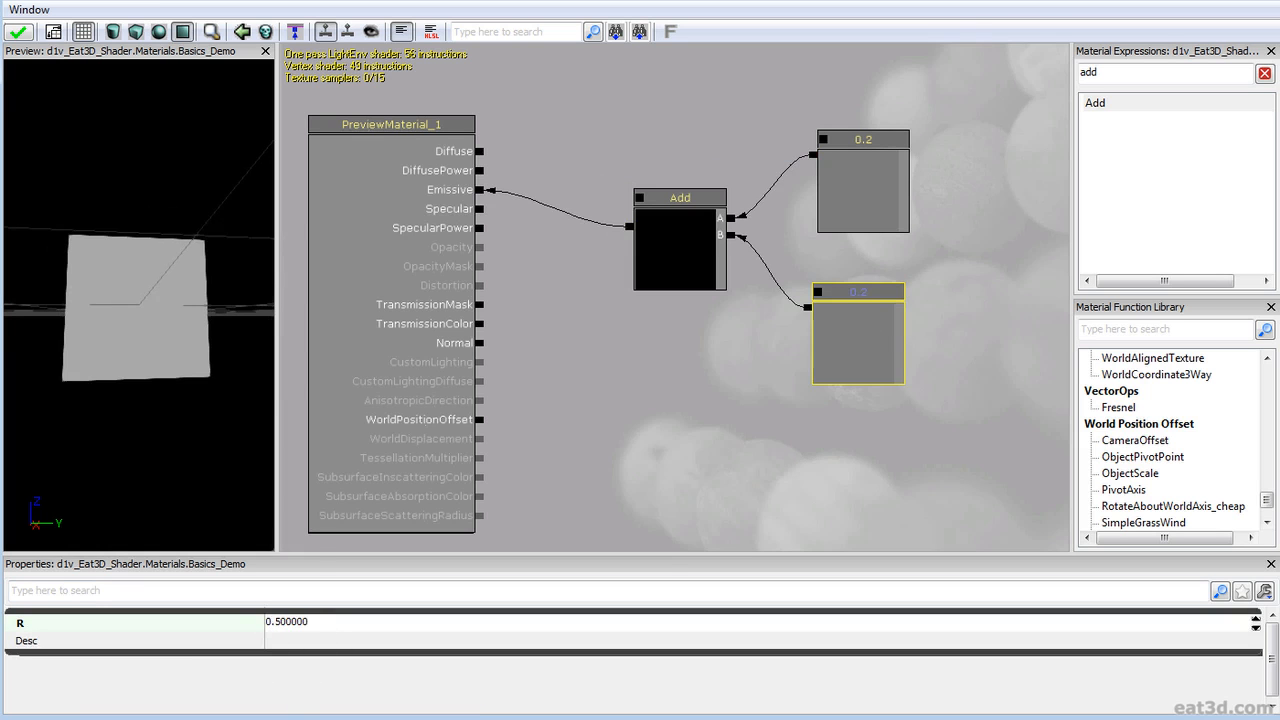
pyautogui.click(334, 634)
pyautogui.write('.8')
pyautogui.press('Return')
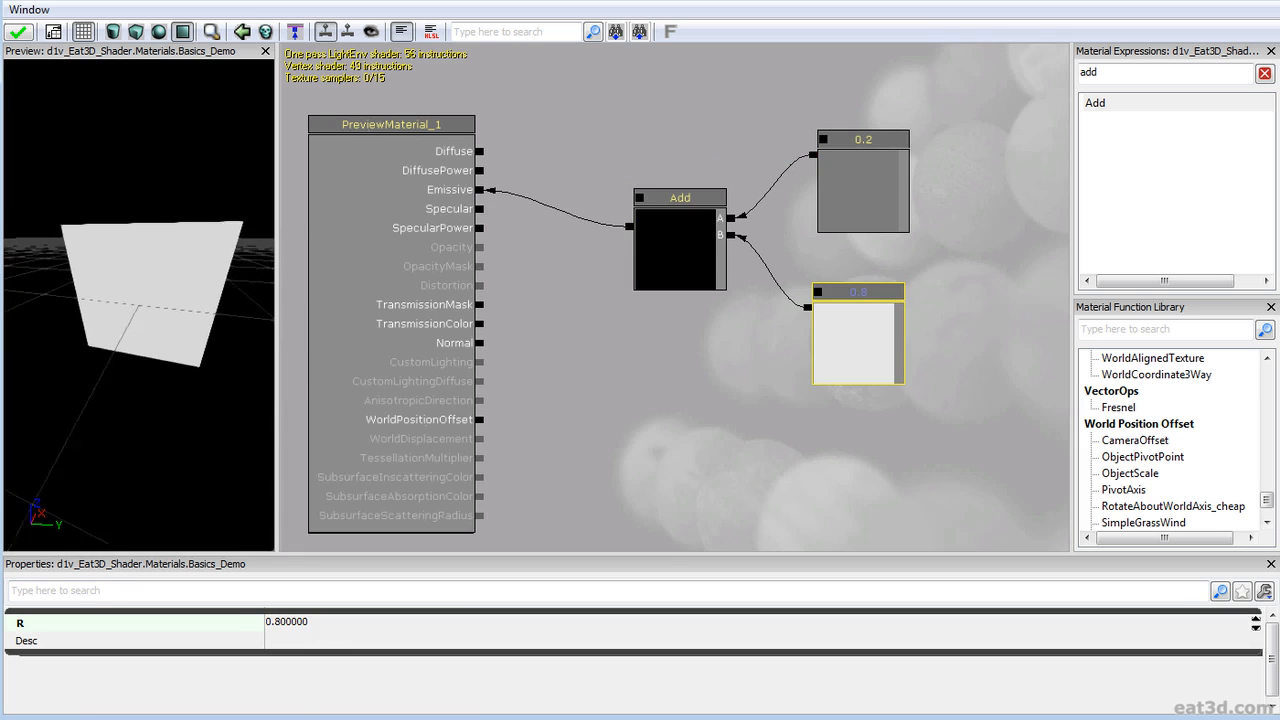
# - Raise the lower Constant's R value to 1.8 and inspect the preview's brightness
pyautogui.click(364, 620)
pyautogui.write('1.')
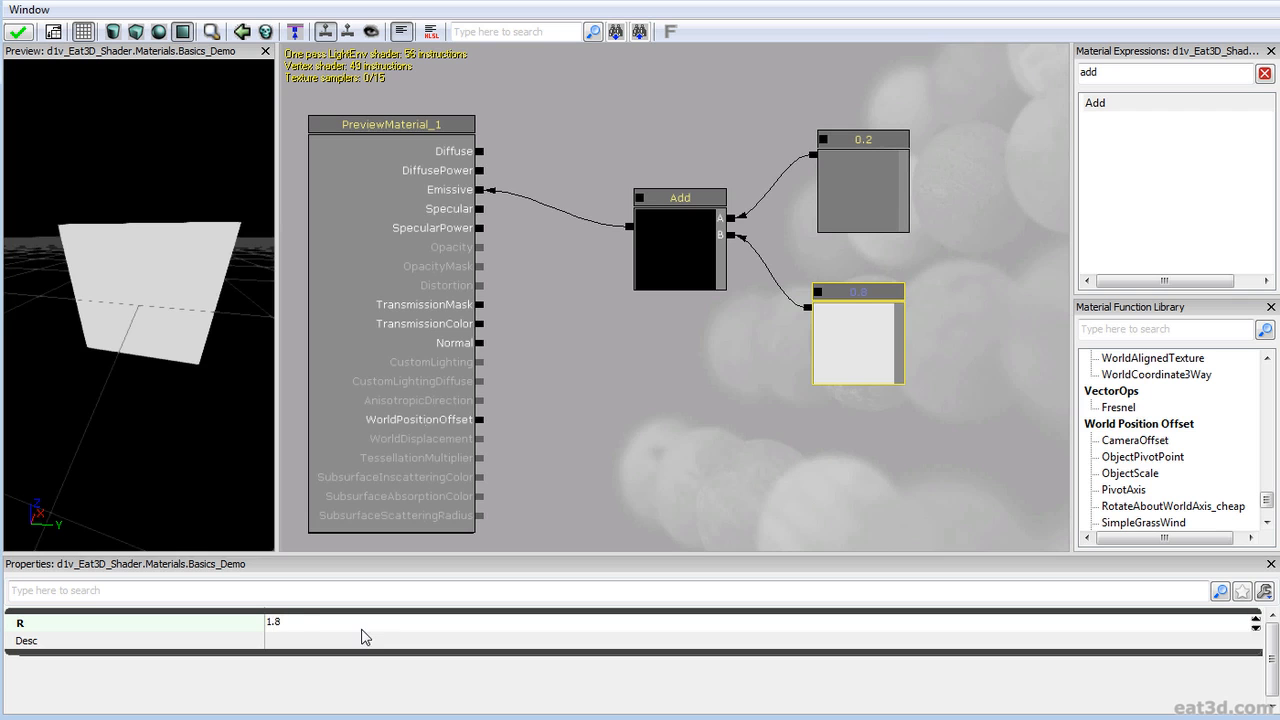
pyautogui.moveTo(138, 300); pyautogui.dragTo(138, 350, button='right')
pyautogui.moveTo(138, 305); pyautogui.dragTo(178, 295)
pyautogui.moveTo(178, 295)
pyautogui.mouseDown(button='right')
pyautogui.moveTo(178, 220)
pyautogui.moveTo(178, 300)
pyautogui.mouseUp(button='right')
pyautogui.moveTo(178, 300); pyautogui.dragTo(138, 295)
pyautogui.moveTo(716, 352); pyautogui.dragTo(678, 364)
pyautogui.keyDown('ctrl'); pyautogui.moveTo(811, 358); pyautogui.dragTo(820, 343); pyautogui.keyUp('ctrl')
pyautogui.click(694, 388)
pyautogui.click(814, 340)
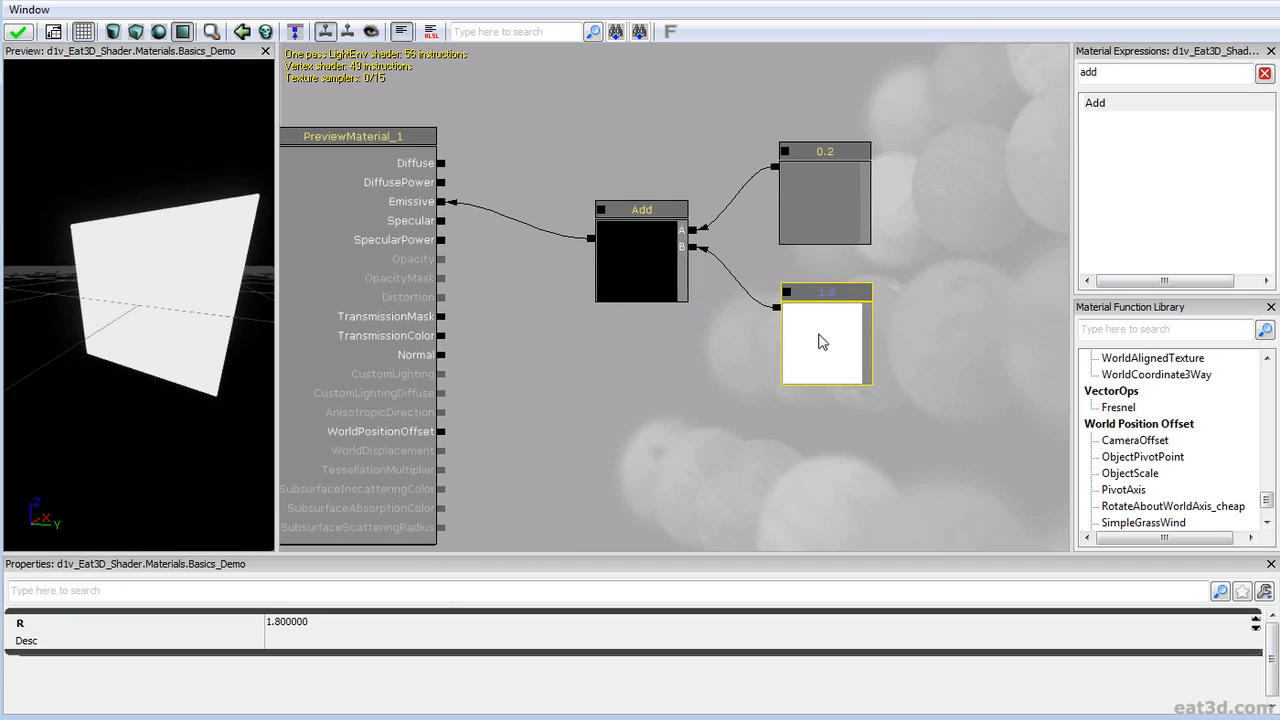
# - Search the material expressions for "sub" and highlight the Subtract expression
pyautogui.click(858, 222)
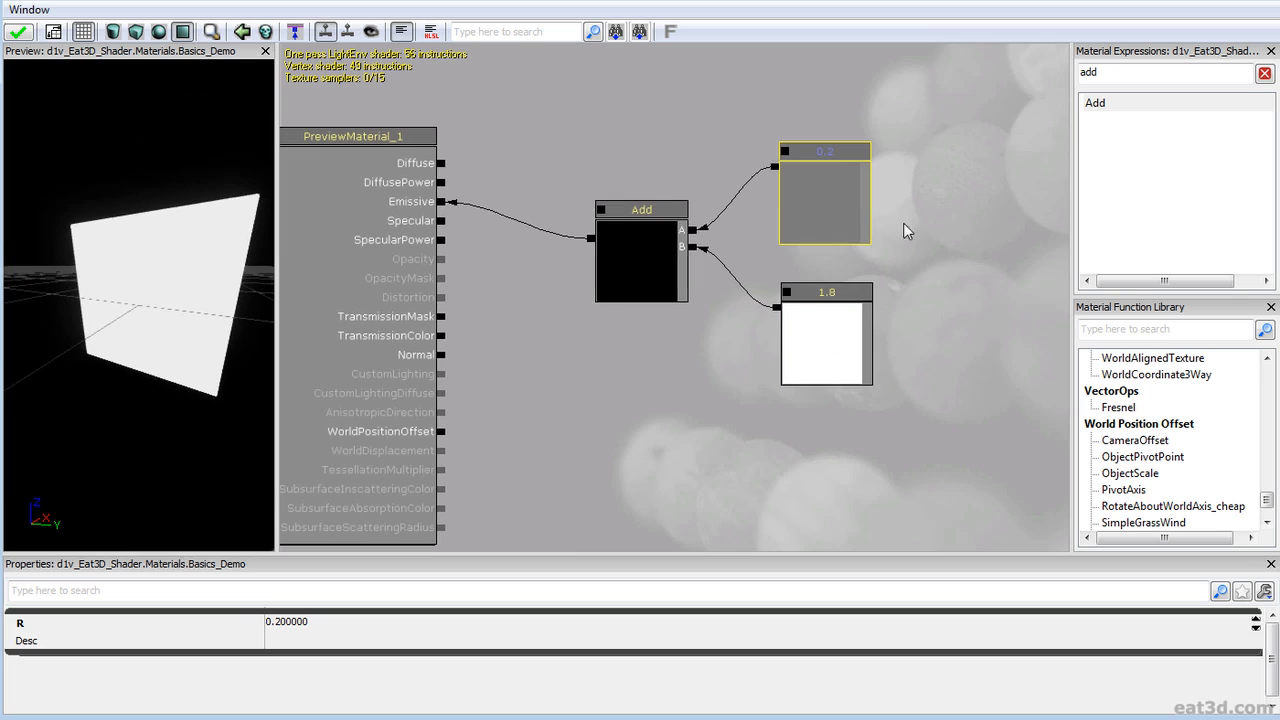
pyautogui.moveTo(1112, 72); pyautogui.dragTo(928, 79)
pyautogui.write('sub')
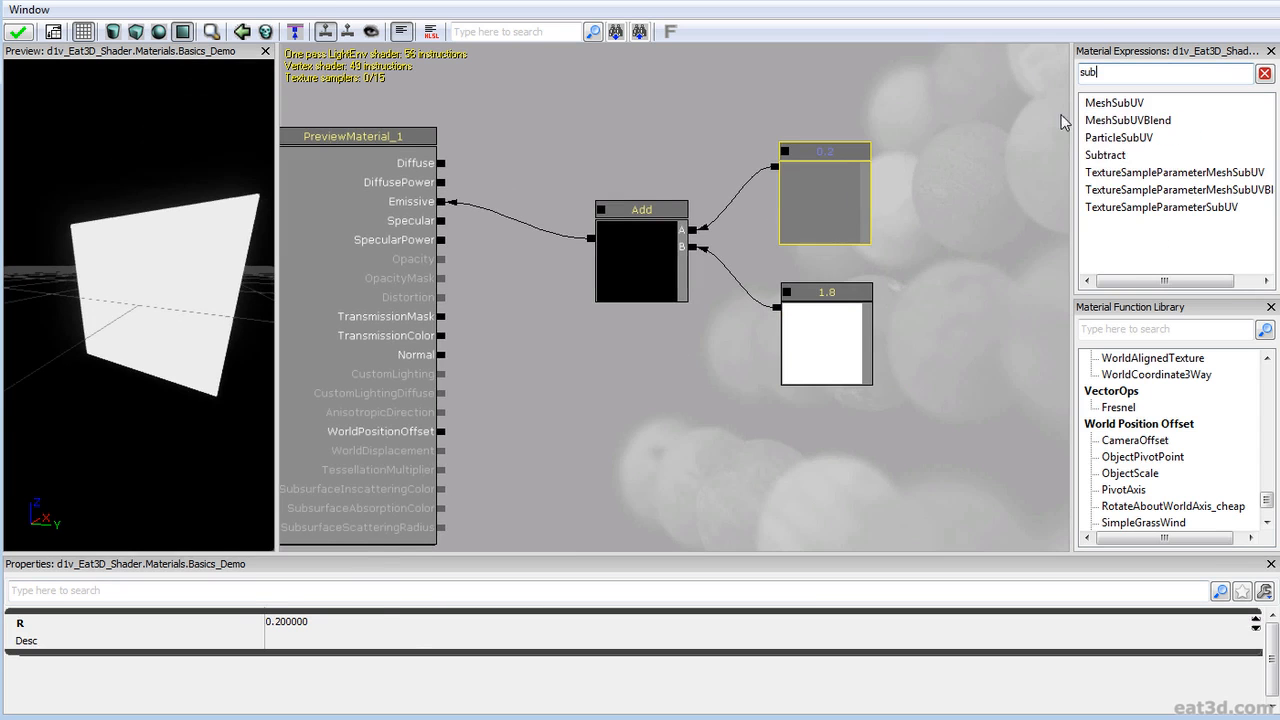
pyautogui.click(1105, 155)
pyautogui.click(912, 249)
# - Set the upper Constant's R value to -0.5 so that the Add node subtracts
pyautogui.click(809, 193)
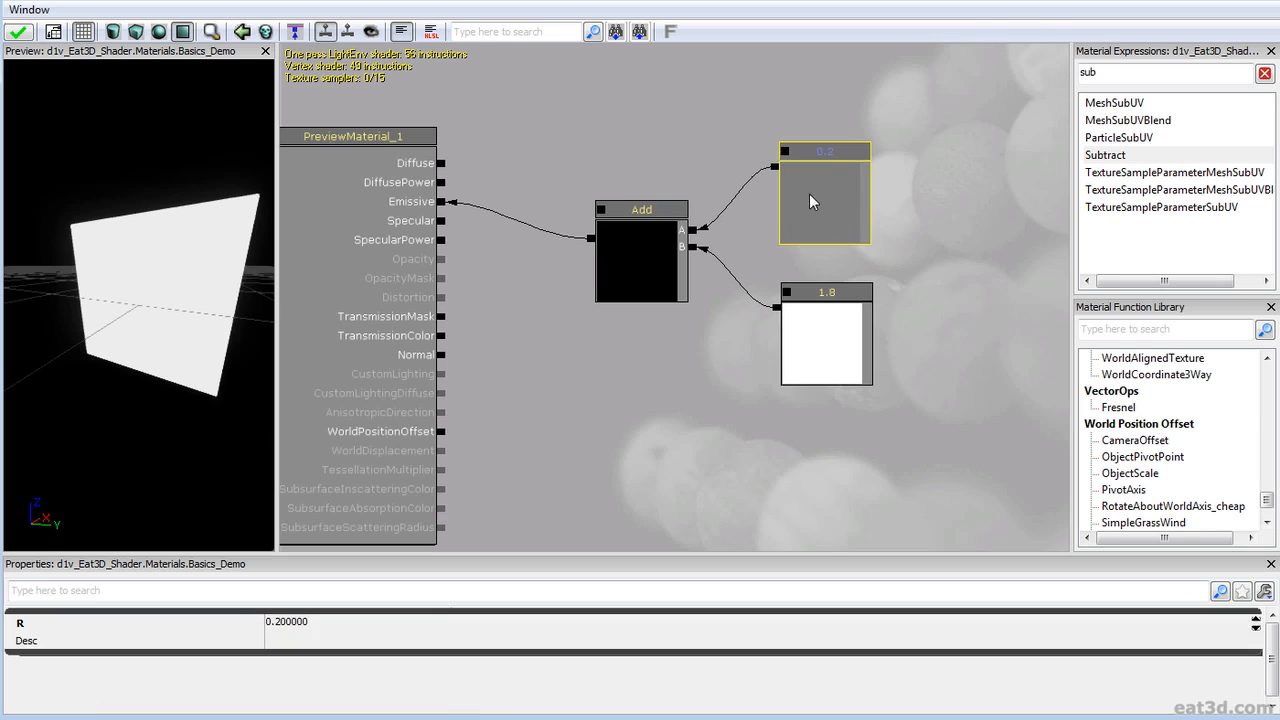
pyautogui.click(410, 622)
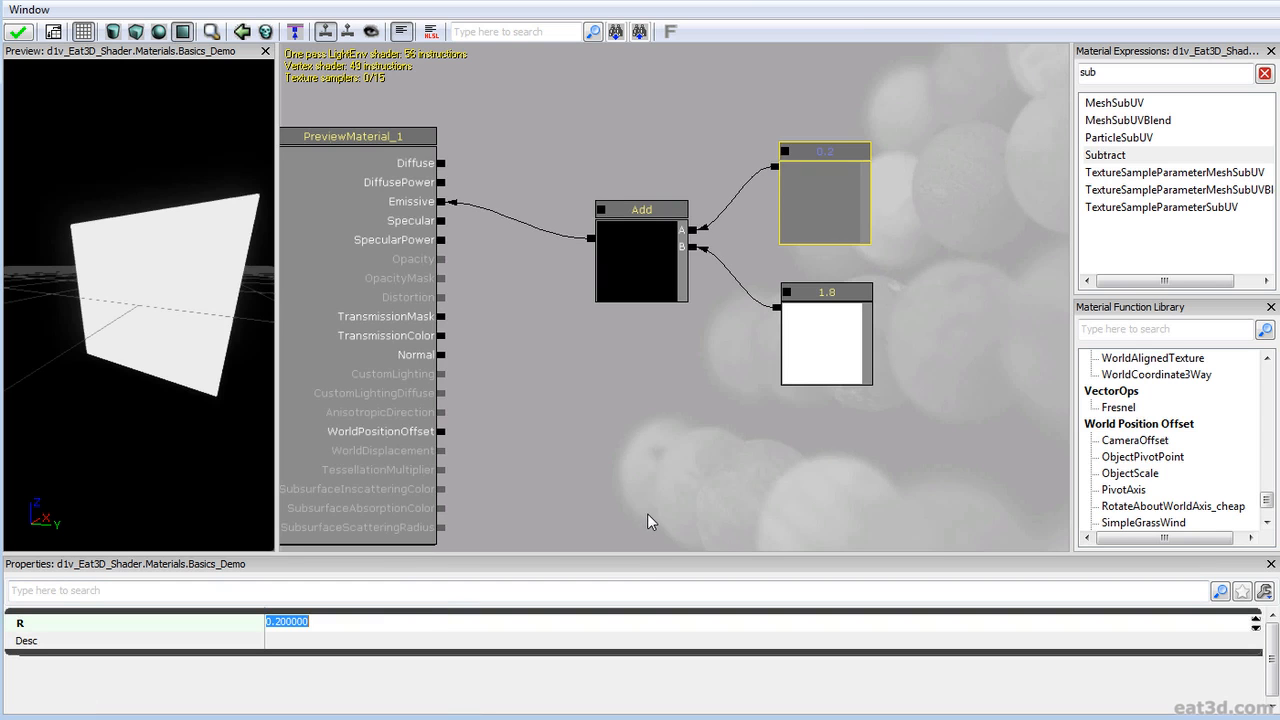
pyautogui.write('-.5')
pyautogui.press('Return')
pyautogui.moveTo(666, 383); pyautogui.dragTo(640, 393)
pyautogui.moveTo(806, 343); pyautogui.dragTo(802, 340)
pyautogui.click(785, 222)
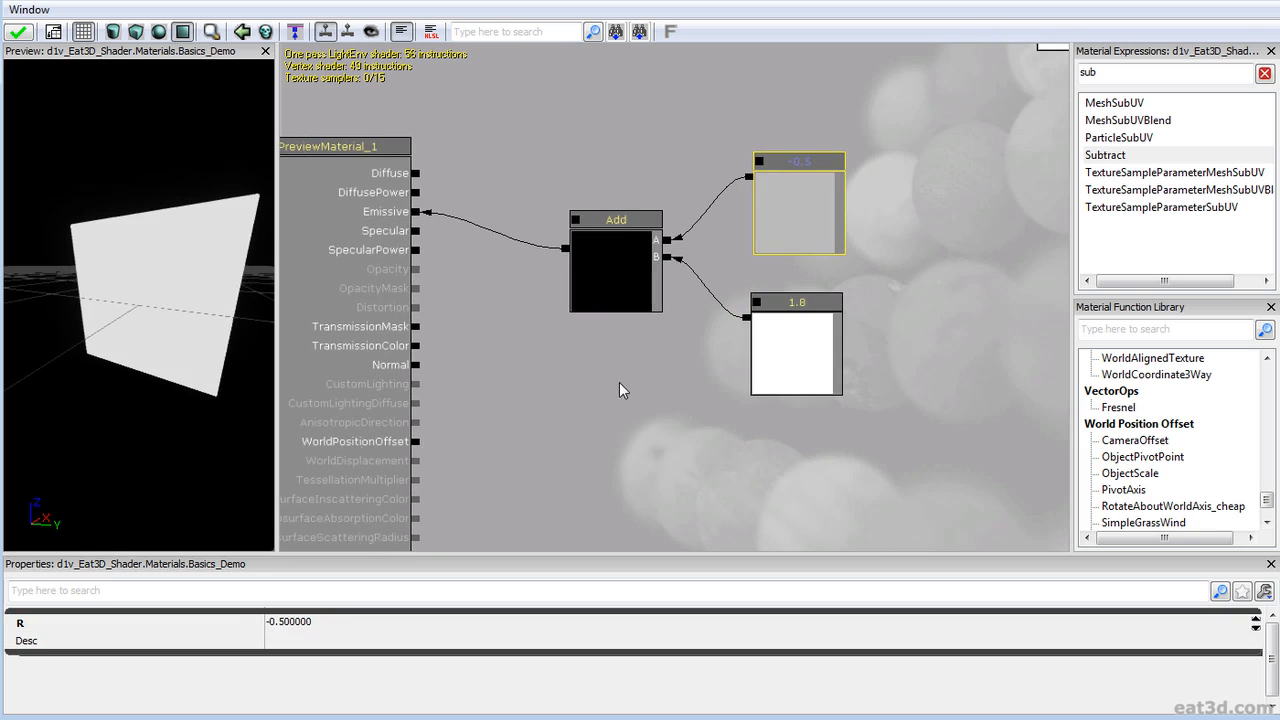
# - Find the Multiply expression and place it in the graph below the Add node
pyautogui.keyDown('ctrl'); pyautogui.keyDown('alt'); pyautogui.moveTo(568, 452); pyautogui.dragTo(835, 236); pyautogui.keyUp('alt'); pyautogui.keyUp('ctrl')
pyautogui.click(711, 340)
pyautogui.moveTo(665, 292); pyautogui.dragTo(641, 265)
pyautogui.click(626, 363)
pyautogui.click(611, 258)
pyautogui.click(1162, 70)
pyautogui.write('mul')
pyautogui.moveTo(1106, 103); pyautogui.dragTo(535, 345)
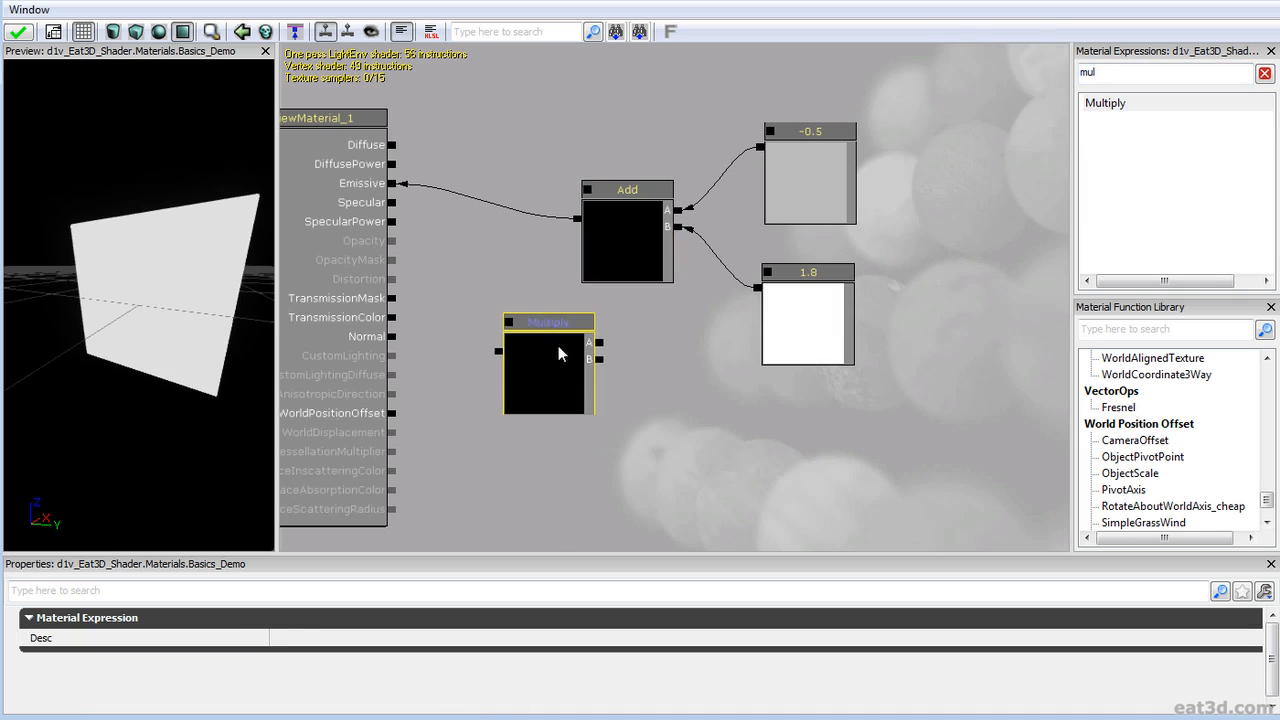
# - Set the lower Constant's R value to 0.1
pyautogui.click(828, 325)
pyautogui.click(316, 622)
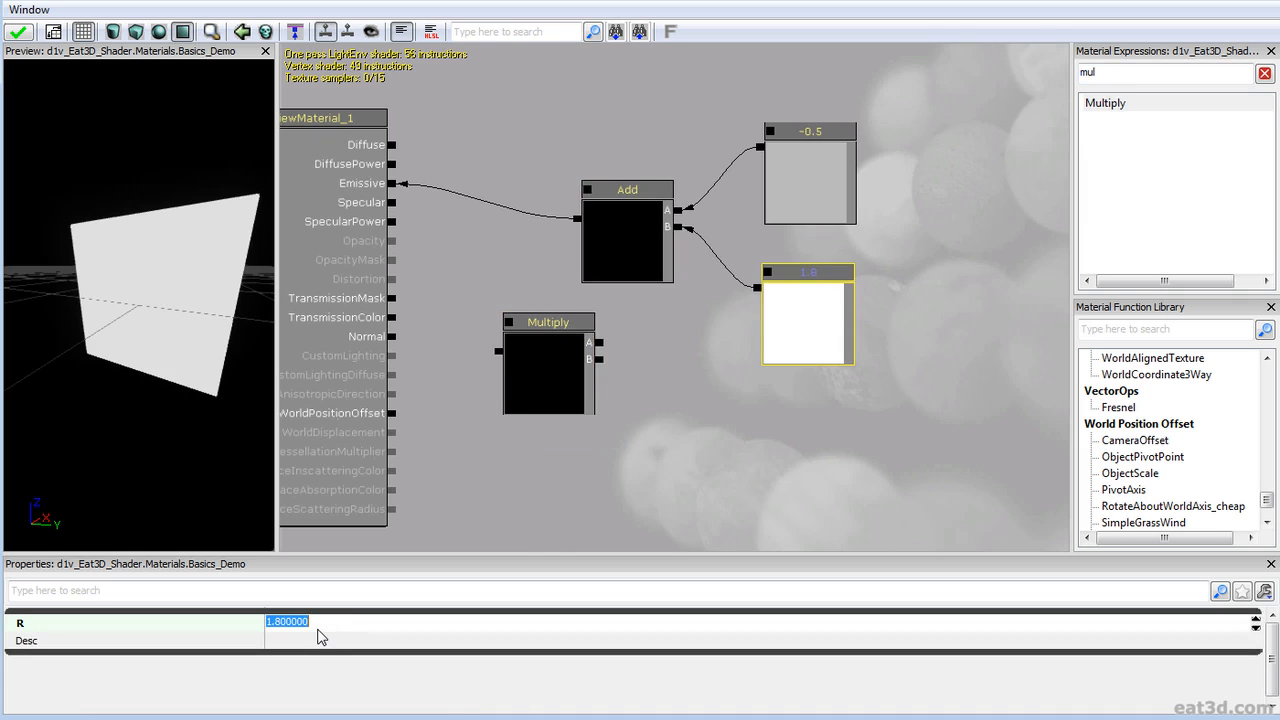
pyautogui.write('0.100000')
pyautogui.press('Return')
# - Set the upper Constant's R value to 0.5 and the lower Constant's R value to 2
pyautogui.click(808, 175)
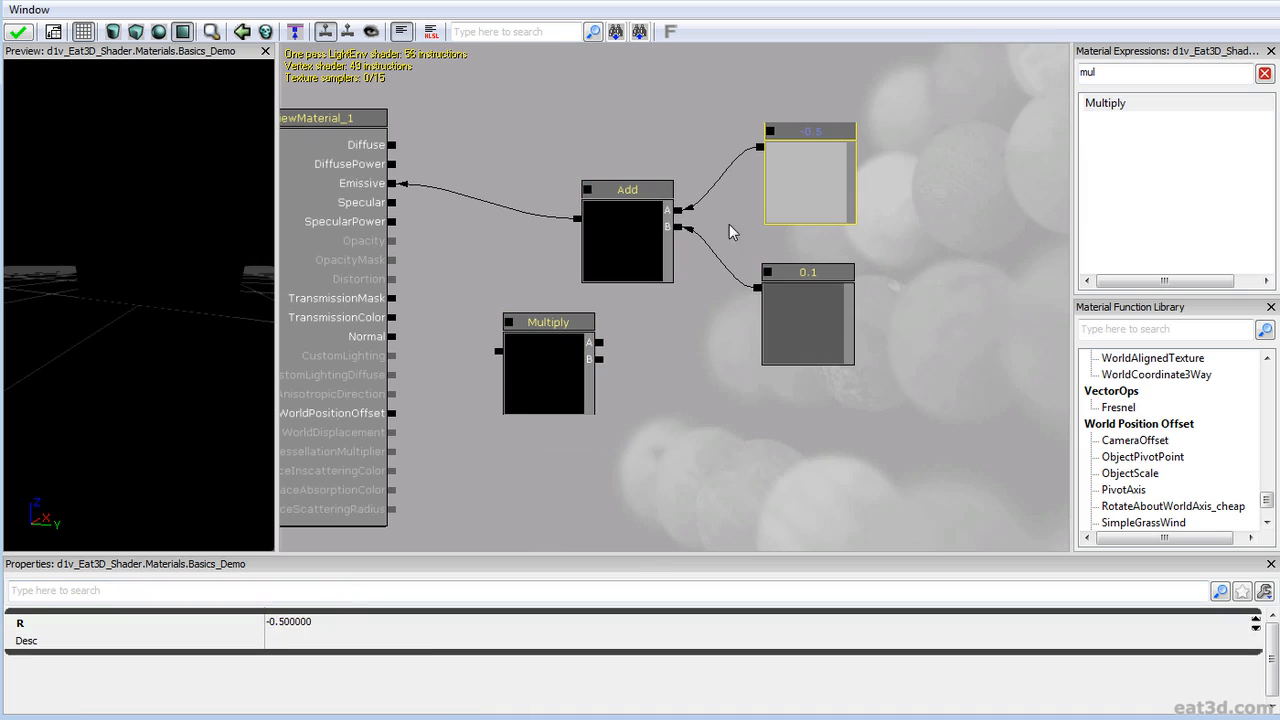
pyautogui.click(332, 622)
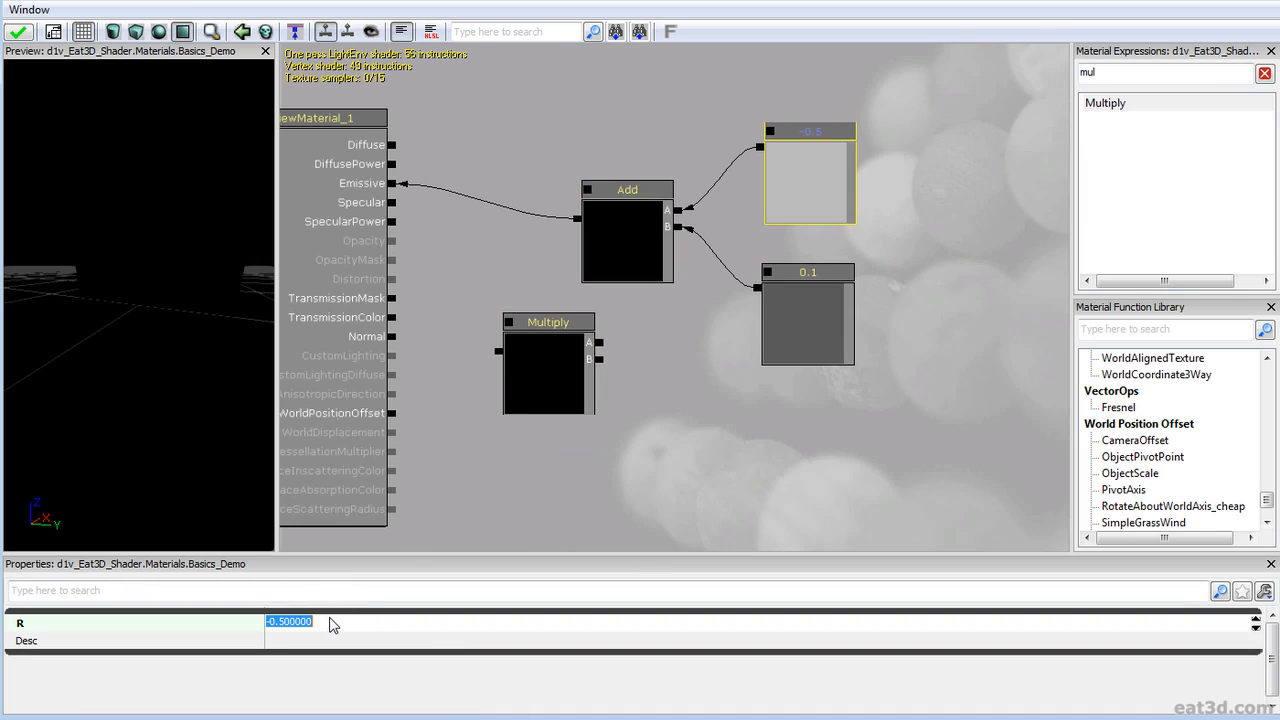
pyautogui.write('0.500000')
pyautogui.press('Return')
pyautogui.click(834, 354)
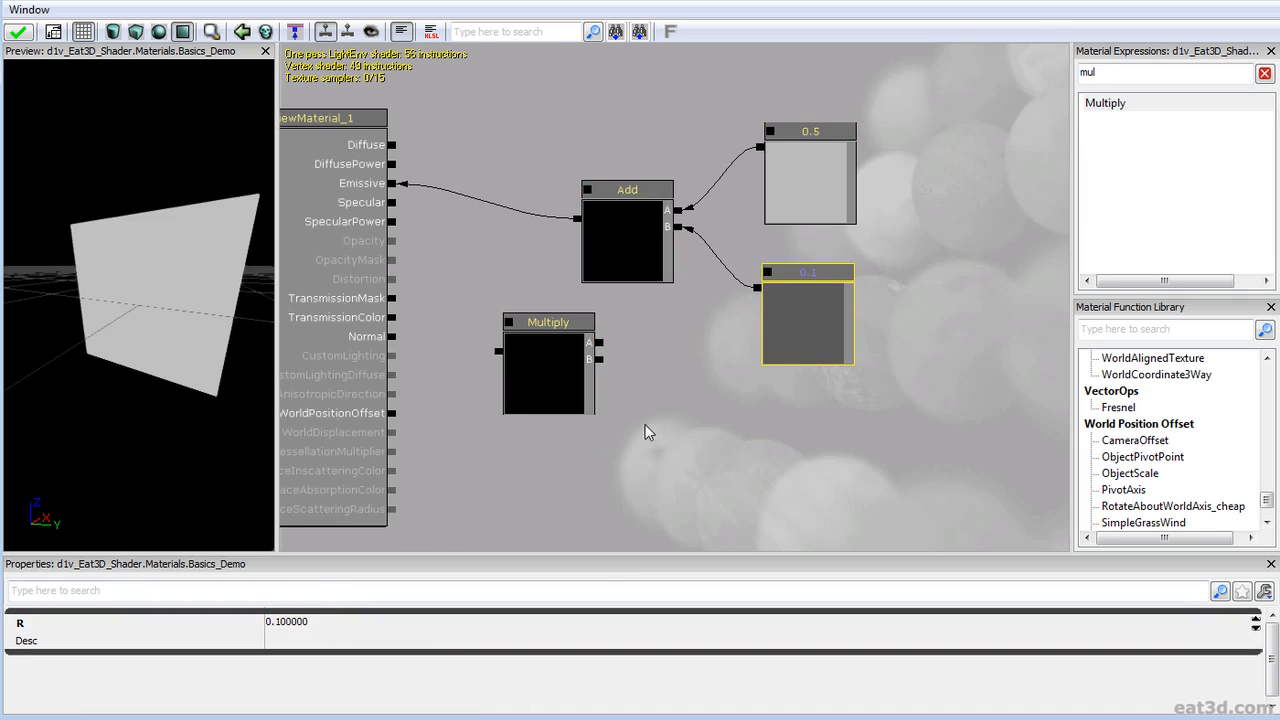
pyautogui.click(305, 623)
pyautogui.write('2.000000')
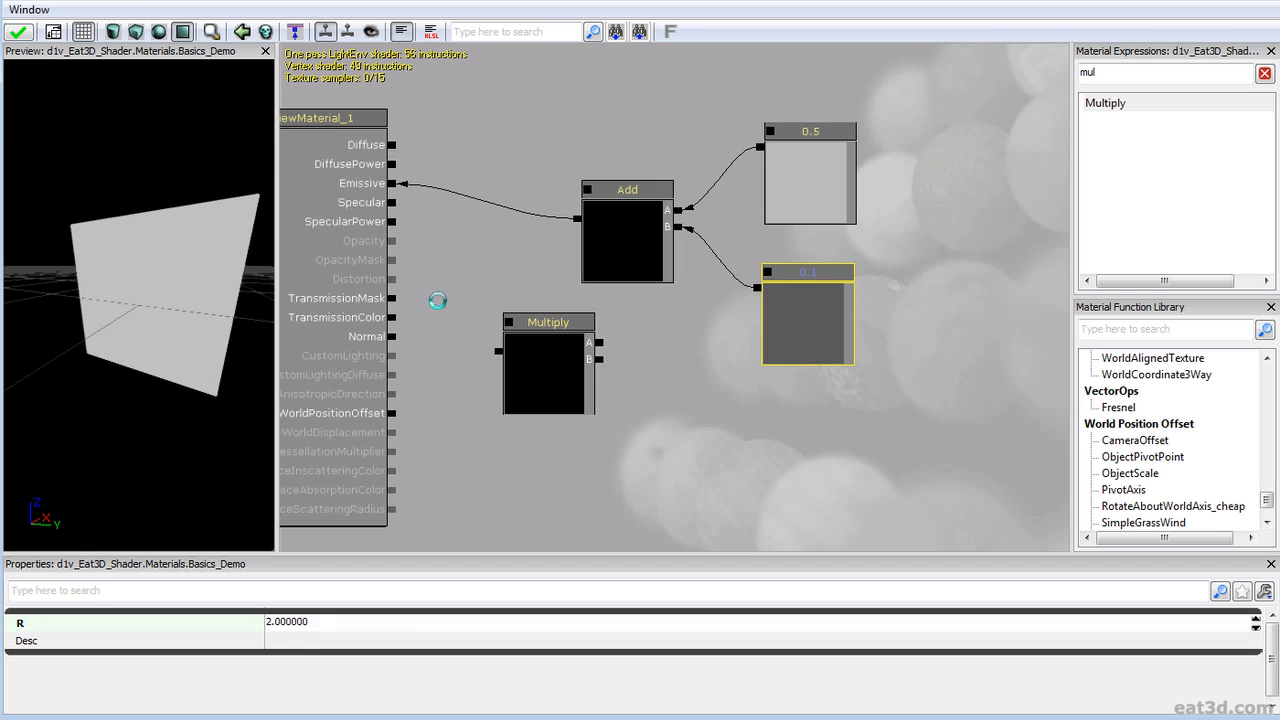
pyautogui.press('Return')
# - Wire the 0.5 and 2 Constants into Multiply's A and B inputs and connect Multiply's output to Emissive
pyautogui.moveTo(602, 352); pyautogui.dragTo(559, 401)
pyautogui.moveTo(717, 197); pyautogui.dragTo(353, 232)
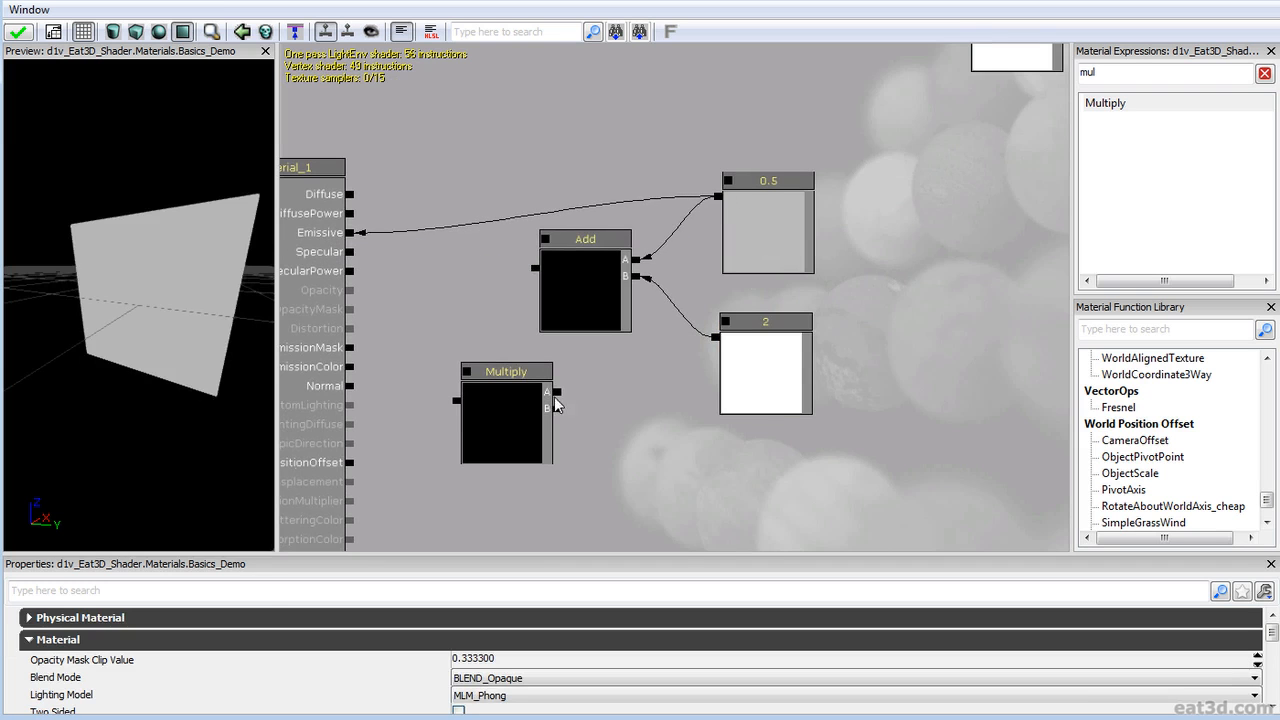
pyautogui.moveTo(556, 391); pyautogui.dragTo(717, 197)
pyautogui.moveTo(558, 409); pyautogui.dragTo(716, 336)
pyautogui.moveTo(455, 403); pyautogui.dragTo(353, 230)
# - Position the Multiply node directly beneath the Add node and check the two Constants' values
pyautogui.click(547, 296)
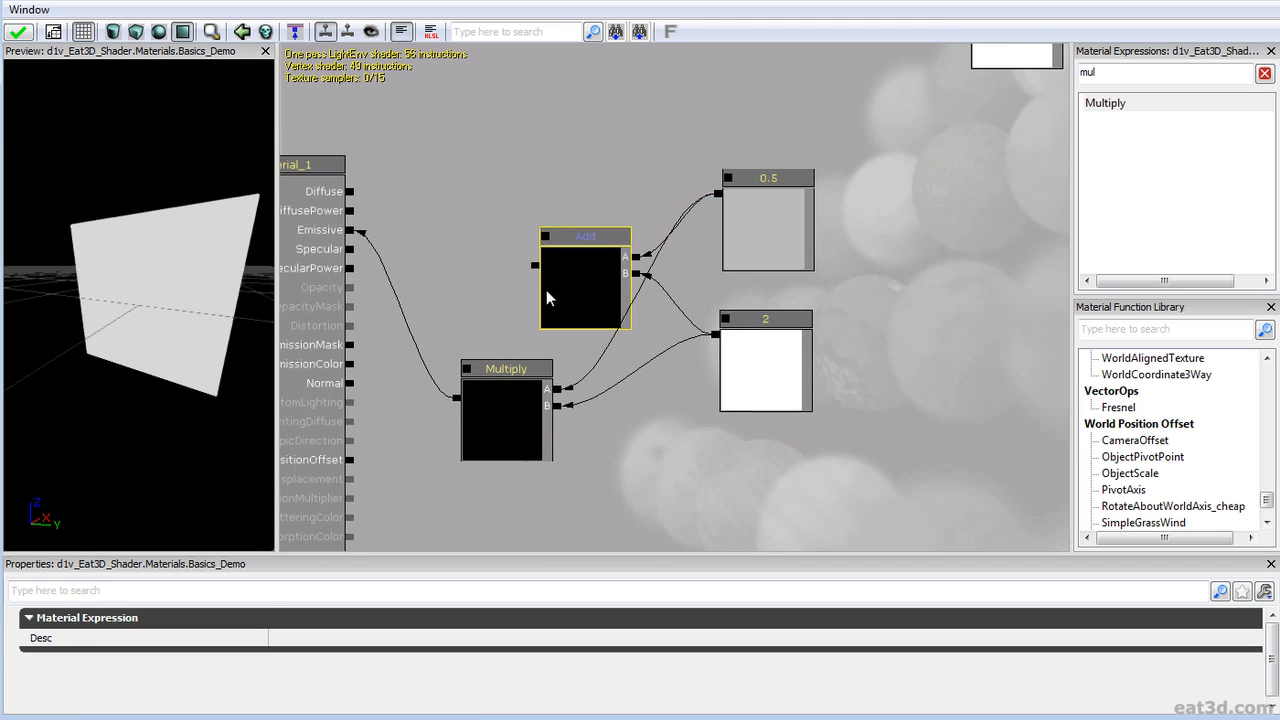
pyautogui.moveTo(542, 421); pyautogui.dragTo(580, 400)
pyautogui.scroll(-1, 560, 425)
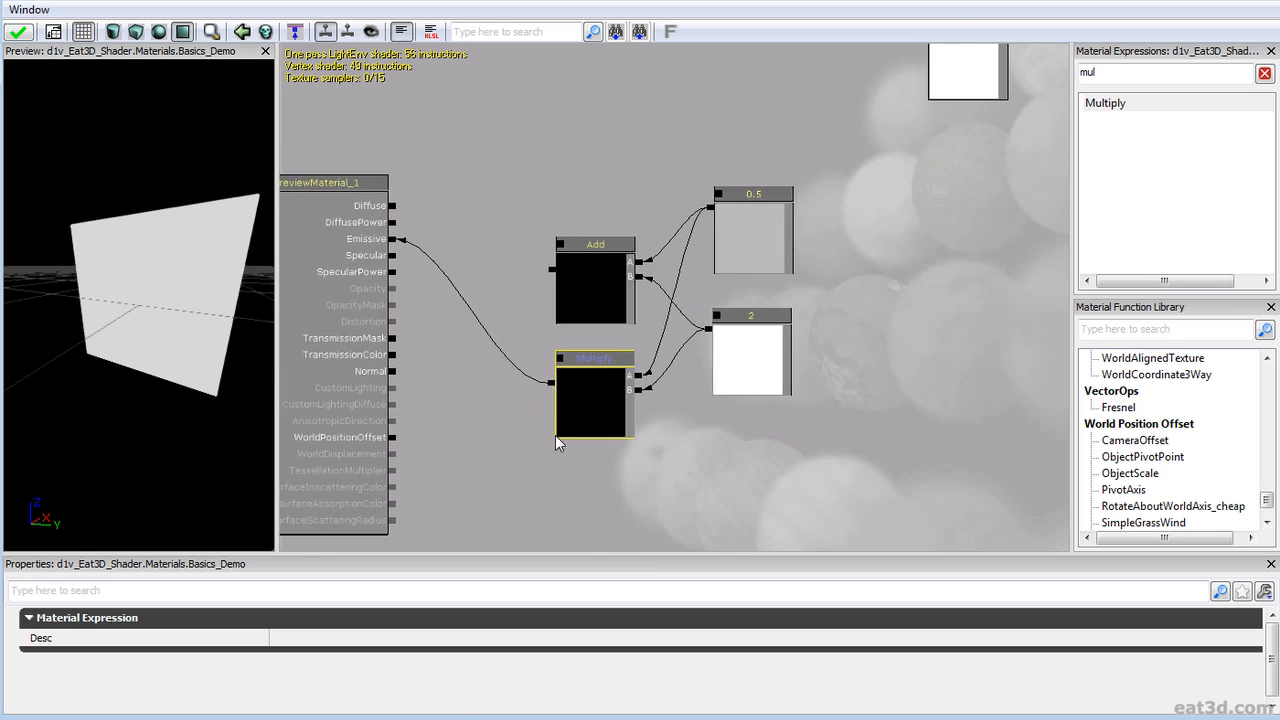
pyautogui.click(771, 345)
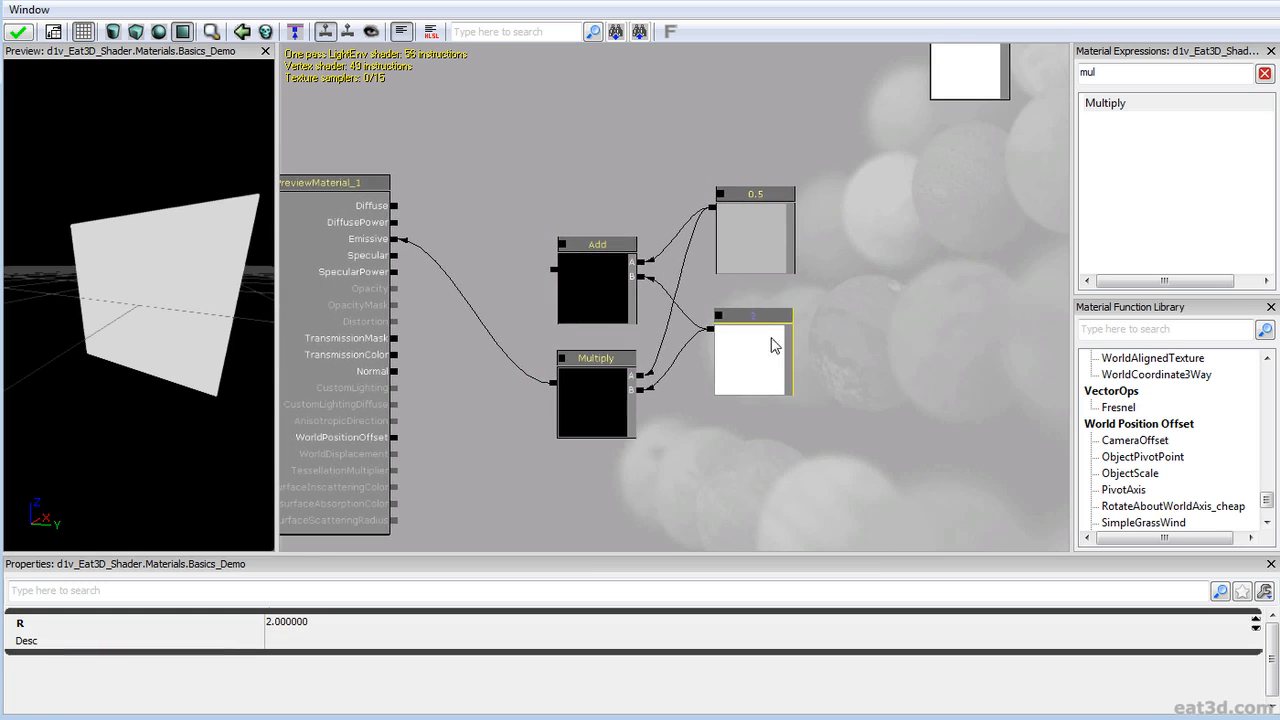
pyautogui.scroll(2, 840, 350)
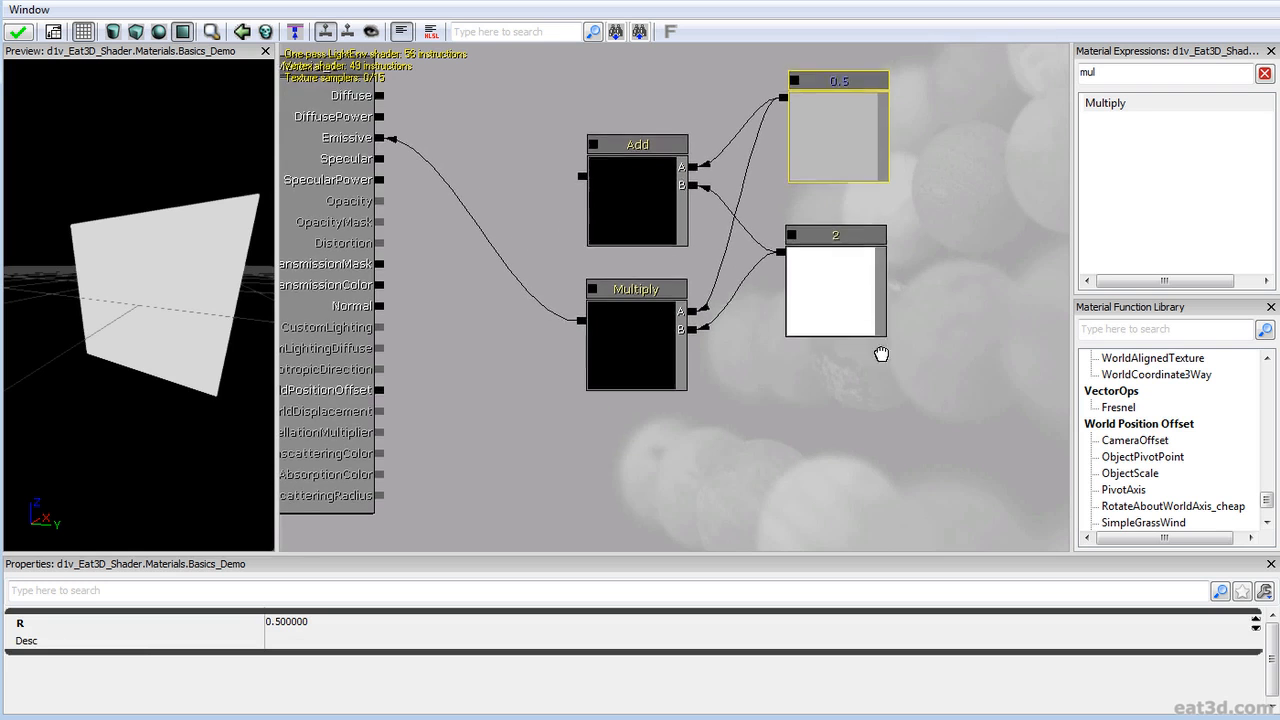
# - Search the material expressions for "div" and highlight the Divide expression
pyautogui.hotkey('ctrl', 'a')
pyautogui.press('BackSpace')
pyautogui.write('div')
pyautogui.click(1134, 103)
pyautogui.moveTo(819, 308); pyautogui.dragTo(789, 321)
pyautogui.click(768, 195)
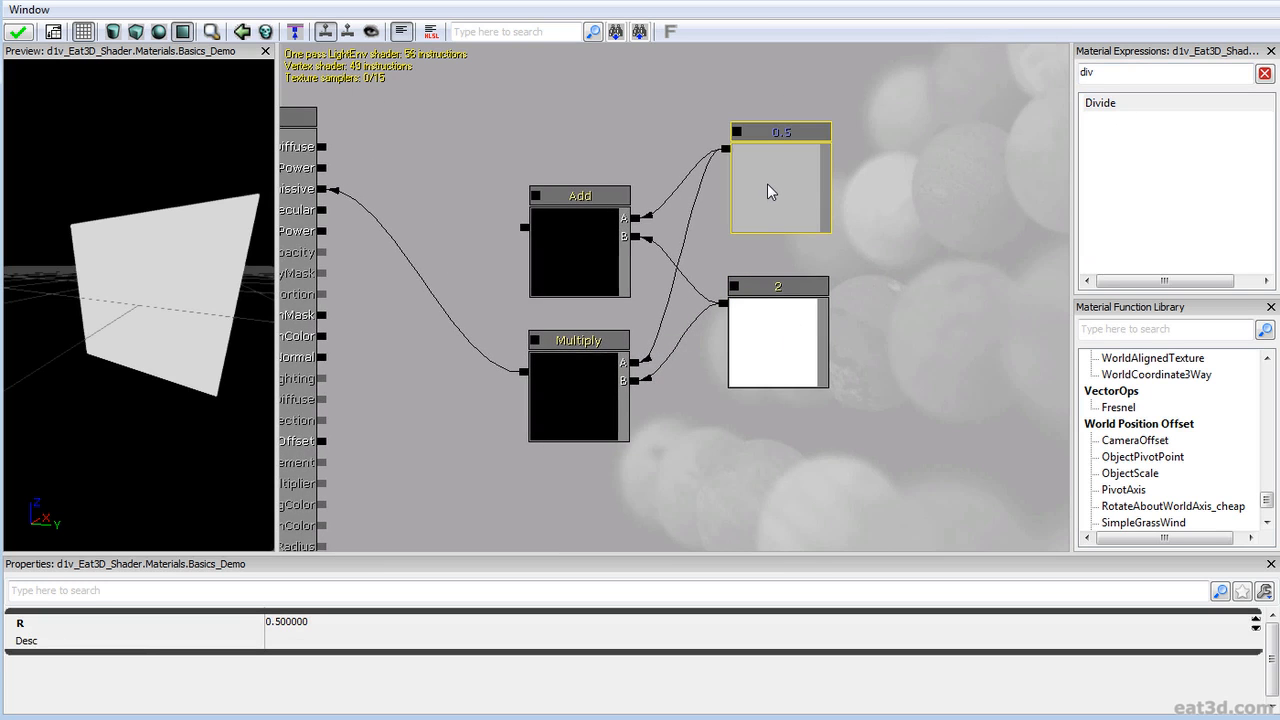
pyautogui.moveTo(786, 152)
pyautogui.mouseDown()
pyautogui.moveTo(774, 195)
pyautogui.moveTo(772, 157)
pyautogui.mouseUp()
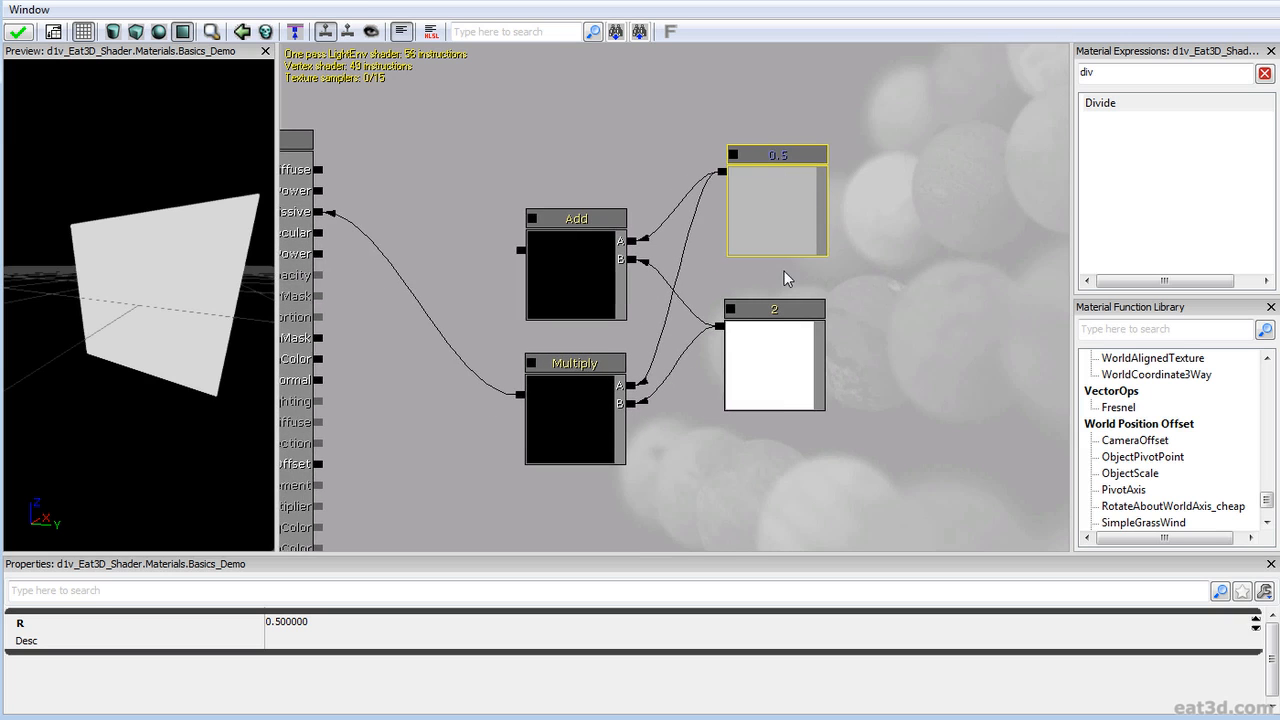
# - Select the Add, Multiply and Constant nodes together and move them up and away from the material node
pyautogui.scroll(-5, 784, 278)
pyautogui.keyDown('ctrl'); pyautogui.keyDown('alt'); pyautogui.moveTo(781, 183); pyautogui.dragTo(781, 150); pyautogui.keyUp('alt'); pyautogui.keyUp('ctrl')
pyautogui.keyDown('ctrl'); pyautogui.moveTo(781, 150); pyautogui.dragTo(888, 259); pyautogui.keyUp('ctrl')
pyautogui.keyDown('ctrl'); pyautogui.keyDown('alt'); pyautogui.moveTo(645, 395); pyautogui.dragTo(872, 166); pyautogui.keyUp('alt'); pyautogui.keyUp('ctrl')
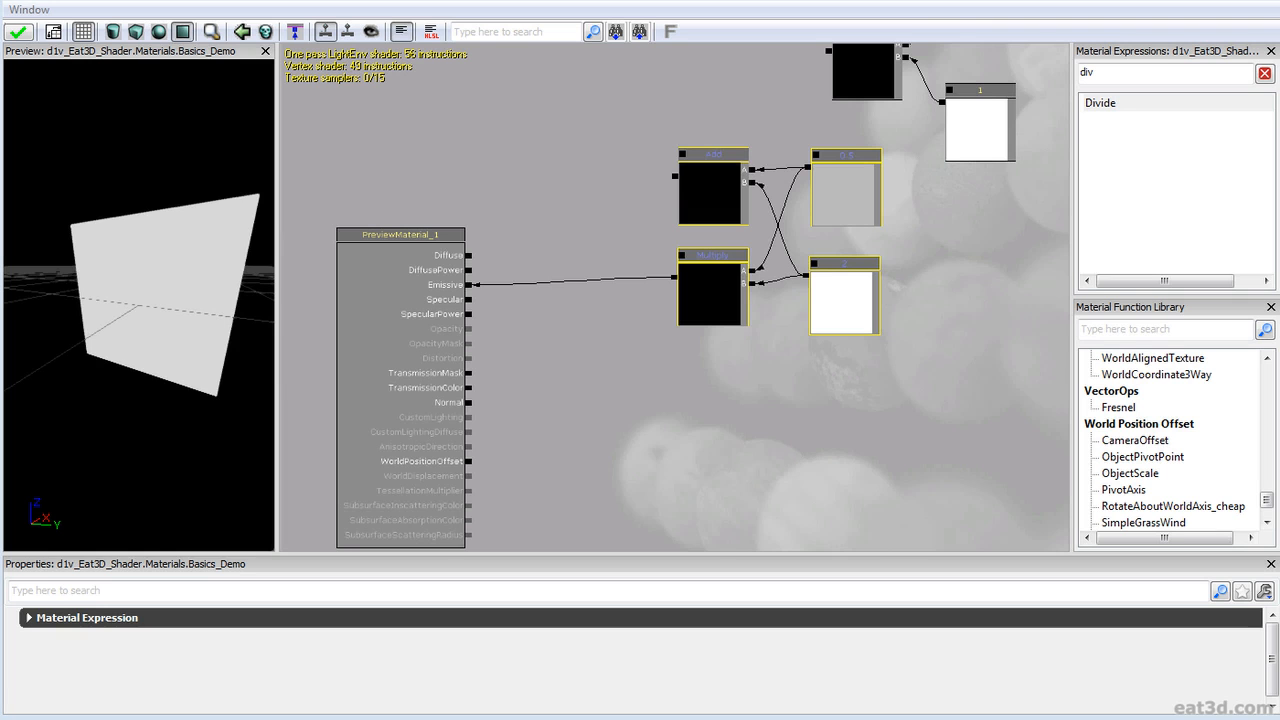
pyautogui.moveTo(603, 400); pyautogui.dragTo(508, 453)
pyautogui.keyDown('ctrl'); pyautogui.keyDown('alt'); pyautogui.moveTo(508, 431); pyautogui.dragTo(1062, 66); pyautogui.keyUp('alt'); pyautogui.keyUp('ctrl')
pyautogui.moveTo(908, 142); pyautogui.dragTo(812, 273)
pyautogui.keyDown('ctrl'); pyautogui.moveTo(794, 318); pyautogui.dragTo(1052, 60); pyautogui.keyUp('ctrl')
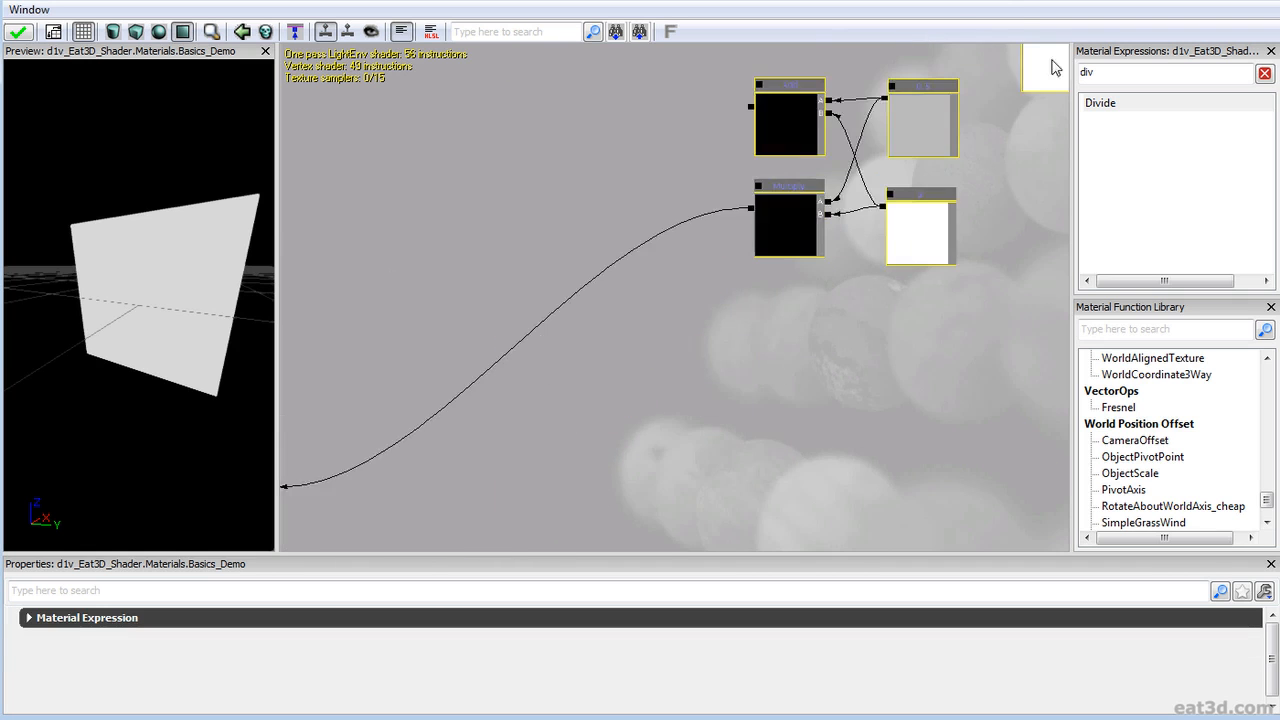
pyautogui.moveTo(663, 375); pyautogui.dragTo(803, 114)
pyautogui.moveTo(642, 330); pyautogui.dragTo(823, 169)
# - Select the Add, Multiply, 0.5 and 2 nodes and duplicate them as a group
pyautogui.scroll(3, 722, 338)
pyautogui.moveTo(722, 315); pyautogui.dragTo(901, 146)
pyautogui.click(723, 341)
pyautogui.moveTo(873, 164)
pyautogui.mouseDown()
pyautogui.moveTo(723, 334)
pyautogui.moveTo(687, 331)
pyautogui.moveTo(599, 433)
pyautogui.mouseUp()
pyautogui.scroll(-3, 705, 333)
pyautogui.moveTo(843, 276); pyautogui.dragTo(618, 437)
pyautogui.moveTo(553, 398)
pyautogui.keyDown('ctrl'); pyautogui.keyDown('alt'); pyautogui.mouseDown()
pyautogui.moveTo(820, 143)
pyautogui.moveTo(752, 174)
pyautogui.moveTo(771, 152)
pyautogui.mouseUp(); pyautogui.keyUp('alt'); pyautogui.keyUp('ctrl')
pyautogui.hotkey('ctrl', 'w')
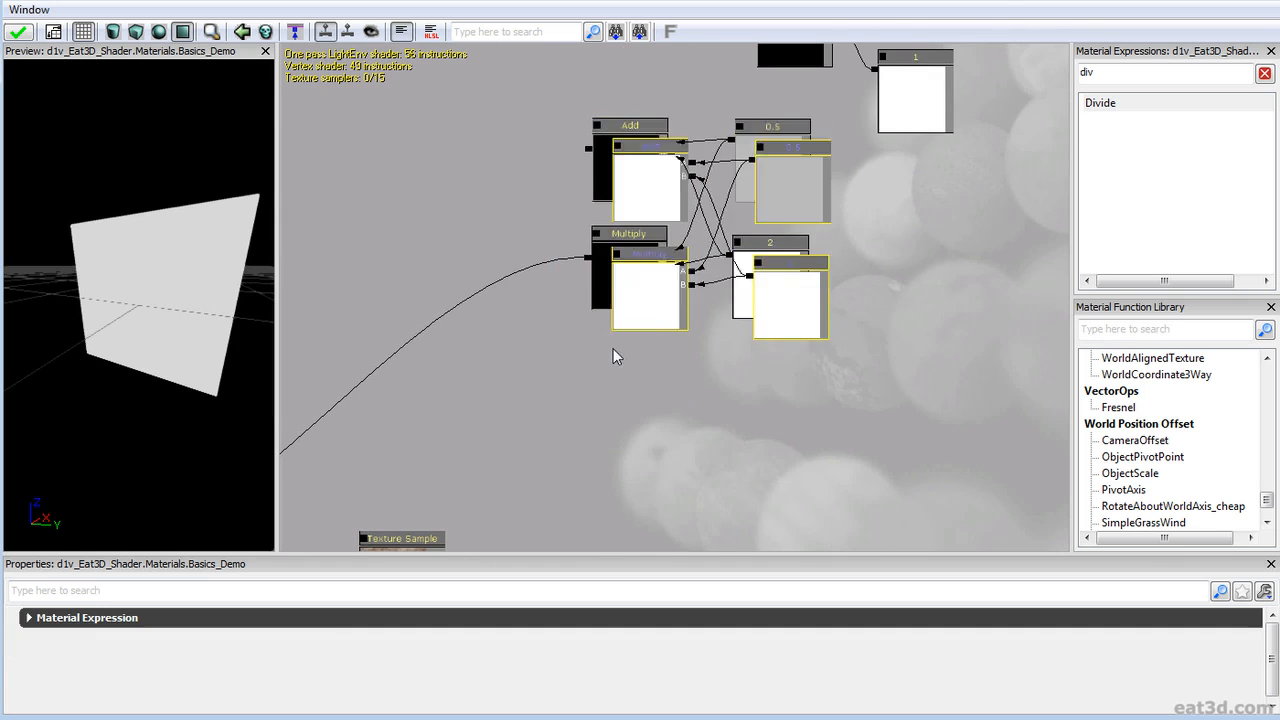
# - Move the duplicated nodes beneath the Texture Sample, beside the material node
pyautogui.moveTo(613, 348); pyautogui.dragTo(725, 193)
pyautogui.keyDown('ctrl'); pyautogui.moveTo(759, 153); pyautogui.dragTo(360, 472); pyautogui.keyUp('ctrl')
pyautogui.moveTo(325, 363); pyautogui.dragTo(553, 276)
pyautogui.moveTo(721, 198); pyautogui.dragTo(733, 152)
pyautogui.click(708, 334)
pyautogui.click(736, 408)
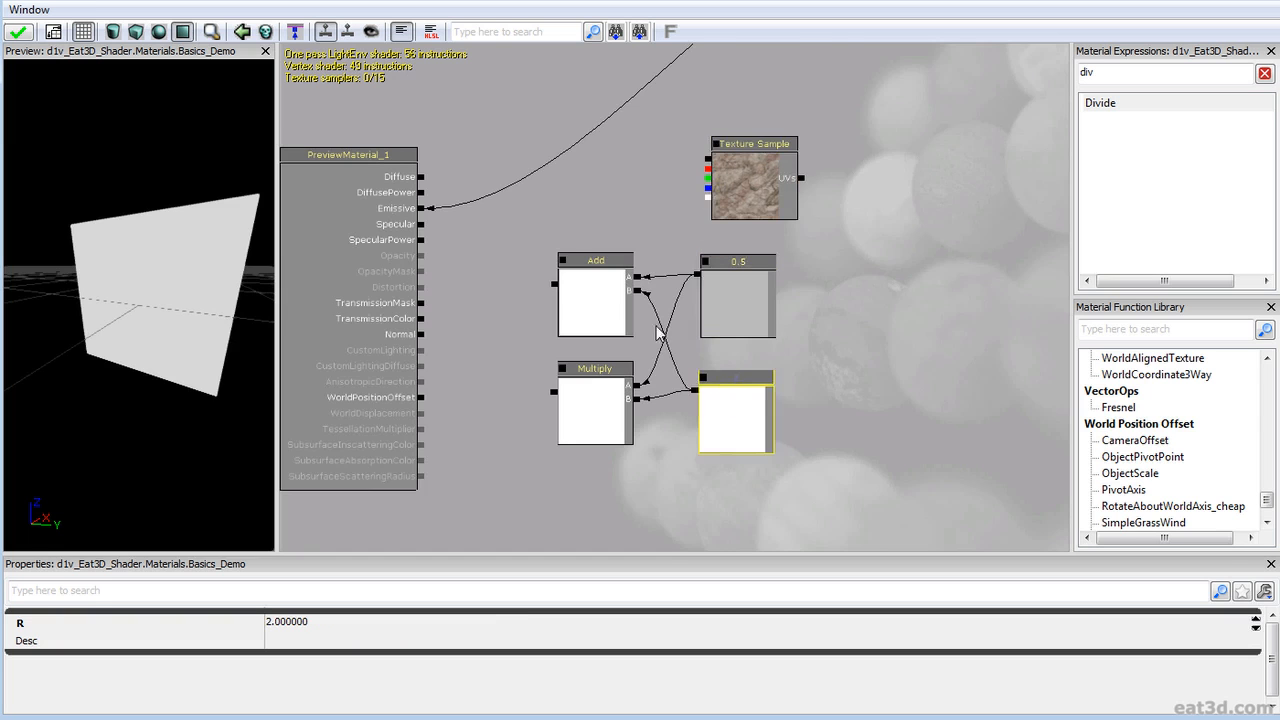
# - Connect the Texture Sample's colour output to Emissive and hide the grid in the preview
pyautogui.moveTo(517, 305); pyautogui.dragTo(624, 334)
pyautogui.moveTo(815, 189); pyautogui.dragTo(530, 239)
pyautogui.moveTo(169, 331); pyautogui.dragTo(177, 240, button='right')
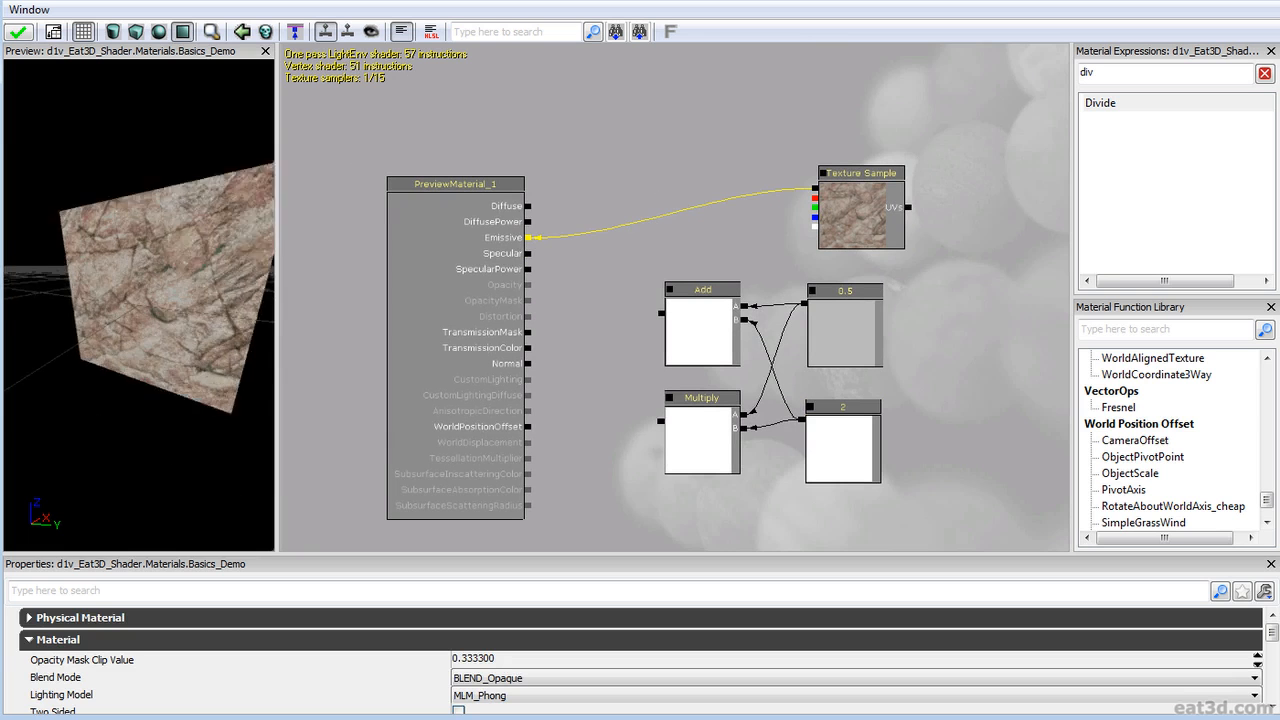
pyautogui.moveTo(177, 240); pyautogui.dragTo(193, 94)
pyautogui.click(86, 38)
pyautogui.moveTo(211, 311); pyautogui.dragTo(178, 230, button='right')
# - Connect the Texture Sample to Add's B input, route Add's output into Emissive and inspect the preview plane
pyautogui.moveTo(642, 342); pyautogui.dragTo(583, 359)
pyautogui.click(679, 354)
pyautogui.moveTo(494, 342); pyautogui.dragTo(551, 343)
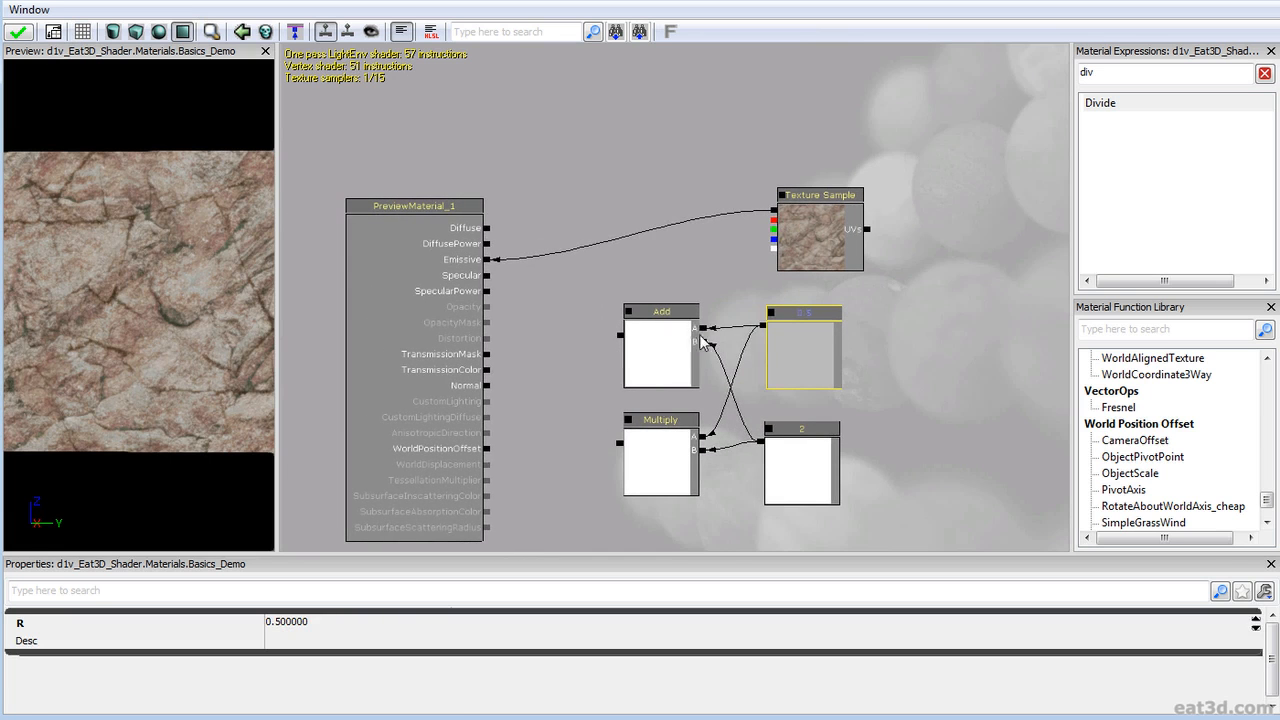
pyautogui.moveTo(704, 342); pyautogui.dragTo(774, 212)
pyautogui.moveTo(619, 335); pyautogui.dragTo(489, 263)
pyautogui.moveTo(228, 319)
pyautogui.mouseDown(button='right')
pyautogui.moveTo(228, 345)
pyautogui.moveTo(231, 306)
pyautogui.mouseUp(button='right')
pyautogui.moveTo(231, 306); pyautogui.dragTo(250, 307)
pyautogui.moveTo(250, 307); pyautogui.dragTo(220, 268, button='right')
pyautogui.moveTo(220, 268); pyautogui.dragTo(226, 276)
pyautogui.moveTo(226, 276); pyautogui.dragTo(159, 467, button='right')
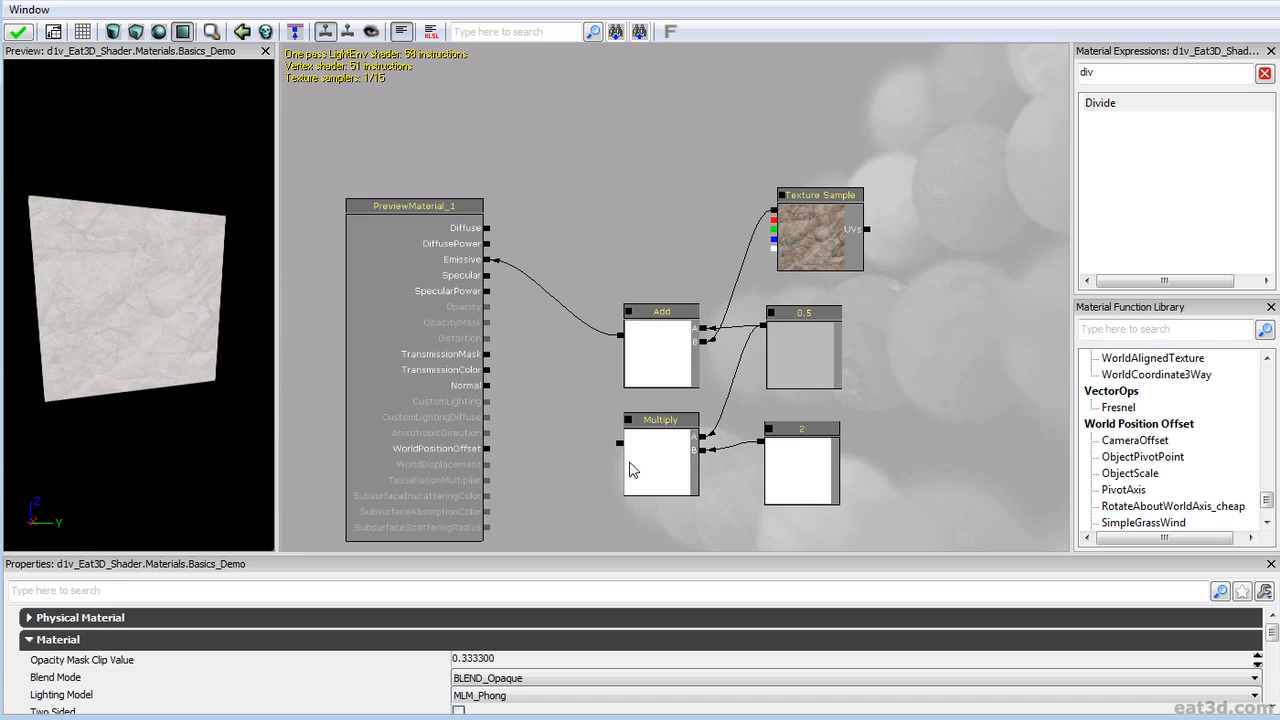
# - Move the Multiply node and its 2 Constant down, and place the Texture Sample beneath the 0.5 Constant
pyautogui.keyDown('ctrl'); pyautogui.keyDown('alt'); pyautogui.moveTo(523, 511); pyautogui.dragTo(819, 430); pyautogui.keyUp('alt'); pyautogui.keyUp('ctrl')
pyautogui.keyDown('ctrl'); pyautogui.moveTo(680, 311); pyautogui.dragTo(699, 403); pyautogui.keyUp('ctrl')
pyautogui.moveTo(826, 204); pyautogui.dragTo(831, 412)
pyautogui.click(814, 327)
pyautogui.click(808, 349)
pyautogui.keyDown('ctrl'); pyautogui.moveTo(797, 344); pyautogui.dragTo(818, 331); pyautogui.keyUp('ctrl')
pyautogui.keyDown('ctrl'); pyautogui.keyDown('alt'); pyautogui.moveTo(615, 466); pyautogui.dragTo(820, 271); pyautogui.keyUp('alt'); pyautogui.keyUp('ctrl')
pyautogui.click(879, 407)
# - Move the Add, 0.5 Constant and Texture Sample nodes together, closer to the material's Emissive input
pyautogui.scroll(2, 858, 390)
pyautogui.click(826, 226)
pyautogui.click(993, 194)
pyautogui.keyDown('ctrl'); pyautogui.moveTo(993, 194); pyautogui.dragTo(983, 196); pyautogui.keyUp('ctrl')
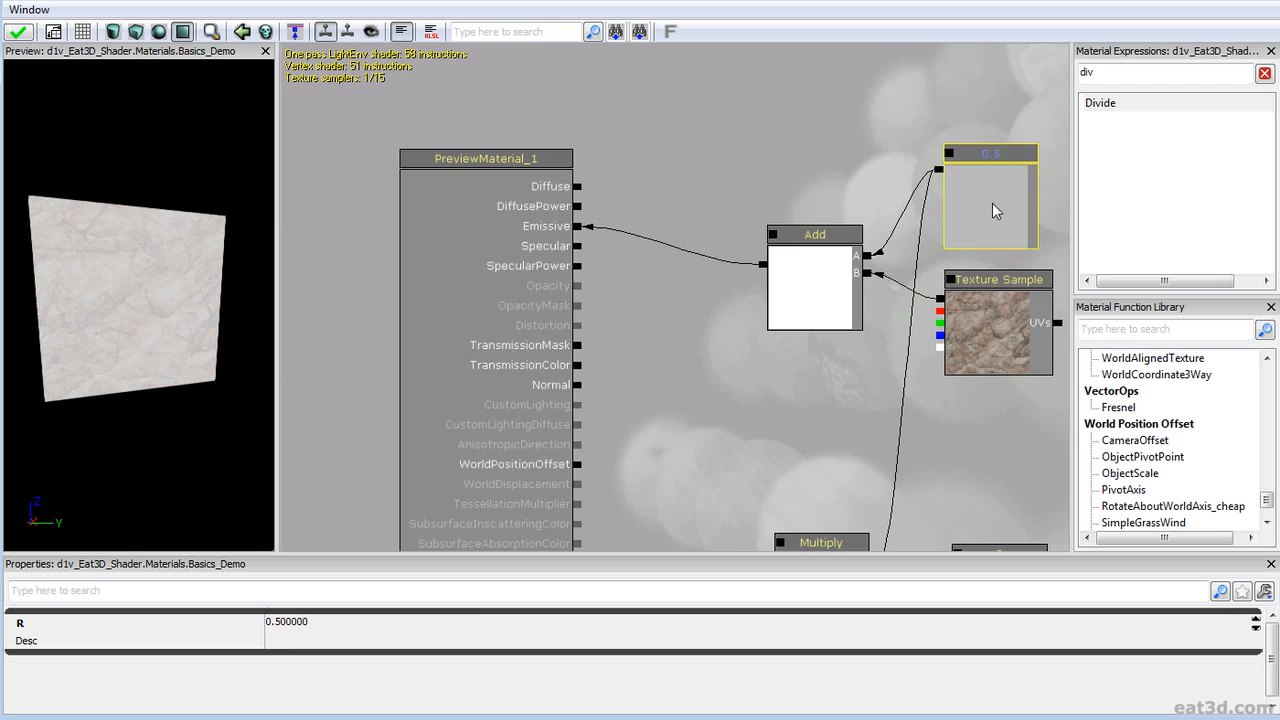
pyautogui.click(964, 301)
pyautogui.moveTo(964, 303); pyautogui.dragTo(882, 215)
pyautogui.moveTo(629, 234); pyautogui.dragTo(616, 306)
pyautogui.click(705, 277)
pyautogui.keyDown('ctrl'); pyautogui.moveTo(706, 274); pyautogui.dragTo(701, 253); pyautogui.keyUp('ctrl')
pyautogui.keyDown('ctrl'); pyautogui.keyDown('alt'); pyautogui.moveTo(633, 409); pyautogui.dragTo(813, 151); pyautogui.keyUp('alt'); pyautogui.keyUp('ctrl')
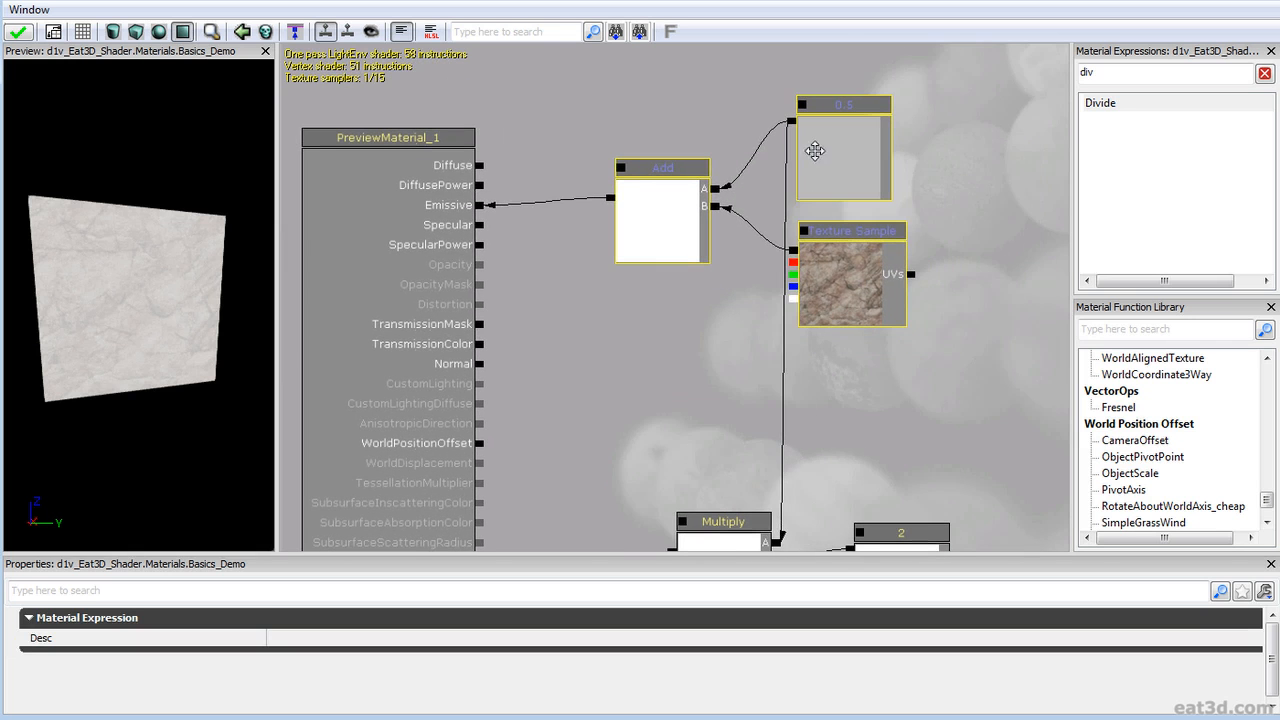
# - Set the R value of the Constant feeding Add's A input to -0.02
pyautogui.moveTo(63, 337); pyautogui.dragTo(63, 295, button='right')
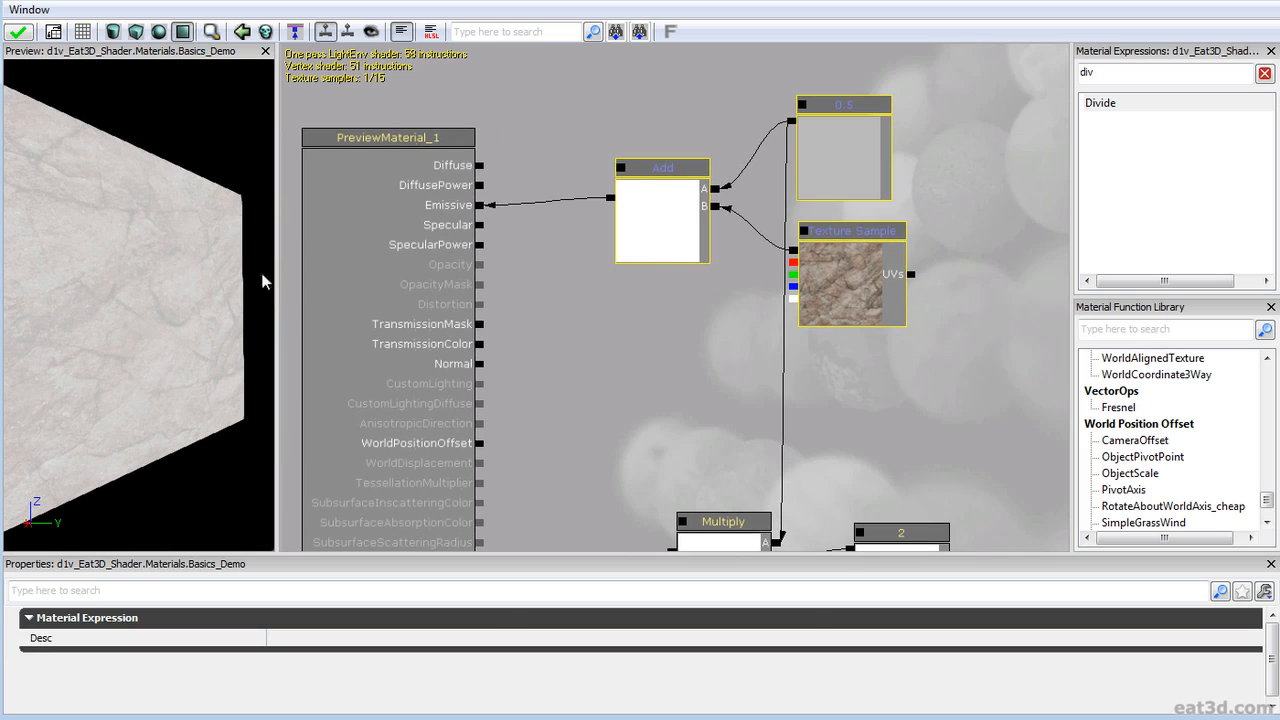
pyautogui.click(829, 143)
pyautogui.click(308, 622)
pyautogui.write('-0.02')
pyautogui.press('Return')
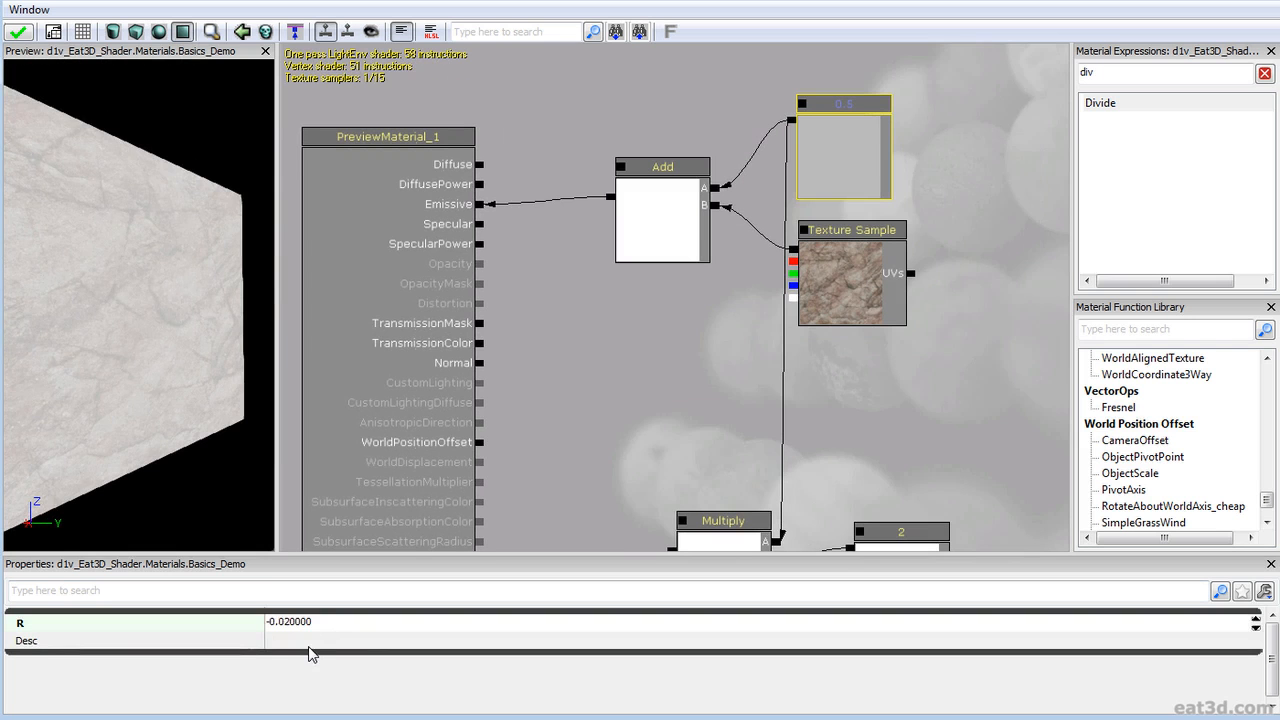
# - Set the R value of the Constant feeding Add to -0.2 and inspect the rock texture in the preview
pyautogui.click(288, 623)
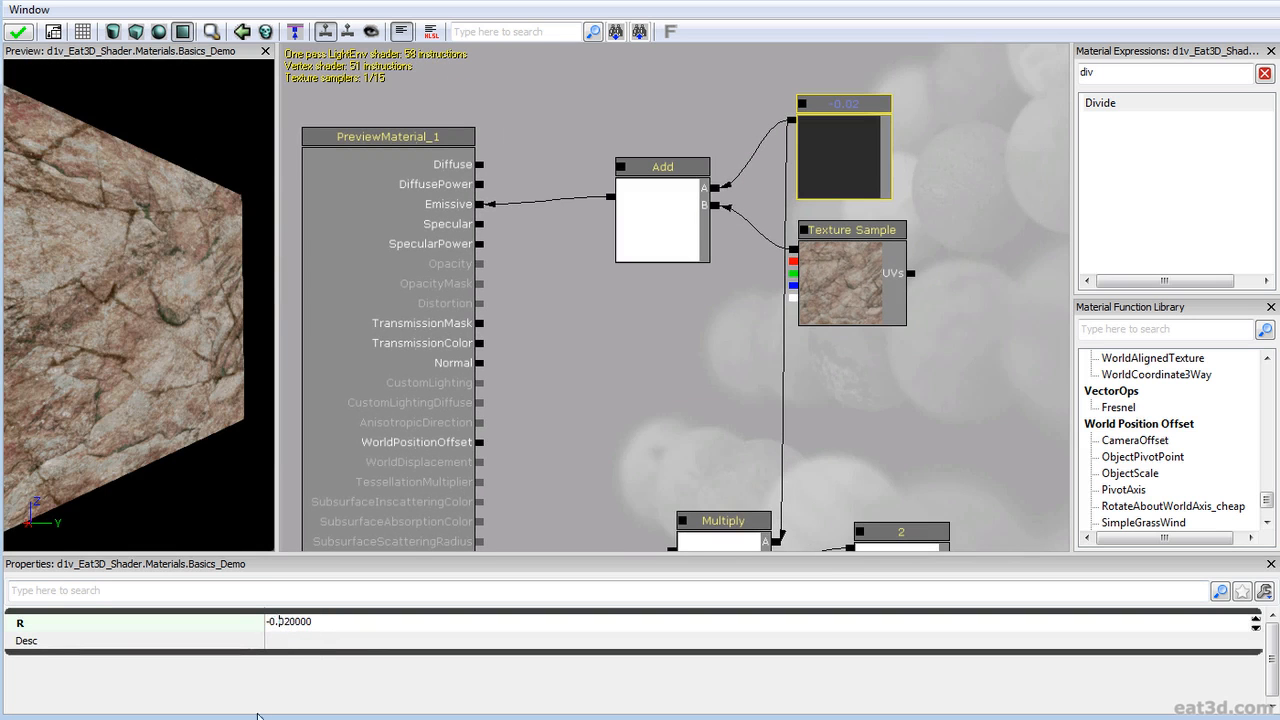
pyautogui.moveTo(126, 366); pyautogui.dragTo(126, 400, button='right')
pyautogui.moveTo(112, 318); pyautogui.dragTo(93, 308)
pyautogui.moveTo(93, 308); pyautogui.dragTo(110, 220, button='right')
pyautogui.moveTo(110, 220); pyautogui.dragTo(273, 112)
pyautogui.moveTo(172, 252); pyautogui.dragTo(140, 262)
pyautogui.moveTo(140, 262); pyautogui.dragTo(43, 355, button='right')
pyautogui.moveTo(88, 316); pyautogui.dragTo(88, 350, button='right')
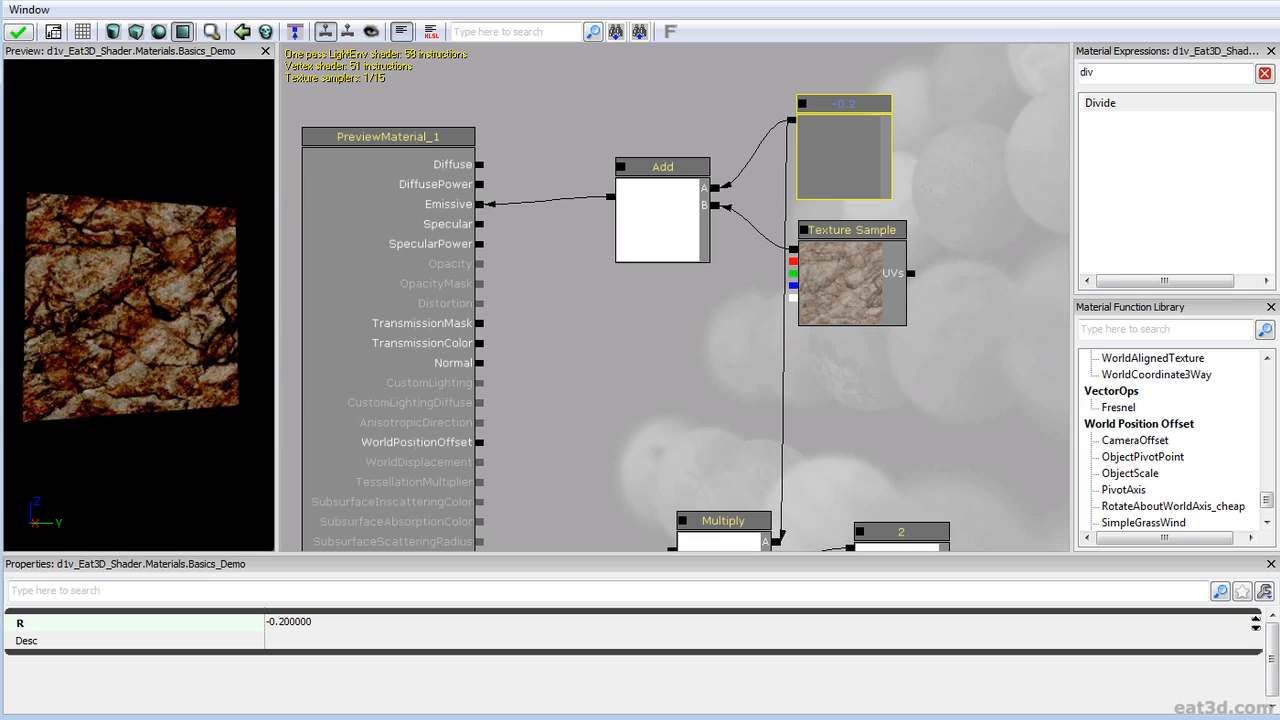
# - Examine the rock texture's colours and dark areas in the preview alongside the Add network
pyautogui.moveTo(88, 318); pyautogui.dragTo(70, 312)
pyautogui.moveTo(108, 322); pyautogui.dragTo(110, 342, button='right')
pyautogui.moveTo(871, 159); pyautogui.dragTo(868, 153)
pyautogui.moveTo(15, 325); pyautogui.dragTo(100, 225, button='right')
pyautogui.moveTo(100, 225); pyautogui.dragTo(185, 205)
pyautogui.moveTo(185, 205); pyautogui.dragTo(220, 222, button='right')
pyautogui.moveTo(220, 222); pyautogui.dragTo(196, 249)
pyautogui.scroll(-5, 613, 381)
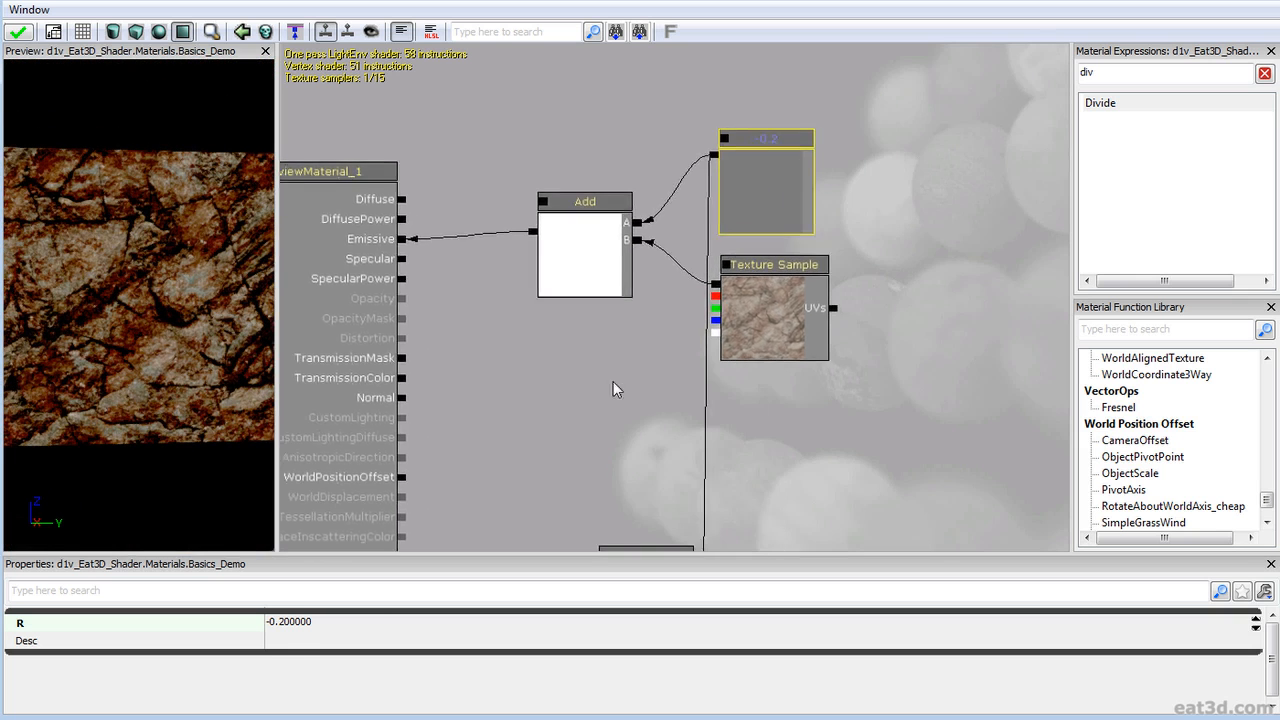
pyautogui.scroll(2, 621, 377)
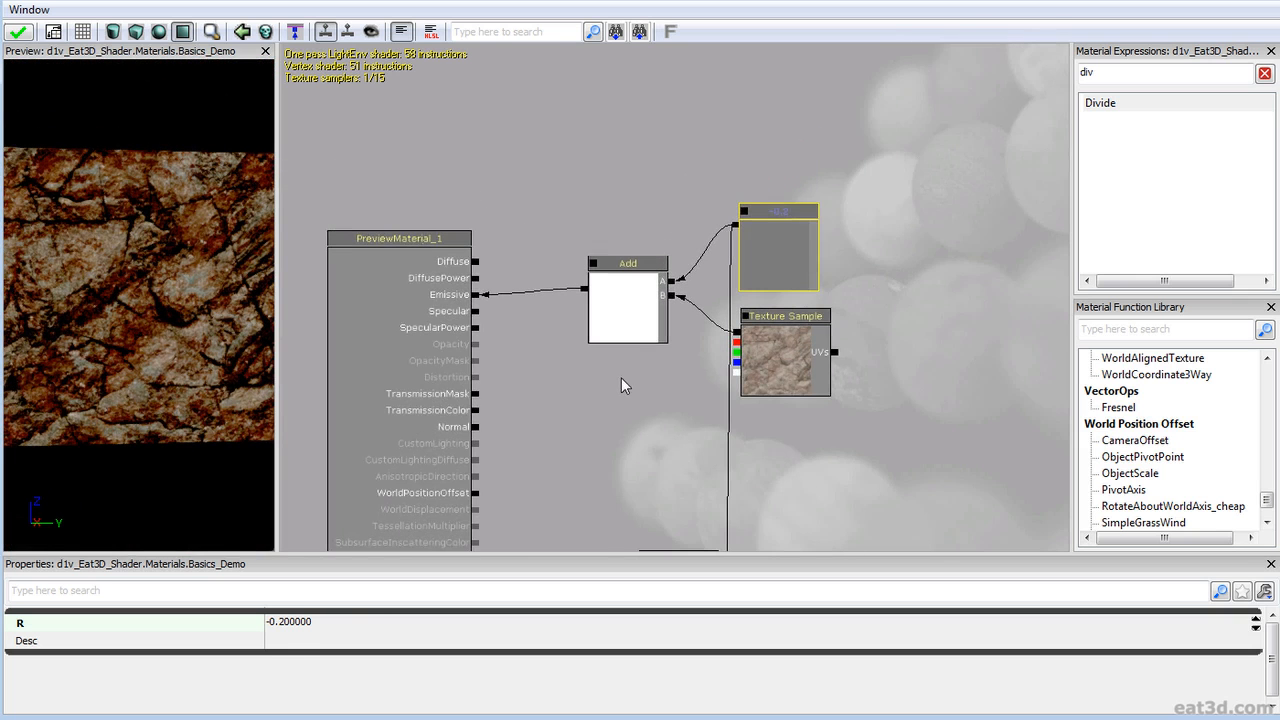
pyautogui.moveTo(626, 323); pyautogui.dragTo(594, 322)
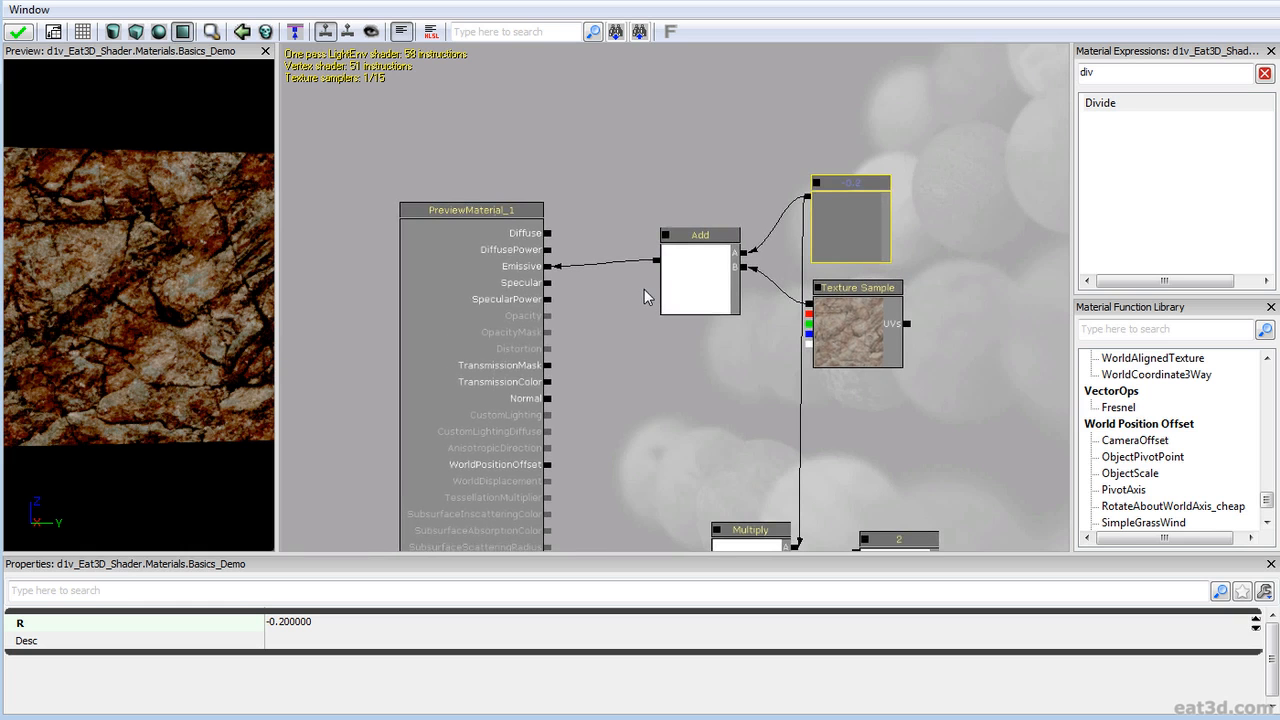
# - Move the Add node and its -0.2 Constant upward, clear of the Texture Sample
pyautogui.moveTo(641, 289); pyautogui.dragTo(497, 308)
pyautogui.moveTo(607, 383); pyautogui.dragTo(681, 285)
pyautogui.moveTo(634, 182); pyautogui.dragTo(555, 146)
pyautogui.click(597, 279)
pyautogui.keyDown('ctrl'); pyautogui.click(727, 213); pyautogui.keyUp('ctrl')
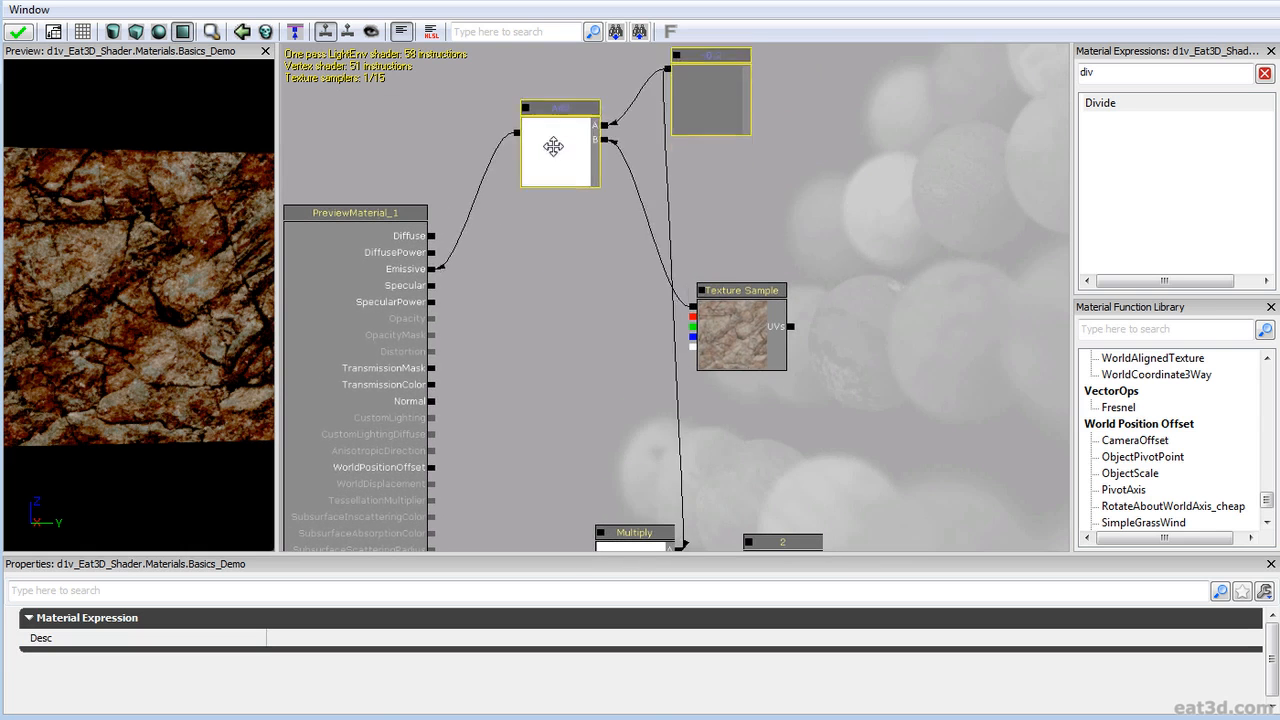
# - Move the Multiply node in front of the Texture Sample and place the 2 Constant beneath that sample
pyautogui.moveTo(735, 343); pyautogui.dragTo(740, 230)
pyautogui.keyDown('ctrl'); pyautogui.keyDown('alt'); pyautogui.moveTo(570, 509); pyautogui.dragTo(835, 428); pyautogui.keyUp('alt'); pyautogui.keyUp('ctrl')
pyautogui.keyDown('ctrl'); pyautogui.moveTo(835, 428); pyautogui.dragTo(796, 285); pyautogui.keyUp('ctrl')
pyautogui.click(752, 325)
pyautogui.click(612, 316)
pyautogui.moveTo(612, 316); pyautogui.dragTo(600, 258)
pyautogui.moveTo(305, 322); pyautogui.dragTo(355, 381)
pyautogui.moveTo(190, 377)
pyautogui.mouseDown(button='right')
pyautogui.moveTo(190, 430)
pyautogui.moveTo(190, 358)
pyautogui.mouseUp(button='right')
pyautogui.moveTo(623, 298); pyautogui.dragTo(568, 298)
pyautogui.moveTo(190, 340); pyautogui.dragTo(190, 385, button='right')
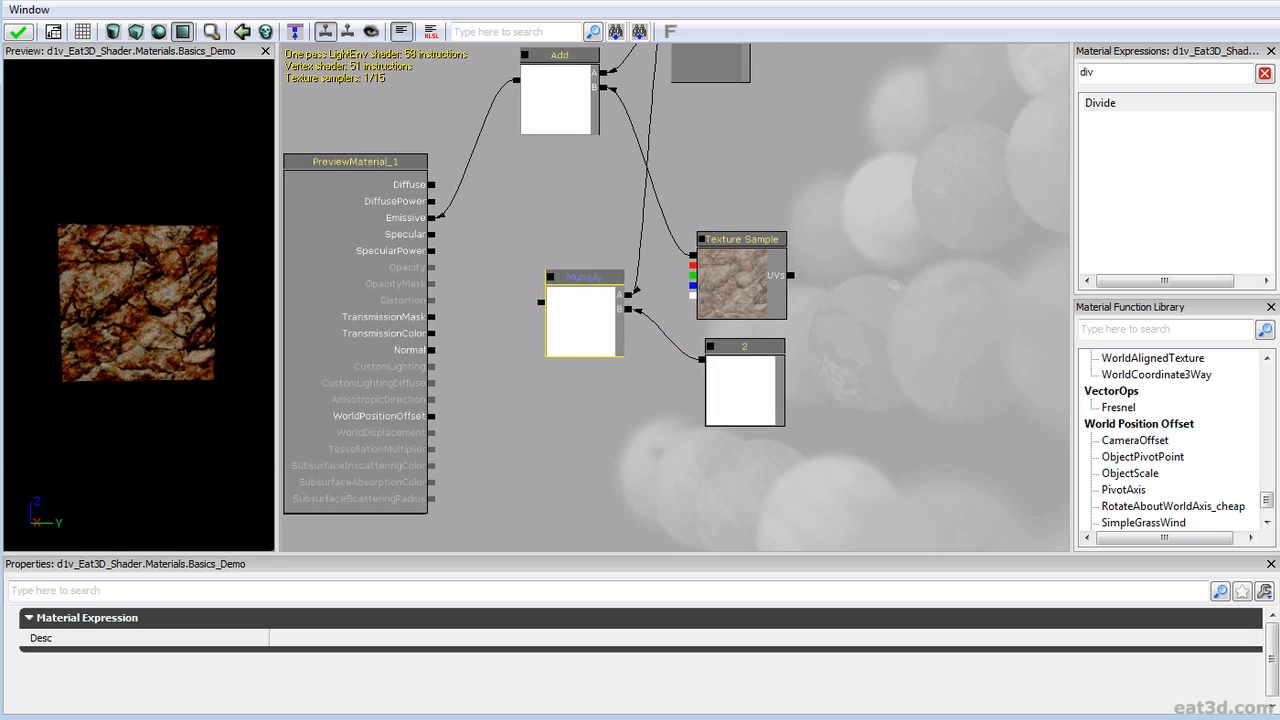
# - Connect the Texture Sample to Multiply's A input, route Multiply's output into Emissive and inspect the preview
pyautogui.moveTo(691, 305); pyautogui.dragTo(647, 293)
pyautogui.scroll(2, 666, 324)
pyautogui.moveTo(507, 323); pyautogui.dragTo(595, 330)
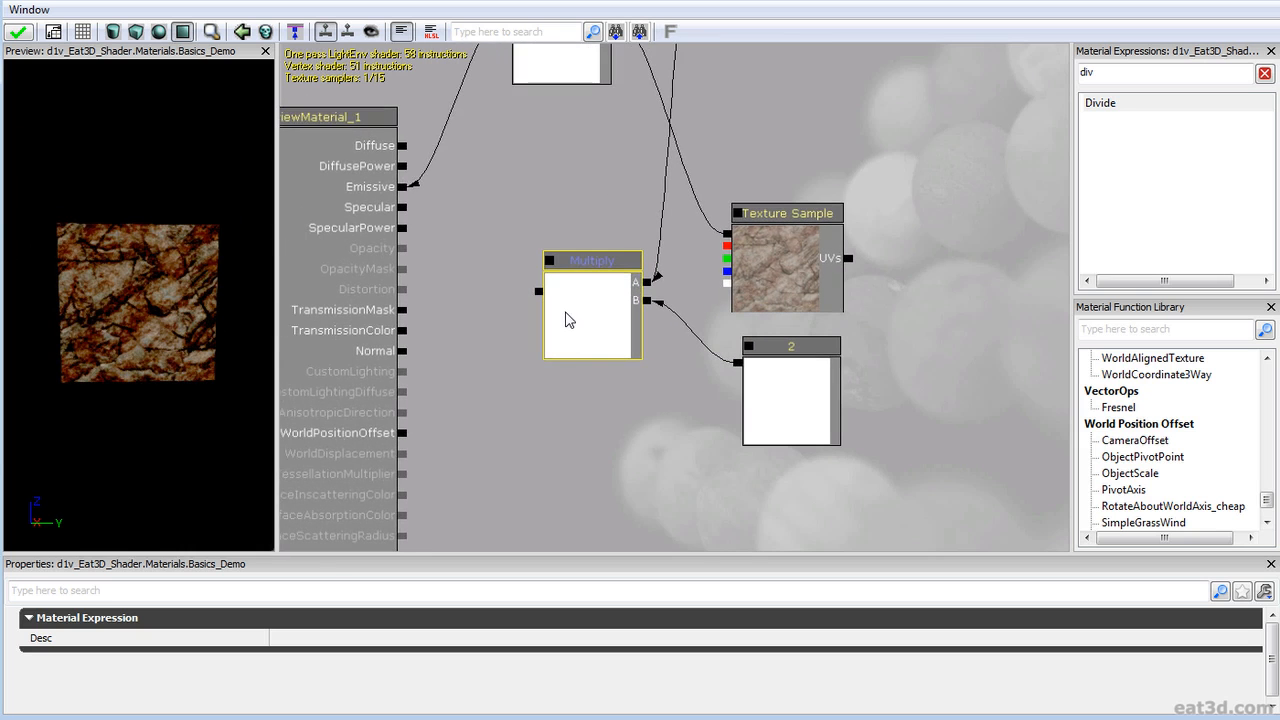
pyautogui.moveTo(675, 368); pyautogui.dragTo(641, 268)
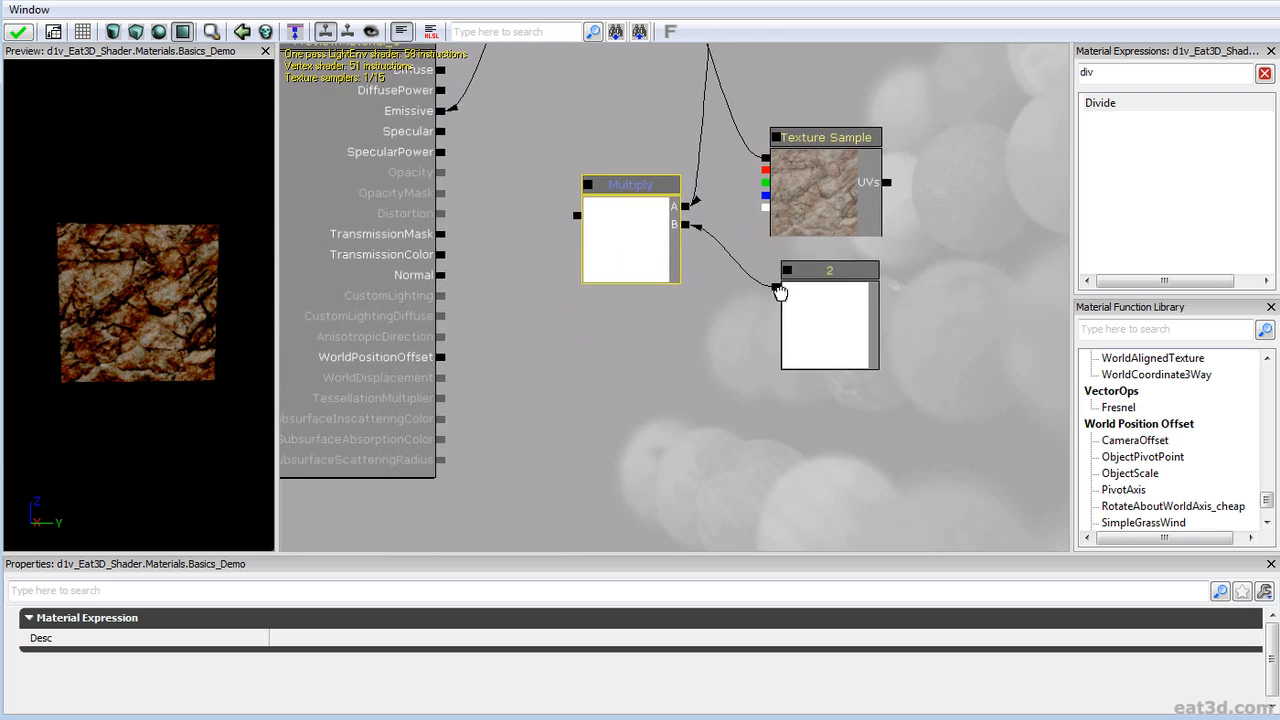
pyautogui.moveTo(780, 294); pyautogui.dragTo(777, 366)
pyautogui.click(809, 256)
pyautogui.moveTo(809, 252); pyautogui.dragTo(818, 250)
pyautogui.moveTo(735, 272); pyautogui.dragTo(745, 229)
pyautogui.click(700, 257)
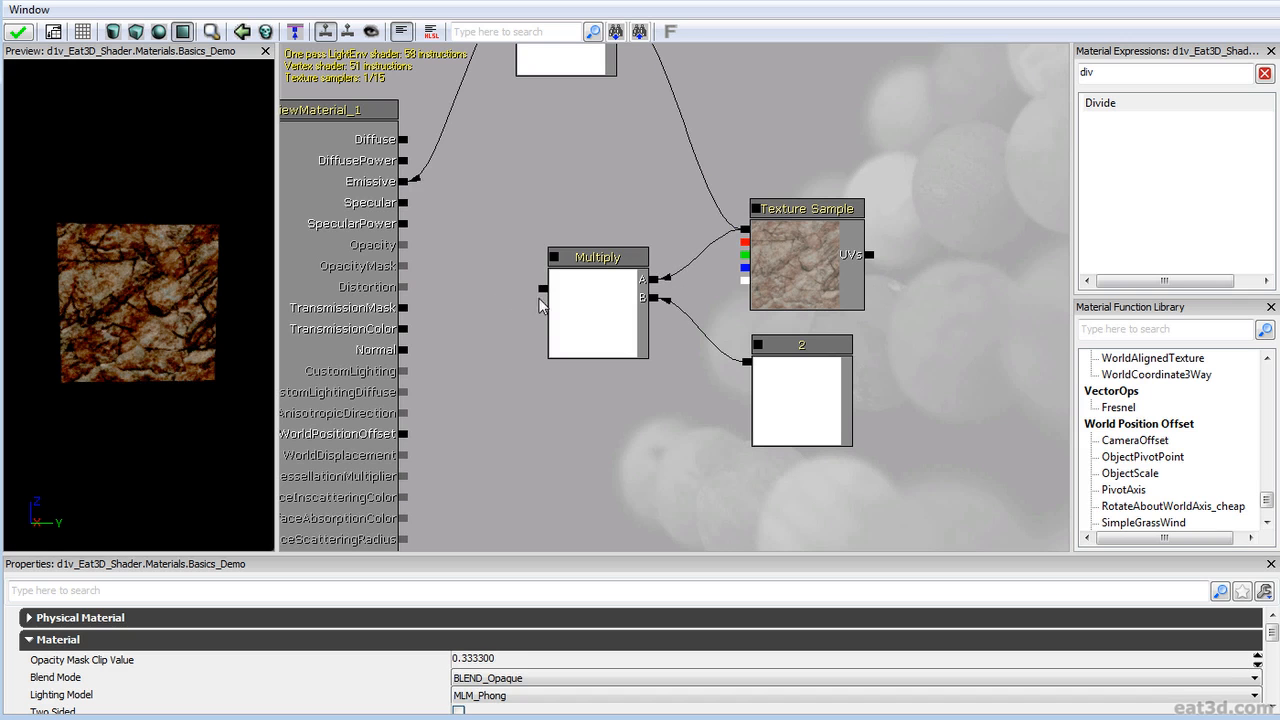
pyautogui.moveTo(542, 289); pyautogui.dragTo(404, 181)
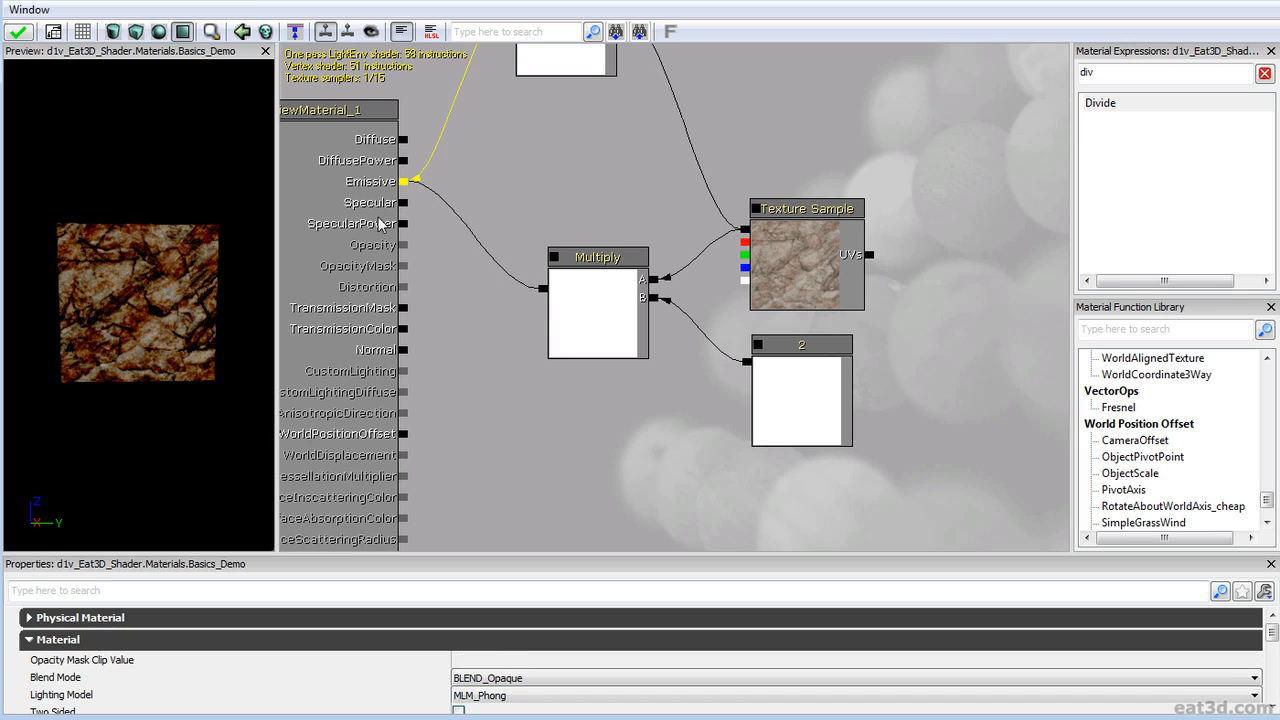
pyautogui.moveTo(140, 316); pyautogui.dragTo(184, 226, button='right')
pyautogui.moveTo(184, 226)
pyautogui.mouseDown()
pyautogui.moveTo(215, 228)
pyautogui.moveTo(200, 230)
pyautogui.mouseUp()
# - Set the R value of the Constant feeding the Add node to 0.5
pyautogui.moveTo(504, 178); pyautogui.dragTo(478, 314)
pyautogui.click(680, 129)
pyautogui.click(306, 630)
pyautogui.press('BackSpace')
pyautogui.write('0.5')
pyautogui.press('Return')
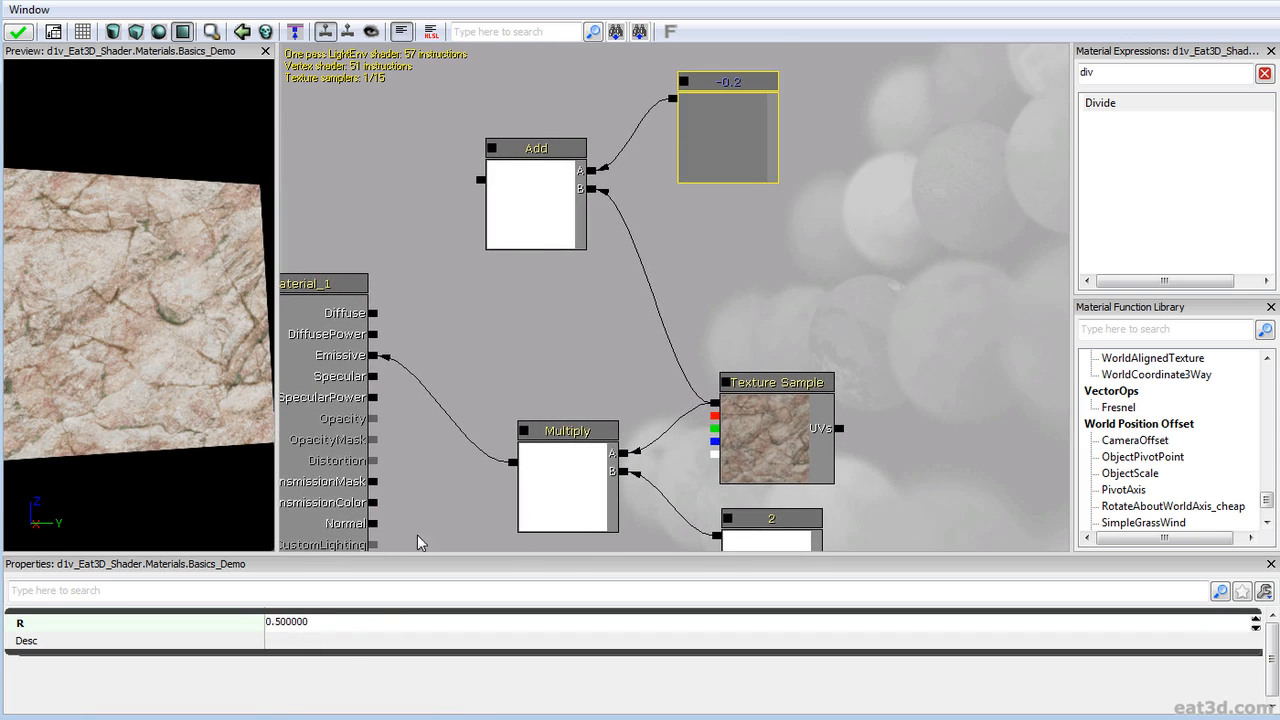
# - Compare Add with Multiply by routing Add's output into Emissive, reconnecting Multiply's output and inspecting the preview each time
pyautogui.moveTo(376, 361); pyautogui.dragTo(500, 170)
pyautogui.moveTo(531, 472); pyautogui.dragTo(530, 453)
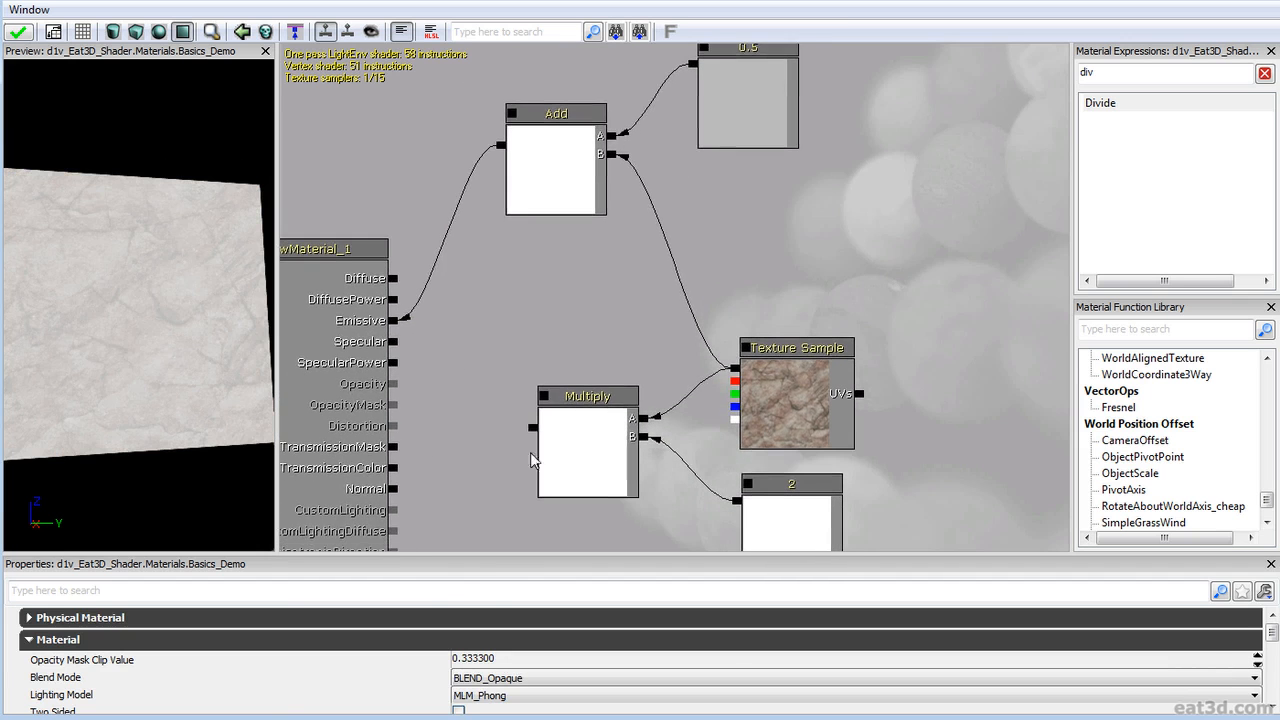
pyautogui.moveTo(731, 212)
pyautogui.mouseDown()
pyautogui.moveTo(723, 179)
pyautogui.moveTo(722, 223)
pyautogui.mouseUp()
pyautogui.moveTo(516, 324); pyautogui.dragTo(558, 265)
pyautogui.moveTo(565, 399); pyautogui.dragTo(427, 293)
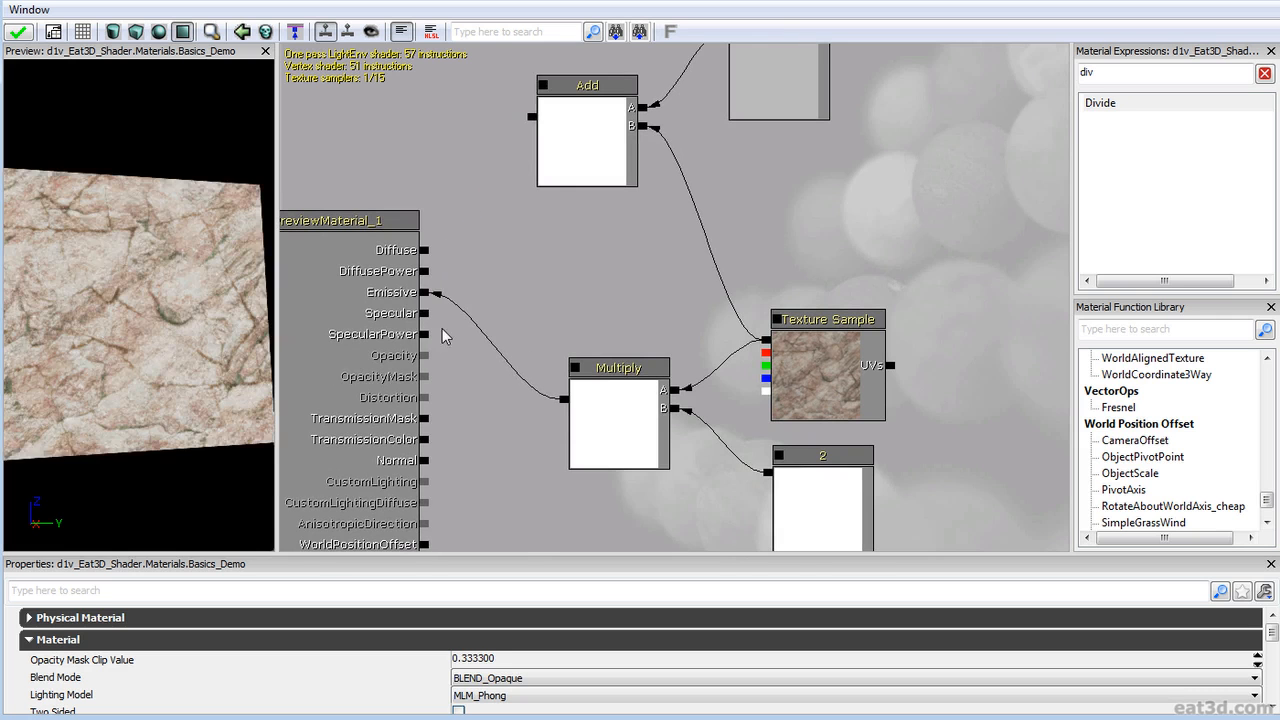
pyautogui.moveTo(103, 374); pyautogui.dragTo(68, 345, button='right')
pyautogui.moveTo(501, 442); pyautogui.dragTo(554, 357)
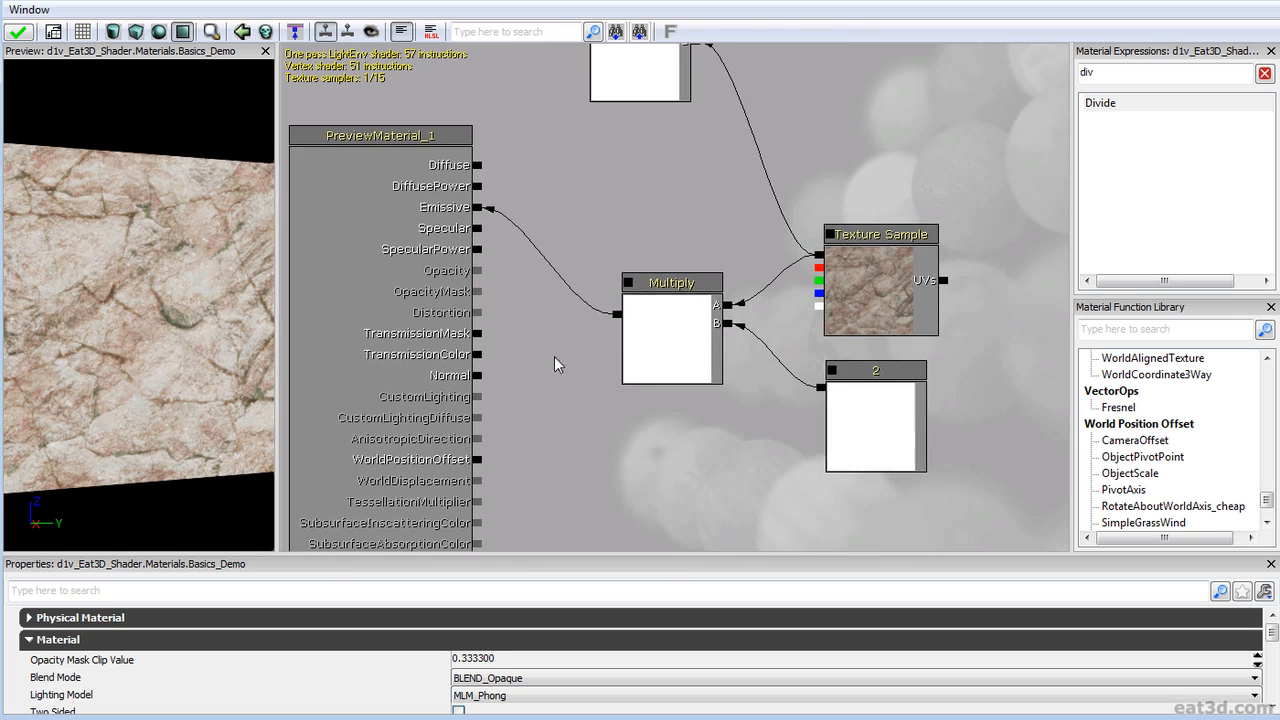
# - Set the R value of the Constant feeding Multiply to 0.1 and inspect the rock plane in the preview
pyautogui.click(655, 356)
pyautogui.click(858, 422)
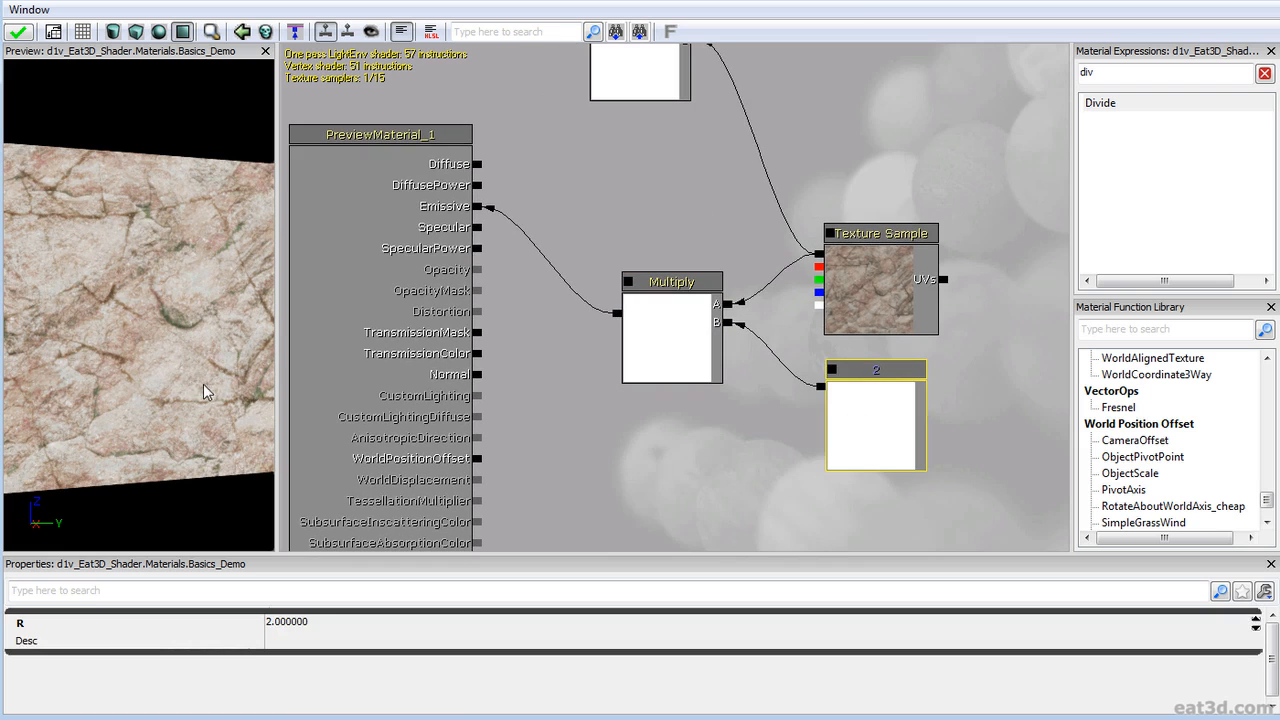
pyautogui.click(305, 622)
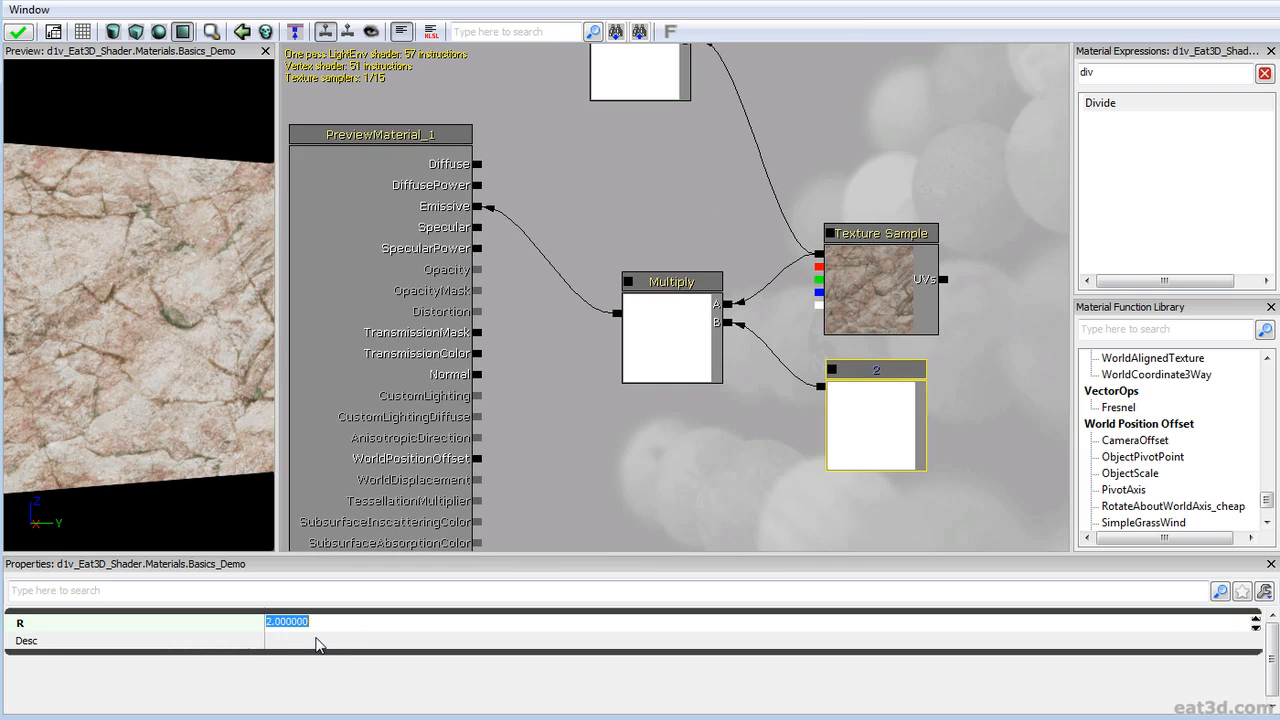
pyautogui.write('0.1')
pyautogui.press('Return')
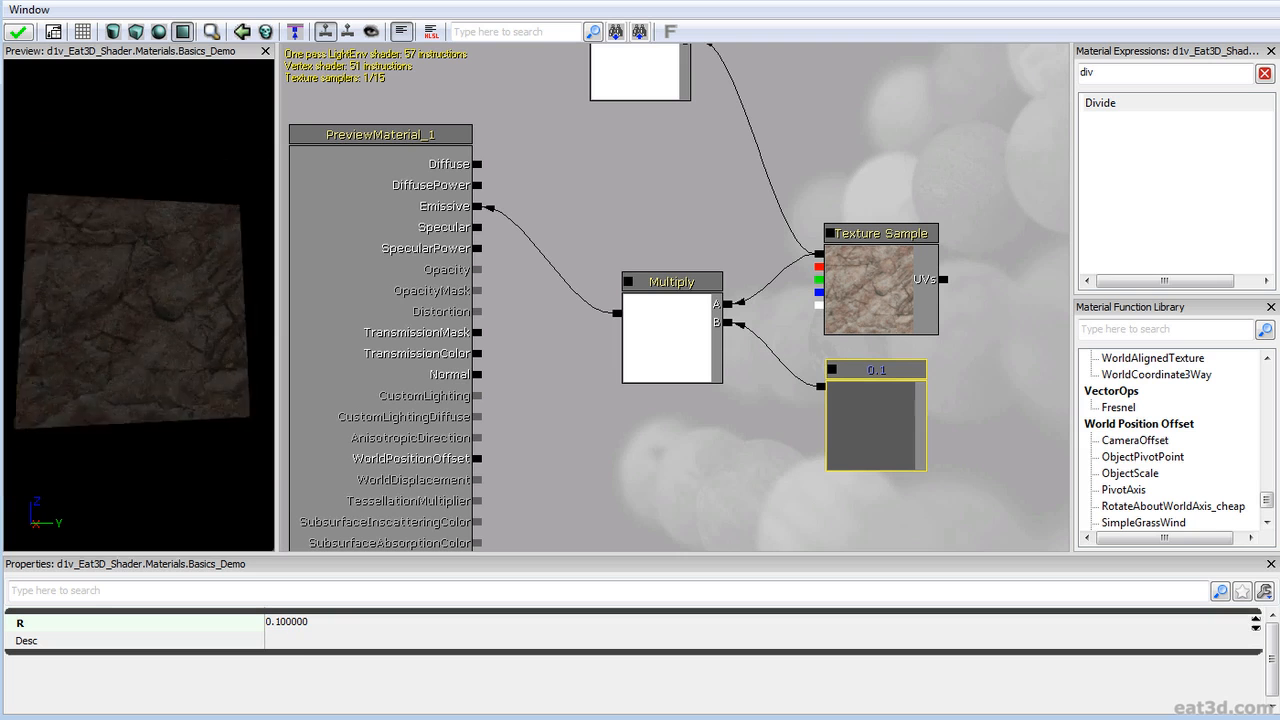
pyautogui.moveTo(120, 320); pyautogui.dragTo(92, 318)
pyautogui.moveTo(92, 318)
pyautogui.mouseDown(button='right')
pyautogui.moveTo(87, 366)
pyautogui.moveTo(88, 332)
pyautogui.mouseUp(button='right')
pyautogui.moveTo(113, 285); pyautogui.dragTo(76, 272, button='right')
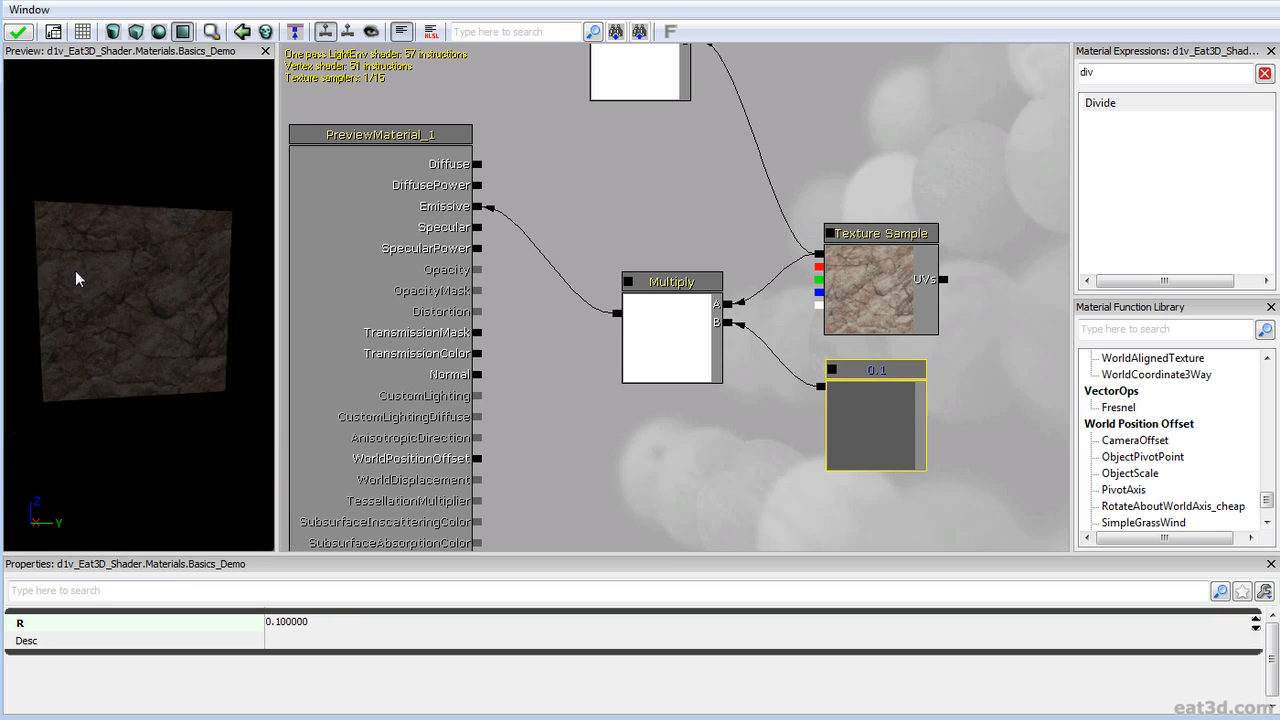
pyautogui.moveTo(76, 279); pyautogui.dragTo(88, 279)
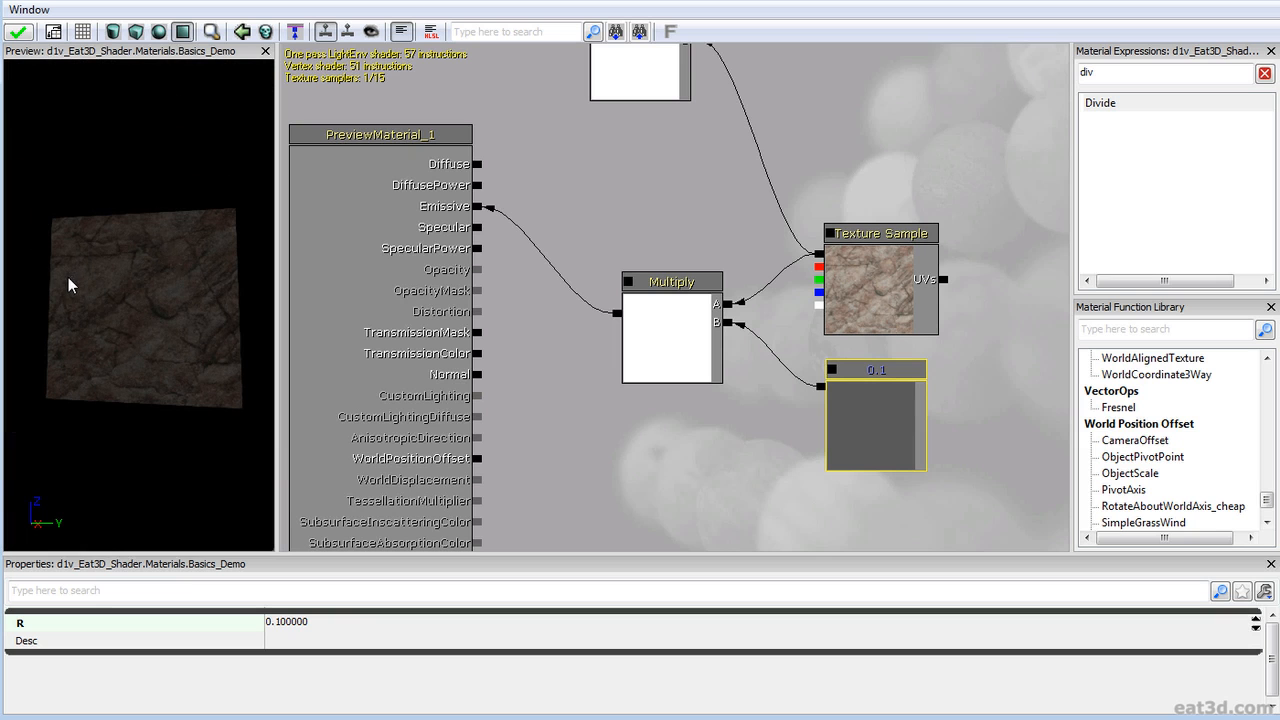
# - Move the Texture Sample, the 0.1 Constant and the Multiply node slightly upward to tidy the network
pyautogui.moveTo(919, 289); pyautogui.dragTo(850, 258)
pyautogui.click(842, 279)
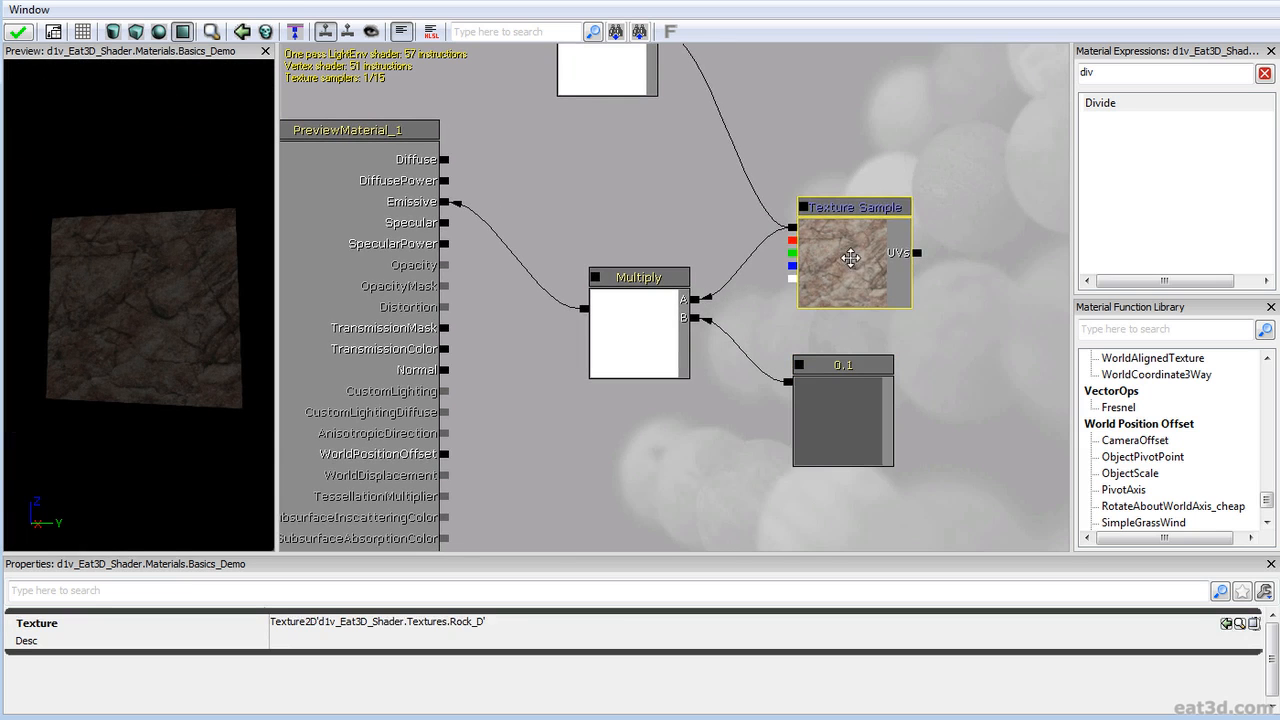
pyautogui.click(815, 374)
pyautogui.keyDown('ctrl'); pyautogui.moveTo(815, 374); pyautogui.dragTo(819, 355); pyautogui.keyUp('ctrl')
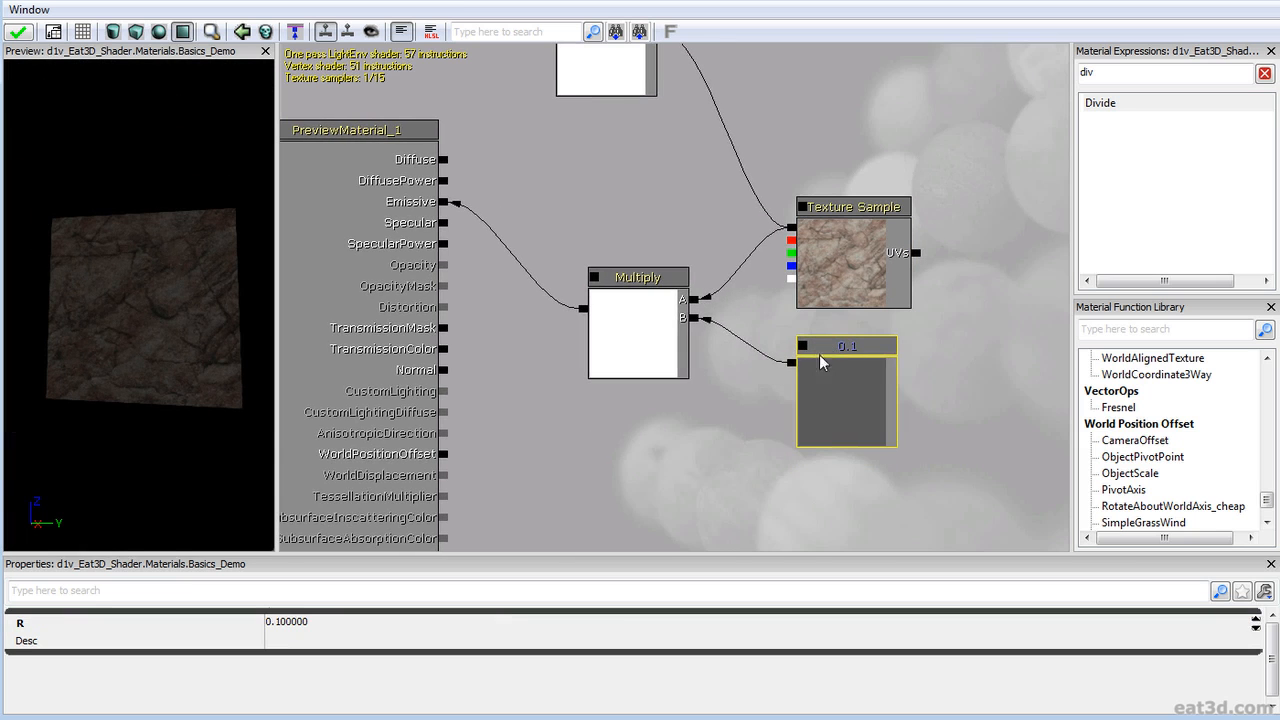
pyautogui.click(649, 337)
pyautogui.keyDown('ctrl'); pyautogui.moveTo(649, 337); pyautogui.dragTo(647, 316); pyautogui.keyUp('ctrl')
# - Search the material expressions for "power" and place a Power node beneath the Multiply node
pyautogui.doubleClick(1112, 76)
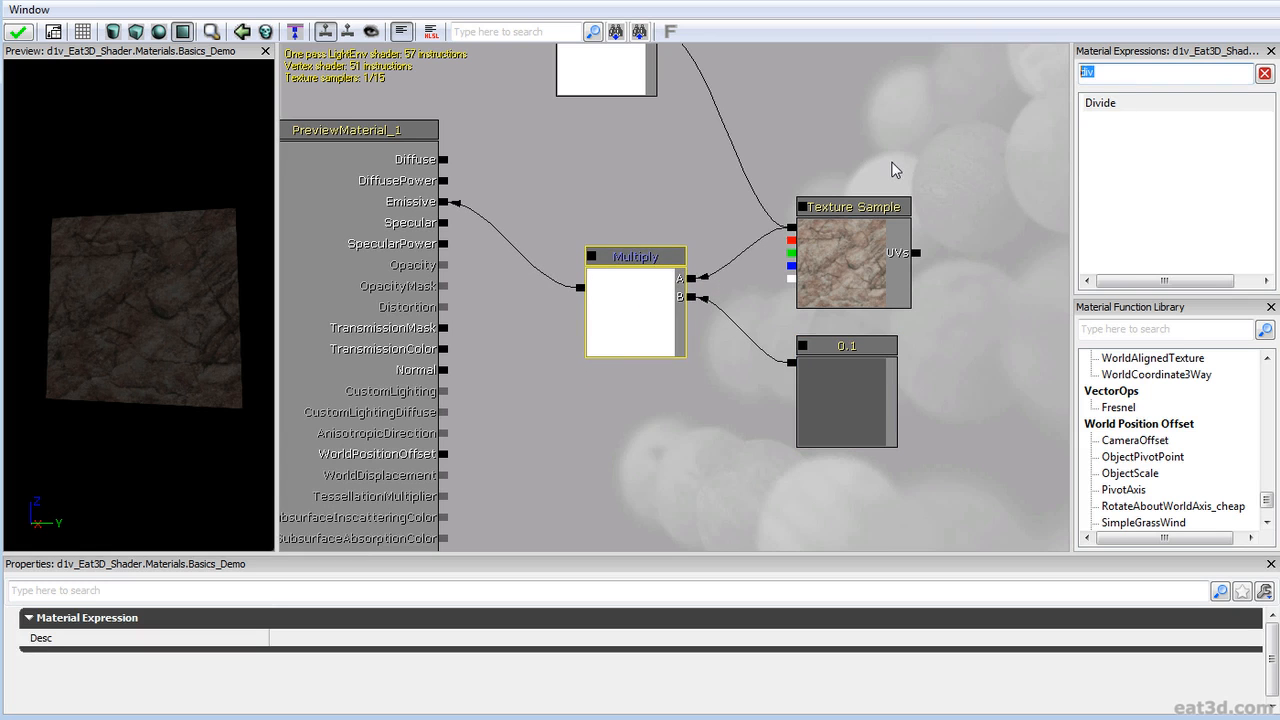
pyautogui.write('power')
pyautogui.moveTo(1103, 100); pyautogui.dragTo(634, 418)
# - Rearrange the Add, Multiply and Power nodes into a column, with the 0.1 Constant above the Texture Sample
pyautogui.keyDown('ctrl'); pyautogui.keyDown('alt'); pyautogui.moveTo(582, 488); pyautogui.dragTo(635, 248); pyautogui.keyUp('alt'); pyautogui.keyUp('ctrl')
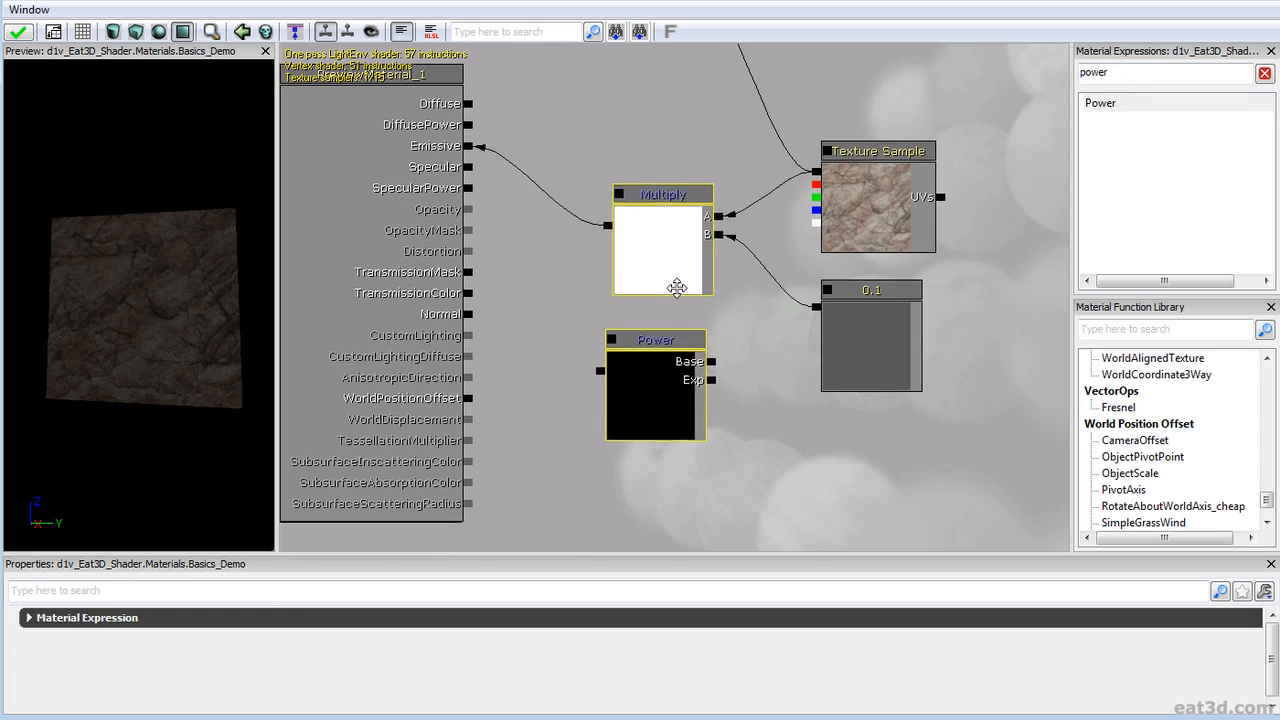
pyautogui.keyDown('ctrl'); pyautogui.moveTo(670, 288); pyautogui.dragTo(676, 238); pyautogui.keyUp('ctrl')
pyautogui.click(849, 338)
pyautogui.keyDown('ctrl'); pyautogui.moveTo(849, 338); pyautogui.dragTo(798, 162); pyautogui.keyUp('ctrl')
pyautogui.moveTo(730, 93); pyautogui.dragTo(718, 225)
pyautogui.click(712, 153)
pyautogui.keyDown('ctrl'); pyautogui.moveTo(712, 153); pyautogui.dragTo(769, 164); pyautogui.keyUp('ctrl')
pyautogui.click(545, 214)
pyautogui.keyDown('ctrl'); pyautogui.moveTo(553, 213); pyautogui.dragTo(612, 155); pyautogui.keyUp('ctrl')
pyautogui.moveTo(607, 348); pyautogui.dragTo(601, 192)
pyautogui.moveTo(762, 142); pyautogui.dragTo(732, 253)
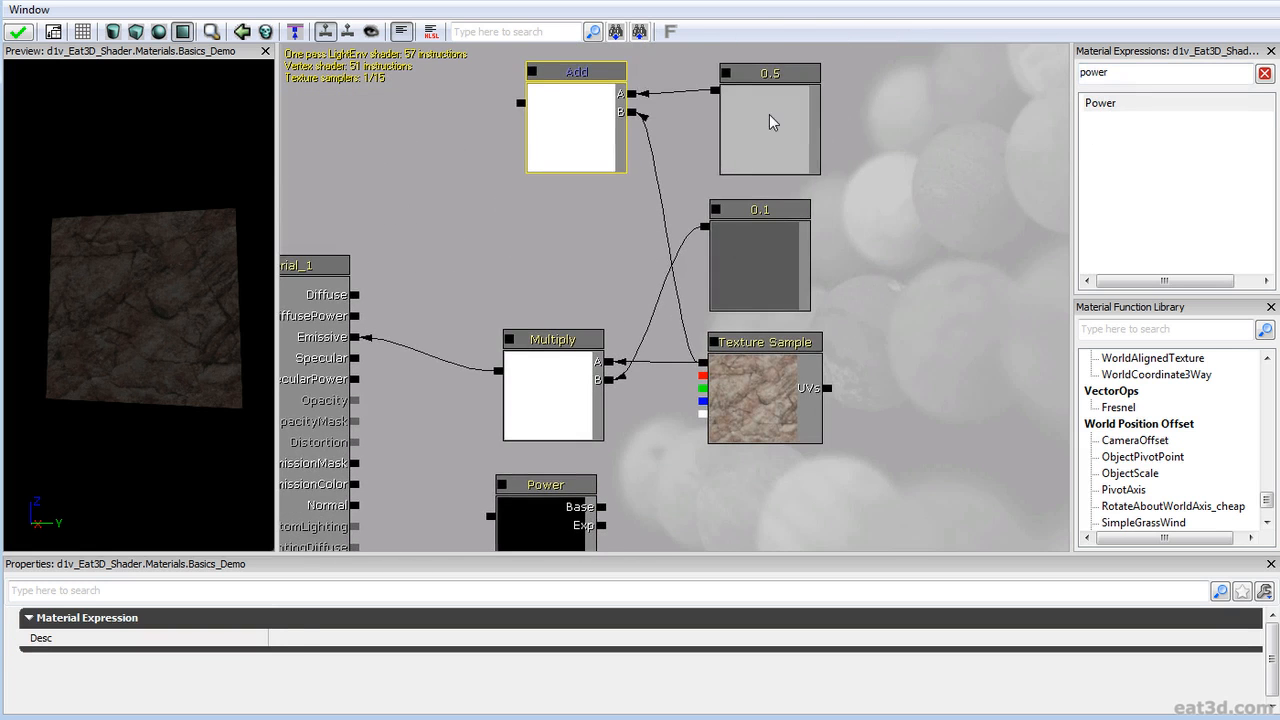
# - Duplicate the 0.5 Constant beside the Add node and move the copy down toward the Power node
pyautogui.click(769, 114)
pyautogui.hotkey('ctrl', 'w')
pyautogui.keyDown('ctrl'); pyautogui.moveTo(797, 118); pyautogui.dragTo(762, 355); pyautogui.keyUp('ctrl')
# - Place the Power node beside the Texture Sample, connecting the sample to Base and the copied Constant to Exp
pyautogui.click(571, 337)
pyautogui.click(587, 212)
pyautogui.moveTo(588, 212); pyautogui.dragTo(613, 270)
pyautogui.moveTo(620, 356); pyautogui.dragTo(587, 350)
pyautogui.keyDown('ctrl'); pyautogui.moveTo(578, 266); pyautogui.dragTo(590, 261); pyautogui.keyUp('ctrl')
pyautogui.moveTo(580, 328); pyautogui.dragTo(556, 195)
pyautogui.keyDown('ctrl'); pyautogui.moveTo(547, 397); pyautogui.dragTo(700, 231); pyautogui.keyUp('ctrl')
pyautogui.keyDown('ctrl'); pyautogui.moveTo(556, 238); pyautogui.dragTo(581, 249); pyautogui.keyUp('ctrl')
pyautogui.moveTo(693, 390); pyautogui.dragTo(629, 250)
pyautogui.click(606, 251)
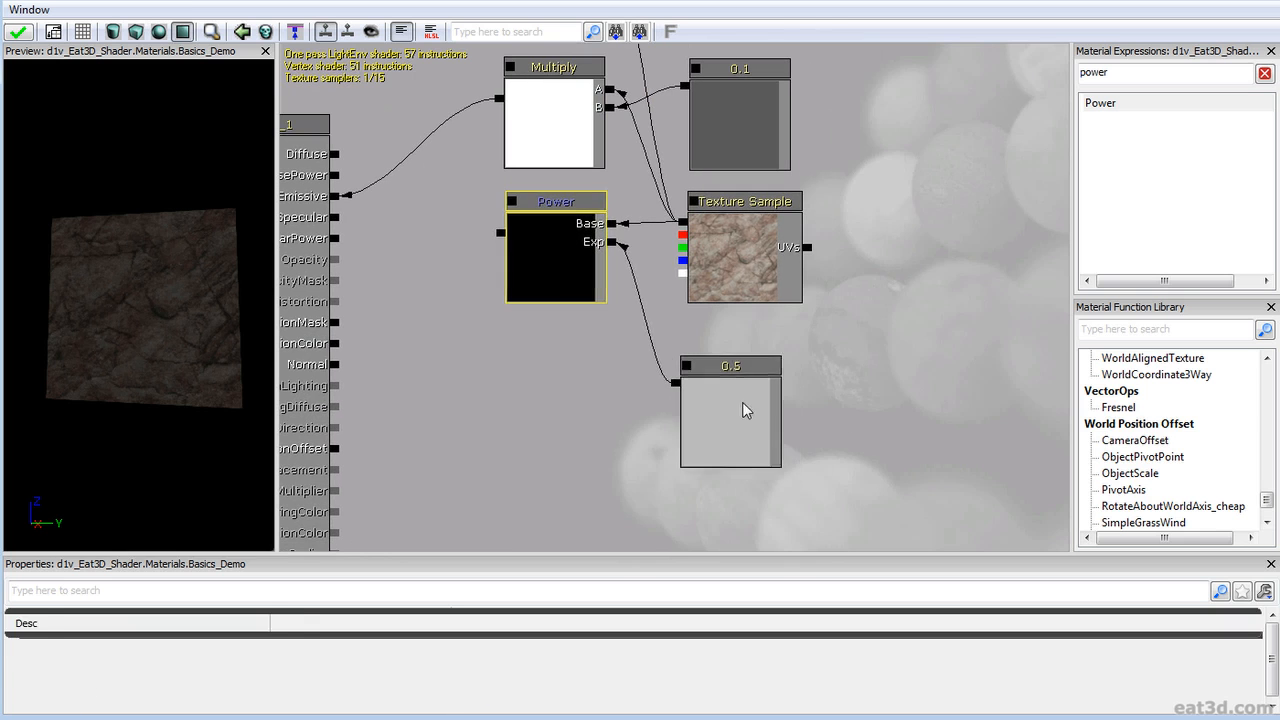
# - Move the exponent Constant directly beneath the Texture Sample and set its R value to 1
pyautogui.click(726, 394)
pyautogui.rightClick(731, 323)
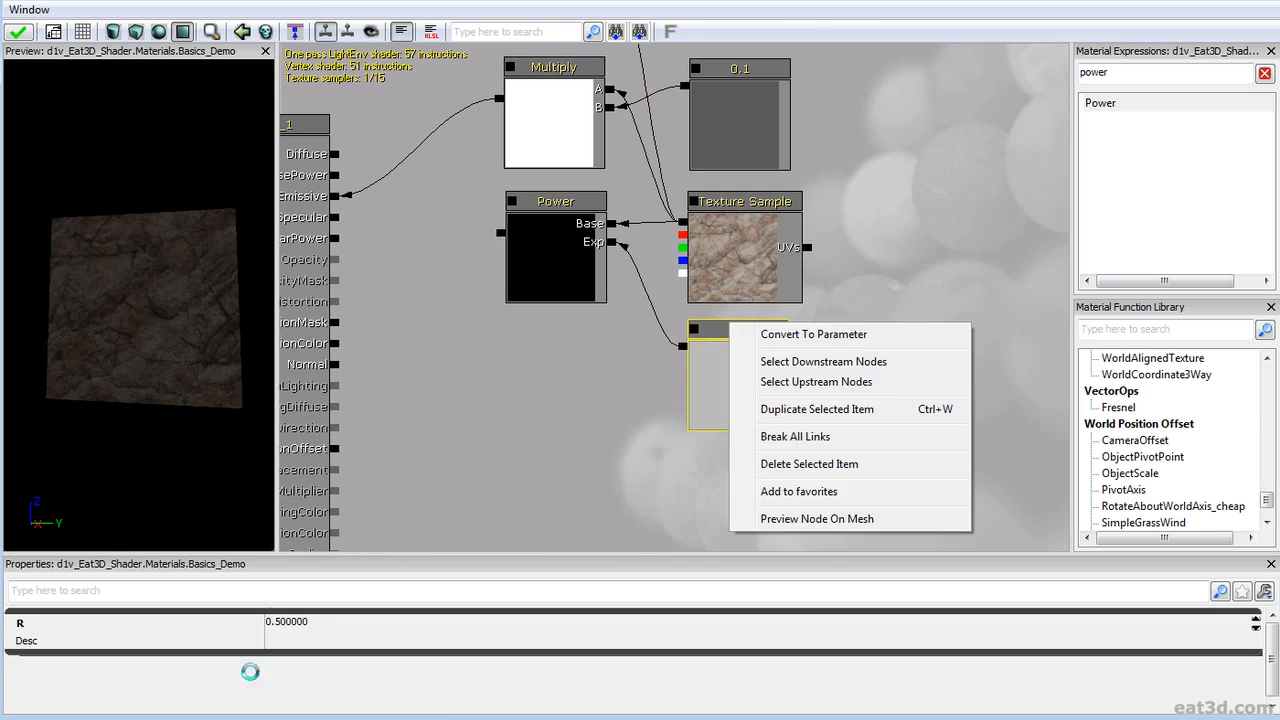
pyautogui.click(321, 621)
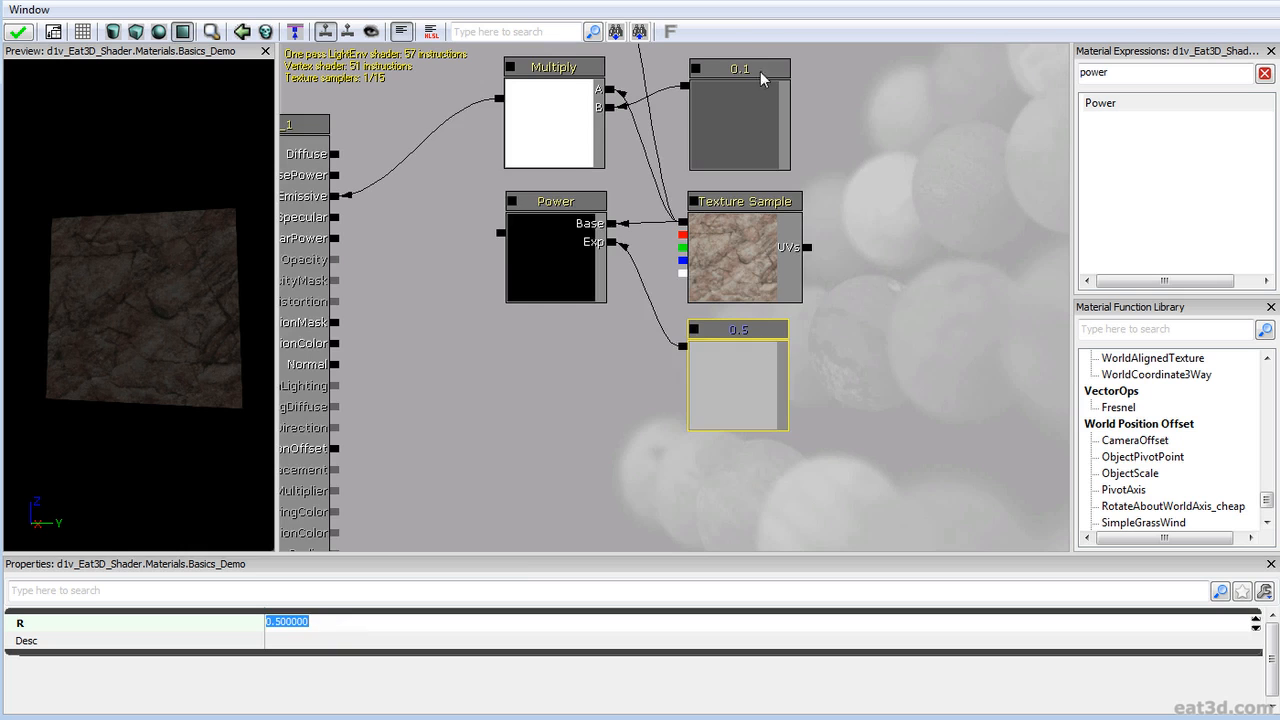
pyautogui.write('1')
pyautogui.press('Return')
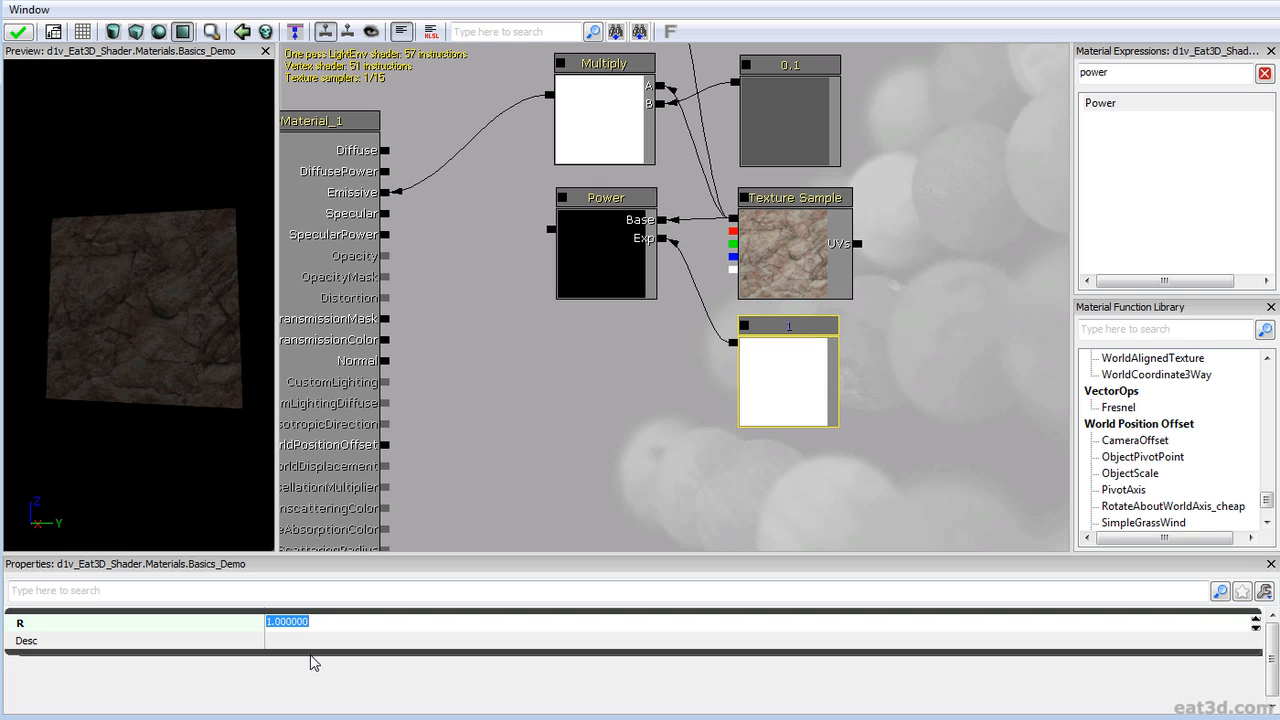
# - Route the Power node's output into Emissive in place of Multiply and inspect the preview
pyautogui.moveTo(484, 258); pyautogui.dragTo(508, 300)
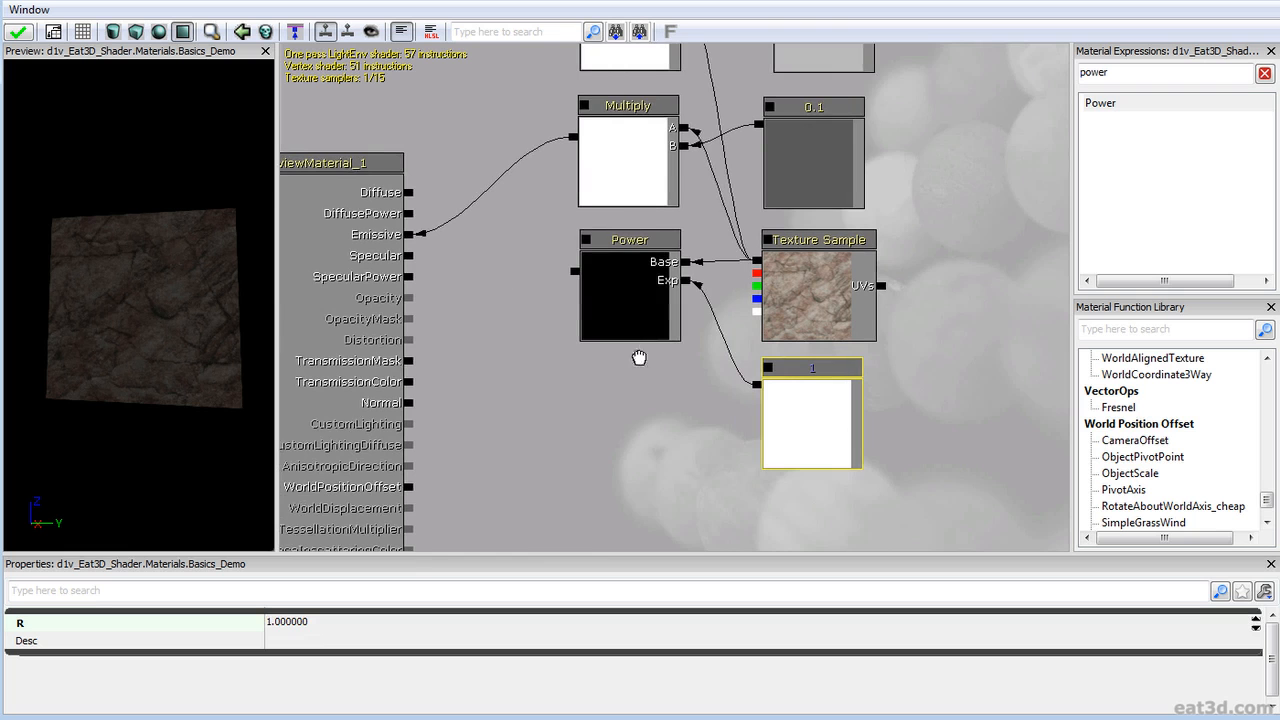
pyautogui.moveTo(639, 358); pyautogui.dragTo(669, 337)
pyautogui.moveTo(597, 234); pyautogui.dragTo(432, 197)
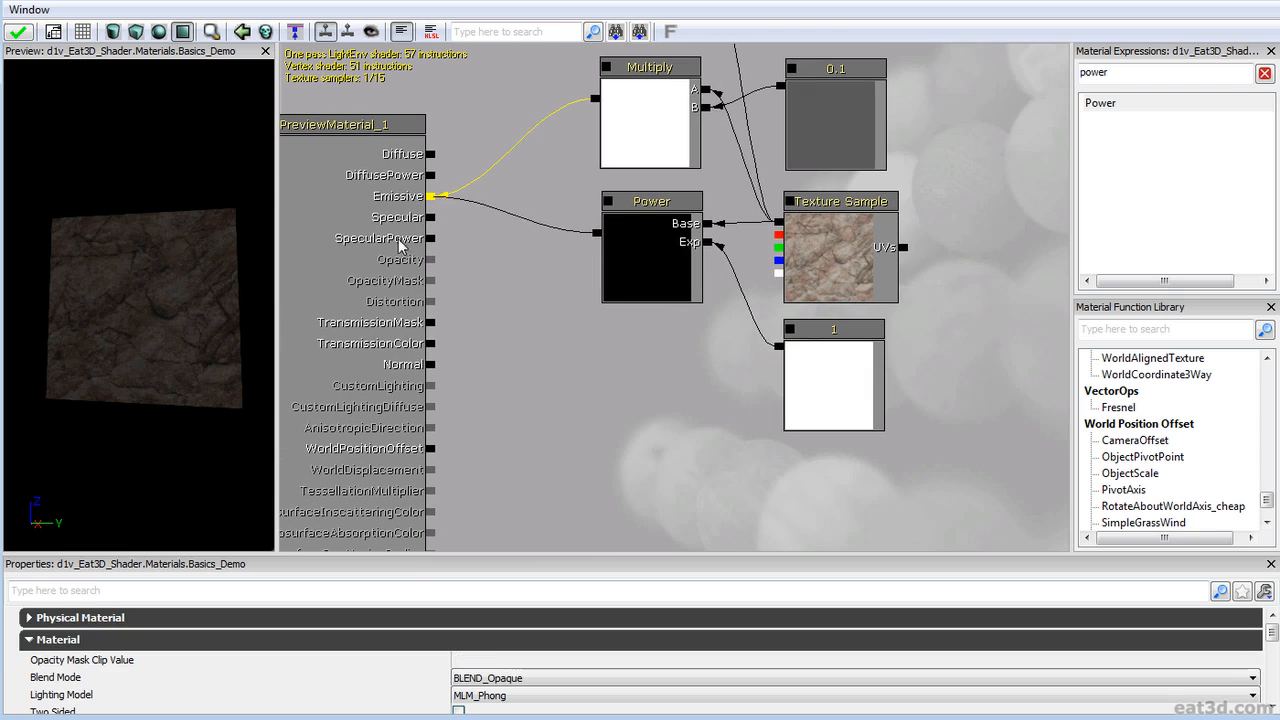
pyautogui.moveTo(166, 349); pyautogui.dragTo(172, 344)
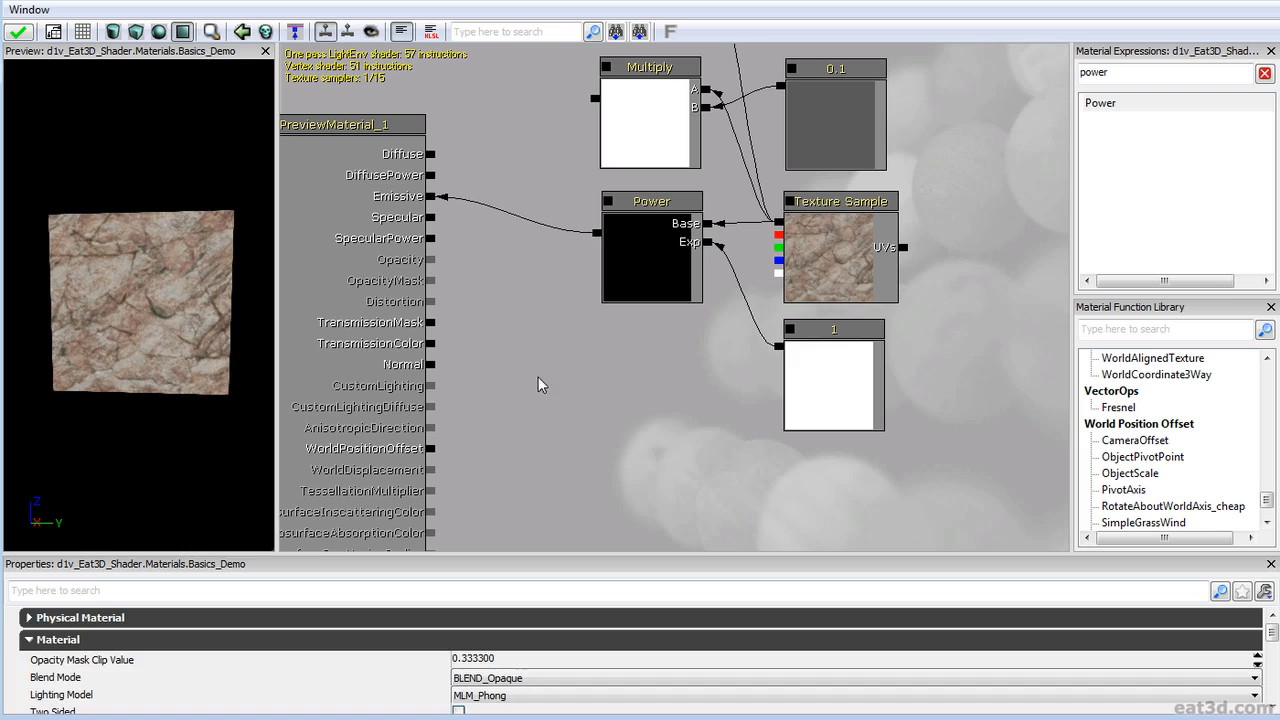
# - Set the Power node's exponent Constant to 2, raise it to 3 and inspect the rock preview from different distances
pyautogui.click(808, 397)
pyautogui.click(354, 624)
pyautogui.write('2')
pyautogui.press('Return')
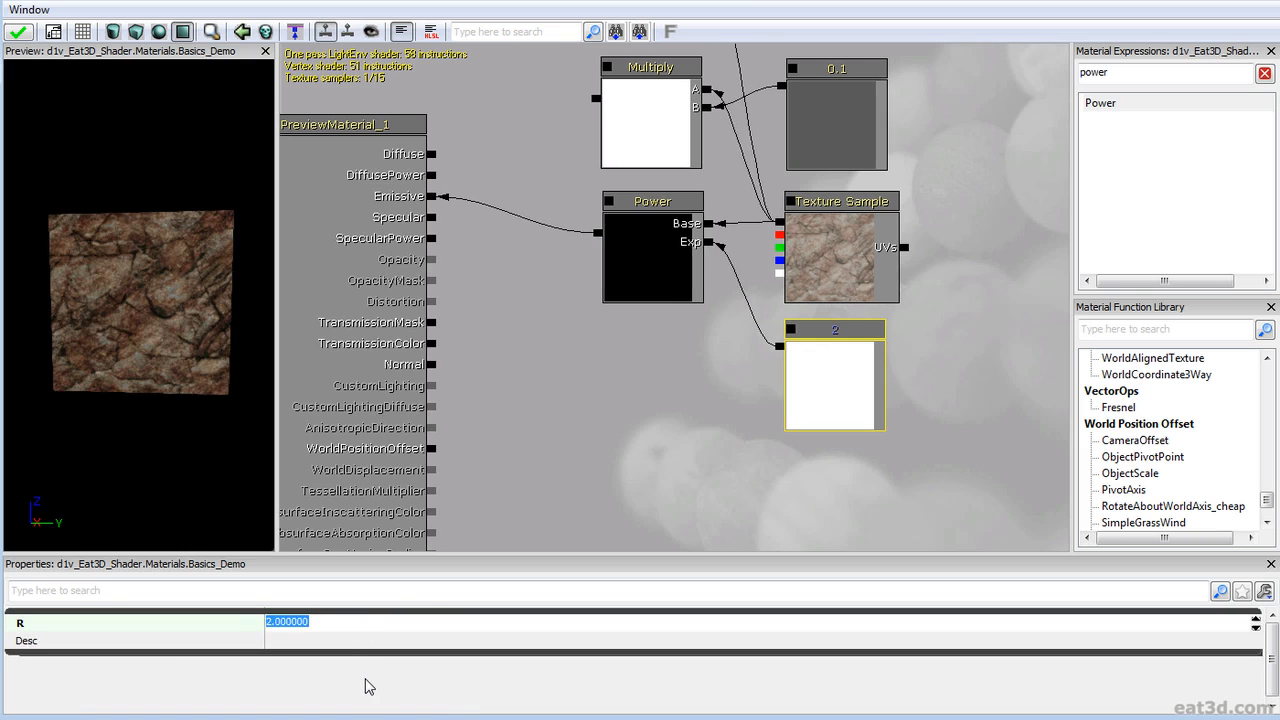
pyautogui.write('3')
pyautogui.press('Return')
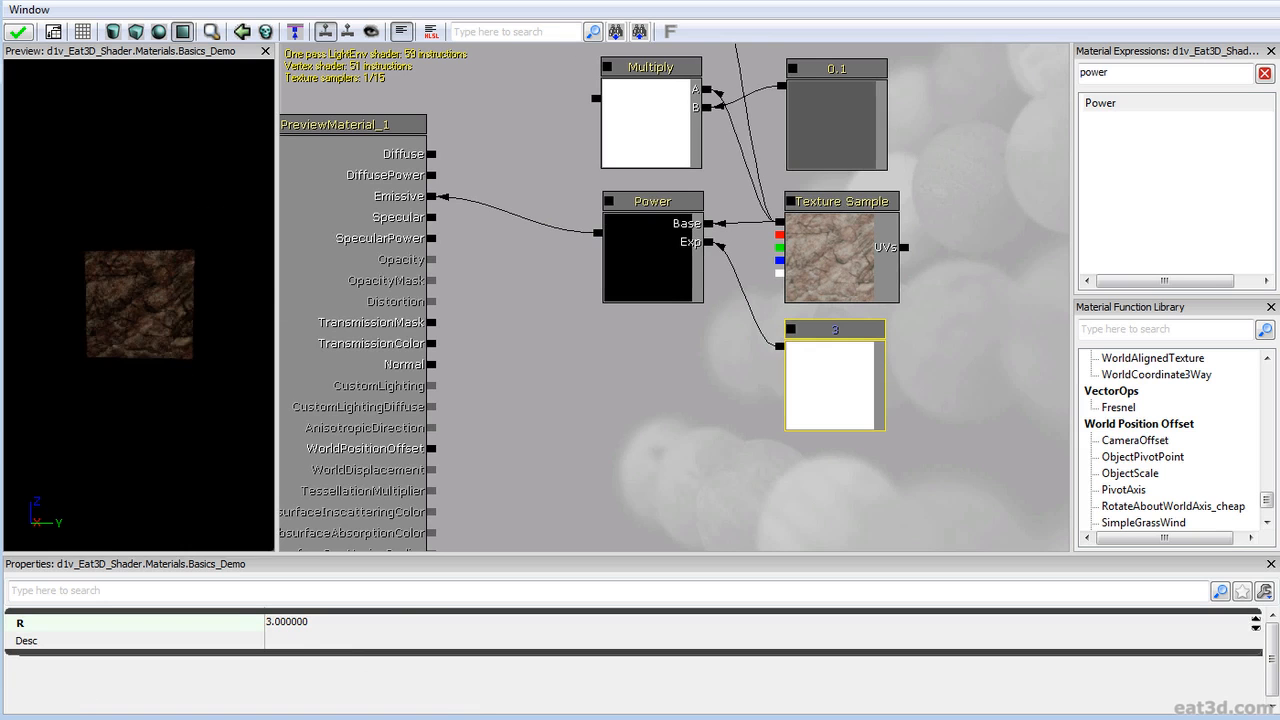
pyautogui.scroll(5, 95, 289)
pyautogui.moveTo(150, 230)
pyautogui.mouseDown(button='right')
pyautogui.moveTo(155, 330)
pyautogui.moveTo(162, 221)
pyautogui.mouseUp(button='right')
pyautogui.moveTo(162, 221); pyautogui.dragTo(250, 240)
pyautogui.moveTo(250, 240); pyautogui.dragTo(263, 348, button='right')
# - Spread out the graph so the Power, Texture Sample and 3 Constant group sits clear of the Multiply group
pyautogui.moveTo(617, 381); pyautogui.dragTo(569, 437)
pyautogui.scroll(-4, 566, 435)
pyautogui.moveTo(550, 385); pyautogui.dragTo(511, 437)
pyautogui.keyDown('ctrl'); pyautogui.keyDown('alt'); pyautogui.moveTo(483, 343); pyautogui.dragTo(665, 250); pyautogui.keyUp('alt'); pyautogui.keyUp('ctrl')
pyautogui.keyDown('ctrl'); pyautogui.moveTo(679, 319); pyautogui.dragTo(681, 245); pyautogui.keyUp('ctrl')
pyautogui.moveTo(598, 357); pyautogui.dragTo(597, 187)
pyautogui.scroll(4, 597, 187)
pyautogui.keyDown('ctrl'); pyautogui.keyDown('alt'); pyautogui.moveTo(513, 453); pyautogui.dragTo(785, 176); pyautogui.keyUp('alt'); pyautogui.keyUp('ctrl')
pyautogui.moveTo(783, 190); pyautogui.dragTo(816, 241)
# - Search for "des", place a Desaturation node beneath Power and connect the Texture Sample to its colour input
pyautogui.doubleClick(1110, 72)
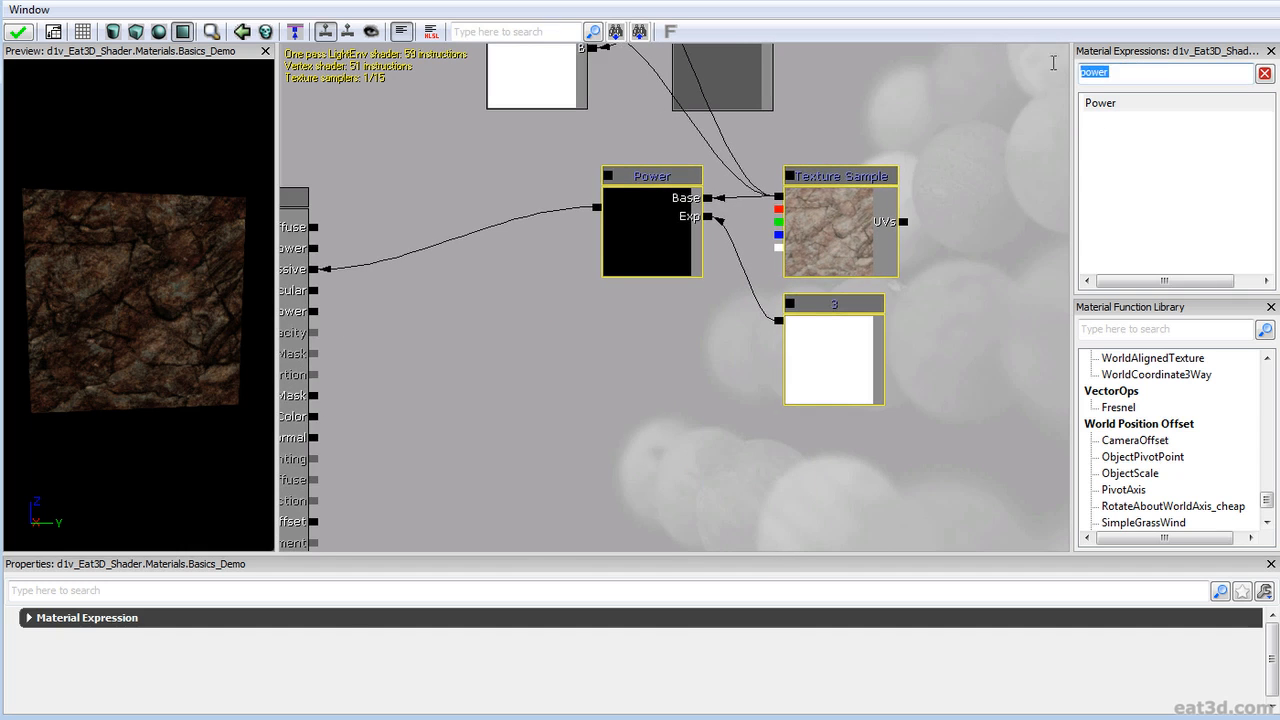
pyautogui.write('des')
pyautogui.moveTo(1115, 105); pyautogui.dragTo(623, 335)
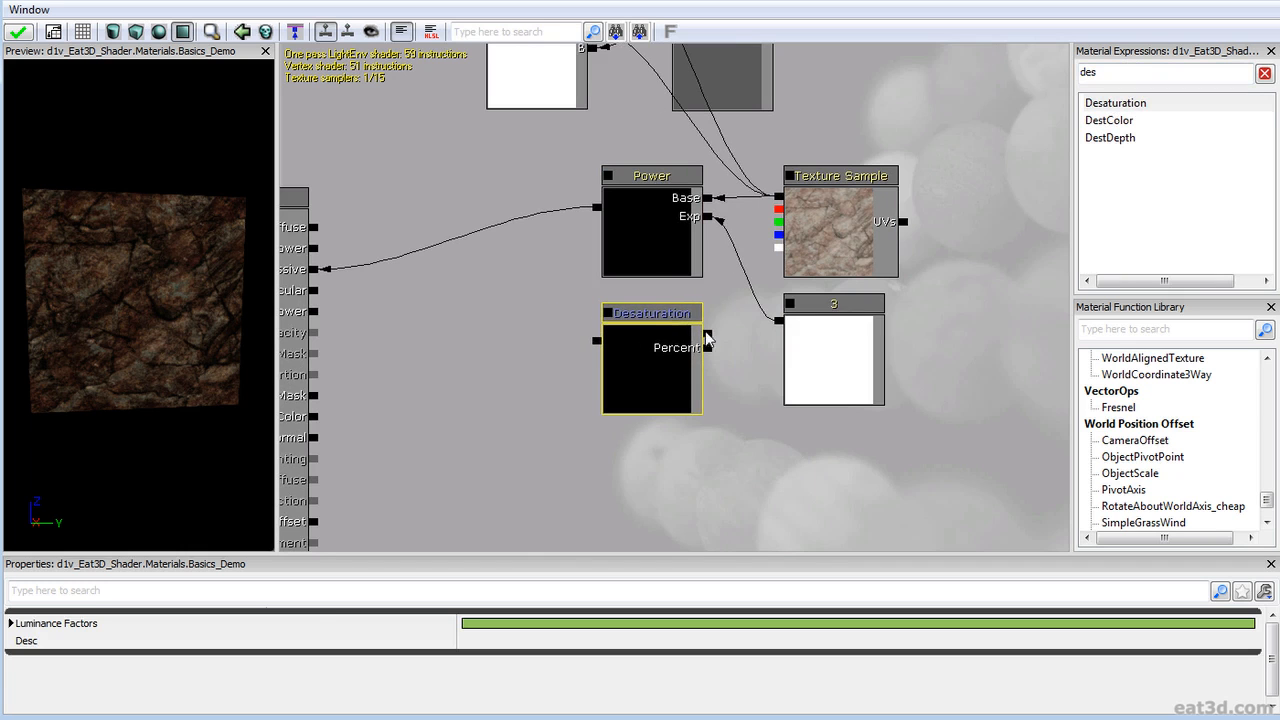
pyautogui.click(815, 343)
pyautogui.moveTo(708, 331); pyautogui.dragTo(779, 196)
# - Duplicate the 0.5 Constant, place the copy beside the 3 Constant and set its R value to 1
pyautogui.moveTo(856, 367); pyautogui.dragTo(789, 491)
pyautogui.moveTo(641, 199); pyautogui.dragTo(624, 305)
pyautogui.click(664, 150)
pyautogui.hotkey('ctrl', 'w')
pyautogui.moveTo(731, 331); pyautogui.dragTo(725, 234)
pyautogui.moveTo(686, 105); pyautogui.dragTo(881, 467)
pyautogui.click(382, 623)
pyautogui.write('1')
pyautogui.press('Return')
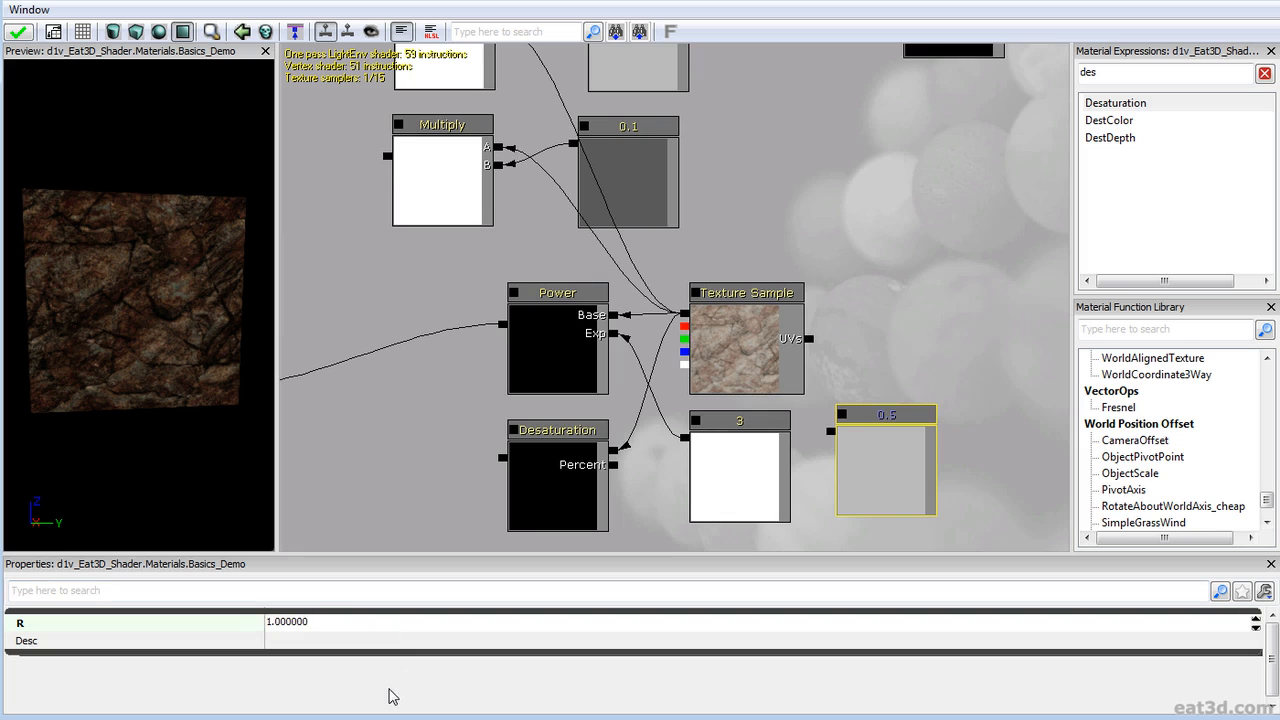
# - Connect the new Constant to Desaturation's Percent input and route Desaturation's output into Emissive
pyautogui.click(835, 418)
pyautogui.moveTo(891, 358); pyautogui.dragTo(676, 391)
pyautogui.moveTo(790, 403); pyautogui.dragTo(790, 407)
pyautogui.moveTo(553, 388); pyautogui.dragTo(371, 297)
# - Move Power in front of Desaturation, feed Desaturation into Power's Base and place the 3 Constant beneath Desaturation
pyautogui.moveTo(695, 256); pyautogui.dragTo(467, 320)
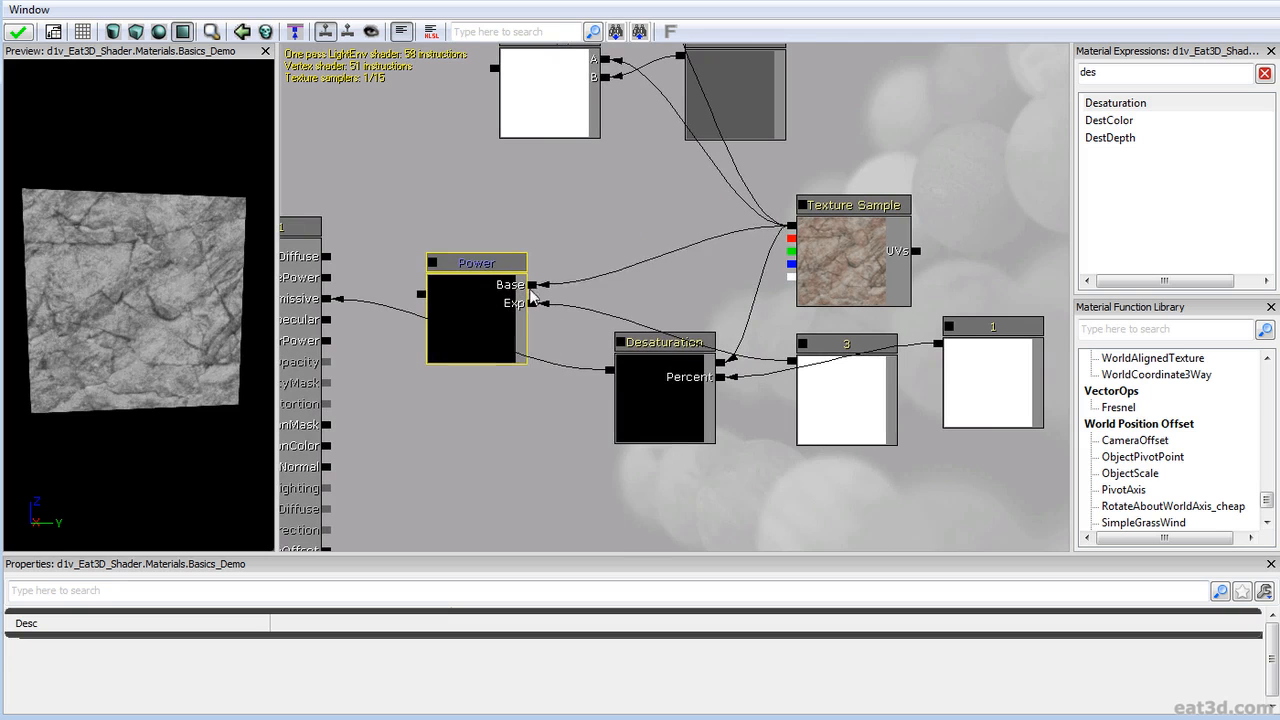
pyautogui.moveTo(612, 371); pyautogui.dragTo(536, 287)
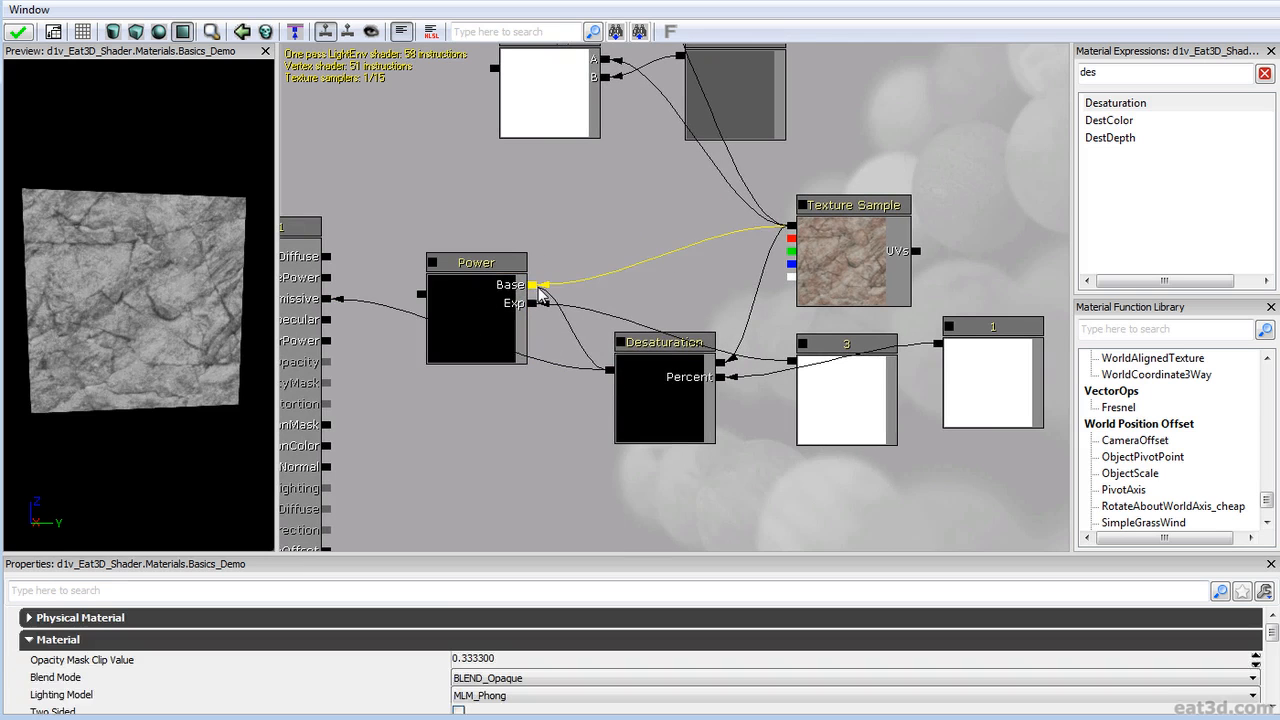
pyautogui.moveTo(830, 389); pyautogui.dragTo(671, 523)
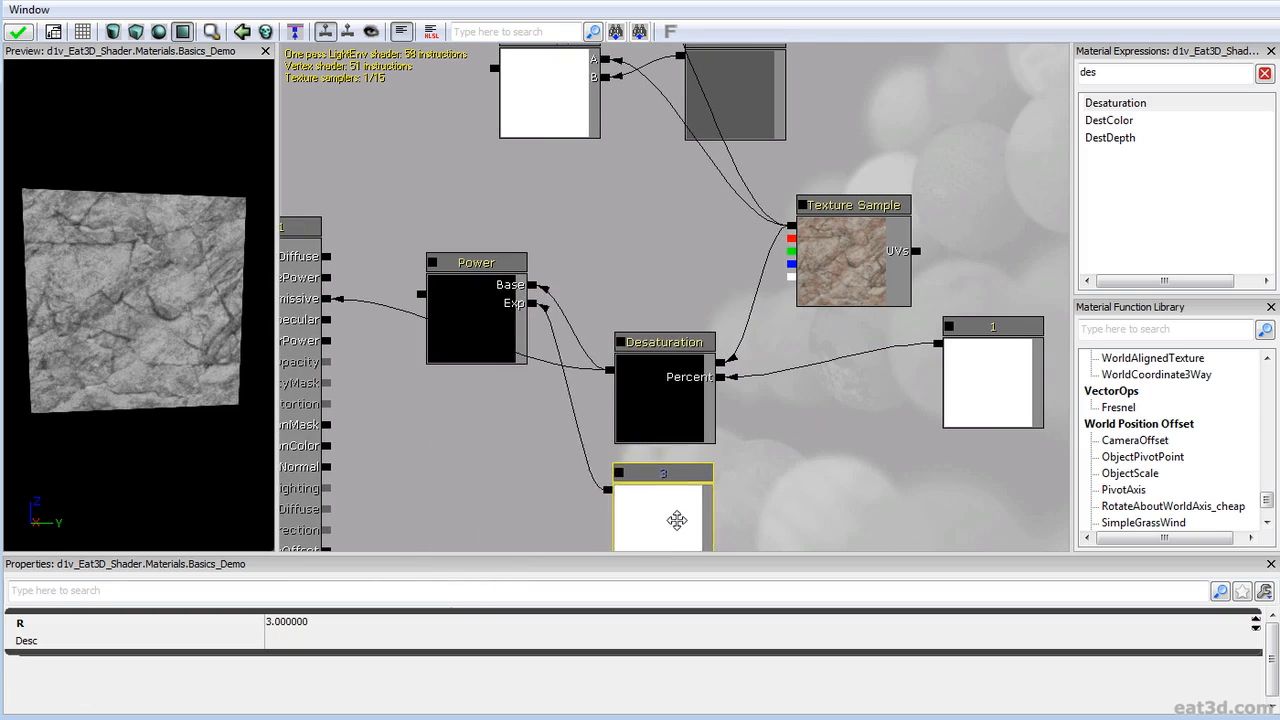
# - Duplicate the Multiply node together with its 0.1 Constant and move the copies down toward the Power node
pyautogui.scroll(-2, 660, 480)
pyautogui.moveTo(520, 285); pyautogui.dragTo(551, 332)
pyautogui.moveTo(560, 211); pyautogui.dragTo(545, 283)
pyautogui.click(561, 211)
pyautogui.keyDown('ctrl'); pyautogui.click(676, 216); pyautogui.keyUp('ctrl')
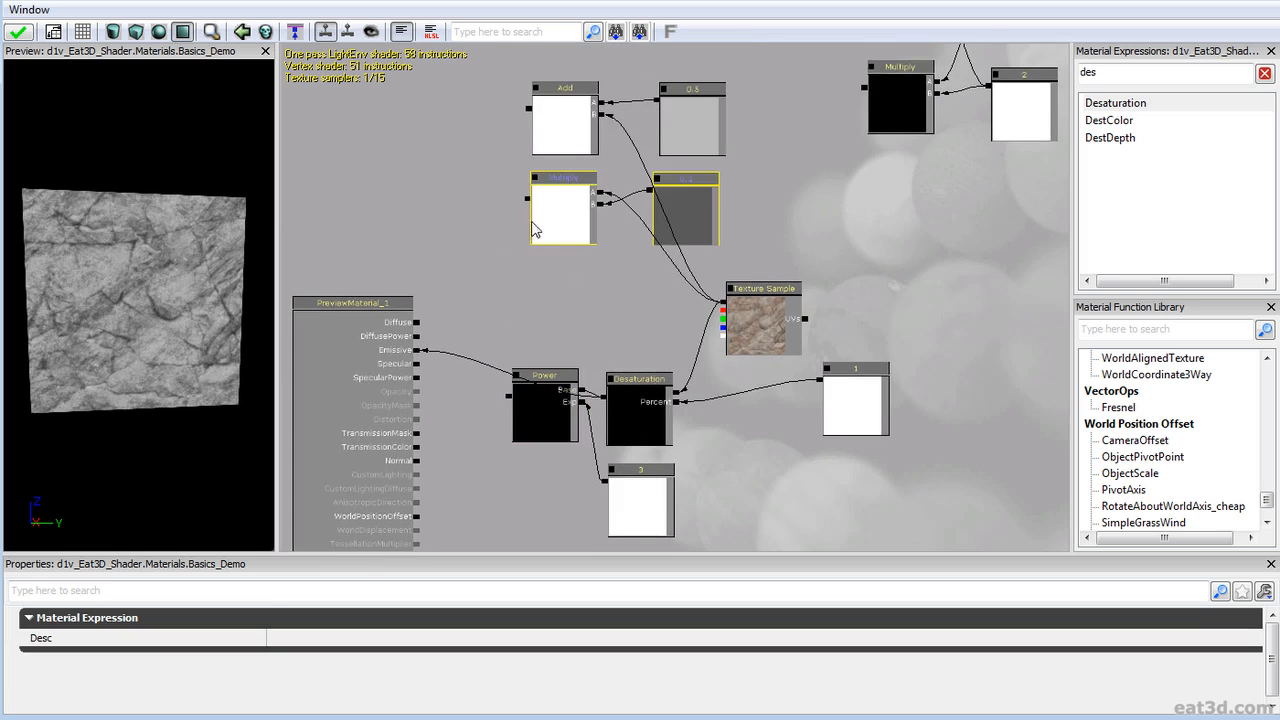
pyautogui.hotkey('ctrl', 'w')
pyautogui.moveTo(561, 209)
pyautogui.keyDown('ctrl'); pyautogui.mouseDown()
pyautogui.moveTo(403, 516)
pyautogui.moveTo(400, 435)
pyautogui.moveTo(438, 421)
pyautogui.moveTo(466, 371)
pyautogui.moveTo(531, 368)
pyautogui.mouseUp(); pyautogui.keyUp('ctrl')
# - Make room between the material and Power, position the duplicated Multiply there and connect Power's output to its A input
pyautogui.click(420, 453)
pyautogui.moveTo(504, 418); pyautogui.dragTo(452, 370)
pyautogui.moveTo(424, 486)
pyautogui.keyDown('ctrl'); pyautogui.keyDown('alt'); pyautogui.mouseDown()
pyautogui.moveTo(729, 267)
pyautogui.moveTo(831, 235)
pyautogui.mouseUp(); pyautogui.keyUp('alt'); pyautogui.keyUp('ctrl')
pyautogui.keyDown('ctrl'); pyautogui.moveTo(738, 241); pyautogui.dragTo(876, 241); pyautogui.keyUp('ctrl')
pyautogui.scroll(4, 526, 480)
pyautogui.click(575, 426)
pyautogui.click(591, 232)
pyautogui.keyDown('ctrl'); pyautogui.moveTo(591, 232); pyautogui.dragTo(556, 239); pyautogui.keyUp('ctrl')
pyautogui.click(698, 368)
pyautogui.moveTo(604, 337); pyautogui.dragTo(682, 376)
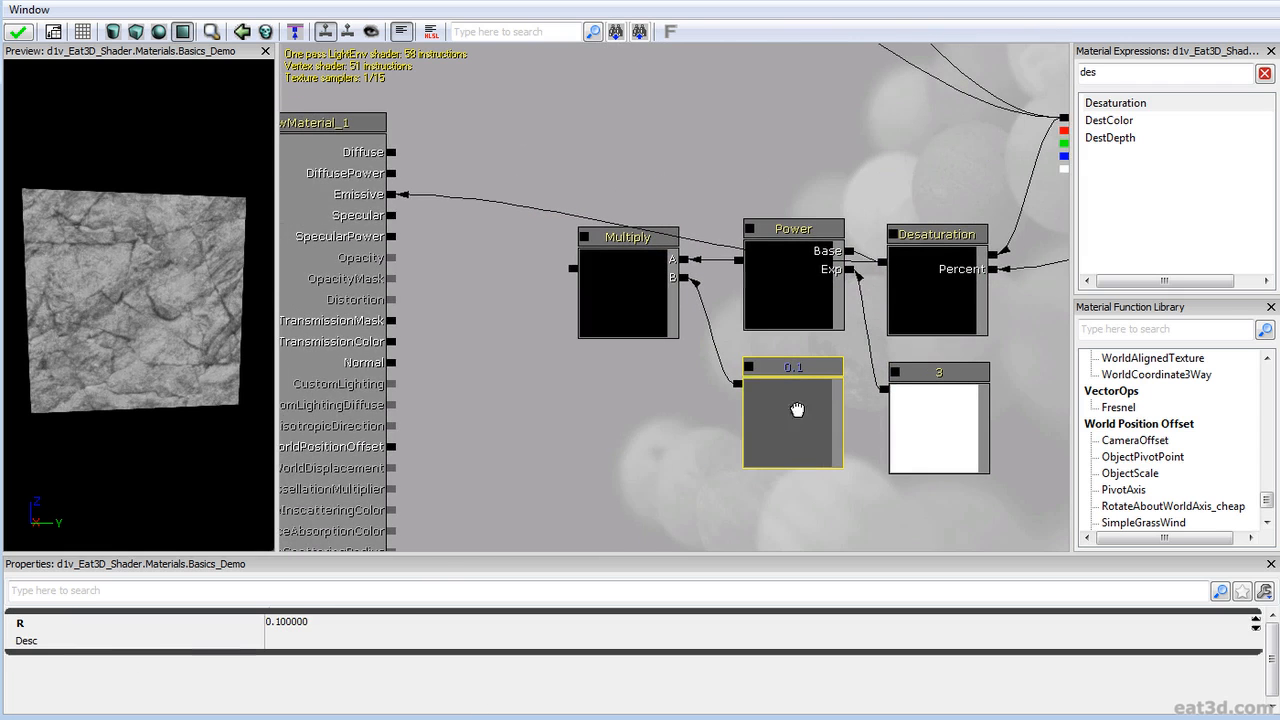
# - Set the duplicated Multiply's Constant to 2 and route that Multiply's output into Emissive
pyautogui.click(340, 627)
pyautogui.write('2')
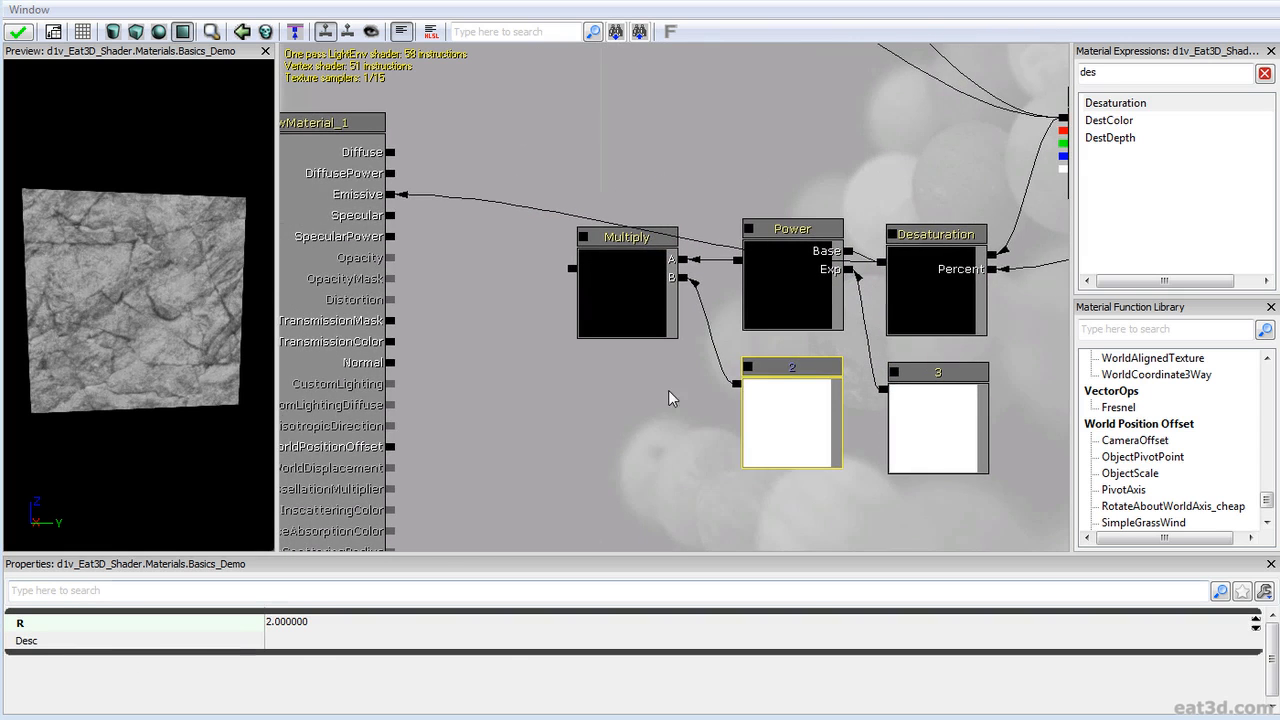
pyautogui.moveTo(577, 388); pyautogui.dragTo(620, 376)
pyautogui.click(598, 258)
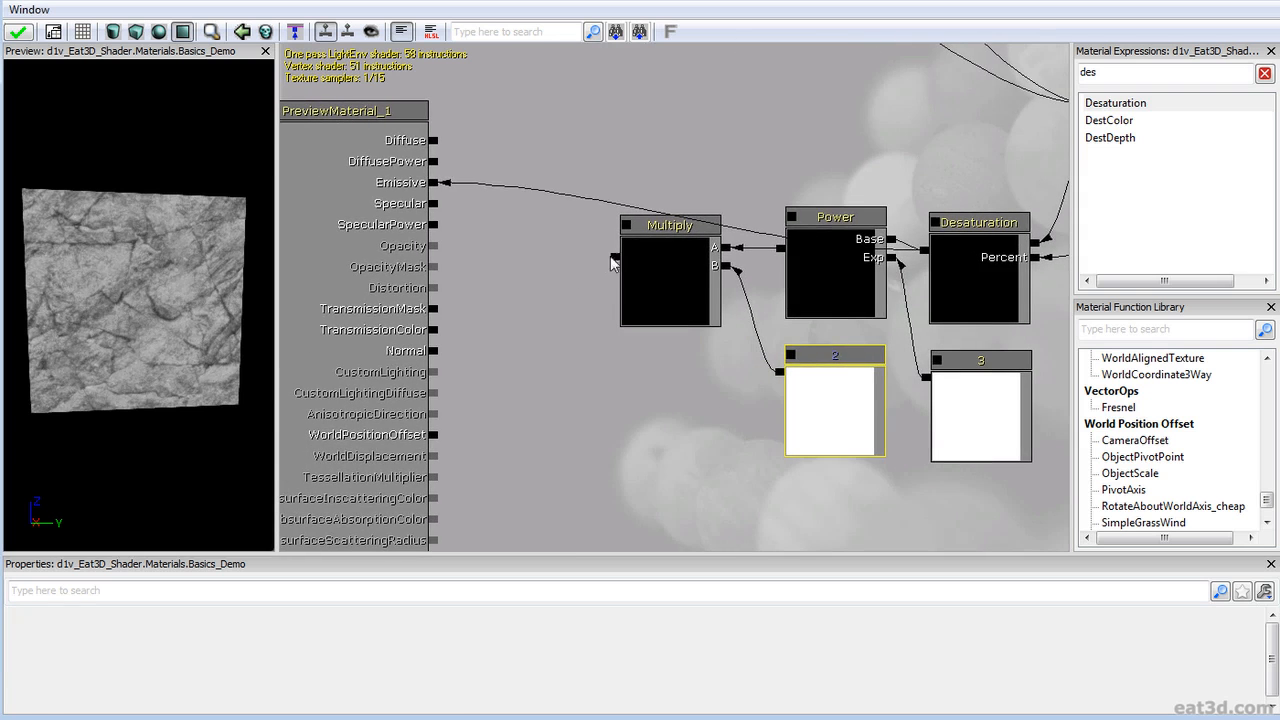
pyautogui.moveTo(441, 190); pyautogui.dragTo(614, 257)
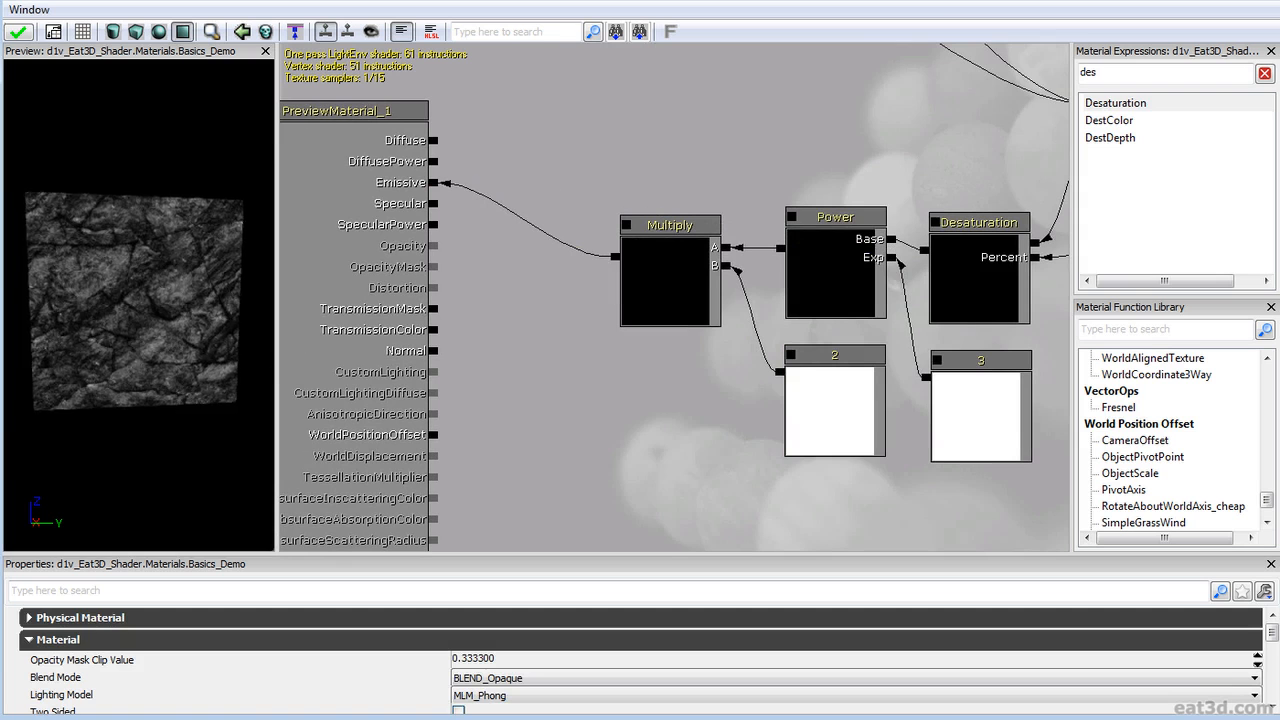
# - Set the R value of the Constant feeding Power's Exp input to 4
pyautogui.moveTo(688, 342); pyautogui.dragTo(607, 343)
pyautogui.click(877, 391)
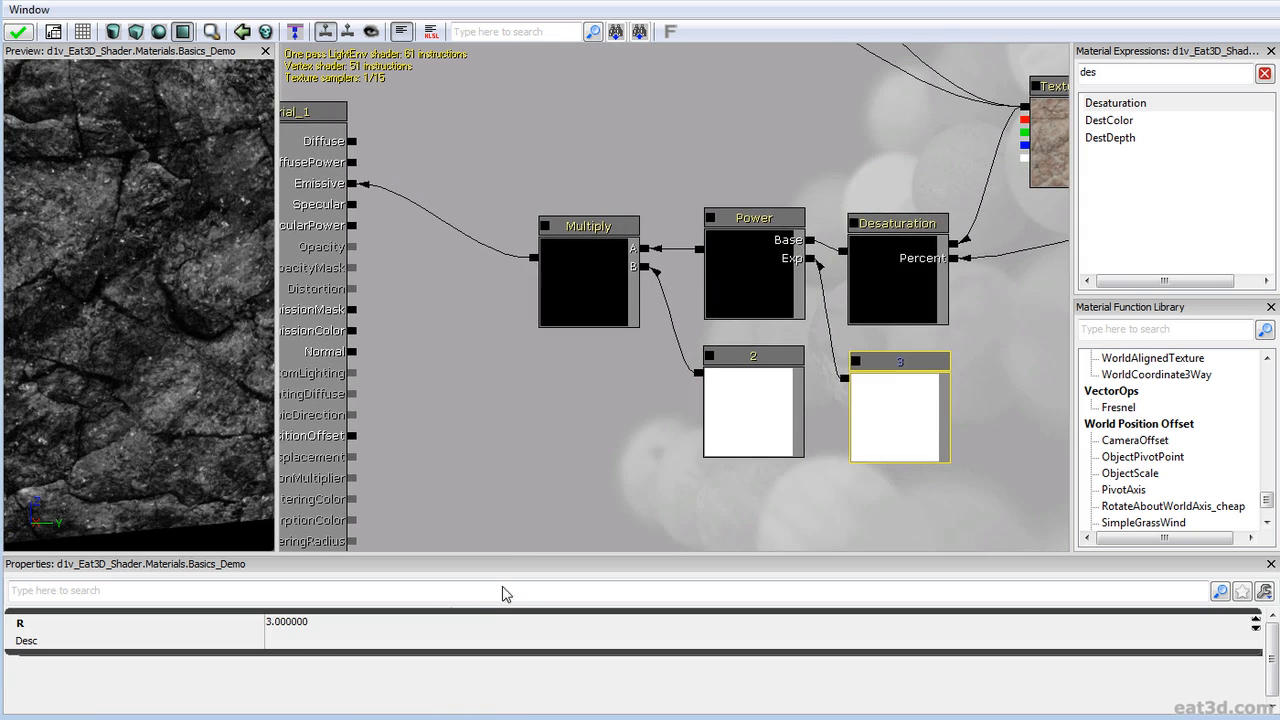
pyautogui.click(327, 630)
pyautogui.write('4')
pyautogui.press('Return')
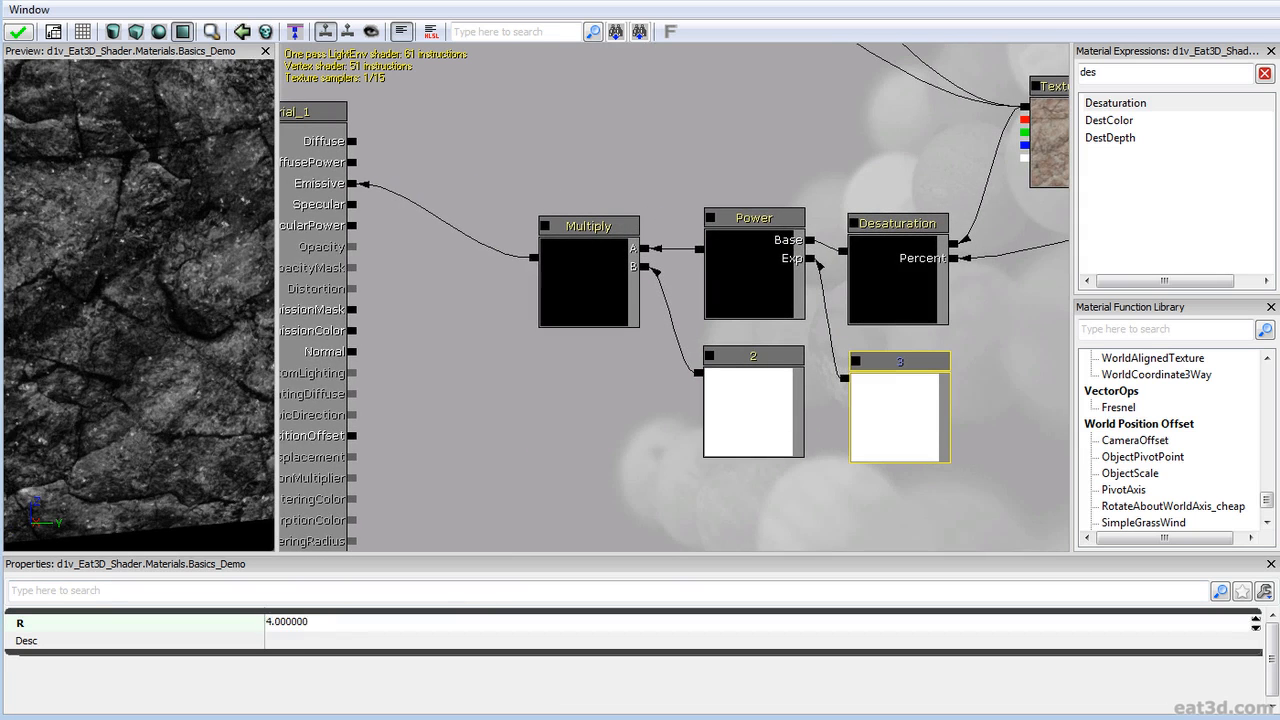
# - Raise the Constant feeding Multiply's B input to 3 and finally to 4, keeping the whole preview plane in view
pyautogui.moveTo(205, 393); pyautogui.dragTo(205, 455, button='right')
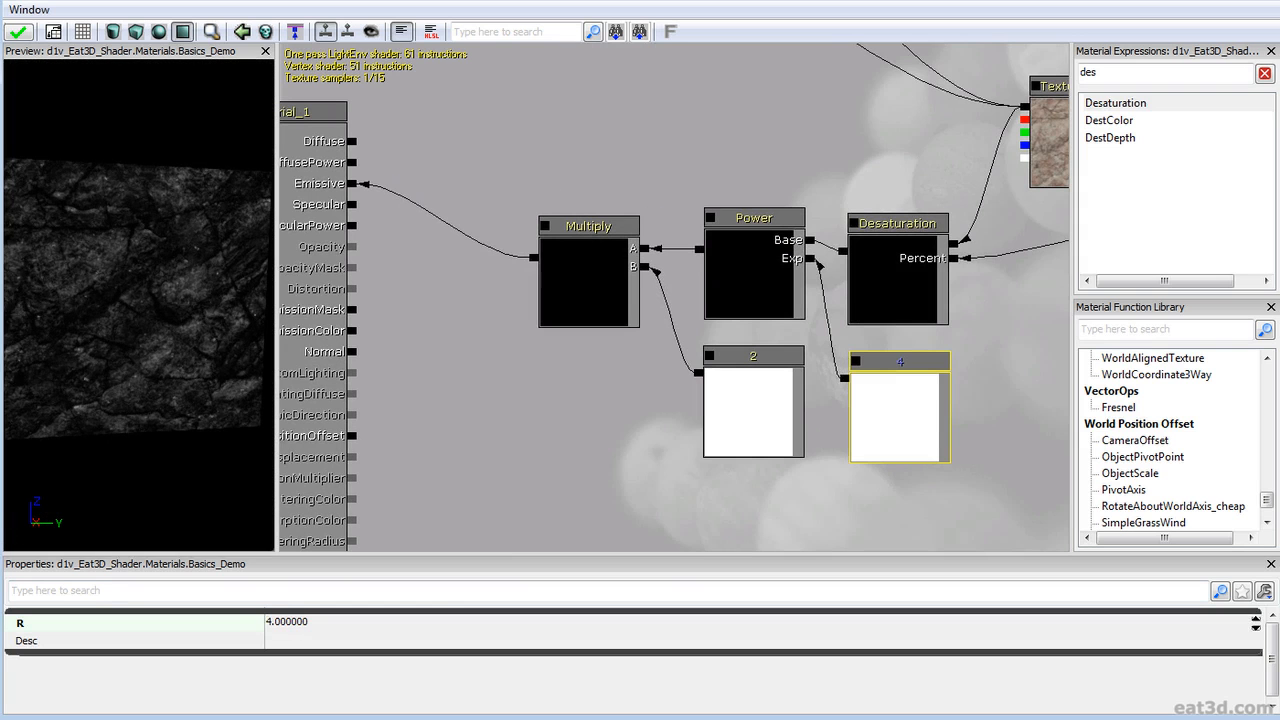
pyautogui.click(745, 430)
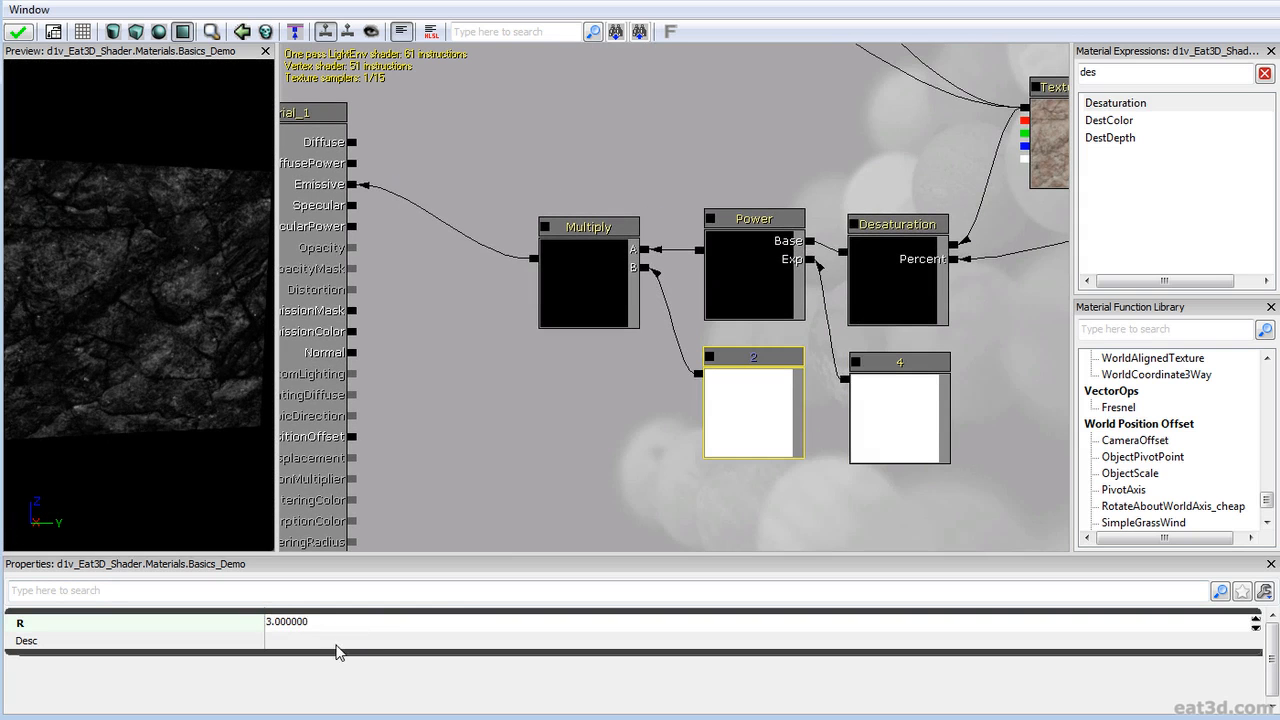
pyautogui.moveTo(138, 470); pyautogui.dragTo(140, 515, button='right')
pyautogui.moveTo(160, 400); pyautogui.dragTo(235, 429)
pyautogui.click(316, 622)
pyautogui.write('4')
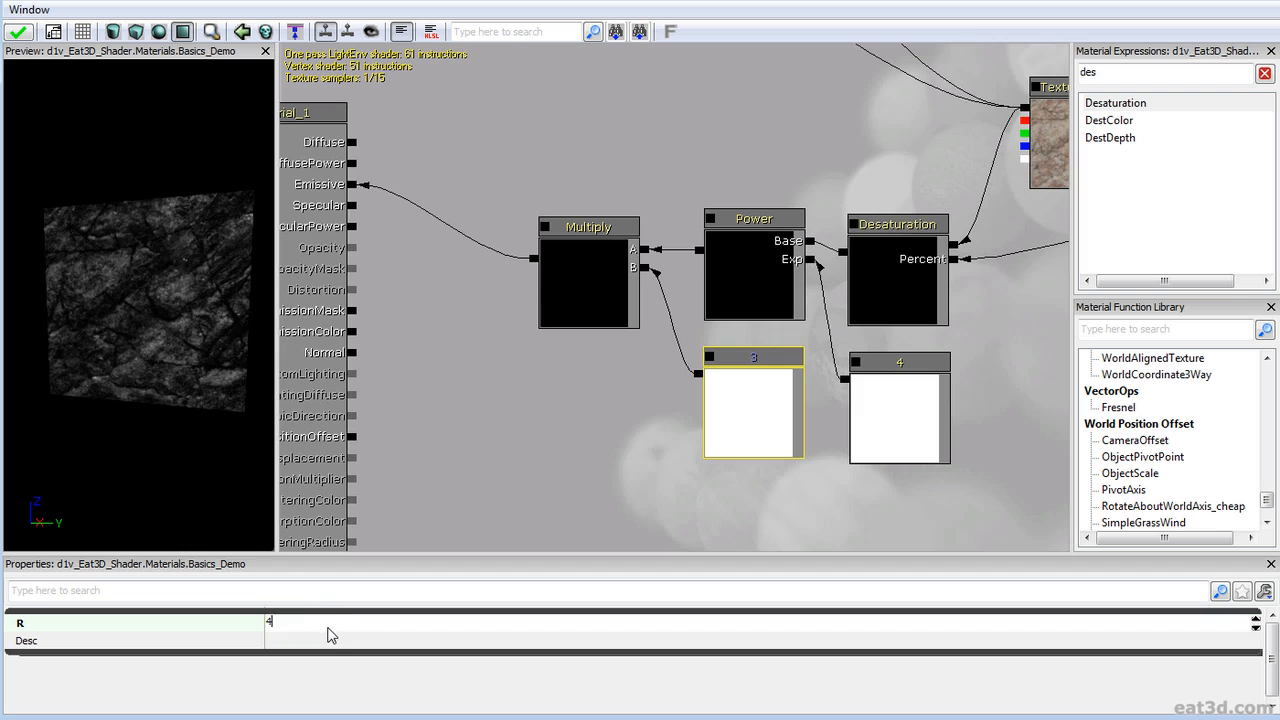
pyautogui.moveTo(130, 322); pyautogui.dragTo(133, 327, button='right')
pyautogui.moveTo(133, 327); pyautogui.dragTo(181, 341)
# - Route Desaturation's output straight into Emissive for comparison and reconnect Multiply's output to Emissive
pyautogui.moveTo(910, 281); pyautogui.dragTo(852, 335)
pyautogui.moveTo(782, 314); pyautogui.dragTo(368, 247)
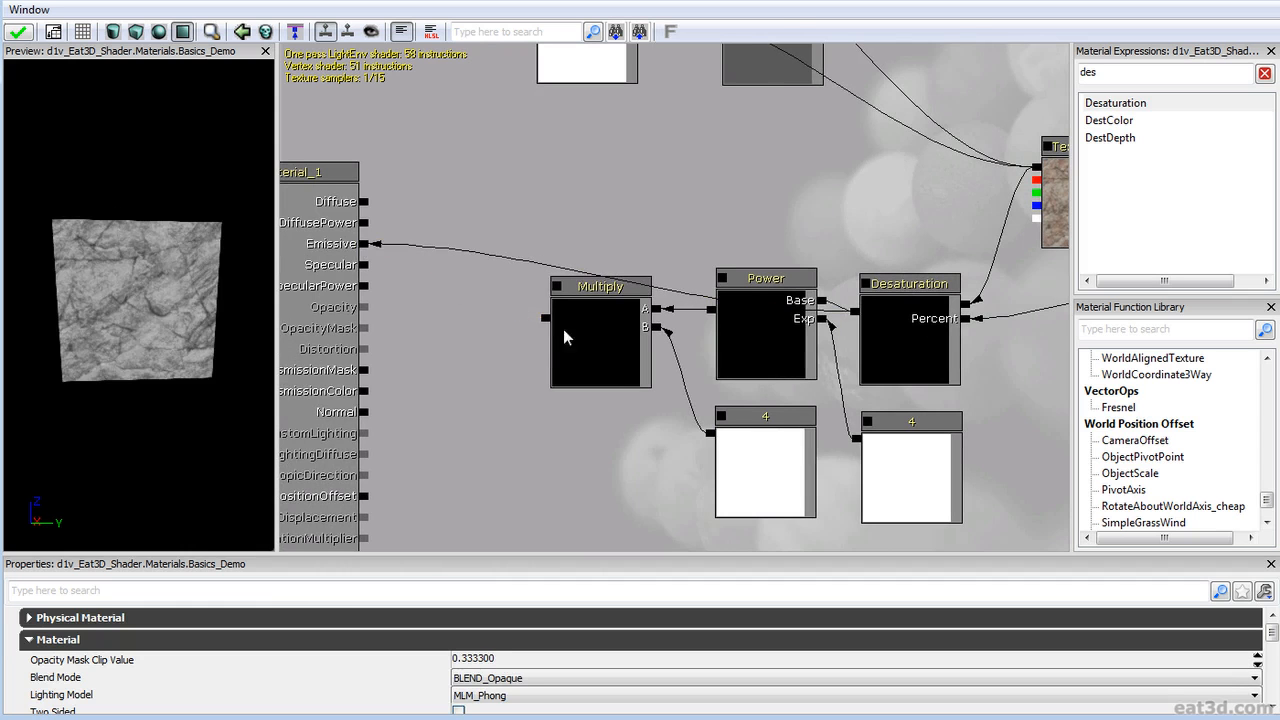
pyautogui.moveTo(541, 324); pyautogui.dragTo(370, 252)
# - Check the Power node and its neighbouring Constant, and shift the Multiply node closer to Power
pyautogui.moveTo(553, 366); pyautogui.dragTo(477, 339)
pyautogui.scroll(2, 477, 339)
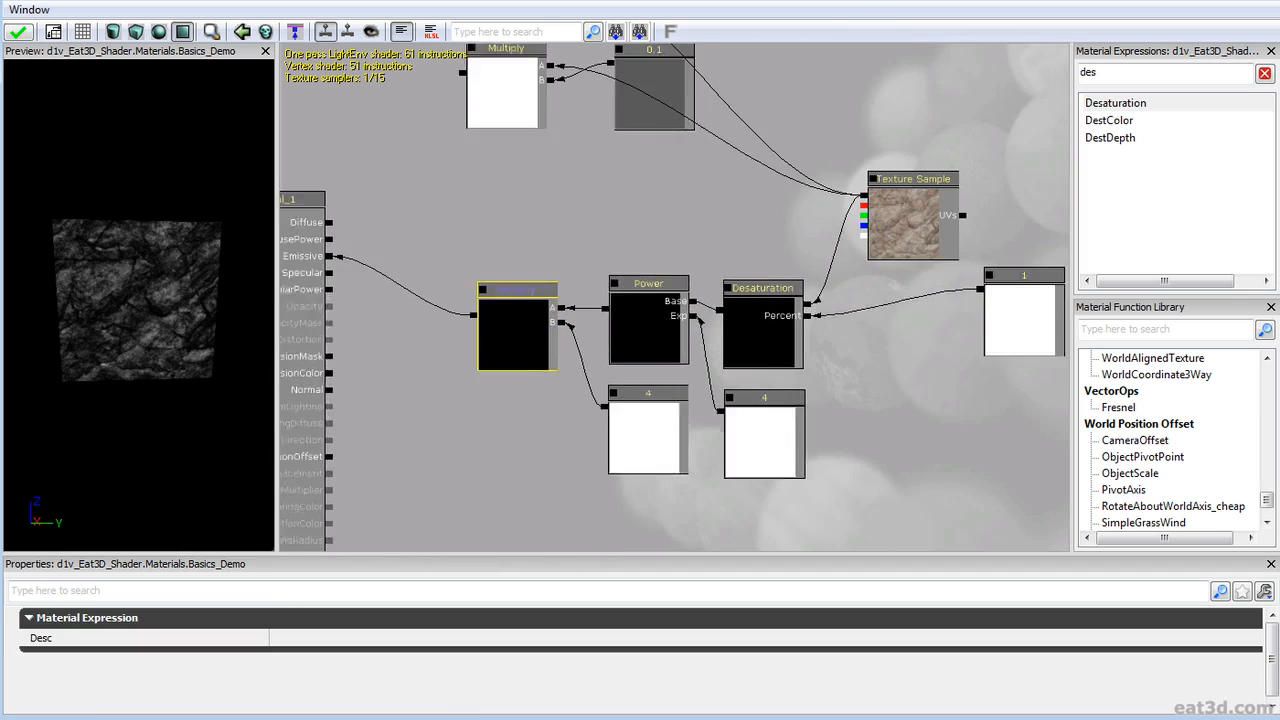
pyautogui.click(639, 324)
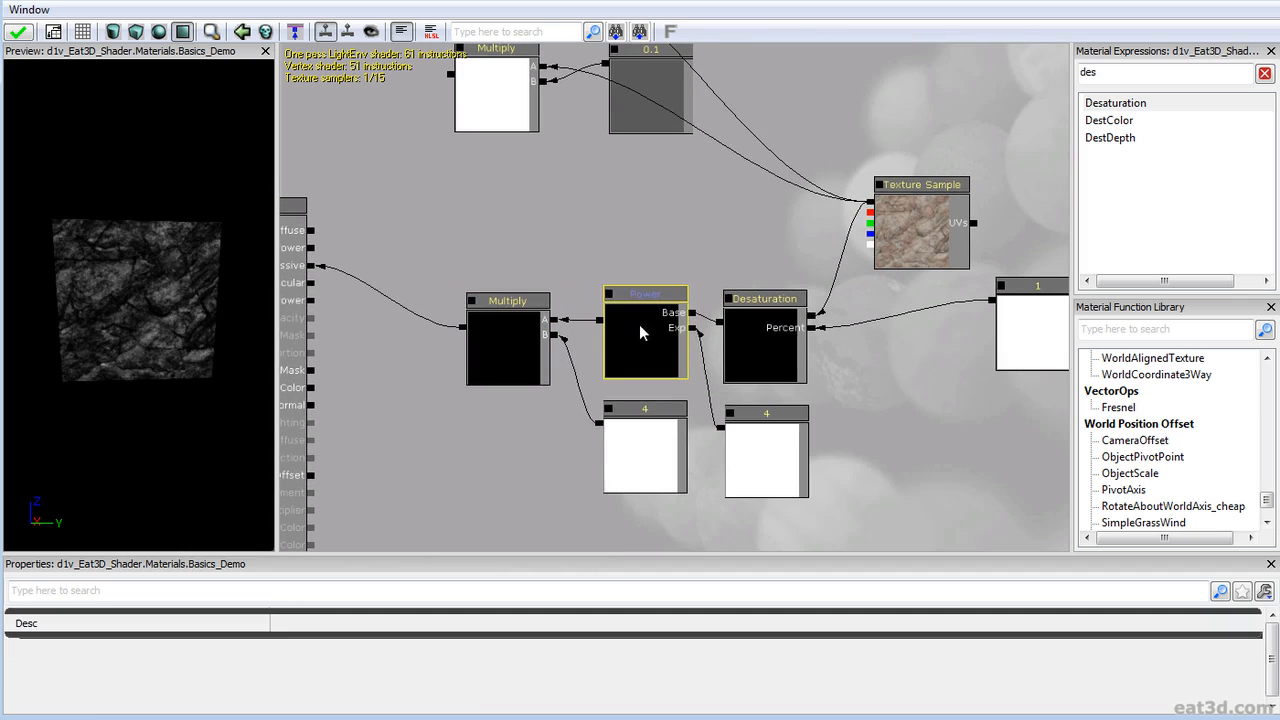
pyautogui.click(638, 420)
pyautogui.click(500, 350)
pyautogui.keyDown('ctrl'); pyautogui.moveTo(500, 350); pyautogui.dragTo(504, 405); pyautogui.keyUp('ctrl')
# - Move all the expression node groups up and away from the material to free space beside it
pyautogui.scroll(-1, 521, 348)
pyautogui.scroll(-4, 522, 350)
pyautogui.scroll(2, 527, 370)
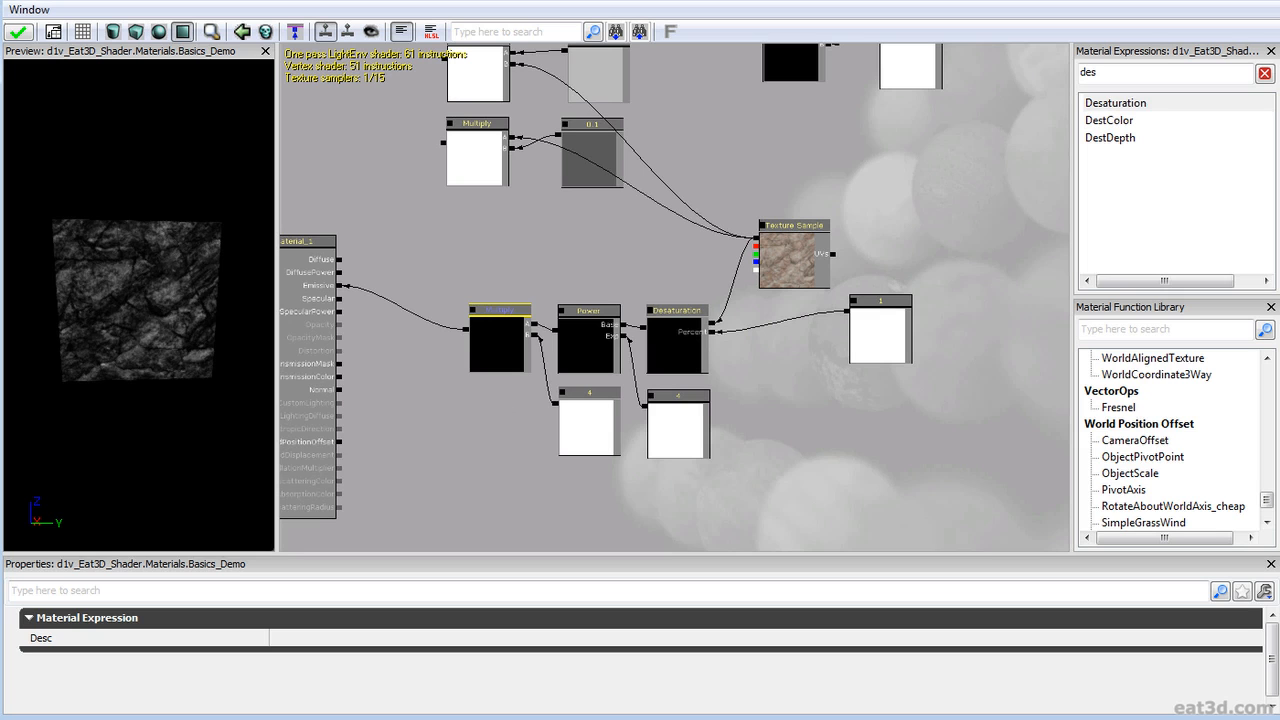
pyautogui.scroll(-5, 418, 303)
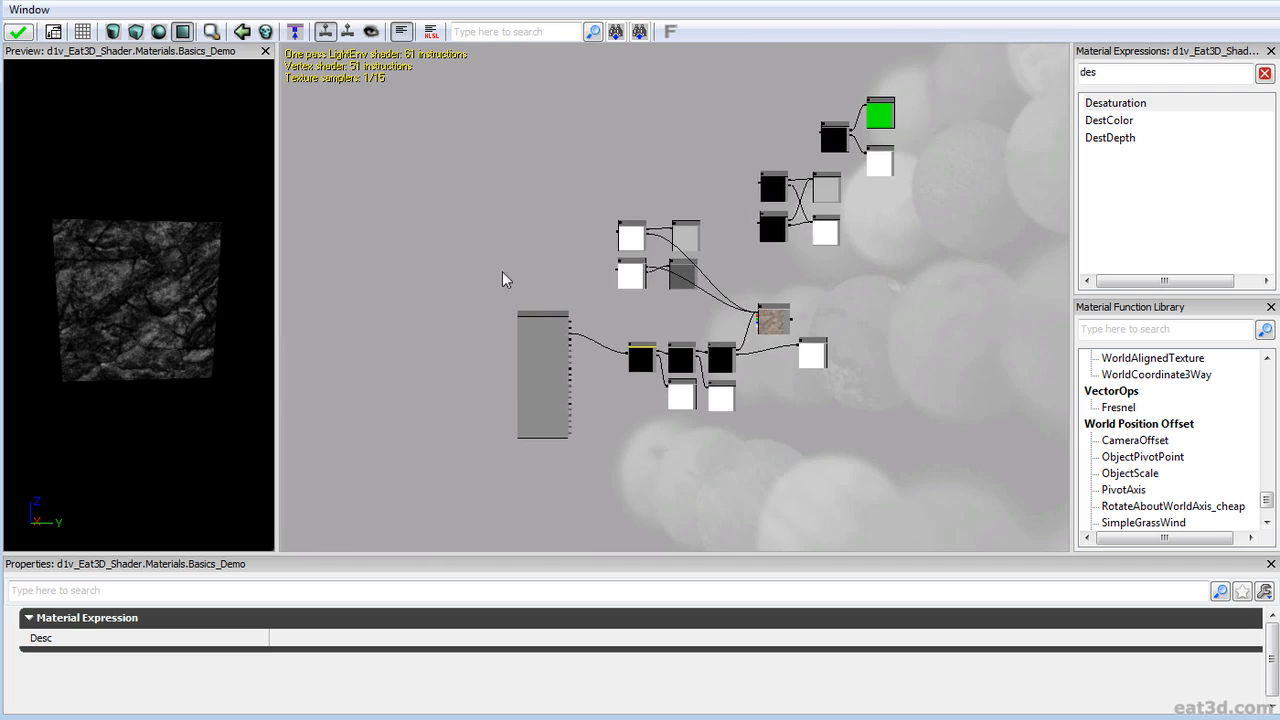
pyautogui.moveTo(503, 277); pyautogui.dragTo(440, 281)
pyautogui.keyDown('ctrl'); pyautogui.keyDown('alt'); pyautogui.moveTo(550, 406); pyautogui.dragTo(848, 62); pyautogui.keyUp('alt'); pyautogui.keyUp('ctrl')
pyautogui.moveTo(700, 370)
pyautogui.mouseDown()
pyautogui.moveTo(764, 193)
pyautogui.moveTo(801, 178)
pyautogui.moveTo(713, 378)
pyautogui.moveTo(699, 378)
pyautogui.mouseUp()
# - Duplicate the rock Texture Sample and place the copy in the empty space beside the material
pyautogui.click(807, 168)
pyautogui.hotkey('ctrl', 'w')
pyautogui.scroll(6, 692, 390)
pyautogui.moveTo(718, 447); pyautogui.dragTo(631, 279)
pyautogui.scroll(3, 824, 278)
pyautogui.moveTo(610, 300); pyautogui.dragTo(778, 243)
# - Add a Texture Sample using the Rock_N texture and position it below the duplicated rock Texture Sample
pyautogui.scroll(-2, 806, 302)
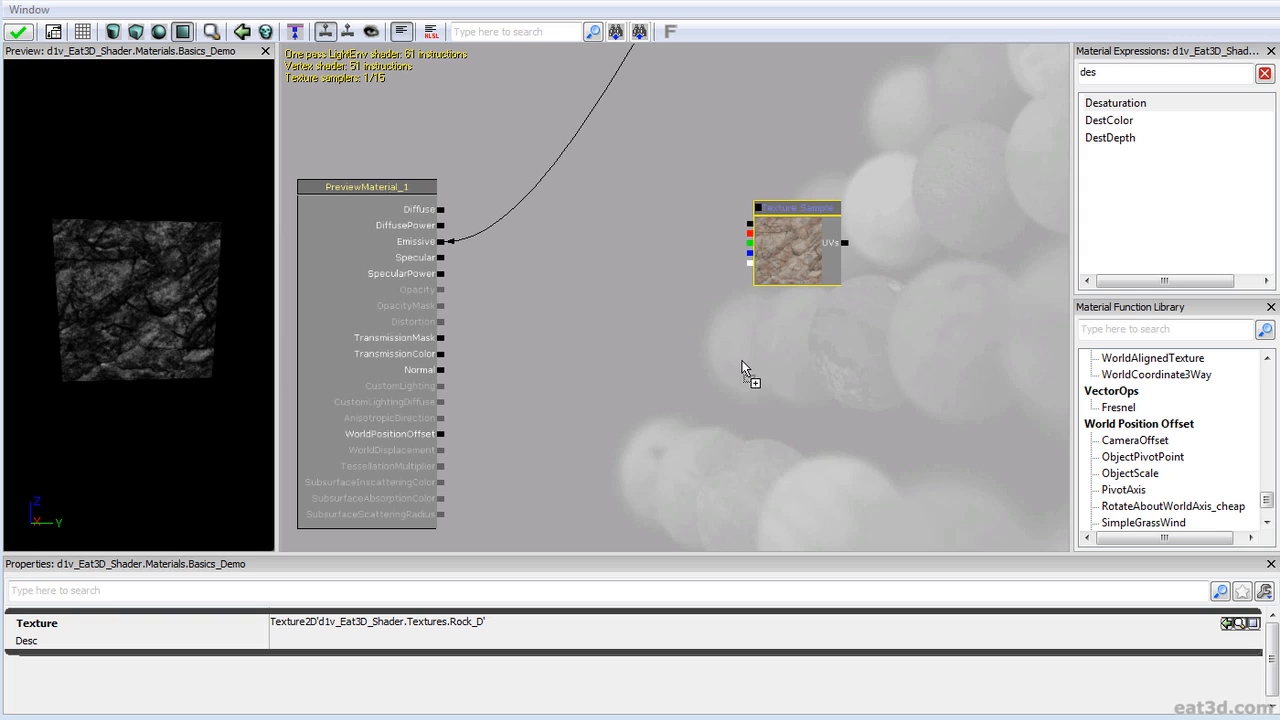
pyautogui.click(750, 362)
pyautogui.moveTo(772, 387); pyautogui.dragTo(785, 358)
# - Search the material expressions for "line" and add a LinearInterpolate node between the material and the Texture Samples
pyautogui.moveTo(1124, 76); pyautogui.dragTo(970, 73)
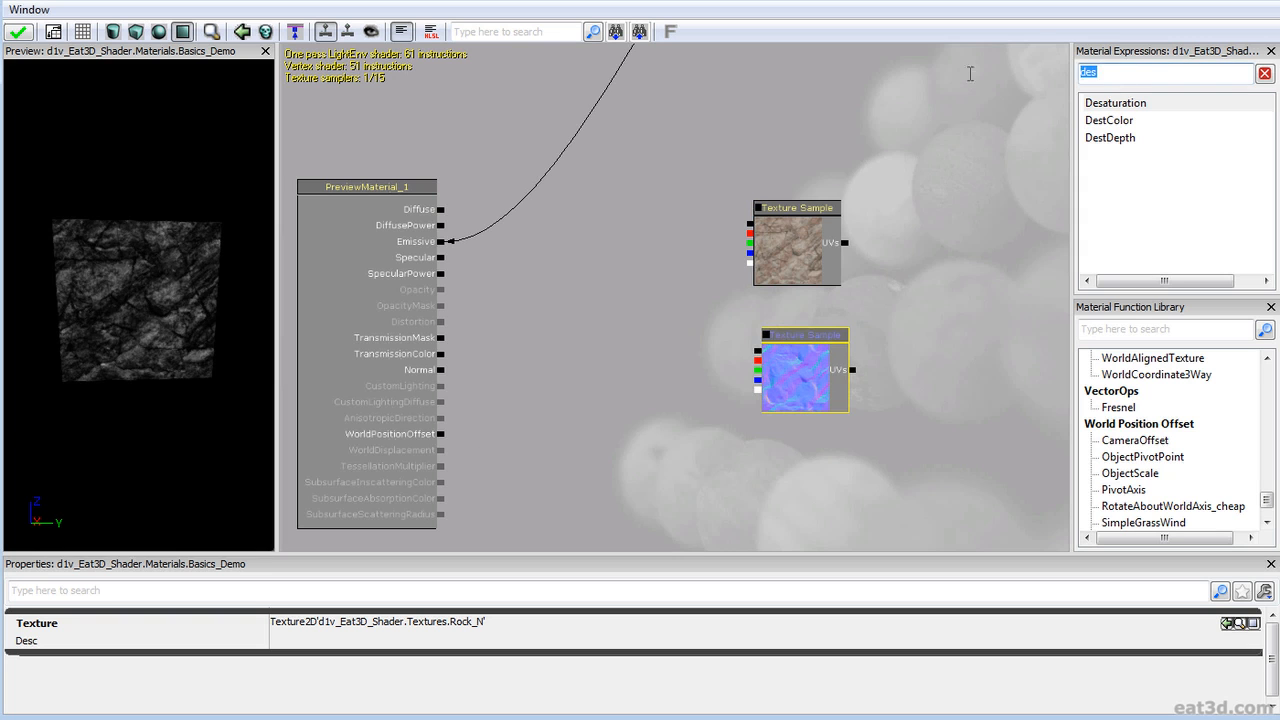
pyautogui.write('line')
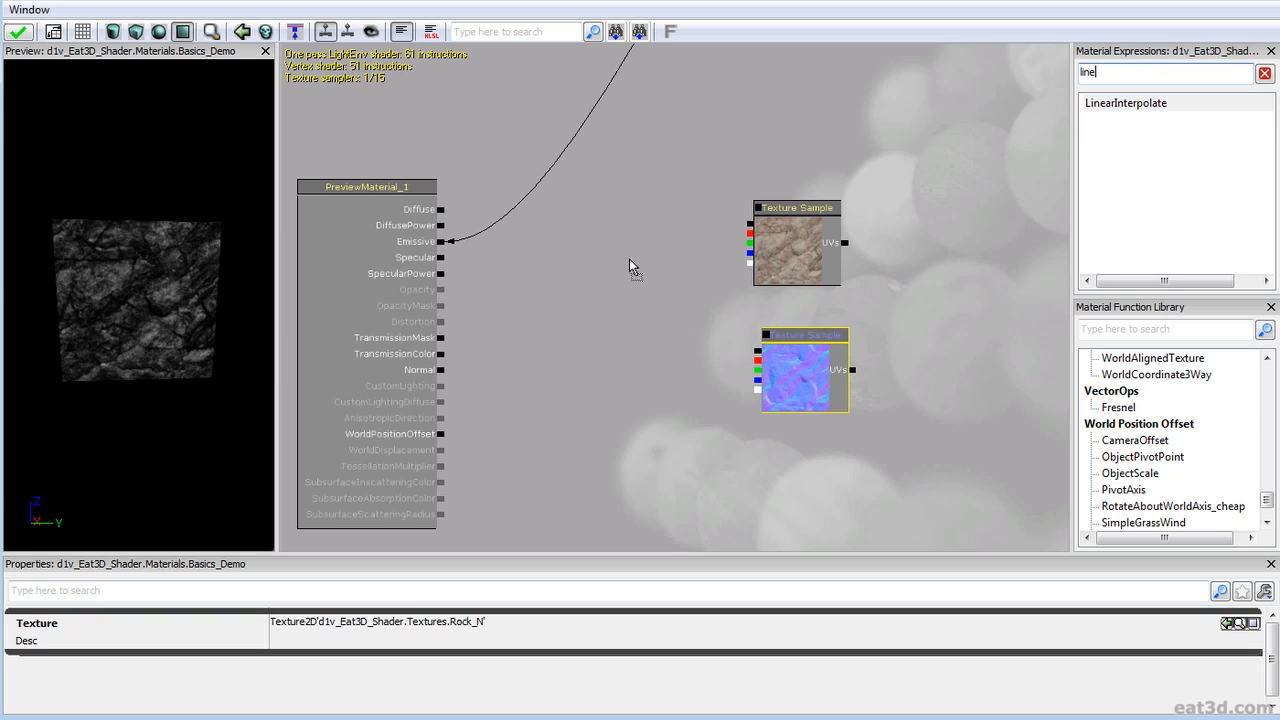
pyautogui.moveTo(630, 267); pyautogui.dragTo(642, 258)
# - Connect the Rock_D Texture Sample to Lerp's A input and the Rock_N Texture Sample to its B input
pyautogui.scroll(1, 710, 347)
pyautogui.moveTo(868, 400); pyautogui.dragTo(857, 372)
pyautogui.moveTo(819, 236); pyautogui.dragTo(764, 293)
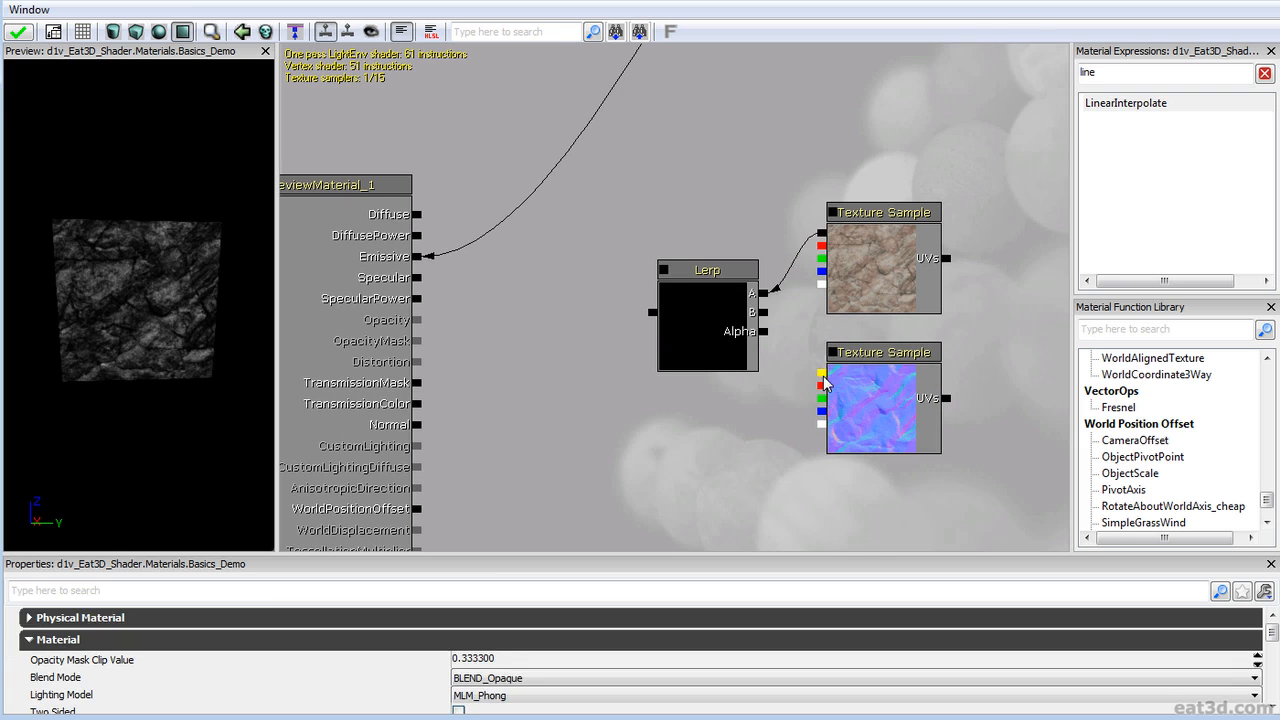
pyautogui.moveTo(781, 325); pyautogui.dragTo(763, 312)
# - Move both Texture Samples up together to make room for a node feeding Lerp's Alpha input
pyautogui.click(852, 412)
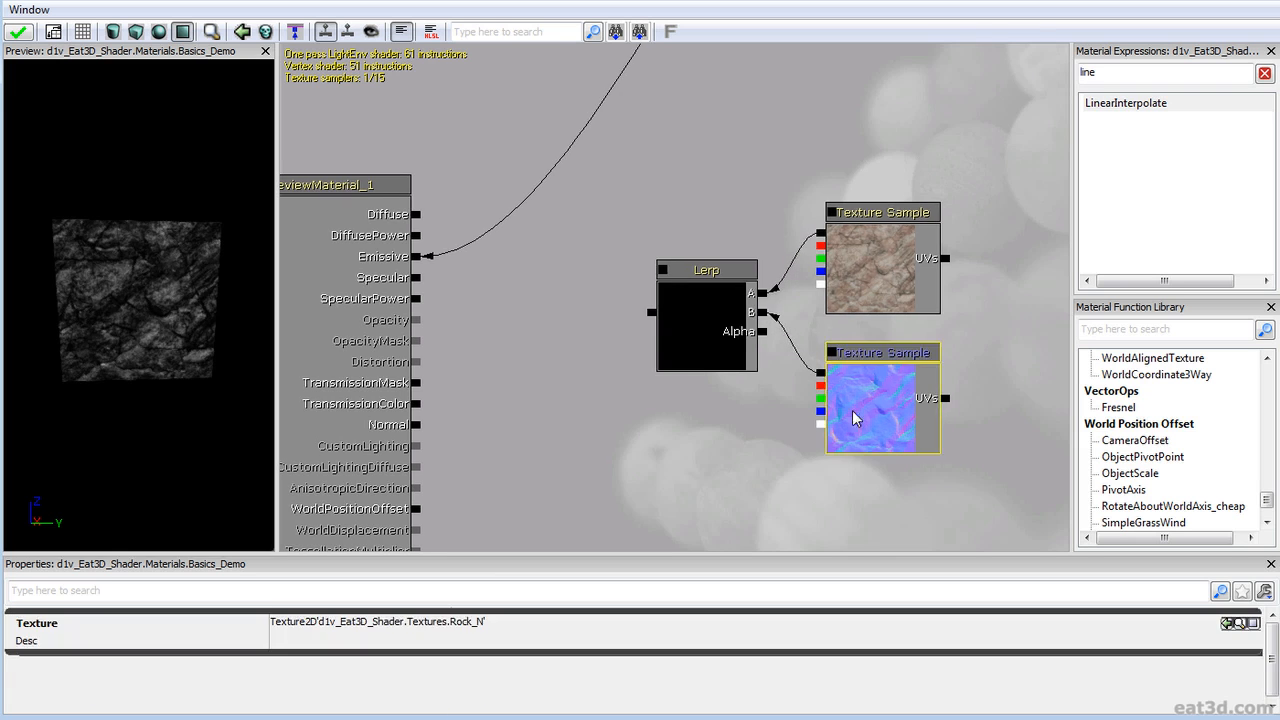
pyautogui.keyDown('ctrl'); pyautogui.keyDown('alt'); pyautogui.moveTo(888, 352); pyautogui.dragTo(893, 296); pyautogui.keyUp('alt'); pyautogui.keyUp('ctrl')
pyautogui.keyDown('ctrl'); pyautogui.moveTo(898, 353); pyautogui.dragTo(907, 237); pyautogui.keyUp('ctrl')
pyautogui.click(878, 418)
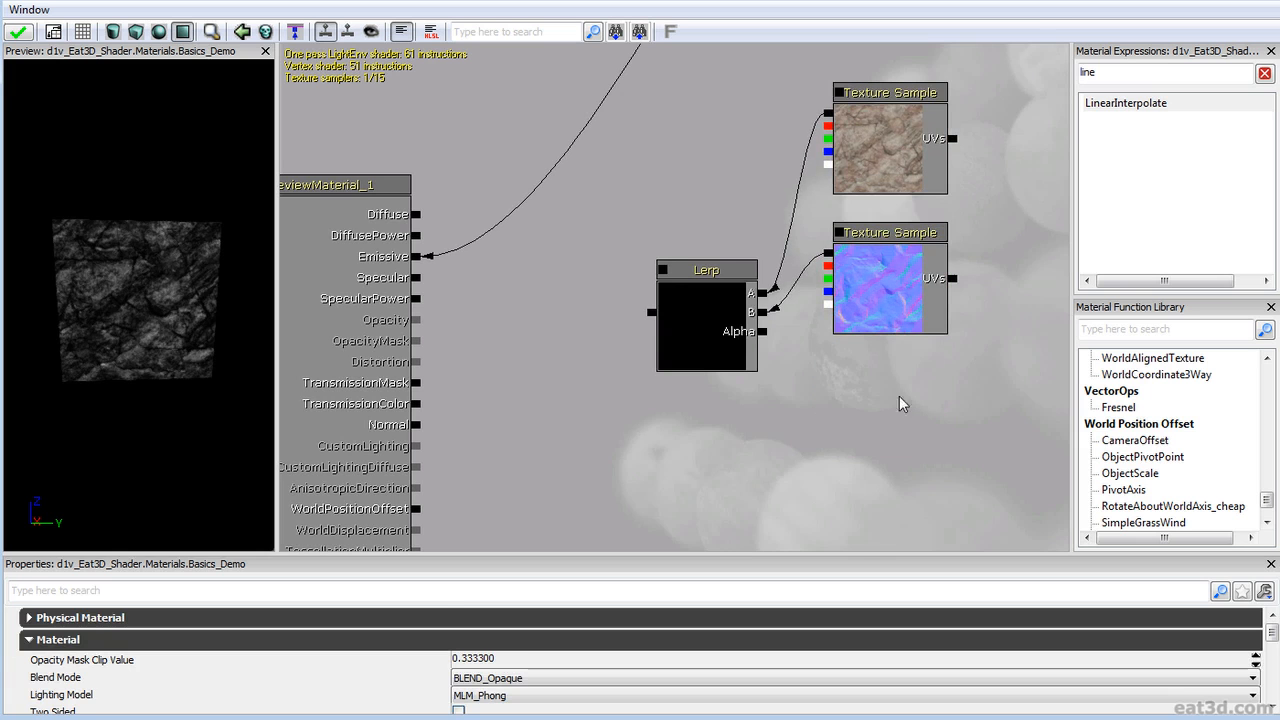
# - Duplicate the Constant feeding the Multiply node and bring the copy below the Rock_N Texture Sample
pyautogui.moveTo(898, 102); pyautogui.dragTo(505, 476)
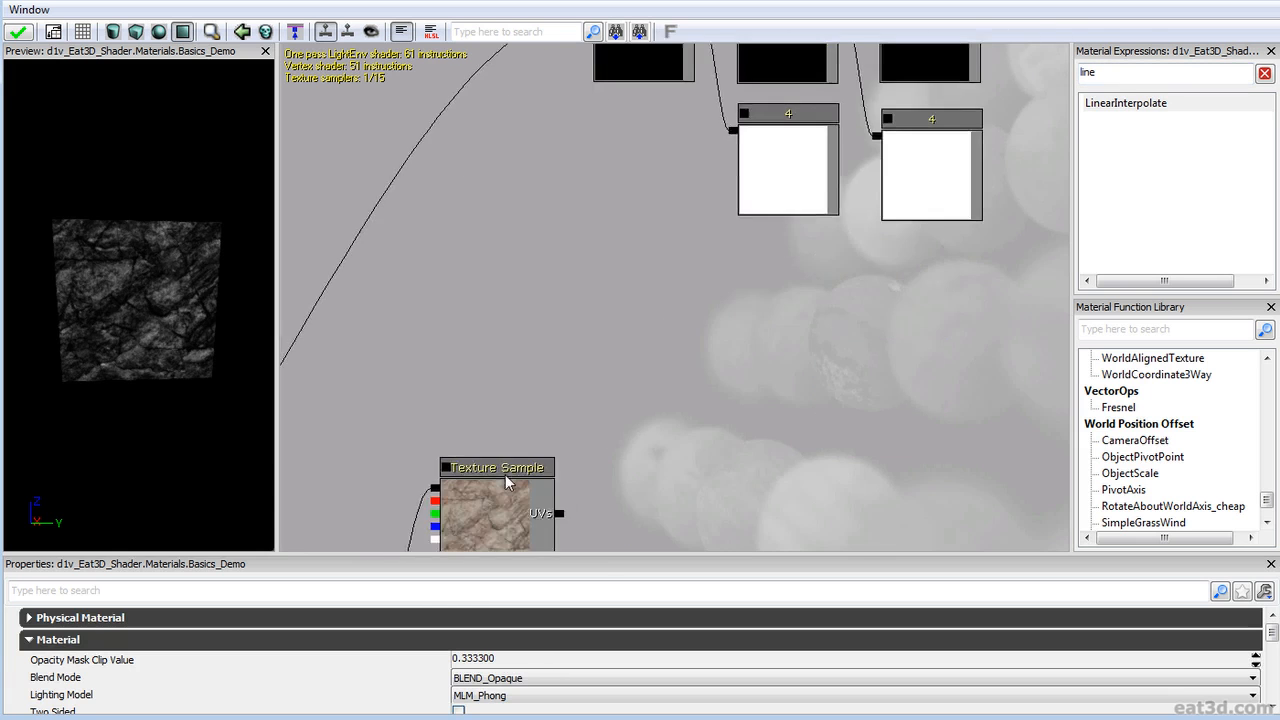
pyautogui.moveTo(679, 262); pyautogui.dragTo(679, 428)
pyautogui.click(810, 319)
pyautogui.hotkey('ctrl', 'w')
pyautogui.keyDown('ctrl'); pyautogui.moveTo(780, 420); pyautogui.dragTo(734, 406); pyautogui.keyUp('ctrl')
# - Set the duplicated Constant's R value to 0, connect it to Lerp's Alpha input and tidy its position
pyautogui.click(345, 622)
pyautogui.write('0')
pyautogui.press('Return')
pyautogui.moveTo(716, 341); pyautogui.dragTo(657, 266)
pyautogui.keyDown('ctrl'); pyautogui.moveTo(749, 360); pyautogui.dragTo(743, 338); pyautogui.keyUp('ctrl')
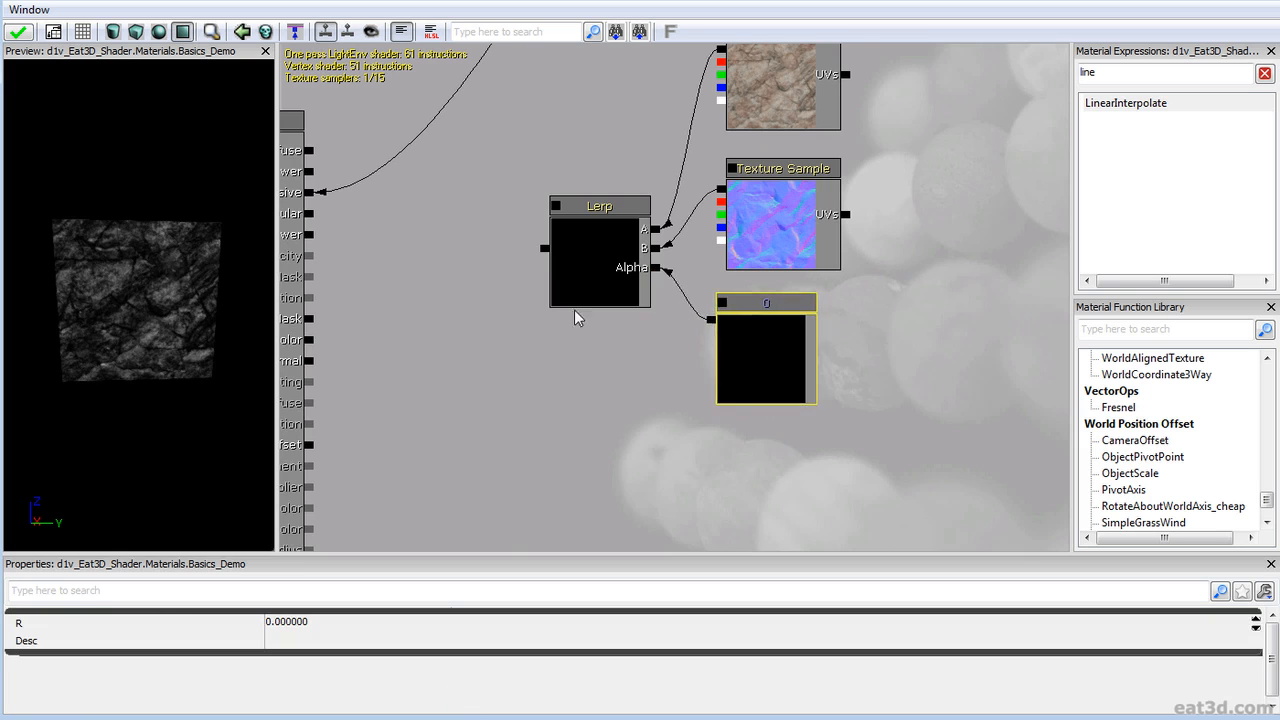
# - Connect Lerp's output to the material's Emissive input and view the result in the preview
pyautogui.moveTo(575, 317); pyautogui.dragTo(779, 366)
pyautogui.moveTo(749, 296); pyautogui.dragTo(515, 241)
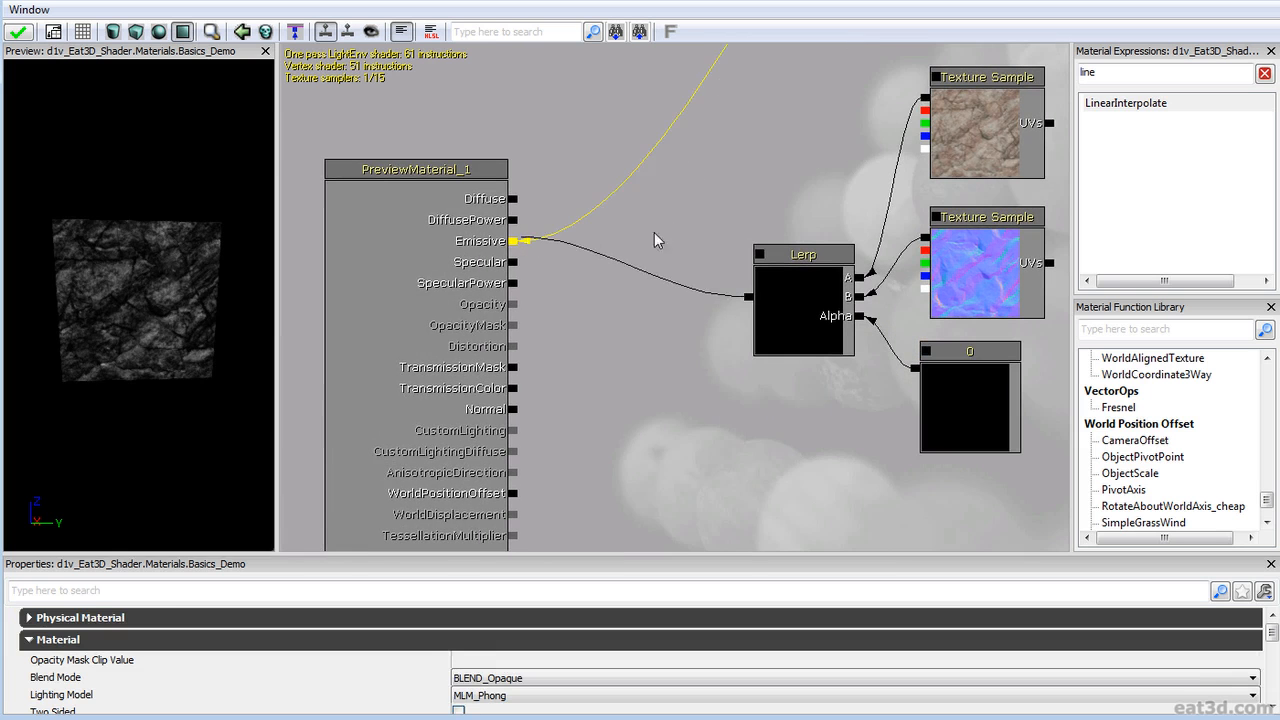
pyautogui.moveTo(136, 355)
pyautogui.mouseDown(button='right')
pyautogui.moveTo(136, 385)
pyautogui.moveTo(136, 370)
pyautogui.mouseUp(button='right')
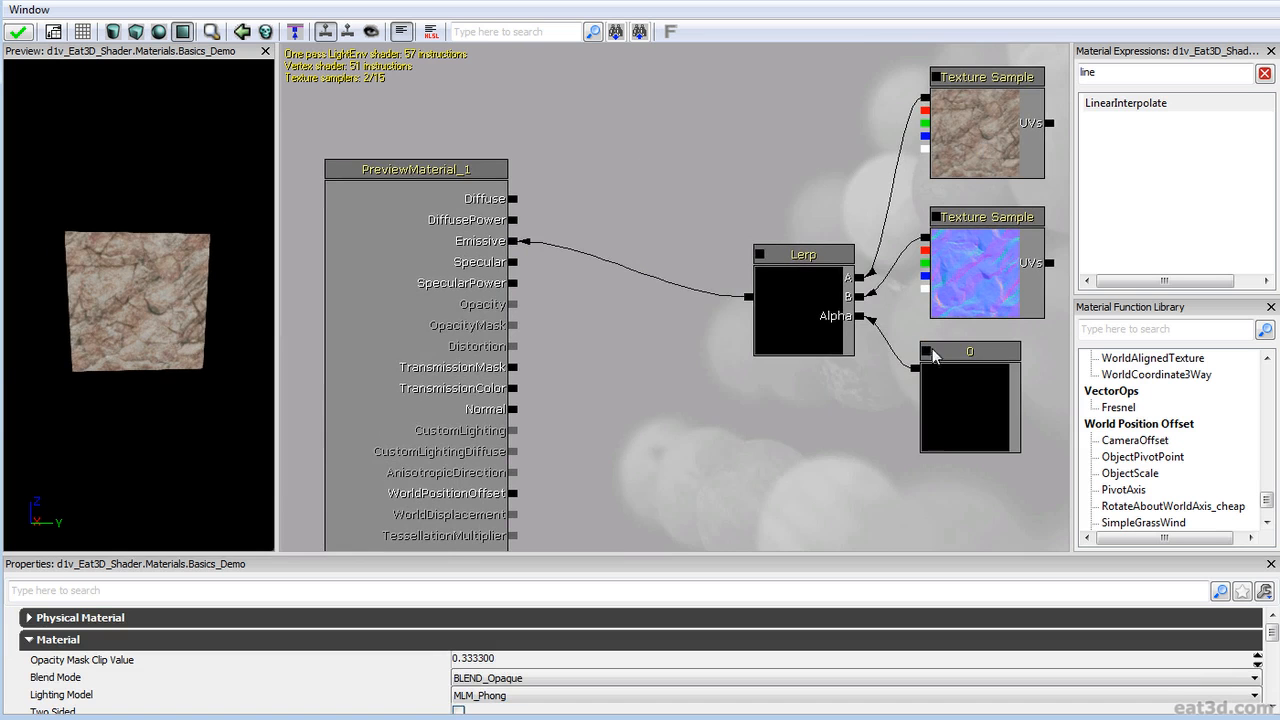
# - Review the two Texture Samples feeding Lerp and align the Alpha Constant beneath them
pyautogui.moveTo(932, 352); pyautogui.dragTo(766, 356)
pyautogui.click(786, 379)
pyautogui.click(786, 283)
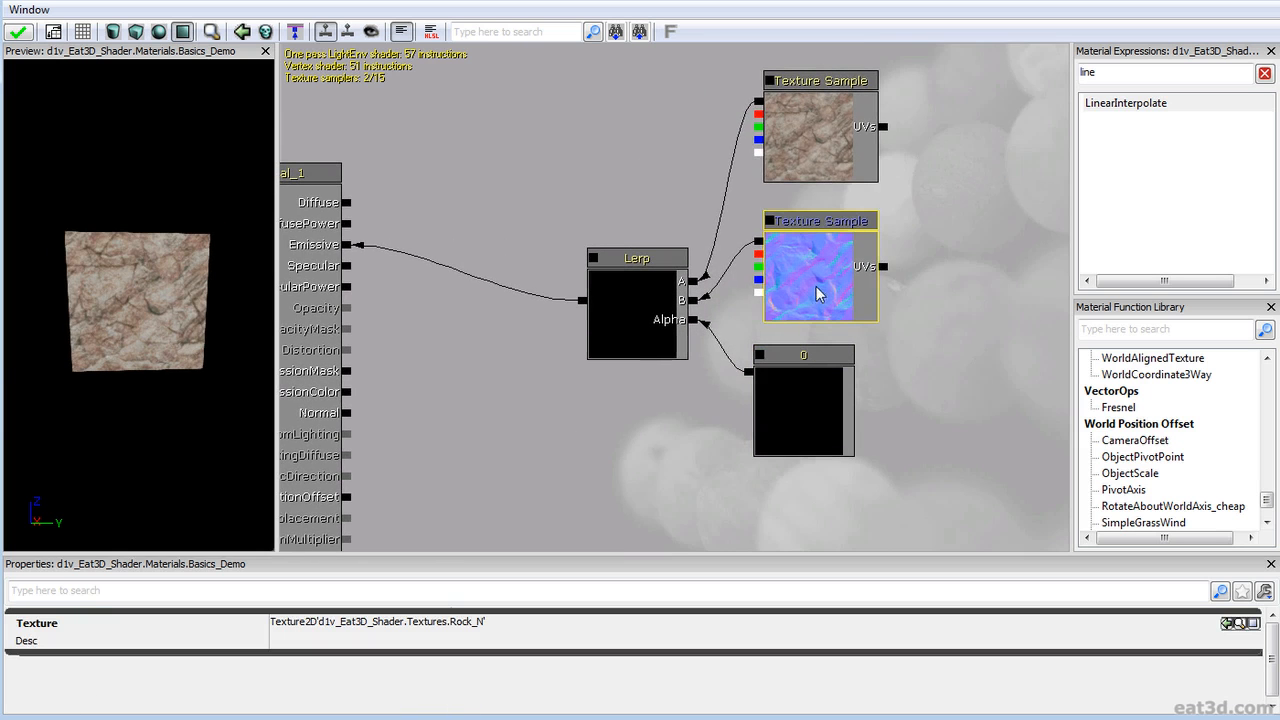
pyautogui.click(807, 162)
pyautogui.click(794, 408)
pyautogui.keyDown('ctrl'); pyautogui.moveTo(783, 379); pyautogui.dragTo(793, 380); pyautogui.keyUp('ctrl')
# - Set the Constant feeding Lerp's Alpha to 1, check the preview, and change the value to 0.5
pyautogui.click(807, 410)
pyautogui.click(306, 622)
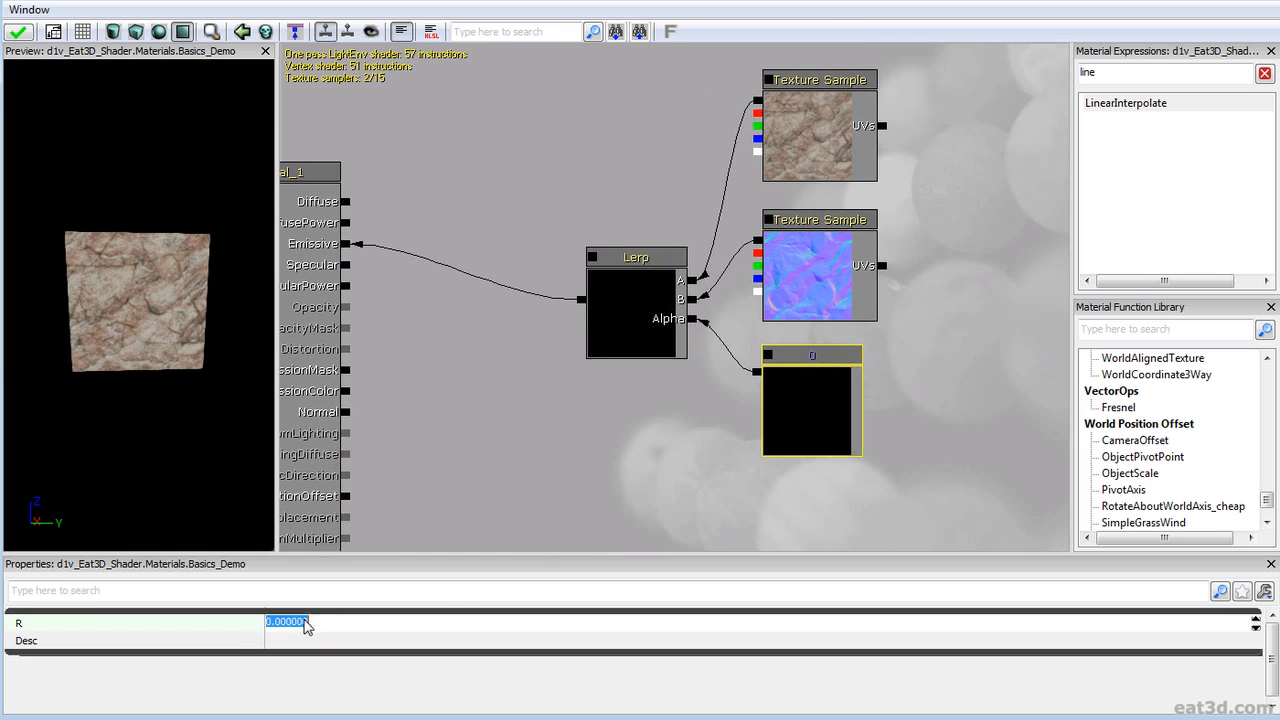
pyautogui.write('1')
pyautogui.press('Return')
pyautogui.moveTo(201, 492); pyautogui.dragTo(321, 325, button='right')
pyautogui.click(306, 623)
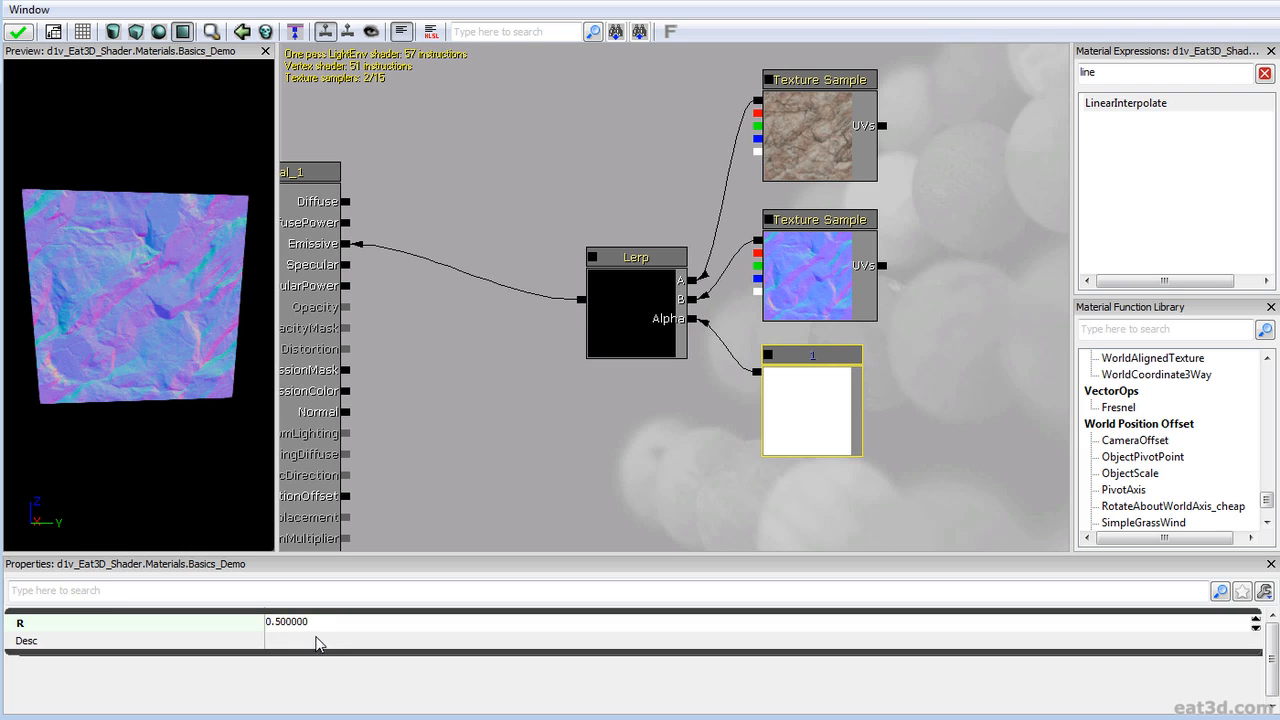
pyautogui.moveTo(61, 295); pyautogui.dragTo(147, 394, button='right')
# - Select both Texture Samples and the 0.5 Constant and move them slightly down beside Lerp
pyautogui.moveTo(838, 258); pyautogui.dragTo(728, 128)
pyautogui.keyDown('ctrl'); pyautogui.moveTo(692, 212); pyautogui.dragTo(696, 233); pyautogui.keyUp('ctrl')
pyautogui.moveTo(800, 371); pyautogui.dragTo(820, 300)
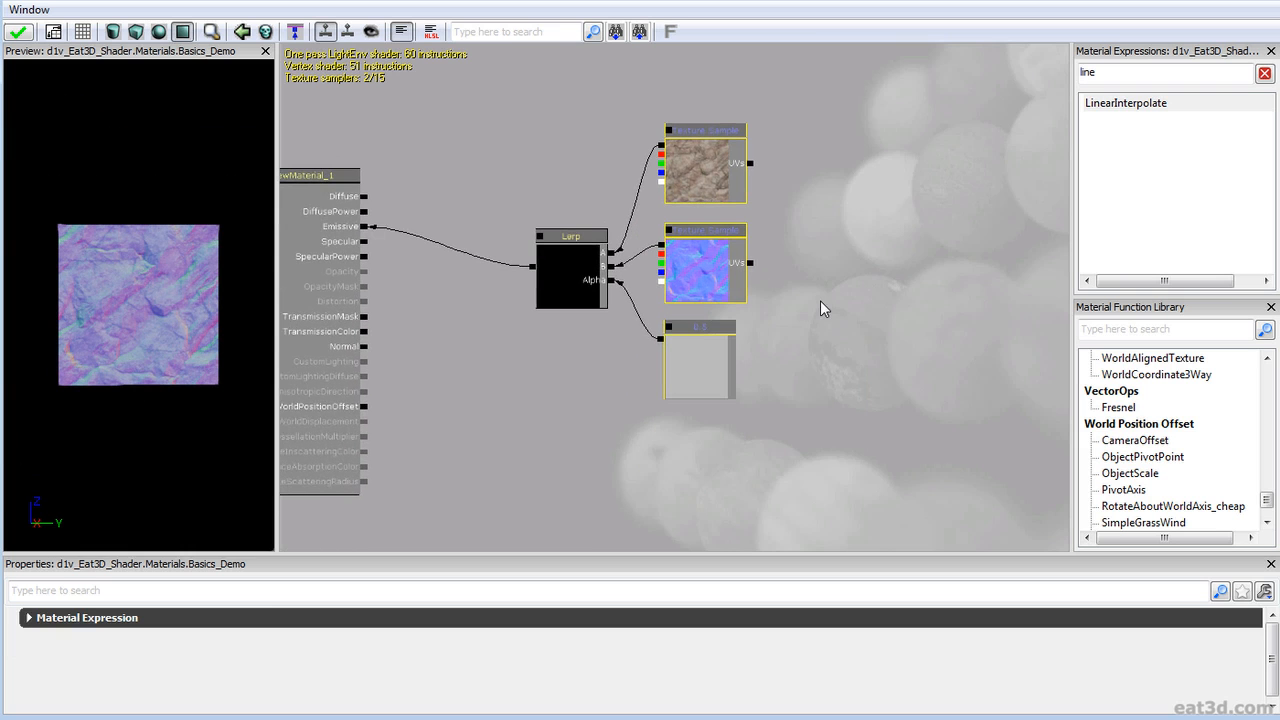
pyautogui.scroll(3, 820, 307)
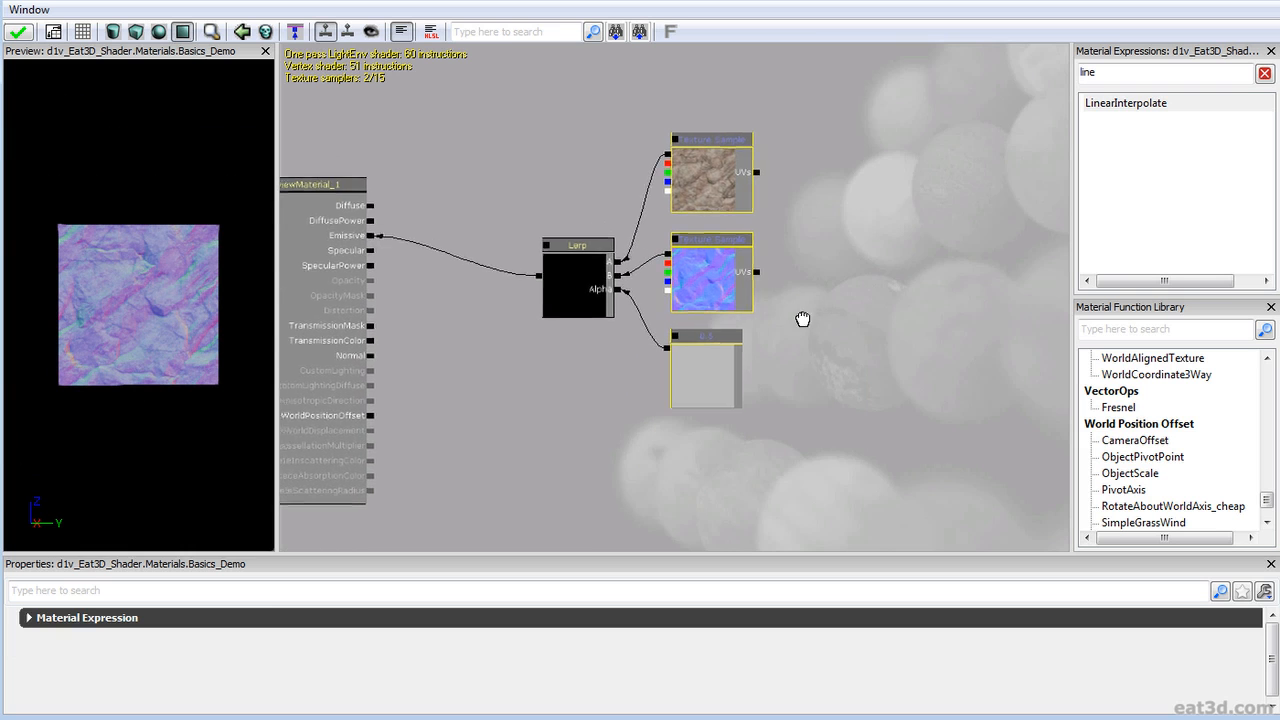
pyautogui.moveTo(826, 315); pyautogui.dragTo(861, 332)
pyautogui.scroll(-1, 862, 364)
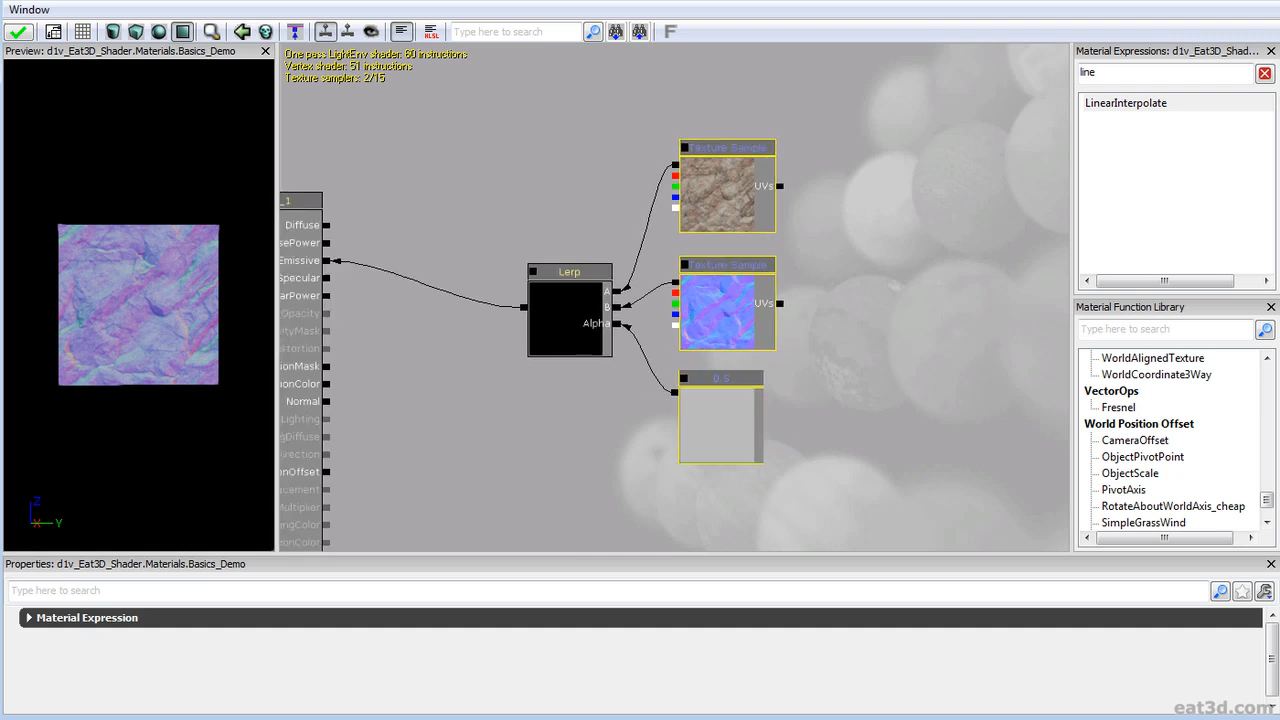
# - Duplicate the Rock_N Texture Sample and place the copy beside the 0.5 Constant
pyautogui.moveTo(773, 338); pyautogui.dragTo(757, 317)
pyautogui.click(698, 290)
pyautogui.moveTo(652, 314); pyautogui.dragTo(853, 371)
pyautogui.scroll(1, 755, 299)
pyautogui.hotkey('ctrl', 'w')
pyautogui.moveTo(853, 371); pyautogui.dragTo(802, 325)
pyautogui.click(755, 205)
pyautogui.click(799, 342)
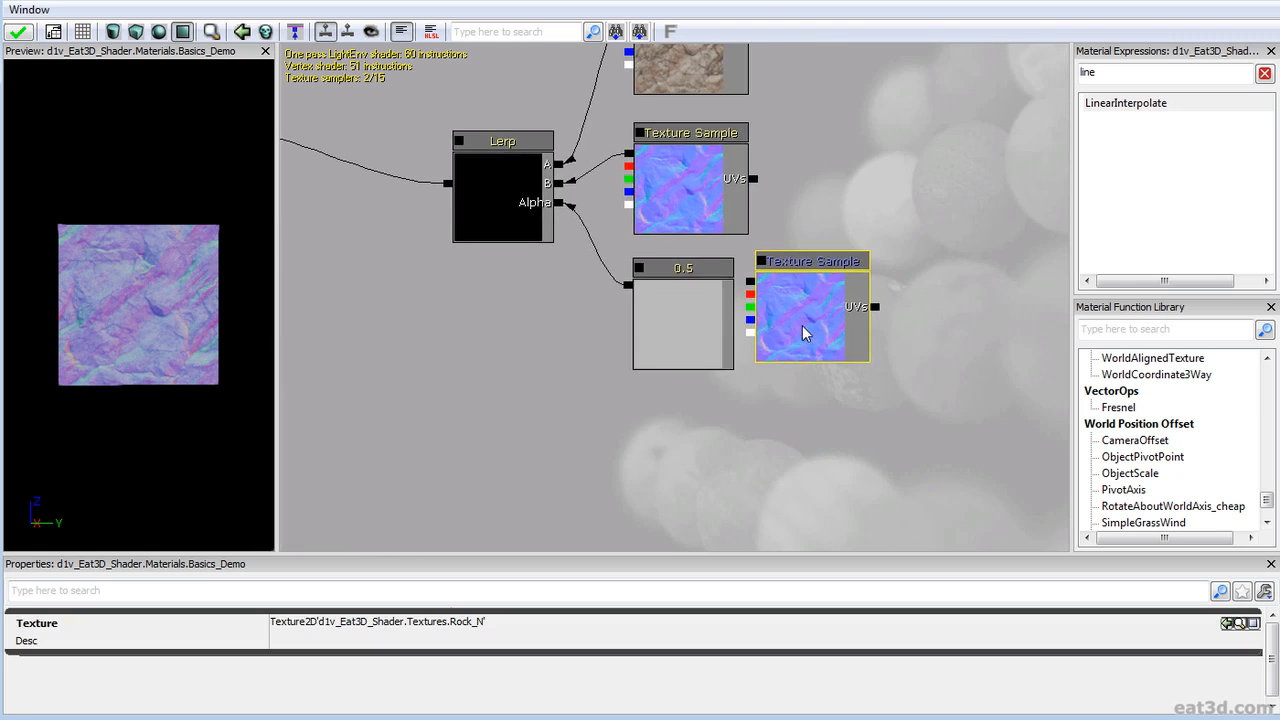
# - Duplicate the green two-component Constant (0,1) and move the copy next to the Rock_N Texture Sample near Lerp
pyautogui.click(720, 301)
pyautogui.scroll(-1, 806, 254)
pyautogui.moveTo(806, 254); pyautogui.dragTo(780, 363)
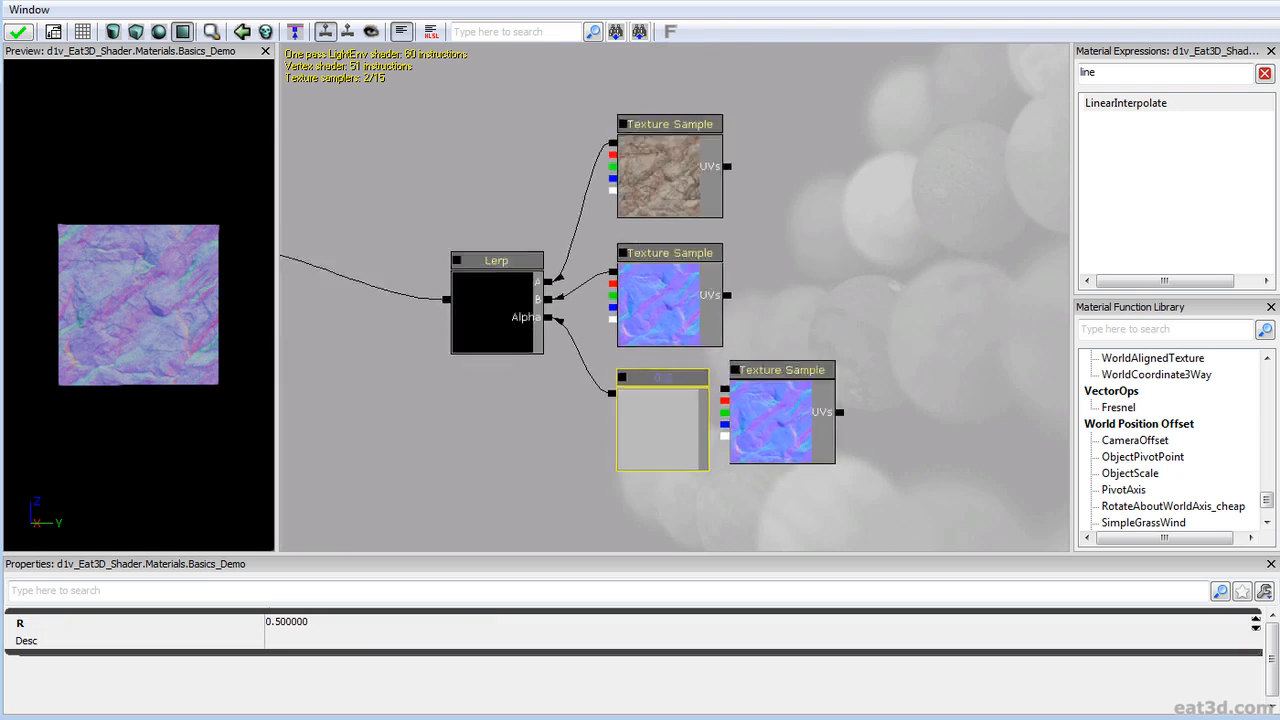
pyautogui.scroll(-3, 694, 410)
pyautogui.moveTo(694, 410); pyautogui.dragTo(700, 520)
pyautogui.click(873, 190)
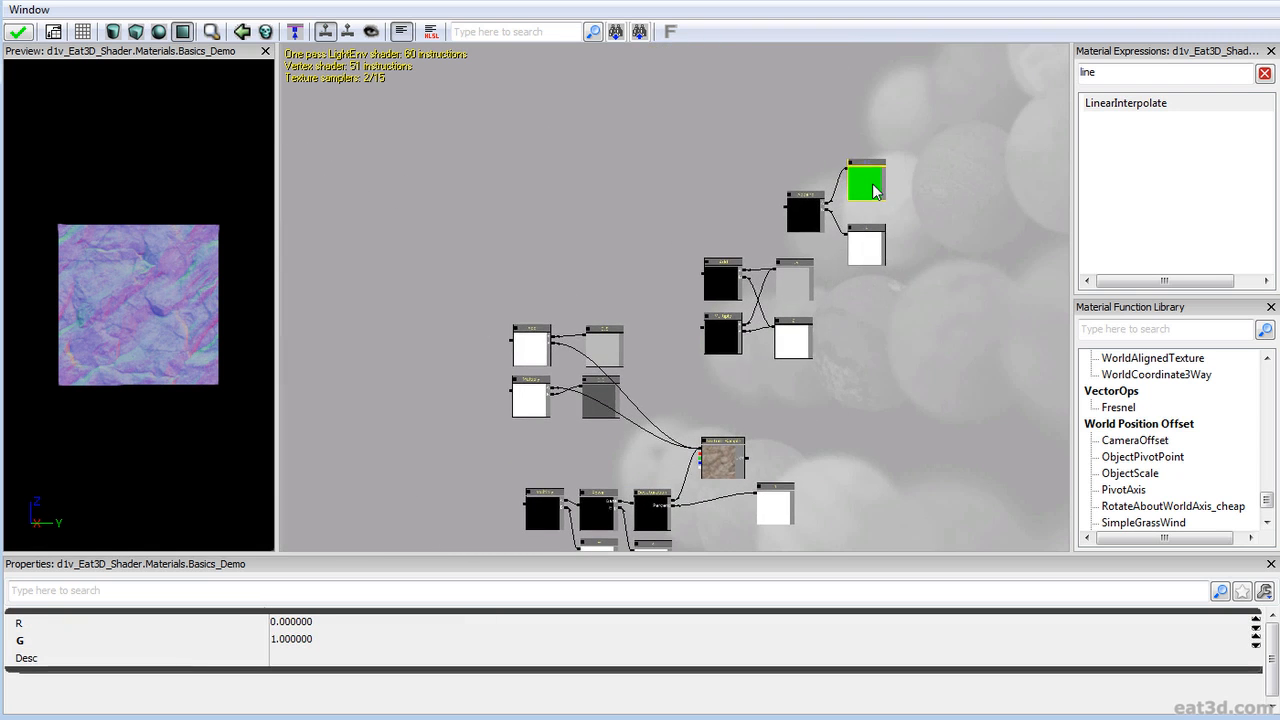
pyautogui.hotkey('ctrl', 'w')
pyautogui.keyDown('ctrl'); pyautogui.moveTo(873, 190); pyautogui.dragTo(727, 540); pyautogui.keyUp('ctrl')
pyautogui.moveTo(697, 434); pyautogui.dragTo(826, 151)
pyautogui.moveTo(823, 326); pyautogui.dragTo(702, 354)
pyautogui.moveTo(688, 463); pyautogui.dragTo(768, 358)
pyautogui.scroll(4, 768, 358)
# - Connect the green 0,1 Constant to Lerp's B input in place of the Rock_N Texture Sample and inspect the nodes
pyautogui.keyDown('ctrl'); pyautogui.moveTo(844, 236); pyautogui.dragTo(676, 211); pyautogui.keyUp('ctrl')
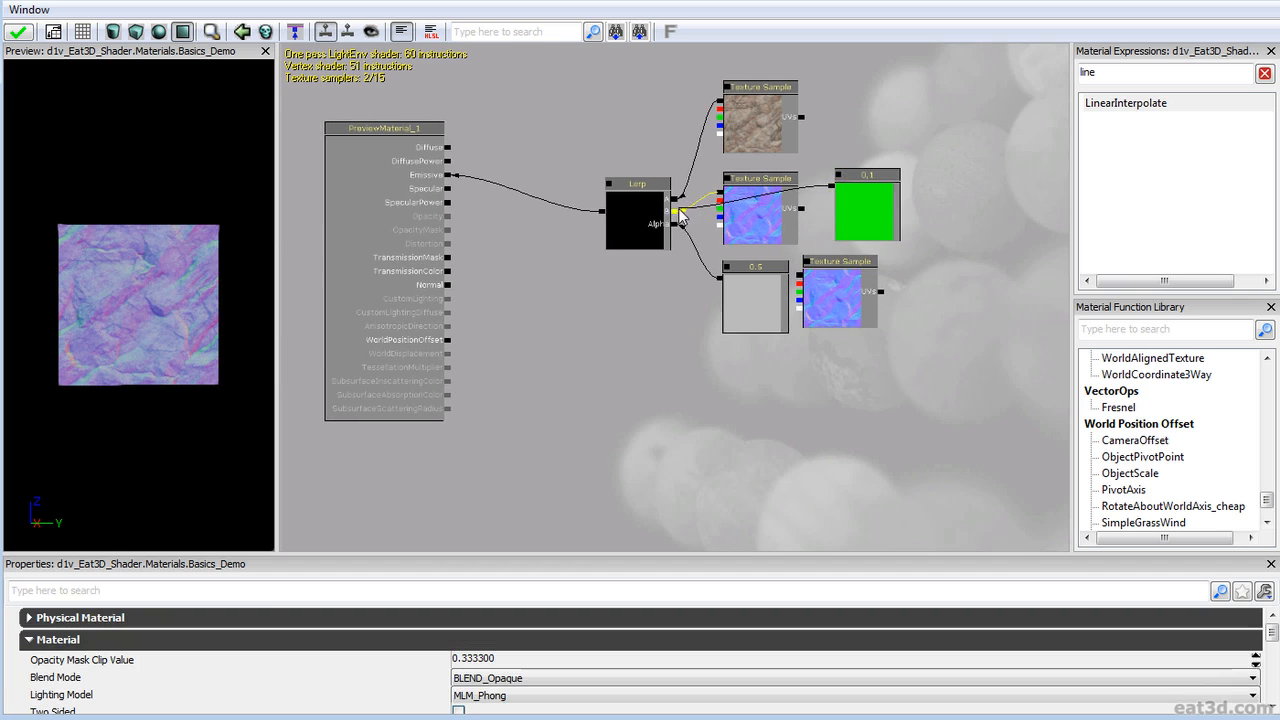
pyautogui.moveTo(815, 277); pyautogui.dragTo(699, 375)
pyautogui.scroll(4, 703, 405)
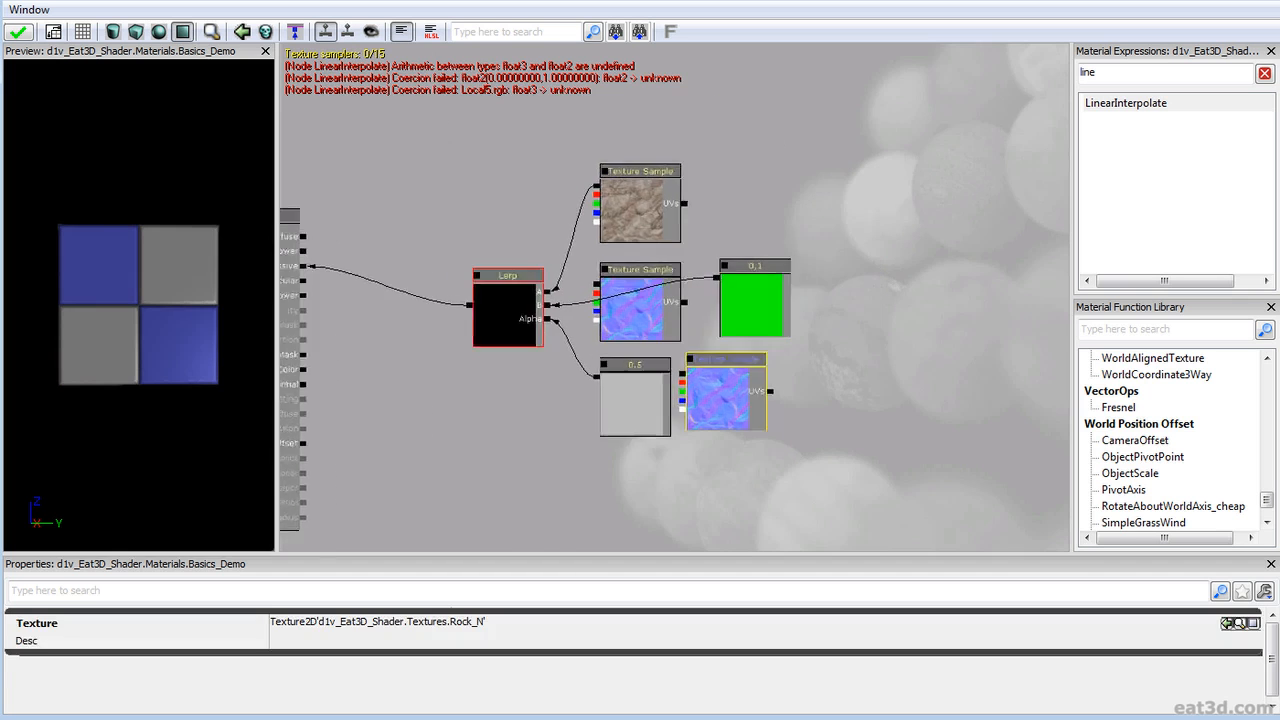
pyautogui.click(757, 311)
pyautogui.moveTo(740, 312); pyautogui.dragTo(811, 290)
pyautogui.click(660, 172)
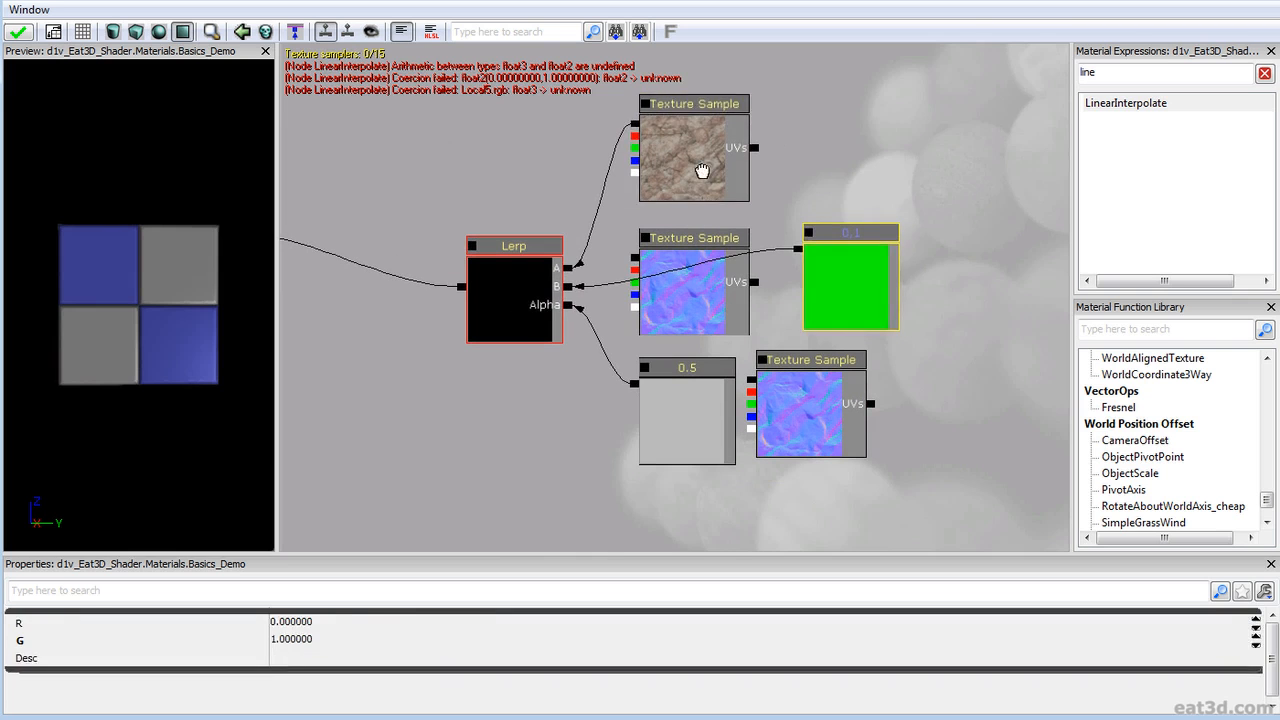
# - Check the Rock_D Texture Sample and reposition the green 0,1 Constant beside the Rock_N Texture Sample
pyautogui.click(838, 283)
pyautogui.moveTo(833, 283); pyautogui.dragTo(898, 226)
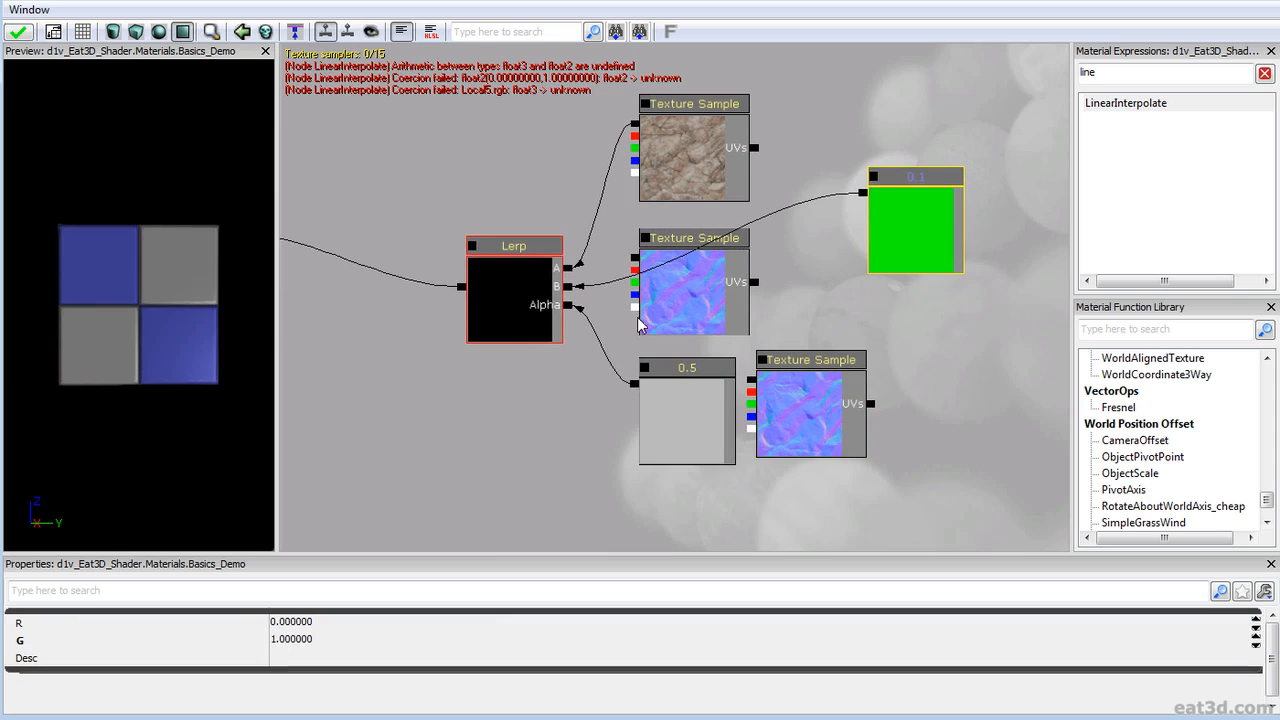
pyautogui.moveTo(537, 308); pyautogui.dragTo(590, 311)
pyautogui.click(733, 162)
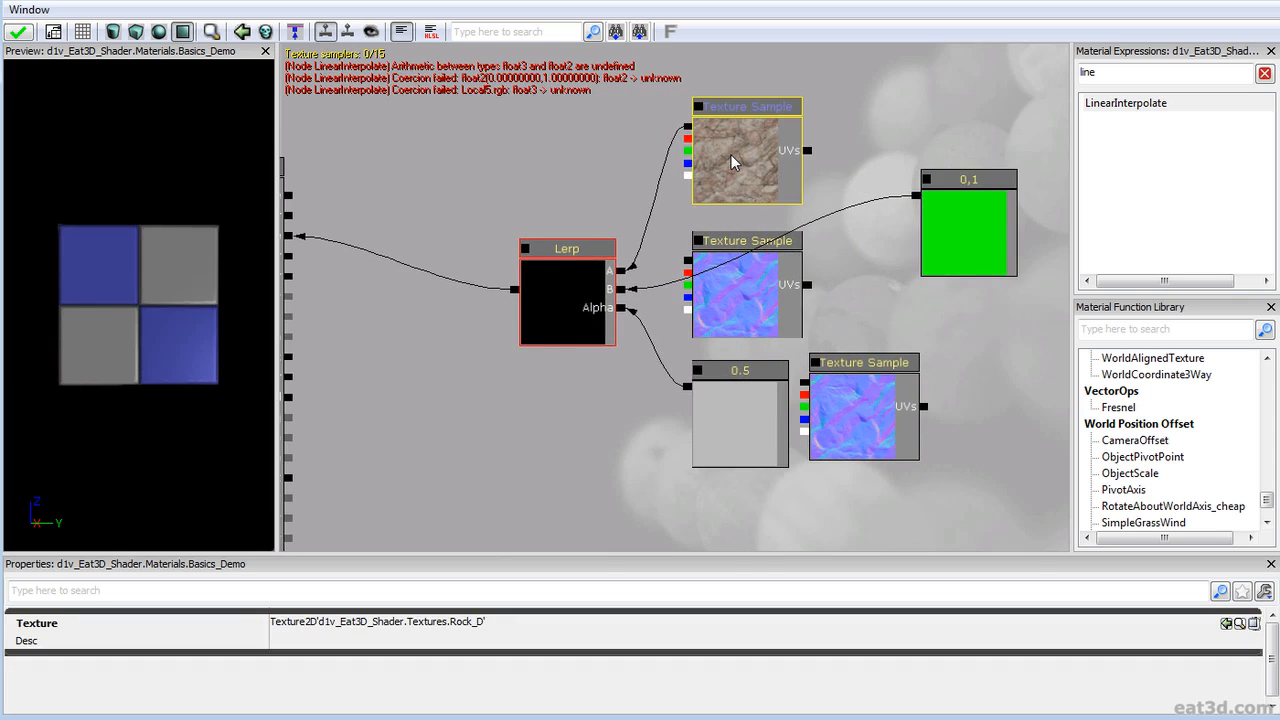
pyautogui.moveTo(971, 210); pyautogui.dragTo(796, 293)
pyautogui.click(888, 243)
# - Select the 0.5 Constant and the duplicated Texture Sample and move both slightly down
pyautogui.moveTo(822, 428); pyautogui.dragTo(798, 376)
pyautogui.keyDown('ctrl'); pyautogui.keyDown('alt'); pyautogui.moveTo(631, 474); pyautogui.dragTo(830, 372); pyautogui.keyUp('alt'); pyautogui.keyUp('ctrl')
pyautogui.keyDown('ctrl'); pyautogui.moveTo(834, 373); pyautogui.dragTo(836, 397); pyautogui.keyUp('ctrl')
pyautogui.click(898, 370)
# - Space the duplicated Texture Sample further from the 0.5 Constant and shift the green 0,1 Constant slightly down
pyautogui.click(723, 276)
pyautogui.click(780, 354)
pyautogui.keyDown('ctrl'); pyautogui.moveTo(782, 350); pyautogui.dragTo(809, 358); pyautogui.keyUp('ctrl')
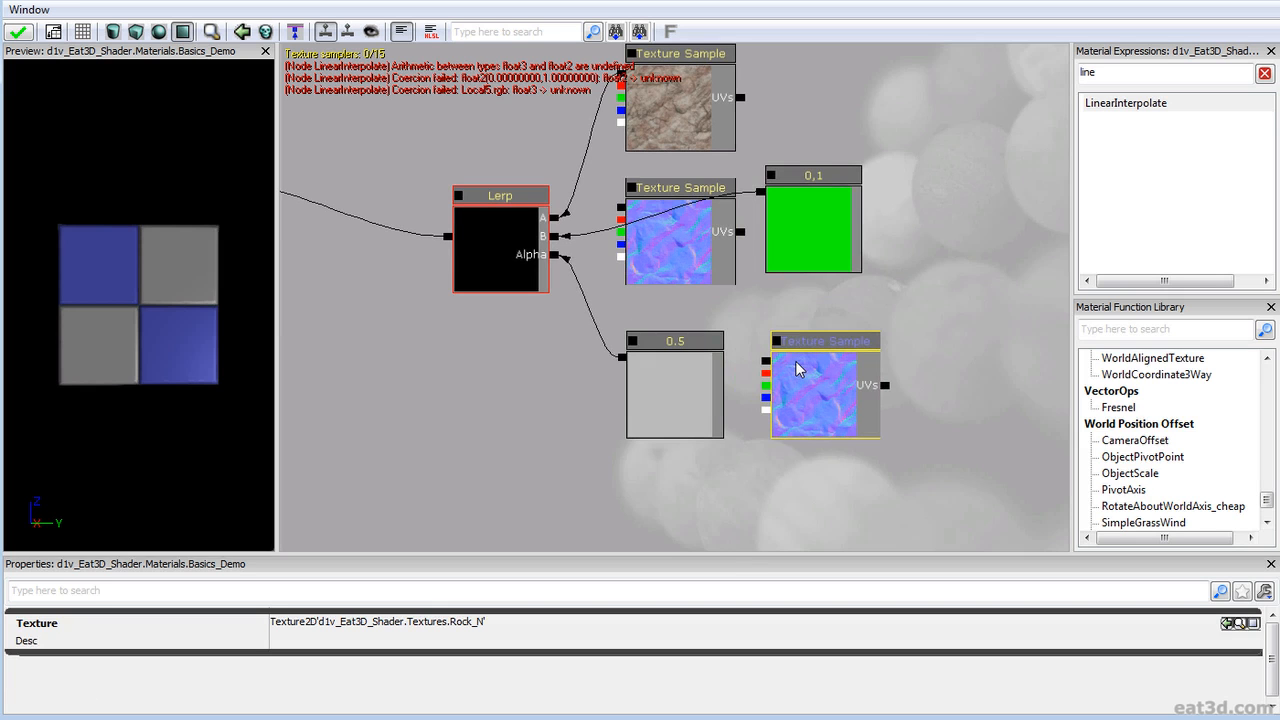
pyautogui.click(826, 233)
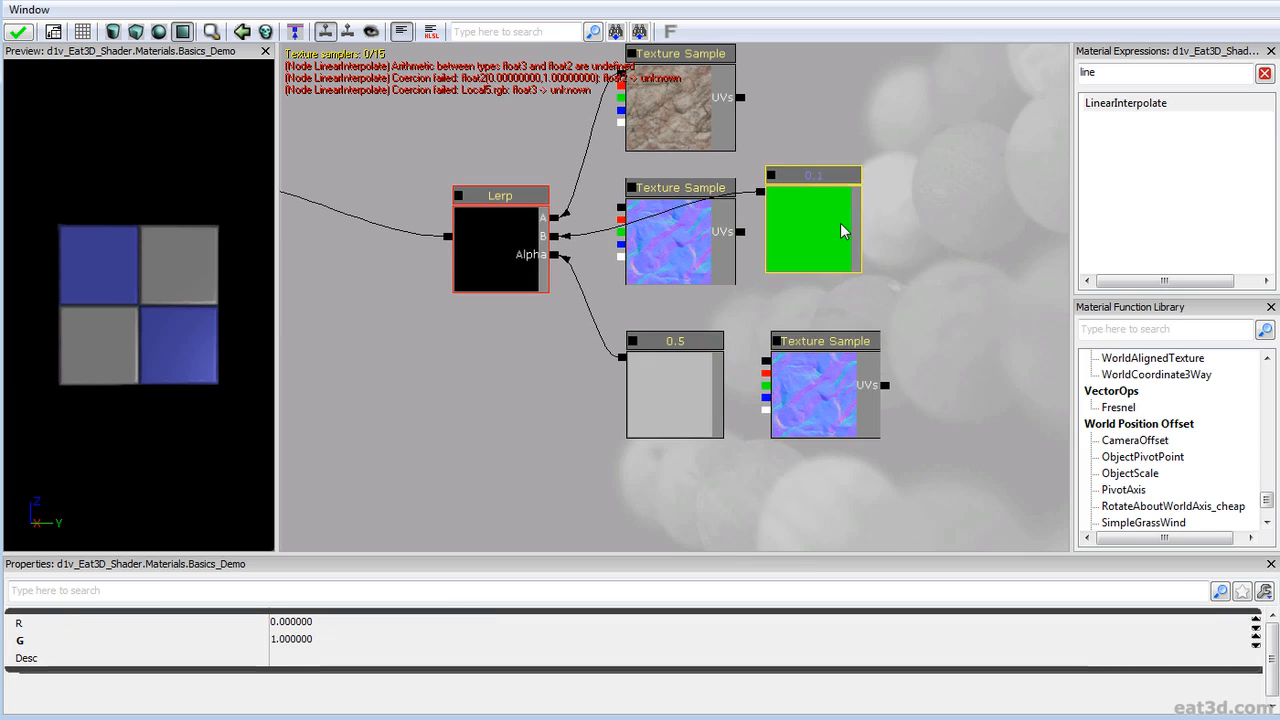
pyautogui.moveTo(800, 238); pyautogui.dragTo(819, 274)
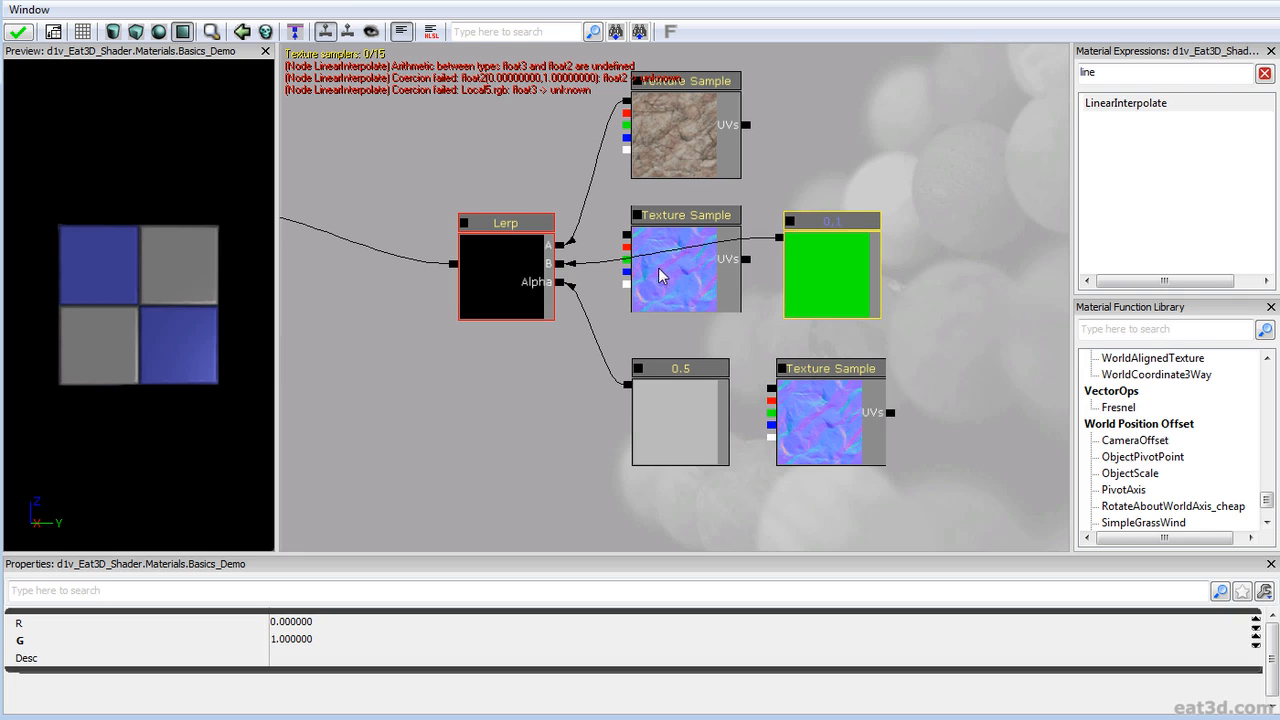
# - Add a Constant3Vector node beside the green 0,1 constant and set its G value to 1
pyautogui.doubleClick(1131, 79)
pyautogui.write('3')
pyautogui.moveTo(1125, 103); pyautogui.dragTo(937, 182)
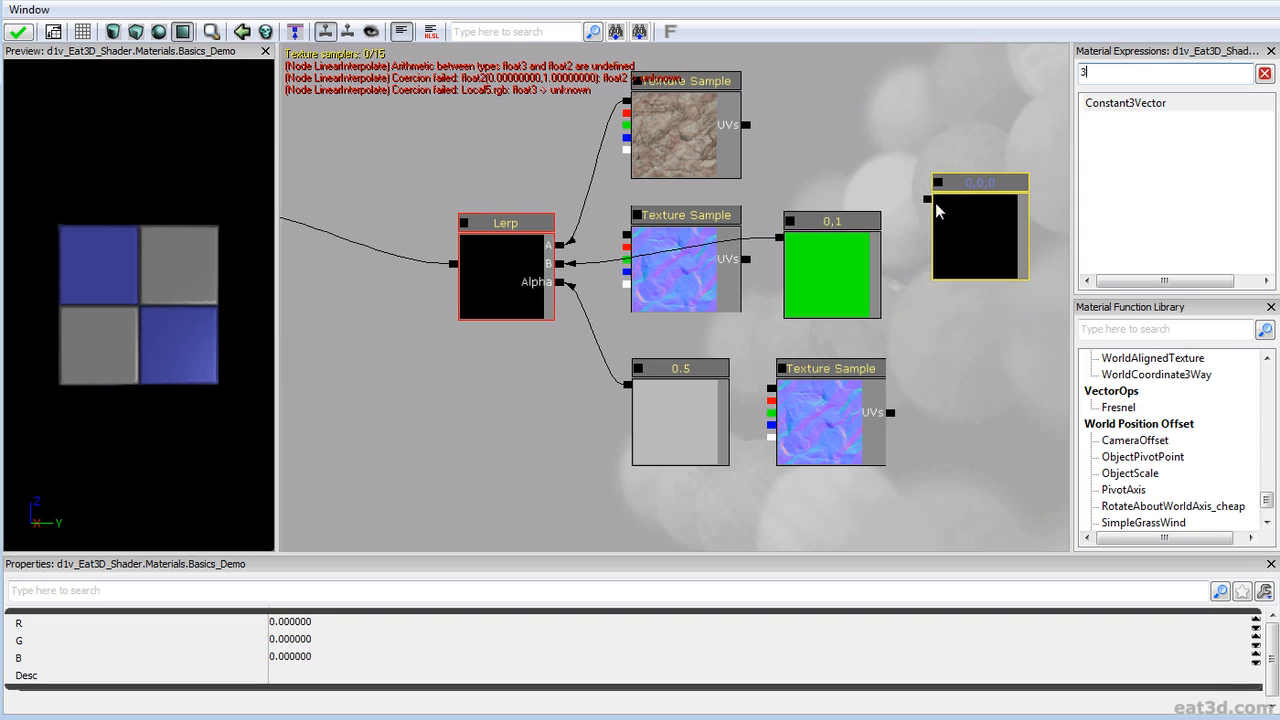
pyautogui.click(326, 640)
pyautogui.write('1')
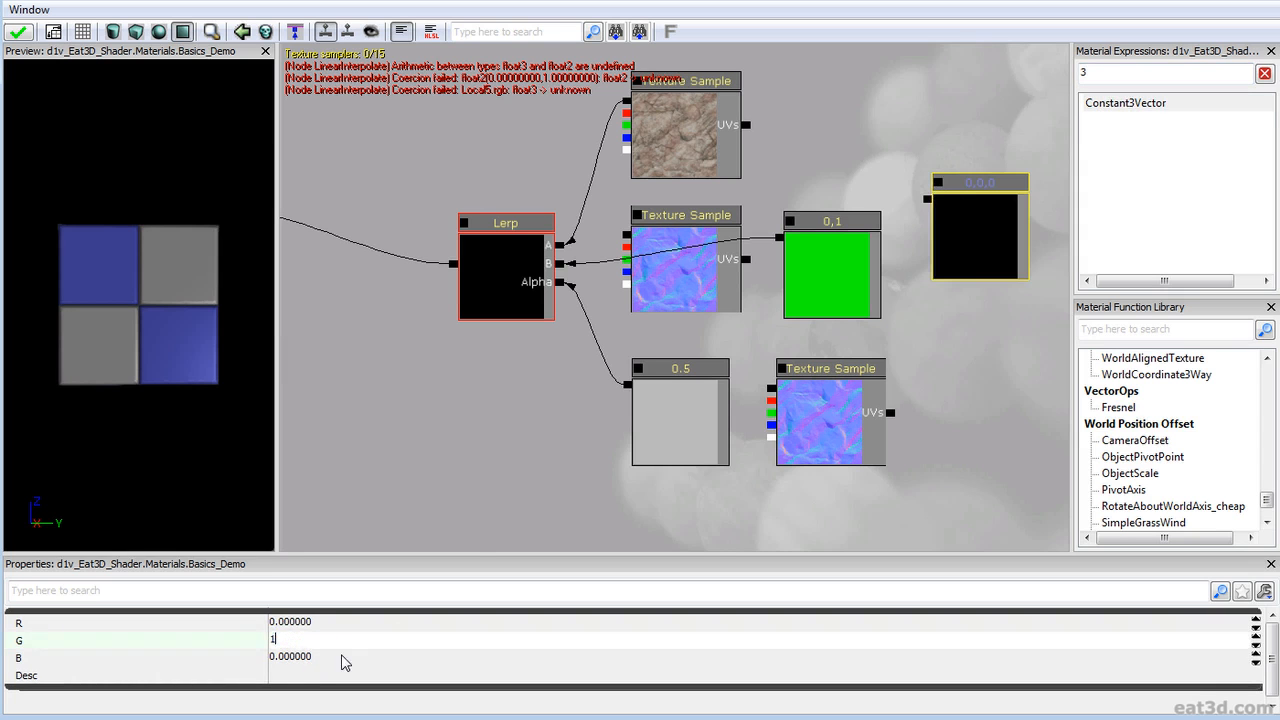
pyautogui.press('Return')
# - Connect the green 0,1,0 constant to Lerp's B input, move the 0,1 constant upward, and place the new one beside Rock_N
pyautogui.moveTo(927, 199); pyautogui.dragTo(560, 263)
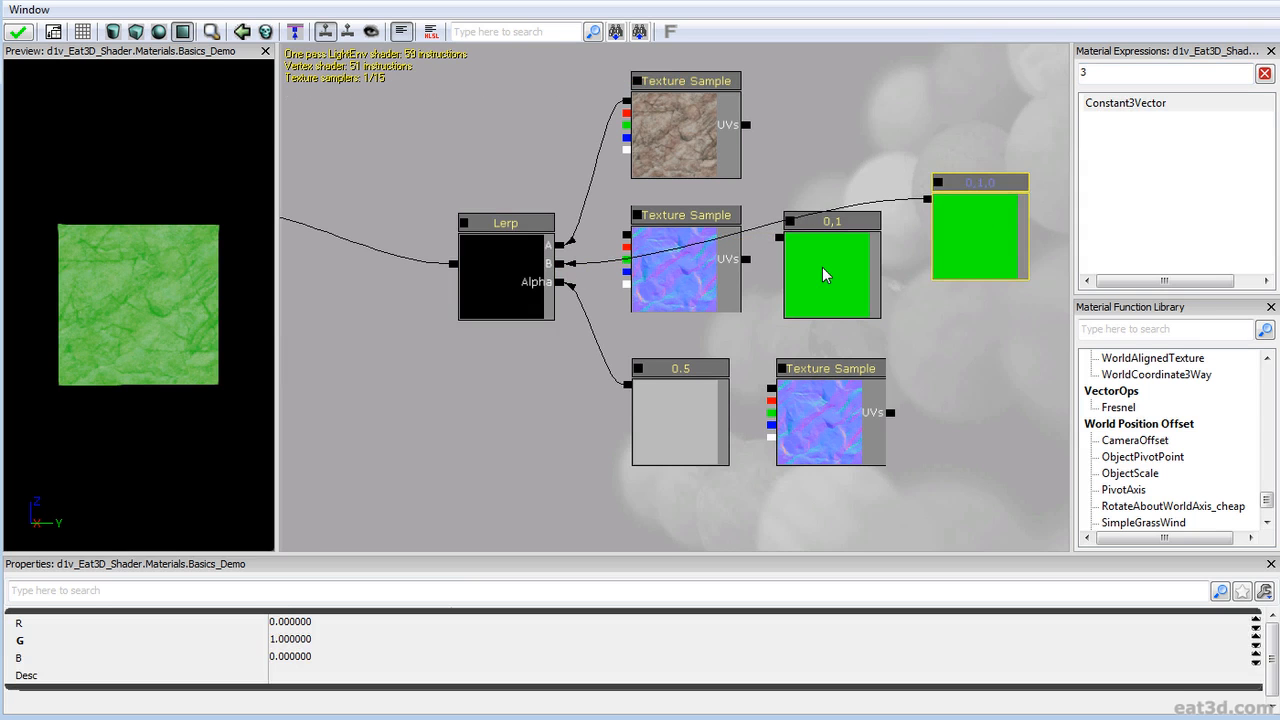
pyautogui.moveTo(826, 275); pyautogui.dragTo(902, 145)
pyautogui.moveTo(958, 221); pyautogui.dragTo(838, 279)
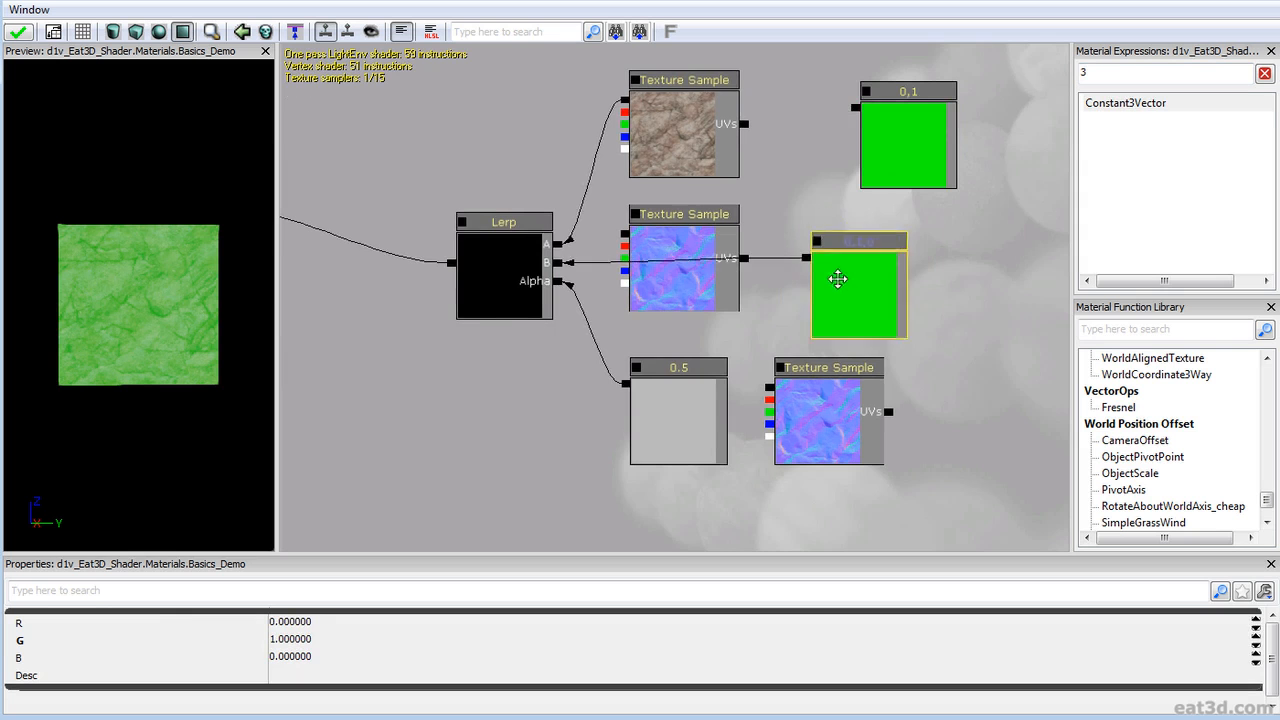
# - Connect the duplicated Texture Sample's alpha output to Lerp's Alpha input in place of the 0.5 constant and inspect the preview
pyautogui.moveTo(763, 443); pyautogui.dragTo(590, 272)
pyautogui.moveTo(154, 194); pyautogui.dragTo(154, 275, button='right')
pyautogui.moveTo(472, 275); pyautogui.dragTo(542, 298)
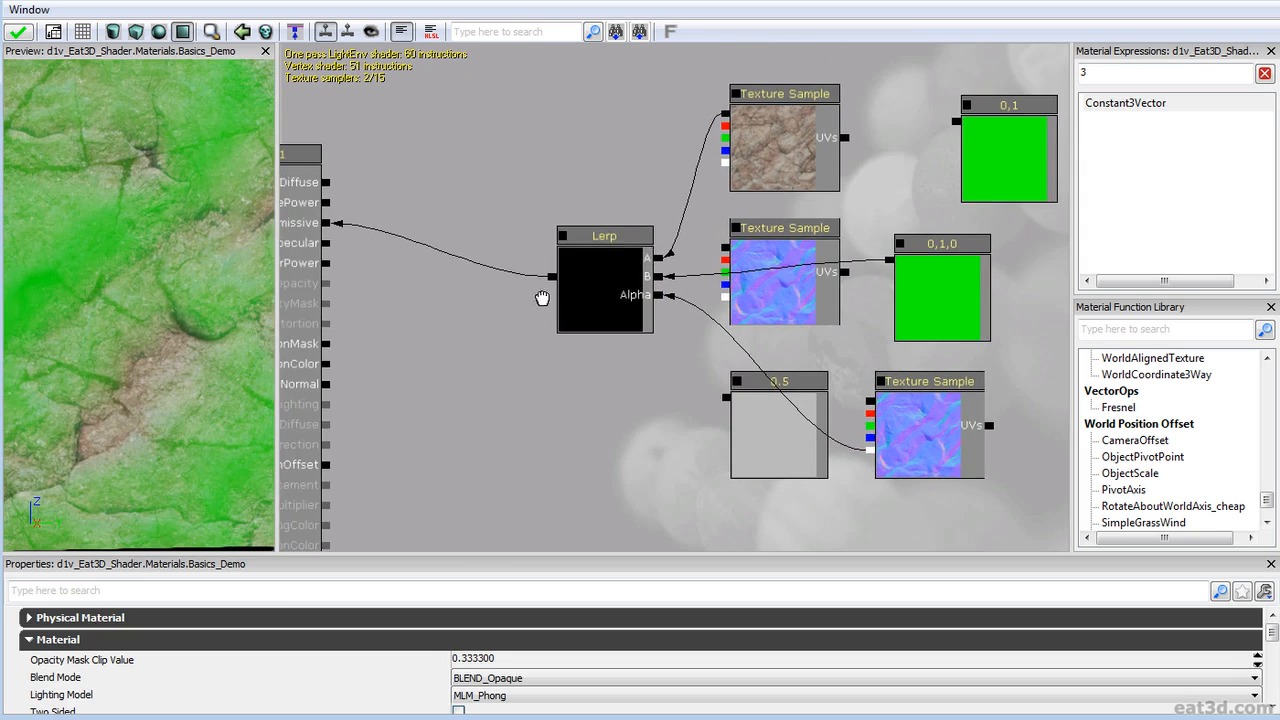
pyautogui.moveTo(150, 300); pyautogui.dragTo(125, 285)
pyautogui.moveTo(125, 285); pyautogui.dragTo(125, 225, button='right')
pyautogui.moveTo(125, 225); pyautogui.dragTo(170, 255)
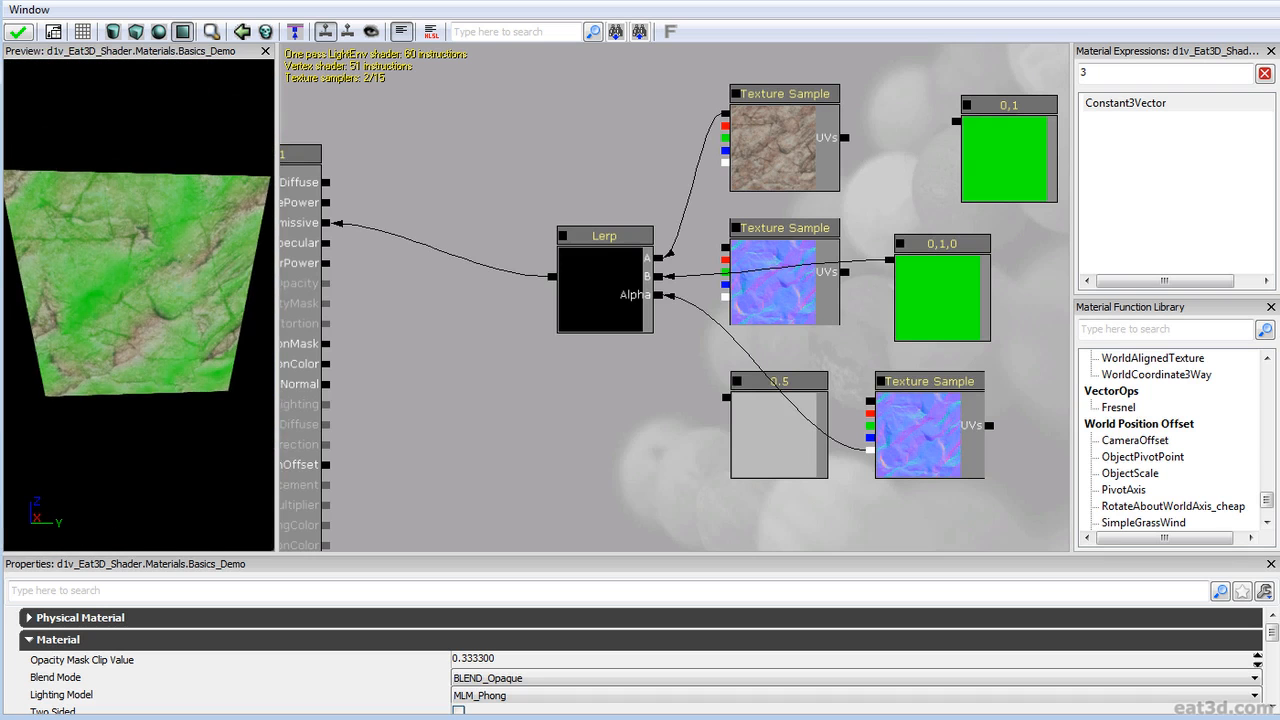
# - Swap Lerp's inputs so the 0,1,0 constant feeds A and the rock Texture Sample feeds B, and inspect the preview
pyautogui.moveTo(658, 330); pyautogui.dragTo(579, 376)
pyautogui.moveTo(106, 313)
pyautogui.mouseDown()
pyautogui.moveTo(106, 340)
pyautogui.moveTo(106, 320)
pyautogui.mouseUp()
pyautogui.moveTo(106, 320)
pyautogui.mouseDown(button='right')
pyautogui.moveTo(106, 290)
pyautogui.moveTo(106, 340)
pyautogui.mouseUp(button='right')
pyautogui.moveTo(810, 305); pyautogui.dragTo(642, 162)
pyautogui.moveTo(239, 346)
pyautogui.mouseDown(button='right')
pyautogui.moveTo(239, 300)
pyautogui.moveTo(239, 350)
pyautogui.mouseUp(button='right')
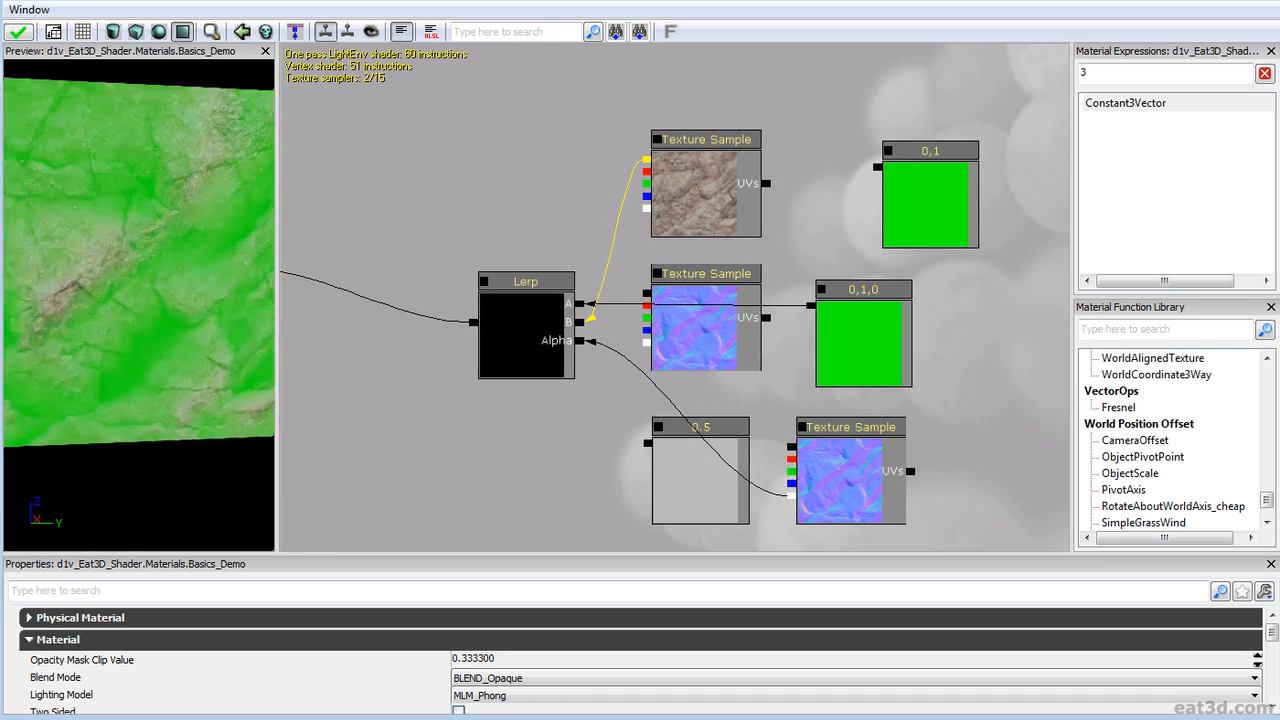
pyautogui.moveTo(113, 360); pyautogui.dragTo(113, 396, button='right')
pyautogui.moveTo(113, 396); pyautogui.dragTo(140, 430)
pyautogui.moveTo(140, 430); pyautogui.dragTo(130, 380, button='right')
pyautogui.moveTo(130, 380); pyautogui.dragTo(113, 396)
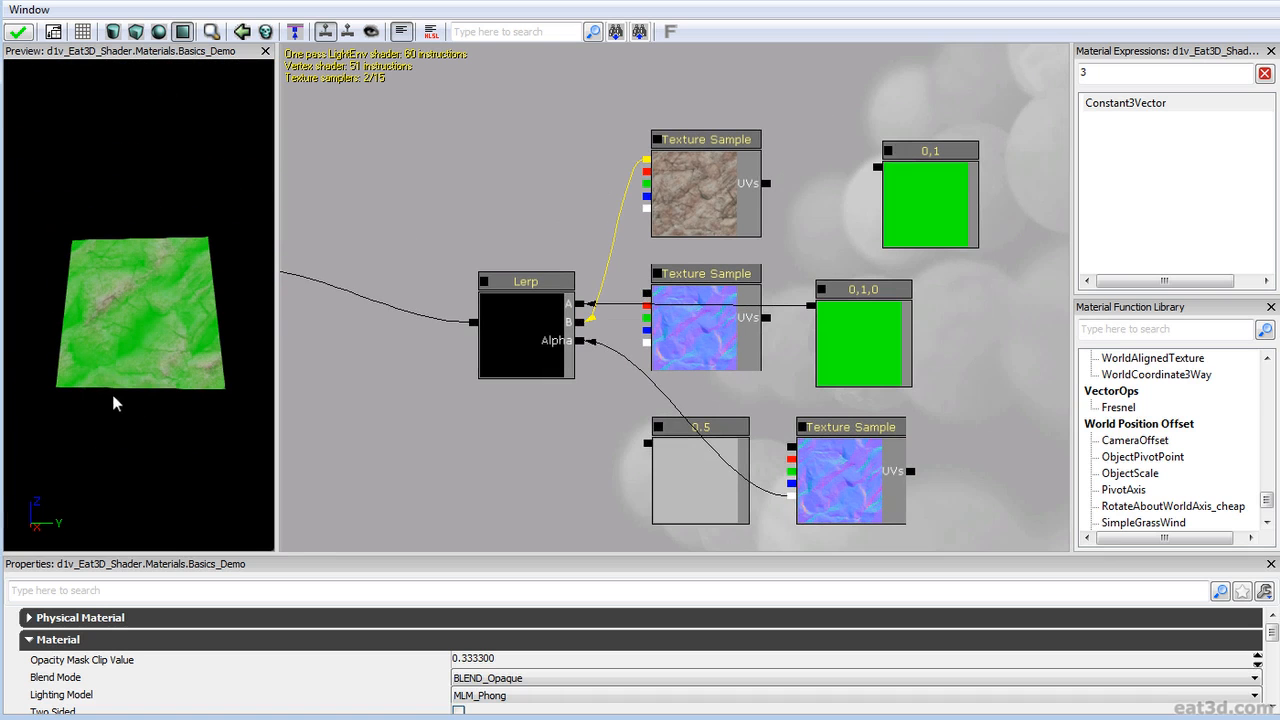
pyautogui.moveTo(578, 432); pyautogui.dragTo(575, 313)
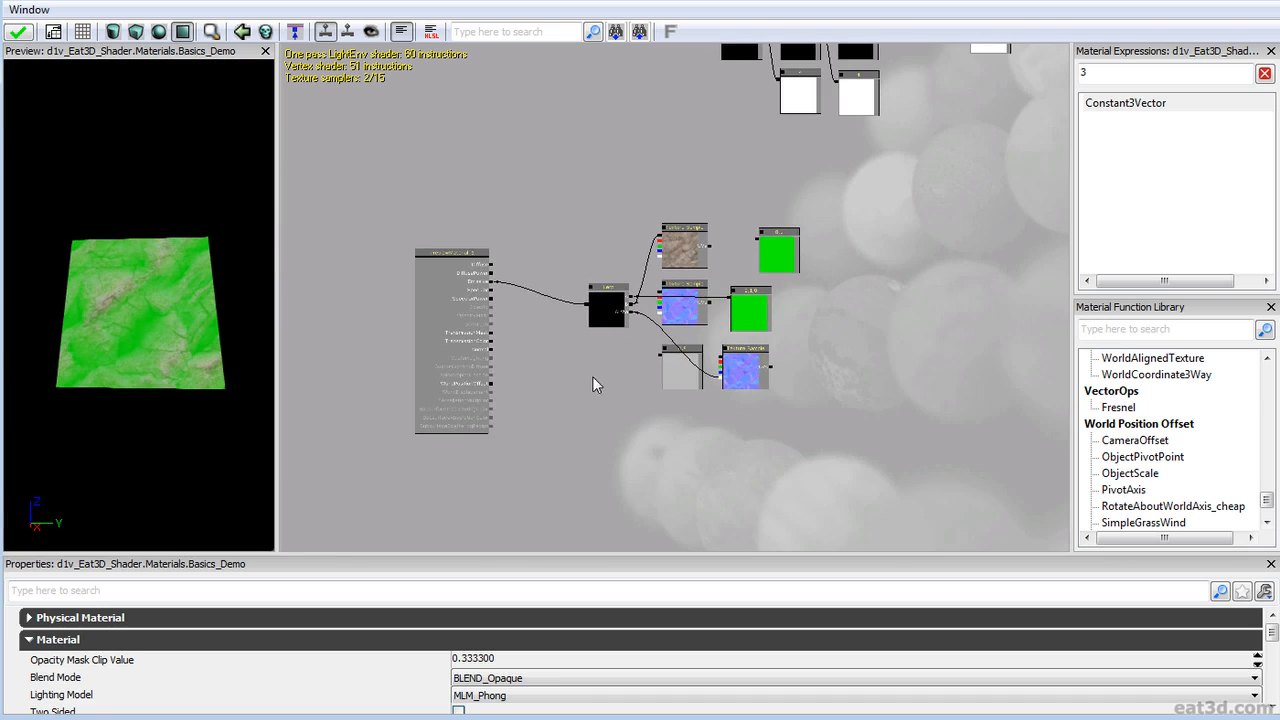
pyautogui.keyDown('ctrl'); pyautogui.keyDown('alt'); pyautogui.moveTo(641, 403); pyautogui.dragTo(785, 243); pyautogui.keyUp('alt'); pyautogui.keyUp('ctrl')
pyautogui.click(818, 438)
pyautogui.moveTo(816, 434); pyautogui.dragTo(823, 480)
pyautogui.scroll(2, 817, 490)
pyautogui.moveTo(879, 444); pyautogui.dragTo(813, 506)
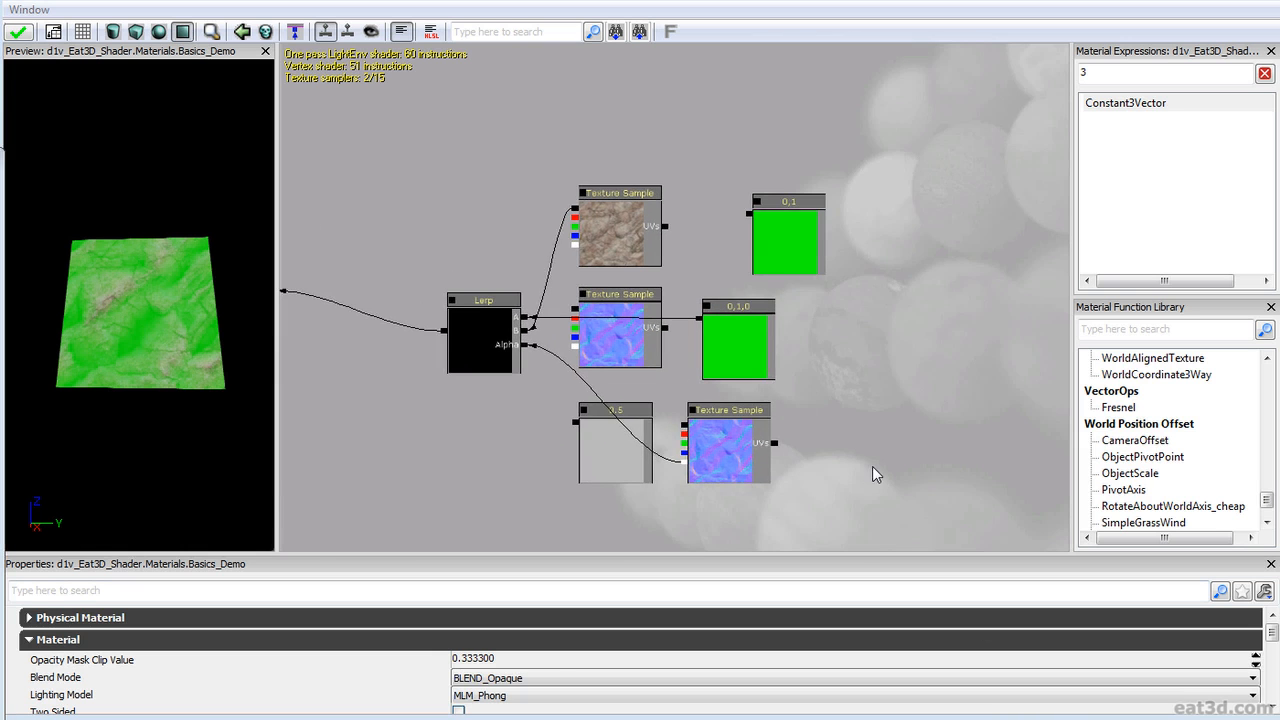
pyautogui.scroll(-2, 872, 466)
pyautogui.moveTo(877, 418); pyautogui.dragTo(878, 396)
pyautogui.scroll(-3, 878, 396)
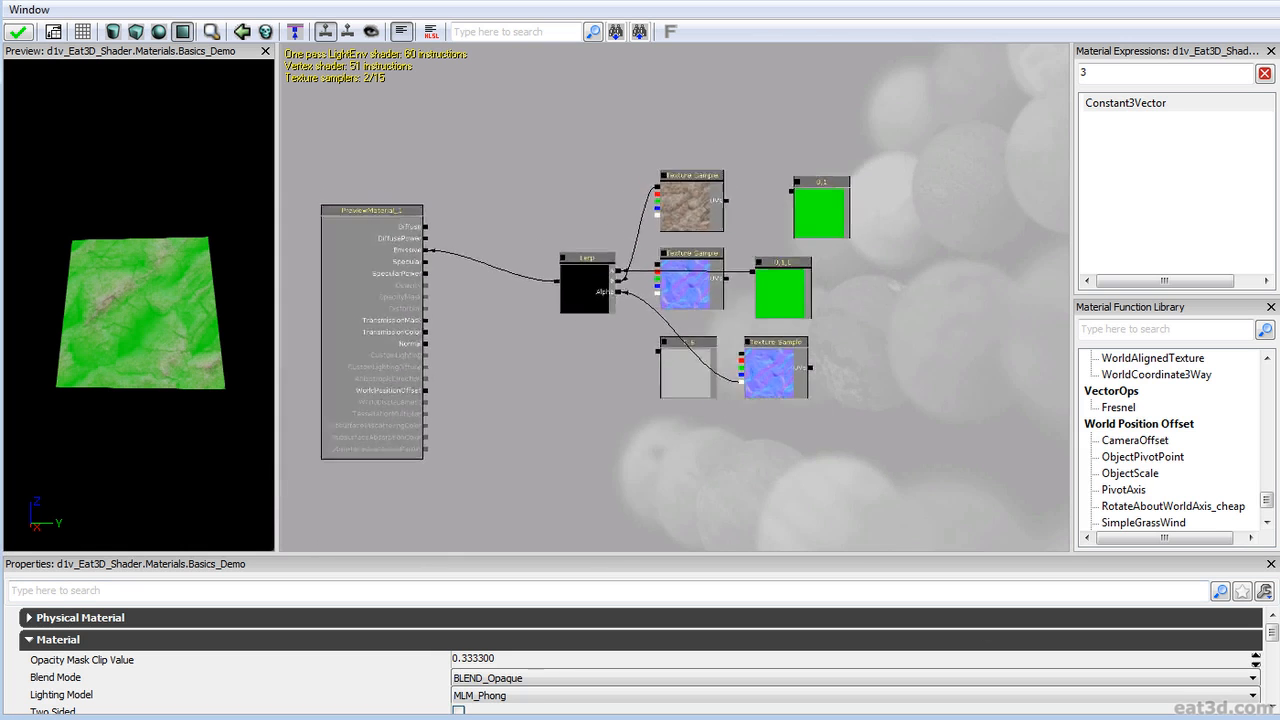
# - Select the Lerp network's nodes together and move them above the material node to free the space beside it
pyautogui.keyDown('ctrl'); pyautogui.keyDown('alt'); pyautogui.moveTo(662, 418); pyautogui.dragTo(844, 282); pyautogui.keyUp('alt'); pyautogui.keyUp('ctrl')
pyautogui.moveTo(777, 317); pyautogui.dragTo(630, 235)
pyautogui.moveTo(682, 484); pyautogui.dragTo(706, 181)
# - Search the material expressions for "dot" and add a DotProduct node beside the material node
pyautogui.press('BackSpace')
pyautogui.write('d')
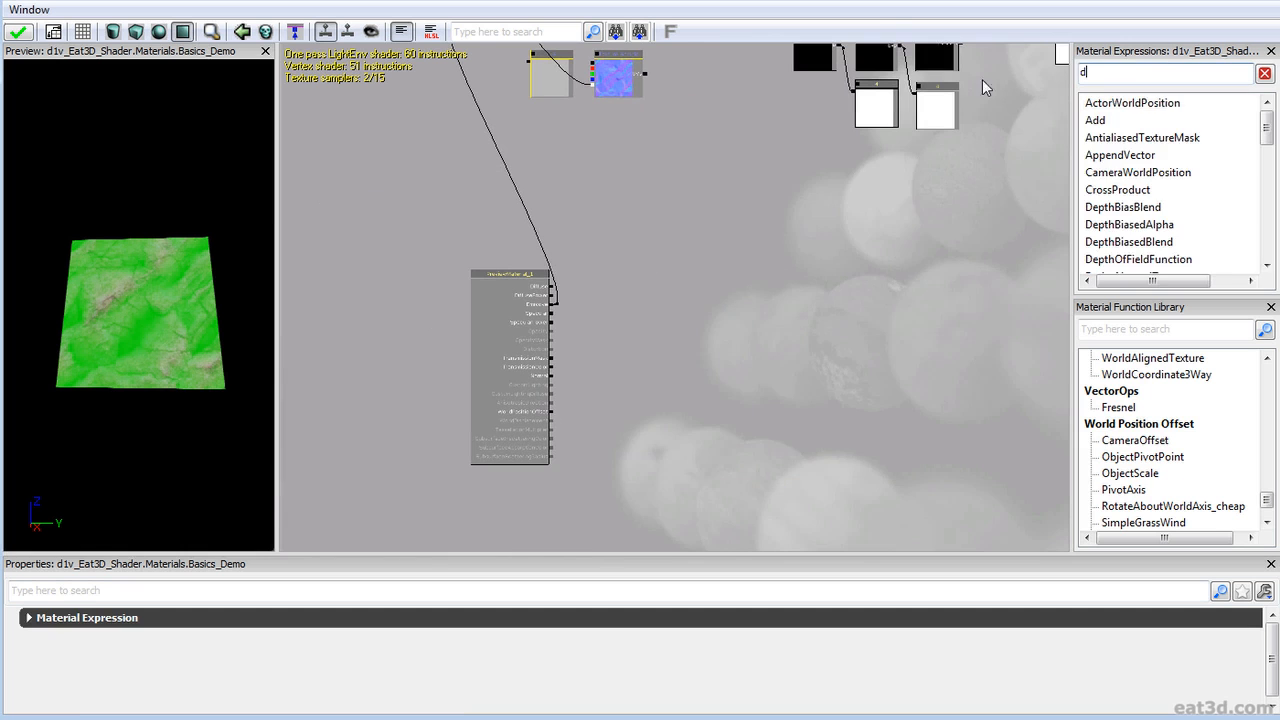
pyautogui.write('ot')
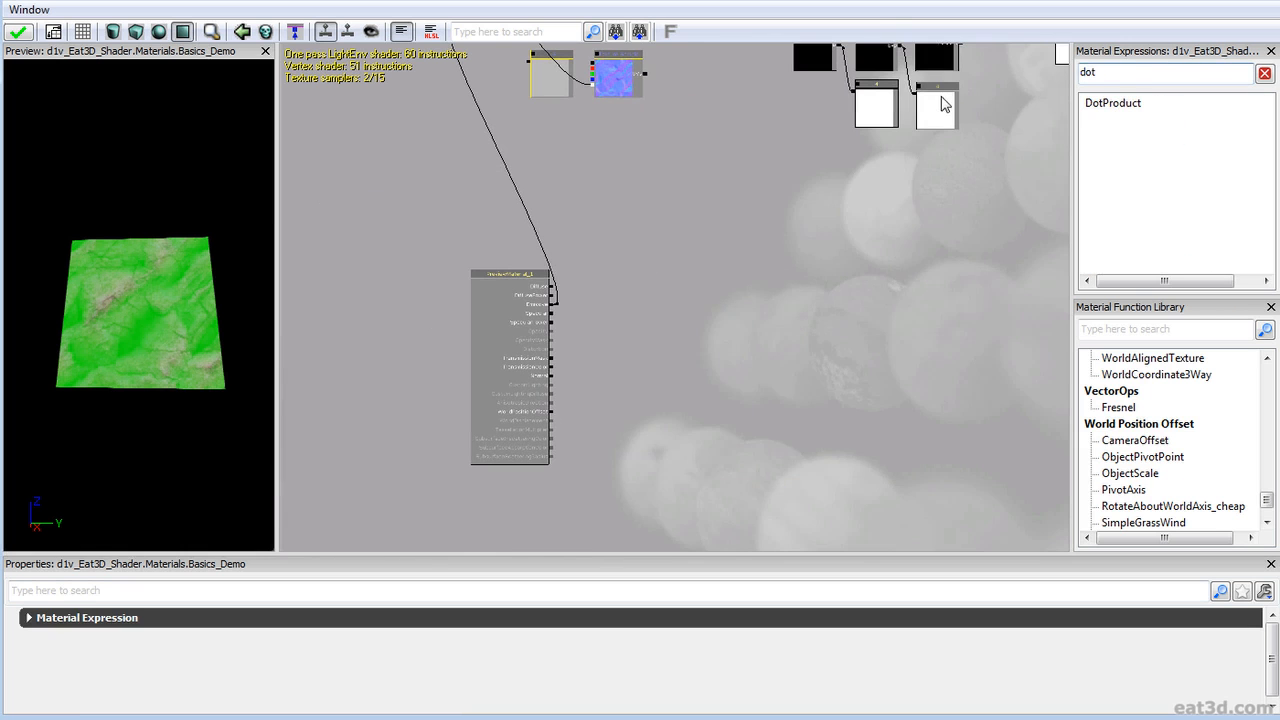
pyautogui.moveTo(1128, 104); pyautogui.dragTo(738, 258)
pyautogui.scroll(3, 760, 300)
pyautogui.moveTo(874, 246); pyautogui.dragTo(709, 375)
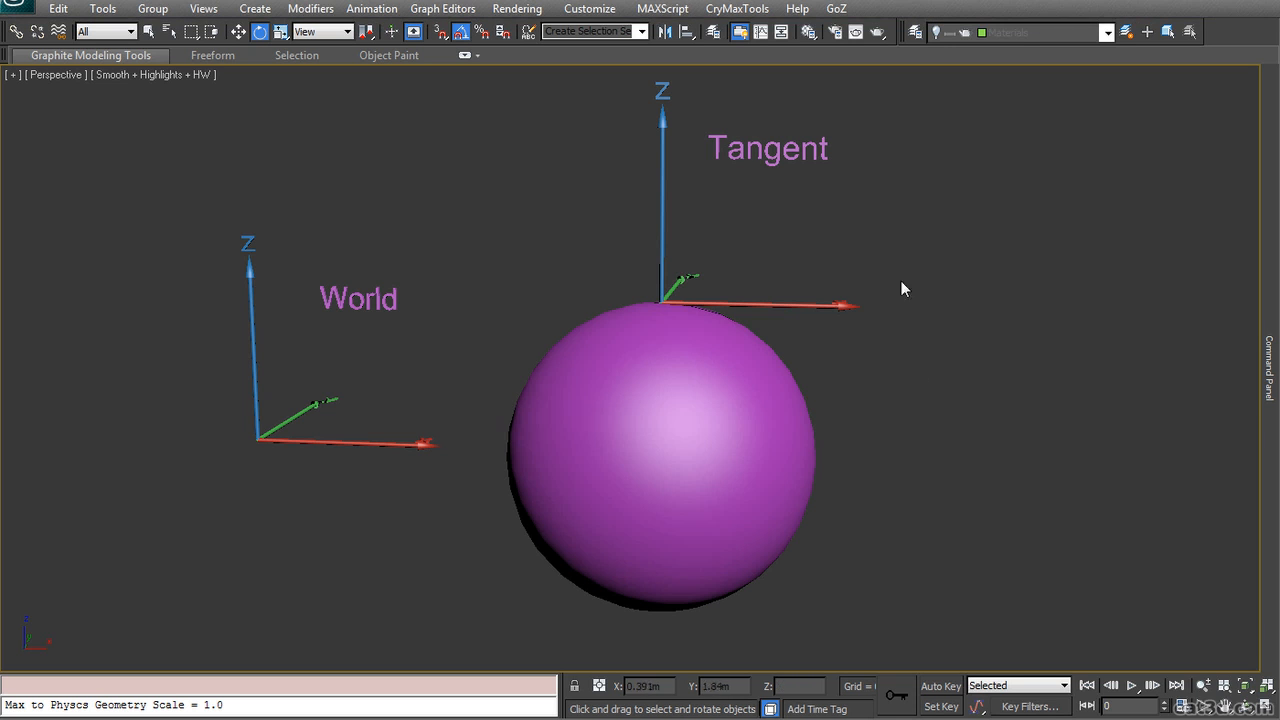
# - In 3ds Max, examine up close where the Tangent axes meet the sphere's surface
pyautogui.keyDown('alt'); pyautogui.moveTo(957, 300); pyautogui.dragTo(934, 354, button='middle'); pyautogui.keyUp('alt')
pyautogui.scroll(5, 622, 332)
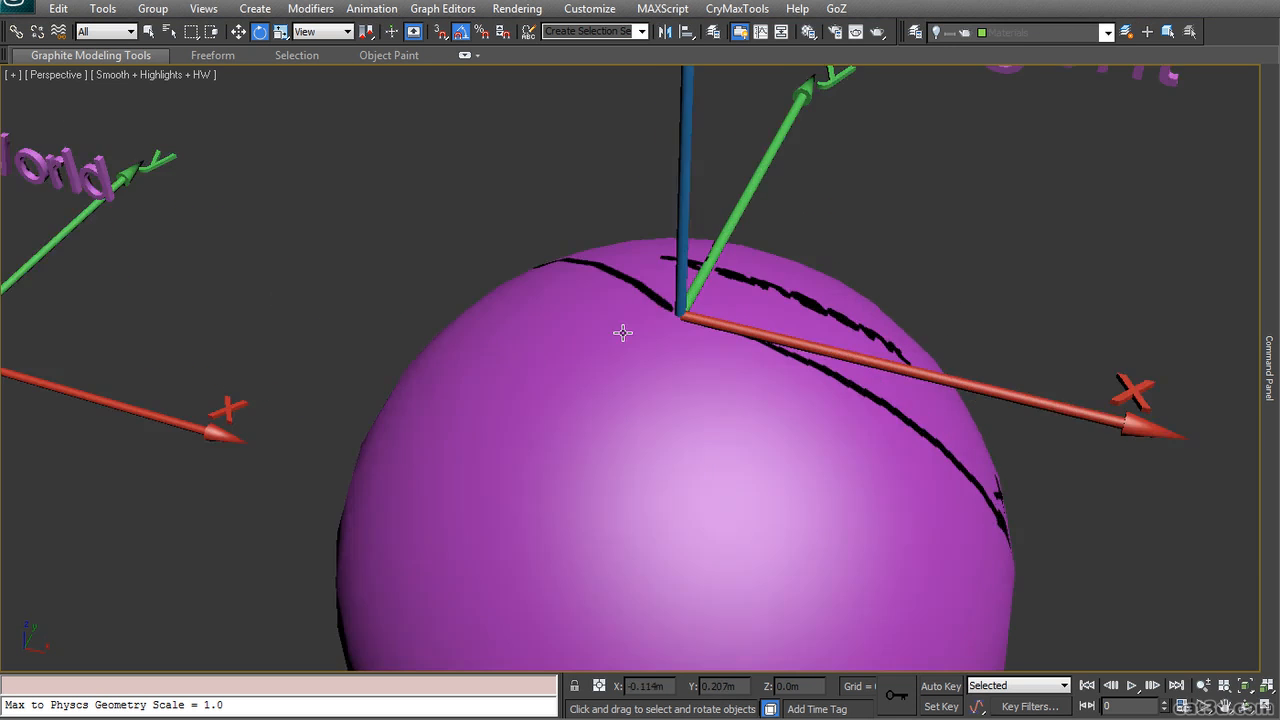
pyautogui.moveTo(622, 332); pyautogui.dragTo(631, 394, button='middle')
pyautogui.scroll(5, 688, 408)
pyautogui.scroll(-7, 692, 409)
pyautogui.keyDown('alt'); pyautogui.moveTo(862, 391); pyautogui.dragTo(590, 330, button='middle'); pyautogui.keyUp('alt')
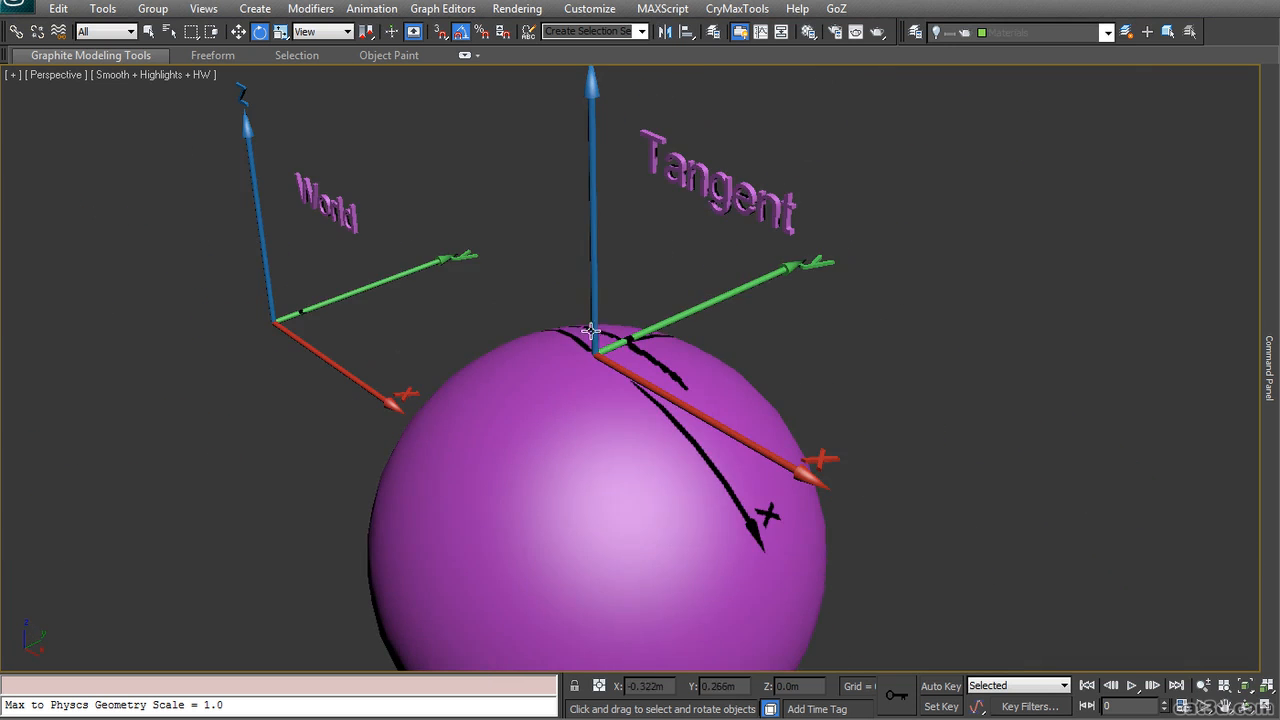
pyautogui.keyDown('alt'); pyautogui.moveTo(616, 445); pyautogui.dragTo(604, 397, button='middle'); pyautogui.keyUp('alt')
pyautogui.moveTo(522, 474); pyautogui.dragTo(600, 449, button='middle')
pyautogui.scroll(3, 575, 530)
pyautogui.scroll(3, 680, 371)
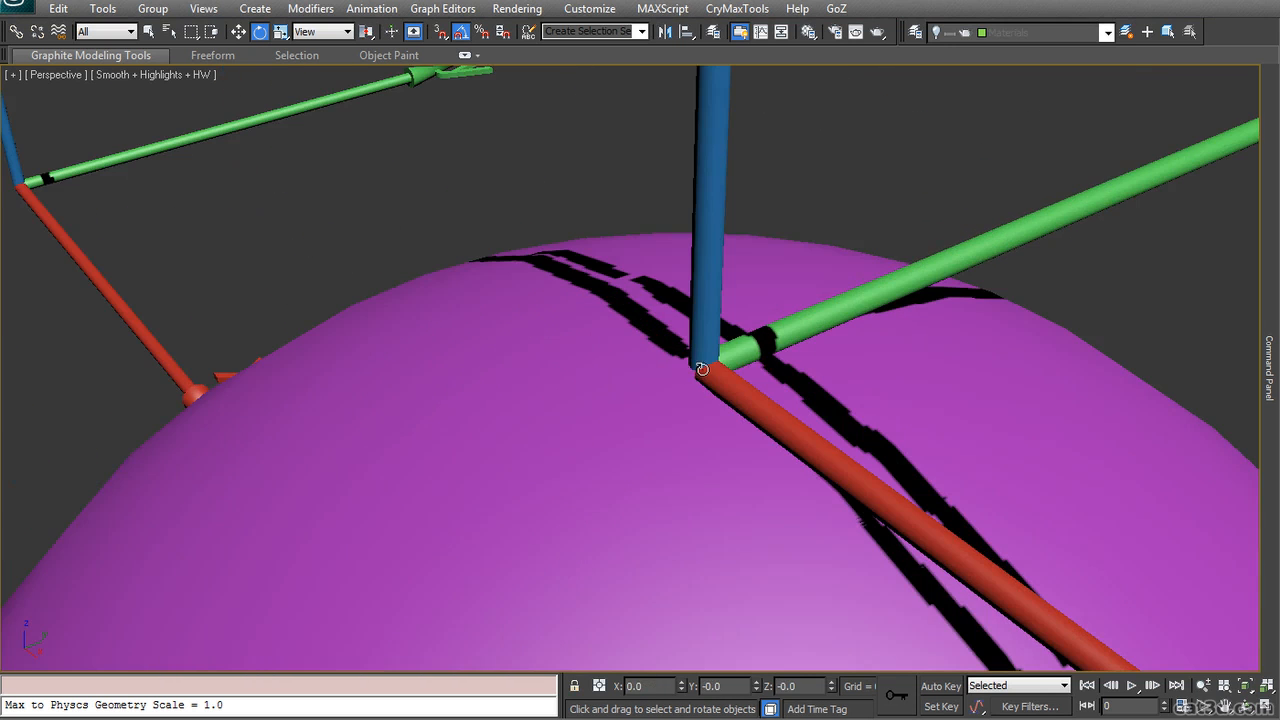
# - Compare the directions of the Tangent axes on the sphere with the World axes from several angles
pyautogui.scroll(-4, 680, 373)
pyautogui.keyDown('alt'); pyautogui.moveTo(680, 373); pyautogui.dragTo(936, 281, button='middle'); pyautogui.keyUp('alt')
pyautogui.click(903, 319)
pyautogui.scroll(-4, 936, 281)
pyautogui.moveTo(860, 235); pyautogui.dragTo(803, 406, button='middle')
pyautogui.moveTo(506, 447); pyautogui.dragTo(838, 303)
pyautogui.click(893, 400)
pyautogui.moveTo(838, 415); pyautogui.dragTo(867, 298, button='middle')
pyautogui.keyDown('alt'); pyautogui.moveTo(686, 268); pyautogui.dragTo(641, 181, button='middle'); pyautogui.keyUp('alt')
pyautogui.moveTo(648, 333)
pyautogui.mouseDown(button='middle')
pyautogui.moveTo(643, 317)
pyautogui.moveTo(645, 328)
pyautogui.mouseUp(button='middle')
pyautogui.scroll(3, 643, 315)
pyautogui.moveTo(645, 328); pyautogui.dragTo(655, 370, button='middle')
pyautogui.moveTo(737, 347); pyautogui.dragTo(737, 395, button='middle')
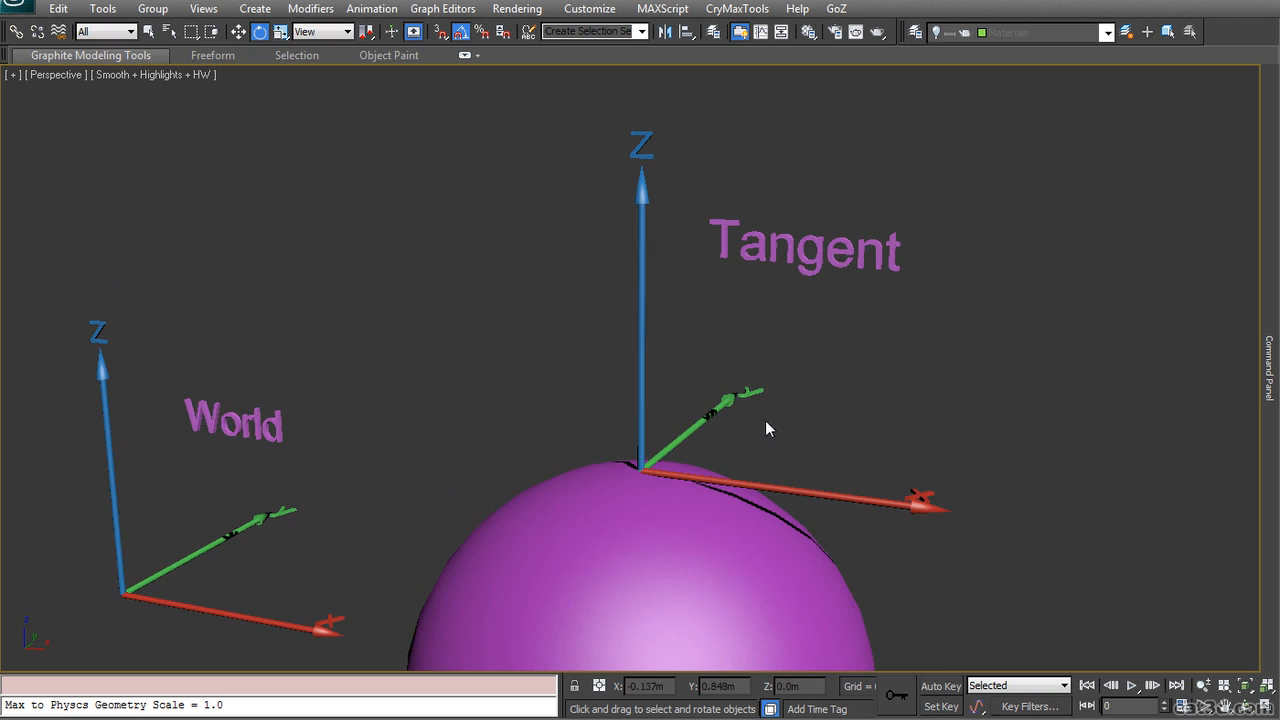
# - Examine the whole sphere with its Tangent axes and the separate World axes from near and far
pyautogui.scroll(-5, 751, 500)
pyautogui.scroll(4, 729, 586)
pyautogui.scroll(-1, 709, 577)
pyautogui.moveTo(709, 577); pyautogui.dragTo(740, 506, button='middle')
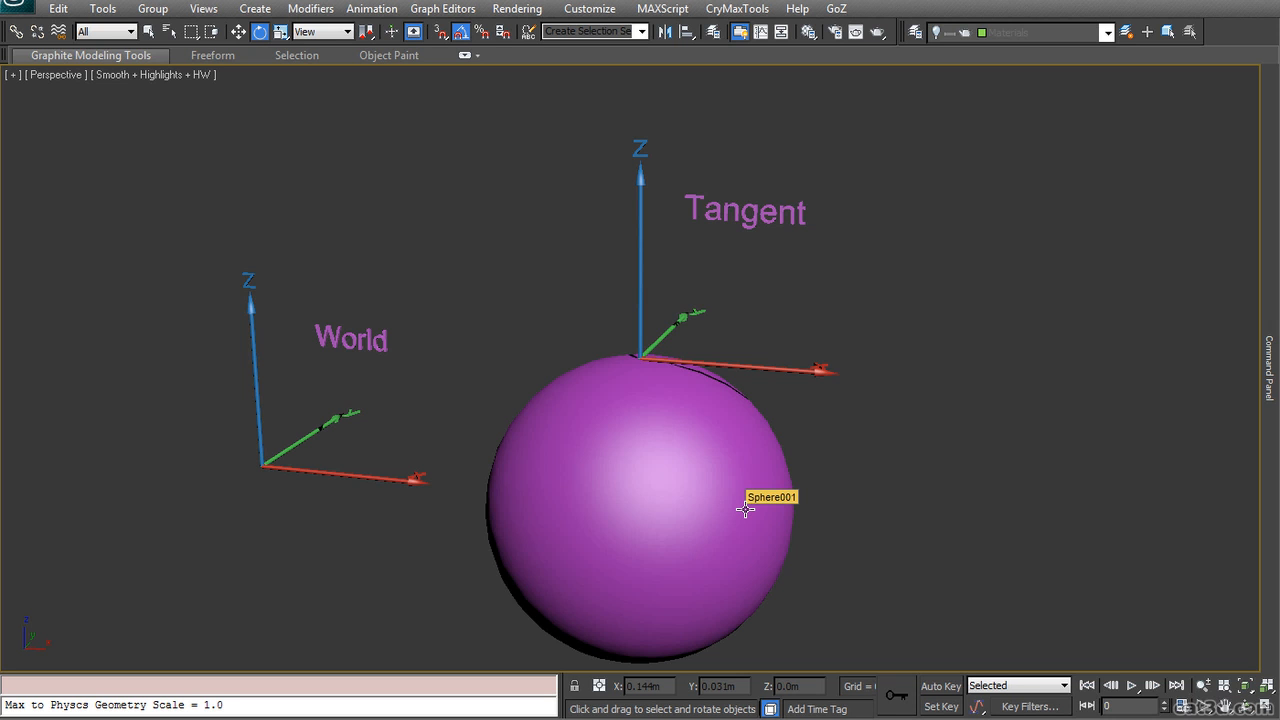
pyautogui.keyDown('alt'); pyautogui.moveTo(837, 529); pyautogui.dragTo(859, 486, button='middle'); pyautogui.keyUp('alt')
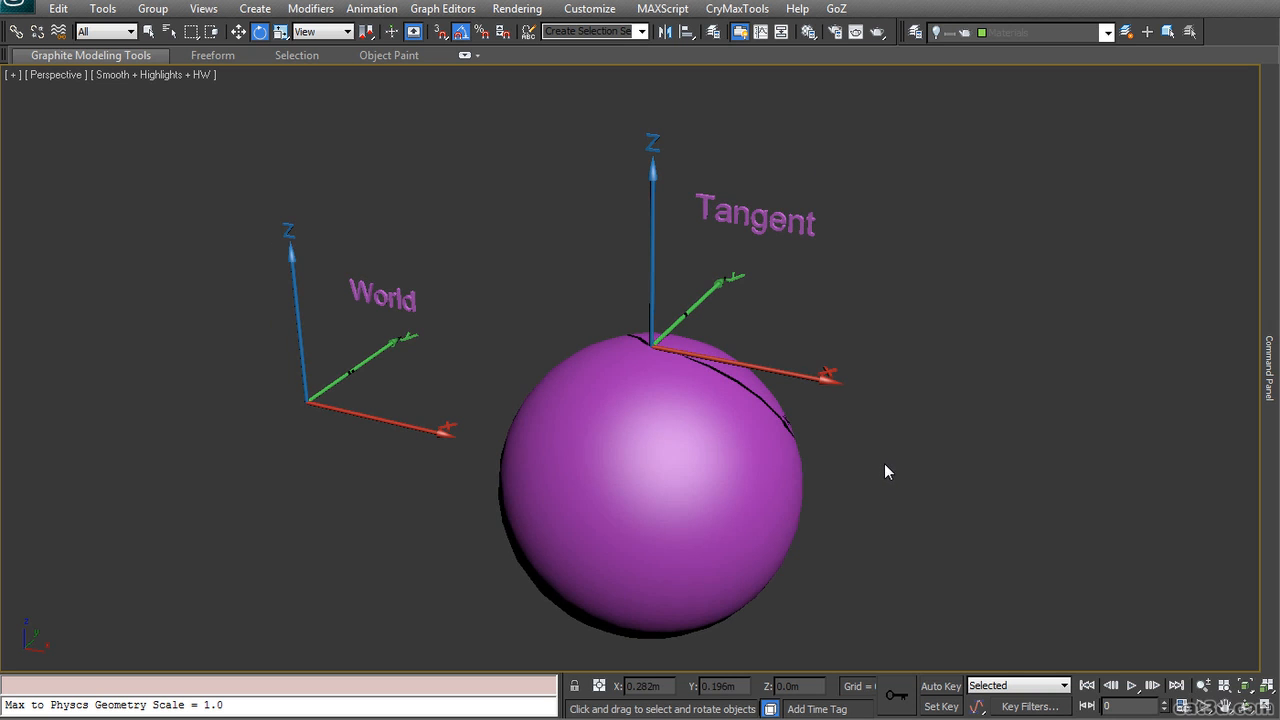
pyautogui.scroll(3, 617, 443)
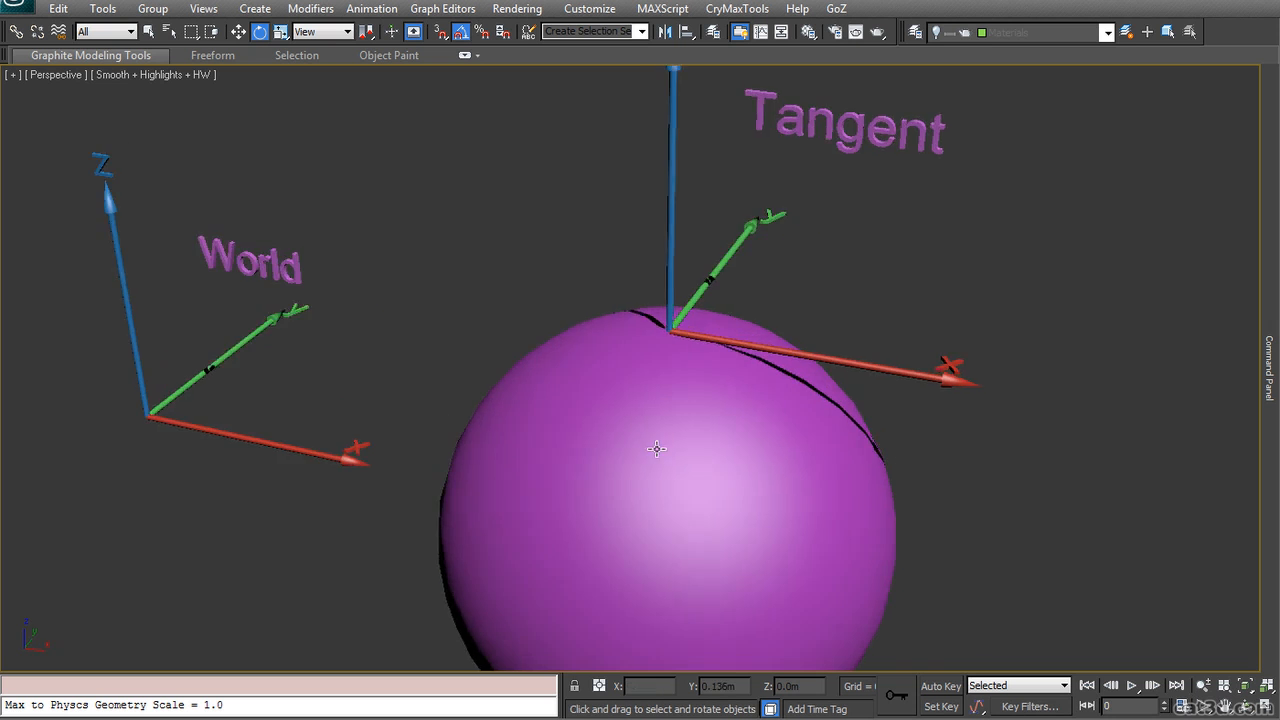
pyautogui.scroll(-5, 677, 434)
pyautogui.scroll(3, 690, 423)
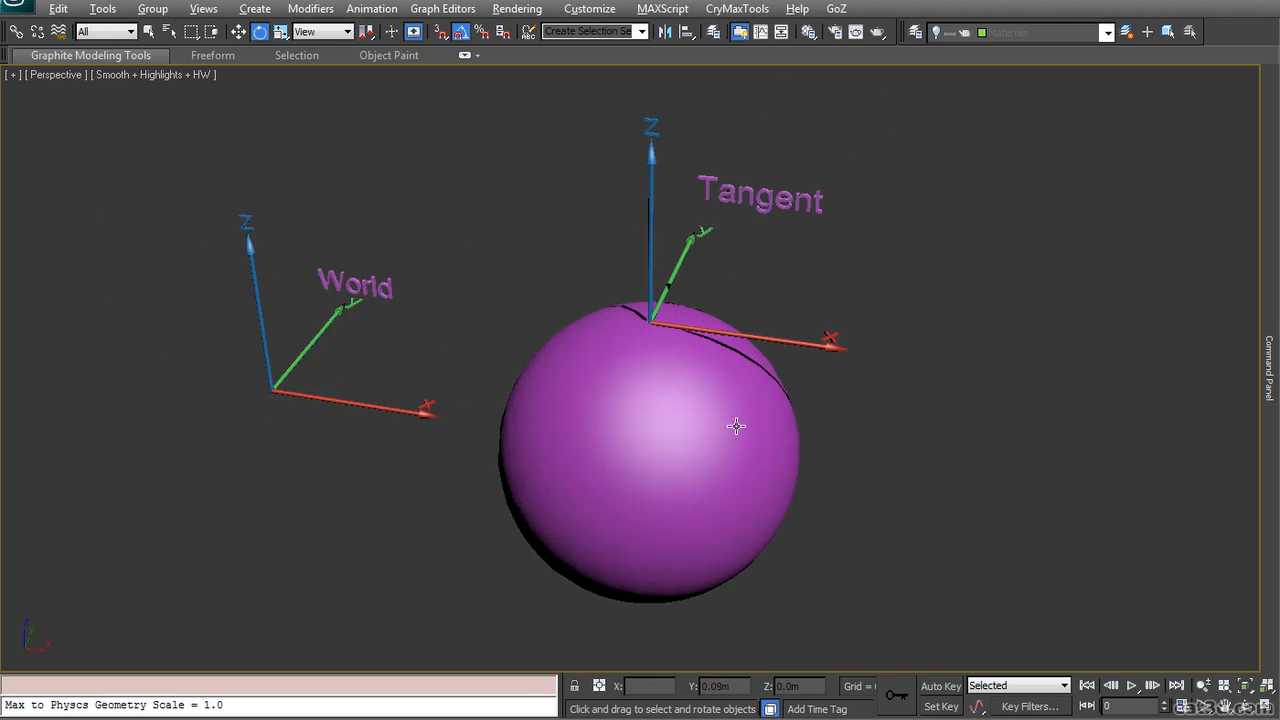
pyautogui.keyDown('alt'); pyautogui.moveTo(736, 426); pyautogui.dragTo(686, 386, button='middle'); pyautogui.keyUp('alt')
pyautogui.moveTo(606, 383); pyautogui.dragTo(614, 406, button='middle')
pyautogui.scroll(3, 652, 354)
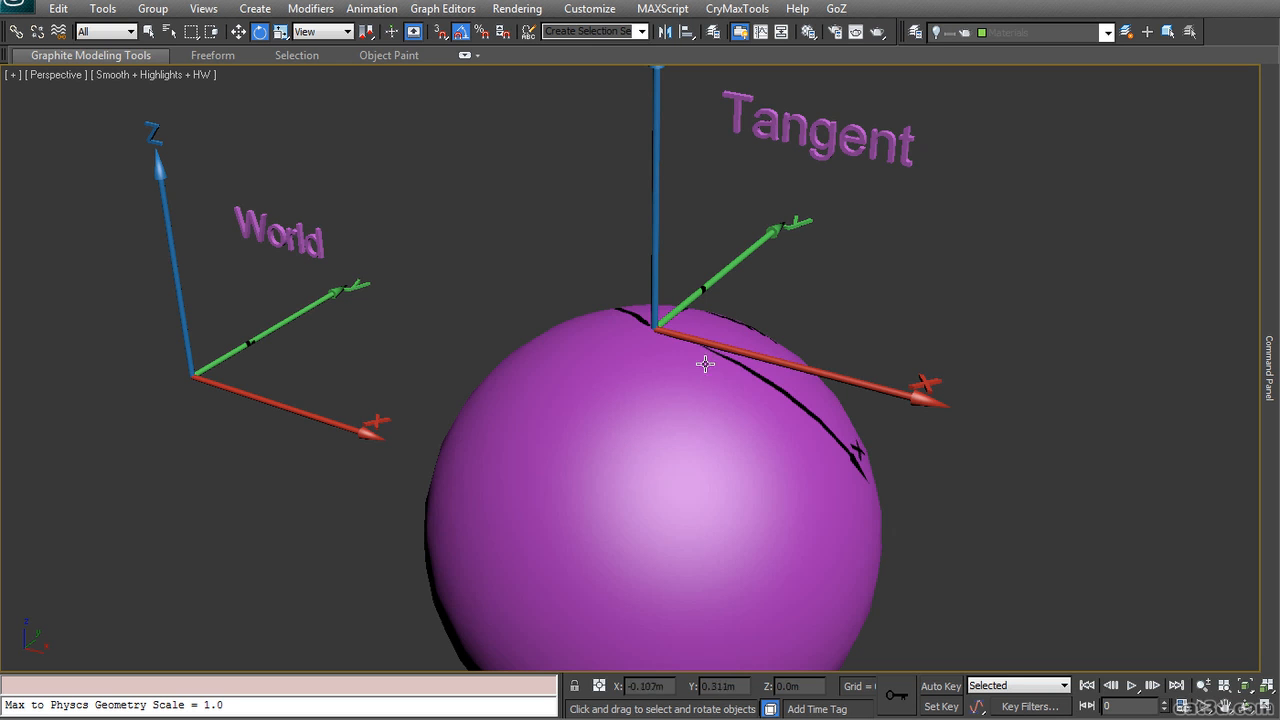
pyautogui.scroll(-4, 914, 480)
pyautogui.scroll(-2, 914, 472)
pyautogui.keyDown('alt'); pyautogui.moveTo(914, 472); pyautogui.dragTo(940, 453, button='middle'); pyautogui.keyUp('alt')
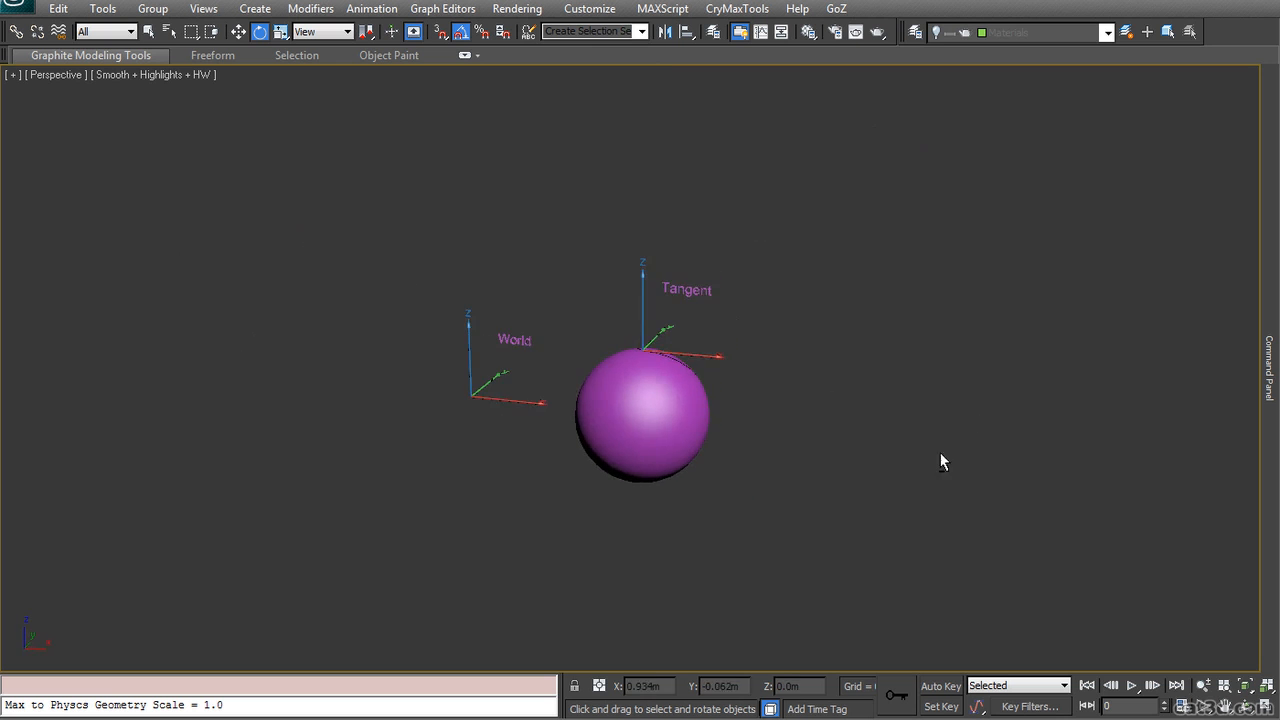
pyautogui.scroll(5, 895, 403)
pyautogui.keyDown('alt'); pyautogui.moveTo(895, 403); pyautogui.dragTo(786, 410, button='middle'); pyautogui.keyUp('alt')
pyautogui.scroll(-2, 877, 401)
pyautogui.scroll(2, 770, 409)
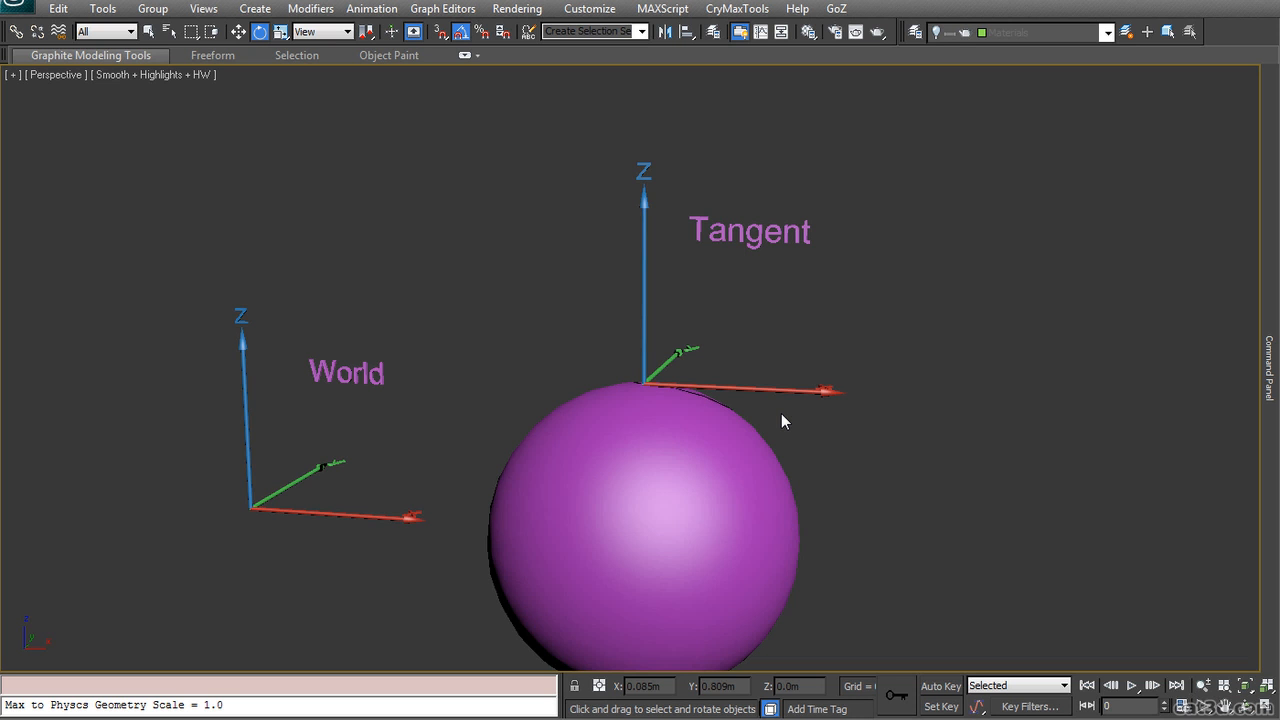
# - Select the Tangent and World axes in turn to point them out, clear the selection, and inspect the World axes
pyautogui.moveTo(523, 180); pyautogui.dragTo(866, 274)
pyautogui.moveTo(120, 234); pyautogui.dragTo(338, 413)
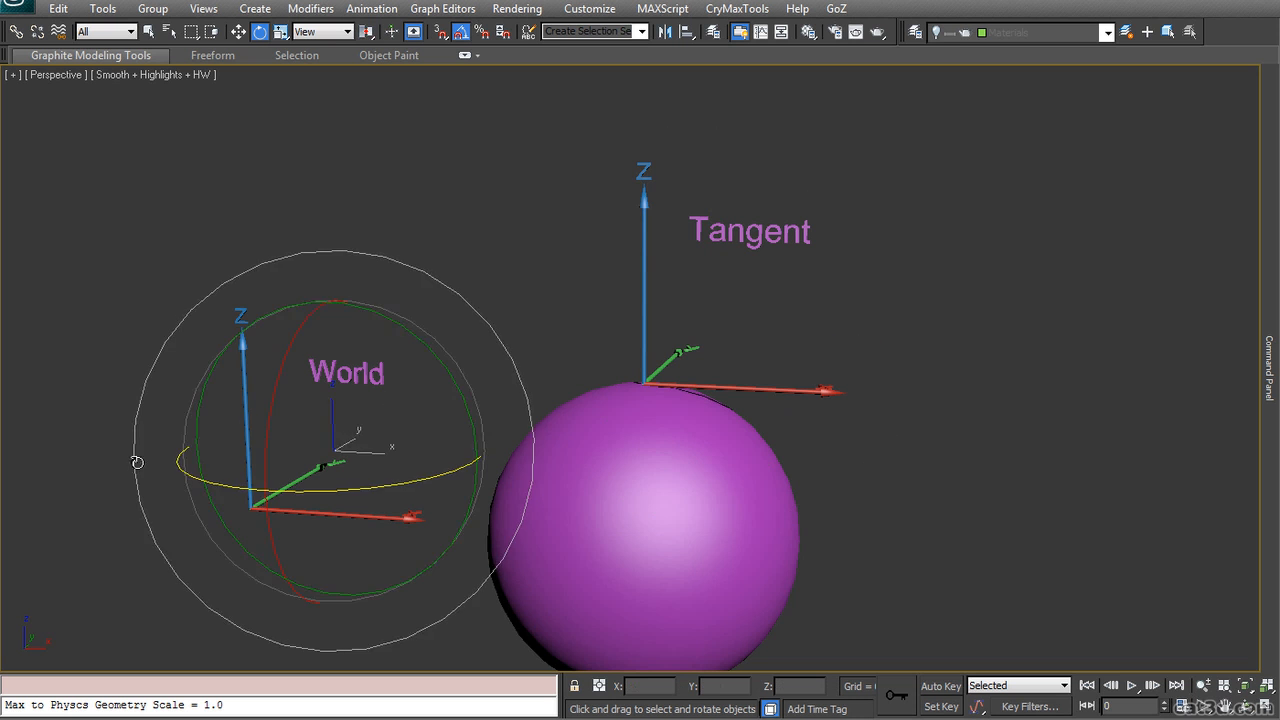
pyautogui.click(73, 455)
pyautogui.moveTo(120, 231); pyautogui.dragTo(300, 362)
pyautogui.click(20, 374)
pyautogui.keyDown('alt'); pyautogui.moveTo(250, 490); pyautogui.dragTo(582, 437, button='middle'); pyautogui.keyUp('alt')
pyautogui.scroll(3, 453, 446)
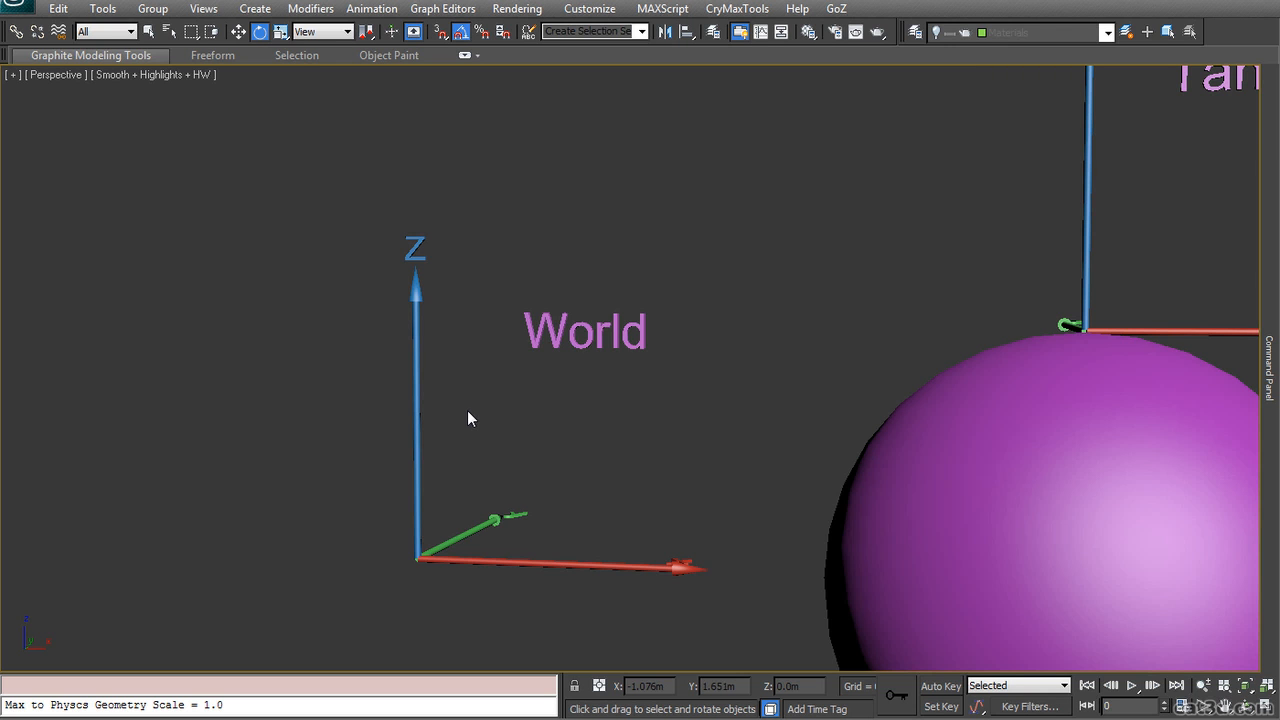
pyautogui.moveTo(835, 388); pyautogui.dragTo(398, 556, button='middle')
pyautogui.scroll(-3, 867, 305)
# - Rotate the sphere with its Tangent axes 45 degrees about Y and compare them with the World axes
pyautogui.click(739, 323)
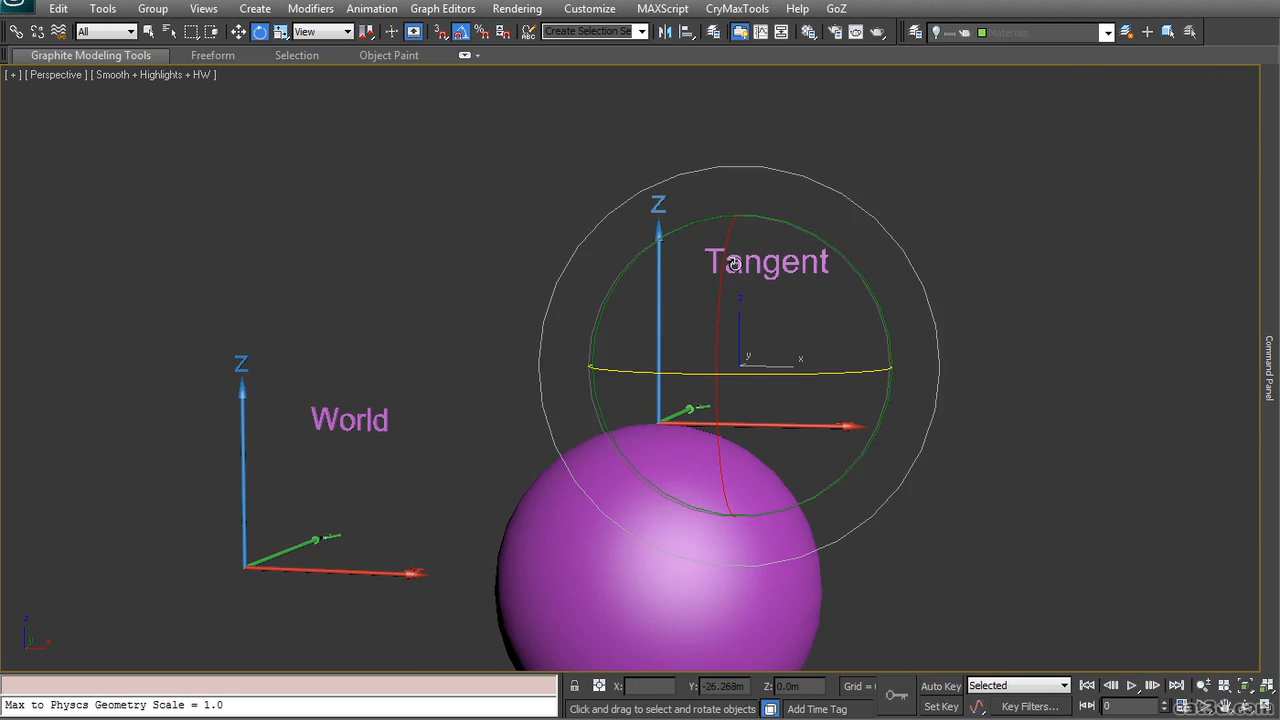
pyautogui.click(625, 435)
pyautogui.moveTo(698, 465); pyautogui.dragTo(706, 375, button='middle')
pyautogui.moveTo(729, 354); pyautogui.dragTo(826, 409)
pyautogui.moveTo(1006, 423); pyautogui.dragTo(971, 377, button='middle')
pyautogui.scroll(4, 856, 320)
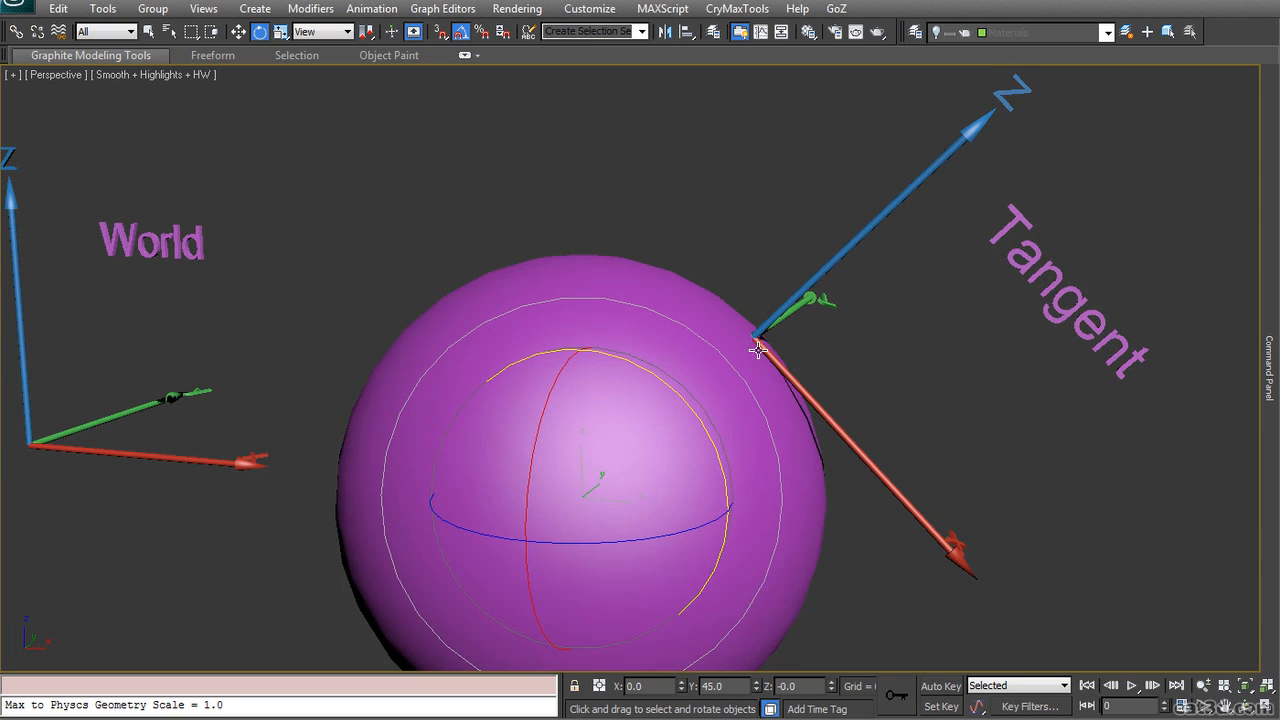
pyautogui.scroll(-5, 868, 444)
pyautogui.scroll(1, 870, 384)
pyautogui.scroll(3, 860, 372)
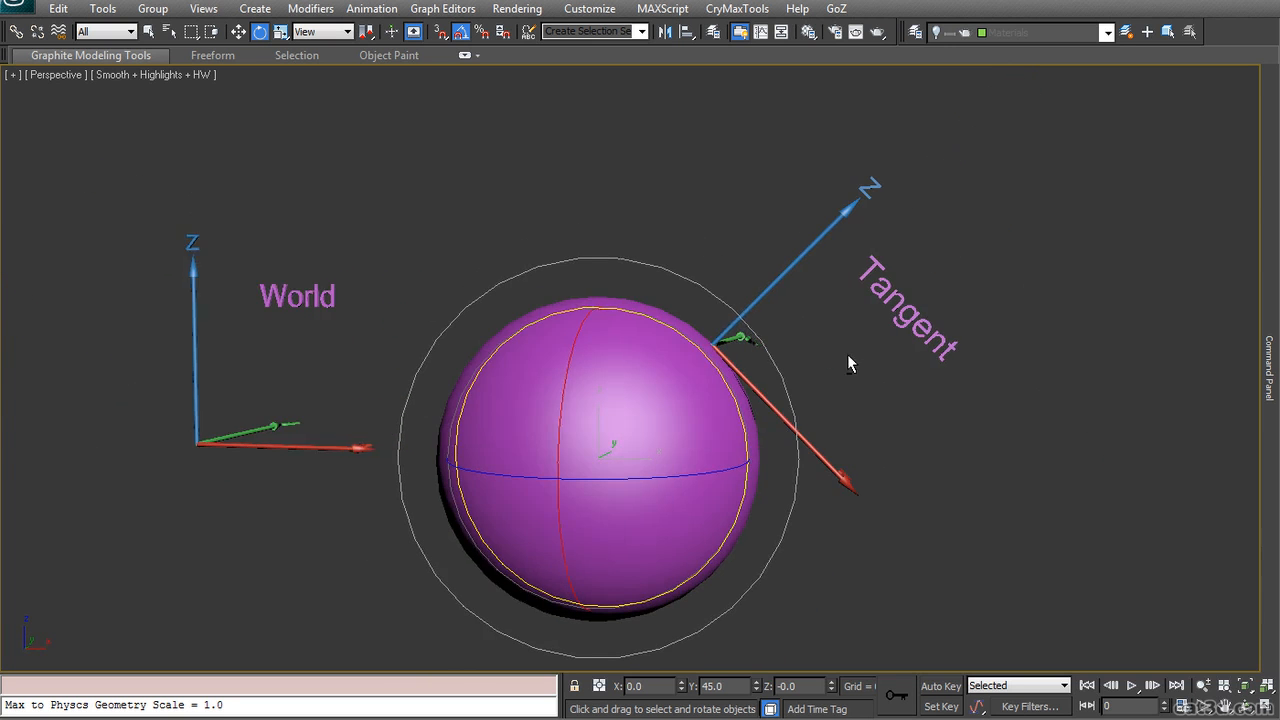
# - Rotate the sphere further about Y to 95 degrees and inspect its Tangent axes
pyautogui.moveTo(701, 357); pyautogui.dragTo(733, 392)
pyautogui.keyDown('alt'); pyautogui.moveTo(970, 450); pyautogui.dragTo(876, 398, button='middle'); pyautogui.keyUp('alt')
pyautogui.moveTo(876, 398); pyautogui.dragTo(864, 373, button='middle')
pyautogui.scroll(3, 857, 306)
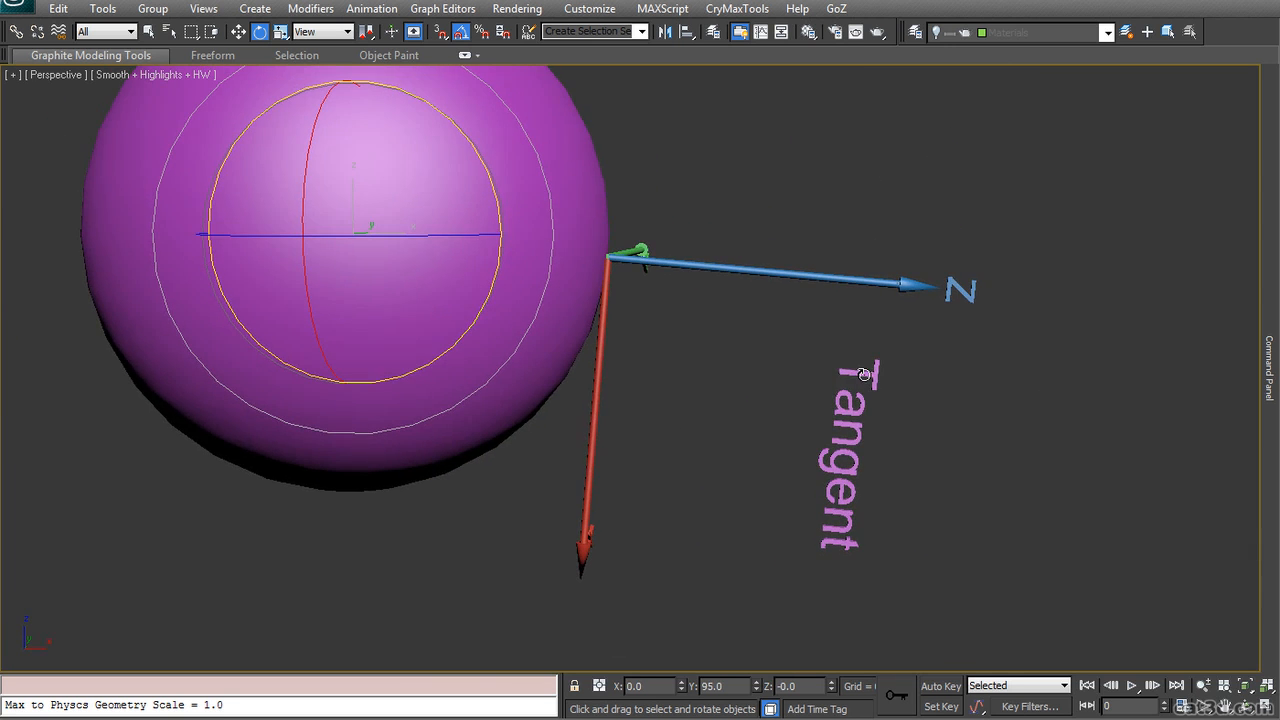
pyautogui.scroll(-4, 837, 380)
pyautogui.scroll(4, 839, 394)
pyautogui.scroll(-4, 806, 403)
# - Examine the sideways-pointing Tangent axes on the rotated sphere from several sides
pyautogui.keyDown('alt'); pyautogui.moveTo(837, 414); pyautogui.dragTo(674, 360, button='middle'); pyautogui.keyUp('alt')
pyautogui.moveTo(674, 360); pyautogui.dragTo(746, 356)
pyautogui.keyDown('alt'); pyautogui.moveTo(746, 356); pyautogui.dragTo(573, 336, button='middle'); pyautogui.keyUp('alt')
pyautogui.scroll(3, 737, 354)
pyautogui.keyDown('alt'); pyautogui.moveTo(749, 390); pyautogui.dragTo(534, 317, button='middle'); pyautogui.keyUp('alt')
pyautogui.keyDown('alt'); pyautogui.moveTo(674, 339); pyautogui.dragTo(954, 317, button='middle'); pyautogui.keyUp('alt')
pyautogui.scroll(-4, 778, 380)
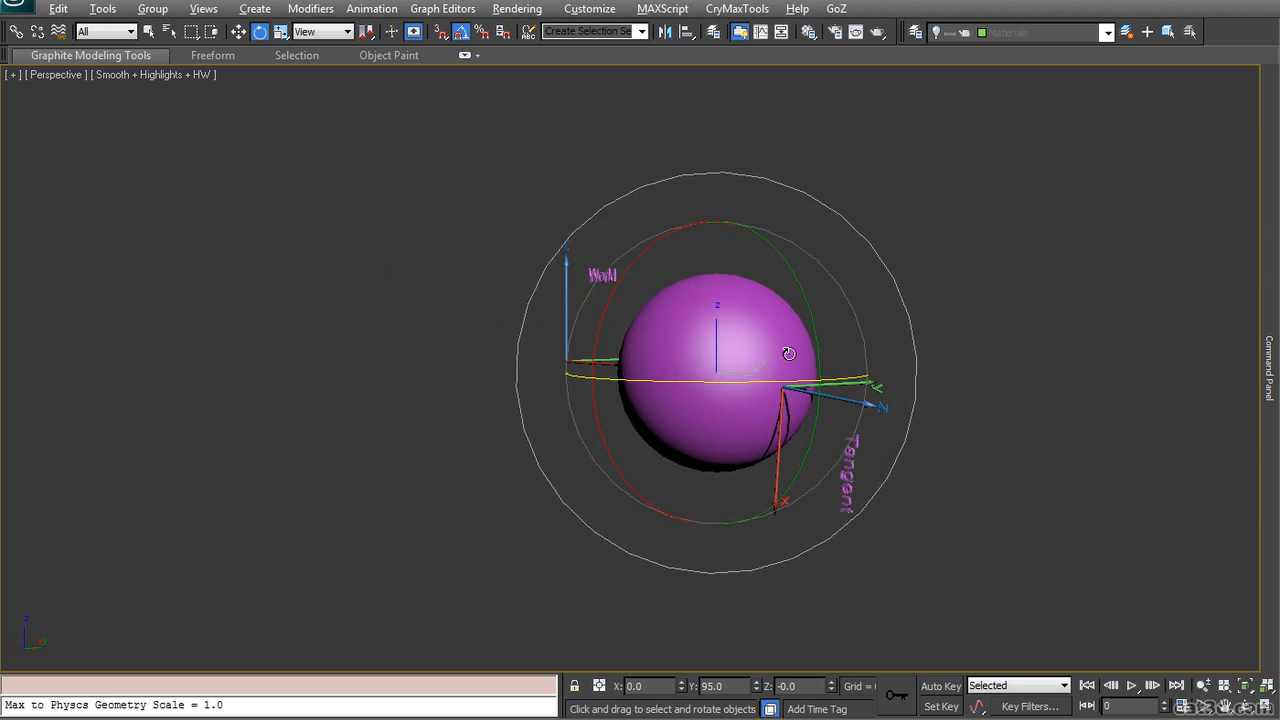
# - Rotate the sphere back to 0 degrees about Y so the Tangent Z axis points straight up
pyautogui.keyDown('alt'); pyautogui.moveTo(786, 351); pyautogui.dragTo(857, 323, button='middle'); pyautogui.keyUp('alt')
pyautogui.scroll(4, 857, 323)
pyautogui.moveTo(851, 294); pyautogui.dragTo(771, 250)
pyautogui.keyDown('alt'); pyautogui.moveTo(771, 251); pyautogui.dragTo(779, 265, button='middle'); pyautogui.keyUp('alt')
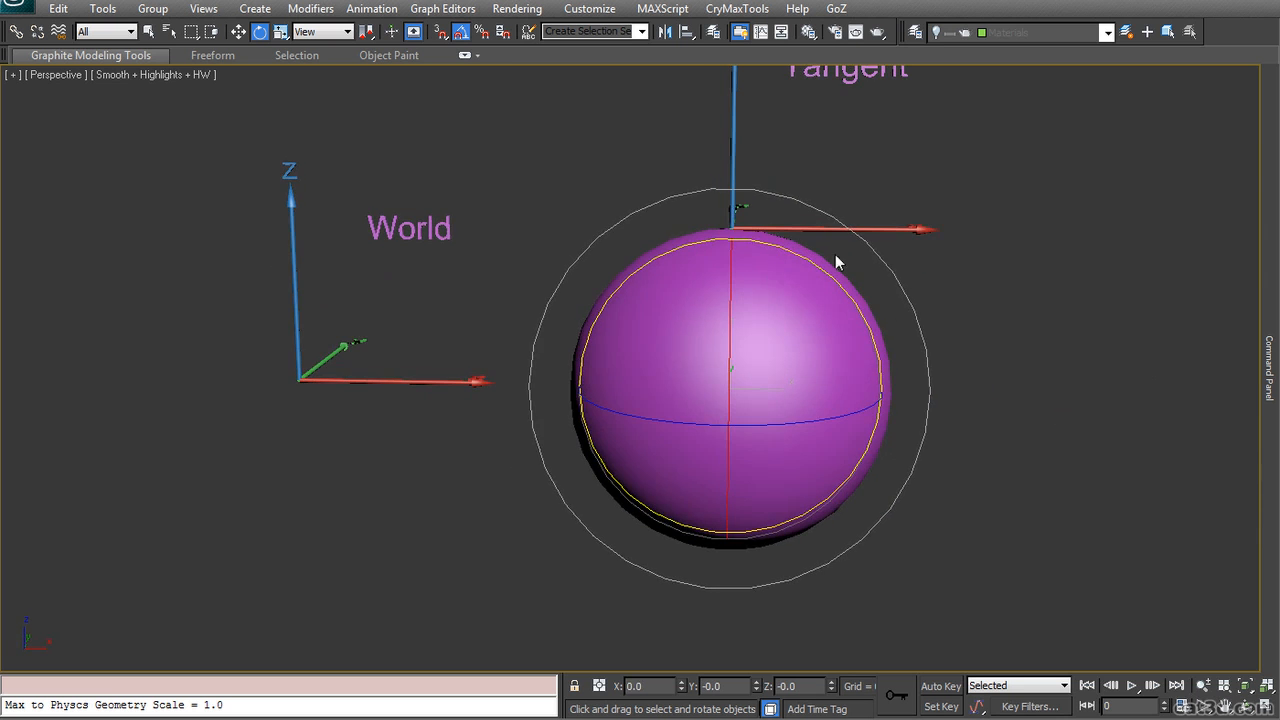
# - Compare the upright sphere's Tangent axes with the World axes at several zoom levels
pyautogui.scroll(-5, 920, 279)
pyautogui.moveTo(921, 280); pyautogui.dragTo(790, 304, button='middle')
pyautogui.scroll(3, 905, 323)
pyautogui.scroll(5, 793, 311)
pyautogui.scroll(-5, 783, 314)
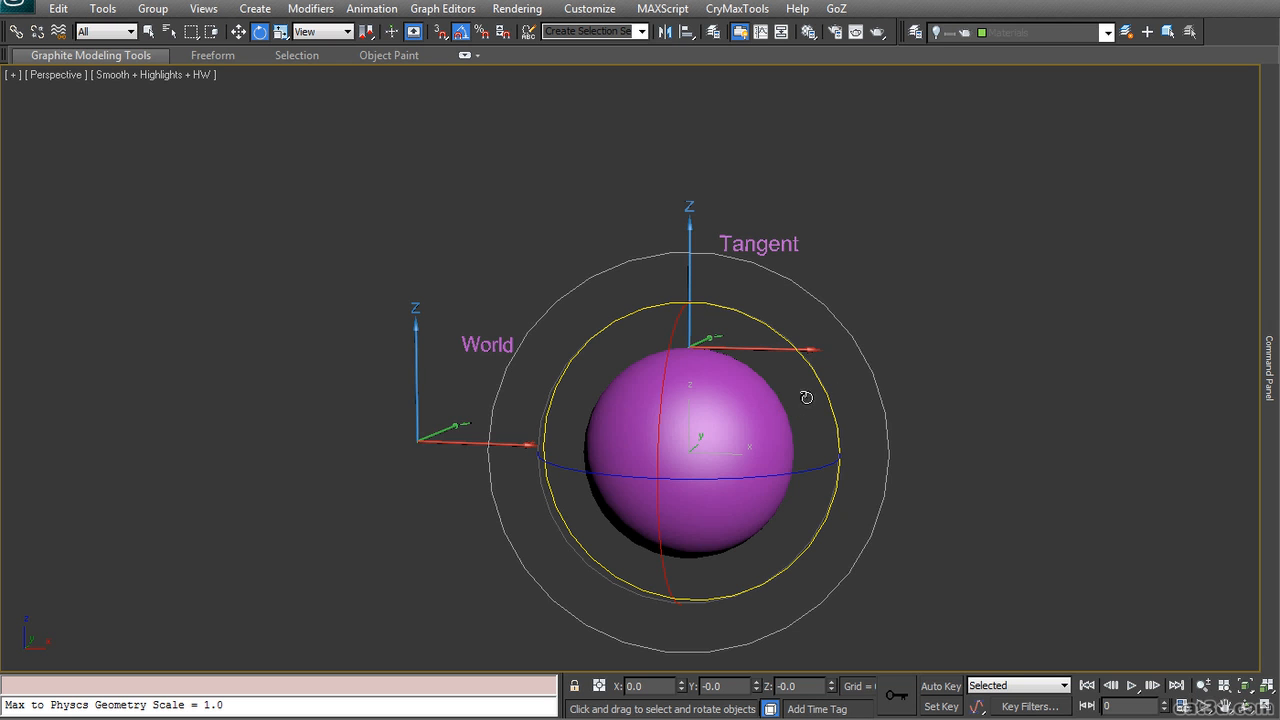
pyautogui.scroll(1, 806, 391)
pyautogui.keyDown('alt'); pyautogui.moveTo(909, 388); pyautogui.dragTo(909, 405, button='middle'); pyautogui.keyUp('alt')
pyautogui.scroll(-1, 912, 400)
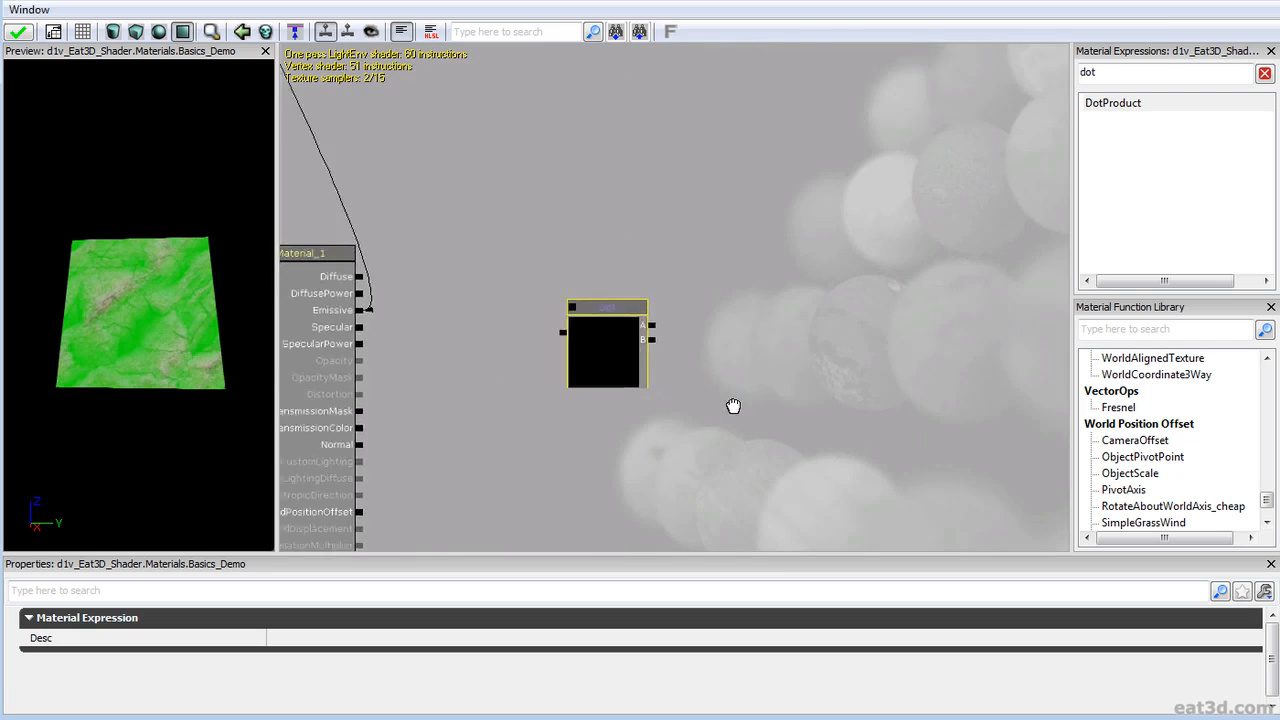
# - Disconnect the material's Emissive input and position the Dot node near the PreviewMaterial node
pyautogui.moveTo(733, 405); pyautogui.dragTo(848, 408)
pyautogui.click(520, 328)
pyautogui.press('Delete')
pyautogui.moveTo(604, 330); pyautogui.dragTo(682, 359)
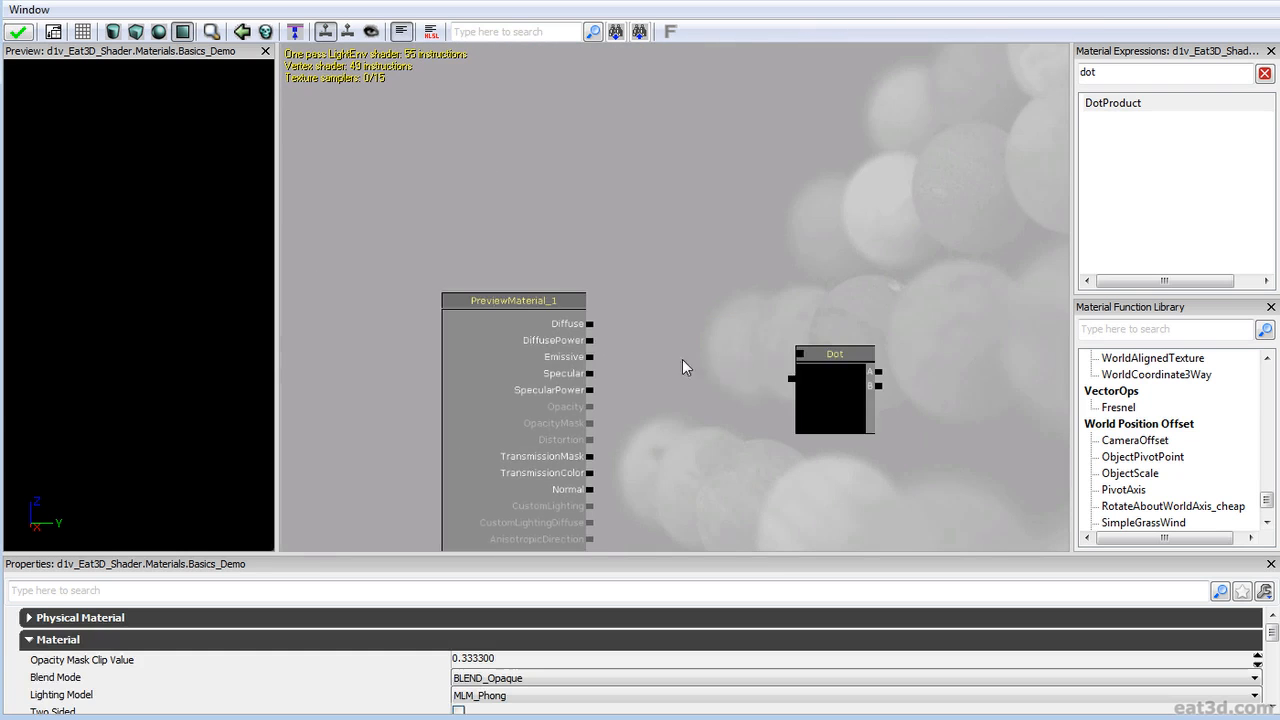
pyautogui.click(731, 371)
pyautogui.moveTo(788, 374); pyautogui.dragTo(697, 366)
# - Duplicate the green 0,1,0 constant from the texture blend network and place the copy beside the Dot node
pyautogui.moveTo(880, 332); pyautogui.dragTo(680, 405)
pyautogui.moveTo(877, 255); pyautogui.dragTo(688, 545)
pyautogui.scroll(-3, 690, 442)
pyautogui.moveTo(690, 442); pyautogui.dragTo(788, 376)
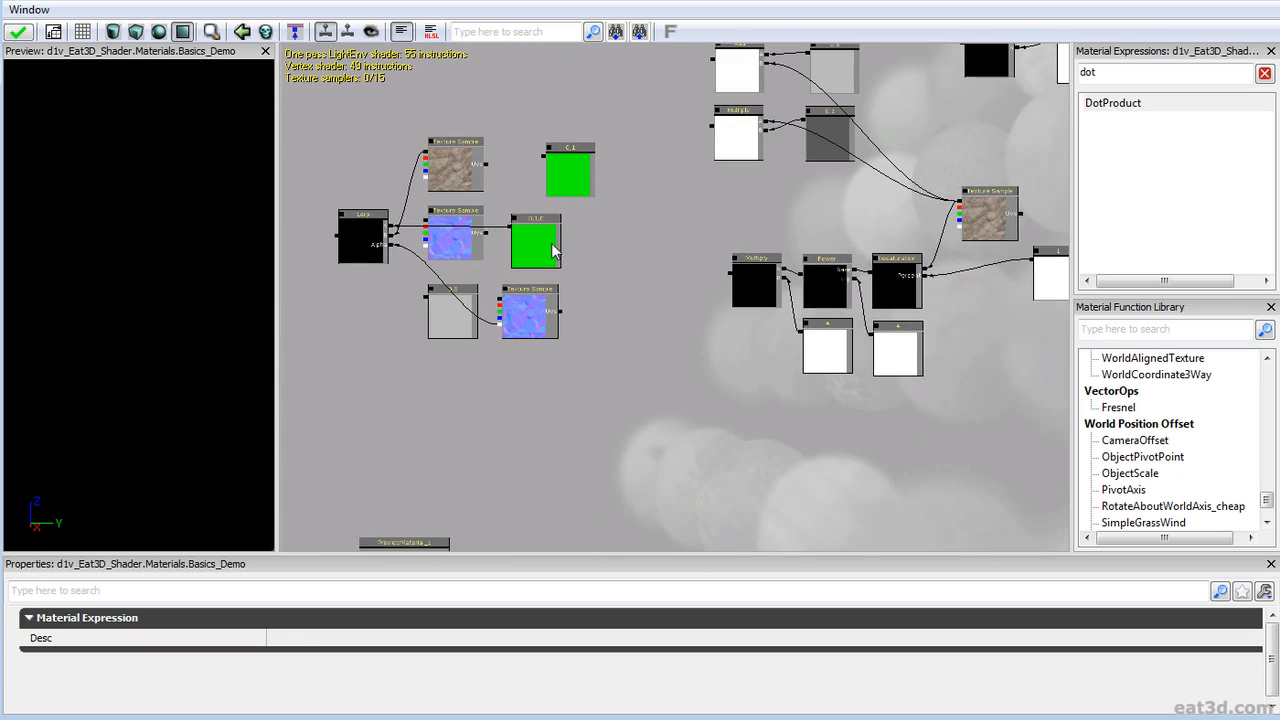
pyautogui.click(548, 251)
pyautogui.hotkey('ctrl', 'w')
pyautogui.keyDown('ctrl'); pyautogui.moveTo(558, 257); pyautogui.dragTo(828, 198); pyautogui.keyUp('ctrl')
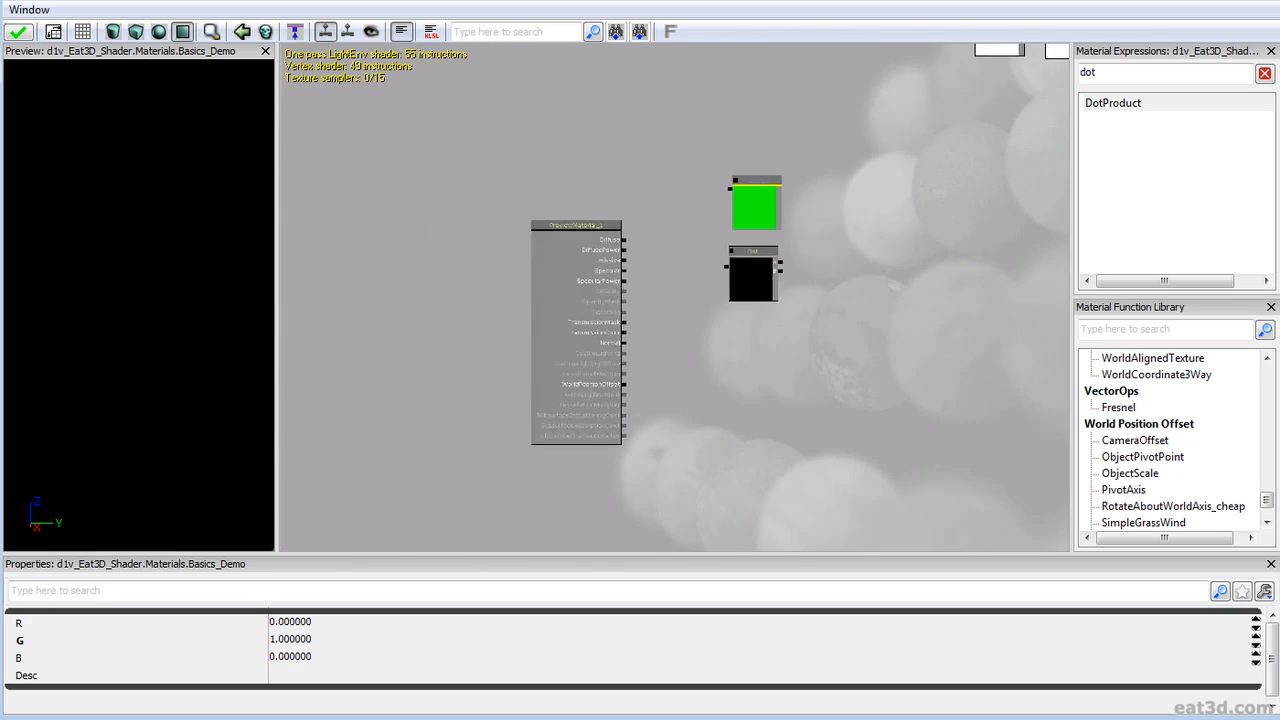
pyautogui.scroll(3, 838, 201)
pyautogui.keyDown('ctrl'); pyautogui.moveTo(854, 150); pyautogui.dragTo(1050, 284); pyautogui.keyUp('ctrl')
pyautogui.moveTo(863, 263); pyautogui.dragTo(637, 265)
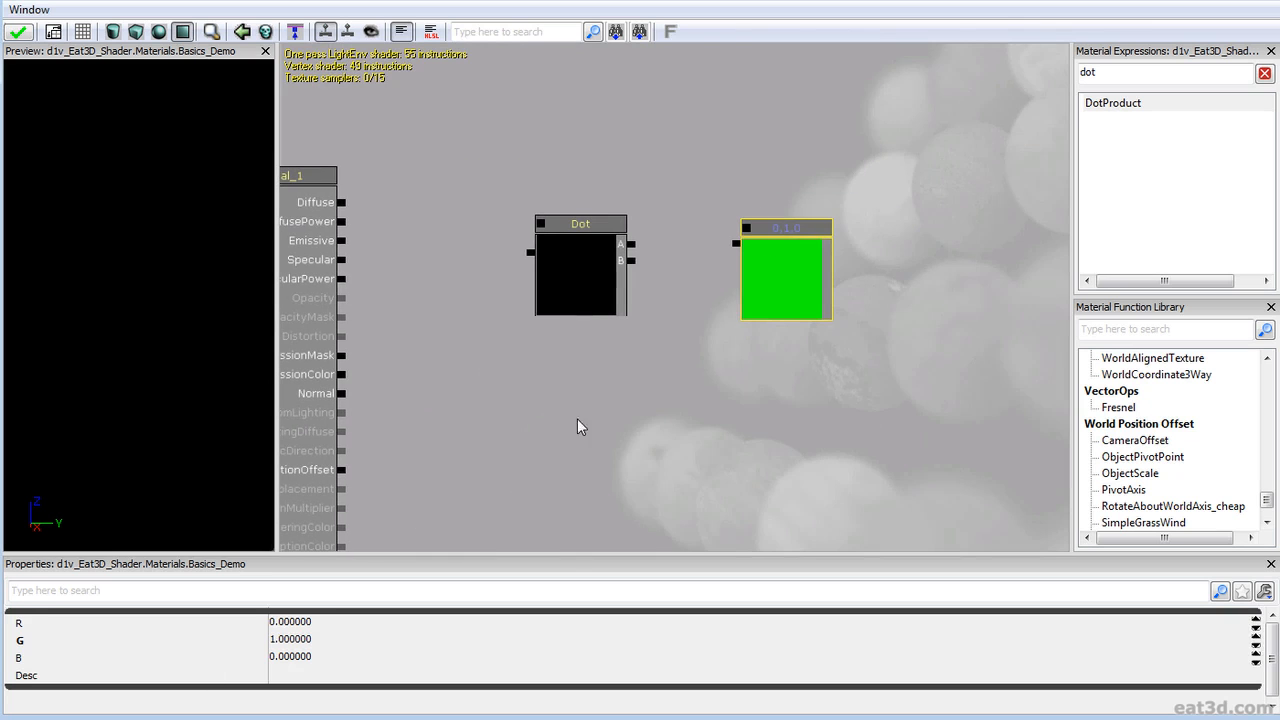
# - Change the copied constant vector beside the Dot node to G 0 and B 1
pyautogui.click(300, 640)
pyautogui.write('0')
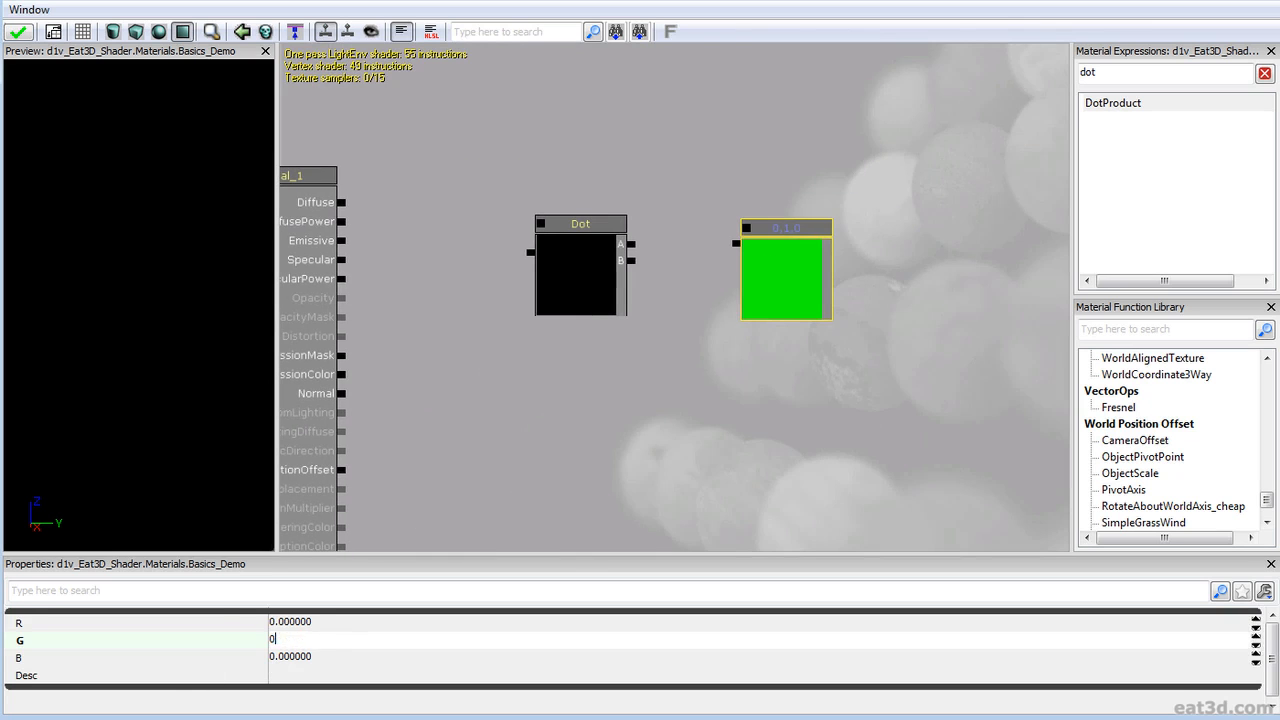
pyautogui.press('Return')
pyautogui.click(330, 657)
pyautogui.write('1')
pyautogui.press('Return')
pyautogui.scroll(1, 679, 289)
pyautogui.moveTo(679, 289); pyautogui.dragTo(647, 326)
pyautogui.moveTo(148, 466); pyautogui.dragTo(190, 474)
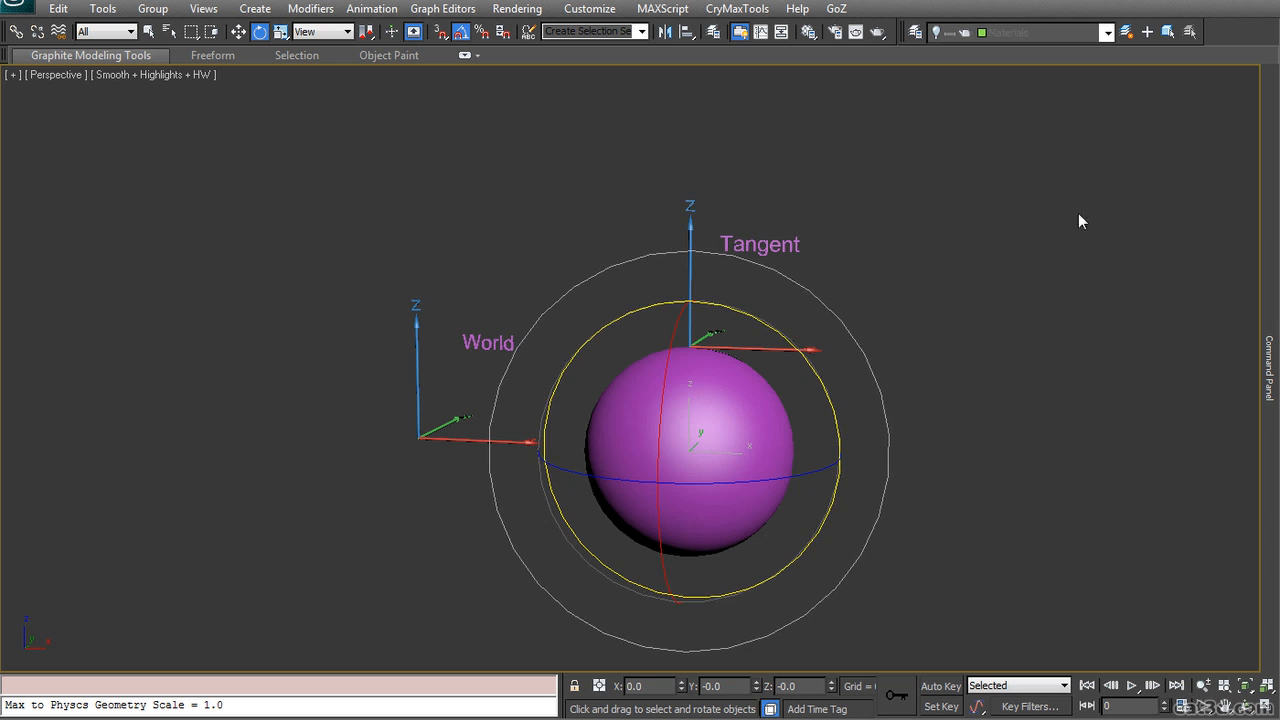
# - Switch to 3ds Max and compare the sphere's Tangent Z axis with the World Z axis
pyautogui.click(837, 236)
pyautogui.scroll(4, 679, 351)
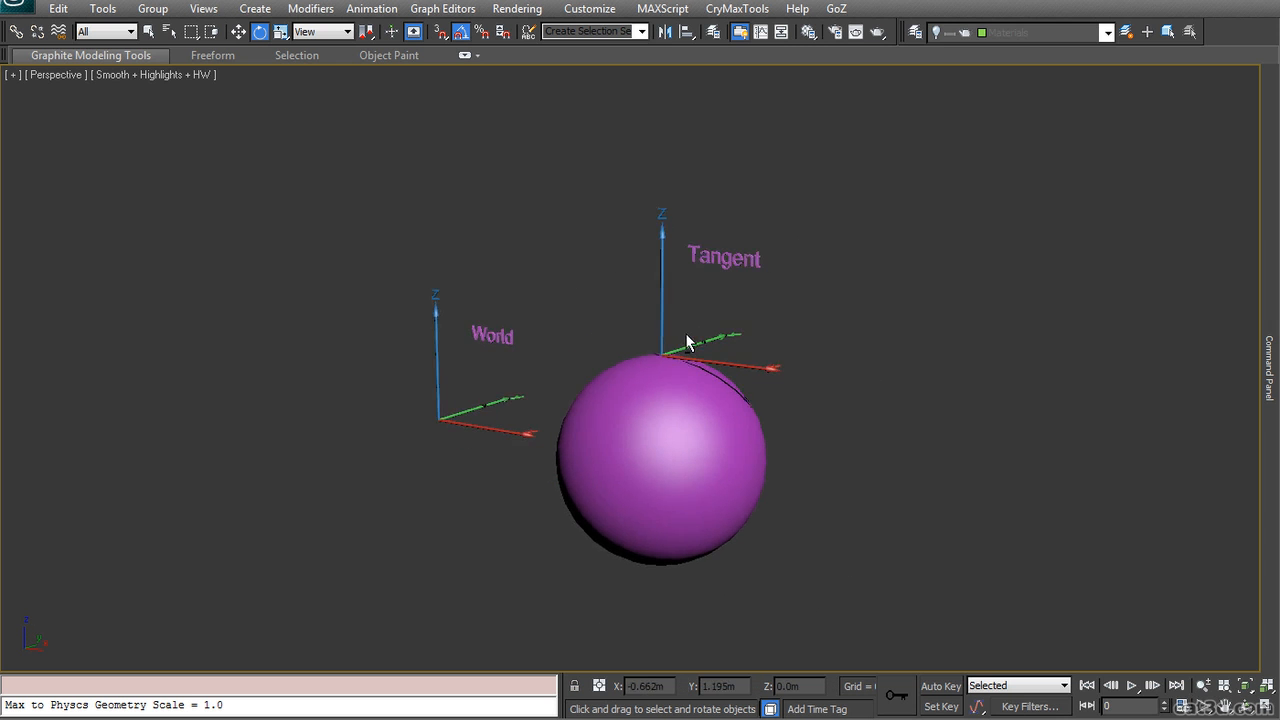
pyautogui.moveTo(684, 343); pyautogui.dragTo(690, 368, button='middle')
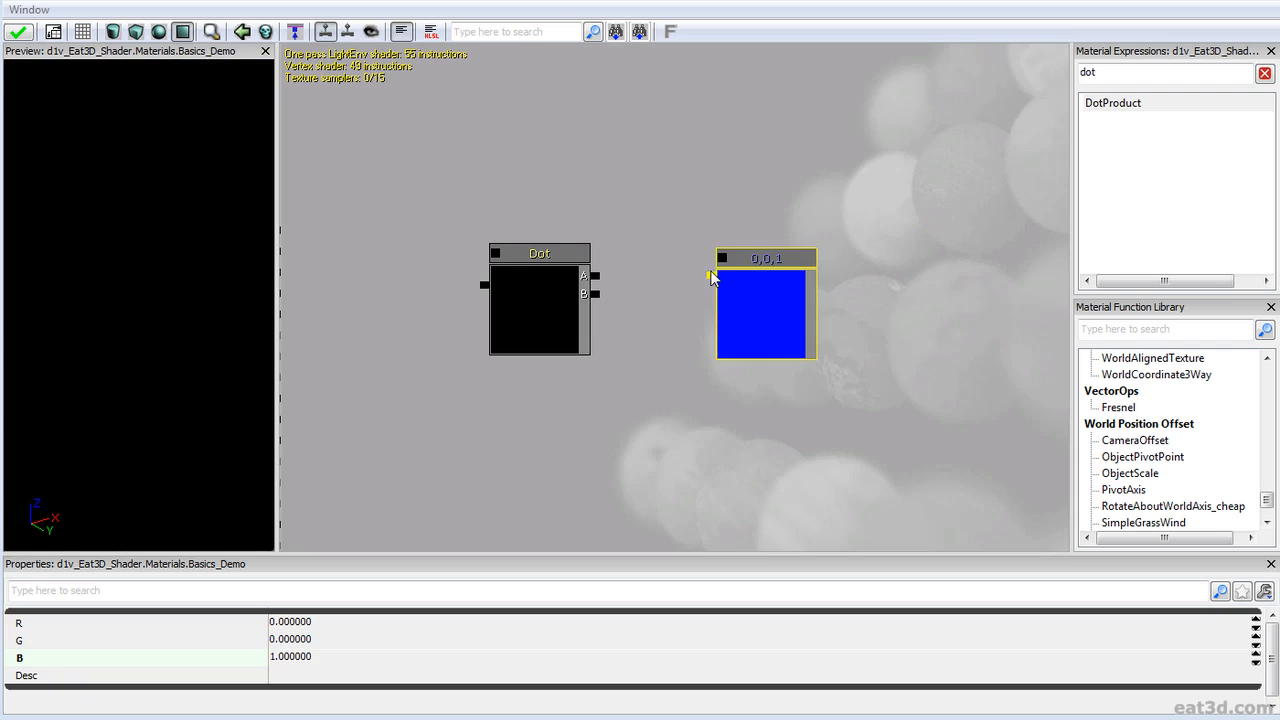
# - Connect the 0,0,1 constant to the Dot node's A input and move the constant above the Dot node's level
pyautogui.moveTo(710, 276); pyautogui.dragTo(596, 276)
pyautogui.moveTo(754, 319); pyautogui.dragTo(785, 218)
pyautogui.moveTo(837, 284); pyautogui.dragTo(795, 290)
pyautogui.scroll(-2, 800, 287)
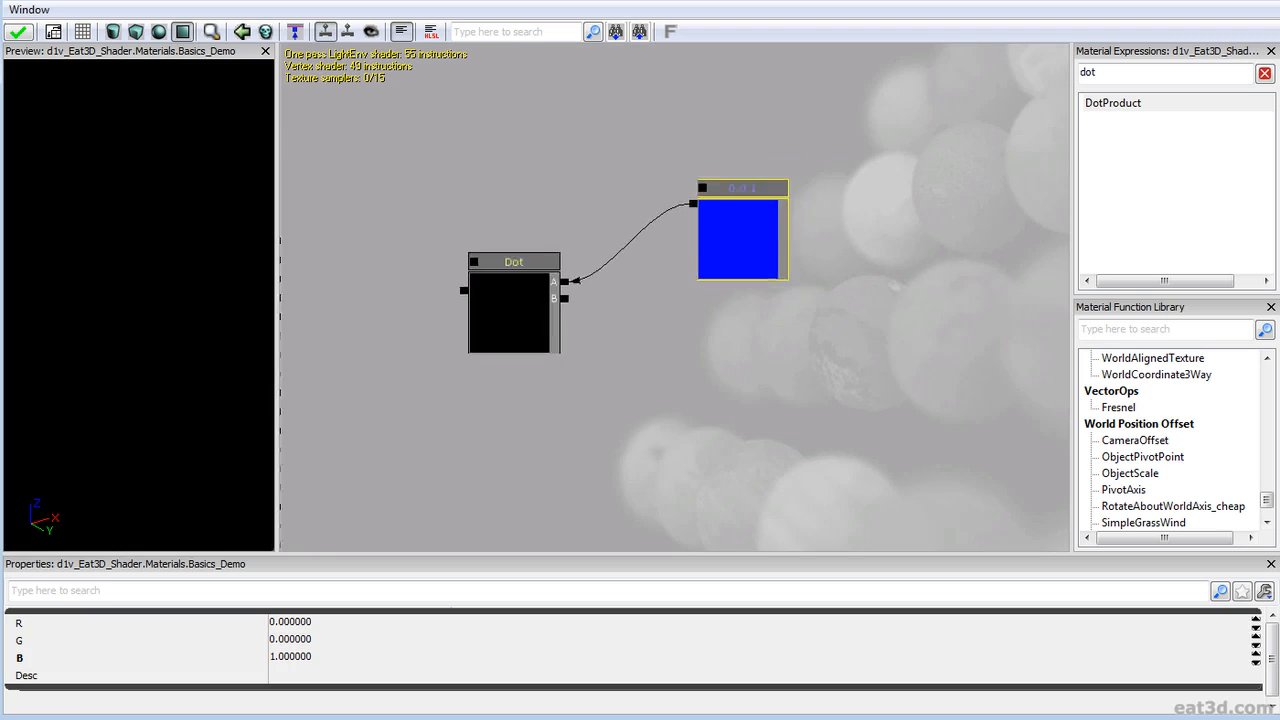
pyautogui.scroll(2, 805, 286)
pyautogui.moveTo(725, 245); pyautogui.dragTo(780, 231)
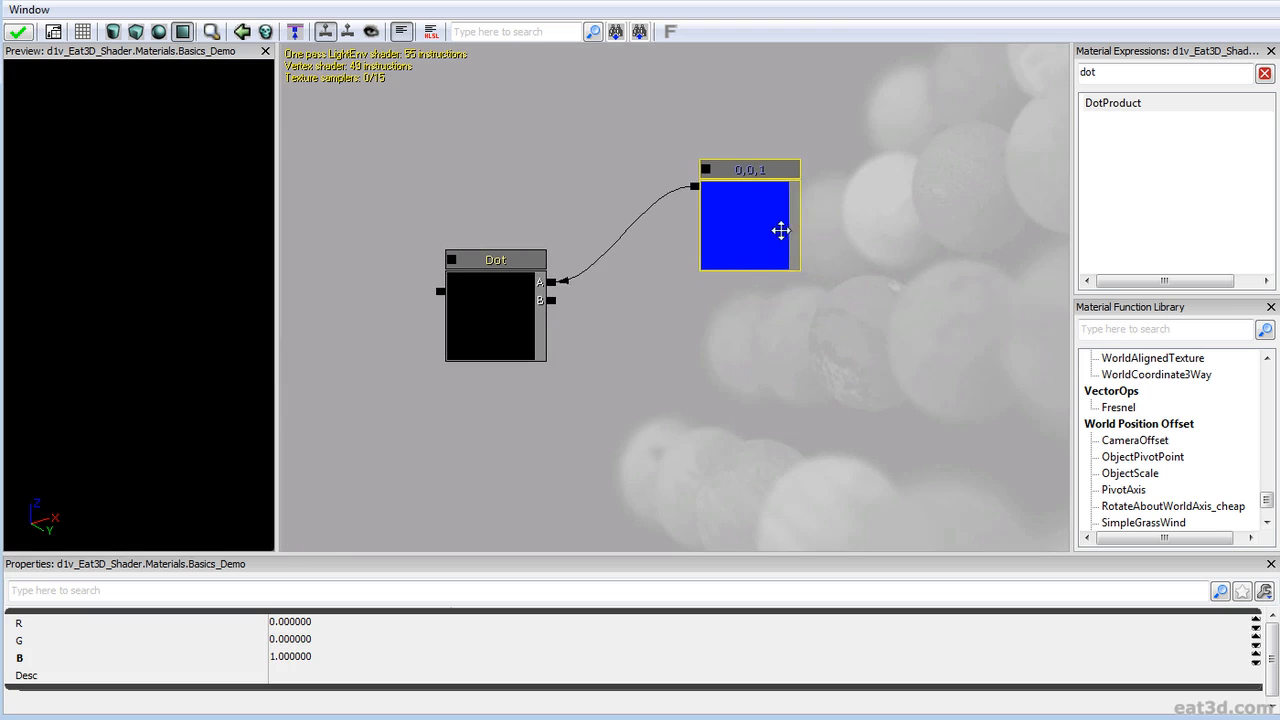
pyautogui.moveTo(865, 258); pyautogui.dragTo(883, 232)
# - Search the material expressions for "obj" and add an ObjectOrientation node below the 0,0,1 constant
pyautogui.click(1113, 74)
pyautogui.doubleClick(1113, 73)
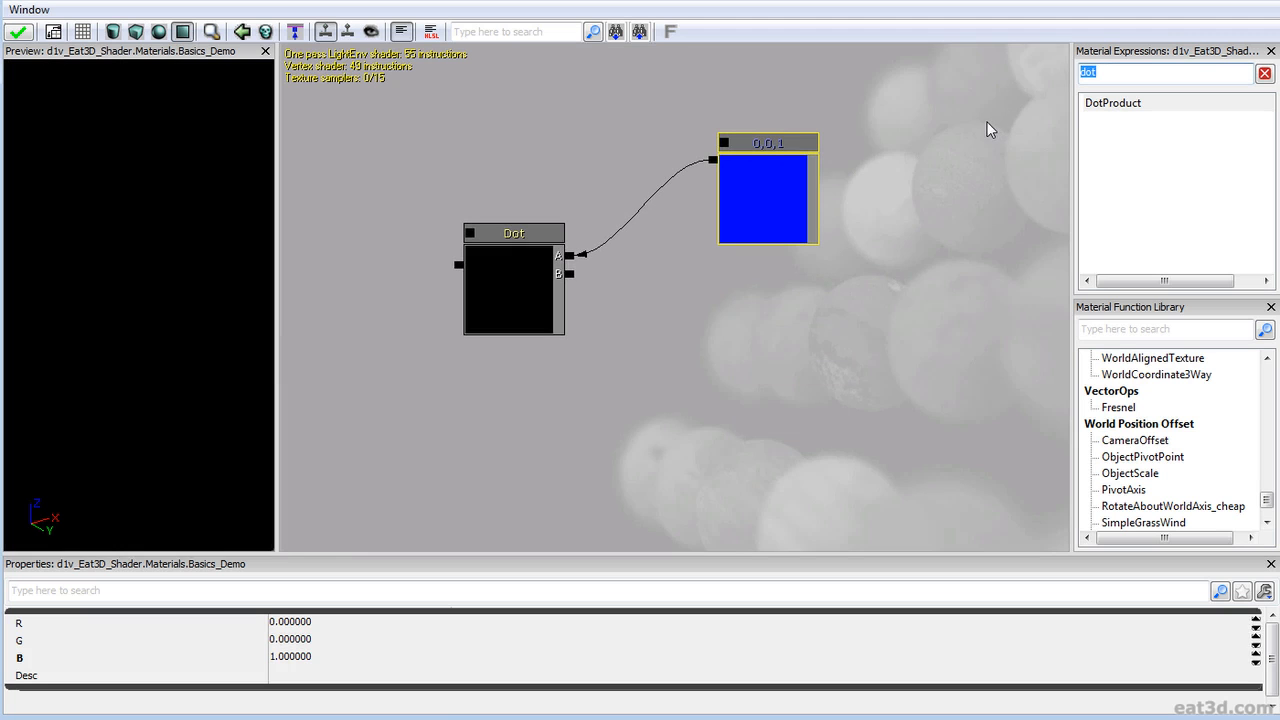
pyautogui.write('obj')
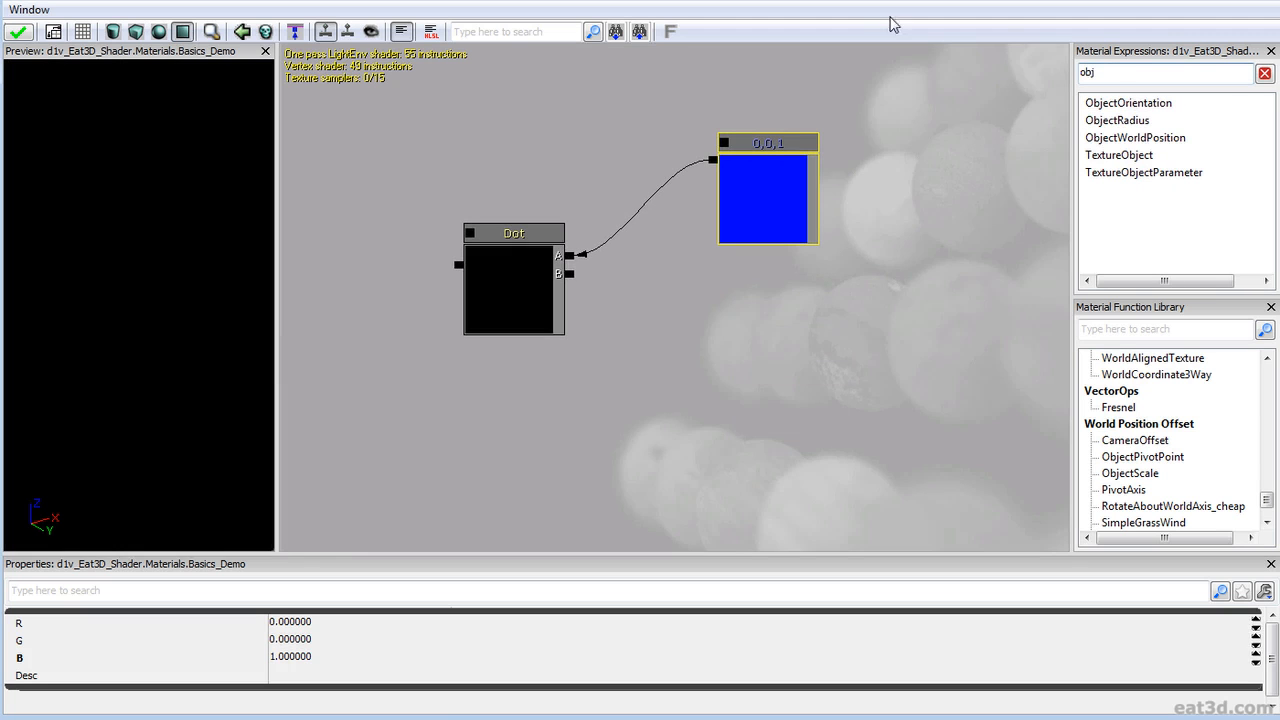
pyautogui.moveTo(746, 298); pyautogui.dragTo(751, 307)
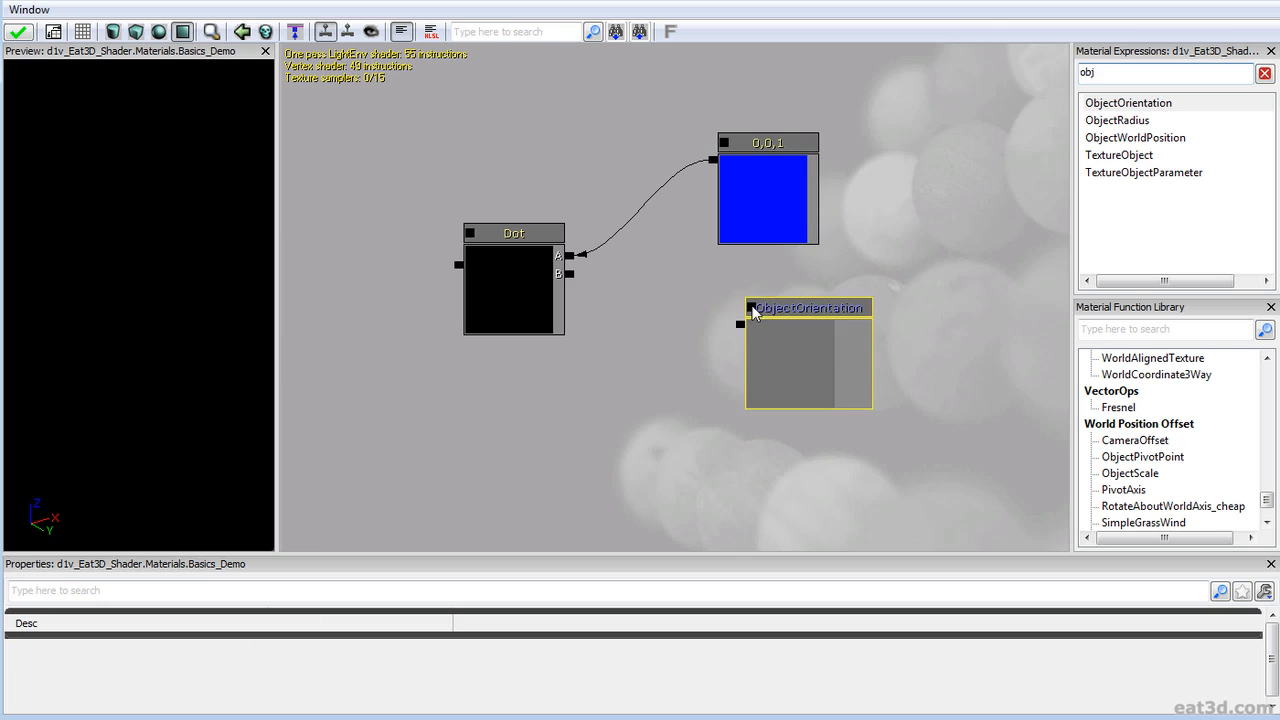
pyautogui.moveTo(809, 372); pyautogui.dragTo(766, 330)
pyautogui.click(774, 246)
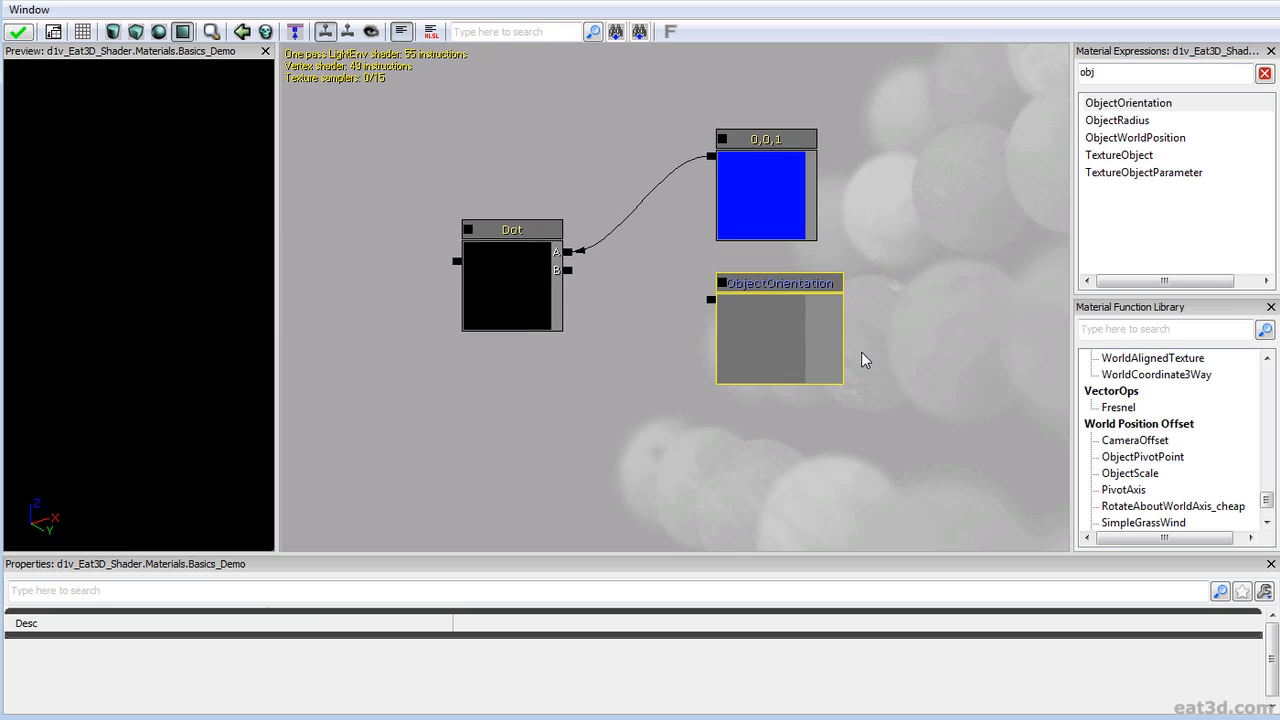
# - With a sphere preview, wire ObjectOrientation into Dot's B input and Dot into Emissive, and apply the material
pyautogui.click(158, 31)
pyautogui.moveTo(711, 298)
pyautogui.mouseDown()
pyautogui.moveTo(572, 270)
pyautogui.moveTo(551, 297)
pyautogui.moveTo(702, 309)
pyautogui.mouseUp()
pyautogui.moveTo(639, 280); pyautogui.dragTo(432, 267)
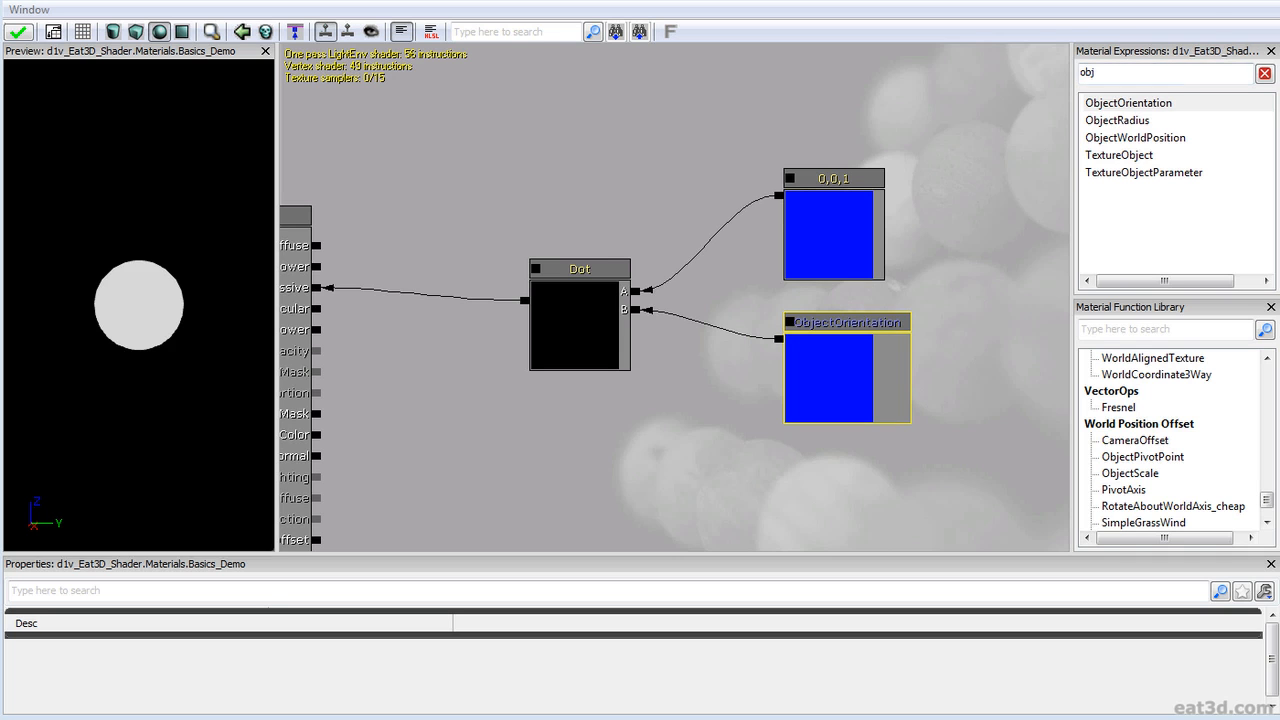
pyautogui.click(18, 33)
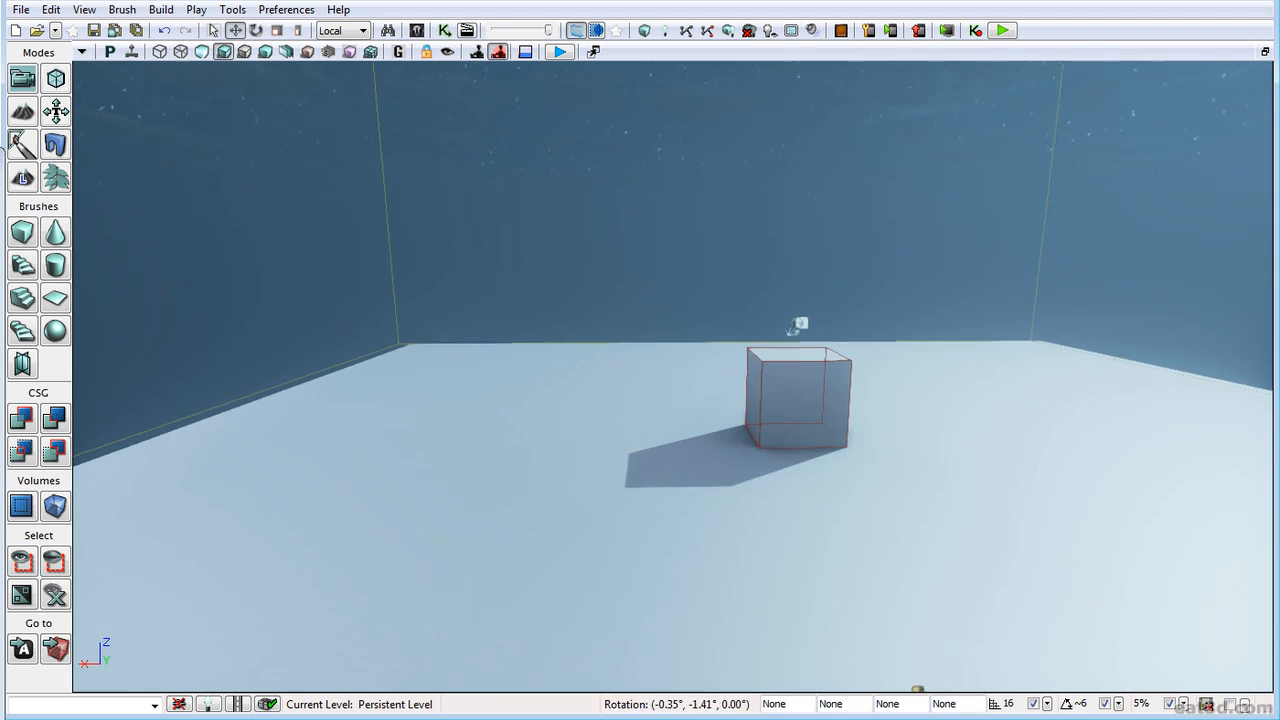
# - Place an arrow static mesh on the level floor and move it closer to the box
pyautogui.keyDown('ctrl'); pyautogui.moveTo(640, 471); pyautogui.dragTo(580, 471); pyautogui.keyUp('ctrl')
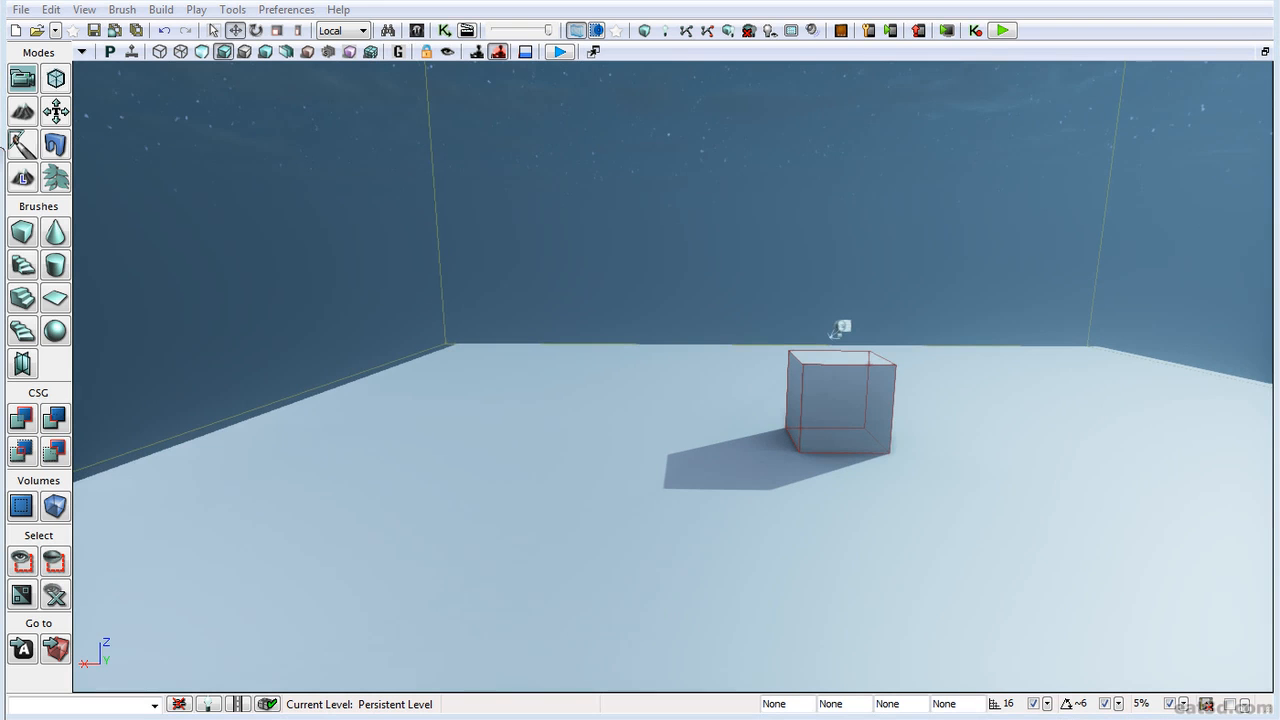
pyautogui.moveTo(605, 512); pyautogui.dragTo(543, 494)
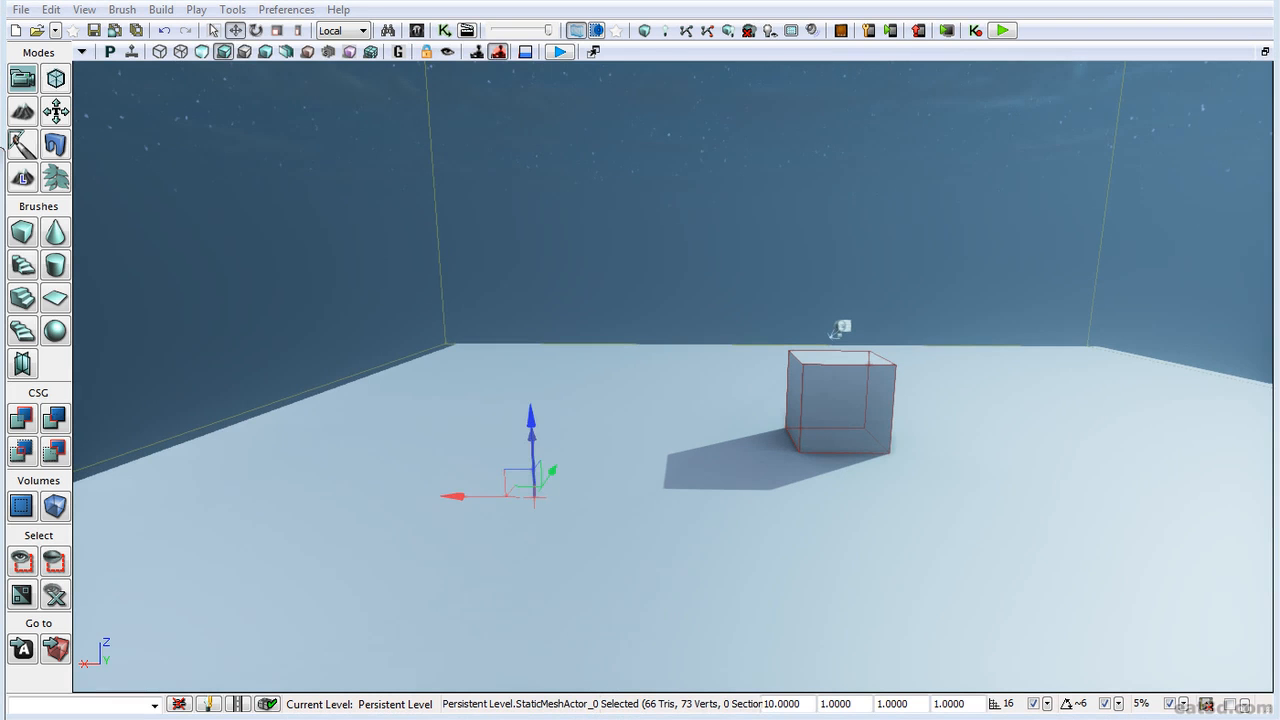
pyautogui.moveTo(506, 463); pyautogui.dragTo(493, 457)
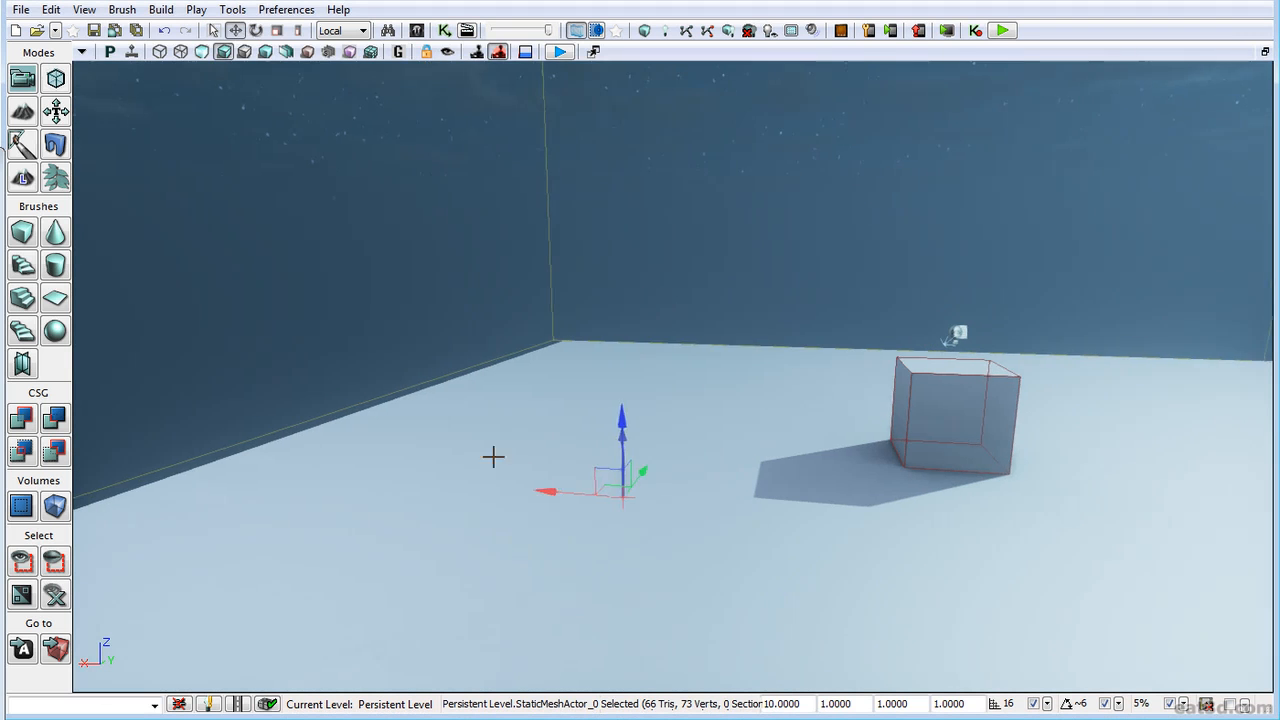
pyautogui.moveTo(610, 478); pyautogui.dragTo(714, 445)
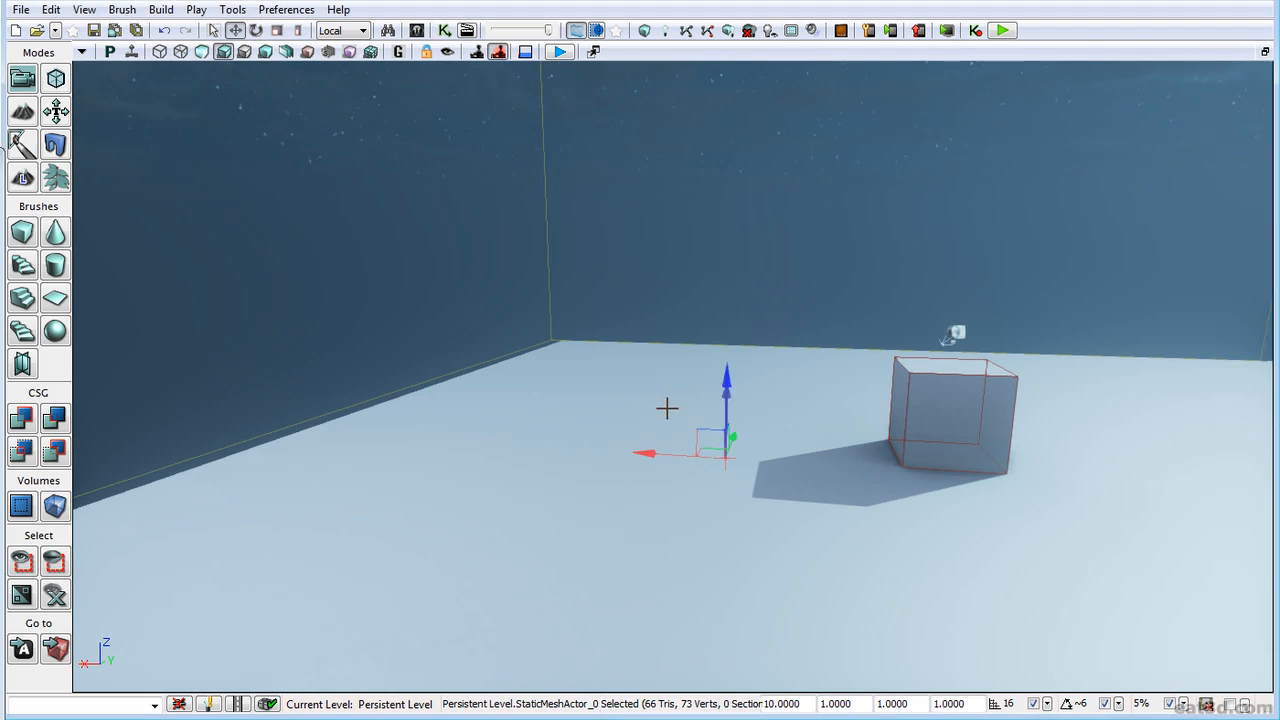
pyautogui.moveTo(666, 407); pyautogui.dragTo(640, 423, button='right')
pyautogui.moveTo(640, 423); pyautogui.dragTo(657, 380)
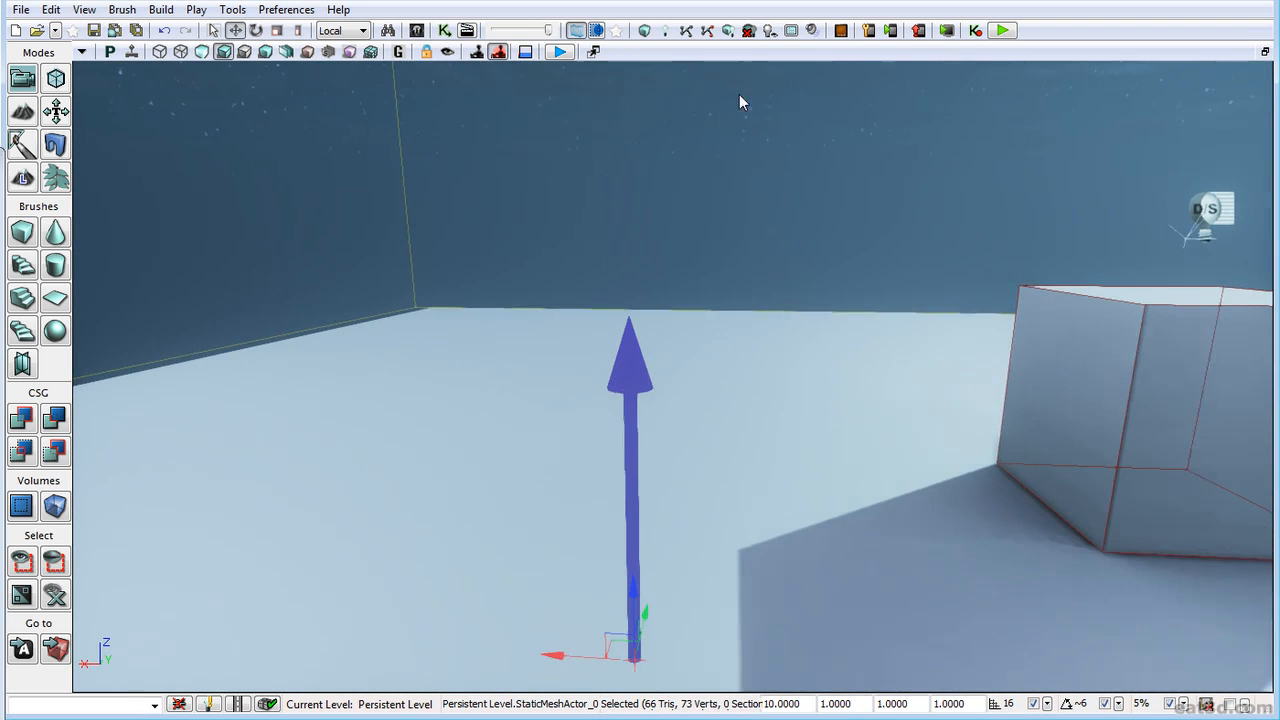
# - Apply the Basics_Demo material to the arrow and show the level viewport in Unlit mode
pyautogui.moveTo(2, 455); pyautogui.dragTo(632, 380)
pyautogui.moveTo(569, 526); pyautogui.dragTo(582, 529, button='right')
pyautogui.moveTo(606, 606); pyautogui.dragTo(606, 470)
pyautogui.click(203, 52)
# - Switch the arrow to the rotation gizmo and examine its unlit shading while it points straight up
pyautogui.moveTo(420, 260); pyautogui.dragTo(379, 518)
pyautogui.press('space')
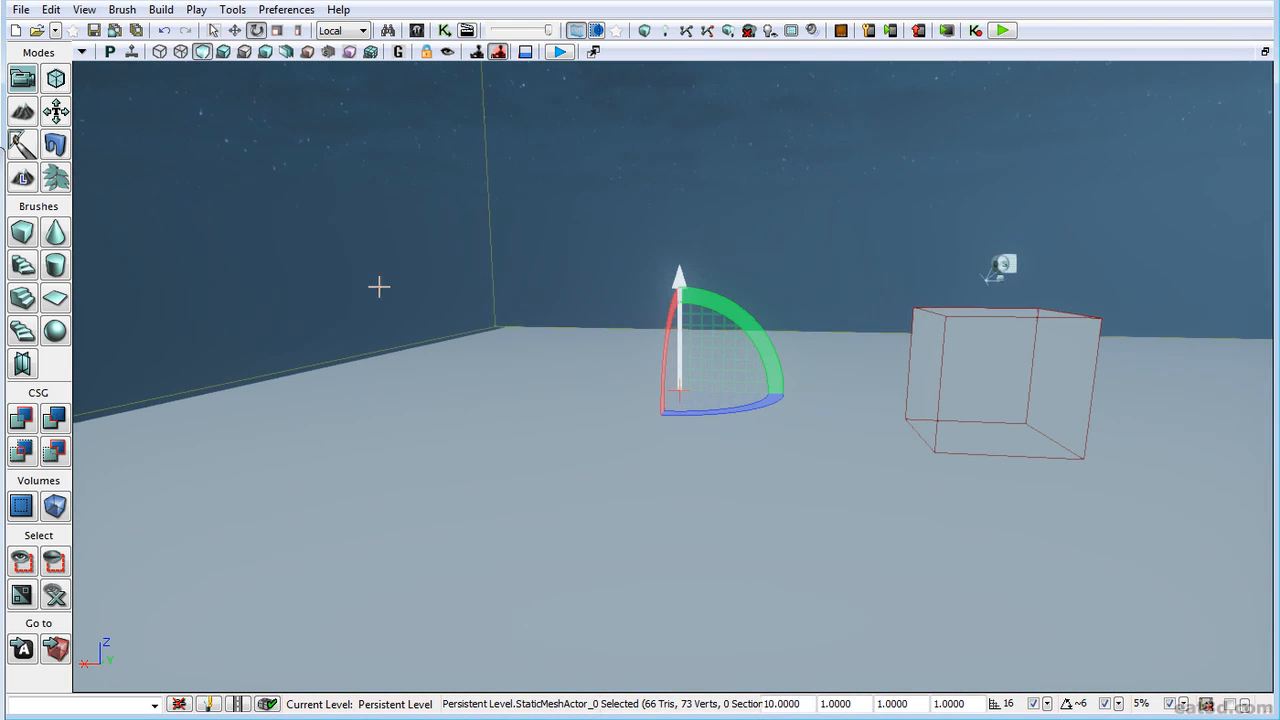
pyautogui.moveTo(743, 306); pyautogui.dragTo(672, 388)
pyautogui.moveTo(472, 255); pyautogui.dragTo(498, 236, button='right')
pyautogui.moveTo(498, 236); pyautogui.dragTo(487, 178)
pyautogui.moveTo(488, 312); pyautogui.dragTo(486, 280, button='right')
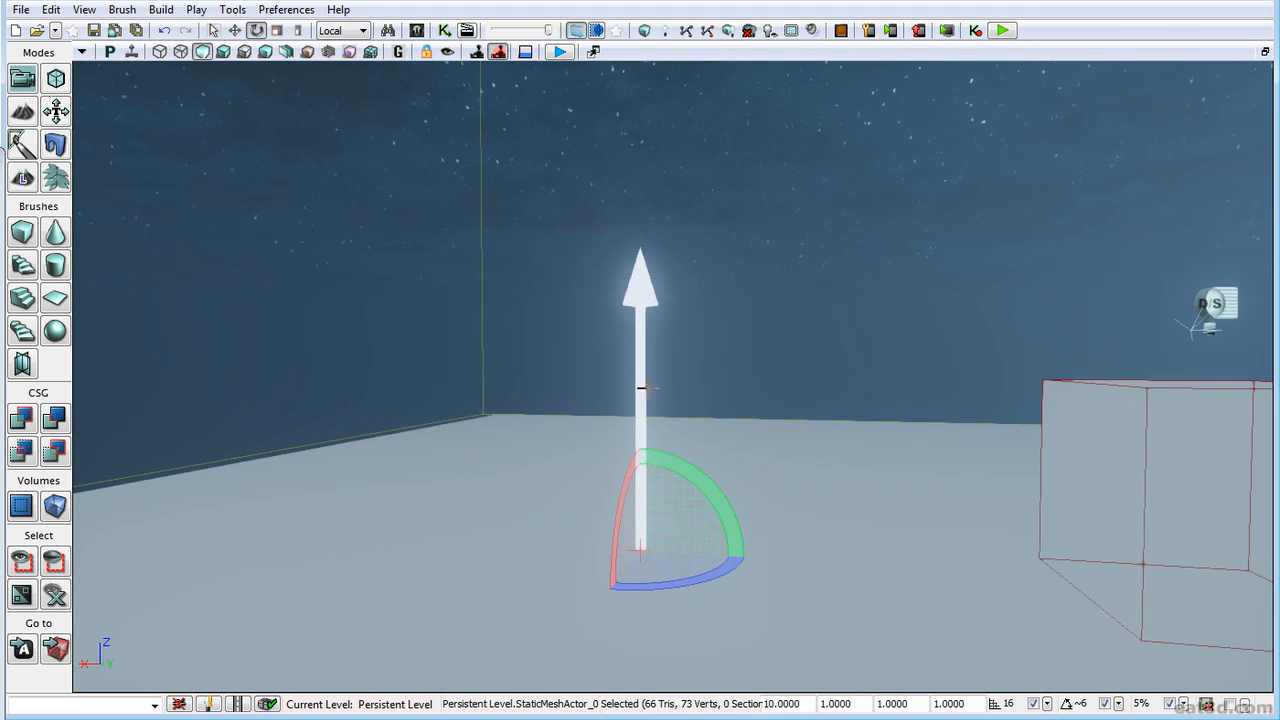
pyautogui.moveTo(637, 303); pyautogui.dragTo(618, 322, button='right')
pyautogui.moveTo(637, 303); pyautogui.dragTo(640, 323)
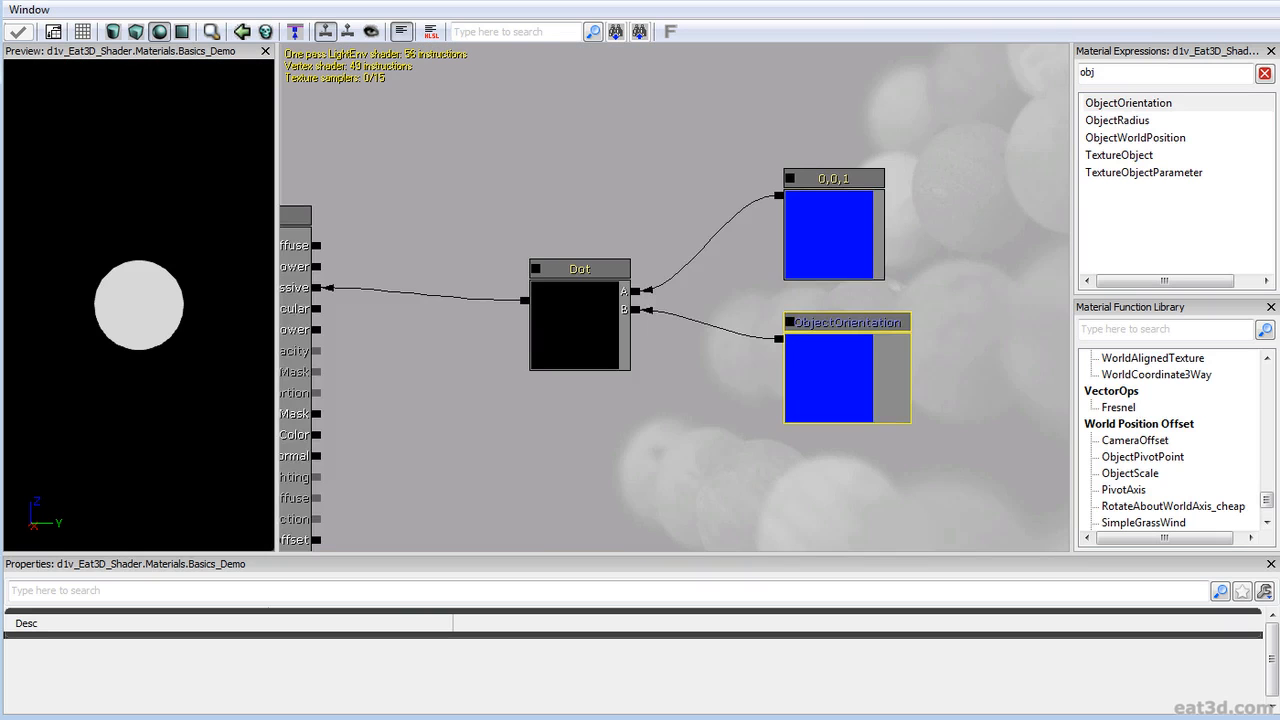
# - Look over the Dot node and the surrounding math nodes in the material graph
pyautogui.moveTo(868, 350); pyautogui.dragTo(774, 354)
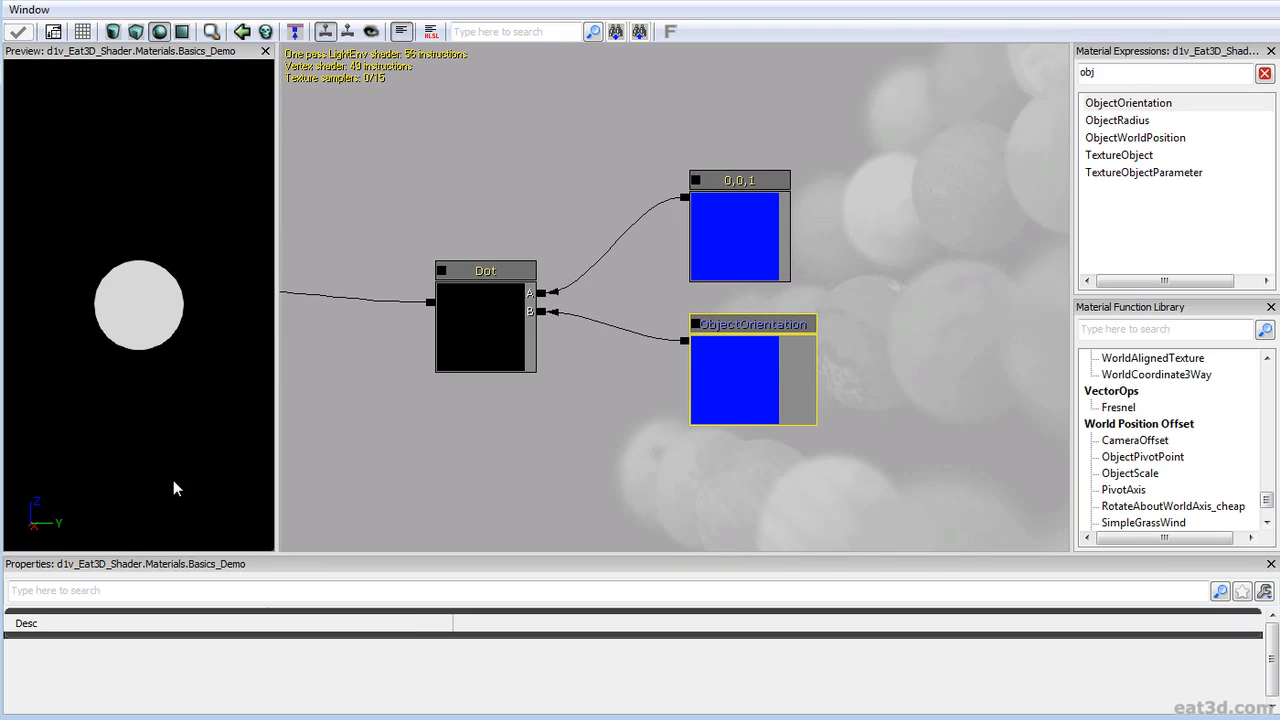
pyautogui.click(487, 361)
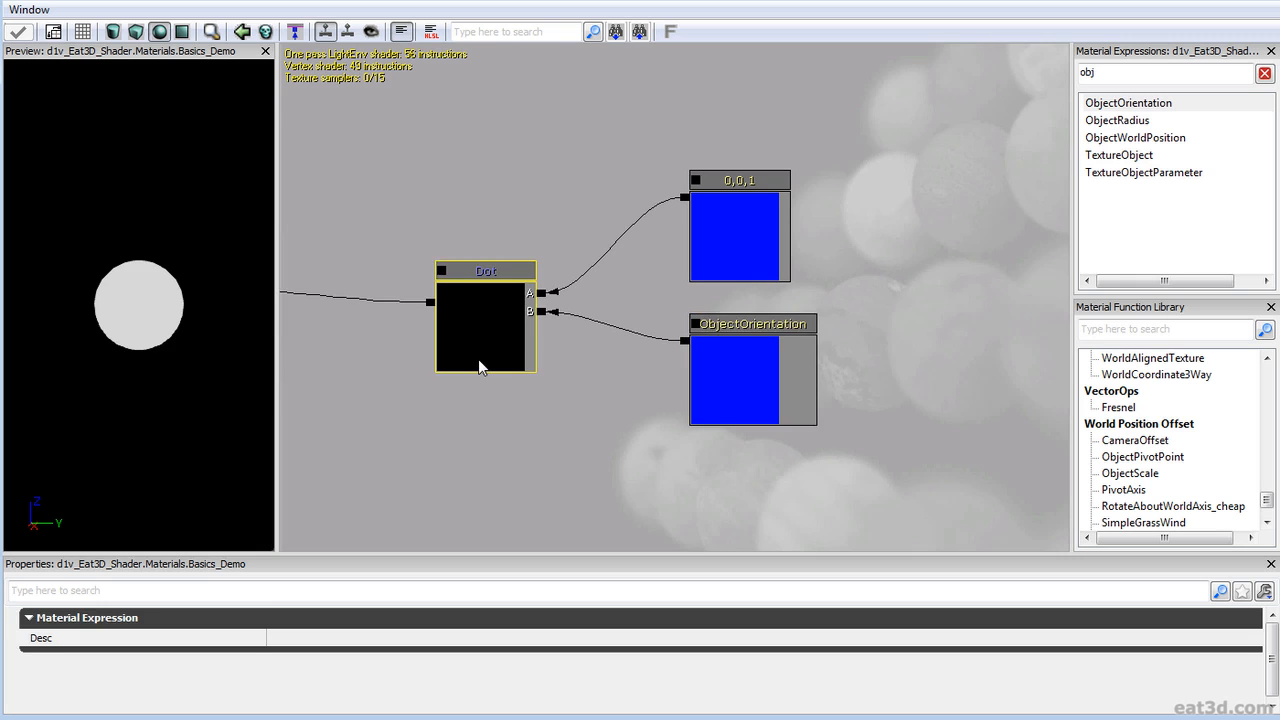
pyautogui.moveTo(478, 360); pyautogui.dragTo(537, 466)
pyautogui.scroll(-4, 762, 222)
pyautogui.moveTo(754, 283); pyautogui.dragTo(597, 476)
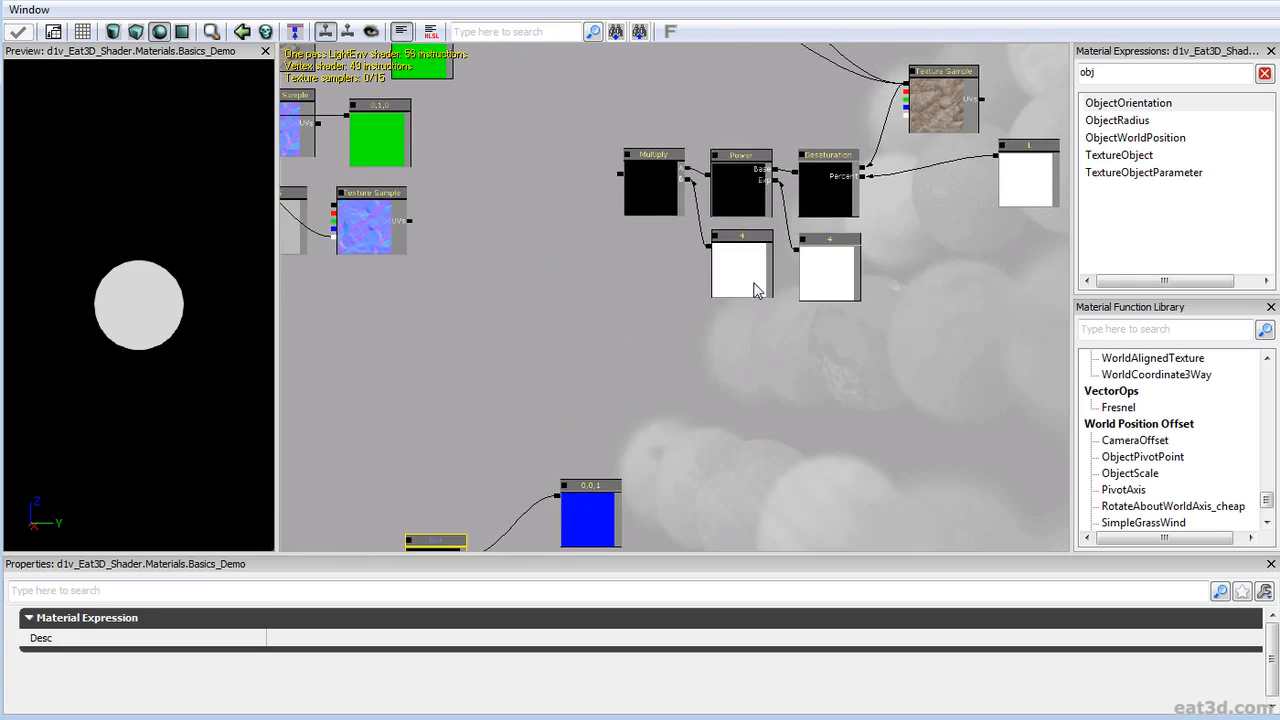
pyautogui.click(754, 284)
pyautogui.moveTo(695, 401); pyautogui.dragTo(739, 293)
pyautogui.scroll(4, 679, 415)
pyautogui.moveTo(608, 387)
pyautogui.mouseDown()
pyautogui.moveTo(624, 401)
pyautogui.moveTo(594, 374)
pyautogui.moveTo(605, 350)
pyautogui.moveTo(585, 378)
pyautogui.mouseUp()
# - Examine the Dot node's two inputs, the 0,0,1 constant and ObjectOrientation, in turn
pyautogui.click(701, 387)
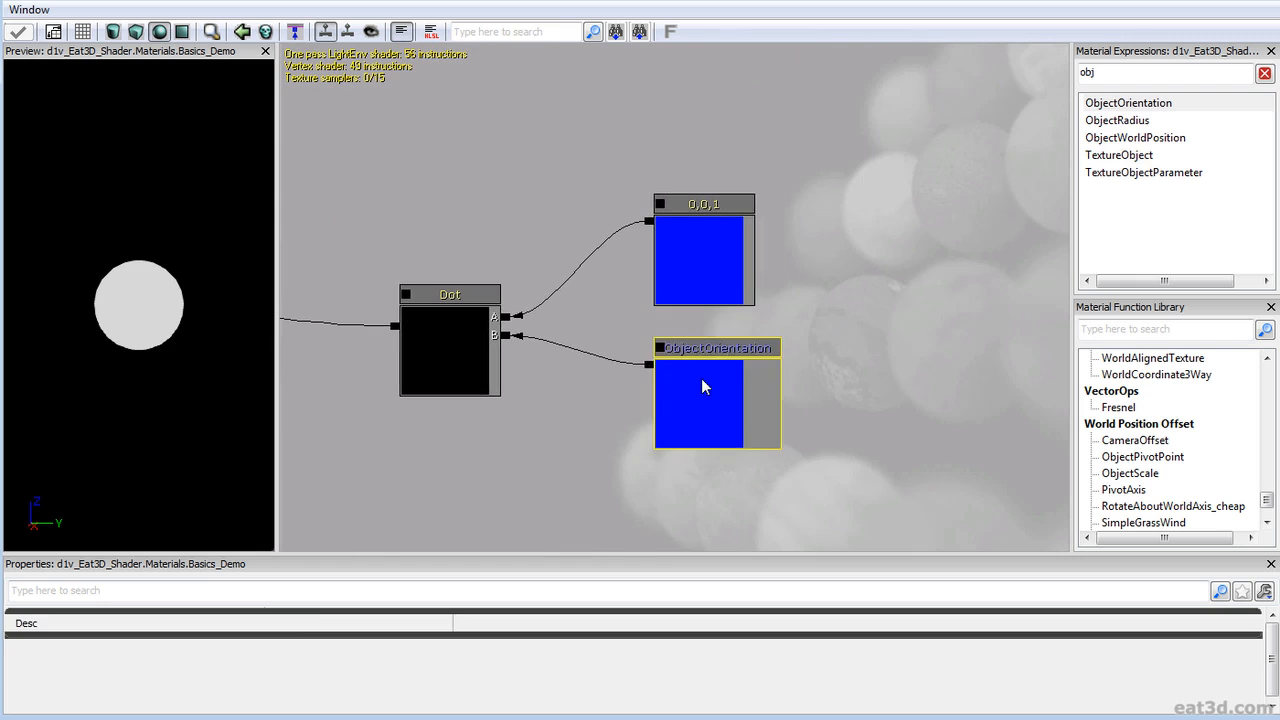
pyautogui.click(696, 225)
pyautogui.click(703, 376)
pyautogui.click(705, 275)
pyautogui.click(731, 378)
pyautogui.click(728, 248)
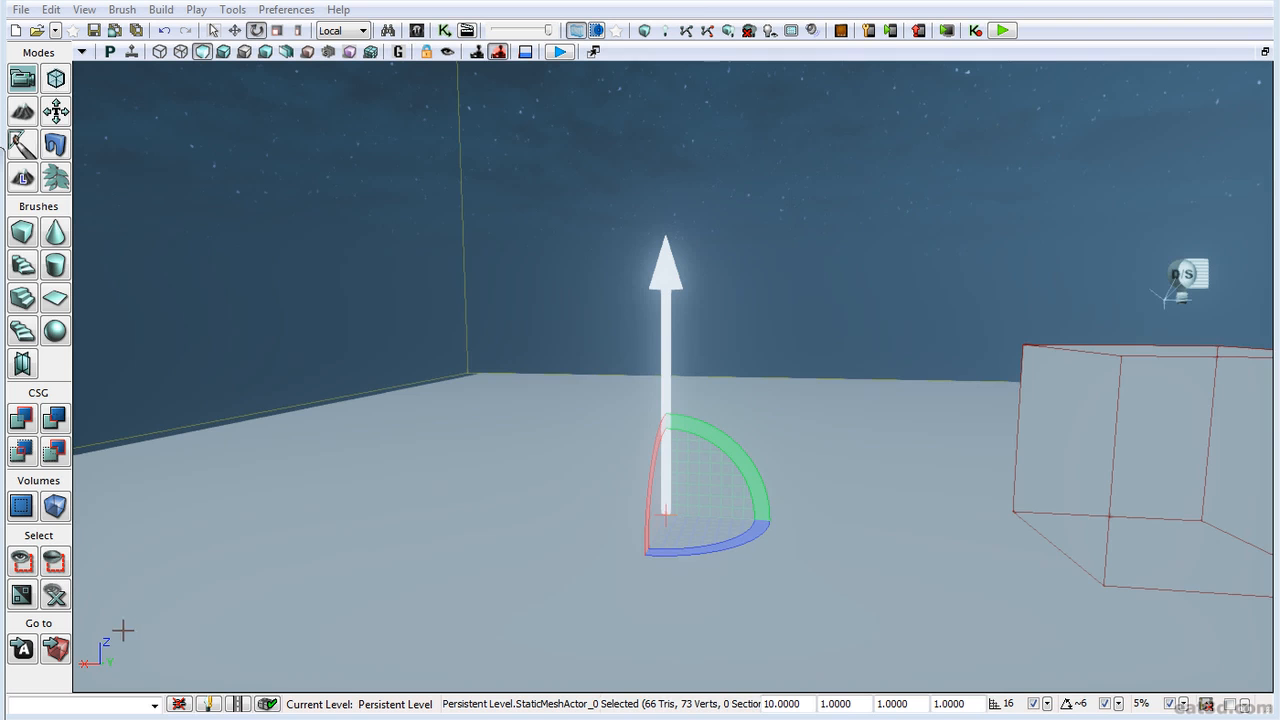
# - Return to the level and compare the arrow's direction with the world Z axis
pyautogui.scroll(3, 559, 434)
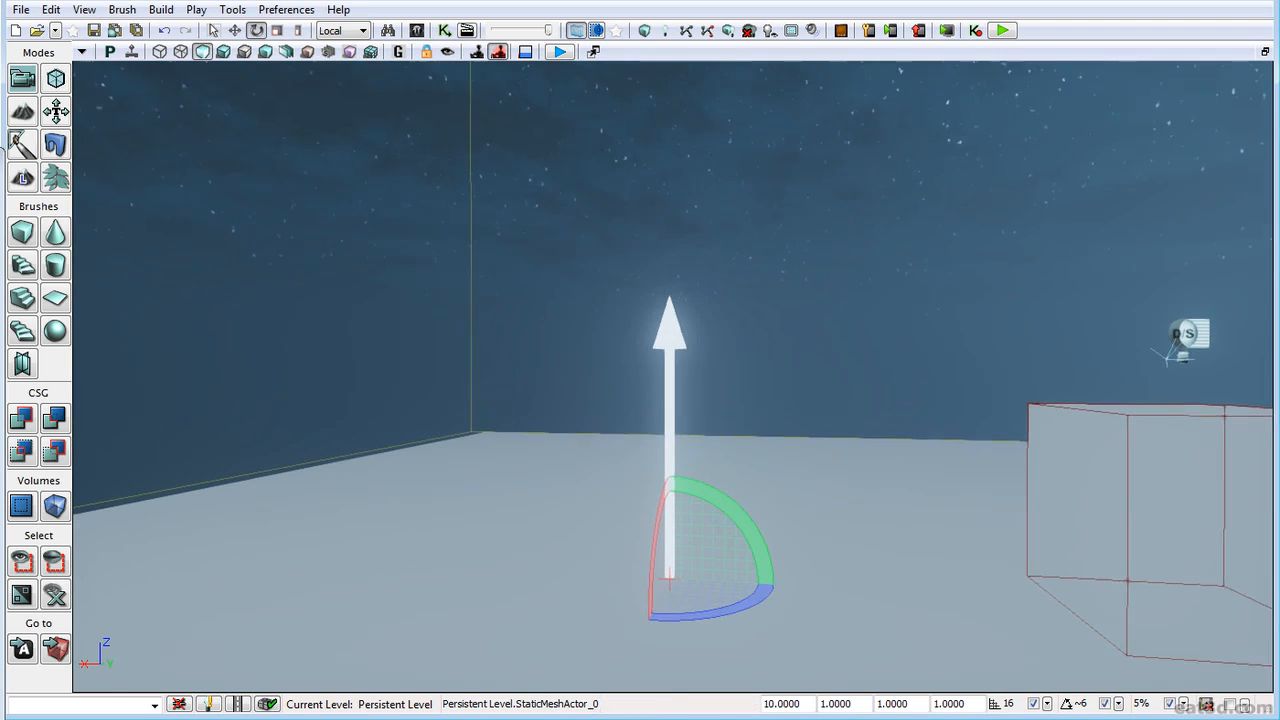
pyautogui.moveTo(683, 531); pyautogui.dragTo(752, 601)
pyautogui.moveTo(742, 631); pyautogui.dragTo(649, 508)
pyautogui.moveTo(99, 456); pyautogui.dragTo(97, 451)
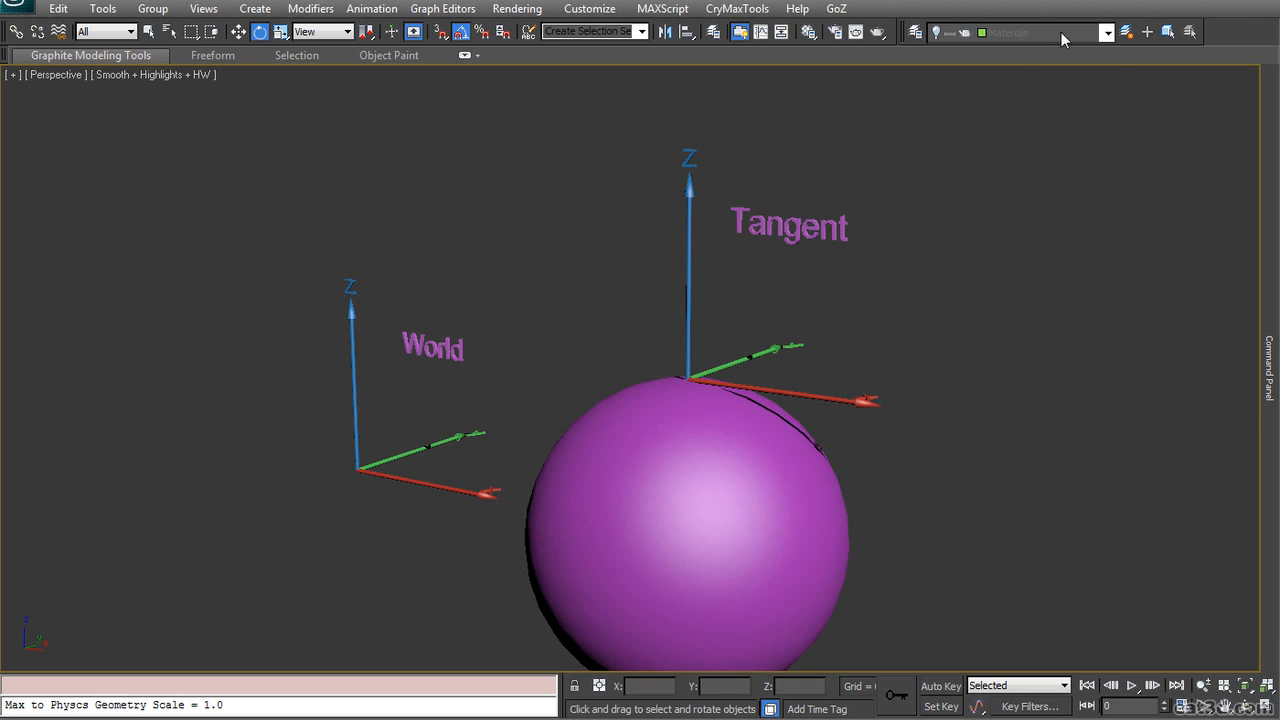
# - Hide the Tangent_World layer, show the Cos layer, and frame the unit circle diagram face-on
pyautogui.click(1062, 38)
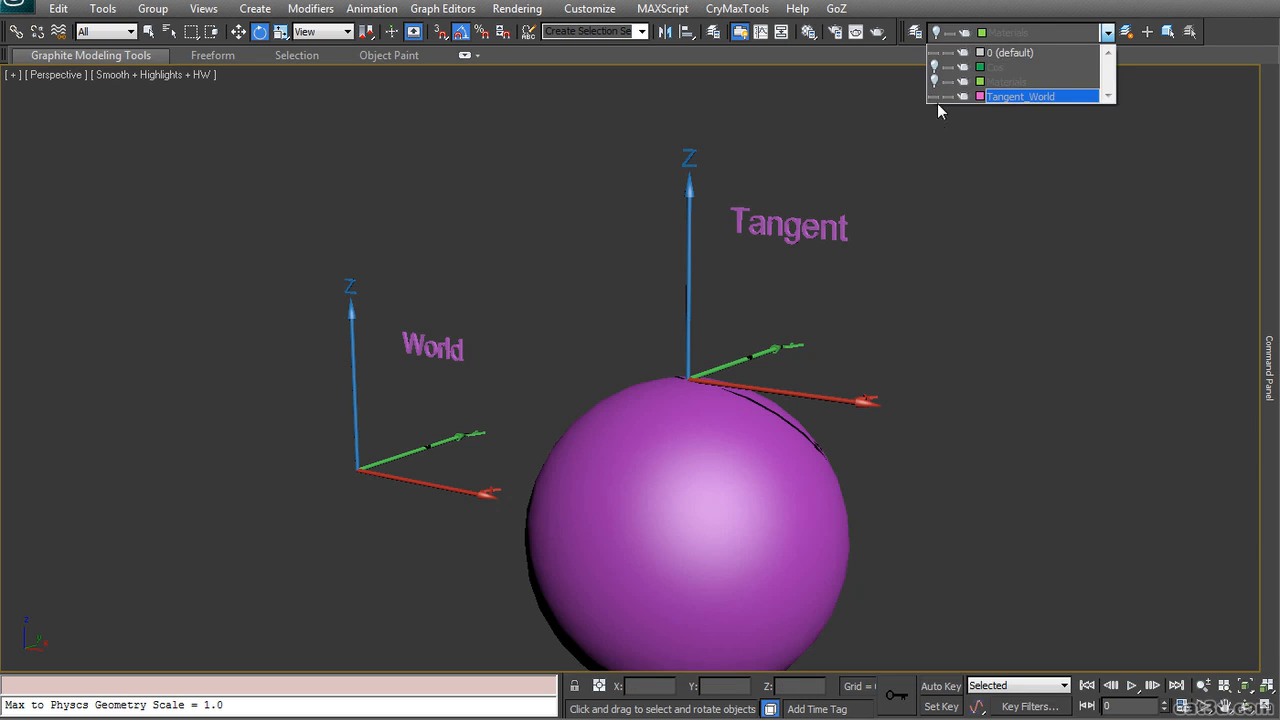
pyautogui.click(940, 95)
pyautogui.click(936, 68)
pyautogui.click(801, 225)
pyautogui.press('z')
pyautogui.keyDown('alt'); pyautogui.moveTo(756, 186); pyautogui.dragTo(703, 307, button='middle'); pyautogui.keyUp('alt')
pyautogui.scroll(5, 690, 281)
pyautogui.scroll(-3, 669, 276)
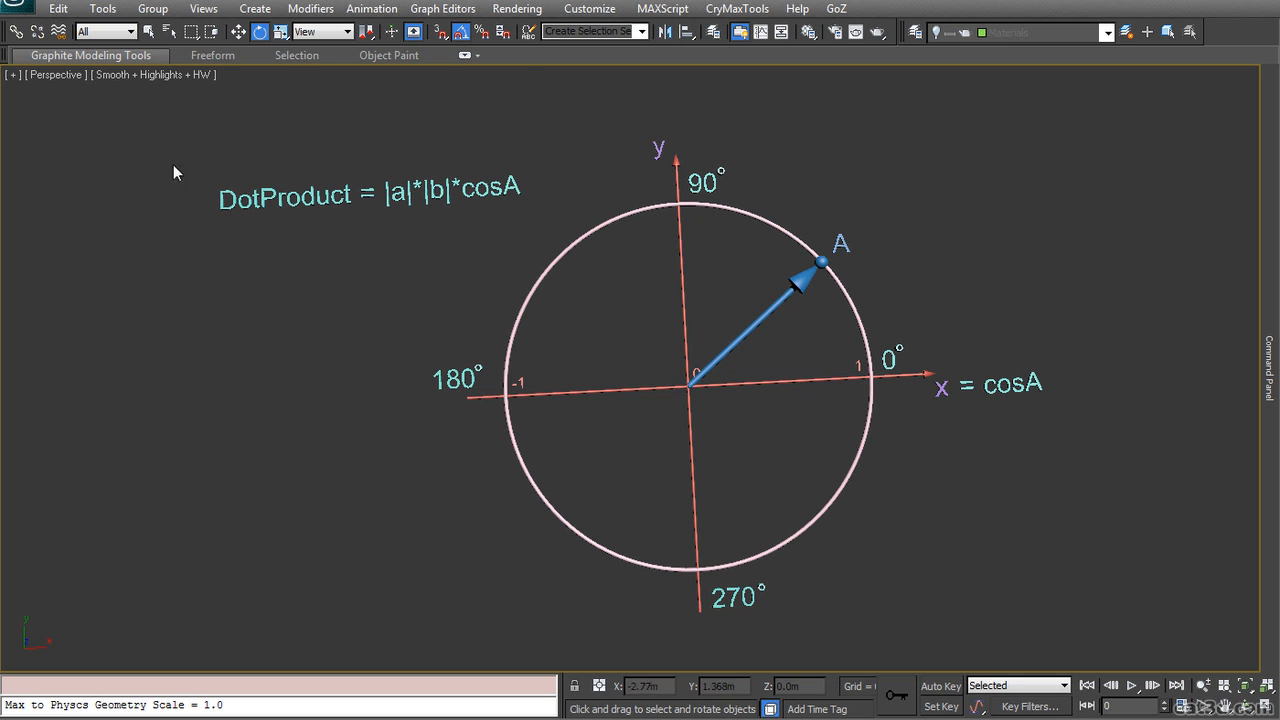
# - Examine the DotProduct formula and how arrow A relates to the angles and cosA axis on the unit circle
pyautogui.click(413, 185)
pyautogui.click(117, 355)
pyautogui.press('q')
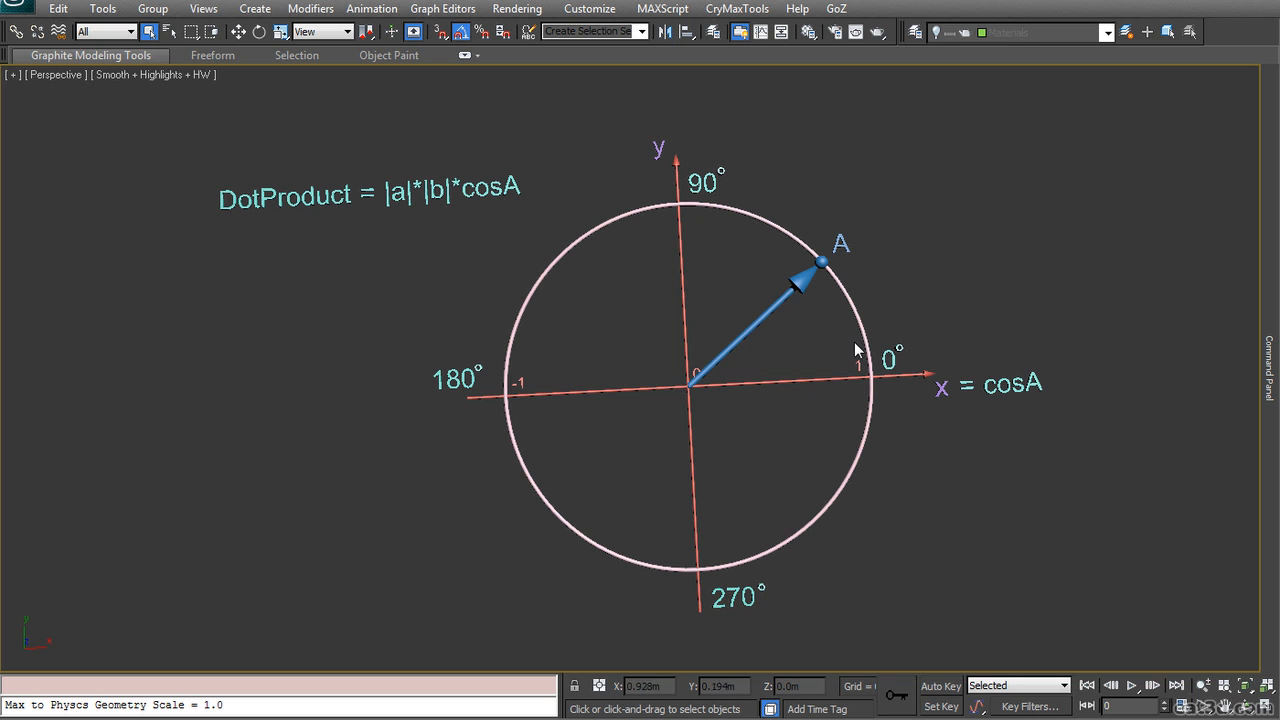
pyautogui.click(438, 195)
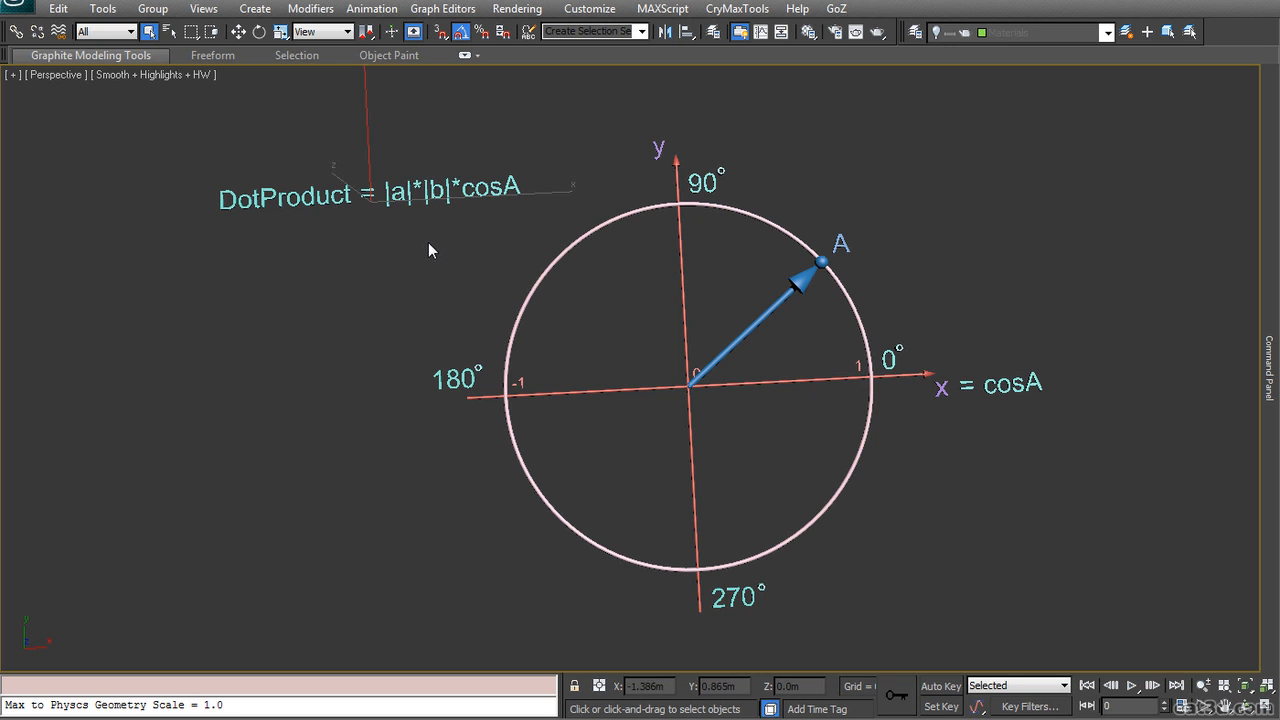
pyautogui.click(488, 191)
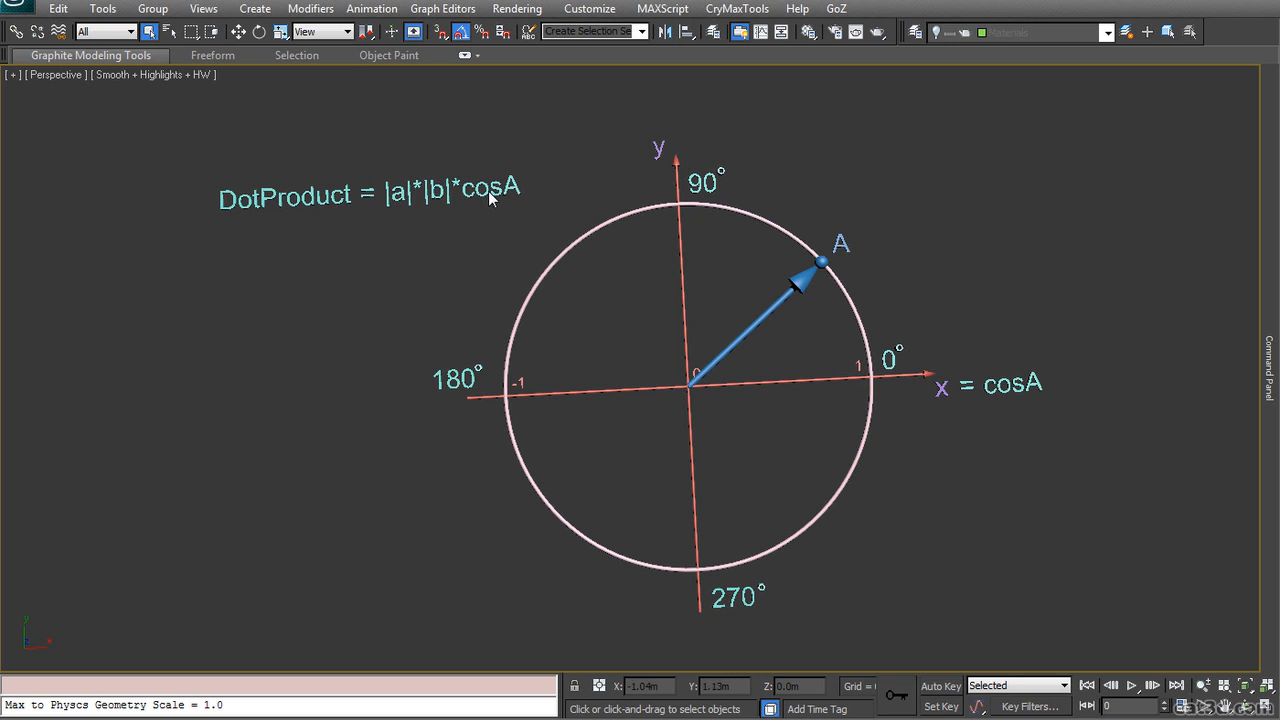
pyautogui.click(493, 189)
pyautogui.click(483, 221)
pyautogui.scroll(5, 772, 294)
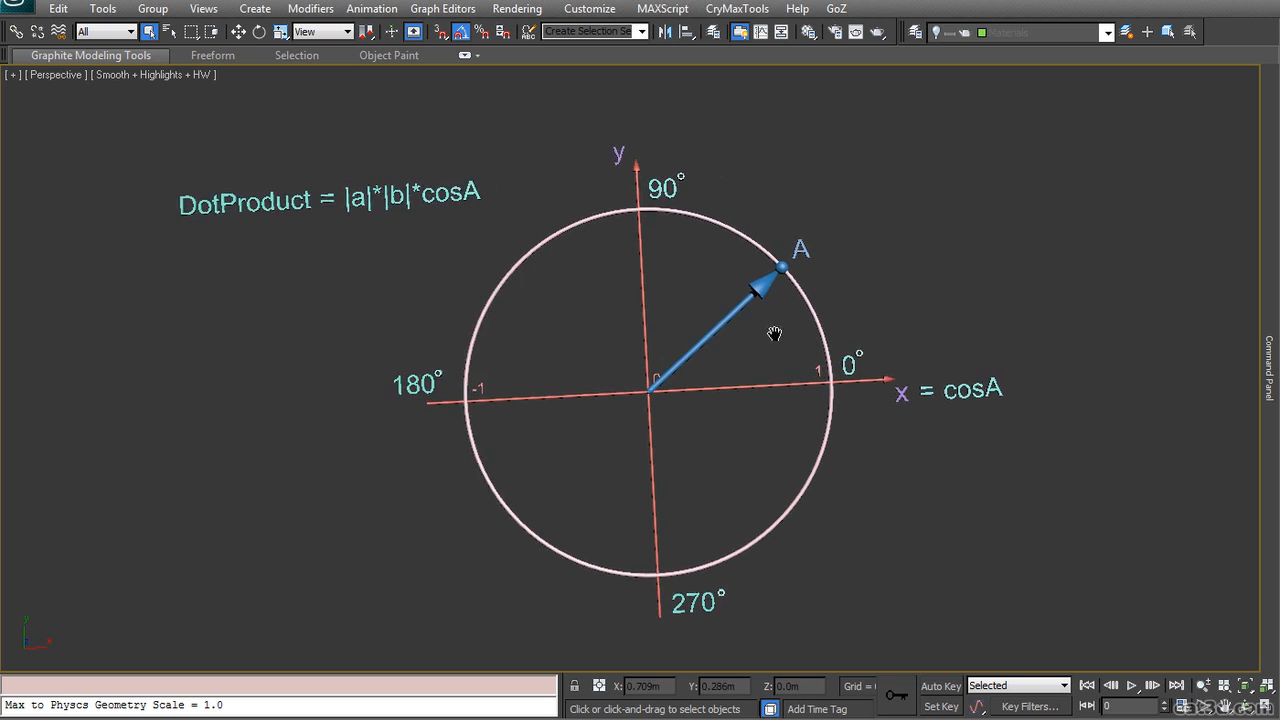
pyautogui.moveTo(718, 378)
pyautogui.keyDown('alt'); pyautogui.mouseDown(button='middle')
pyautogui.moveTo(666, 400)
pyautogui.moveTo(717, 386)
pyautogui.mouseUp(button='middle'); pyautogui.keyUp('alt')
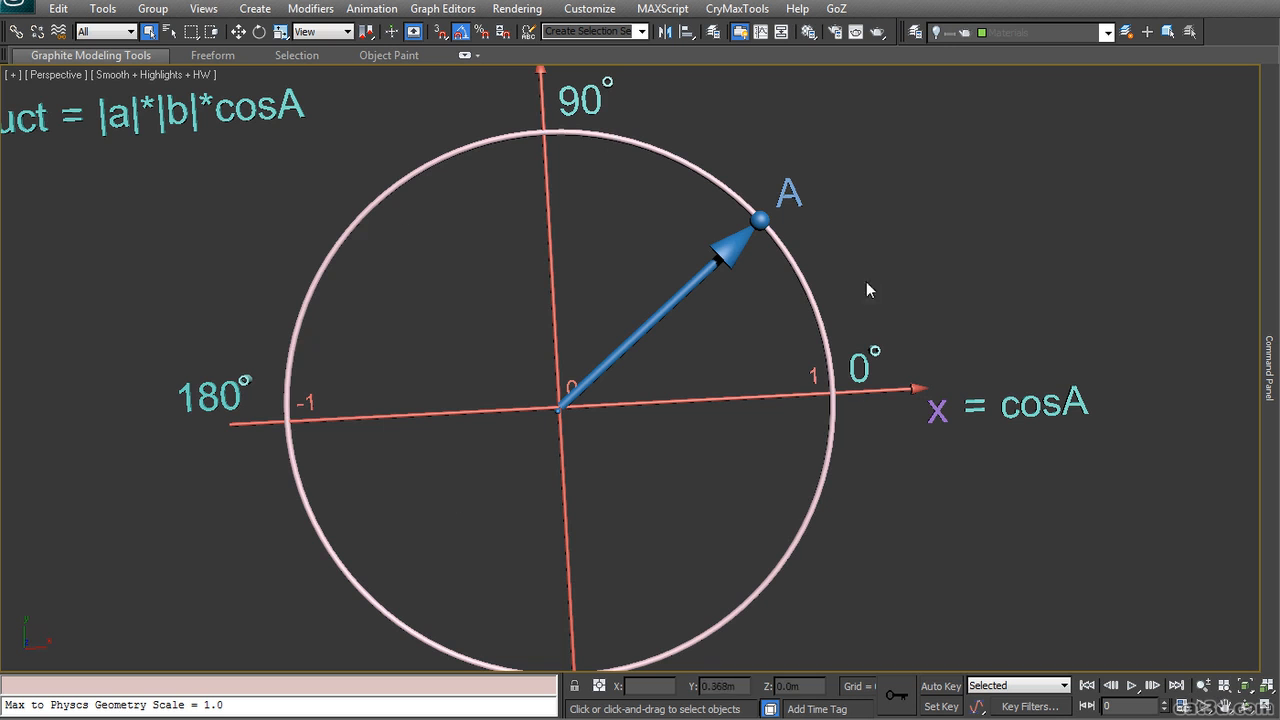
pyautogui.scroll(-5, 783, 320)
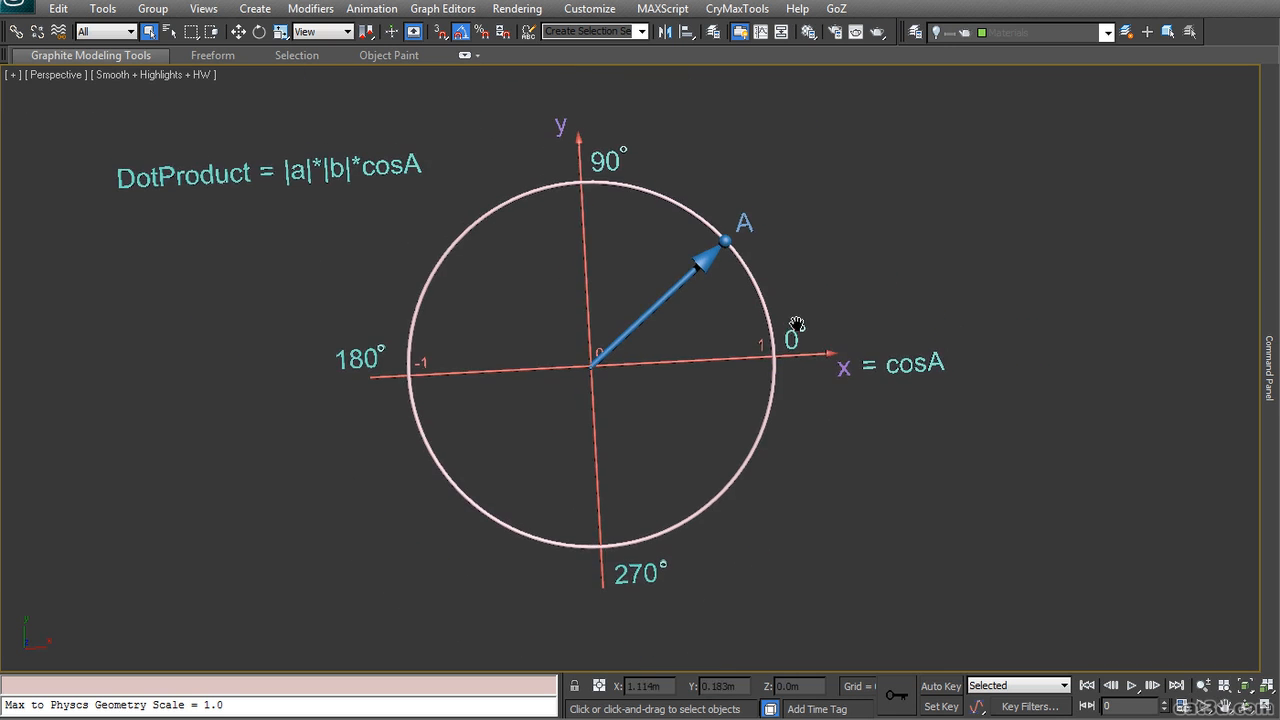
pyautogui.keyDown('alt'); pyautogui.moveTo(722, 353); pyautogui.dragTo(739, 356, button='middle'); pyautogui.keyUp('alt')
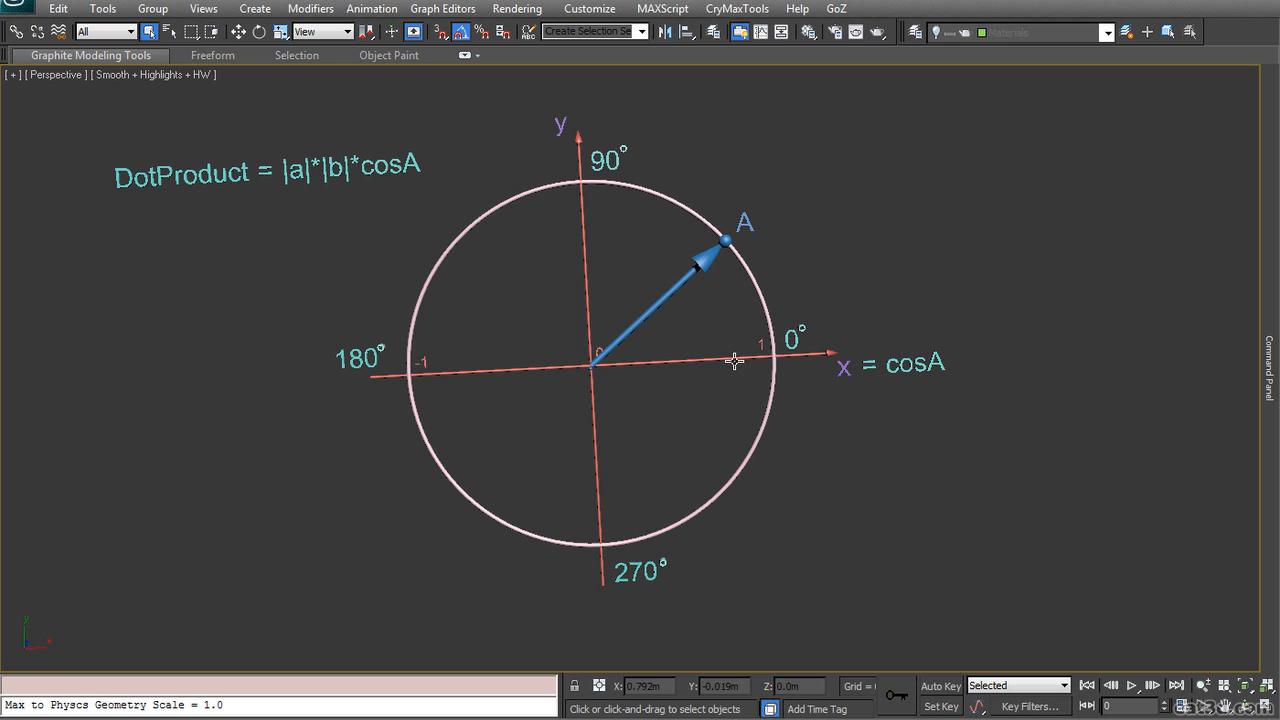
# - Rotate arrow A around the circle to 0°, 90° and 180°, finishing slightly above the 0° axis at Z -85
pyautogui.click(661, 318)
pyautogui.press('e')
pyautogui.moveTo(693, 256); pyautogui.dragTo(718, 293)
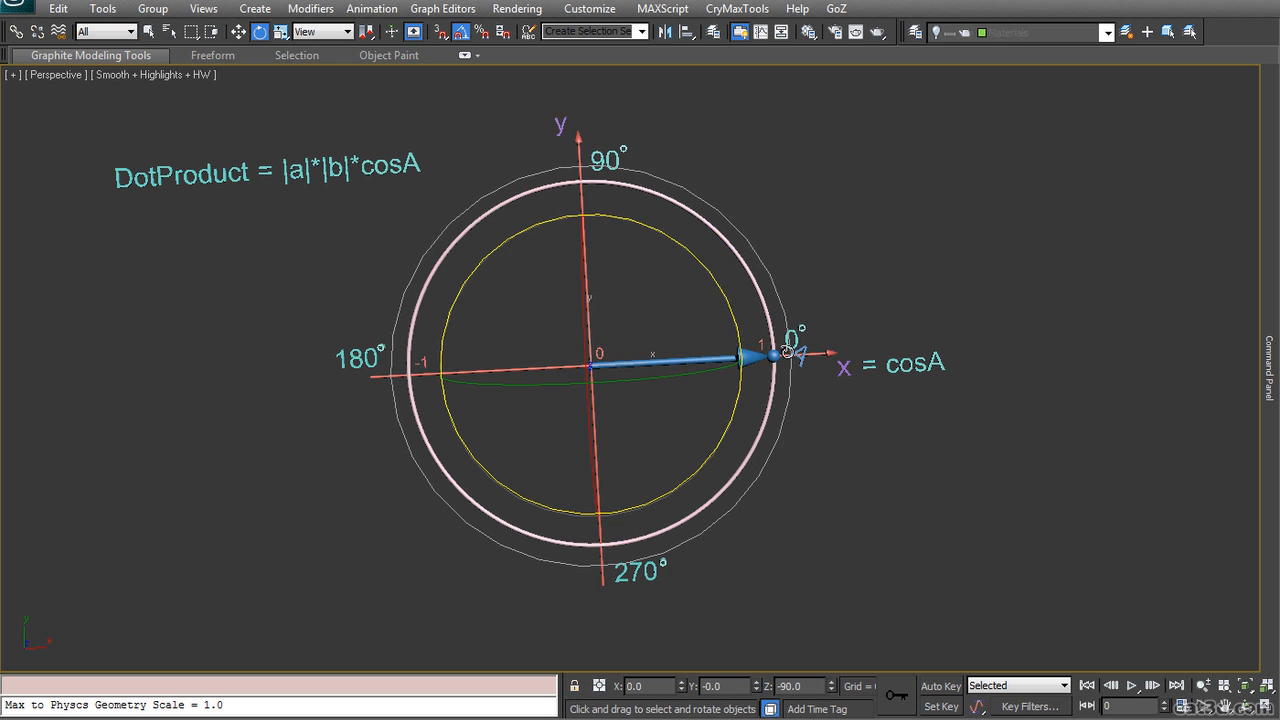
pyautogui.moveTo(728, 313); pyautogui.dragTo(645, 260)
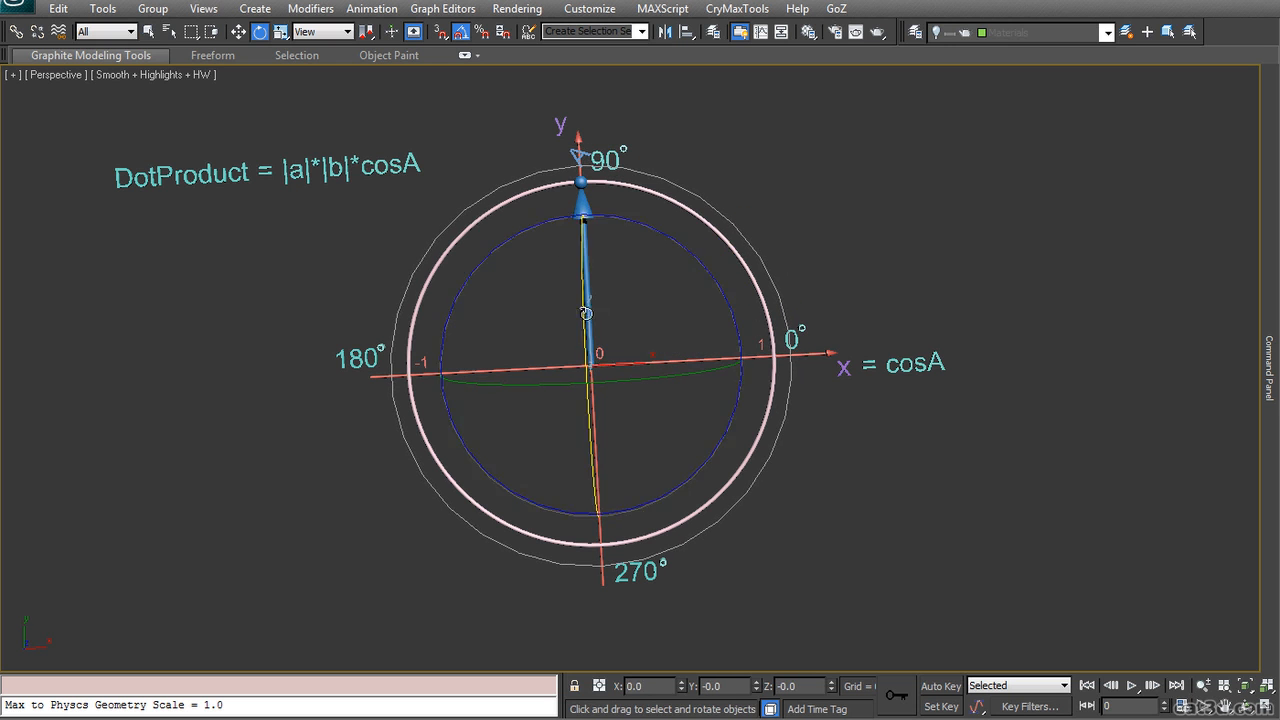
pyautogui.moveTo(624, 215); pyautogui.dragTo(546, 216)
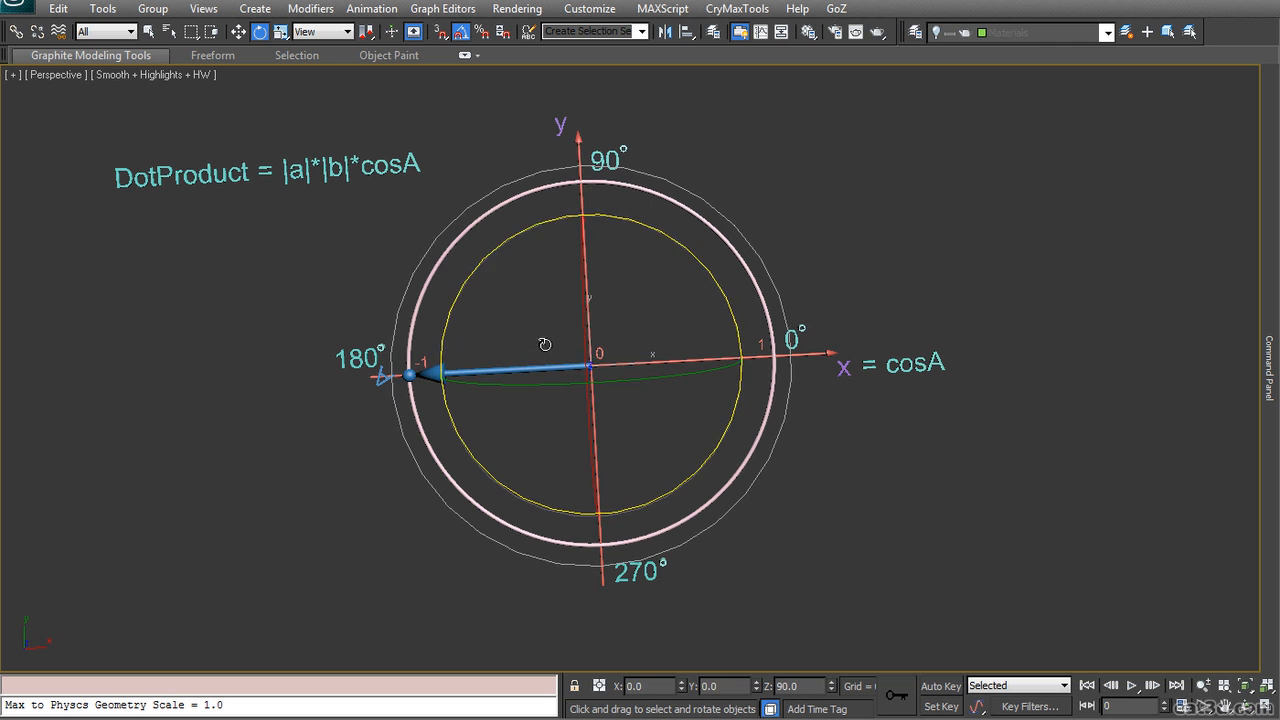
pyautogui.moveTo(658, 236); pyautogui.dragTo(626, 282)
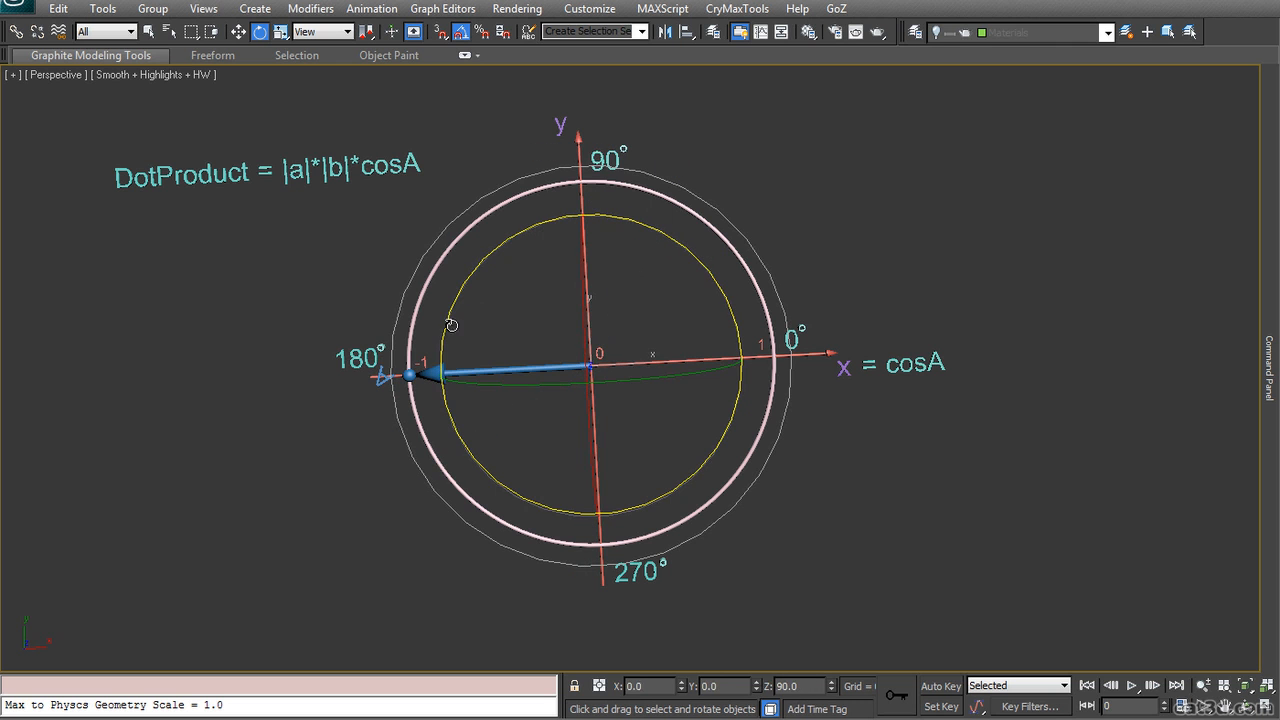
pyautogui.moveTo(449, 317); pyautogui.dragTo(6, 378)
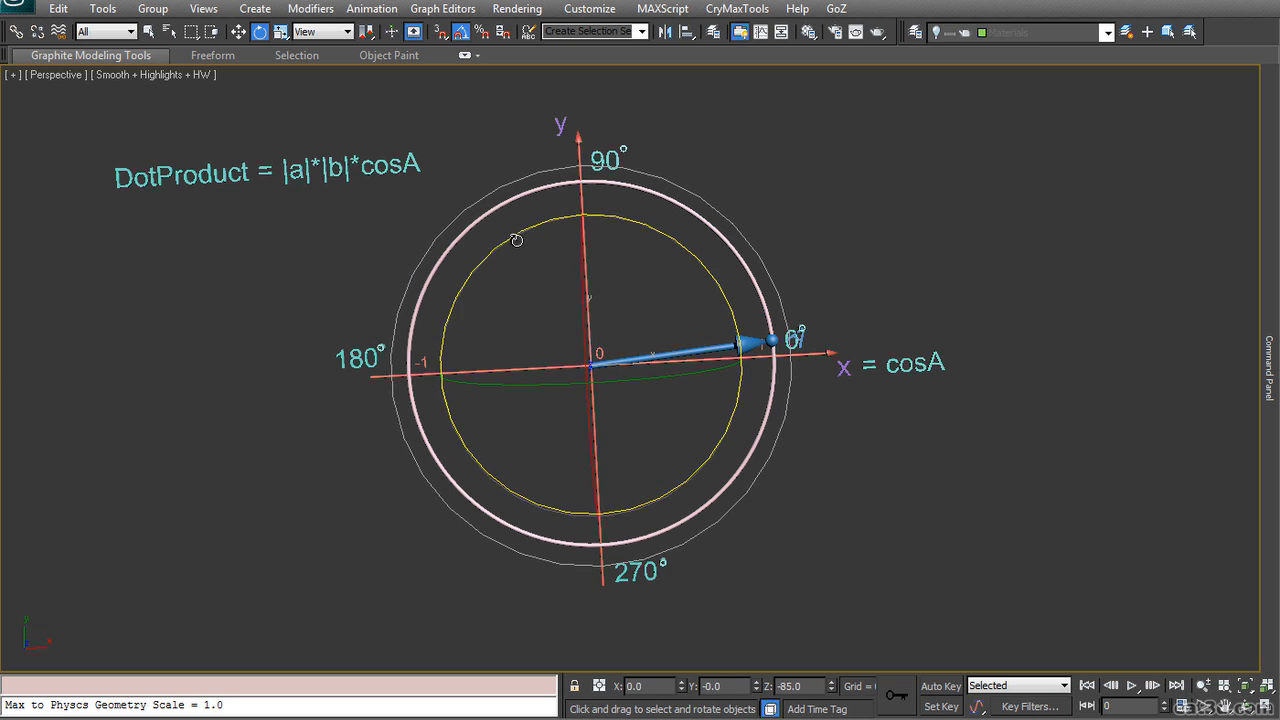
# - Clone arrow A as a single copy rotated 195° and rotate the copy onto the 90° axis
pyautogui.moveTo(516, 236)
pyautogui.mouseDown()
pyautogui.moveTo(306, 254)
pyautogui.moveTo(323, 254)
pyautogui.mouseUp()
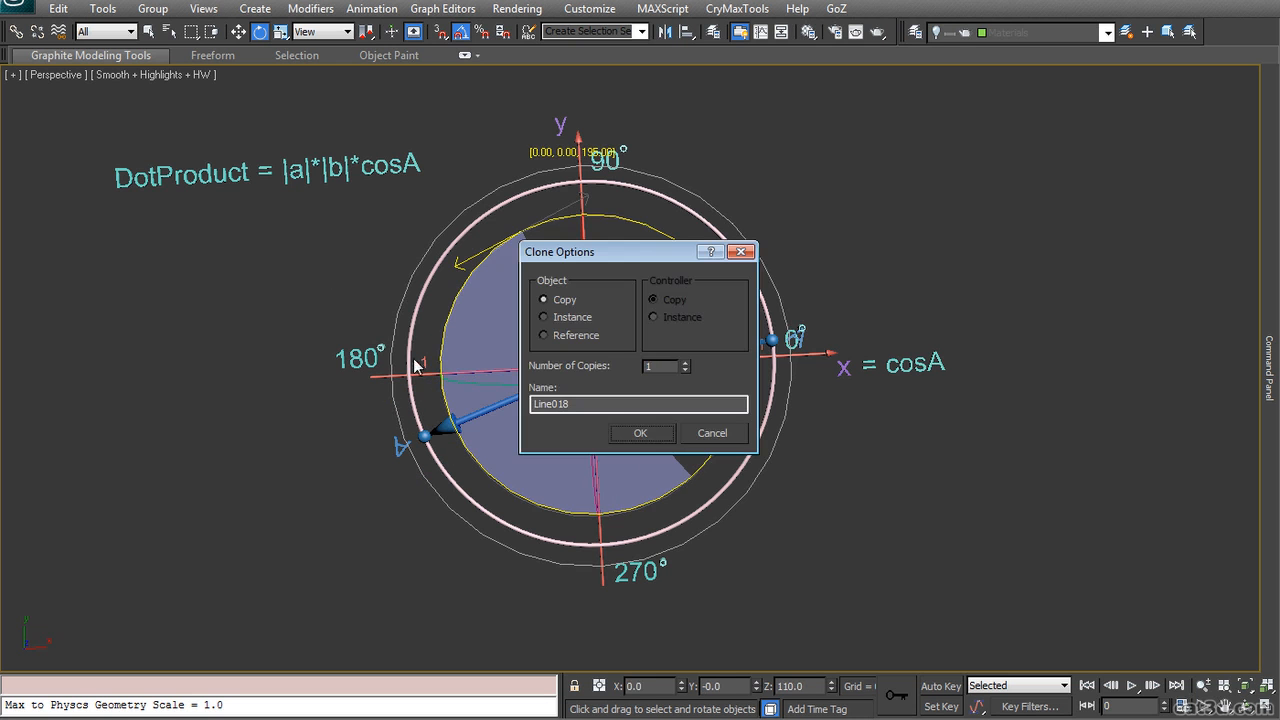
pyautogui.click(634, 433)
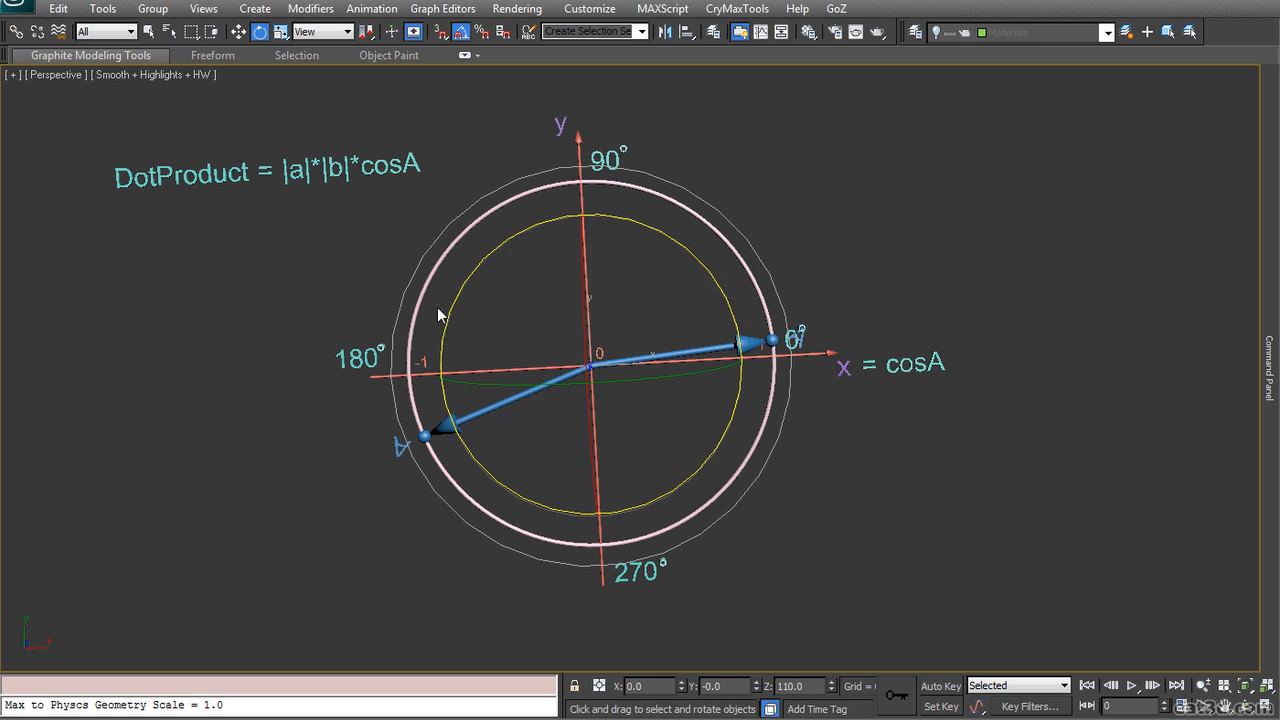
pyautogui.moveTo(451, 294)
pyautogui.mouseDown()
pyautogui.moveTo(575, 266)
pyautogui.moveTo(740, 276)
pyautogui.moveTo(685, 248)
pyautogui.moveTo(718, 197)
pyautogui.moveTo(665, 278)
pyautogui.moveTo(684, 270)
pyautogui.mouseUp()
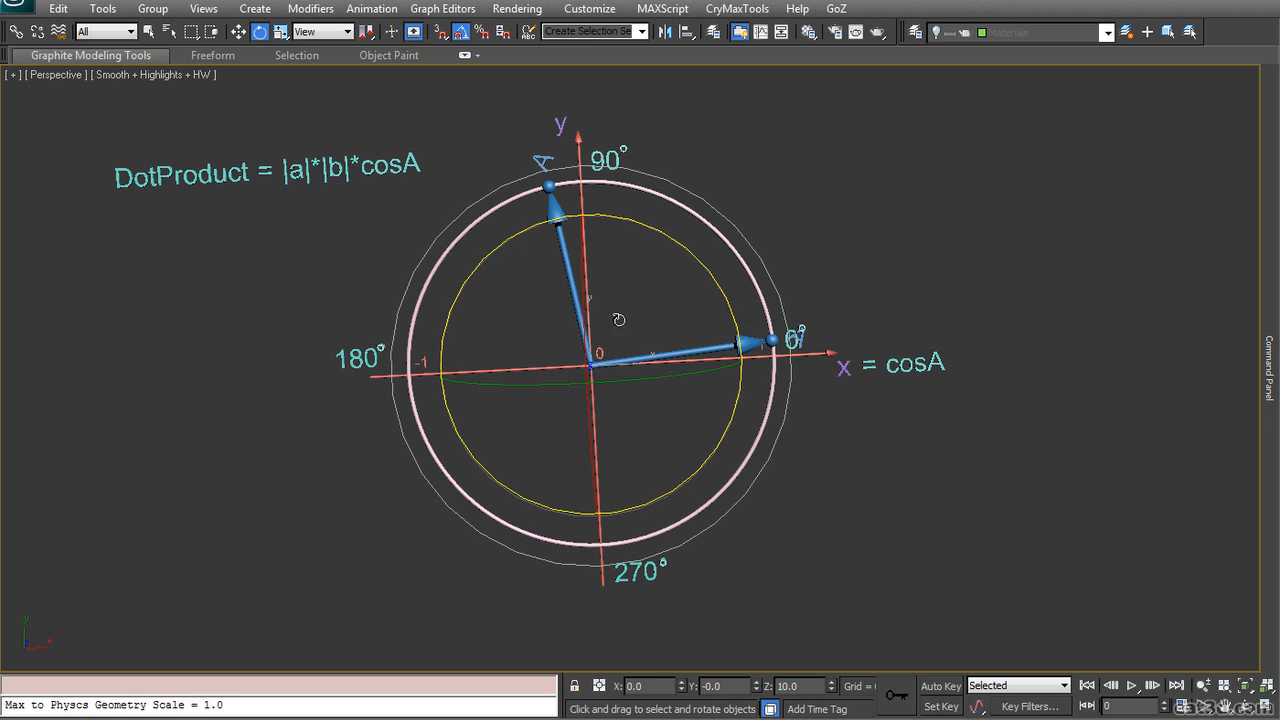
pyautogui.moveTo(641, 224); pyautogui.dragTo(649, 226)
# - Rotate the original arrow exactly onto the 0° axis and clear the selection
pyautogui.click(748, 344)
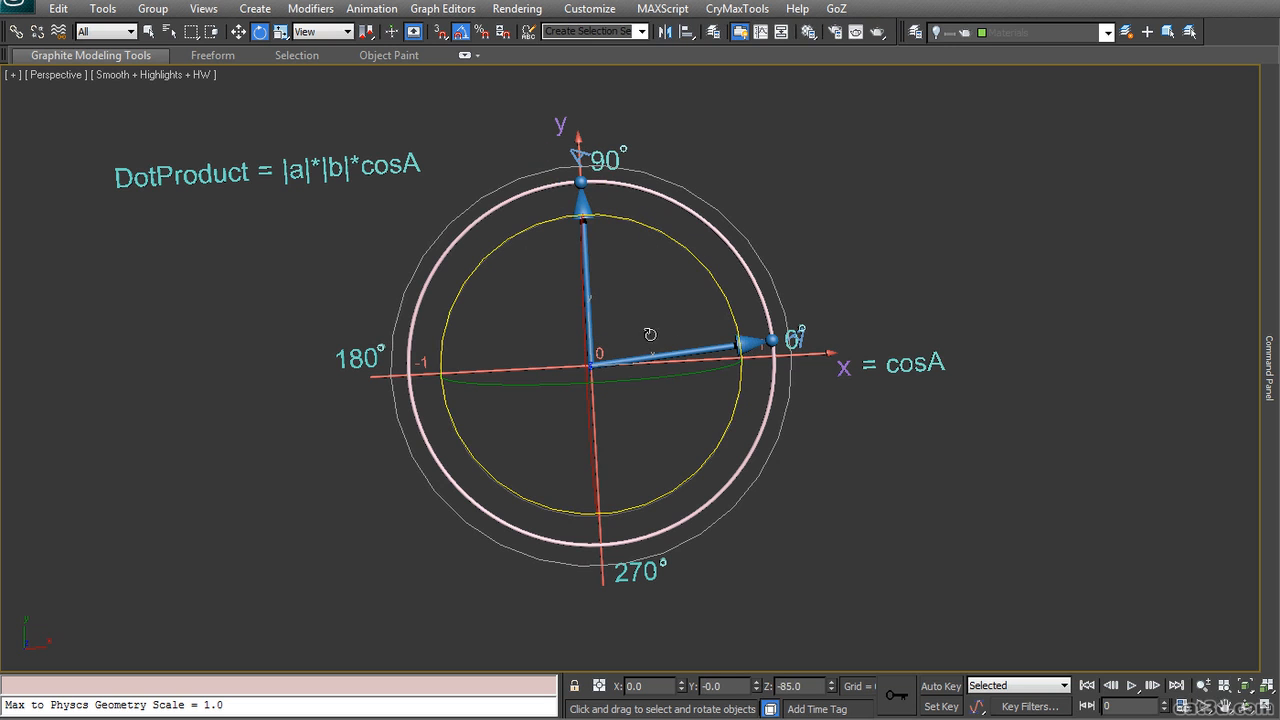
pyautogui.moveTo(718, 286); pyautogui.dragTo(725, 290)
pyautogui.click(901, 273)
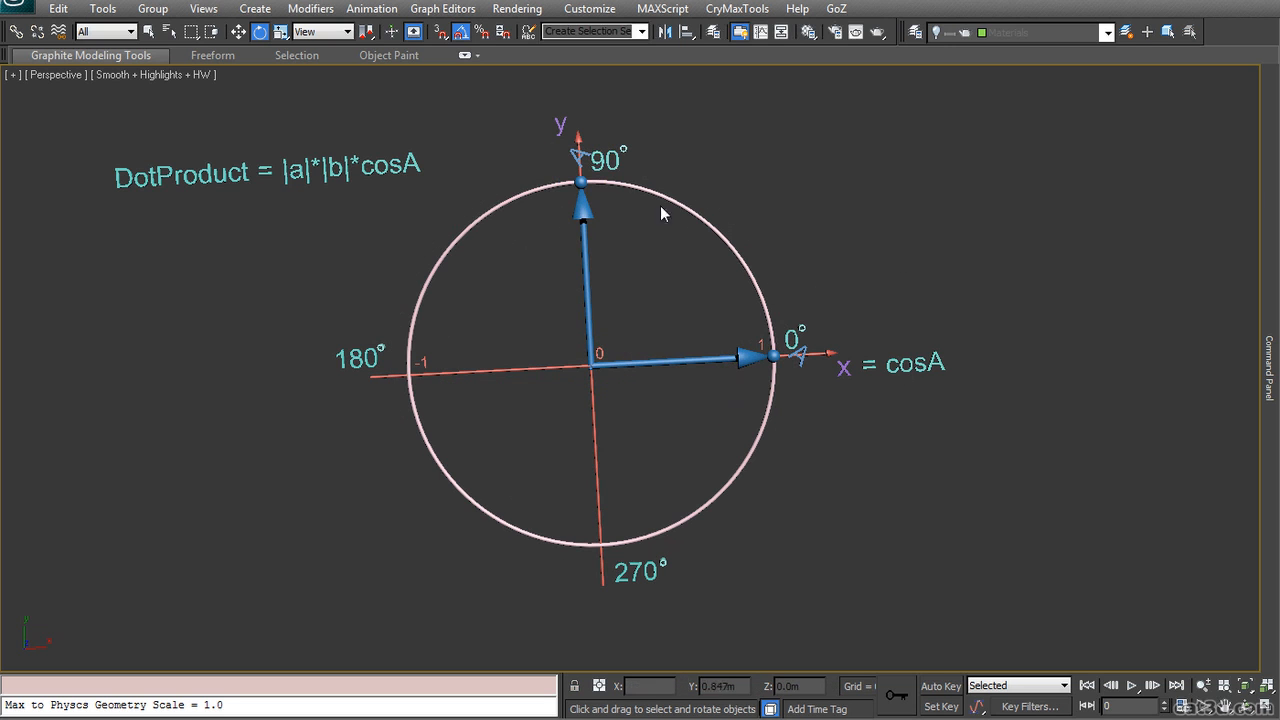
# - Delete the arrow copy at 90° and clone the 0° arrow as a new copy rotated by 90°
pyautogui.click(583, 212)
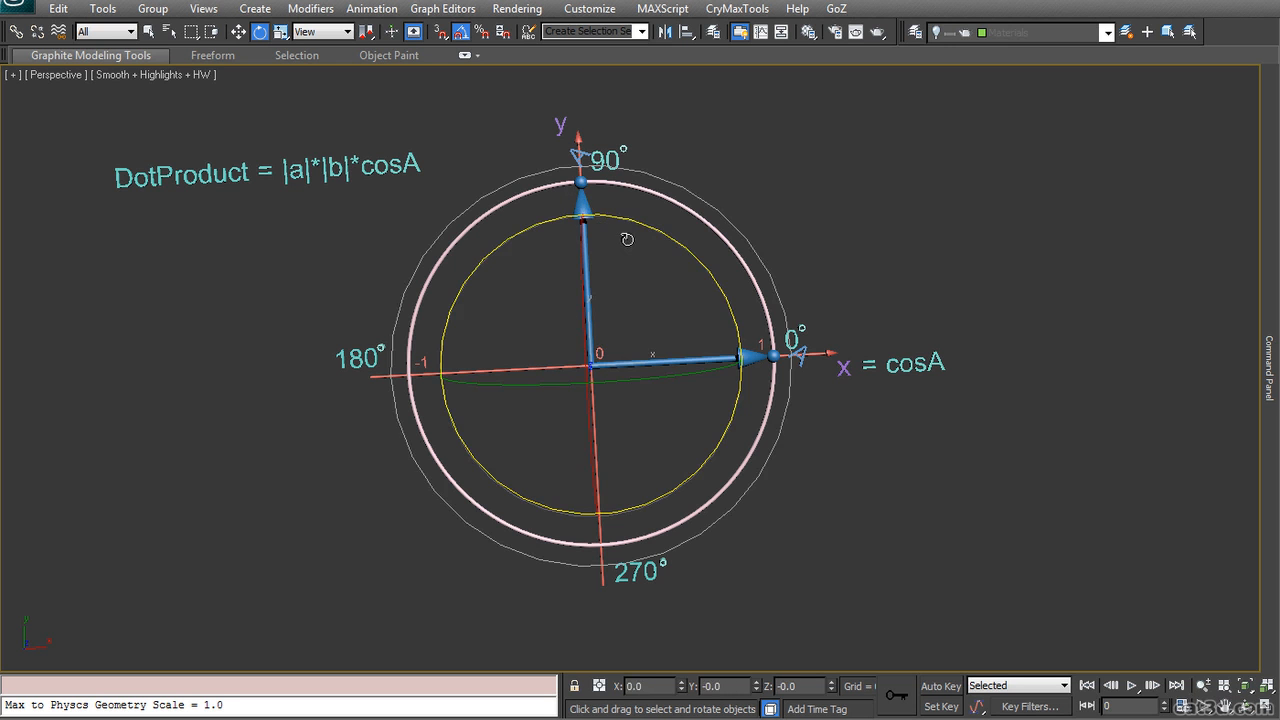
pyautogui.press('Delete')
pyautogui.click(738, 358)
pyautogui.moveTo(741, 345); pyautogui.dragTo(757, 320)
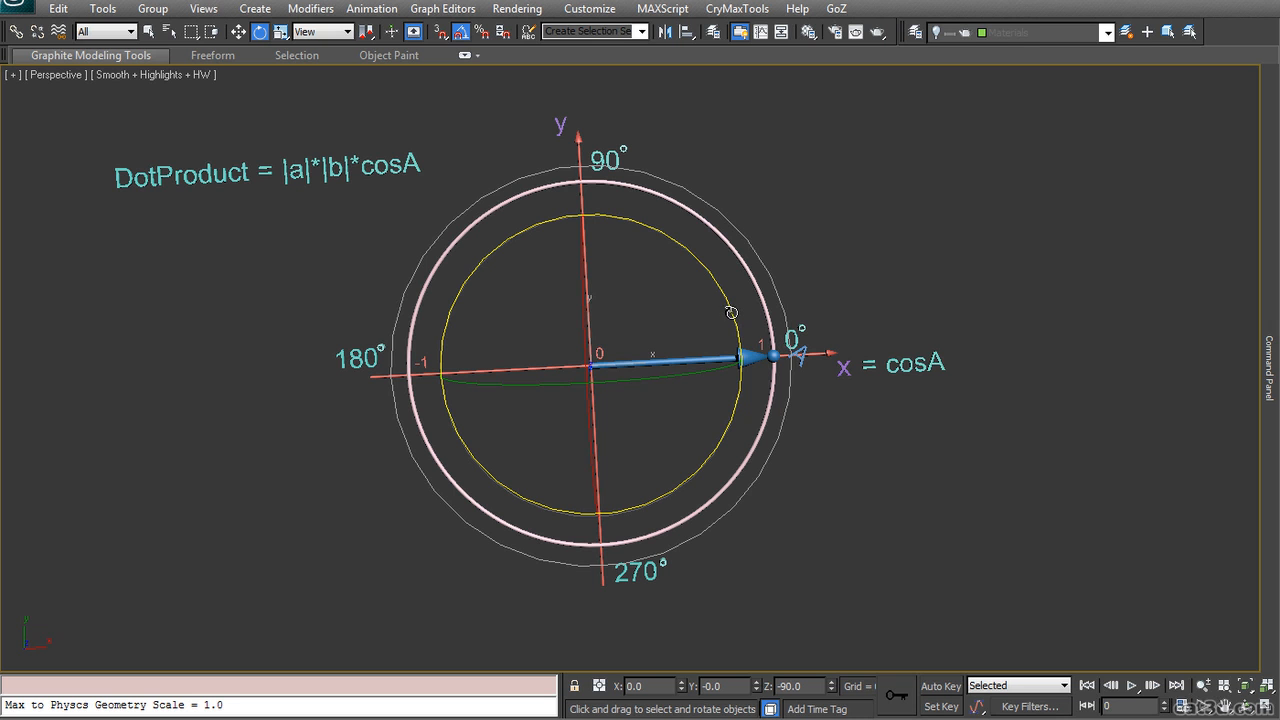
pyautogui.keyDown('shift'); pyautogui.moveTo(717, 289); pyautogui.dragTo(603, 190); pyautogui.keyUp('shift')
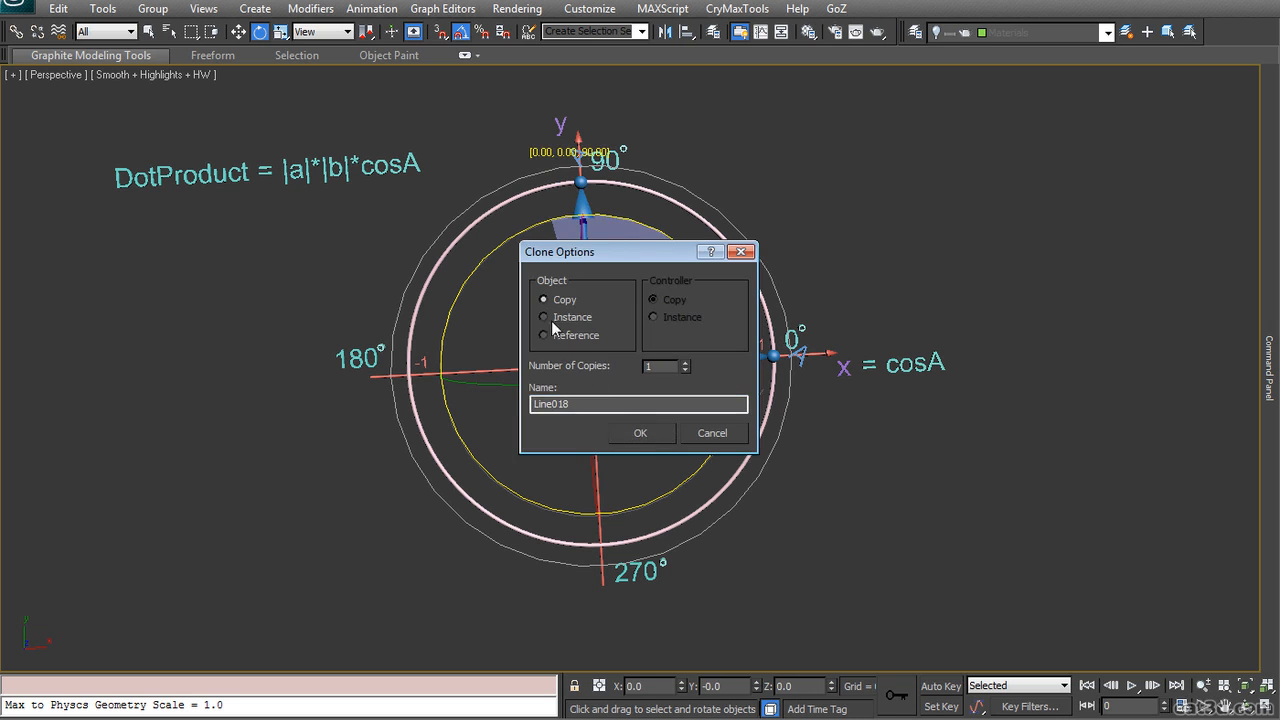
# - Rotate the new arrow copy to 180° and on towards 270°, and delete the copy
pyautogui.moveTo(464, 284)
pyautogui.mouseDown()
pyautogui.moveTo(395, 349)
pyautogui.moveTo(448, 337)
pyautogui.mouseUp()
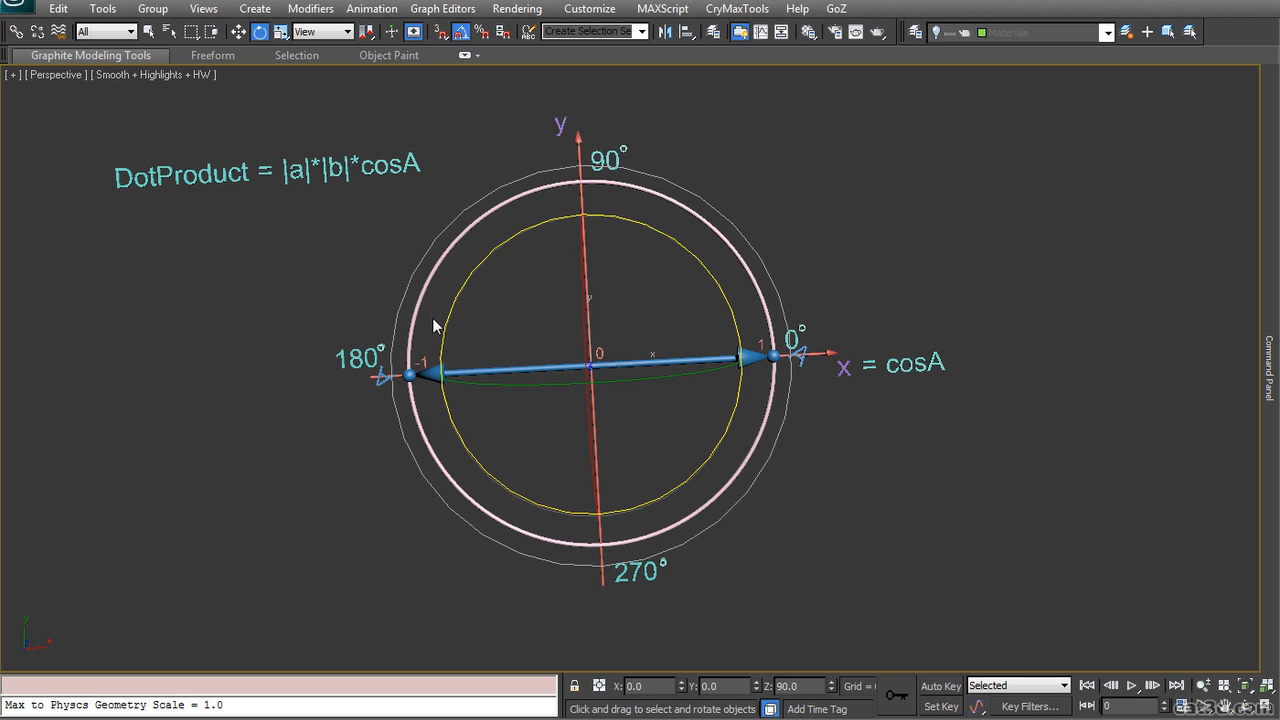
pyautogui.moveTo(428, 312); pyautogui.dragTo(498, 640)
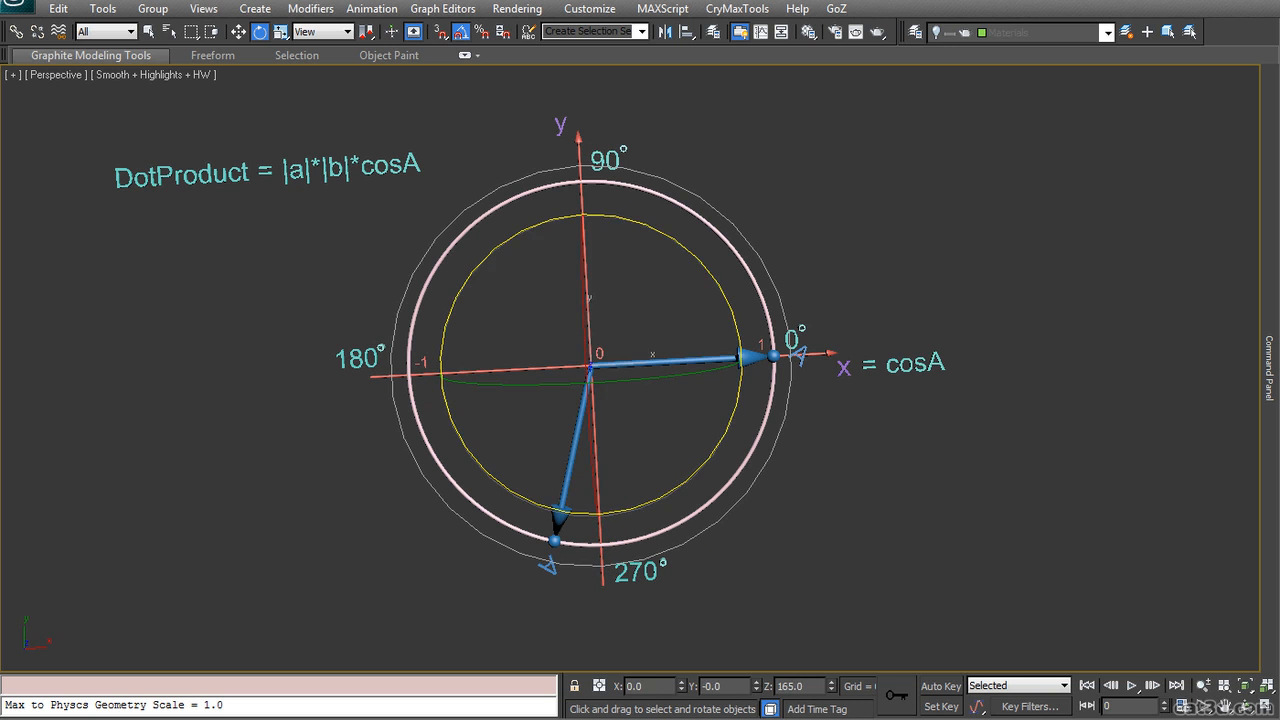
pyautogui.moveTo(328, 553); pyautogui.dragTo(303, 541, button='middle')
pyautogui.press('Delete')
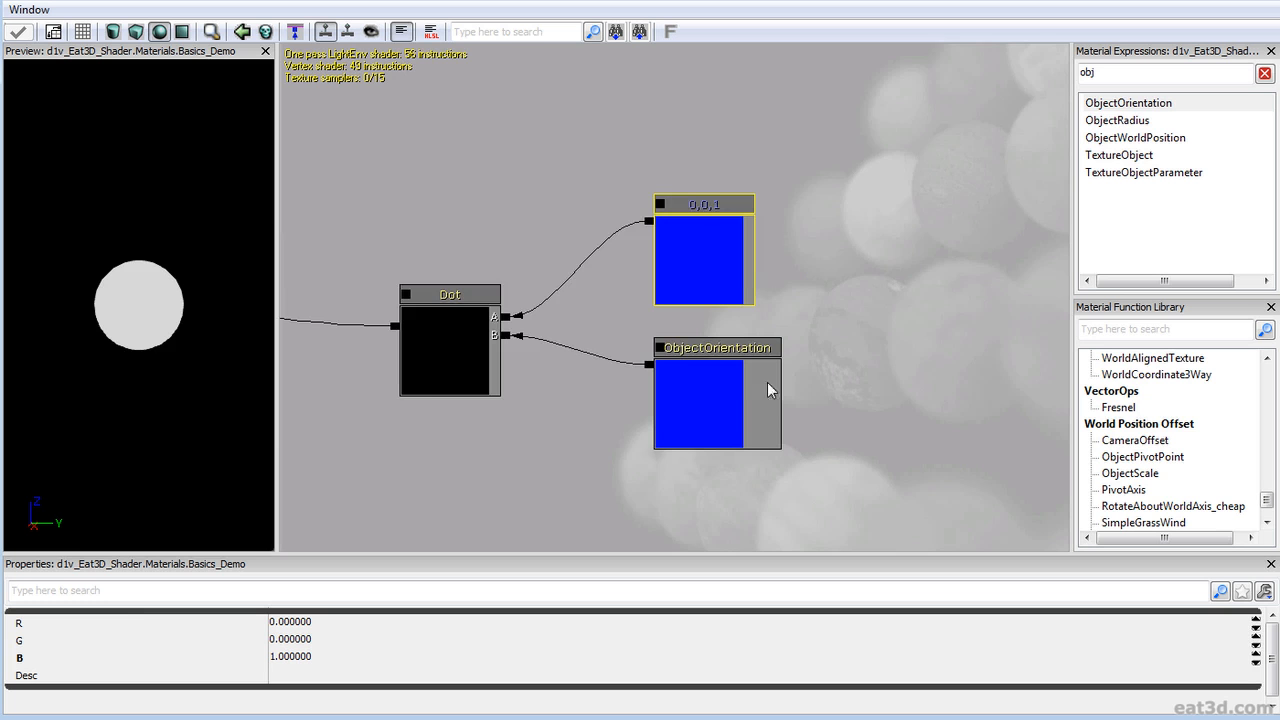
# - Switch to the Unreal Material Editor and move the Dot, 0,0,1 and ObjectOrientation nodes together away from the material node
pyautogui.scroll(-2, 767, 382)
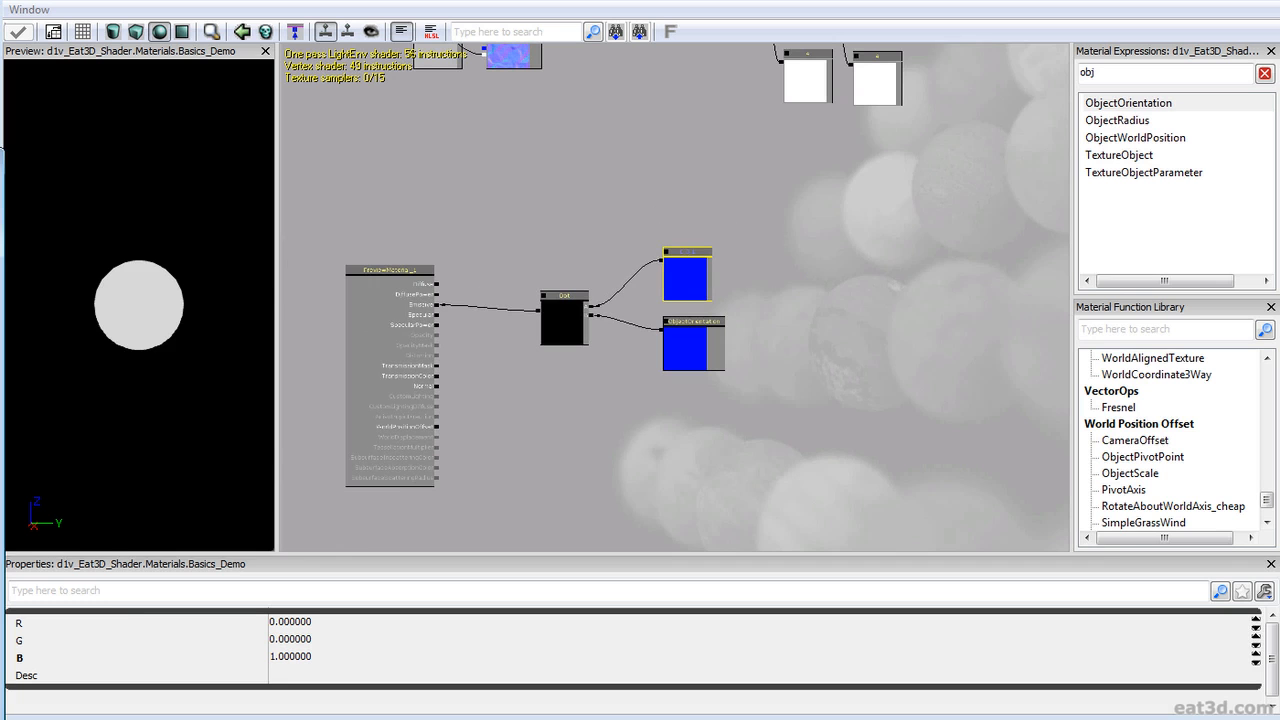
pyautogui.scroll(3, 720, 303)
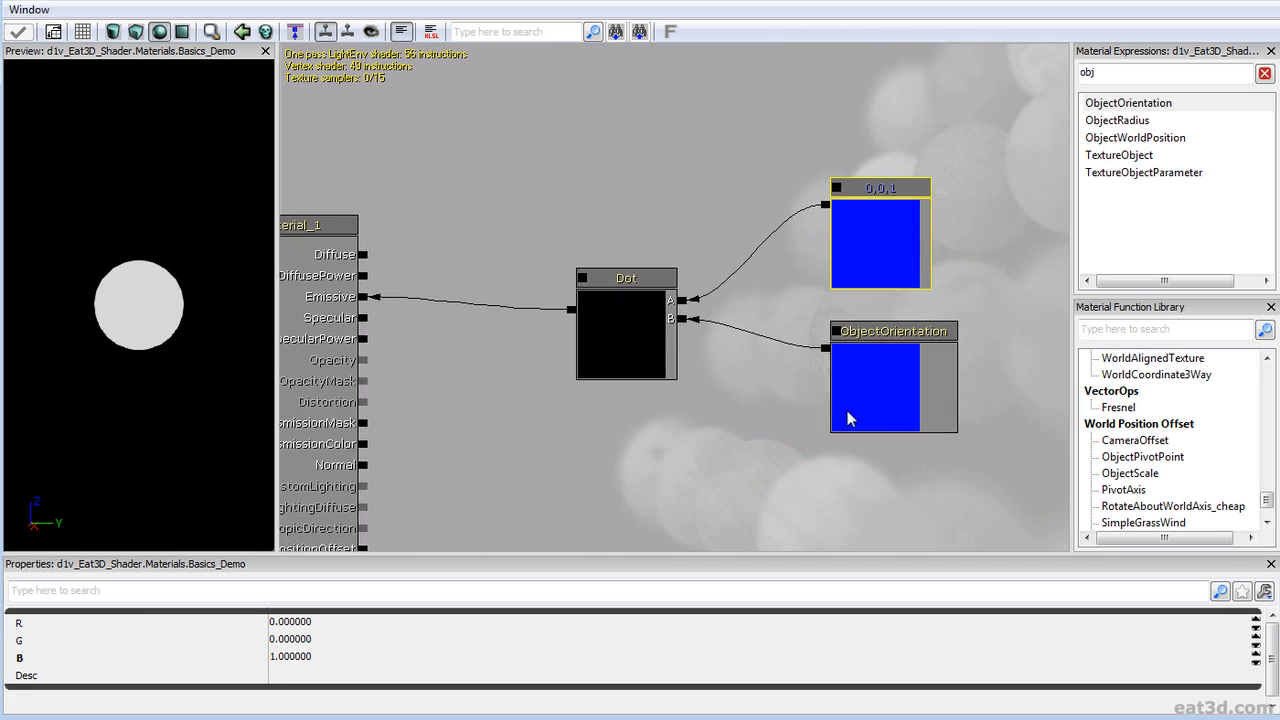
pyautogui.moveTo(862, 275); pyautogui.dragTo(772, 264)
pyautogui.click(767, 350)
pyautogui.keyDown('ctrl'); pyautogui.keyDown('alt'); pyautogui.moveTo(364, 467); pyautogui.dragTo(868, 141); pyautogui.keyUp('alt'); pyautogui.keyUp('ctrl')
pyautogui.keyDown('ctrl'); pyautogui.moveTo(726, 232); pyautogui.dragTo(976, 204); pyautogui.keyUp('ctrl')
pyautogui.moveTo(653, 434); pyautogui.dragTo(529, 434)
# - Search the material expressions for clamp and place a ConstantClamp node between the material node and the Dot node
pyautogui.moveTo(1112, 73); pyautogui.dragTo(885, 104)
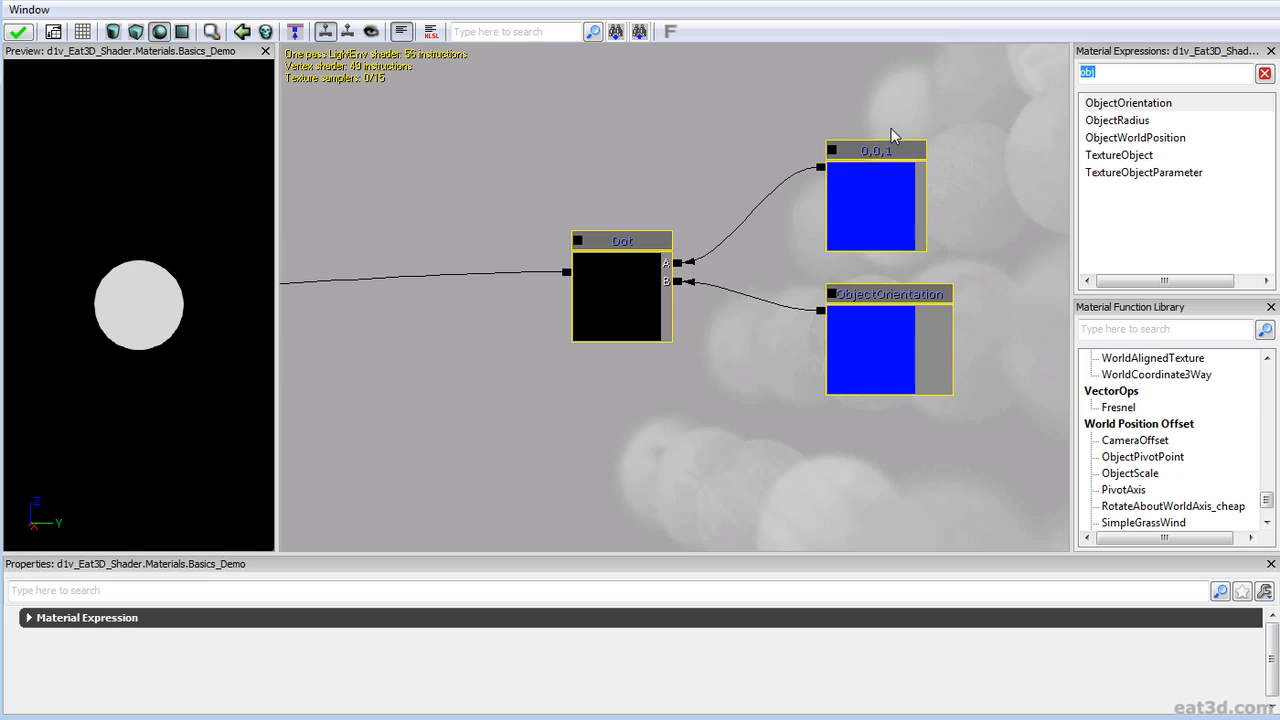
pyautogui.write('clamp')
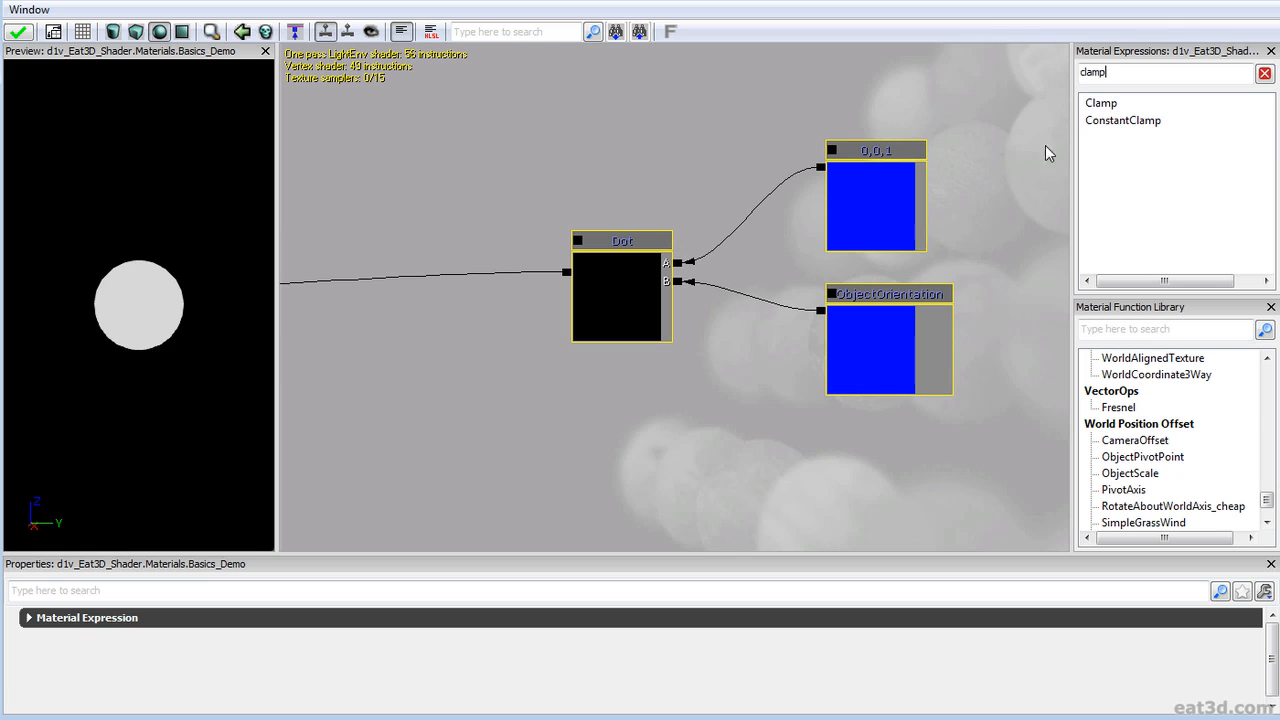
pyautogui.moveTo(1115, 121); pyautogui.dragTo(382, 346)
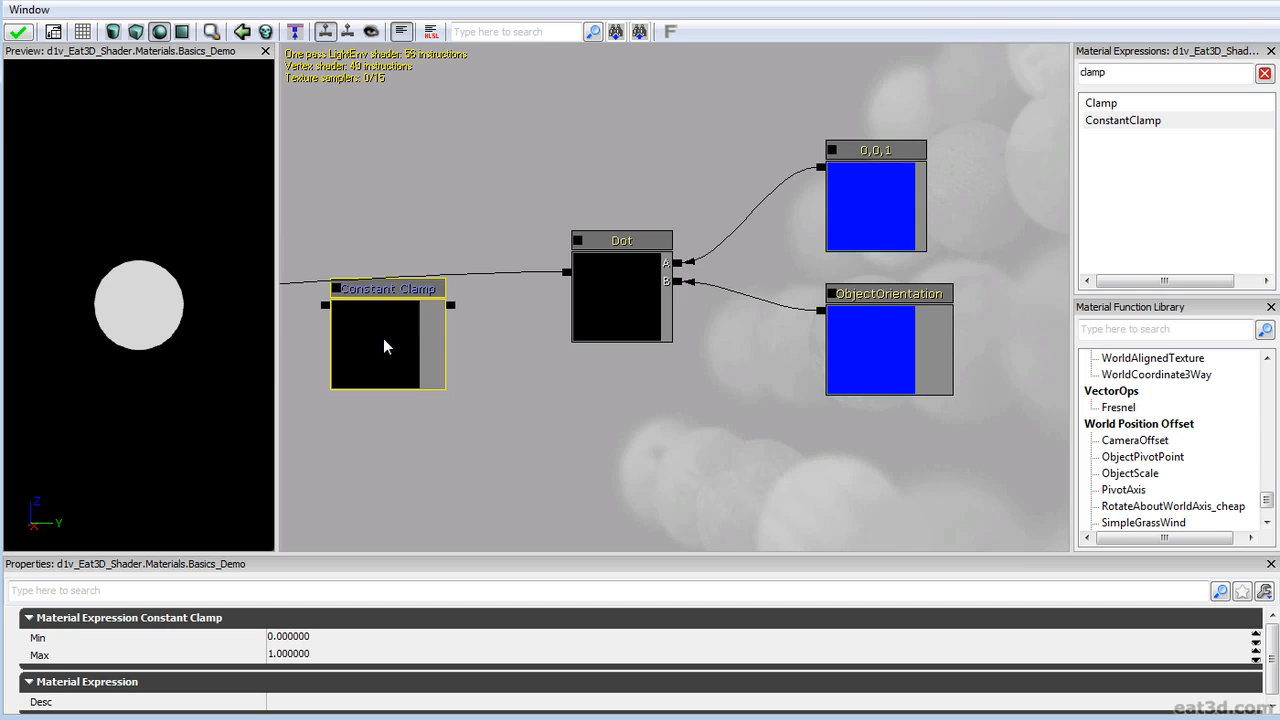
pyautogui.moveTo(372, 333); pyautogui.dragTo(623, 264)
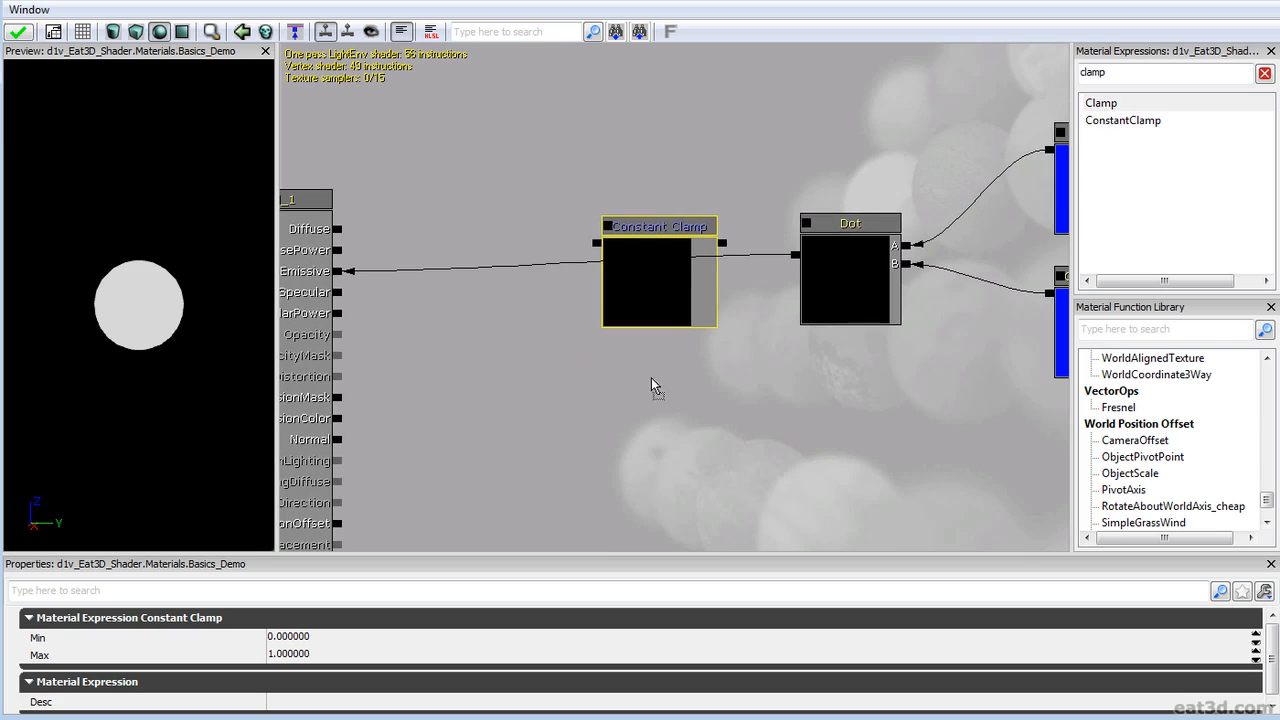
# - Add a Clamp node below the Constant Clamp to compare its inputs, and delete it again
pyautogui.moveTo(652, 397); pyautogui.dragTo(645, 382)
pyautogui.keyDown('ctrl'); pyautogui.moveTo(693, 433); pyautogui.dragTo(655, 413); pyautogui.keyUp('ctrl')
pyautogui.moveTo(699, 433); pyautogui.dragTo(623, 375)
pyautogui.moveTo(692, 354); pyautogui.dragTo(646, 358)
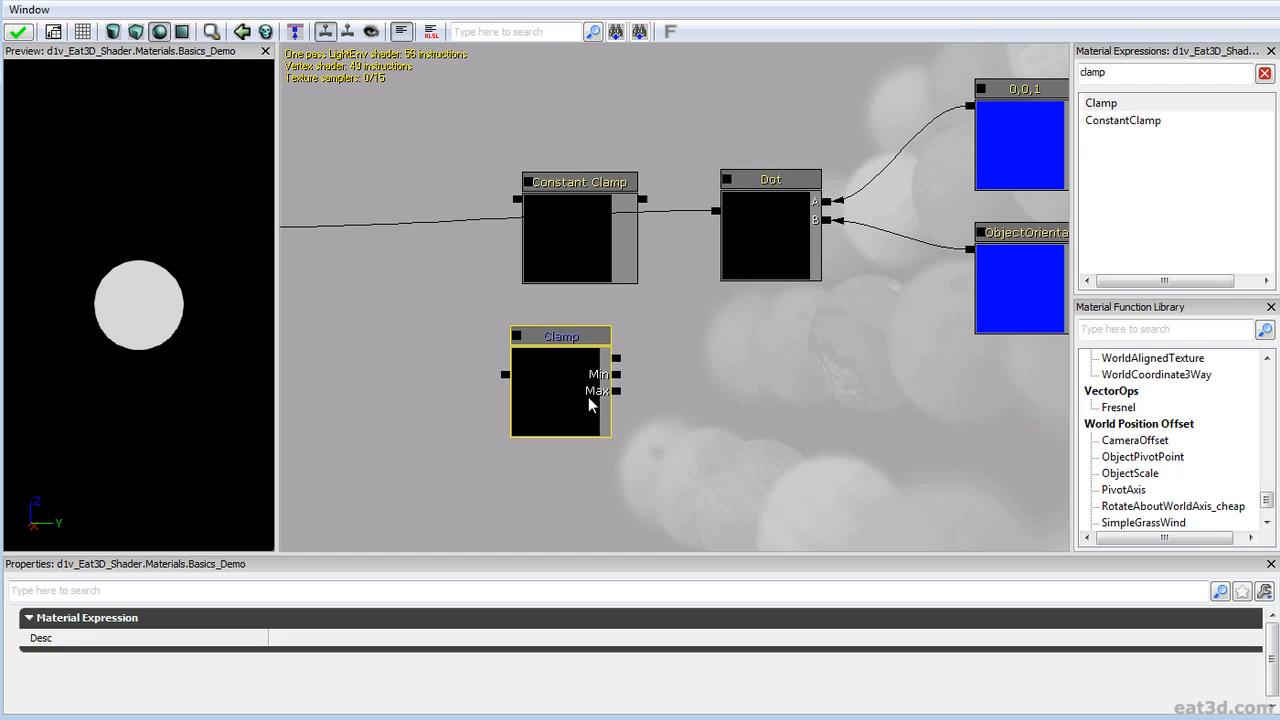
pyautogui.press('Delete')
# - Examine the Constant Clamp node's Min and Max properties
pyautogui.click(575, 271)
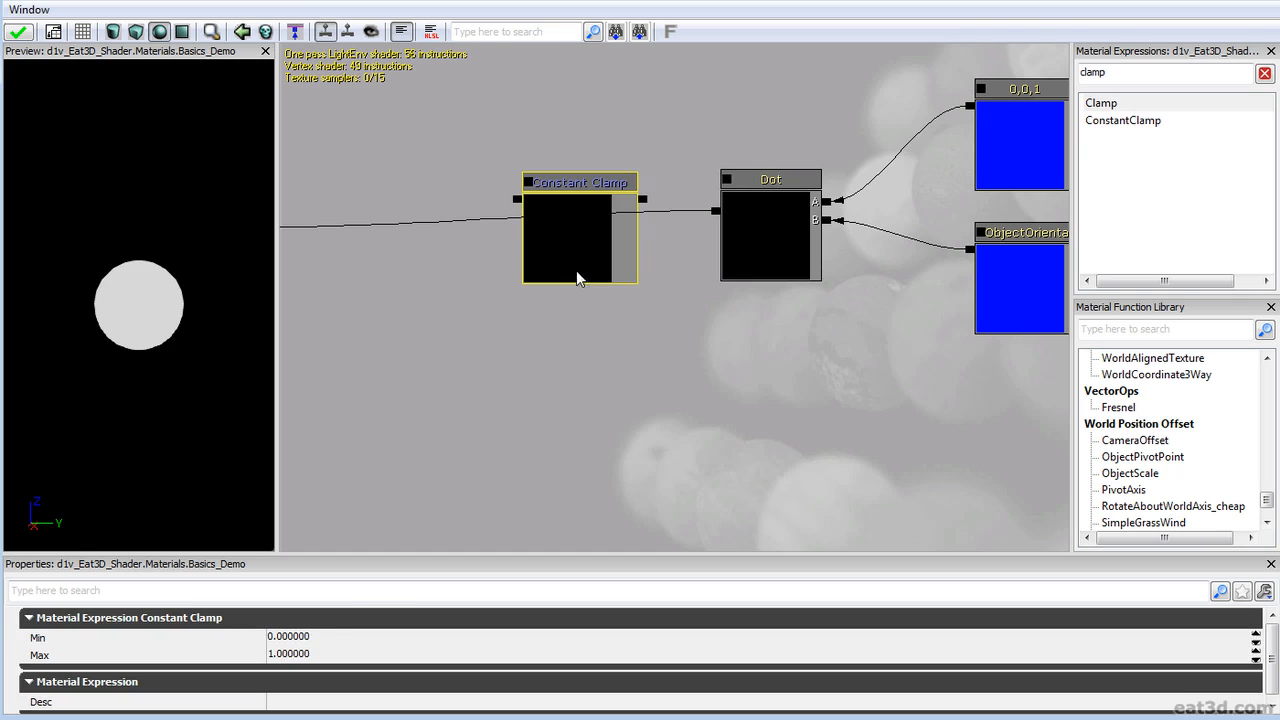
pyautogui.click(305, 637)
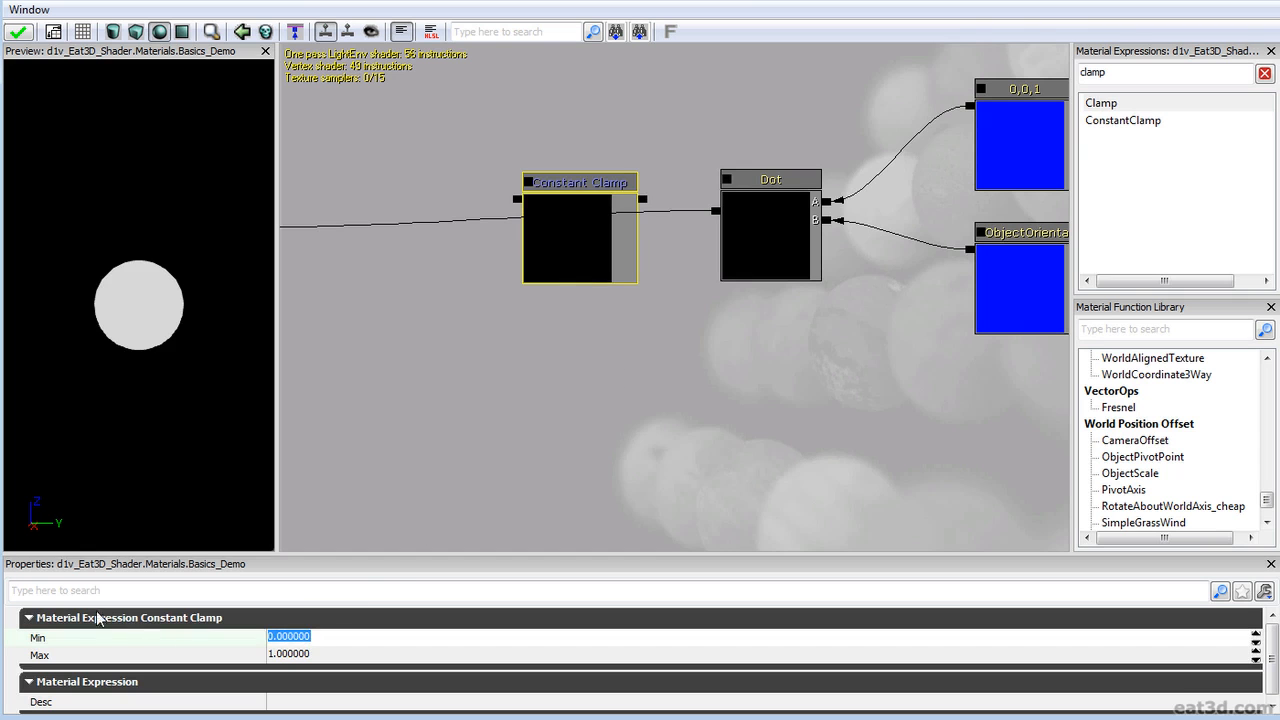
pyautogui.click(321, 655)
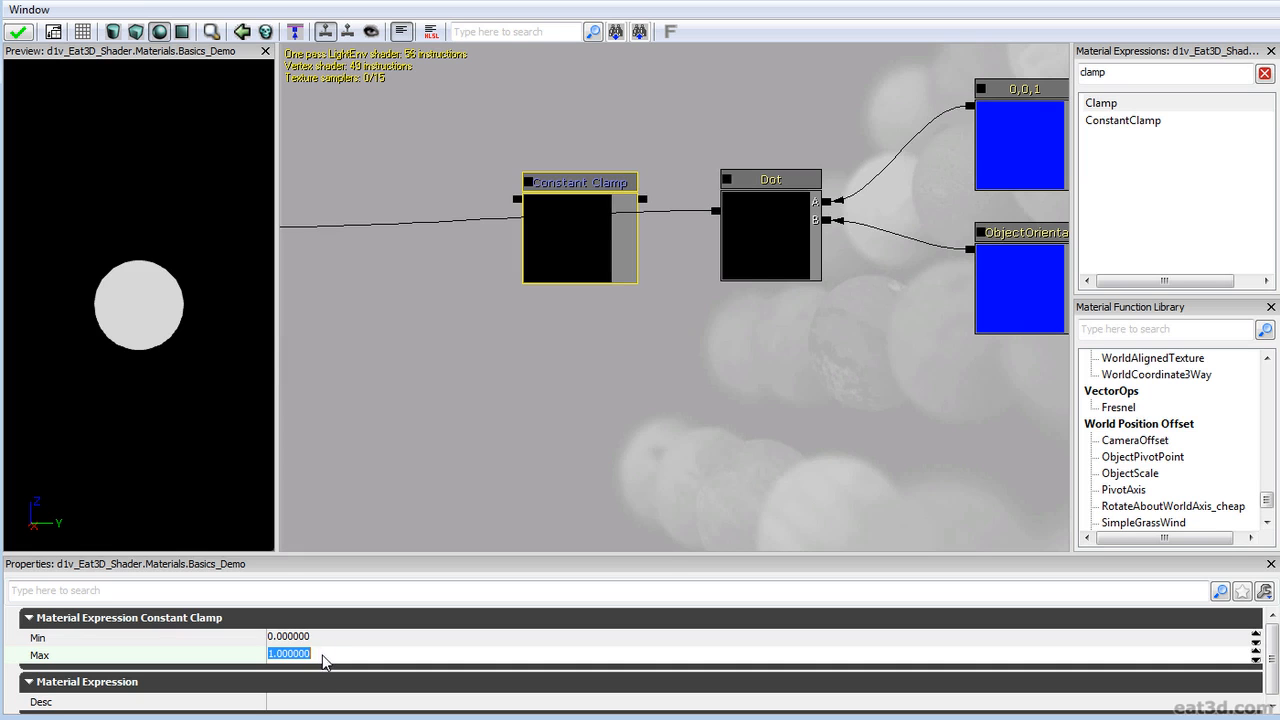
# - Try a Max value of 5 on the Constant Clamp node, and set it back to 1
pyautogui.write('5')
pyautogui.press('Return')
pyautogui.click(323, 655)
pyautogui.write('1')
pyautogui.press('Return')
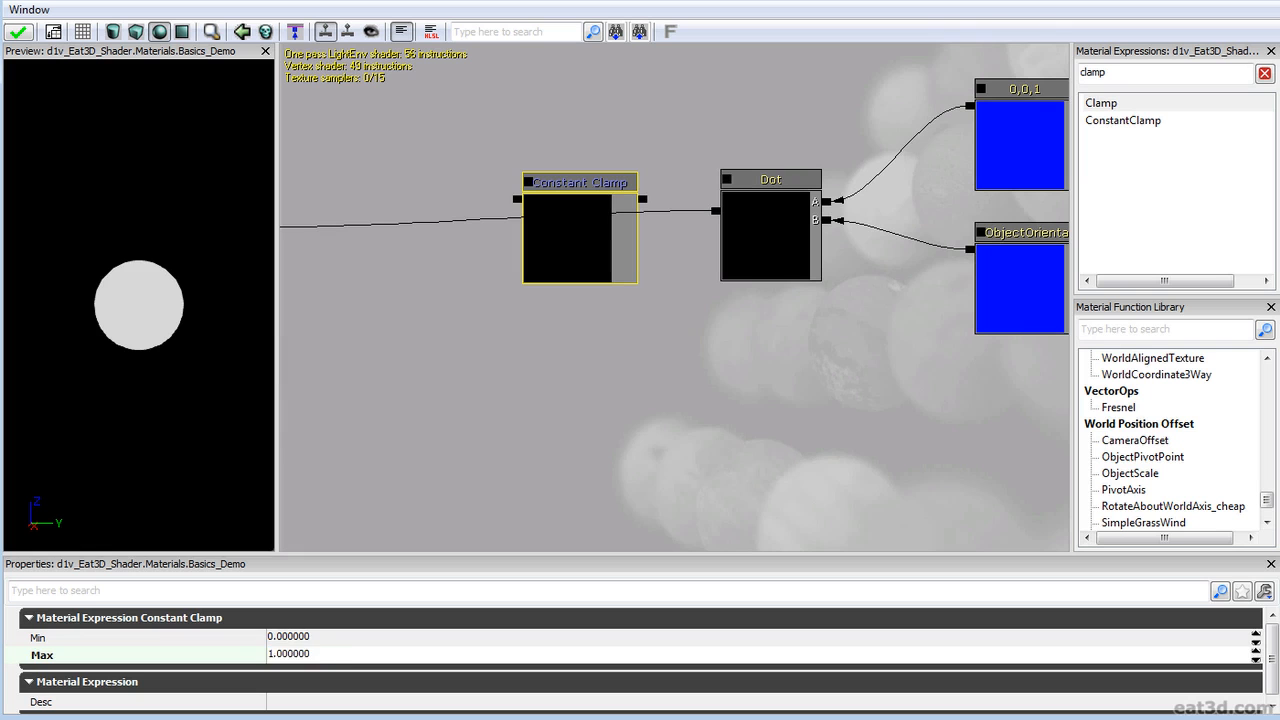
# - Examine the 0,0,1 and ObjectOrientation nodes that feed the Dot node
pyautogui.moveTo(717, 217); pyautogui.dragTo(708, 217)
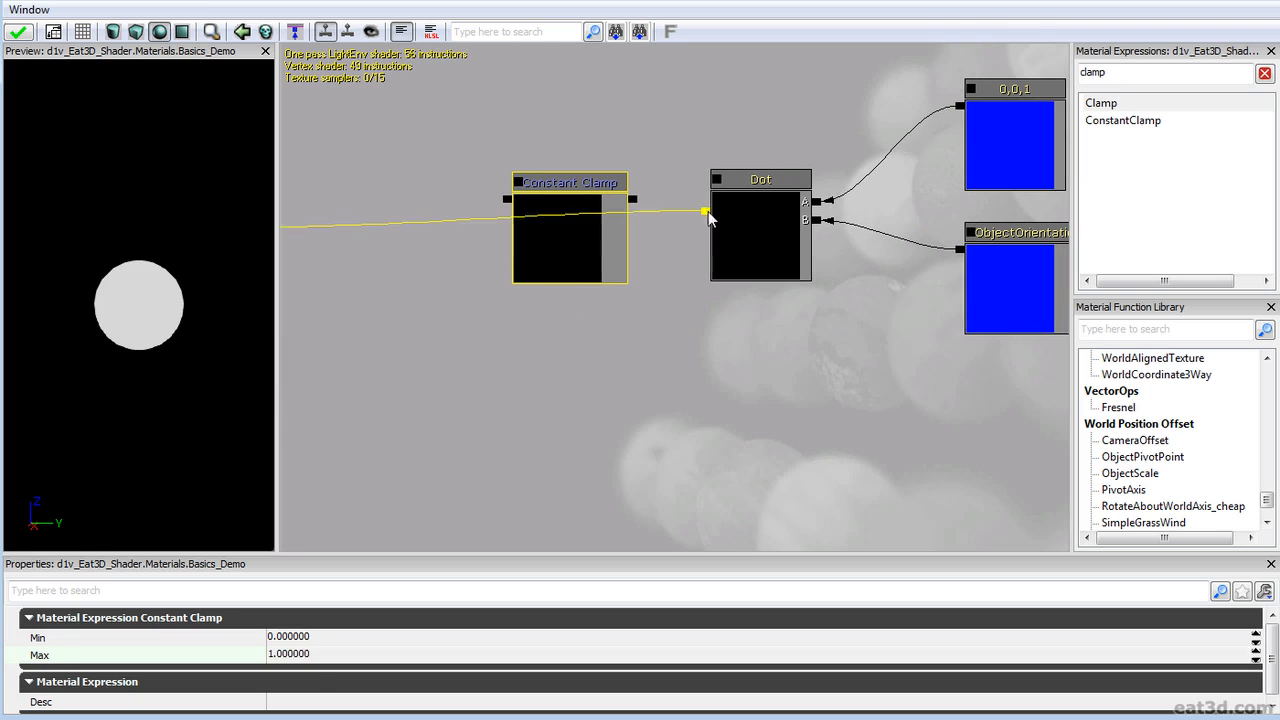
pyautogui.click(708, 217)
pyautogui.moveTo(628, 196); pyautogui.dragTo(790, 238)
pyautogui.moveTo(712, 248); pyautogui.dragTo(555, 309)
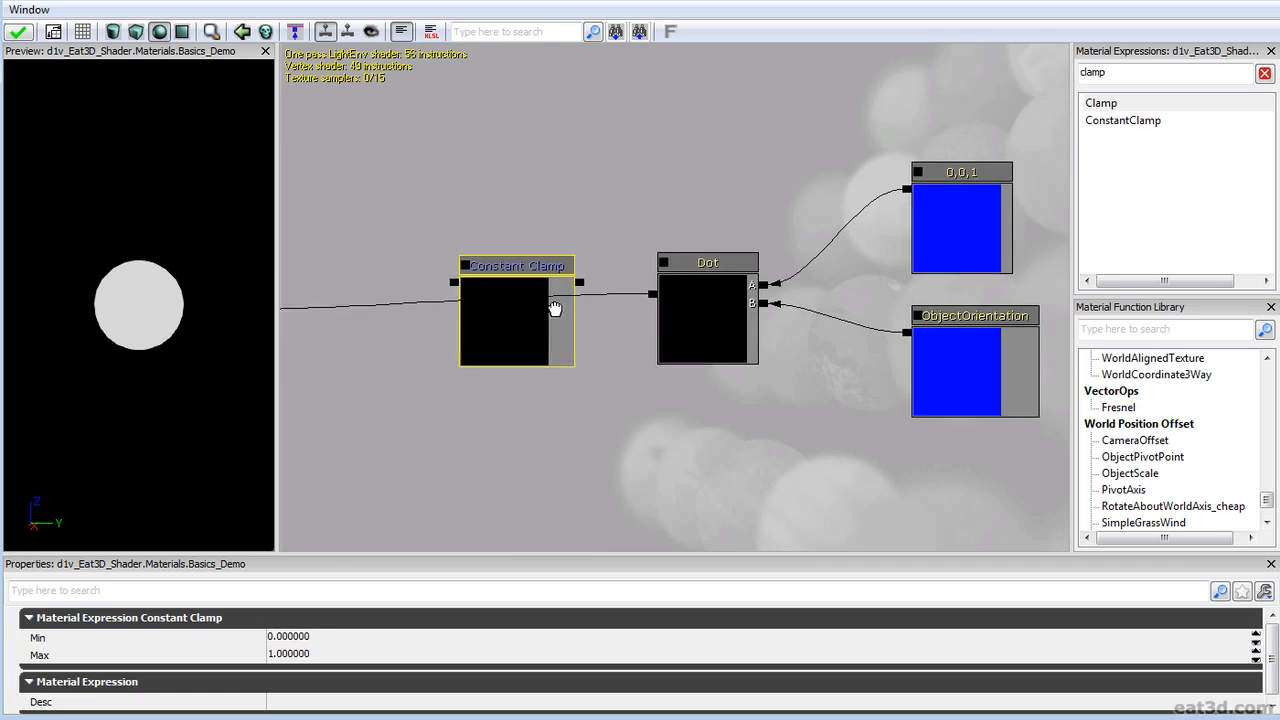
pyautogui.click(944, 221)
pyautogui.click(938, 372)
pyautogui.click(930, 220)
pyautogui.click(938, 383)
# - Examine the Lerp example and the rock and normal Texture Sample nodes beside it
pyautogui.moveTo(844, 237); pyautogui.dragTo(640, 490)
pyautogui.scroll(-4, 592, 313)
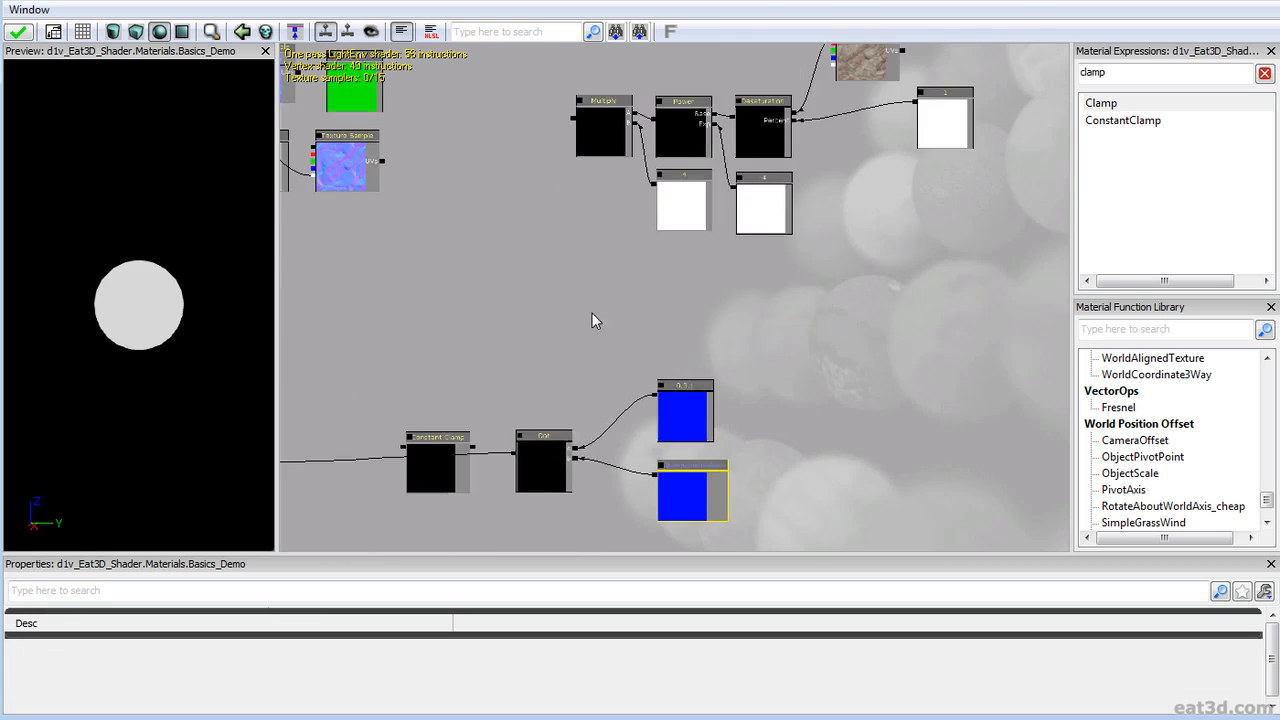
pyautogui.moveTo(592, 313); pyautogui.dragTo(722, 543)
pyautogui.moveTo(643, 287); pyautogui.dragTo(891, 259)
pyautogui.scroll(4, 540, 300)
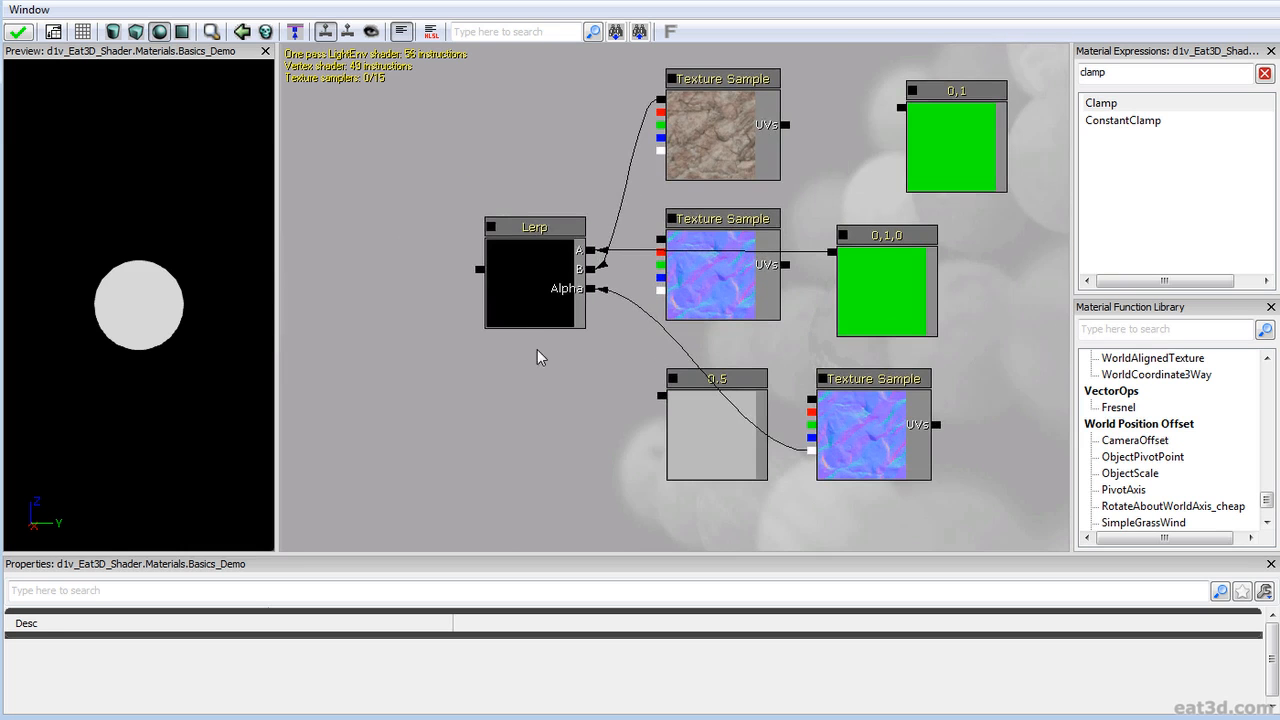
pyautogui.click(546, 298)
pyautogui.scroll(-1, 573, 345)
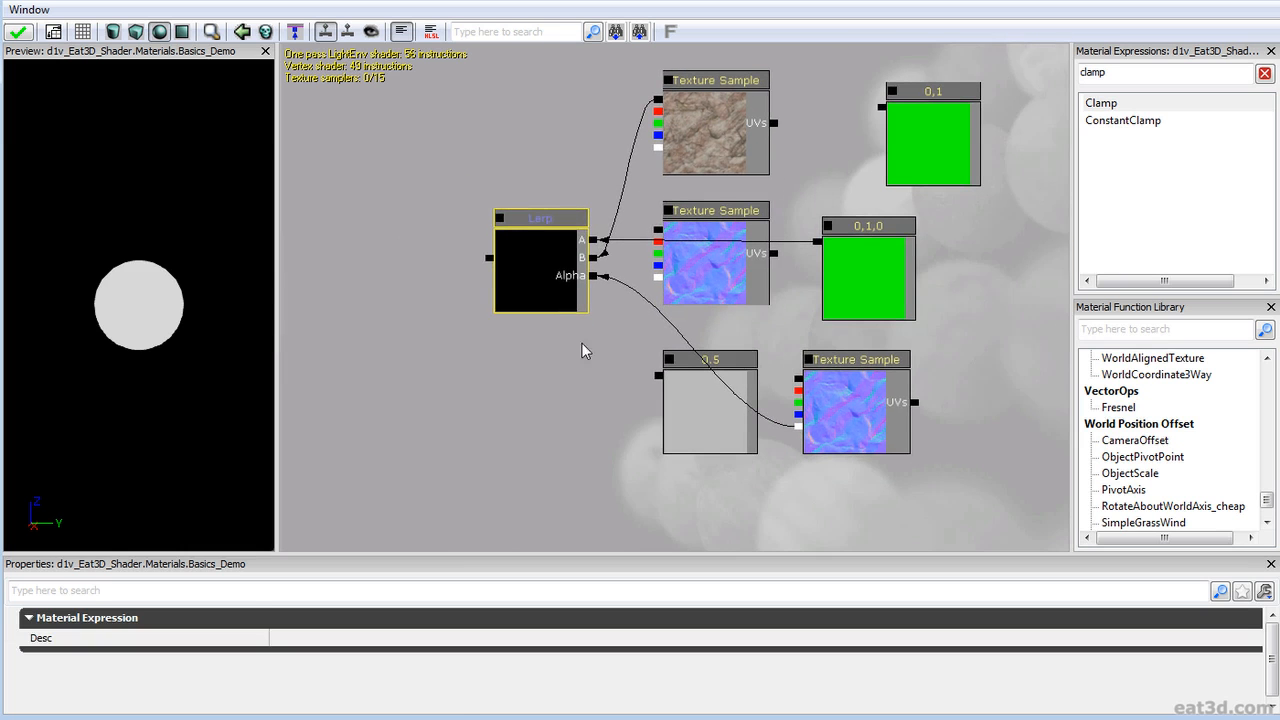
pyautogui.click(582, 342)
pyautogui.moveTo(600, 323); pyautogui.dragTo(624, 332)
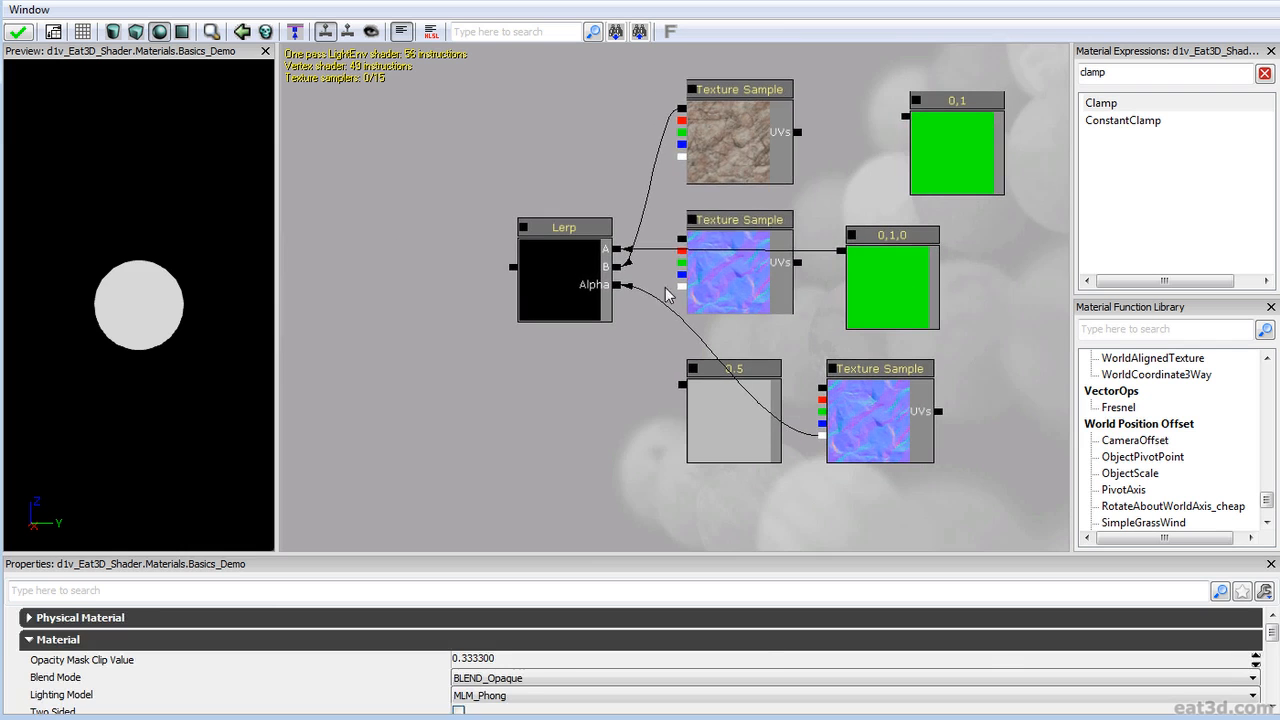
pyautogui.click(720, 254)
pyautogui.click(700, 154)
pyautogui.click(722, 240)
pyautogui.click(708, 165)
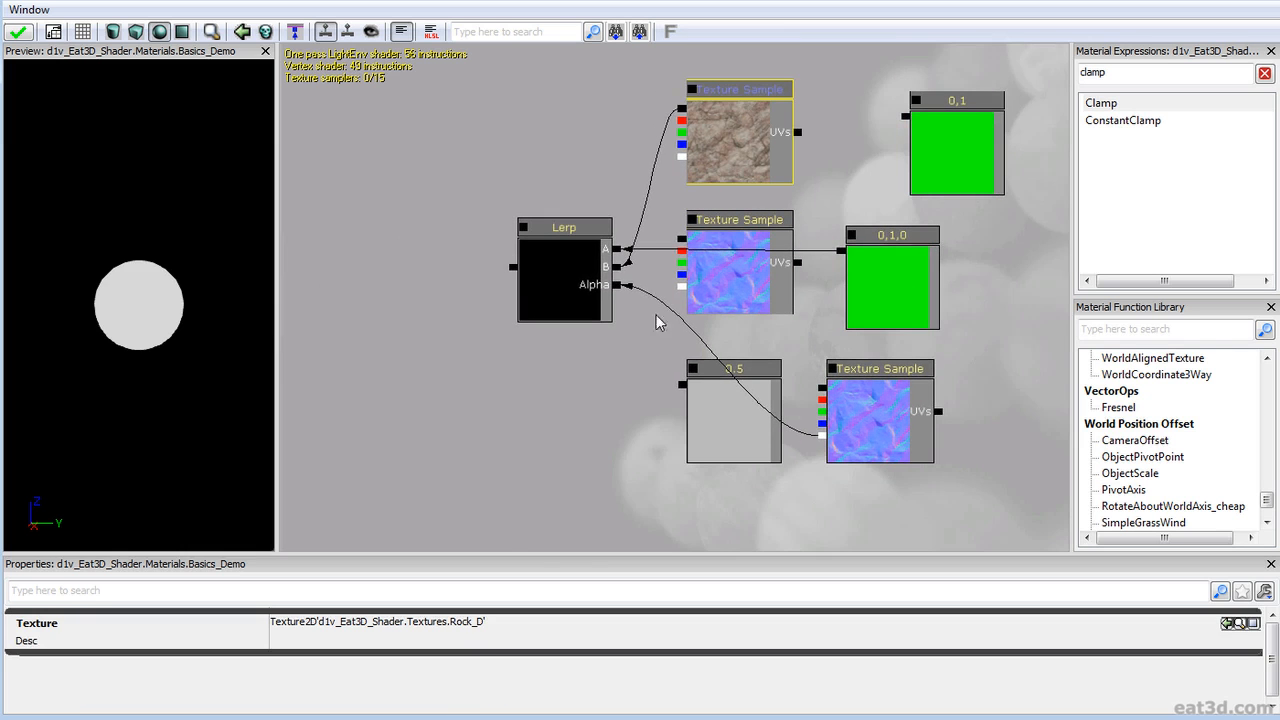
# - Connect the Dot output to the Constant Clamp input and the Constant Clamp output to Emissive, and rotate the material preview
pyautogui.scroll(-4, 511, 308)
pyautogui.moveTo(887, 525); pyautogui.dragTo(620, 280)
pyautogui.scroll(4, 638, 383)
pyautogui.moveTo(578, 402); pyautogui.dragTo(671, 389)
pyautogui.scroll(2, 668, 315)
pyautogui.moveTo(620, 241); pyautogui.dragTo(694, 254)
pyautogui.moveTo(526, 280); pyautogui.dragTo(738, 257)
pyautogui.moveTo(677, 225); pyautogui.dragTo(404, 266)
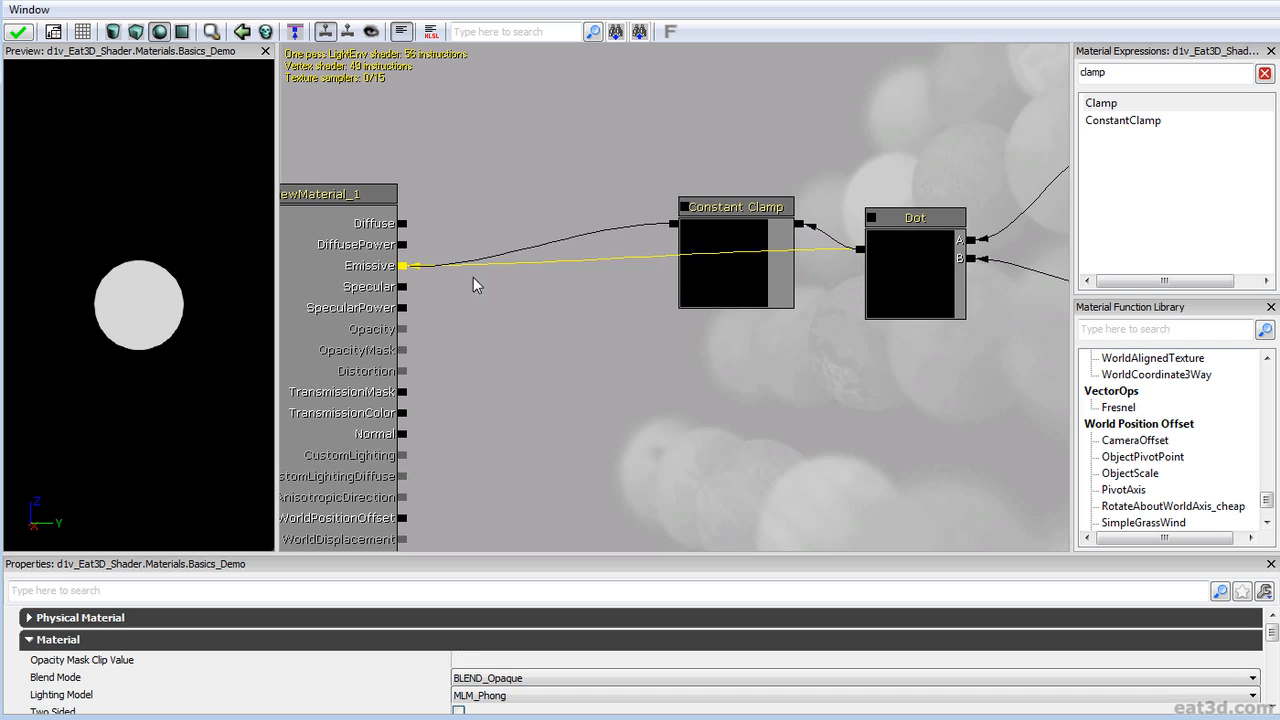
pyautogui.moveTo(230, 317); pyautogui.dragTo(188, 318)
# - Adjust the Constant Clamp node's position and move the 0,0,1 and ObjectOrientation nodes together closer to the Dot node
pyautogui.moveTo(996, 388); pyautogui.dragTo(890, 348)
pyautogui.scroll(3, 870, 375)
pyautogui.click(576, 278)
pyautogui.keyDown('ctrl'); pyautogui.moveTo(576, 278); pyautogui.dragTo(583, 284); pyautogui.keyUp('ctrl')
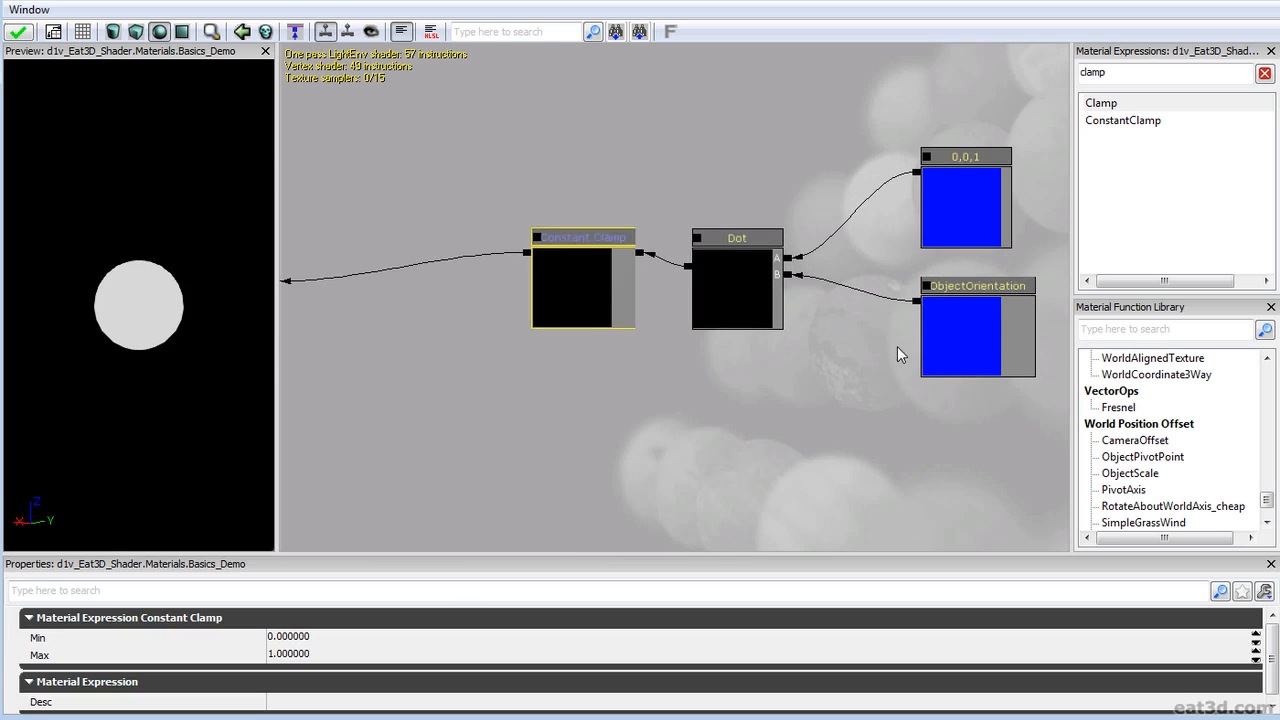
pyautogui.moveTo(898, 348); pyautogui.dragTo(890, 346)
pyautogui.keyDown('ctrl'); pyautogui.keyDown('alt'); pyautogui.moveTo(850, 397); pyautogui.dragTo(960, 202); pyautogui.keyUp('alt'); pyautogui.keyUp('ctrl')
pyautogui.keyDown('ctrl'); pyautogui.moveTo(960, 202); pyautogui.dragTo(931, 263); pyautogui.keyUp('ctrl')
pyautogui.scroll(-2, 931, 263)
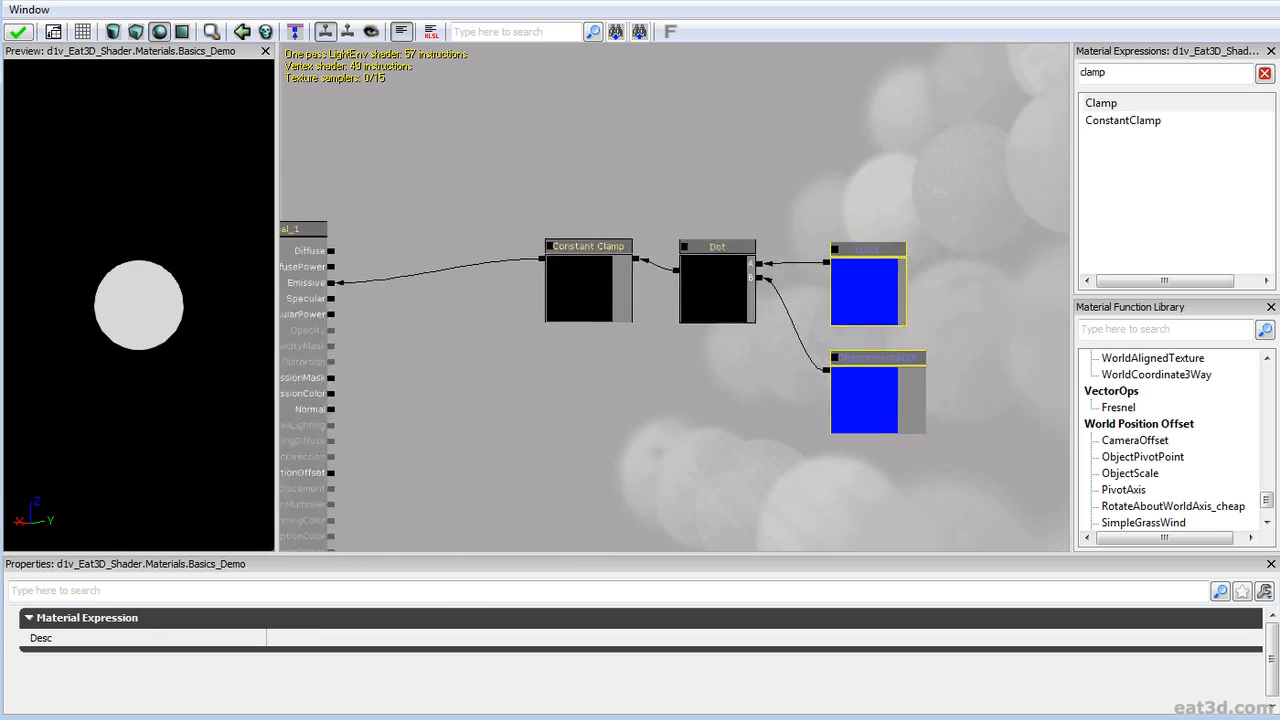
pyautogui.moveTo(808, 246); pyautogui.dragTo(770, 256)
# - Select the group of earlier example nodes and move it away from the Dot node setup
pyautogui.click(680, 352)
pyautogui.moveTo(710, 198); pyautogui.dragTo(676, 274)
pyautogui.scroll(-5, 697, 272)
pyautogui.scroll(2, 678, 275)
pyautogui.moveTo(726, 208); pyautogui.dragTo(744, 342)
pyautogui.scroll(-3, 744, 342)
pyautogui.keyDown('ctrl'); pyautogui.keyDown('alt'); pyautogui.moveTo(467, 349); pyautogui.dragTo(964, 92); pyautogui.keyUp('alt'); pyautogui.keyUp('ctrl')
pyautogui.keyDown('ctrl'); pyautogui.moveTo(744, 276); pyautogui.dragTo(932, 213); pyautogui.keyUp('ctrl')
# - Move the Constant Clamp node slightly closer to the Dot node
pyautogui.moveTo(652, 528); pyautogui.dragTo(669, 386)
pyautogui.scroll(2, 668, 438)
pyautogui.moveTo(820, 417); pyautogui.dragTo(738, 403)
pyautogui.scroll(6, 680, 500)
pyautogui.click(672, 508)
pyautogui.moveTo(751, 348); pyautogui.dragTo(719, 342)
pyautogui.moveTo(732, 204); pyautogui.dragTo(714, 202)
pyautogui.moveTo(676, 257); pyautogui.dragTo(754, 253)
pyautogui.keyDown('ctrl'); pyautogui.keyDown('alt'); pyautogui.moveTo(499, 417); pyautogui.dragTo(1016, 124); pyautogui.keyUp('alt'); pyautogui.keyUp('ctrl')
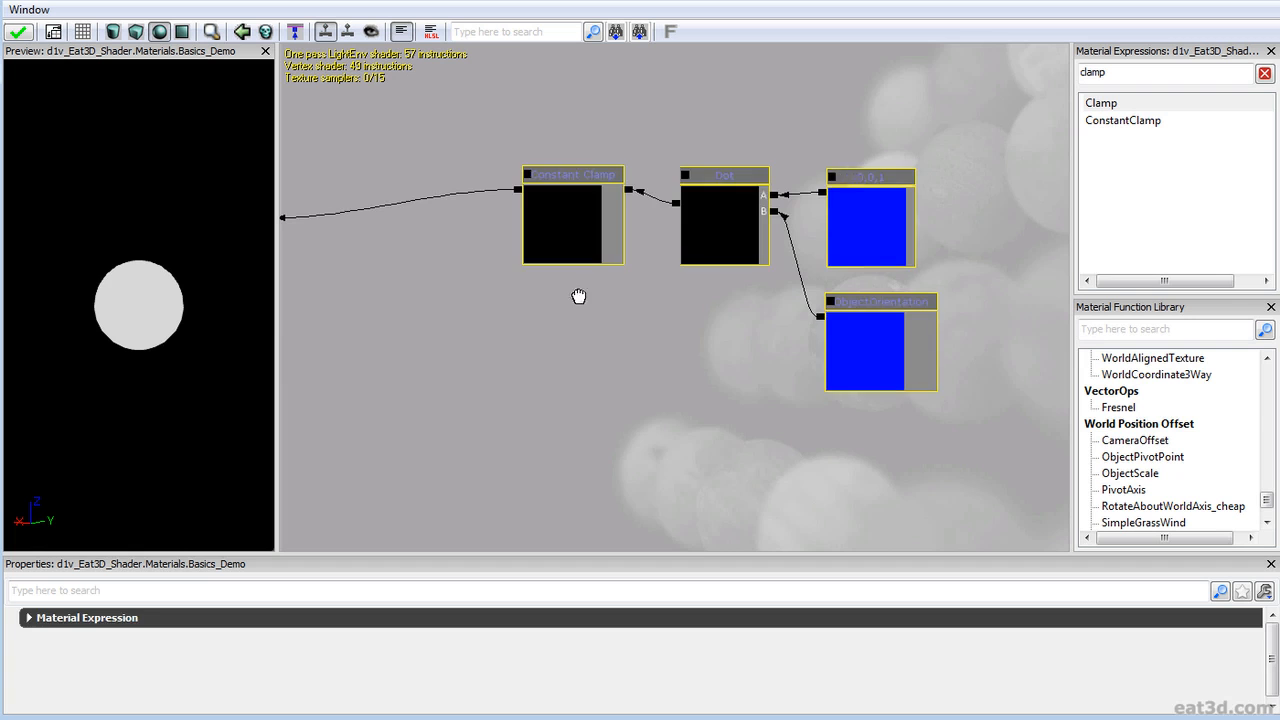
pyautogui.click(580, 294)
pyautogui.click(577, 228)
pyautogui.keyDown('ctrl'); pyautogui.moveTo(583, 227); pyautogui.dragTo(595, 228); pyautogui.keyUp('ctrl')
pyautogui.moveTo(568, 303); pyautogui.dragTo(567, 237, button='right')
pyautogui.moveTo(459, 251); pyautogui.dragTo(481, 253)
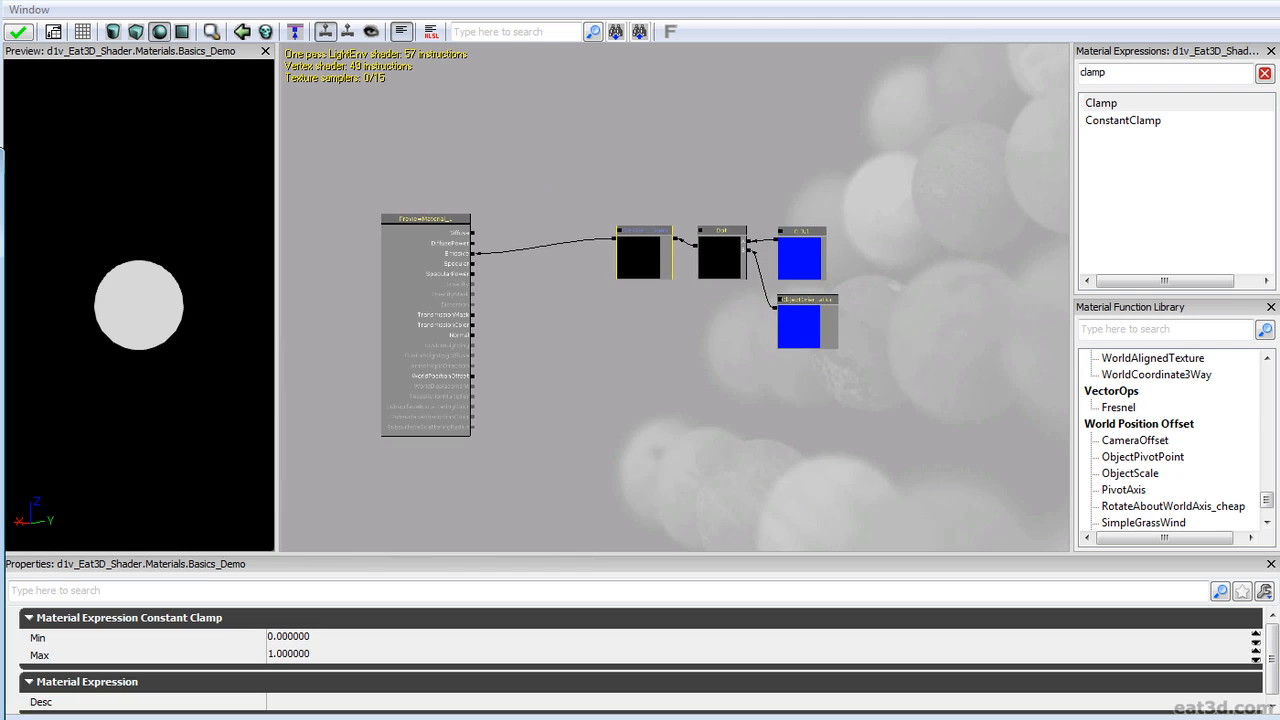
# - Move the Constant Clamp, Dot, 0,0,1 and ObjectOrientation nodes together to just below the Lerp example
pyautogui.moveTo(560, 360); pyautogui.dragTo(490, 398)
pyautogui.moveTo(490, 398); pyautogui.dragTo(497, 449, button='right')
pyautogui.moveTo(520, 394); pyautogui.dragTo(748, 254)
pyautogui.scroll(-4, 640, 350)
pyautogui.keyDown('ctrl'); pyautogui.moveTo(669, 233); pyautogui.dragTo(802, 91); pyautogui.keyUp('ctrl')
pyautogui.moveTo(740, 210); pyautogui.dragTo(622, 480)
pyautogui.keyDown('ctrl'); pyautogui.moveTo(665, 388); pyautogui.dragTo(695, 295); pyautogui.keyUp('ctrl')
pyautogui.moveTo(852, 345); pyautogui.dragTo(831, 271)
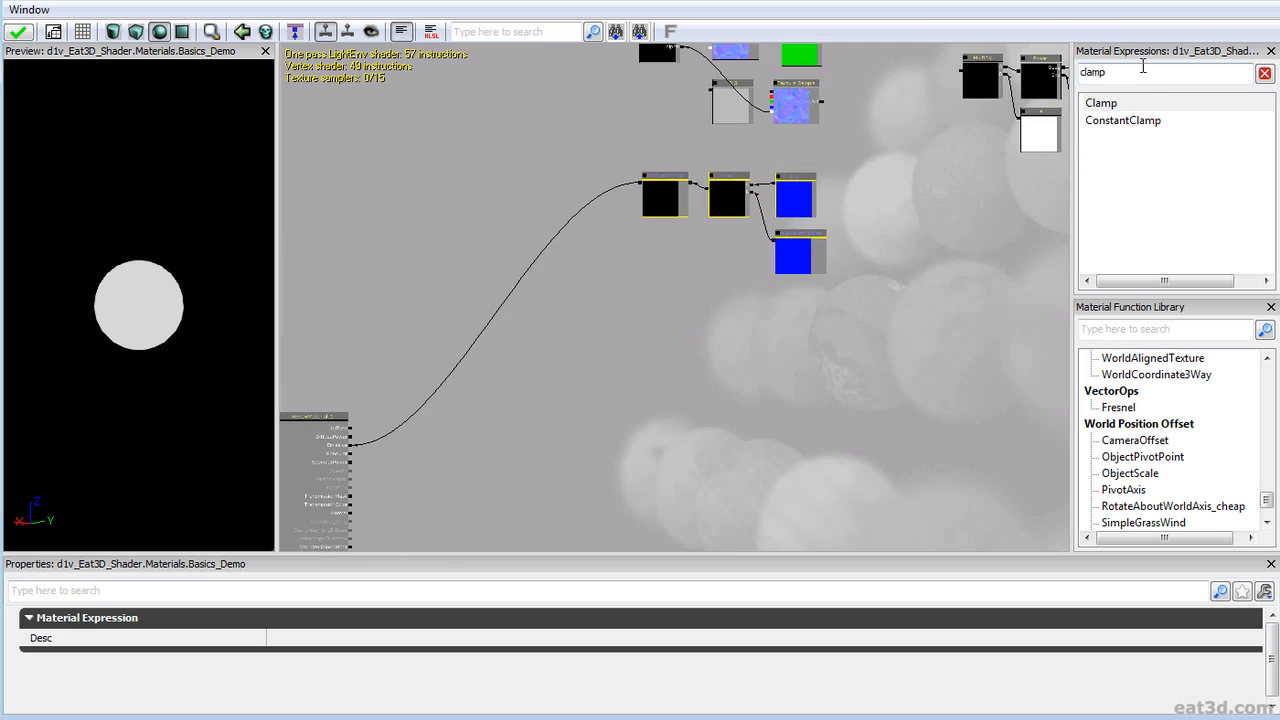
# - Search the material expressions for coor and compo, and place a TextureCoordinate node and a ComponentMask node beside the material node
pyautogui.press('Home')
pyautogui.hotkey('ctrl', 'a')
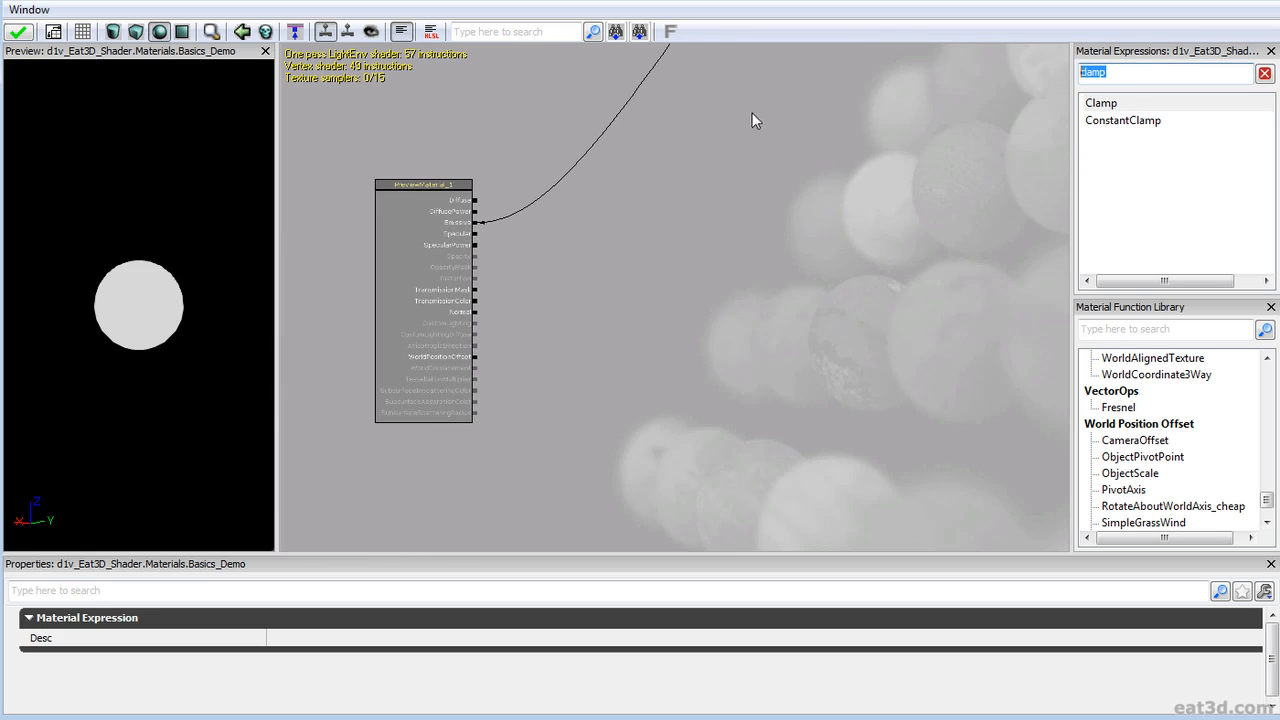
pyautogui.write('coor')
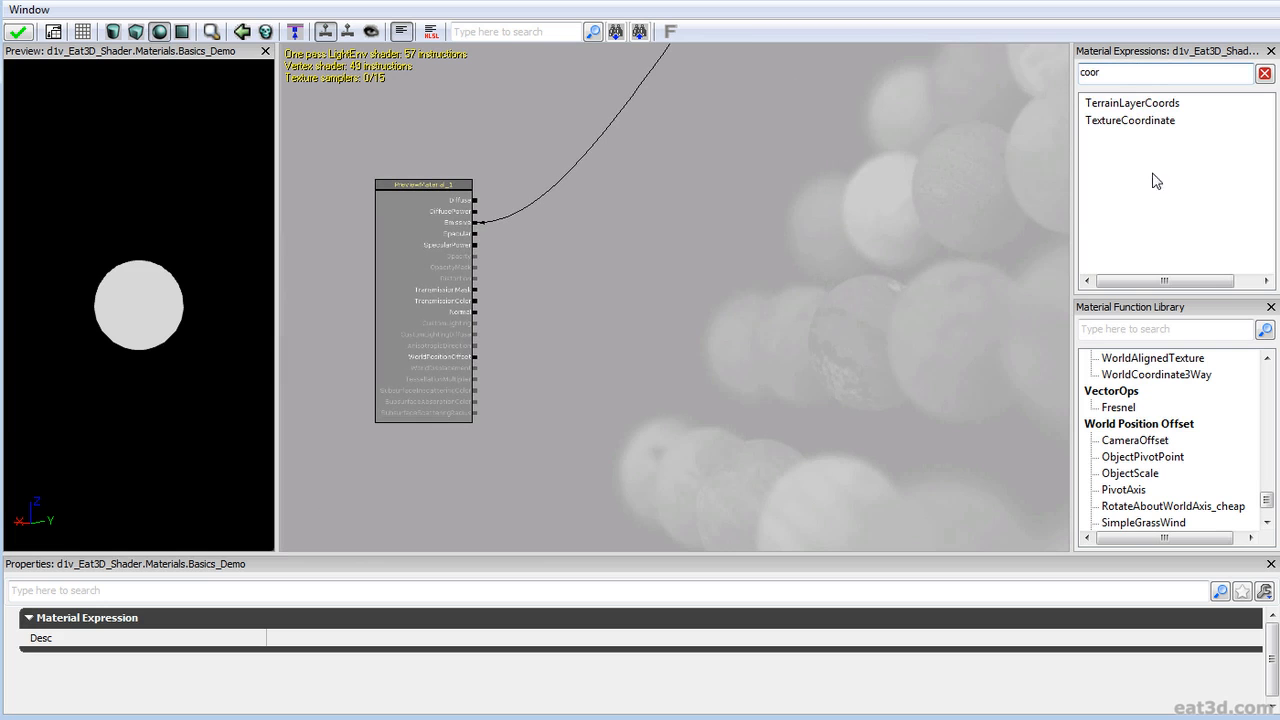
pyautogui.moveTo(1166, 120); pyautogui.dragTo(806, 195)
pyautogui.keyDown('ctrl'); pyautogui.moveTo(814, 240); pyautogui.dragTo(907, 311); pyautogui.keyUp('ctrl')
pyautogui.scroll(4, 970, 323)
pyautogui.moveTo(995, 296); pyautogui.dragTo(870, 279)
pyautogui.scroll(1, 745, 293)
pyautogui.moveTo(1118, 73); pyautogui.dragTo(1079, 72)
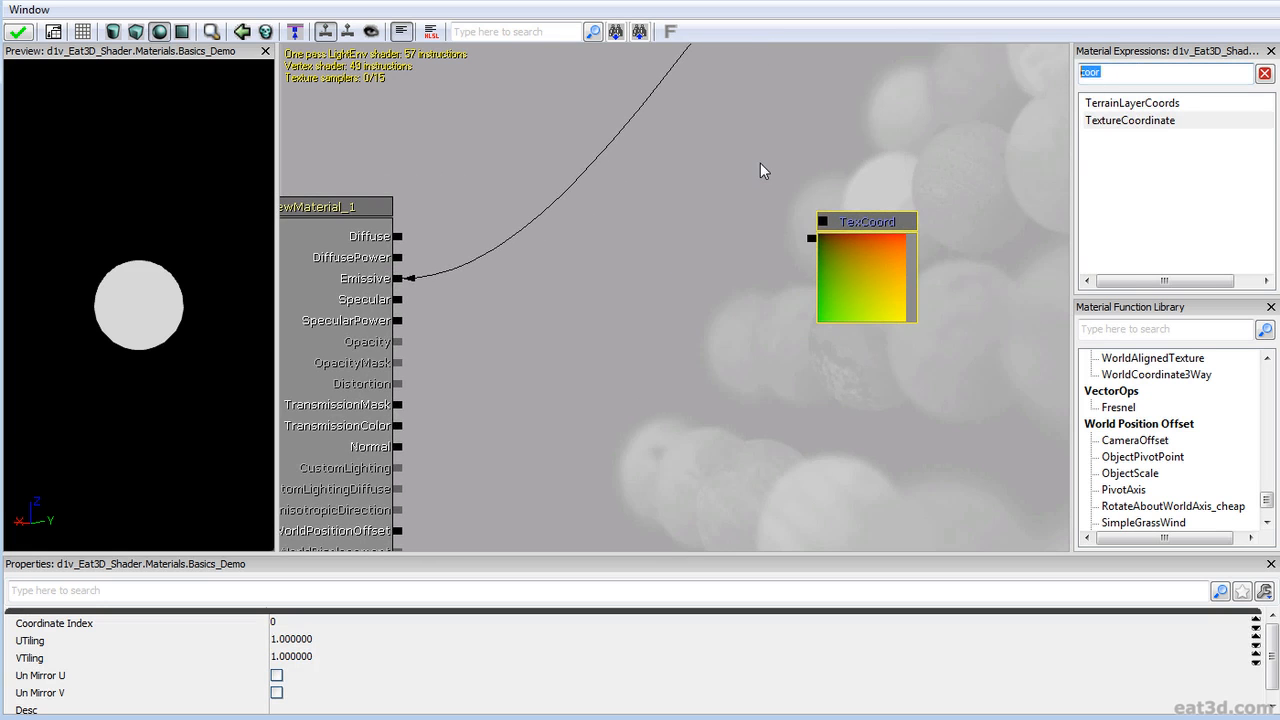
pyautogui.write('comp')
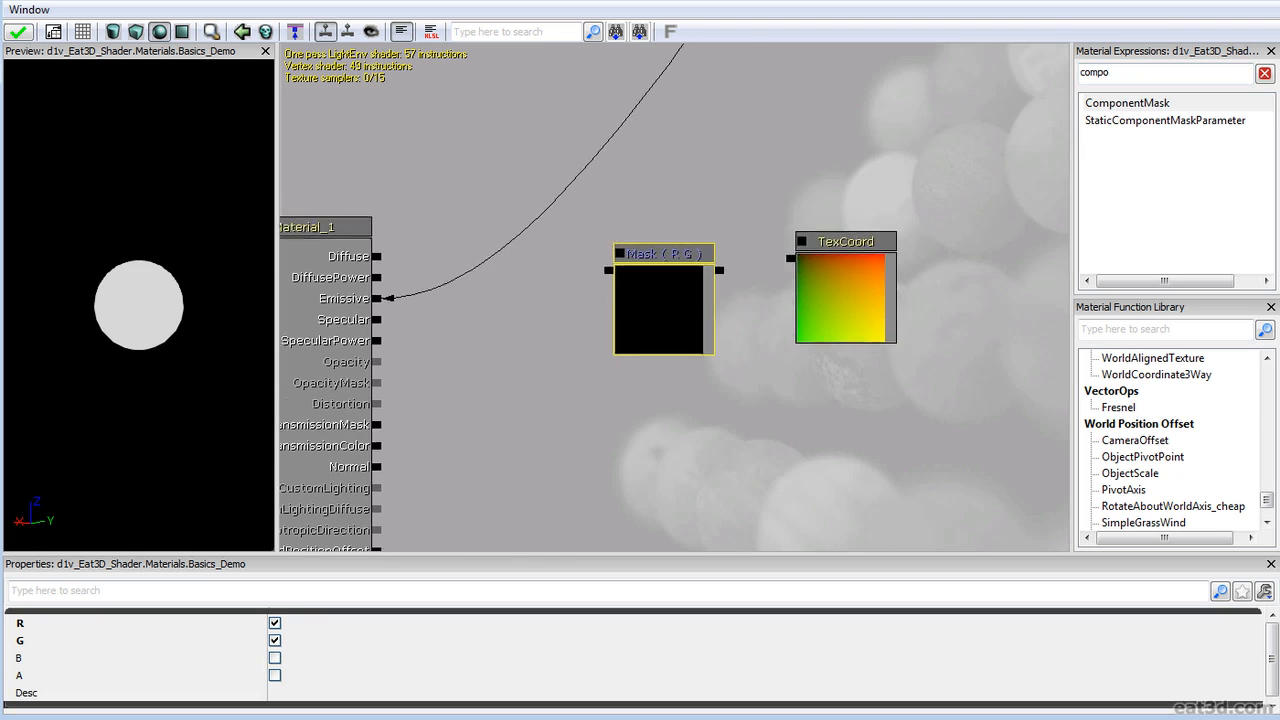
# - Review the Append example and the values of its 0,1 and 1 constant inputs
pyautogui.scroll(-3, 718, 259)
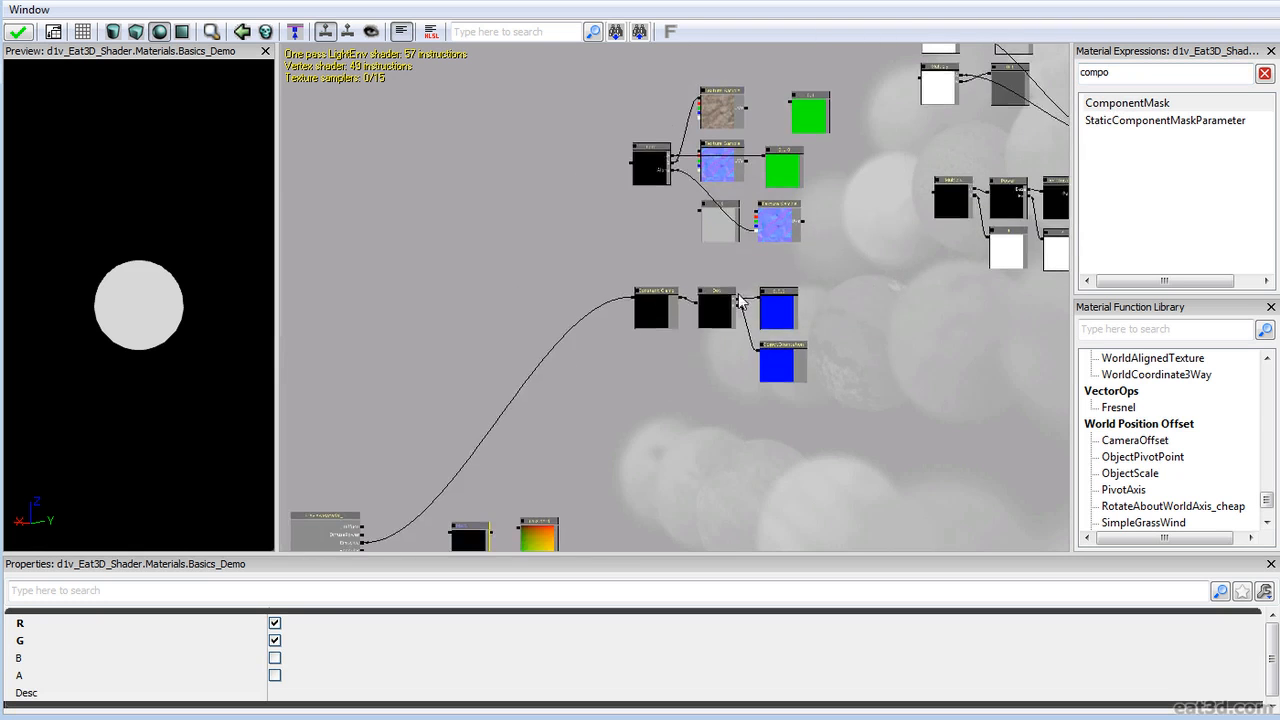
pyautogui.moveTo(798, 148); pyautogui.dragTo(558, 350)
pyautogui.moveTo(840, 260); pyautogui.dragTo(515, 430)
pyautogui.scroll(5, 706, 428)
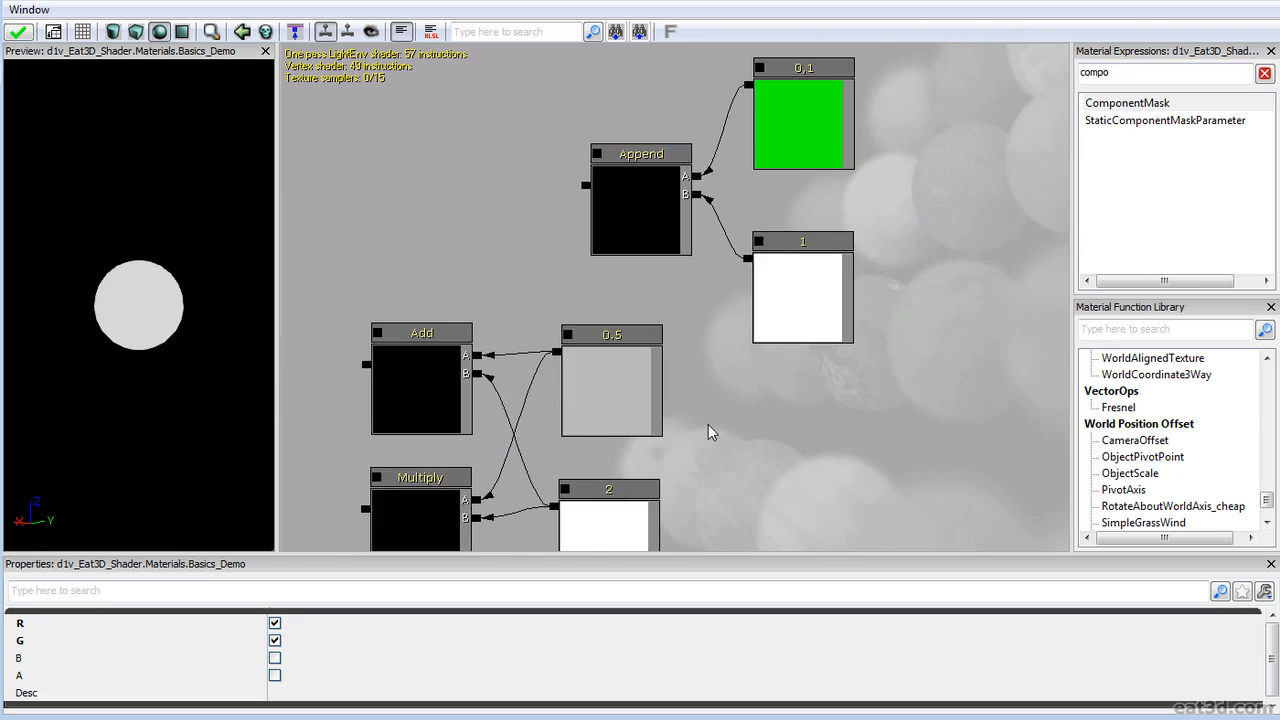
pyautogui.moveTo(718, 328); pyautogui.dragTo(686, 397)
pyautogui.click(794, 197)
pyautogui.click(763, 340)
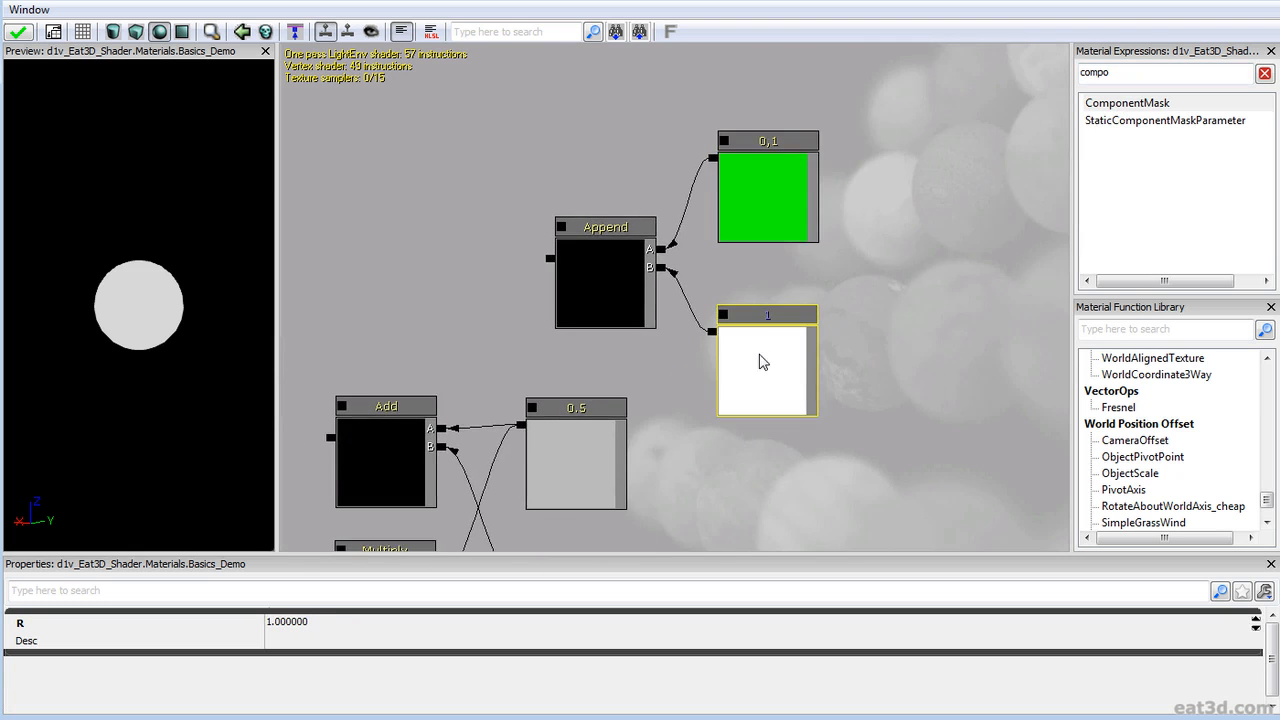
pyautogui.moveTo(783, 336); pyautogui.dragTo(829, 330)
pyautogui.click(847, 170)
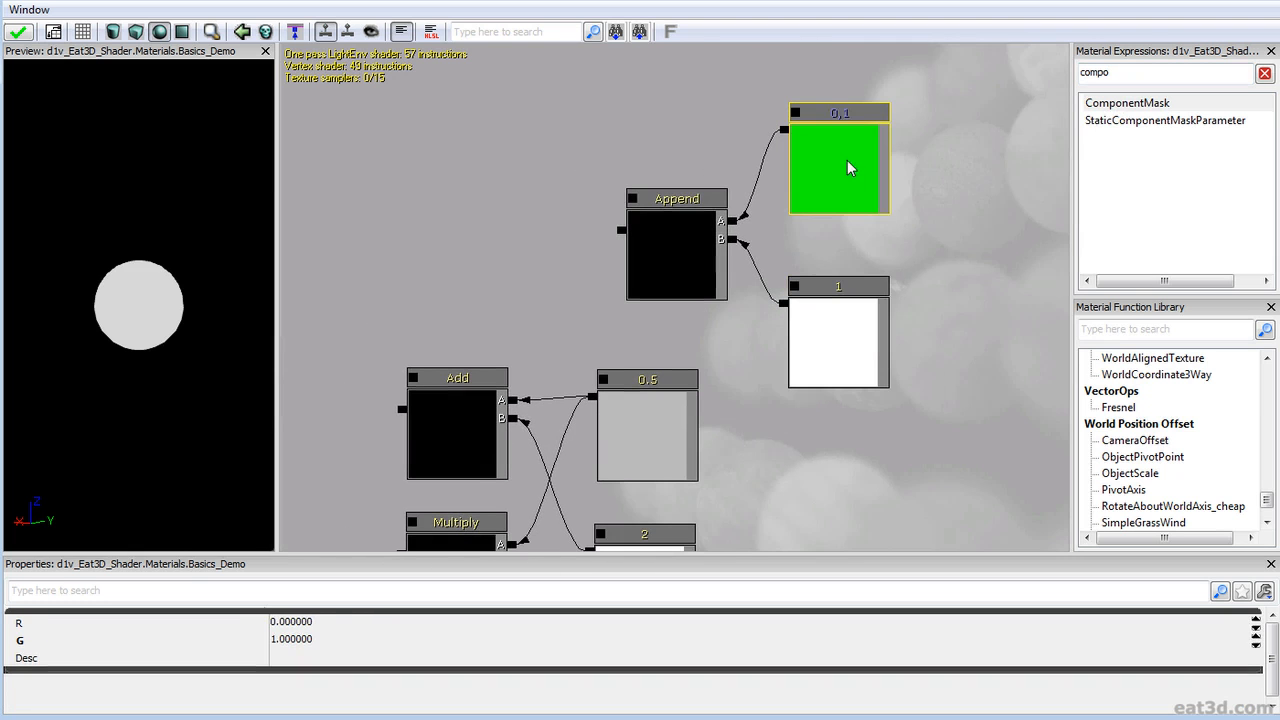
pyautogui.click(668, 238)
pyautogui.click(838, 313)
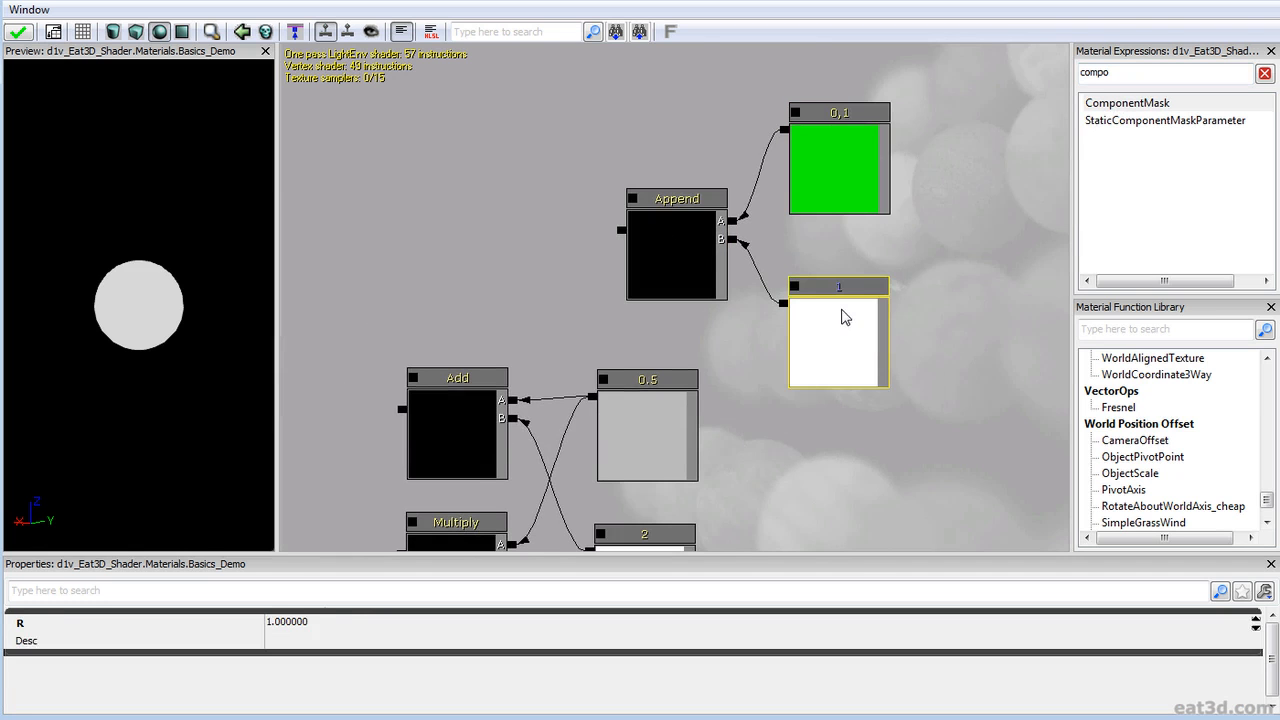
pyautogui.click(837, 138)
pyautogui.click(837, 309)
pyautogui.click(820, 180)
pyautogui.moveTo(848, 337); pyautogui.dragTo(838, 335)
pyautogui.click(838, 335)
# - Turn off the G channel of the Mask node and connect TexCoord through the mask to the material's Emissive input
pyautogui.scroll(-8, 838, 335)
pyautogui.moveTo(917, 149); pyautogui.dragTo(1006, 117)
pyautogui.scroll(1, 587, 508)
pyautogui.moveTo(587, 508); pyautogui.dragTo(928, 201)
pyautogui.scroll(3, 735, 410)
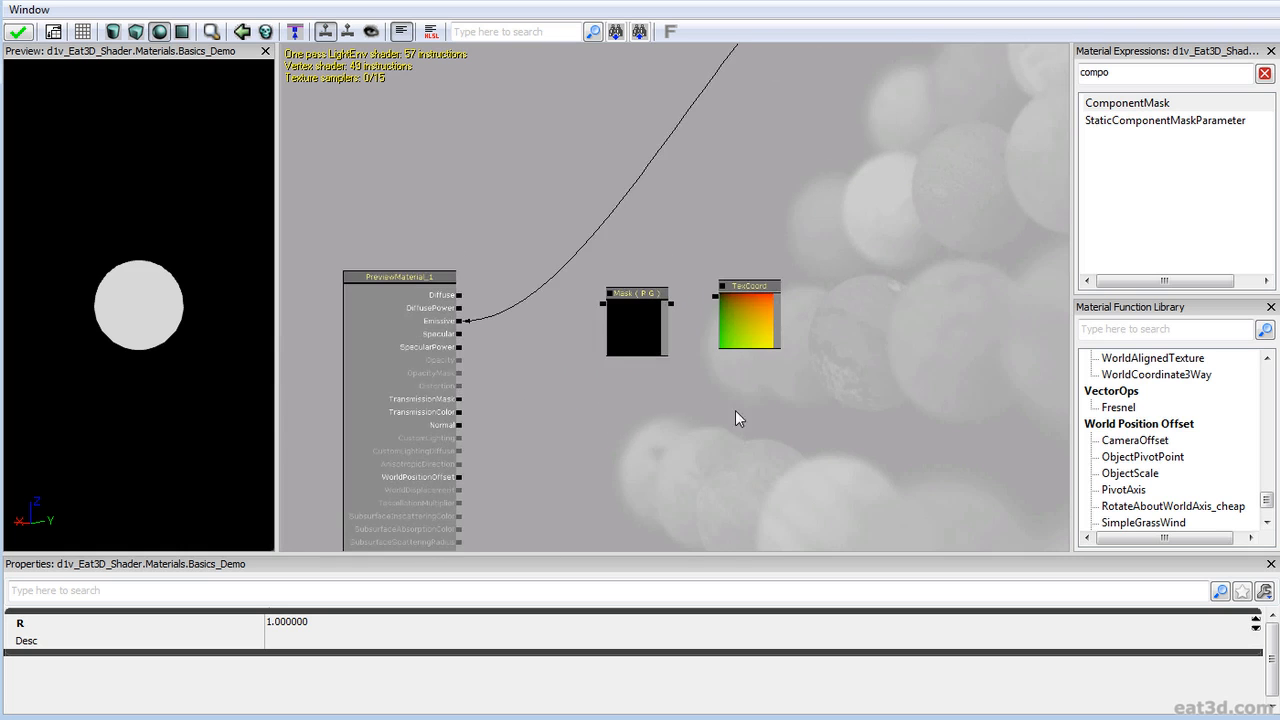
pyautogui.scroll(2, 664, 361)
pyautogui.click(704, 349)
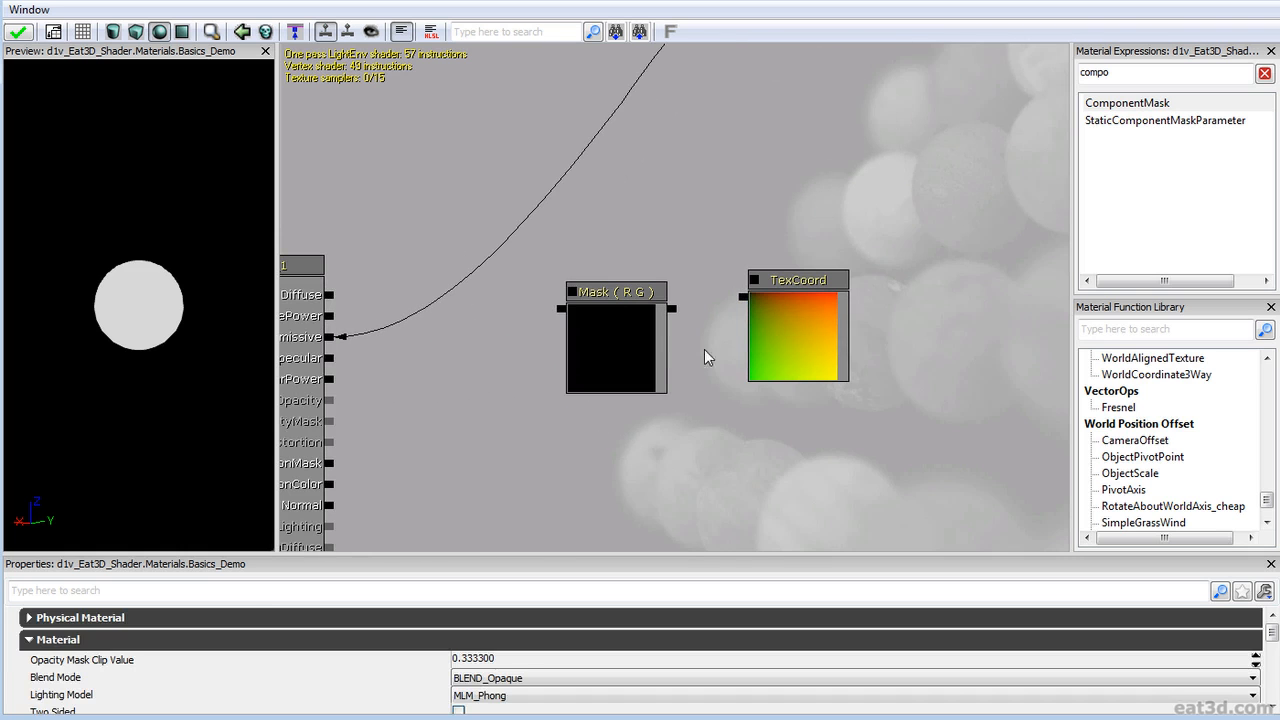
pyautogui.click(594, 343)
pyautogui.moveTo(708, 290); pyautogui.dragTo(728, 232)
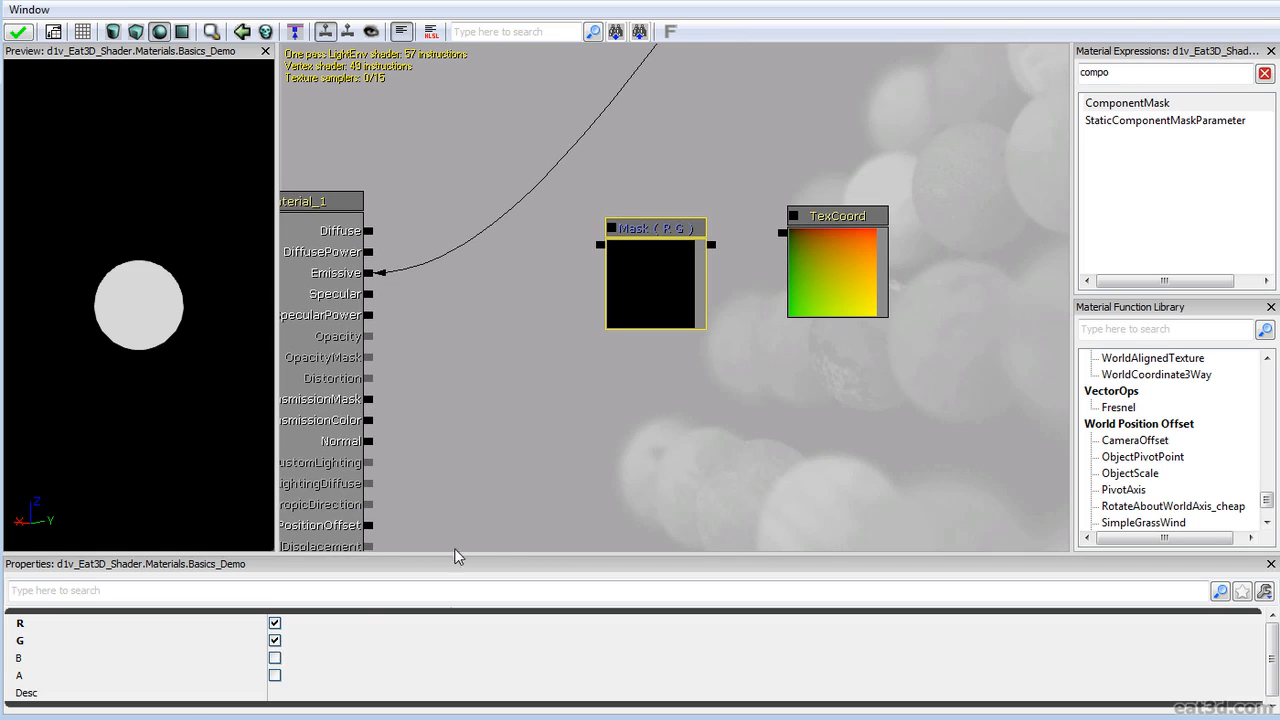
pyautogui.click(274, 640)
pyautogui.moveTo(783, 234); pyautogui.dragTo(711, 244)
pyautogui.moveTo(600, 244); pyautogui.dragTo(367, 273)
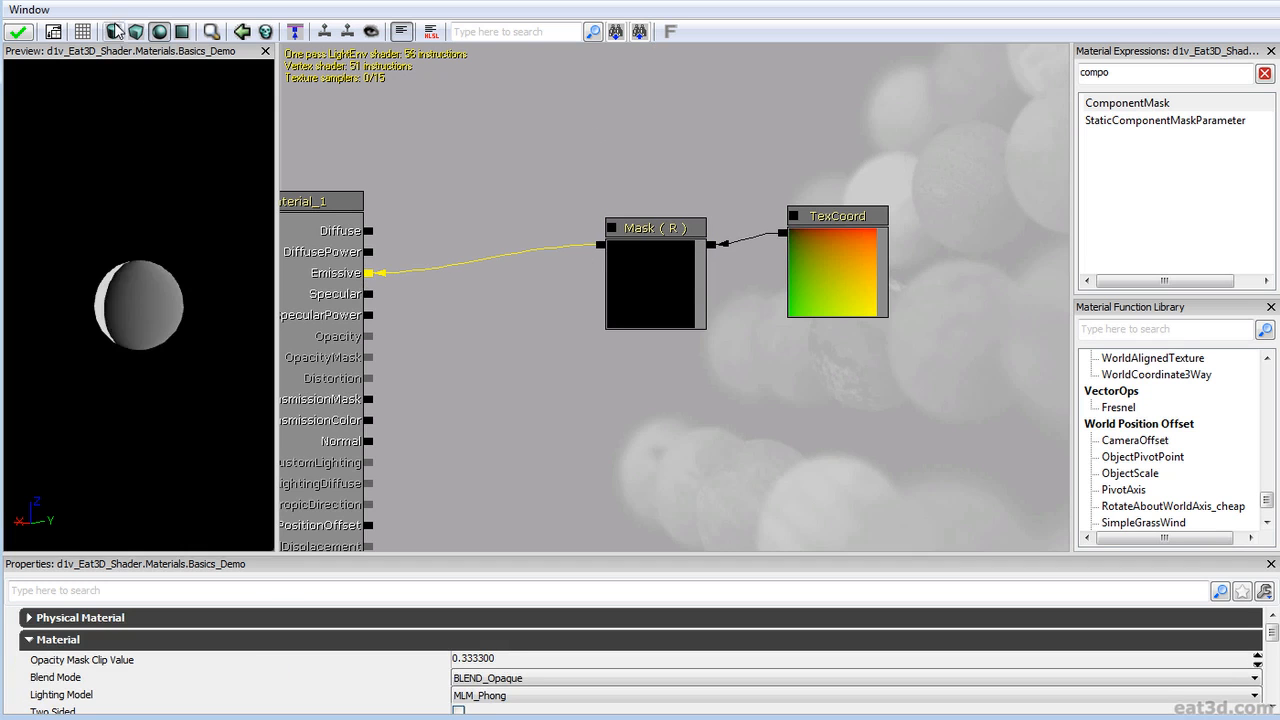
# - Show the material preview on a plane and orbit it to inspect the masked texture coordinates
pyautogui.click(181, 31)
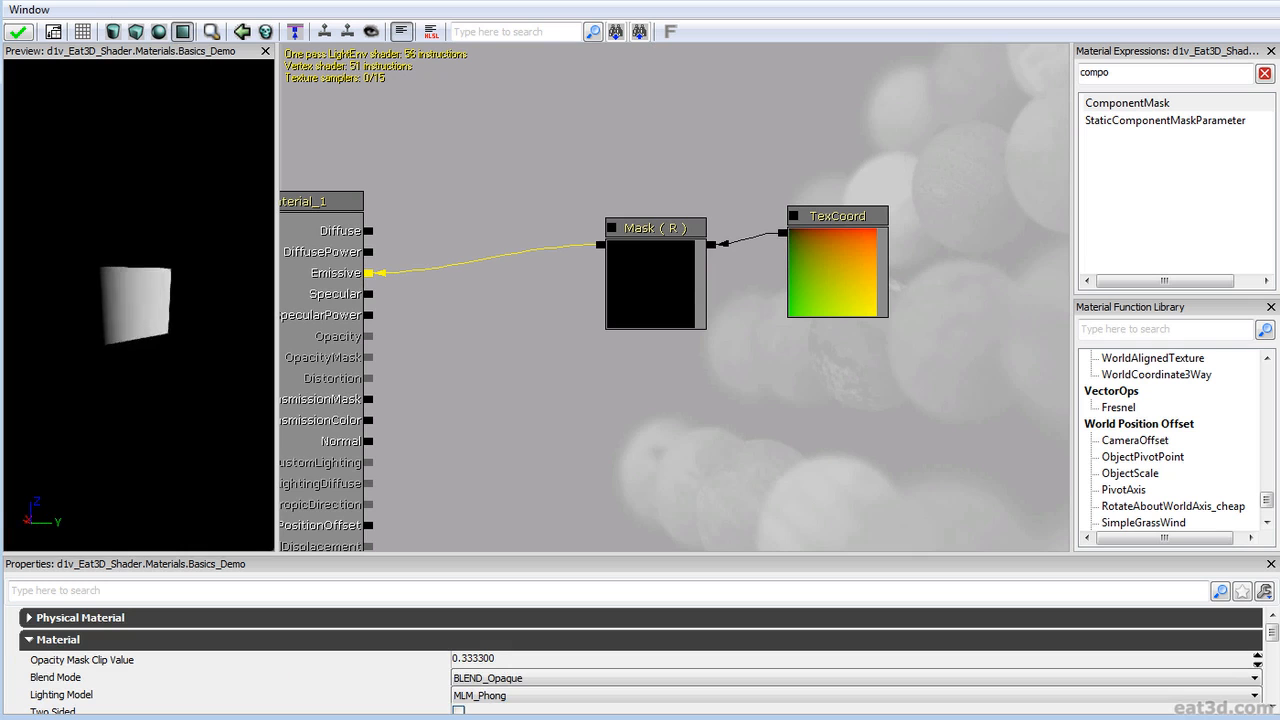
pyautogui.moveTo(165, 390); pyautogui.dragTo(162, 422)
pyautogui.moveTo(162, 422); pyautogui.dragTo(166, 62, button='right')
pyautogui.moveTo(166, 62); pyautogui.dragTo(178, 202)
pyautogui.moveTo(178, 202); pyautogui.dragTo(88, 353, button='right')
pyautogui.moveTo(88, 353); pyautogui.dragTo(37, 374)
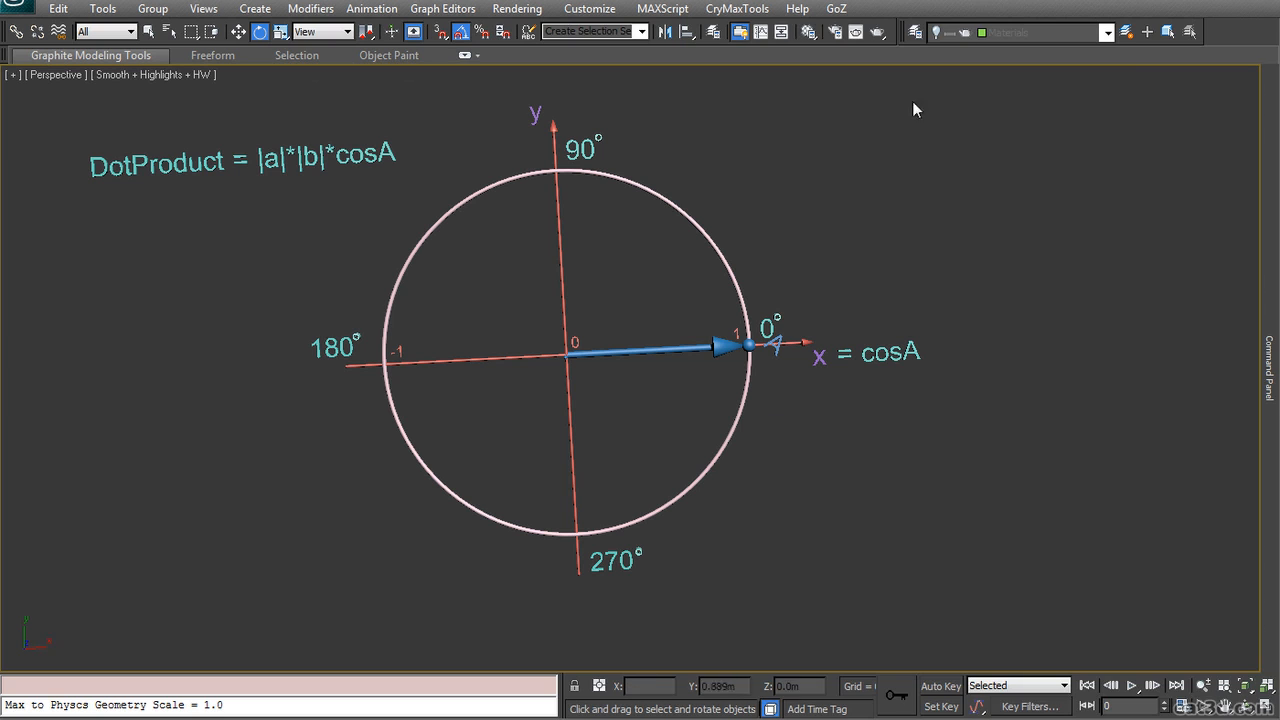
# - Switch to 3ds Max, swap the visible Cos layer for the Tangent_World layer, and frame the purple sphere
pyautogui.click(1014, 31)
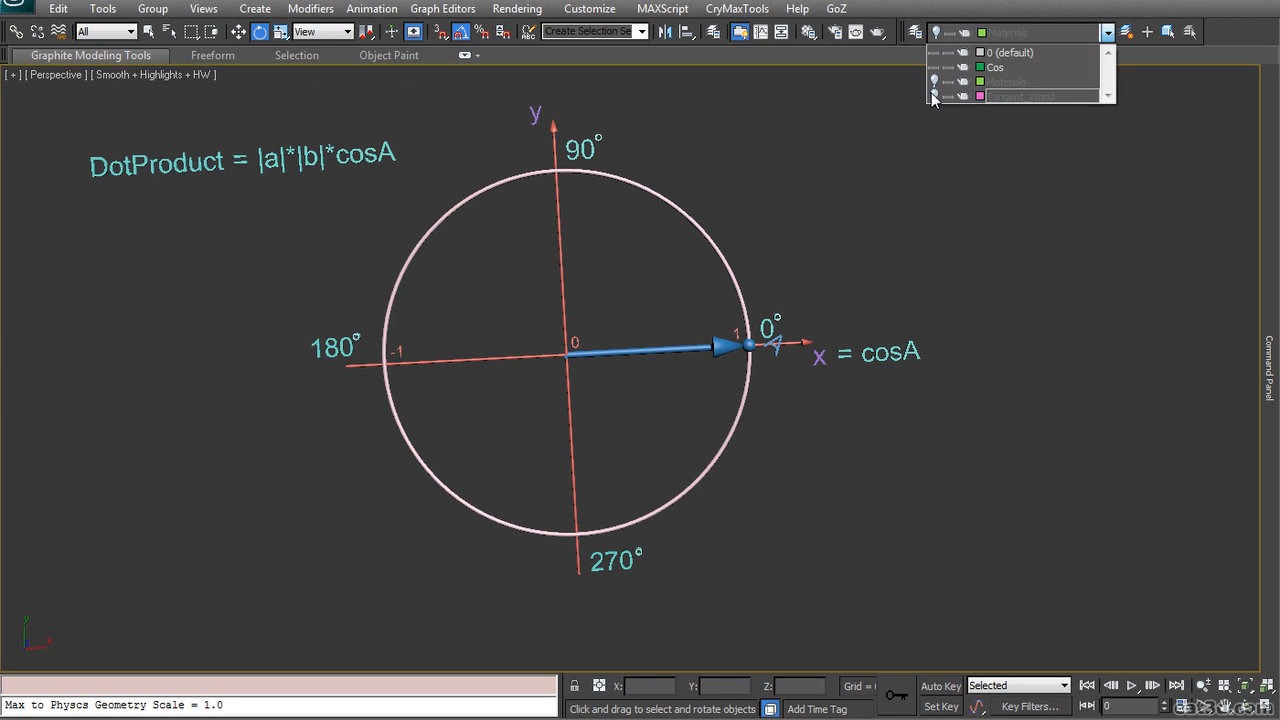
pyautogui.click(934, 67)
pyautogui.click(934, 96)
pyautogui.click(820, 301)
pyautogui.click(593, 377)
pyautogui.press('z')
pyautogui.keyDown('alt'); pyautogui.moveTo(622, 462); pyautogui.dragTo(625, 409, button='middle'); pyautogui.keyUp('alt')
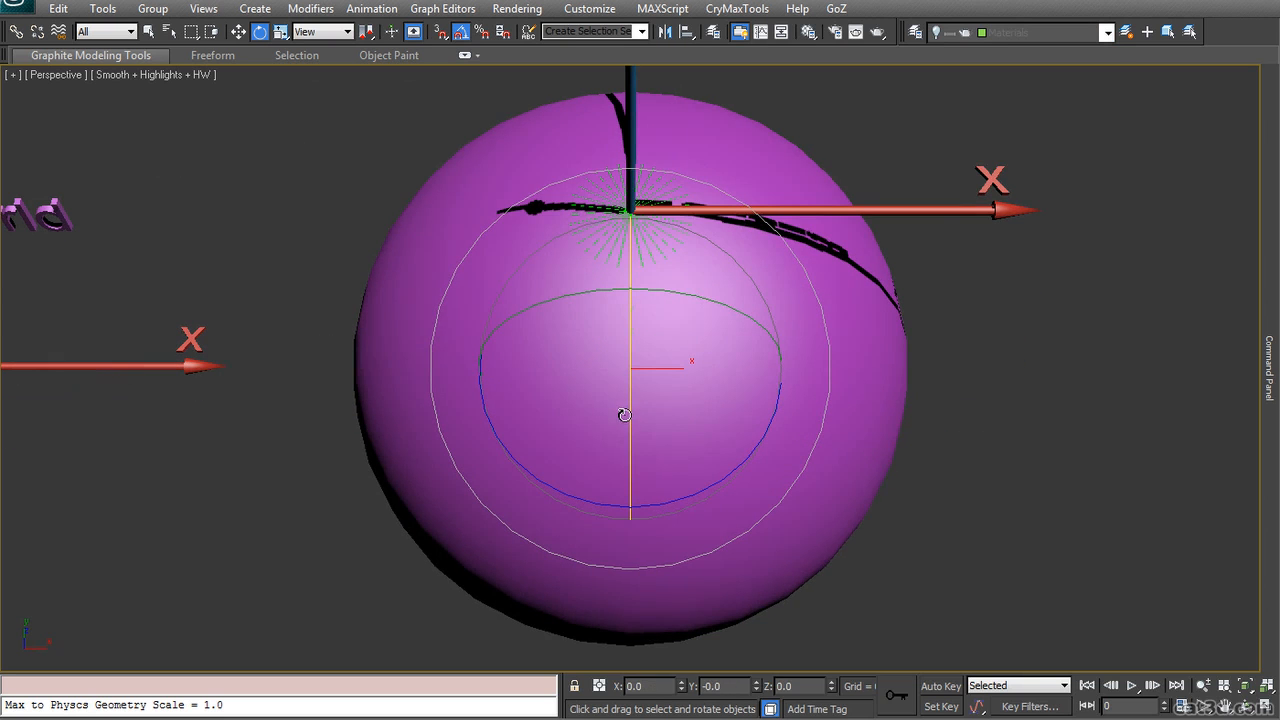
# - Open the sphere's UVs in the Edit UVWs window and frame the whole UV layout
pyautogui.hotkey('ctrl', 'e')
pyautogui.moveTo(785, 187); pyautogui.dragTo(483, 22)
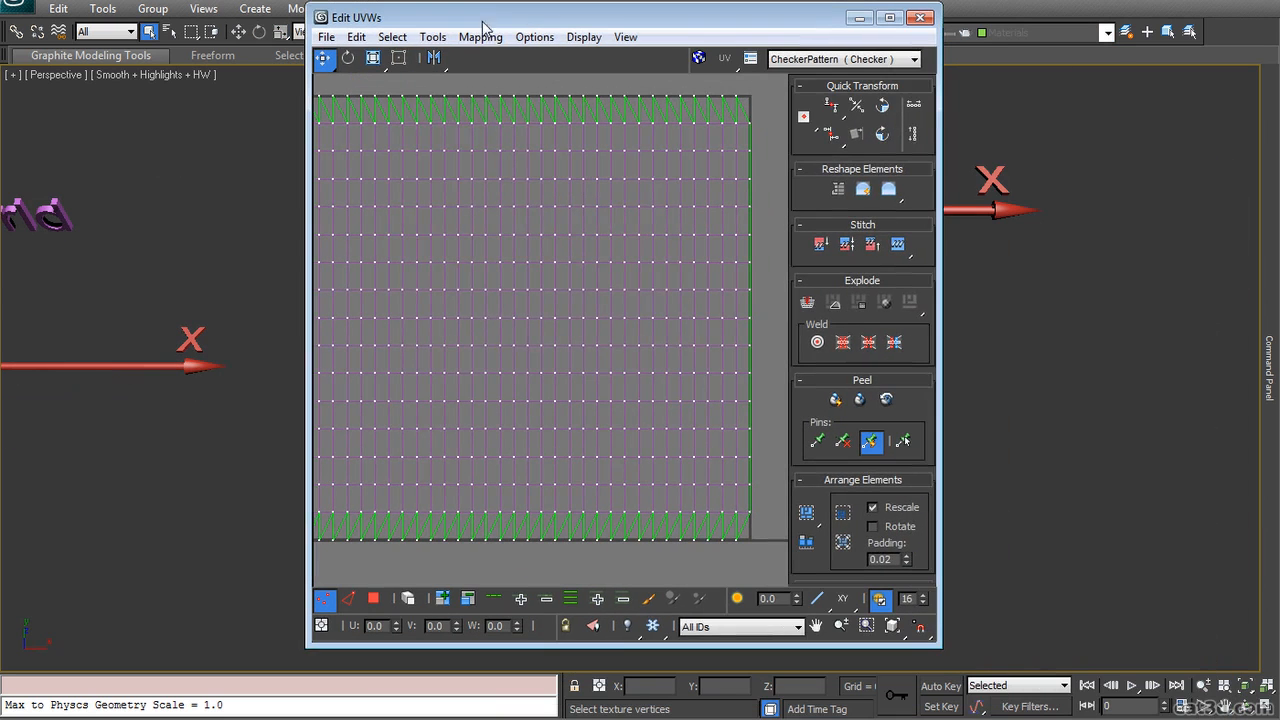
pyautogui.moveTo(698, 278); pyautogui.dragTo(622, 269, button='middle')
pyautogui.scroll(-1, 622, 269)
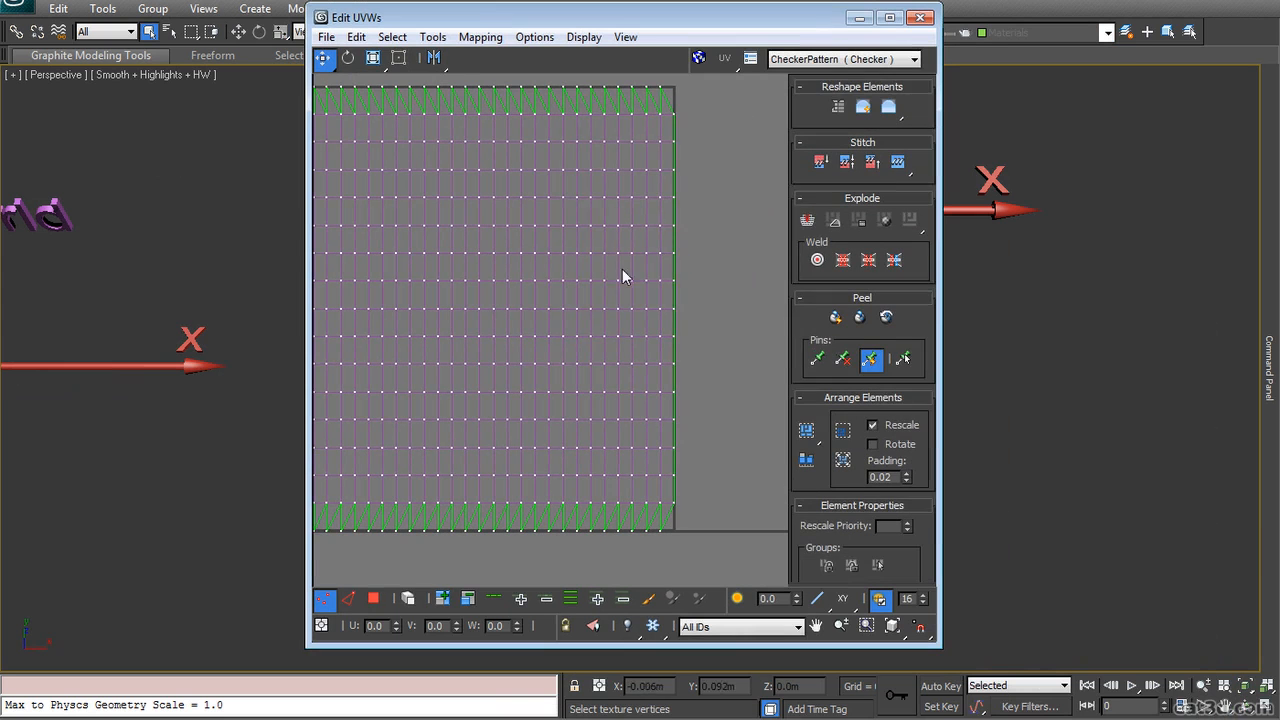
pyautogui.rightClick(689, 262)
pyautogui.click(686, 311)
pyautogui.scroll(-1, 690, 425)
pyautogui.moveTo(665, 411); pyautogui.dragTo(740, 446, button='middle')
pyautogui.moveTo(541, 418); pyautogui.dragTo(708, 405, button='middle')
pyautogui.click(843, 626)
pyautogui.moveTo(616, 387); pyautogui.dragTo(630, 432)
pyautogui.moveTo(657, 358); pyautogui.dragTo(588, 374, button='middle')
# - Frame the full UV layout and select its lower corner vertices to read their U and V coordinates
pyautogui.rightClick(395, 534)
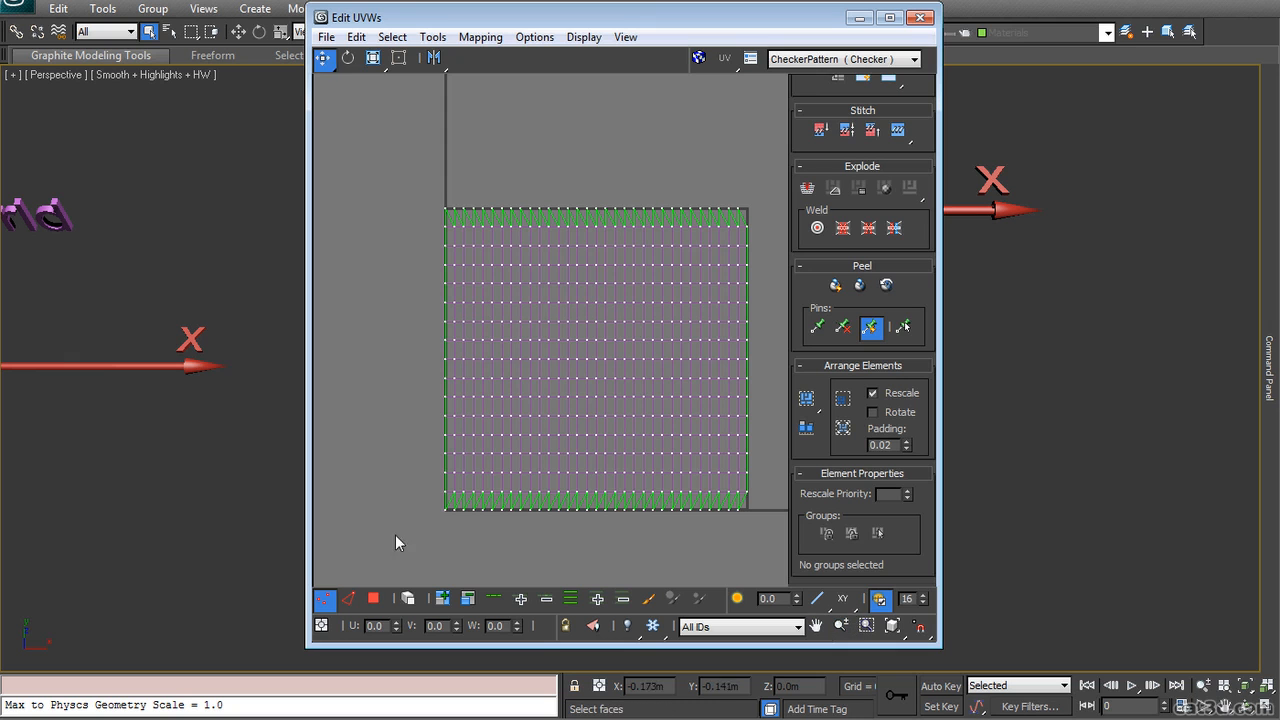
pyautogui.moveTo(415, 500); pyautogui.dragTo(457, 533)
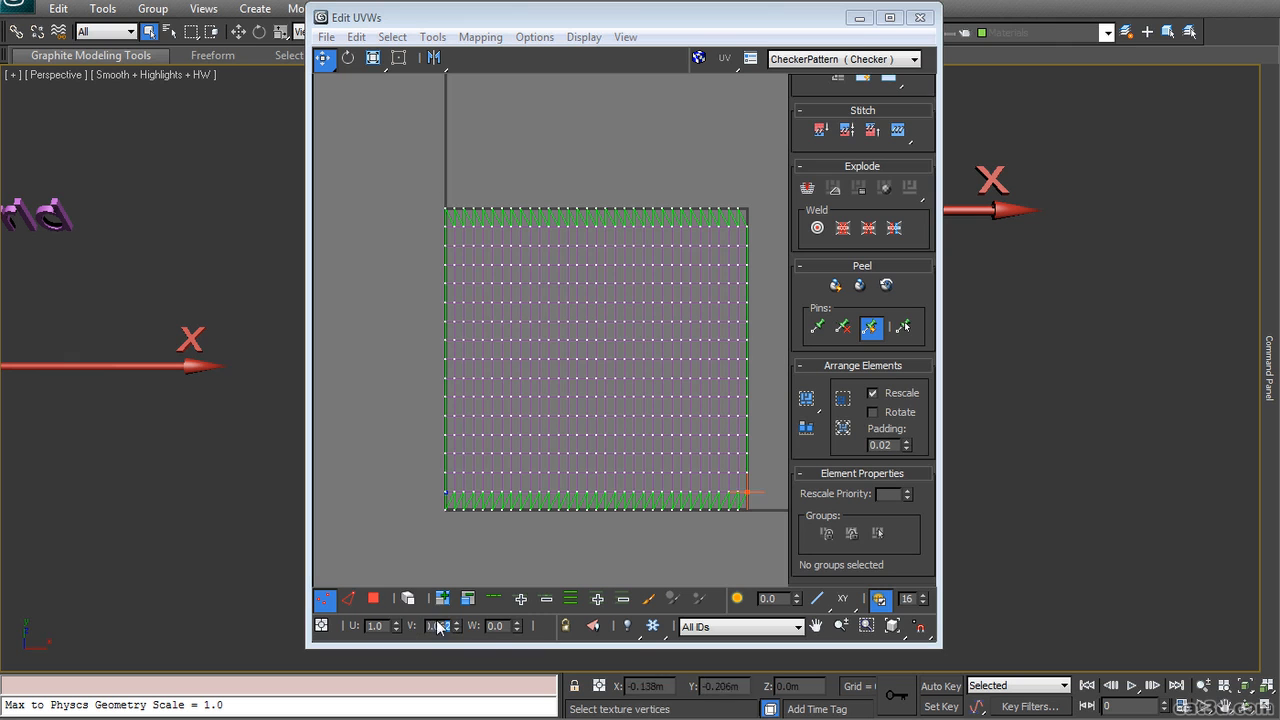
pyautogui.moveTo(430, 626); pyautogui.dragTo(466, 627)
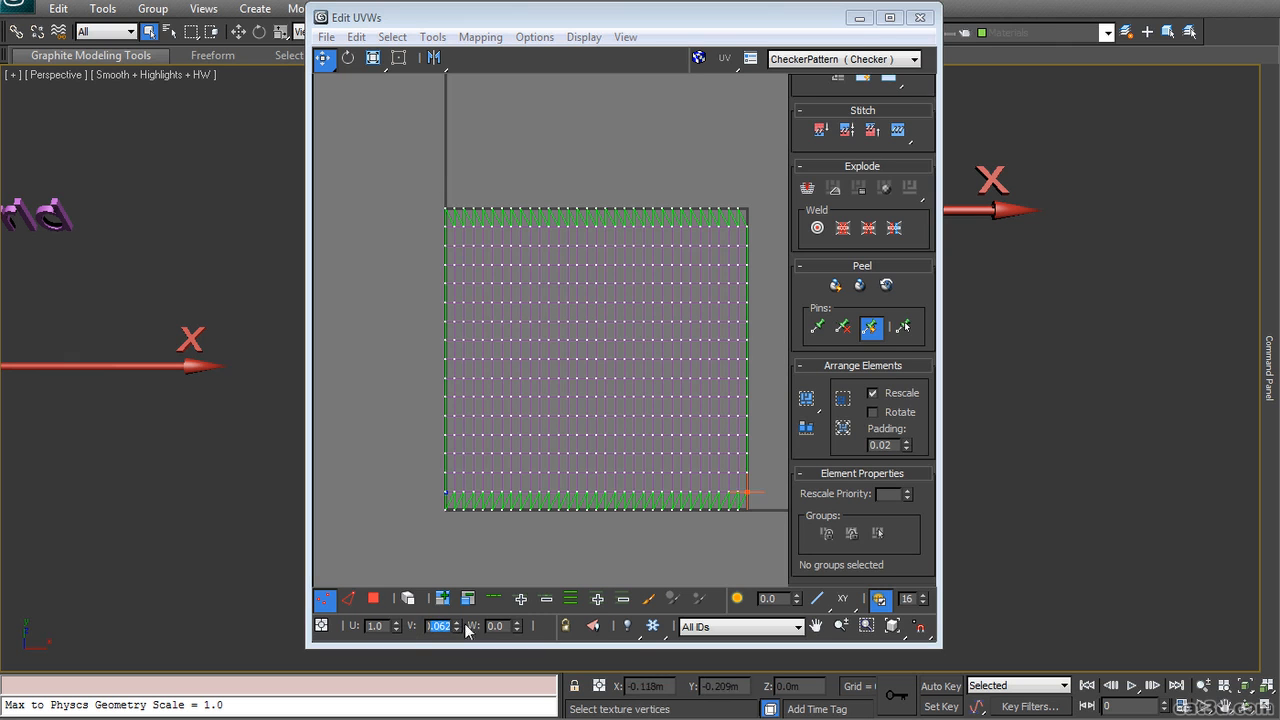
pyautogui.click(746, 509)
pyautogui.click(436, 512)
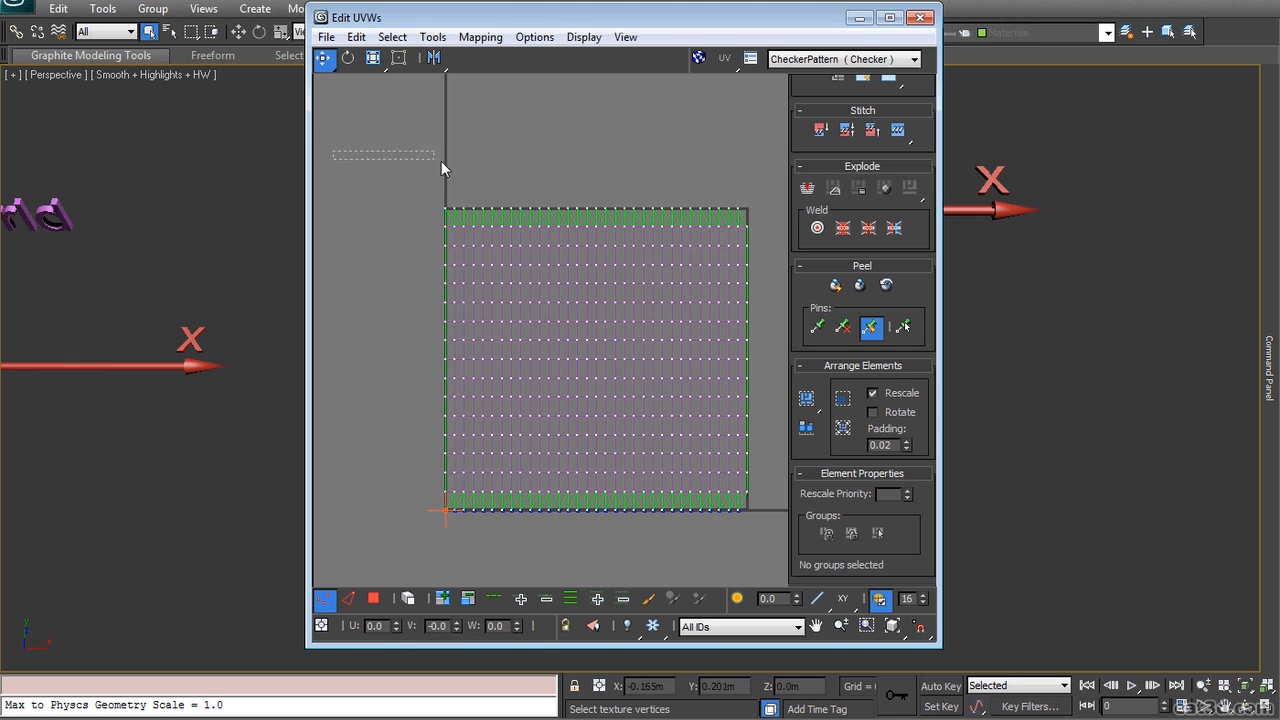
# - Select the vertices along the UV layout's far edge and its upper corner to read their coordinates
pyautogui.moveTo(742, 530); pyautogui.dragTo(761, 118)
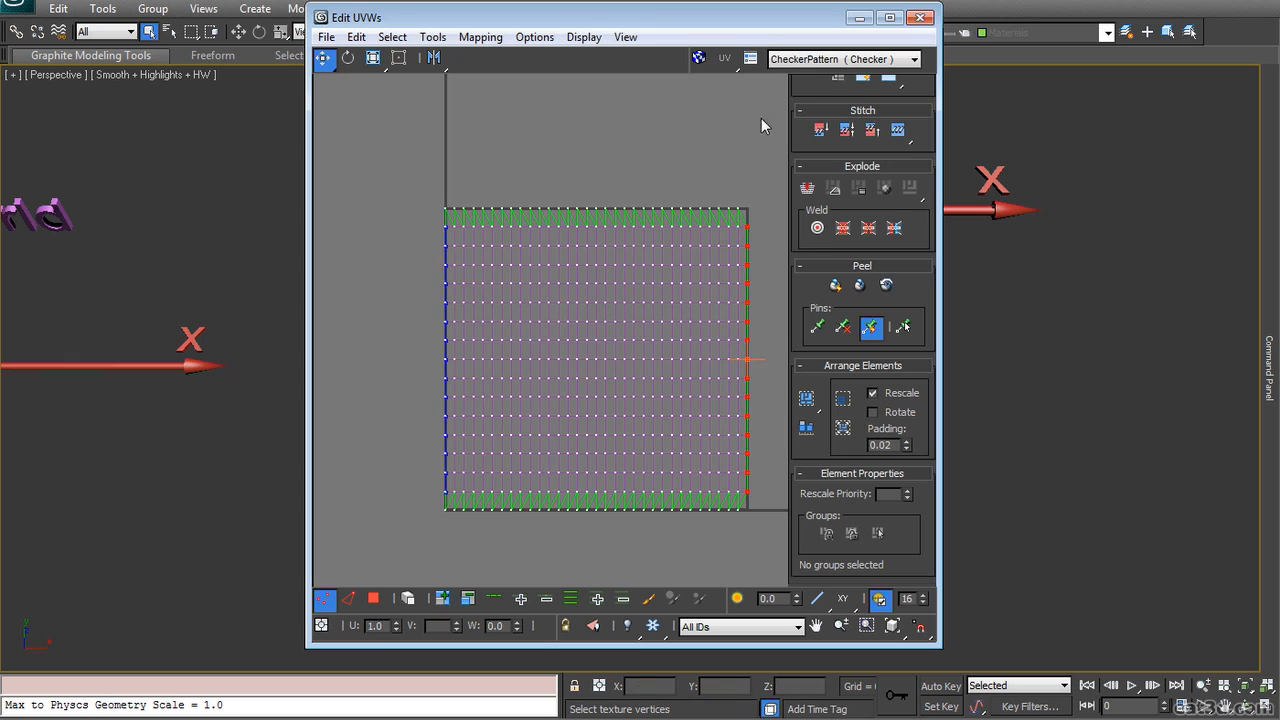
pyautogui.click(737, 207)
pyautogui.moveTo(745, 208); pyautogui.dragTo(748, 207)
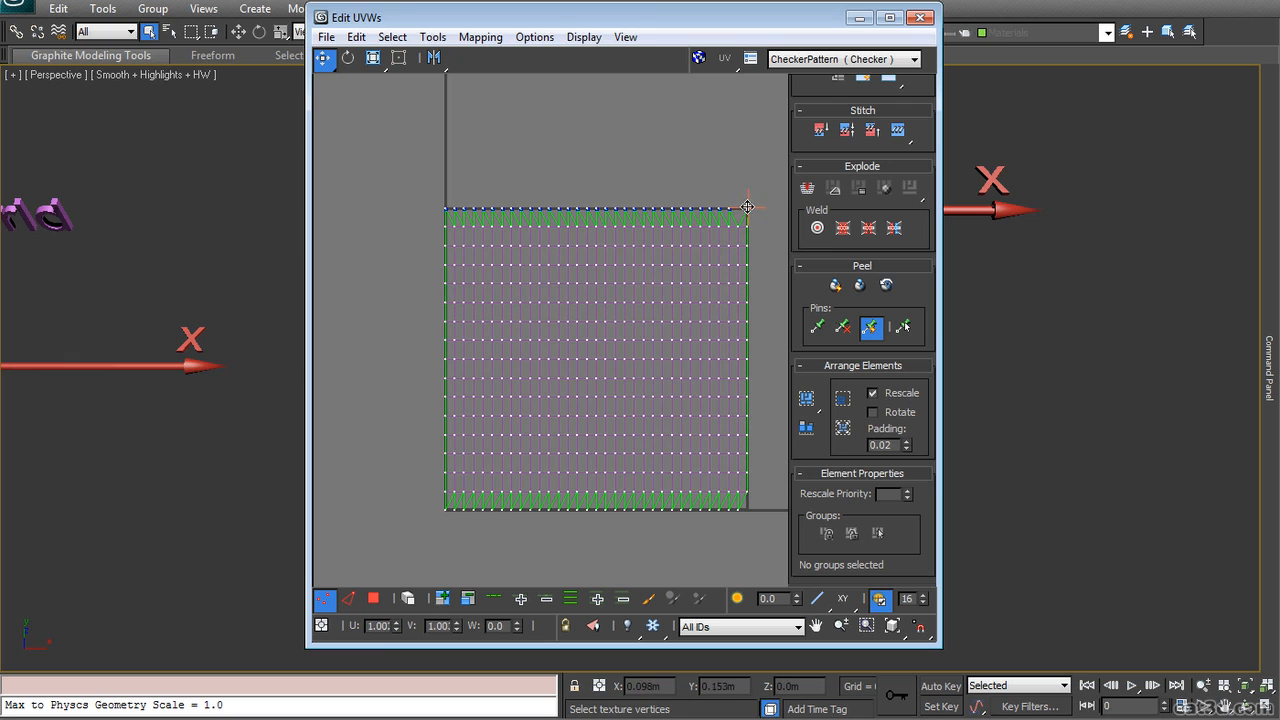
pyautogui.click(409, 442)
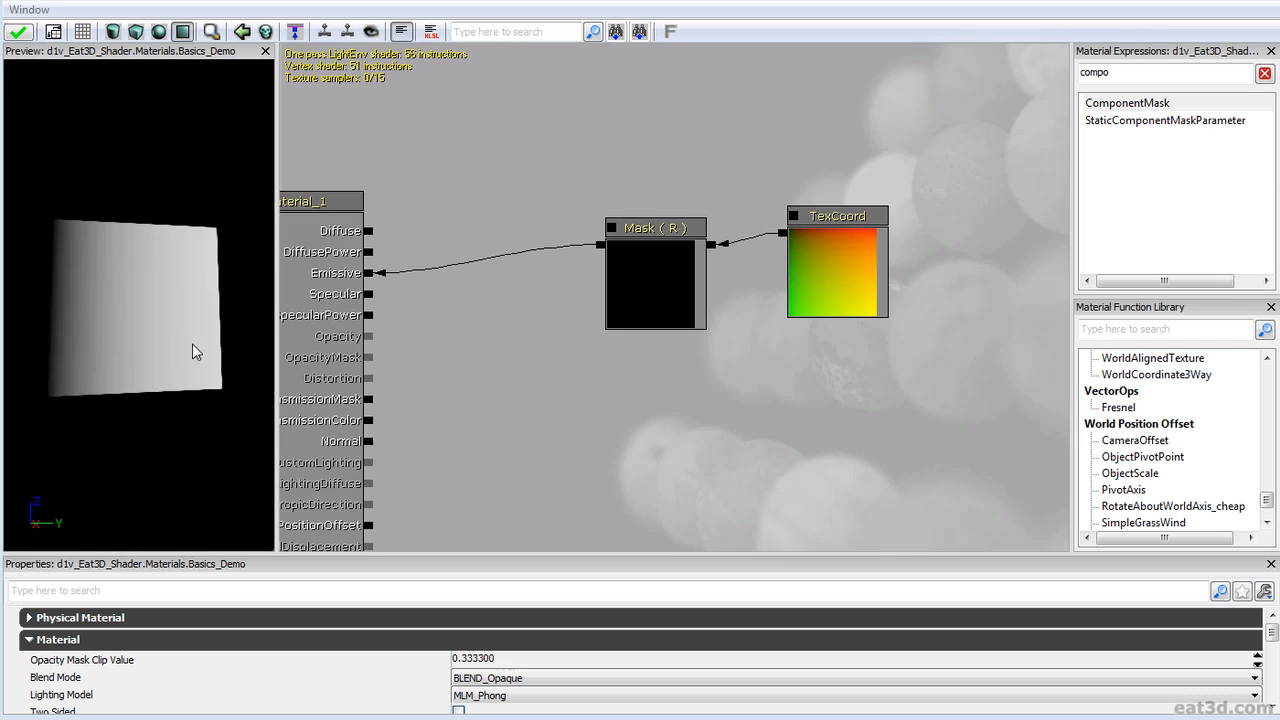
# - Switch to the Unreal Material Editor and orbit the preview plane to examine the masked red-channel gradient
pyautogui.moveTo(196, 352); pyautogui.dragTo(194, 380)
pyautogui.moveTo(196, 298)
pyautogui.mouseDown()
pyautogui.moveTo(166, 390)
pyautogui.moveTo(184, 312)
pyautogui.mouseUp()
pyautogui.moveTo(168, 300); pyautogui.dragTo(160, 215, button='right')
pyautogui.moveTo(160, 215); pyautogui.dragTo(160, 240)
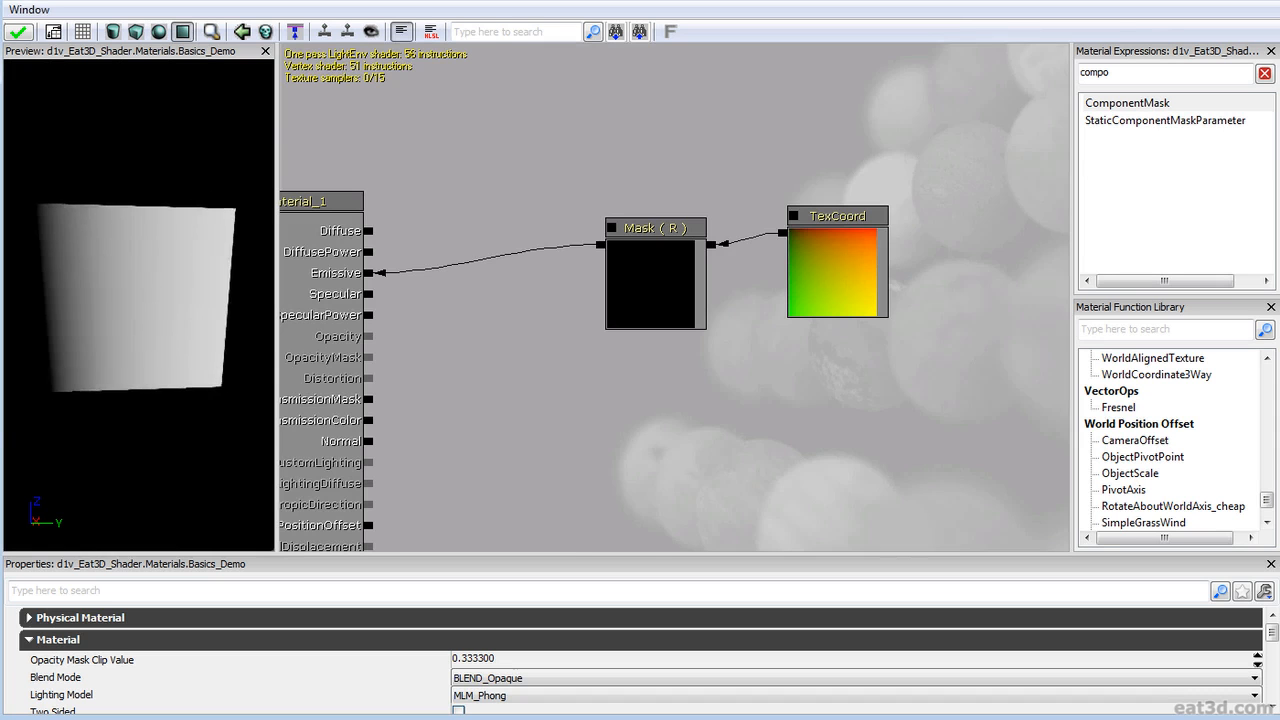
pyautogui.moveTo(160, 240); pyautogui.dragTo(160, 215, button='right')
# - Move the Mask node closer to TexCoord and place an Add node below it
pyautogui.moveTo(488, 290); pyautogui.dragTo(474, 320)
pyautogui.click(640, 298)
pyautogui.keyDown('ctrl'); pyautogui.moveTo(640, 298); pyautogui.dragTo(656, 291); pyautogui.keyUp('ctrl')
pyautogui.moveTo(591, 335); pyautogui.dragTo(666, 309)
pyautogui.scroll(-4, 672, 304)
pyautogui.scroll(3, 700, 318)
pyautogui.doubleClick(1104, 73)
pyautogui.write('add')
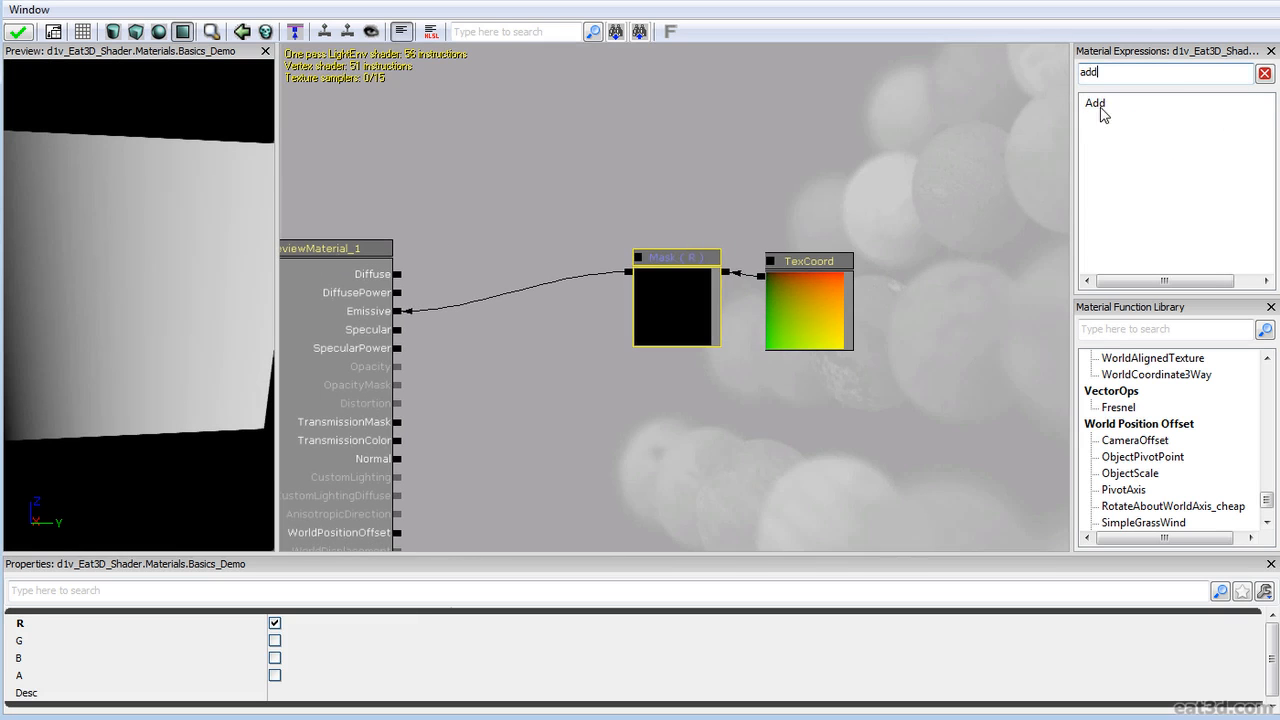
pyautogui.moveTo(1095, 103); pyautogui.dragTo(560, 398)
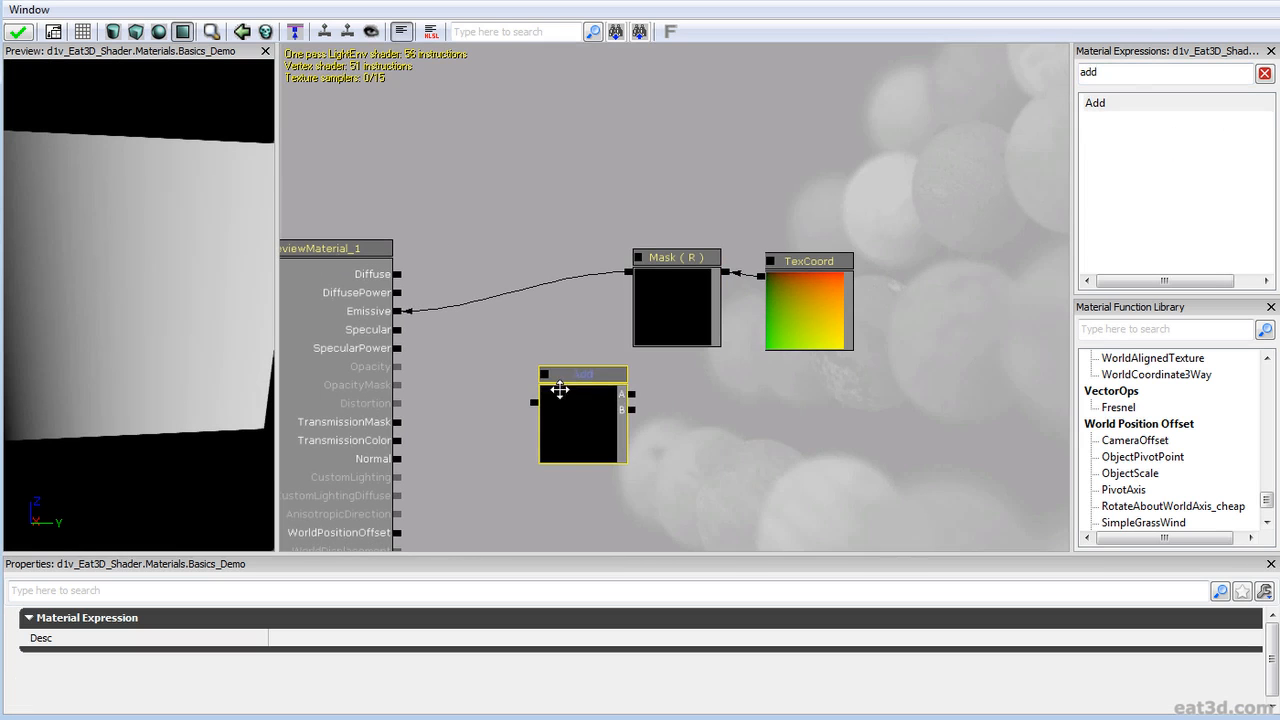
# - Place a Constant node, connect the Mask output to Add's A input and the constant to B
pyautogui.doubleClick(1090, 72)
pyautogui.write('con')
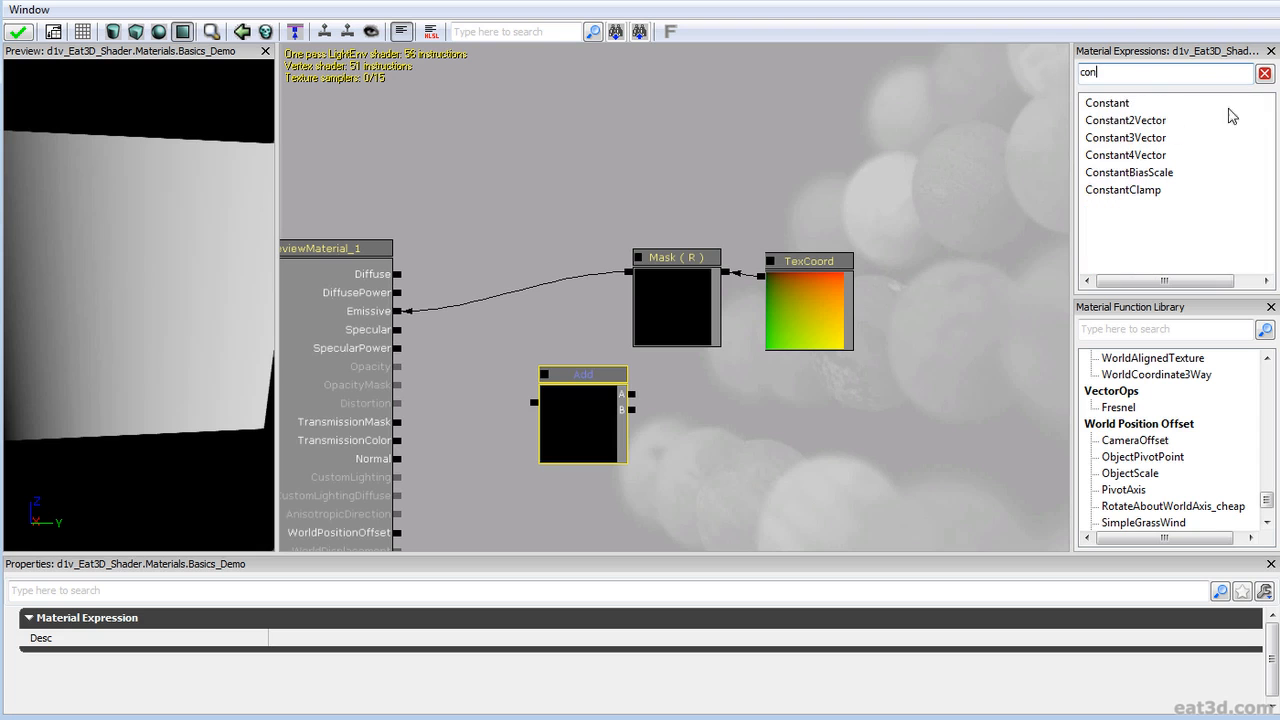
pyautogui.moveTo(1107, 103); pyautogui.dragTo(748, 404)
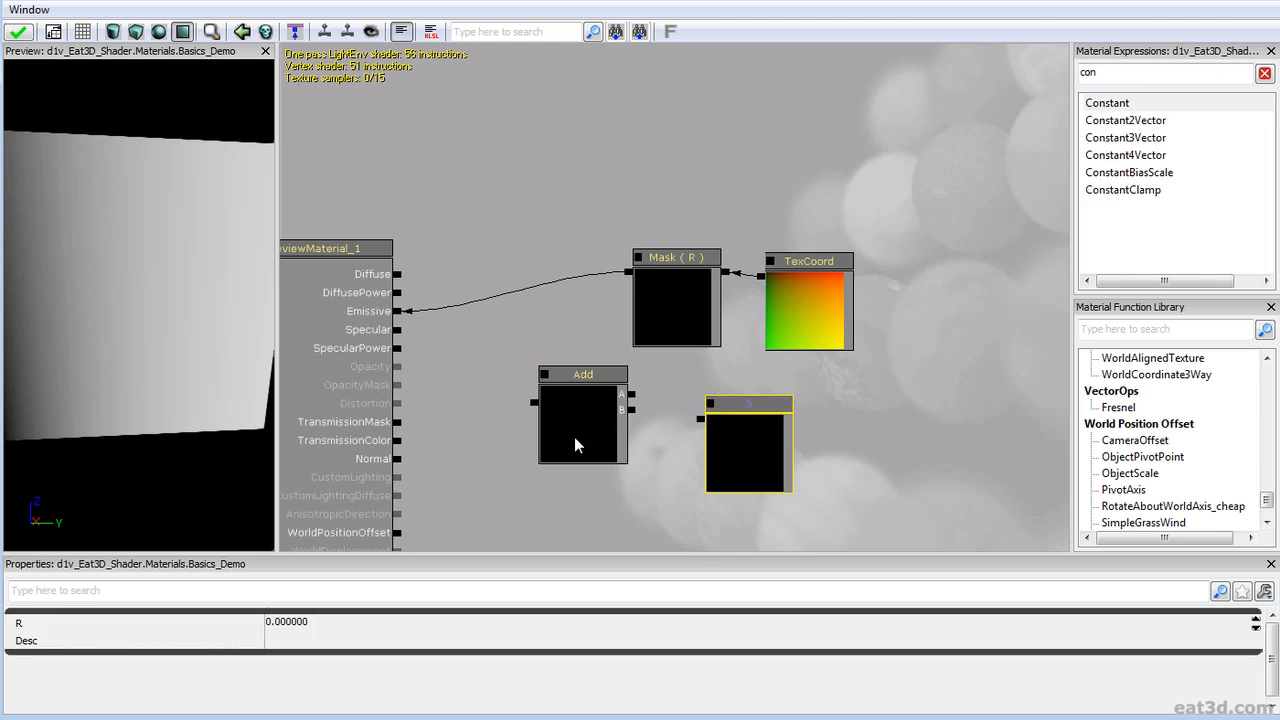
pyautogui.click(575, 445)
pyautogui.moveTo(631, 393); pyautogui.dragTo(630, 280)
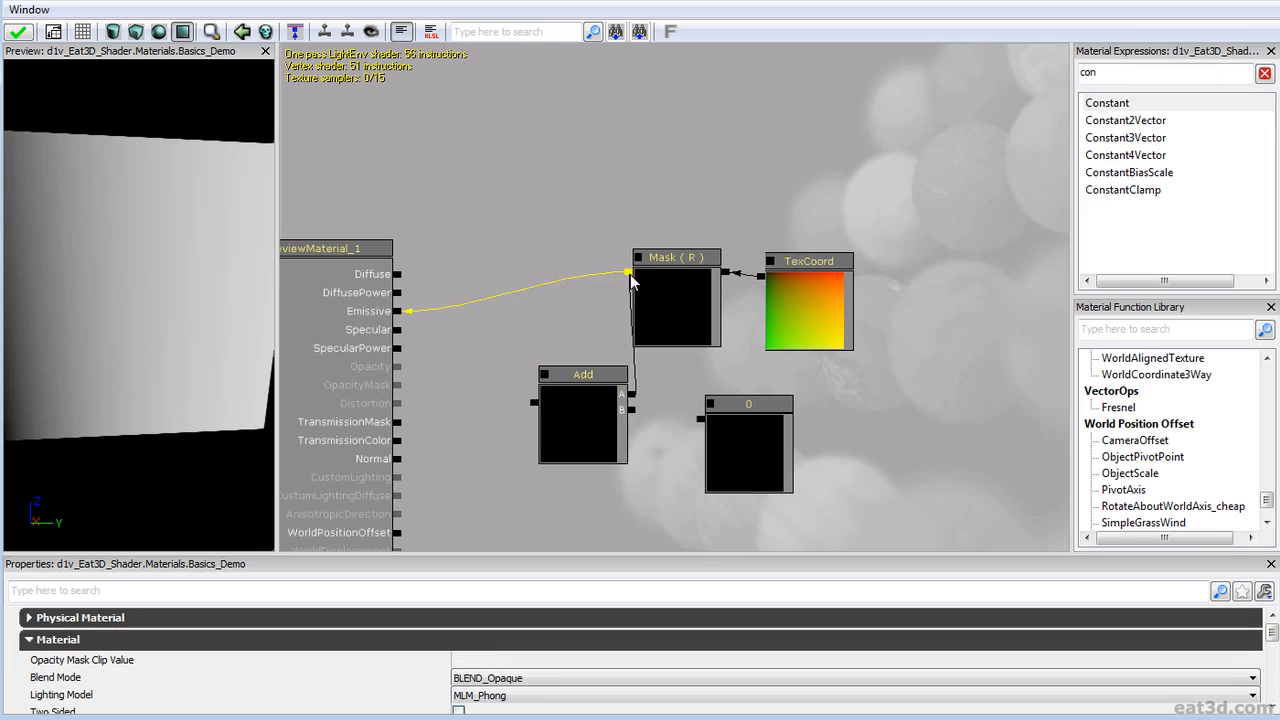
pyautogui.moveTo(642, 410); pyautogui.dragTo(703, 420)
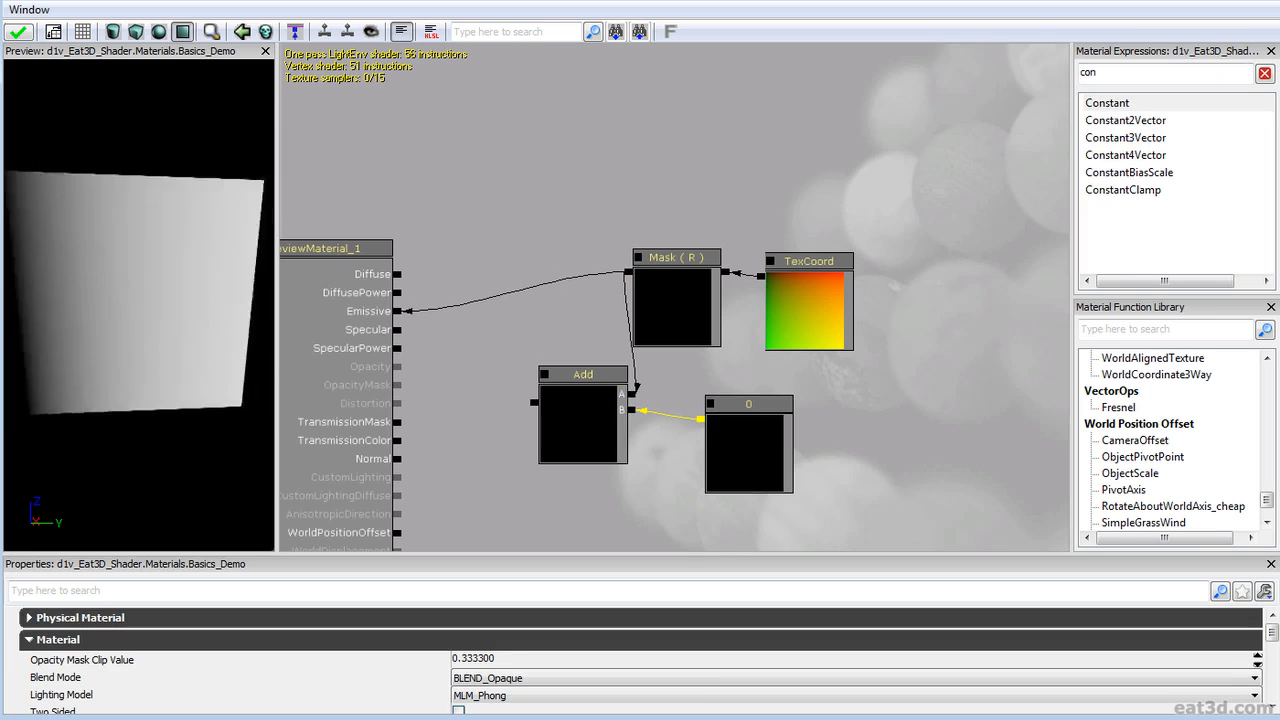
pyautogui.moveTo(124, 328); pyautogui.dragTo(122, 346)
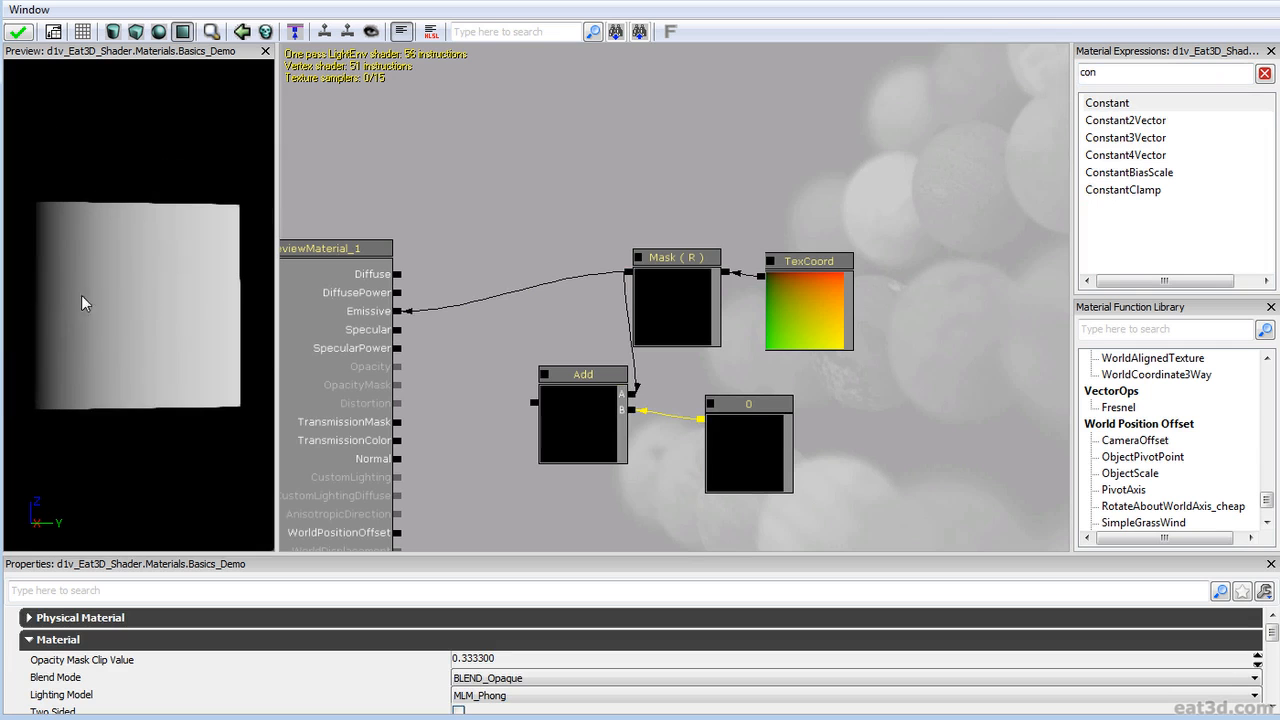
# - Set the constant's R value to -0.5 and connect the Add node to the material's Emissive input
pyautogui.click(749, 449)
pyautogui.click(393, 622)
pyautogui.write('-0.500000')
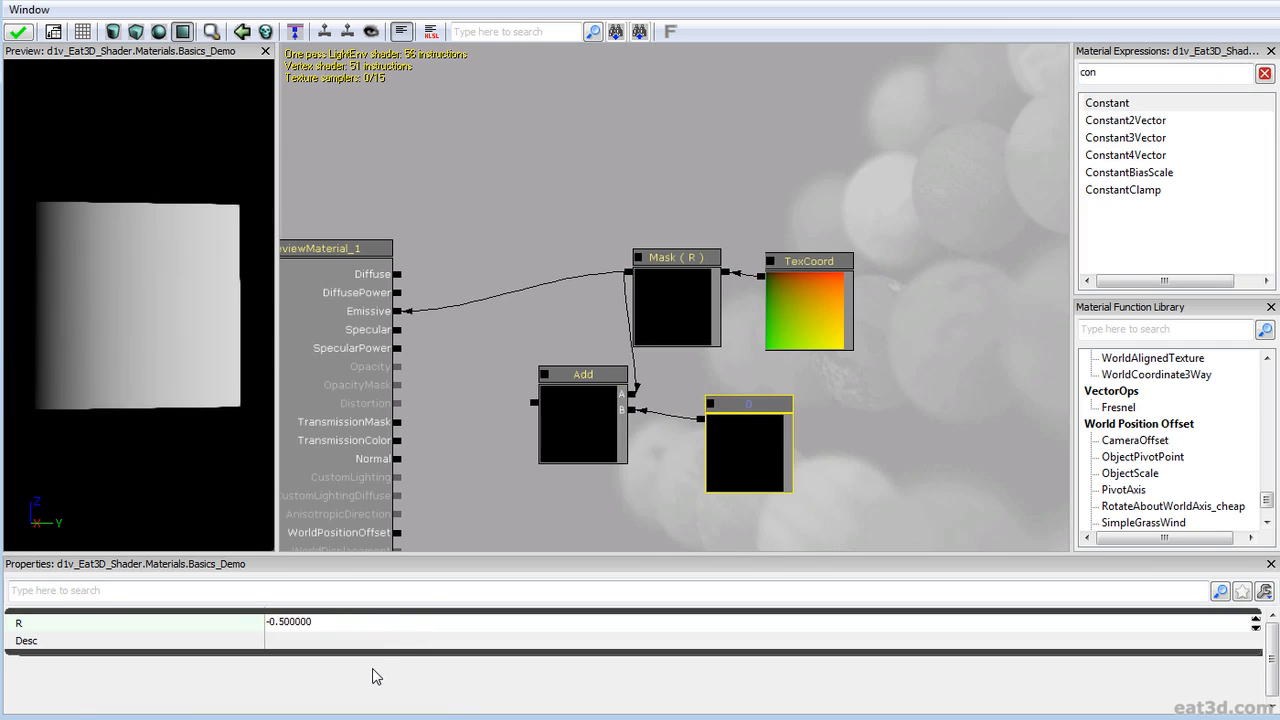
pyautogui.press('Return')
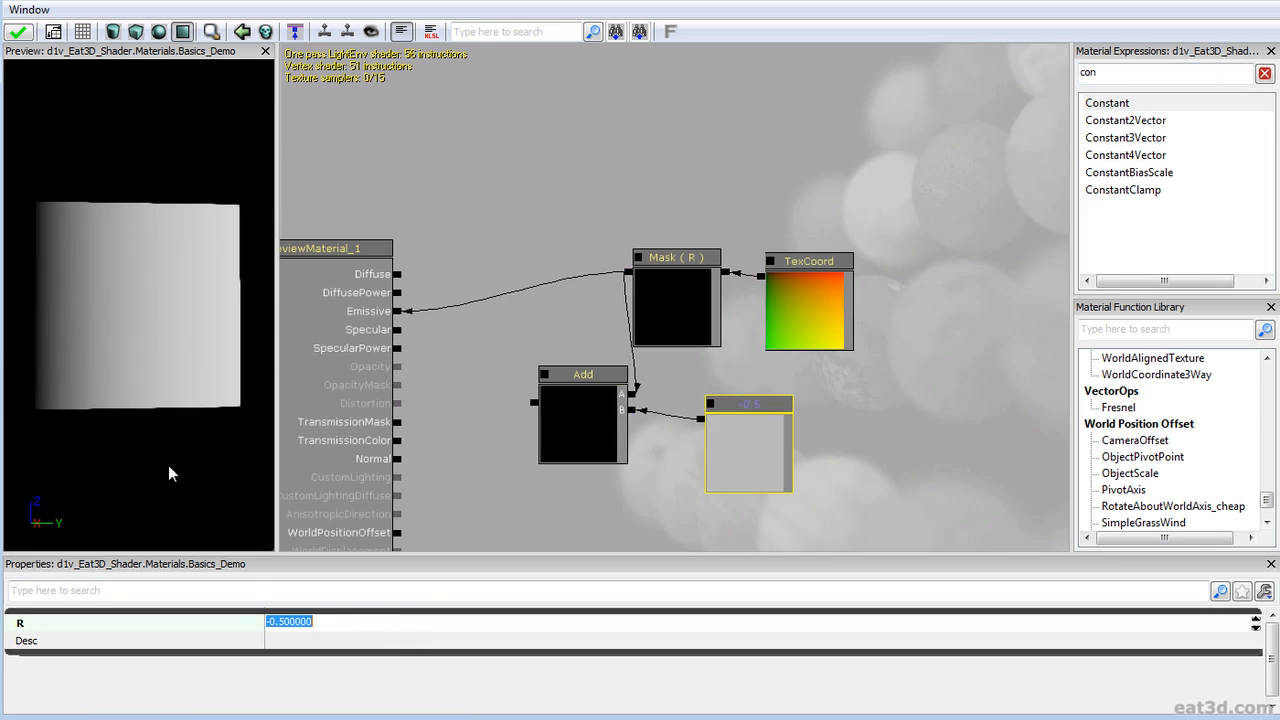
pyautogui.moveTo(535, 403); pyautogui.dragTo(398, 311)
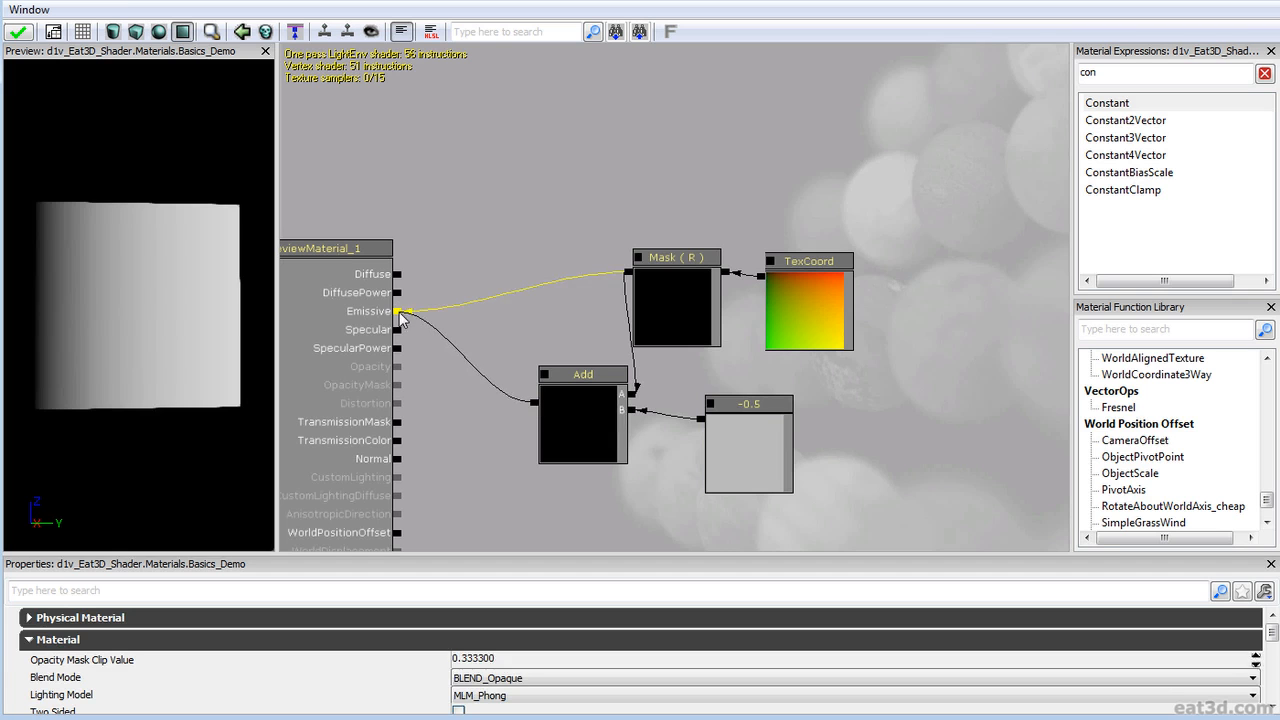
pyautogui.moveTo(117, 228); pyautogui.dragTo(40, 296, button='right')
# - Rearrange the Add, Mask and TexCoord nodes and shift the whole chain farther from the material node
pyautogui.moveTo(604, 394); pyautogui.dragTo(647, 344)
pyautogui.keyDown('ctrl'); pyautogui.keyDown('alt'); pyautogui.moveTo(594, 272); pyautogui.dragTo(891, 219); pyautogui.keyUp('alt'); pyautogui.keyUp('ctrl')
pyautogui.keyDown('ctrl'); pyautogui.moveTo(835, 259); pyautogui.dragTo(908, 277); pyautogui.keyUp('ctrl')
pyautogui.scroll(-2, 773, 467)
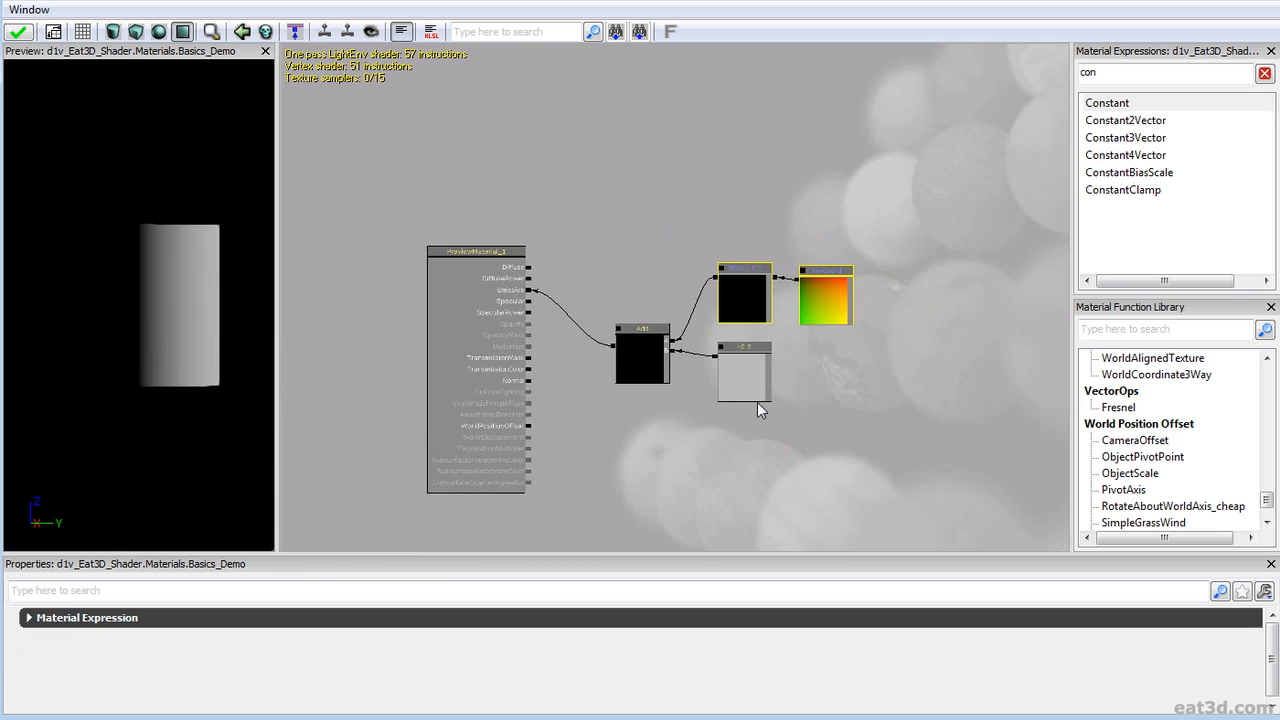
pyautogui.scroll(2, 743, 399)
pyautogui.keyDown('ctrl'); pyautogui.keyDown('alt'); pyautogui.moveTo(557, 518); pyautogui.dragTo(872, 225); pyautogui.keyUp('alt'); pyautogui.keyUp('ctrl')
pyautogui.keyDown('ctrl'); pyautogui.moveTo(706, 310); pyautogui.dragTo(925, 244); pyautogui.keyUp('ctrl')
# - Place a Multiply node between the material node and the Add node
pyautogui.moveTo(1128, 72); pyautogui.dragTo(860, 119)
pyautogui.write('mul')
pyautogui.moveTo(1113, 102); pyautogui.dragTo(674, 352)
pyautogui.keyDown('ctrl'); pyautogui.moveTo(676, 354); pyautogui.dragTo(658, 354); pyautogui.keyUp('ctrl')
# - Duplicate the -0.5 constant, place the copy below the Add node, and set its R value to 50
pyautogui.click(947, 341)
pyautogui.hotkey('ctrl', 'w')
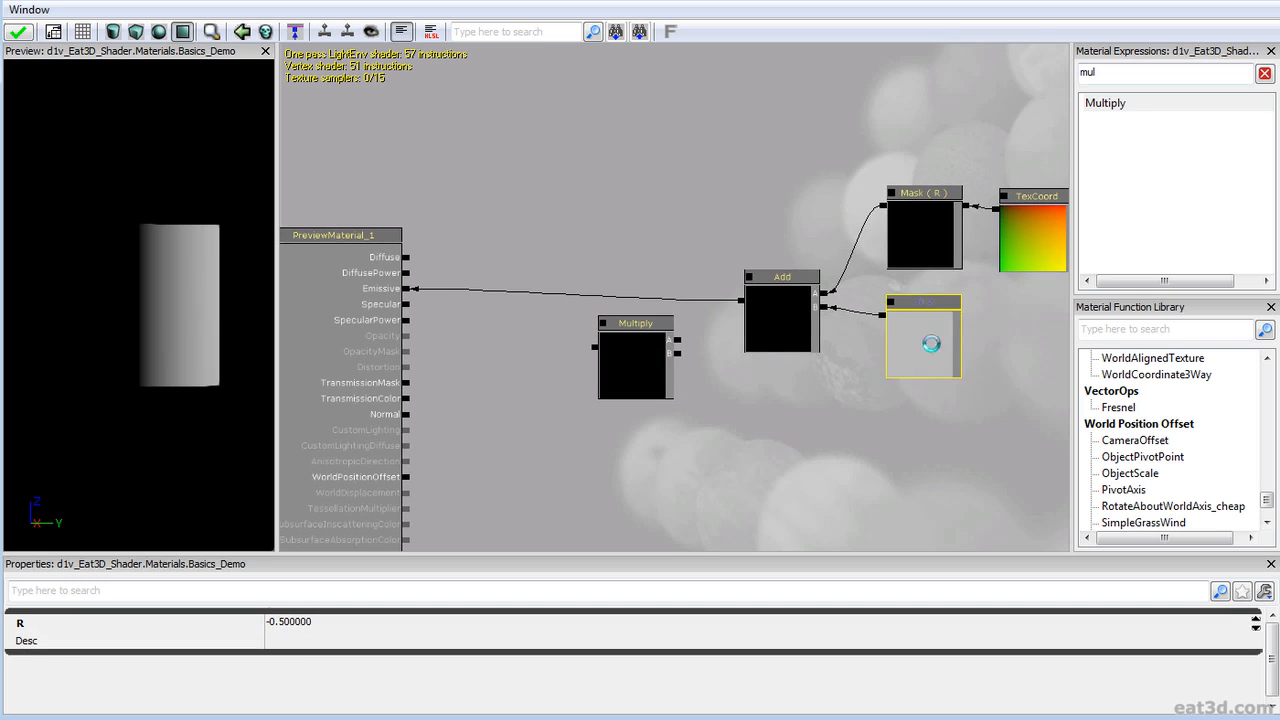
pyautogui.keyDown('ctrl'); pyautogui.moveTo(928, 340); pyautogui.dragTo(781, 421); pyautogui.keyUp('ctrl')
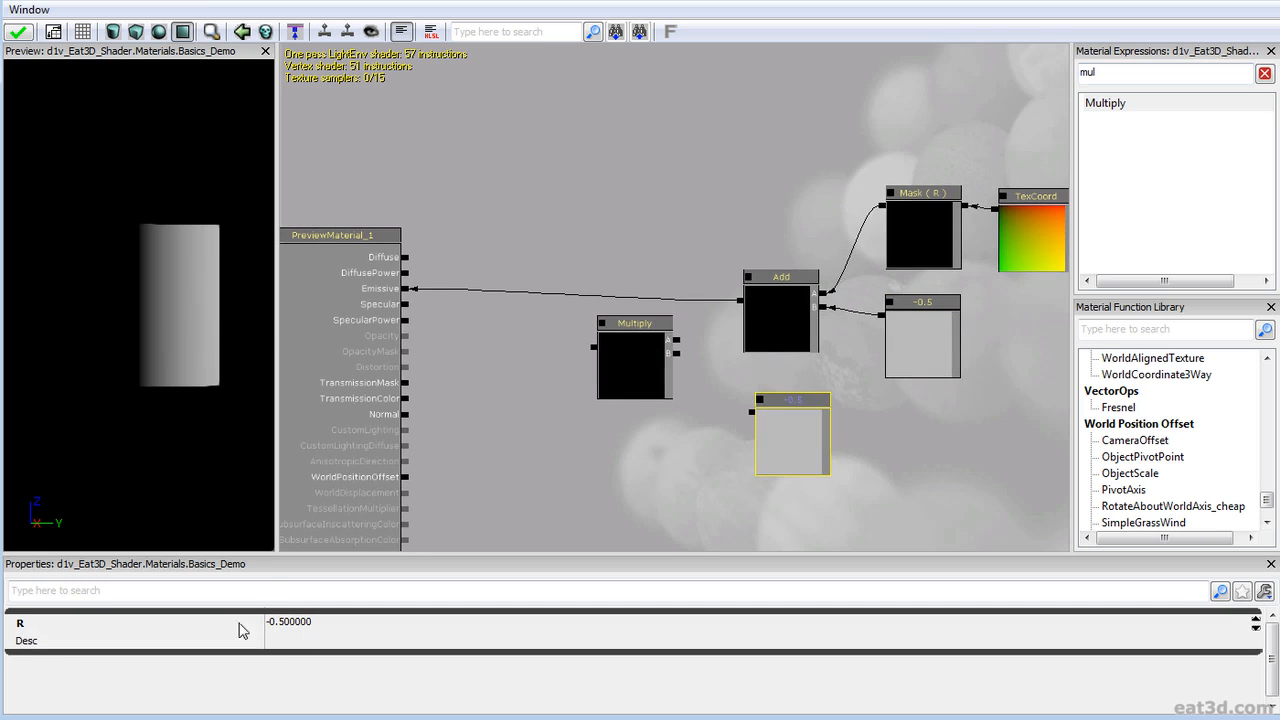
pyautogui.click(316, 624)
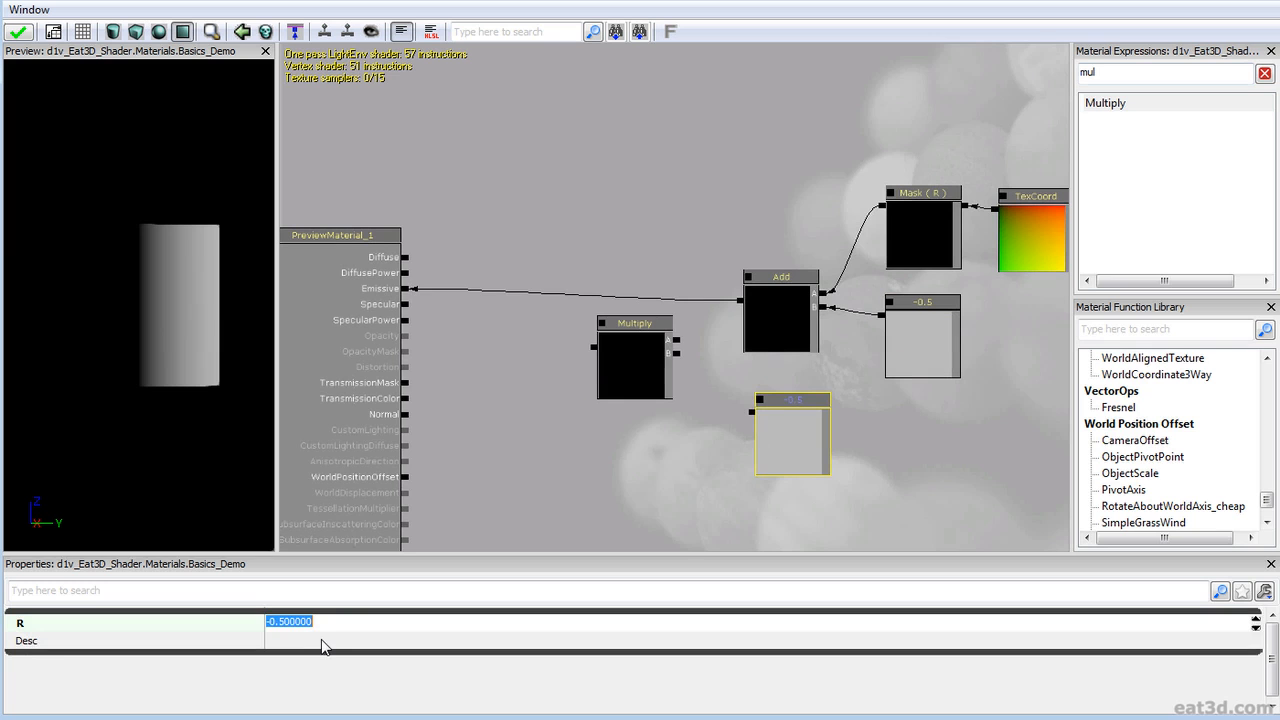
pyautogui.write('2')
pyautogui.press('Return')
pyautogui.click(320, 625)
pyautogui.write('50')
pyautogui.press('Return')
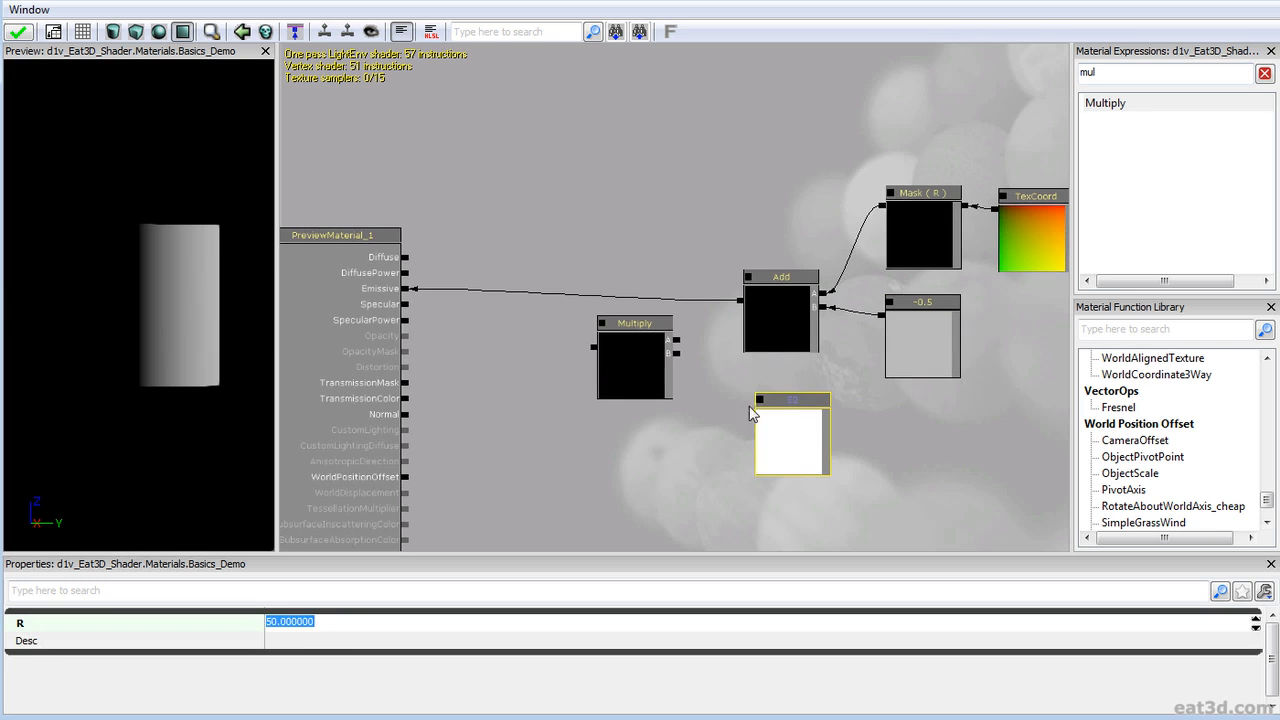
# - Connect Add and the 50 constant to Multiply's A and B inputs, and connect Multiply to Emissive
pyautogui.moveTo(758, 400); pyautogui.dragTo(740, 302)
pyautogui.moveTo(594, 347); pyautogui.dragTo(412, 298)
pyautogui.moveTo(120, 306); pyautogui.dragTo(120, 325, button='right')
# - Duplicate the Constant Clamp node from the dot product example and move the copy beside the Multiply node
pyautogui.moveTo(560, 411); pyautogui.dragTo(506, 411)
pyautogui.scroll(-5, 510, 372)
pyautogui.moveTo(514, 337); pyautogui.dragTo(432, 438)
pyautogui.moveTo(190, 322); pyautogui.dragTo(5, 324)
pyautogui.moveTo(670, 258); pyautogui.dragTo(525, 368)
pyautogui.click(405, 355)
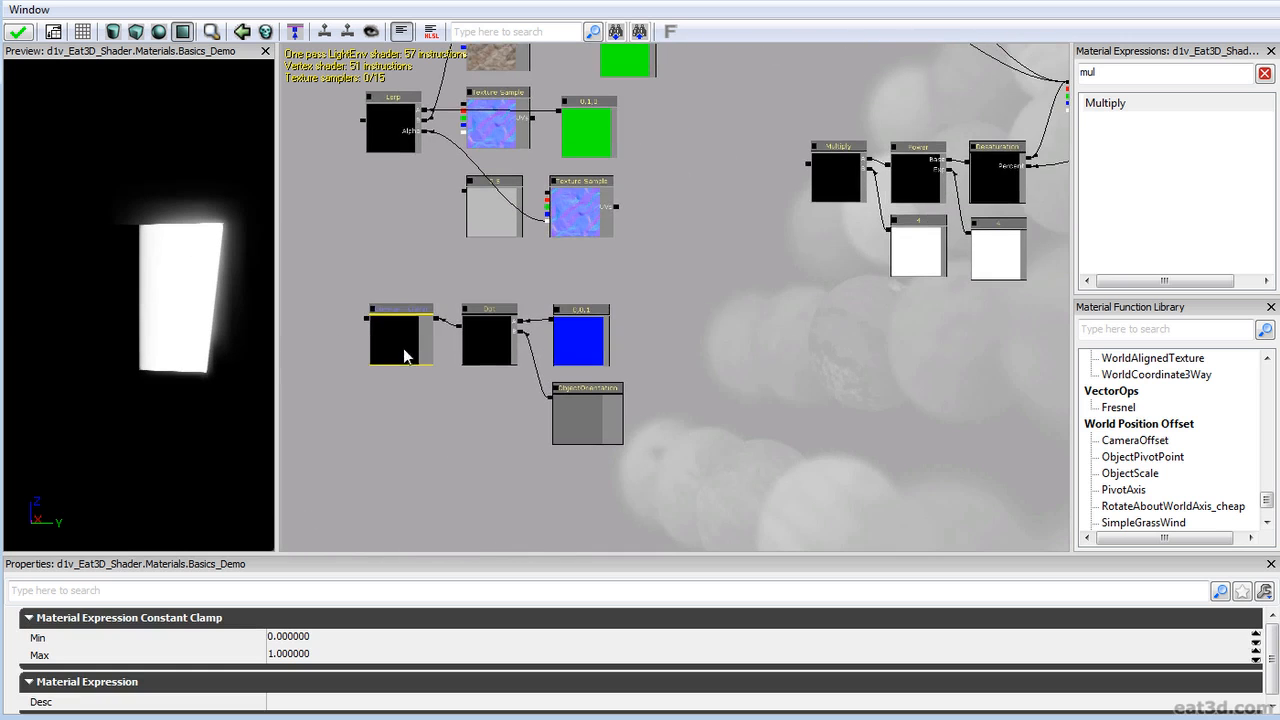
pyautogui.hotkey('ctrl', 'w')
pyautogui.moveTo(394, 416); pyautogui.dragTo(606, 262)
pyautogui.scroll(-2, 606, 262)
pyautogui.keyDown('ctrl'); pyautogui.moveTo(711, 234); pyautogui.dragTo(488, 431); pyautogui.keyUp('ctrl')
pyautogui.moveTo(488, 431); pyautogui.dragTo(591, 314)
# - Connect Multiply through the copied Constant Clamp to the material's Emissive input
pyautogui.scroll(5, 580, 493)
pyautogui.moveTo(424, 386); pyautogui.dragTo(483, 367)
pyautogui.click(562, 332)
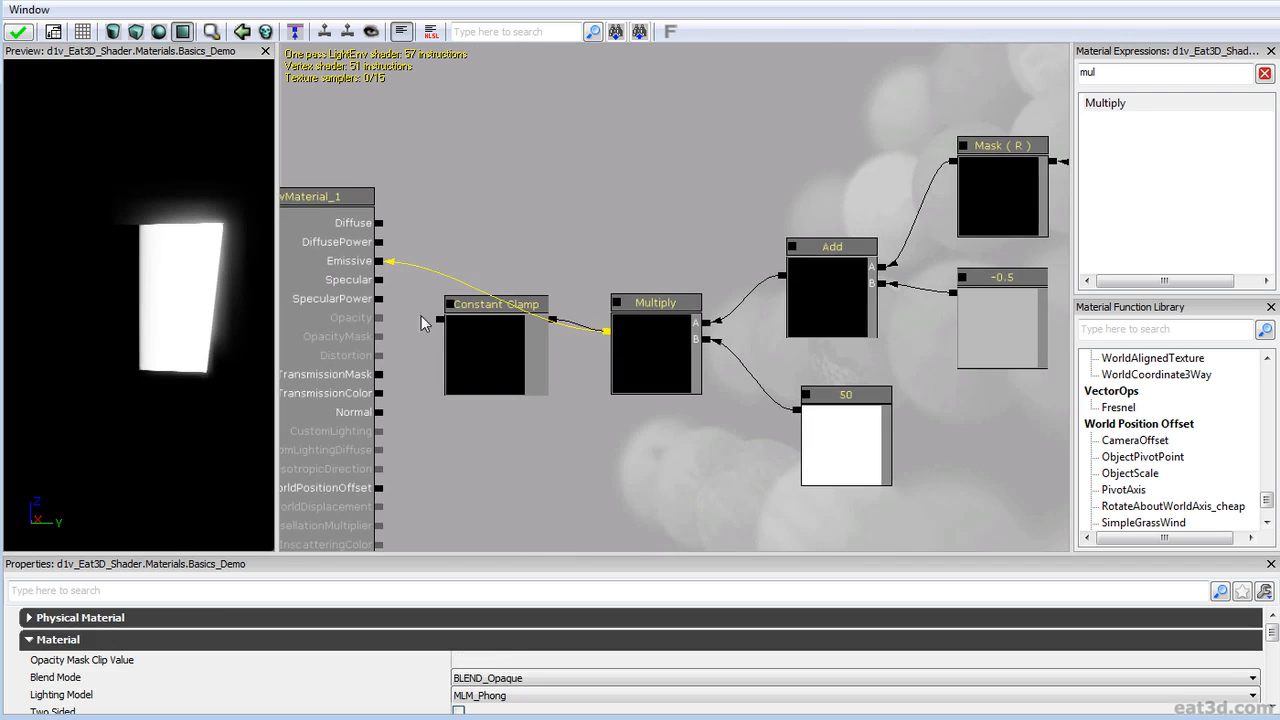
pyautogui.moveTo(370, 258); pyautogui.dragTo(383, 262)
pyautogui.keyDown('ctrl'); pyautogui.moveTo(509, 355); pyautogui.dragTo(526, 367); pyautogui.keyUp('ctrl')
pyautogui.moveTo(653, 371); pyautogui.dragTo(619, 397)
pyautogui.scroll(-2, 578, 368)
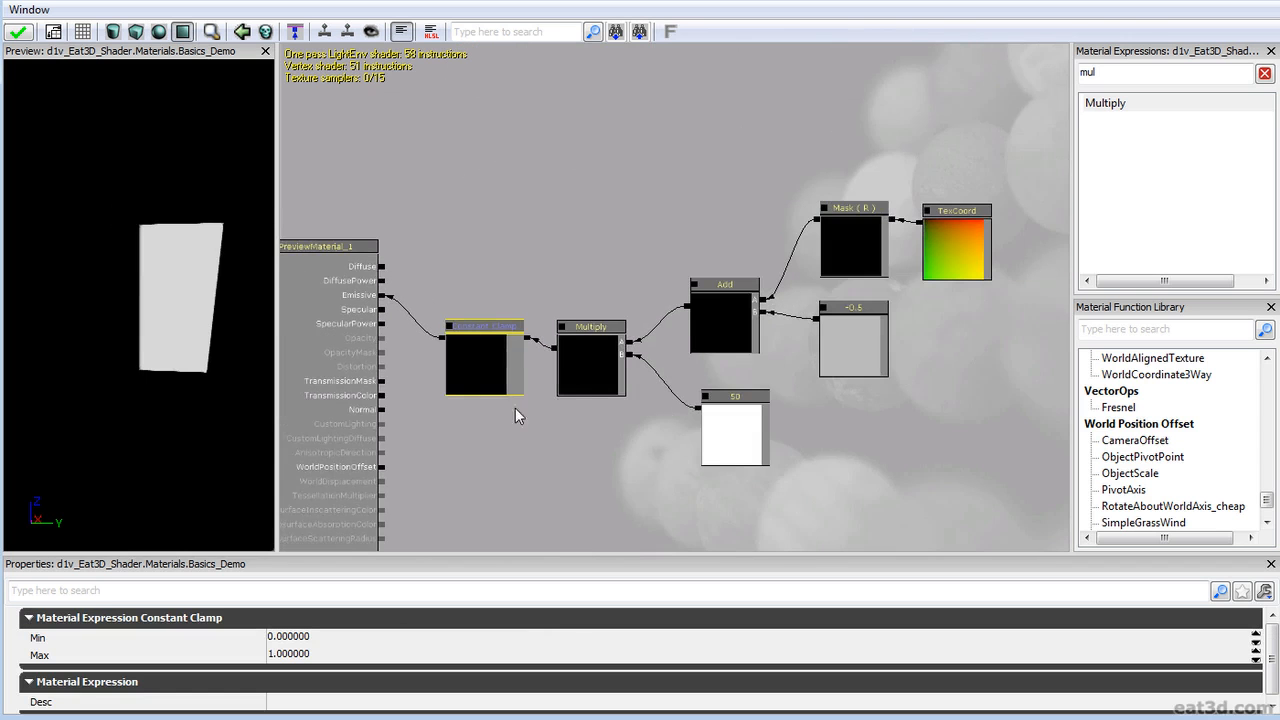
# - Align the clamp, Multiply, Add, Mask and TexCoord nodes in a row with the constants beneath, and raise the chain
pyautogui.moveTo(515, 407); pyautogui.dragTo(465, 399)
pyautogui.keyDown('ctrl'); pyautogui.keyDown('alt'); pyautogui.moveTo(771, 430); pyautogui.dragTo(940, 177); pyautogui.keyUp('alt'); pyautogui.keyUp('ctrl')
pyautogui.keyDown('ctrl'); pyautogui.moveTo(860, 228); pyautogui.dragTo(851, 301); pyautogui.keyUp('ctrl')
pyautogui.click(698, 413)
pyautogui.keyDown('ctrl'); pyautogui.moveTo(692, 422); pyautogui.dragTo(674, 407); pyautogui.keyUp('ctrl')
pyautogui.keyDown('ctrl'); pyautogui.keyDown('alt'); pyautogui.moveTo(633, 481); pyautogui.dragTo(902, 351); pyautogui.keyUp('alt'); pyautogui.keyUp('ctrl')
pyautogui.moveTo(538, 389); pyautogui.dragTo(682, 354)
pyautogui.keyDown('ctrl'); pyautogui.keyDown('alt'); pyautogui.moveTo(562, 467); pyautogui.dragTo(1069, 185); pyautogui.keyUp('alt'); pyautogui.keyUp('ctrl')
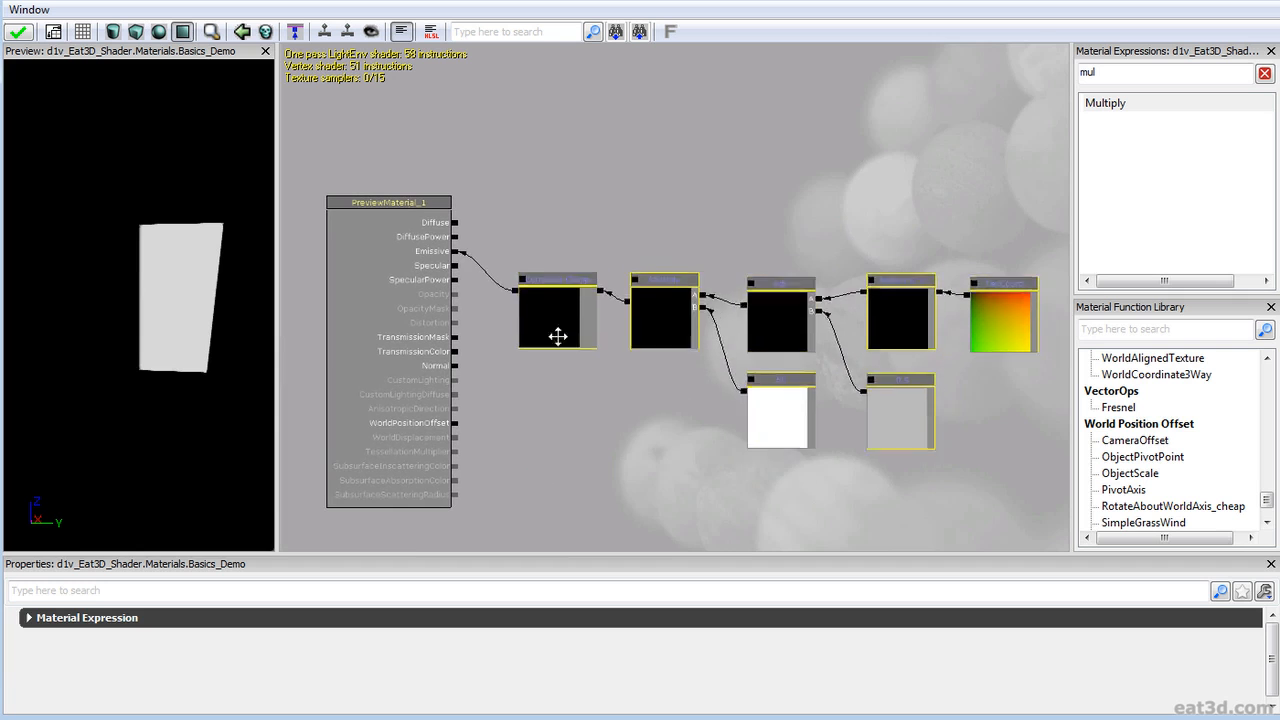
pyautogui.keyDown('ctrl'); pyautogui.moveTo(557, 334); pyautogui.dragTo(571, 297); pyautogui.keyUp('ctrl')
pyautogui.moveTo(656, 343); pyautogui.dragTo(553, 352)
# - Duplicate the whole masked-coordinate node chain and place the copy below the original
pyautogui.scroll(-4, 614, 371)
pyautogui.scroll(3, 560, 360)
pyautogui.moveTo(592, 424); pyautogui.dragTo(720, 359)
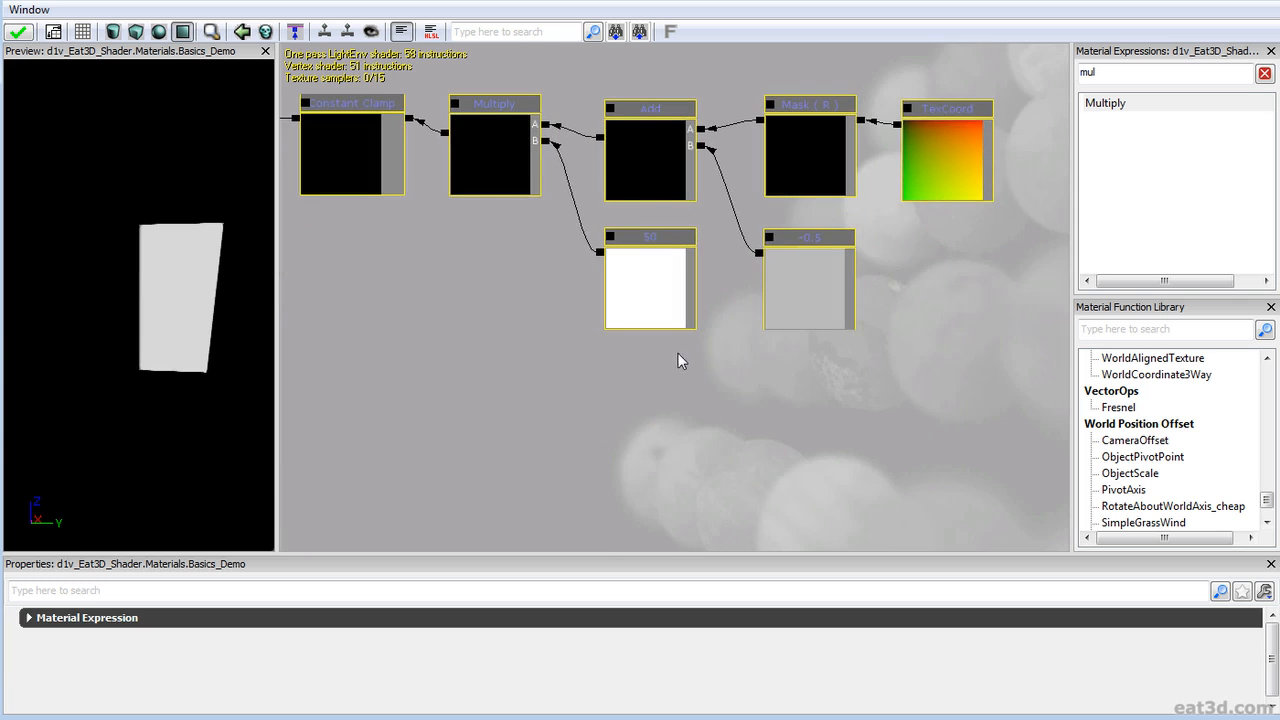
pyautogui.hotkey('ctrl', 'w')
pyautogui.keyDown('ctrl'); pyautogui.moveTo(506, 180); pyautogui.dragTo(477, 425); pyautogui.keyUp('ctrl')
# - Switch the copied chain's Mask from the R to the G channel and connect its Constant Clamp to Emissive
pyautogui.moveTo(908, 305); pyautogui.dragTo(841, 258)
pyautogui.click(716, 388)
pyautogui.moveTo(734, 428); pyautogui.dragTo(734, 330)
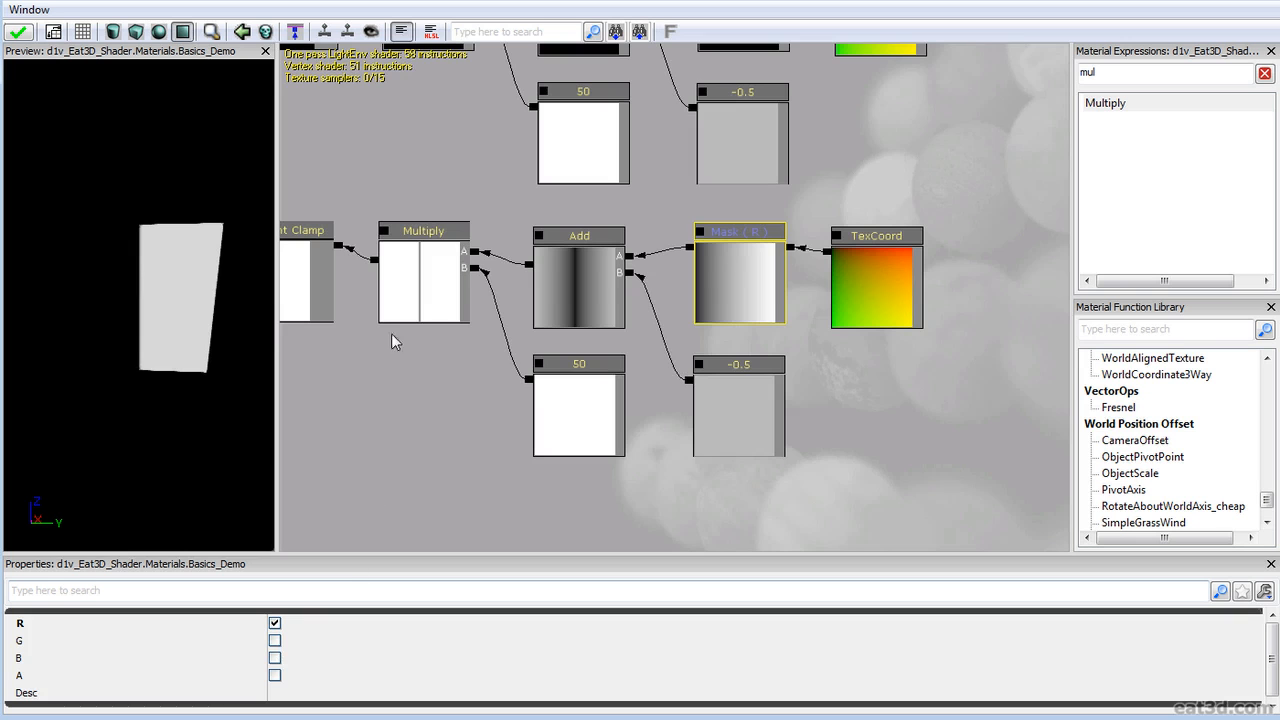
pyautogui.moveTo(391, 268); pyautogui.dragTo(785, 346)
pyautogui.moveTo(616, 325); pyautogui.dragTo(524, 123)
pyautogui.moveTo(554, 204); pyautogui.dragTo(615, 398)
pyautogui.moveTo(696, 438); pyautogui.dragTo(514, 340)
pyautogui.scroll(-5, 514, 342)
# - Move both node chains farther from the material node and place an Add node in the gap
pyautogui.moveTo(453, 444)
pyautogui.keyDown('ctrl'); pyautogui.keyDown('alt'); pyautogui.mouseDown()
pyautogui.moveTo(813, 244)
pyautogui.moveTo(848, 252)
pyautogui.mouseUp(); pyautogui.keyUp('alt'); pyautogui.keyUp('ctrl')
pyautogui.keyDown('ctrl'); pyautogui.keyDown('alt'); pyautogui.moveTo(434, 462); pyautogui.dragTo(713, 204); pyautogui.keyUp('alt'); pyautogui.keyUp('ctrl')
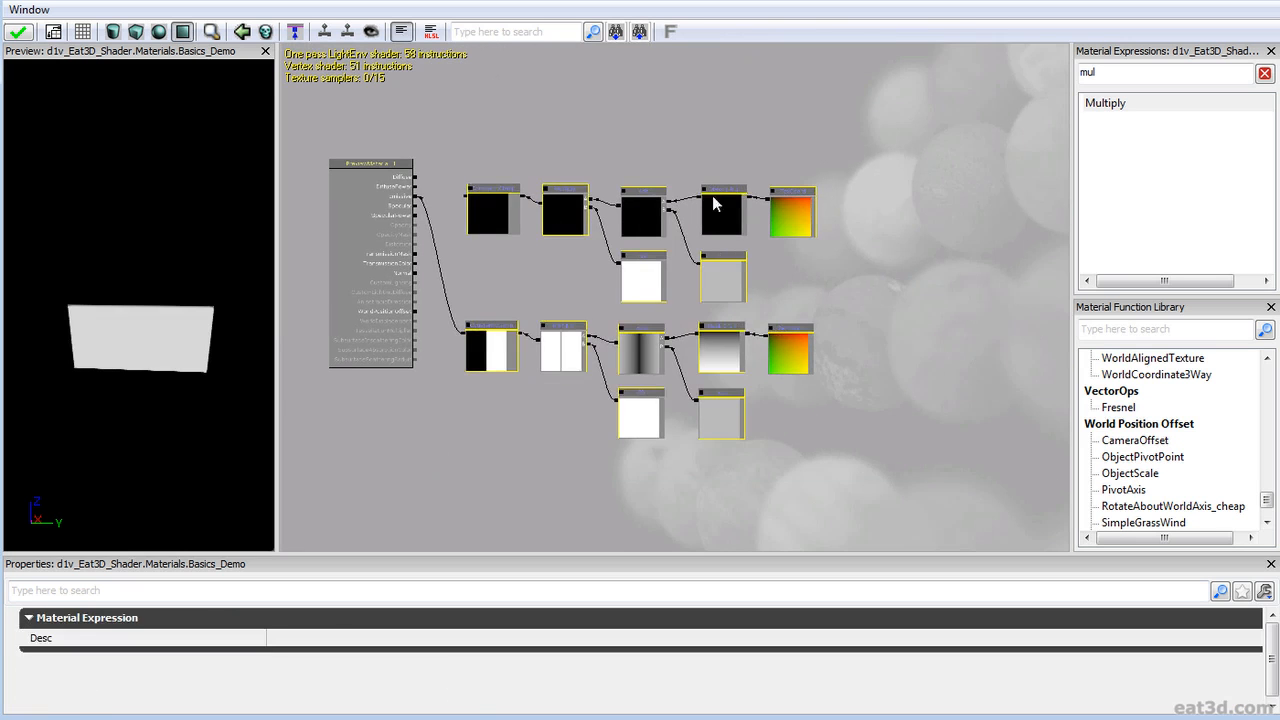
pyautogui.moveTo(479, 217); pyautogui.dragTo(664, 189)
pyautogui.click(531, 269)
pyautogui.write('add')
pyautogui.moveTo(1103, 102); pyautogui.dragTo(564, 318)
# - Connect the two chains' Constant Clamp outputs to the new Add node's A and B inputs
pyautogui.scroll(1, 588, 238)
pyautogui.scroll(3, 688, 352)
pyautogui.moveTo(688, 352); pyautogui.dragTo(414, 373)
pyautogui.moveTo(599, 425); pyautogui.dragTo(598, 208)
pyautogui.moveTo(685, 443); pyautogui.dragTo(343, 352)
# - Duplicate a Constant Clamp, connect the new Add node through it to Emissive, and orbit the preview to inspect the shape
pyautogui.click(686, 454)
pyautogui.hotkey('ctrl', 'w')
pyautogui.keyDown('ctrl'); pyautogui.moveTo(436, 351); pyautogui.dragTo(550, 341); pyautogui.keyUp('ctrl')
pyautogui.moveTo(380, 345); pyautogui.dragTo(652, 354)
pyautogui.click(548, 351)
pyautogui.keyDown('ctrl'); pyautogui.moveTo(546, 350); pyautogui.dragTo(464, 246); pyautogui.keyUp('ctrl')
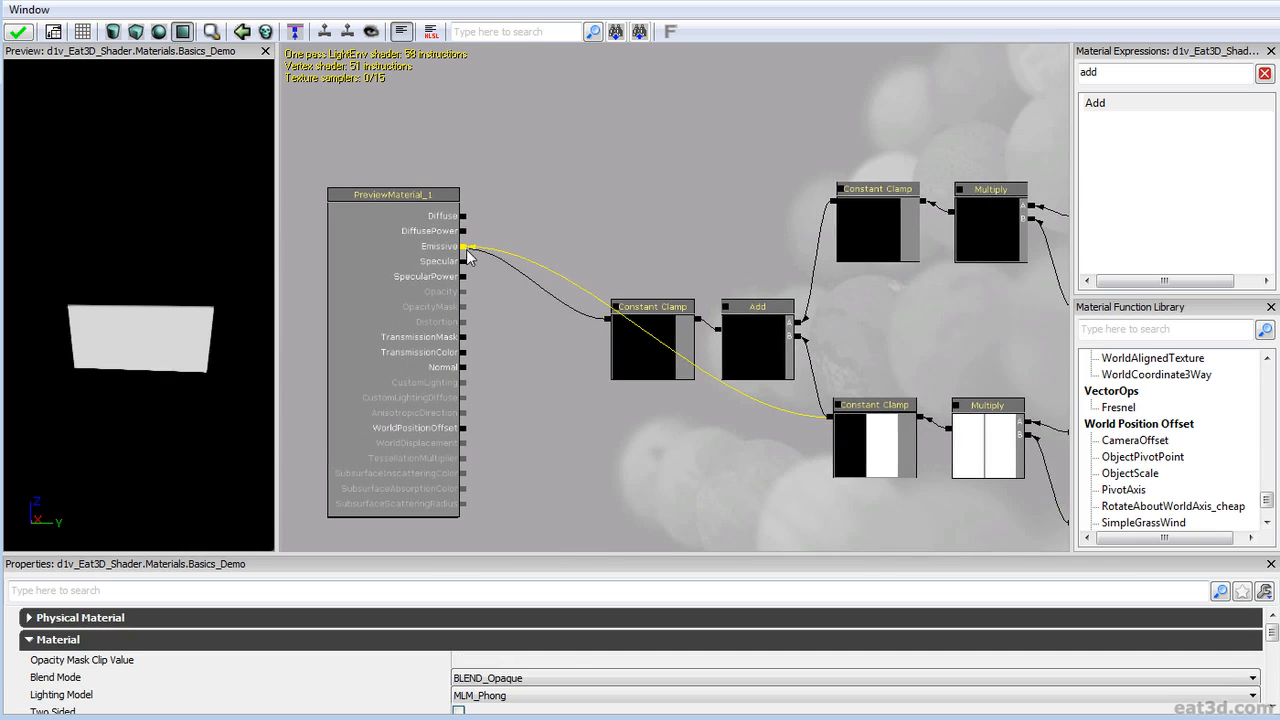
pyautogui.moveTo(197, 268); pyautogui.dragTo(197, 300, button='right')
pyautogui.moveTo(197, 268); pyautogui.dragTo(205, 276)
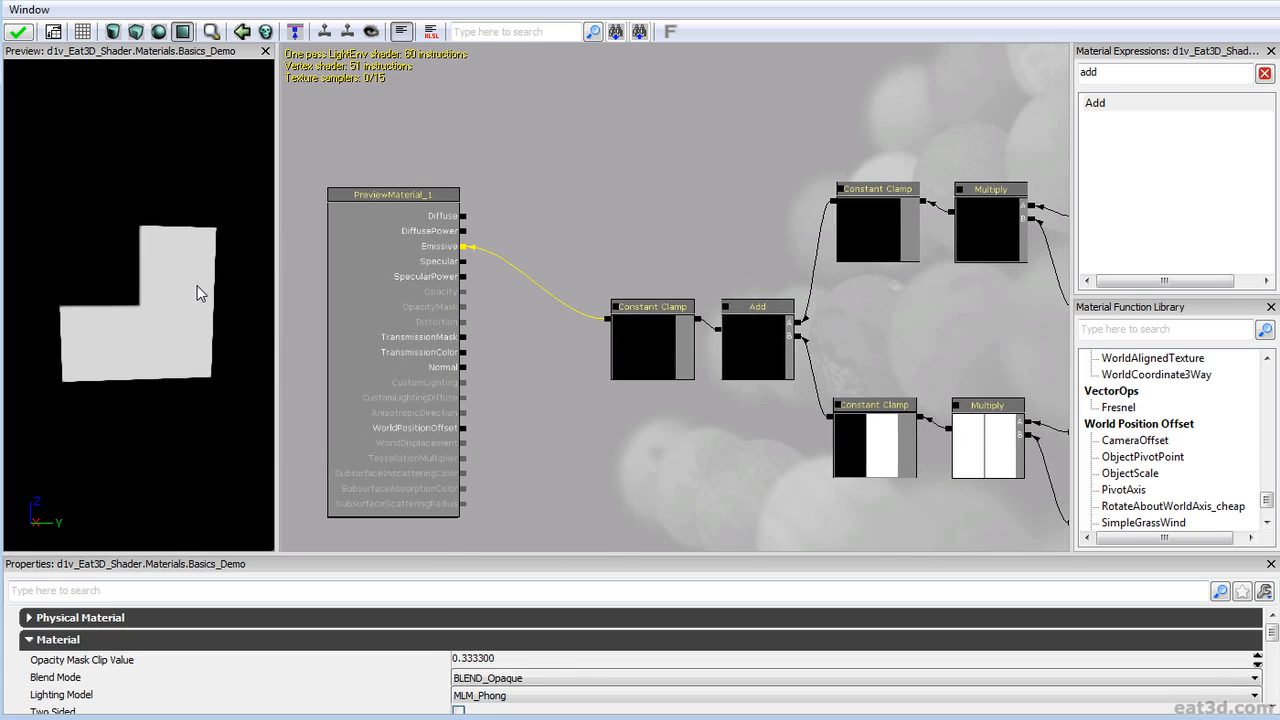
# - Disconnect the final Constant Clamp from the material's Emissive input
pyautogui.scroll(-3, 577, 431)
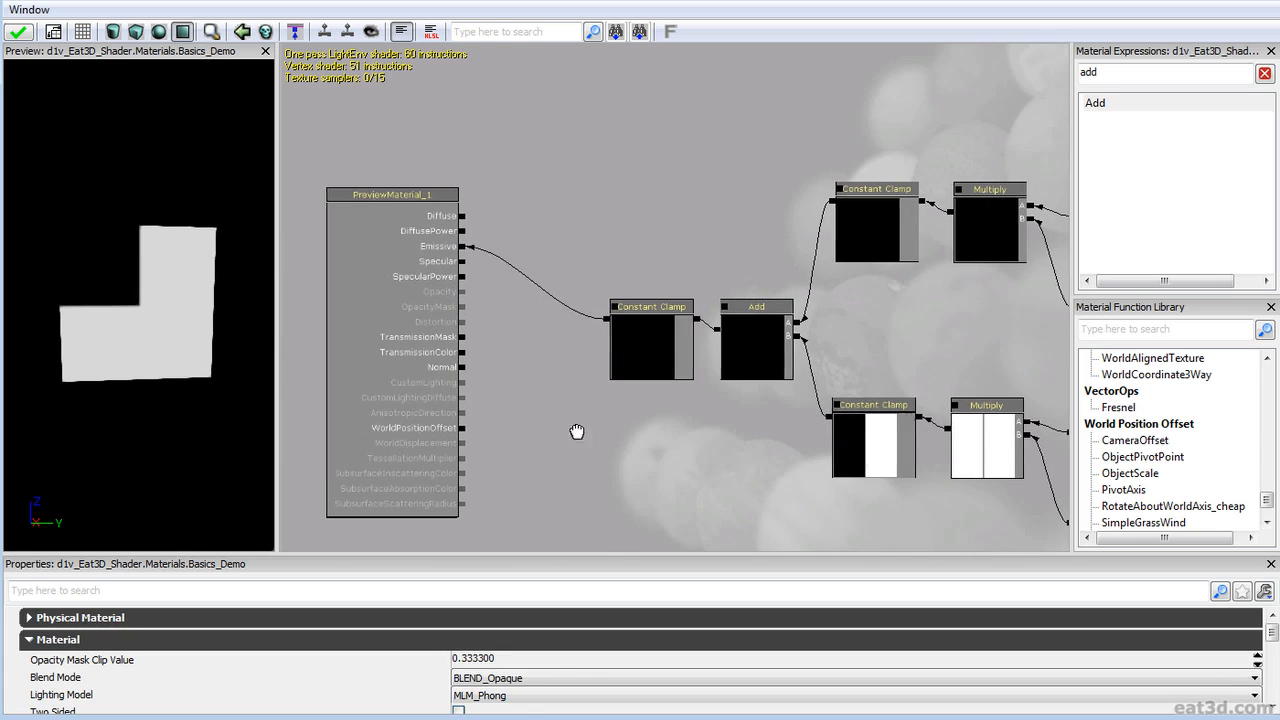
pyautogui.scroll(4, 586, 363)
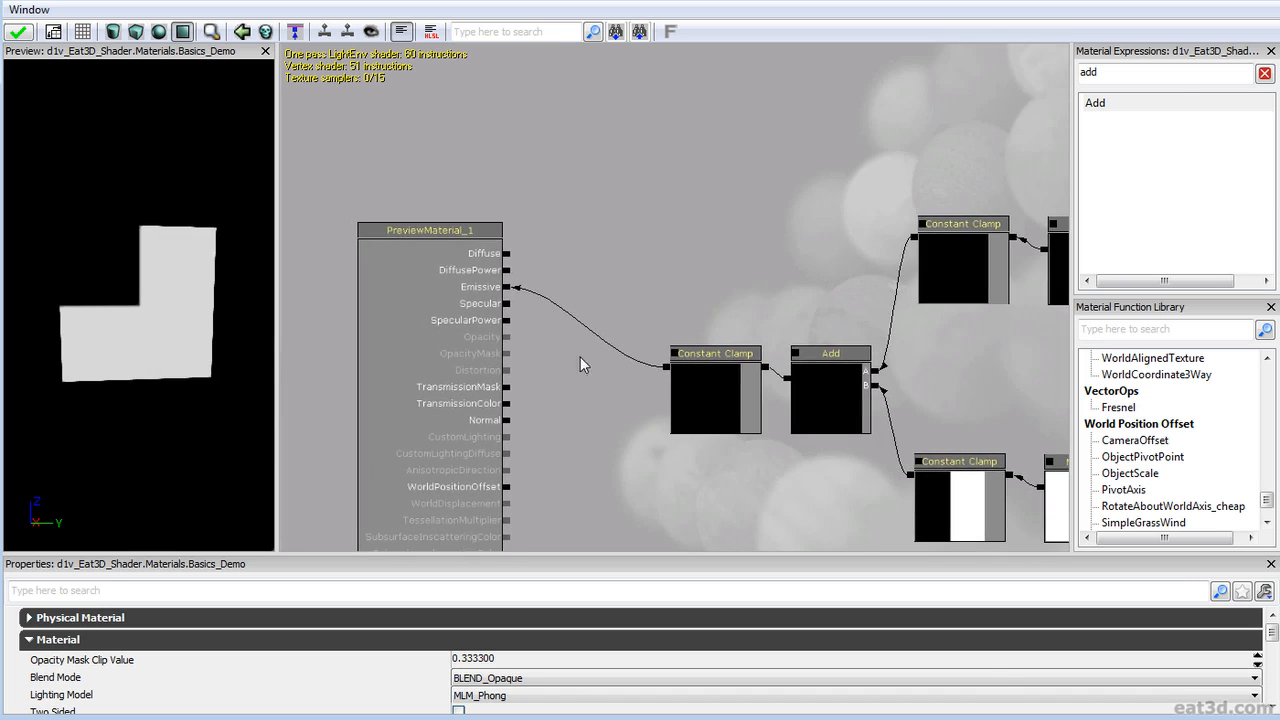
pyautogui.keyDown('alt'); pyautogui.click(508, 288); pyautogui.keyUp('alt')
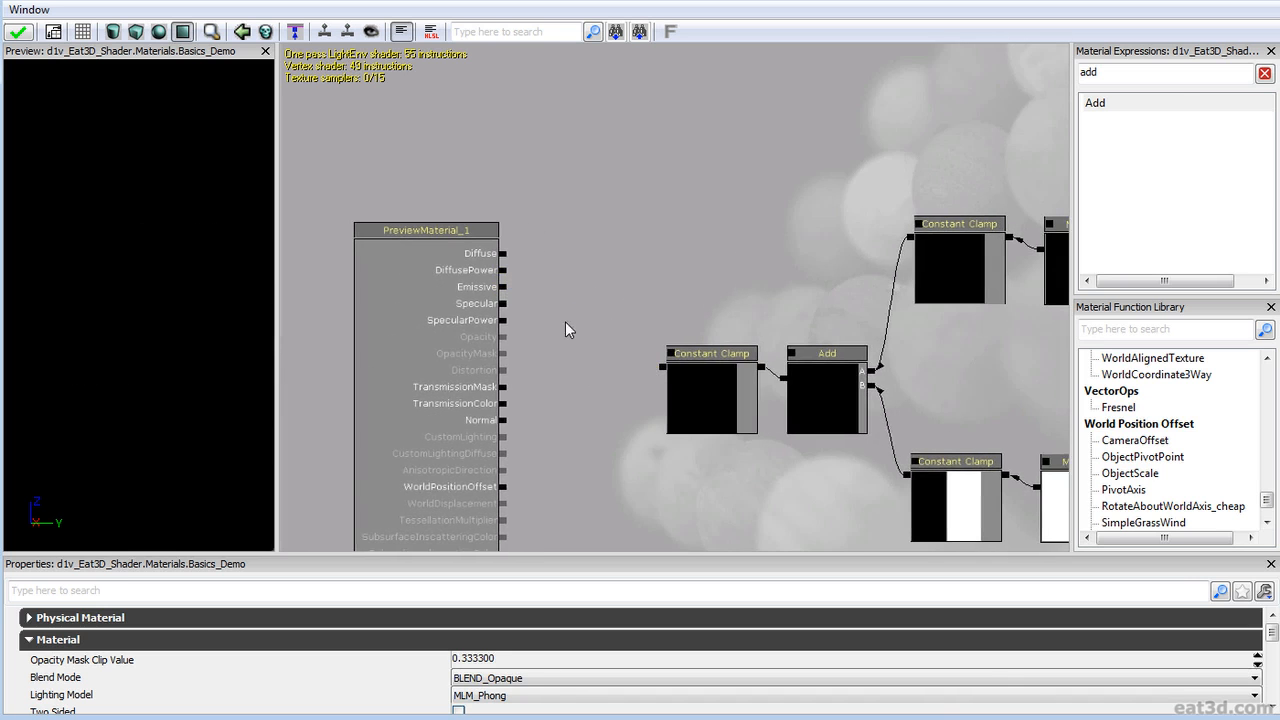
# - Find the Panner expression and place it in the upper chain between the Mask (R) and TexCoord nodes
pyautogui.click(814, 385)
pyautogui.scroll(-4, 814, 385)
pyautogui.scroll(-2, 590, 365)
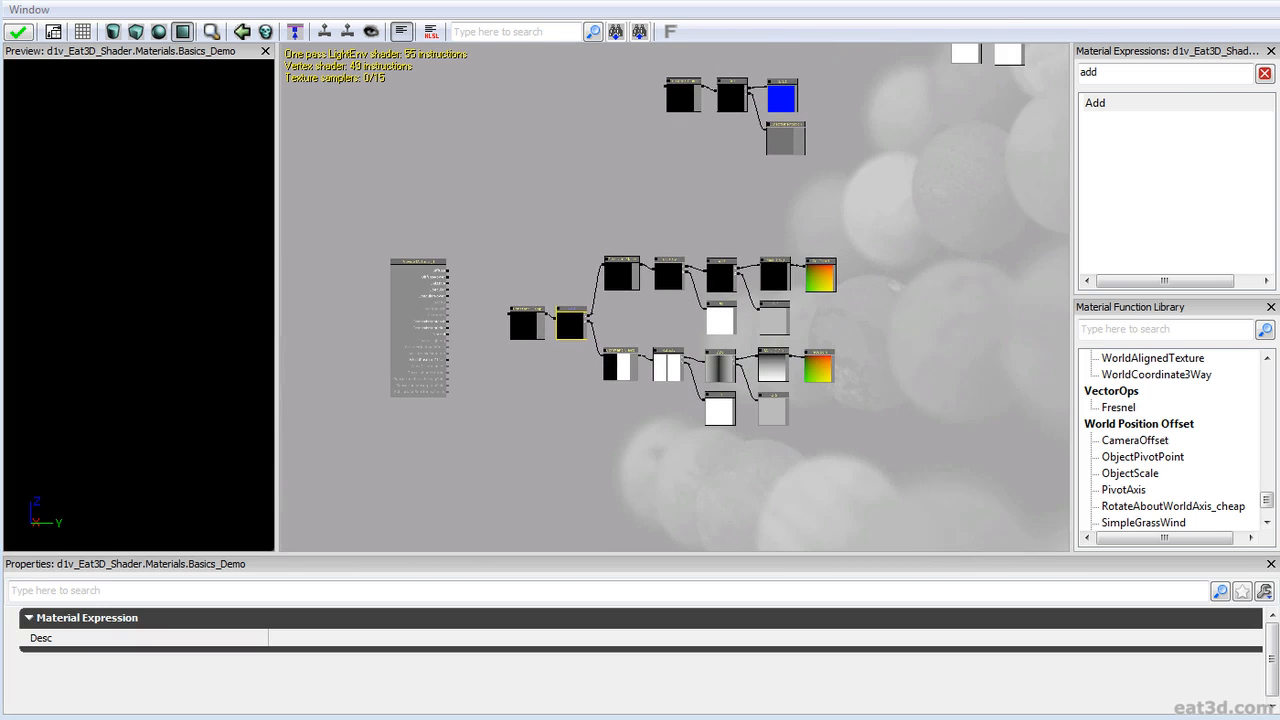
pyautogui.moveTo(483, 460); pyautogui.dragTo(549, 413)
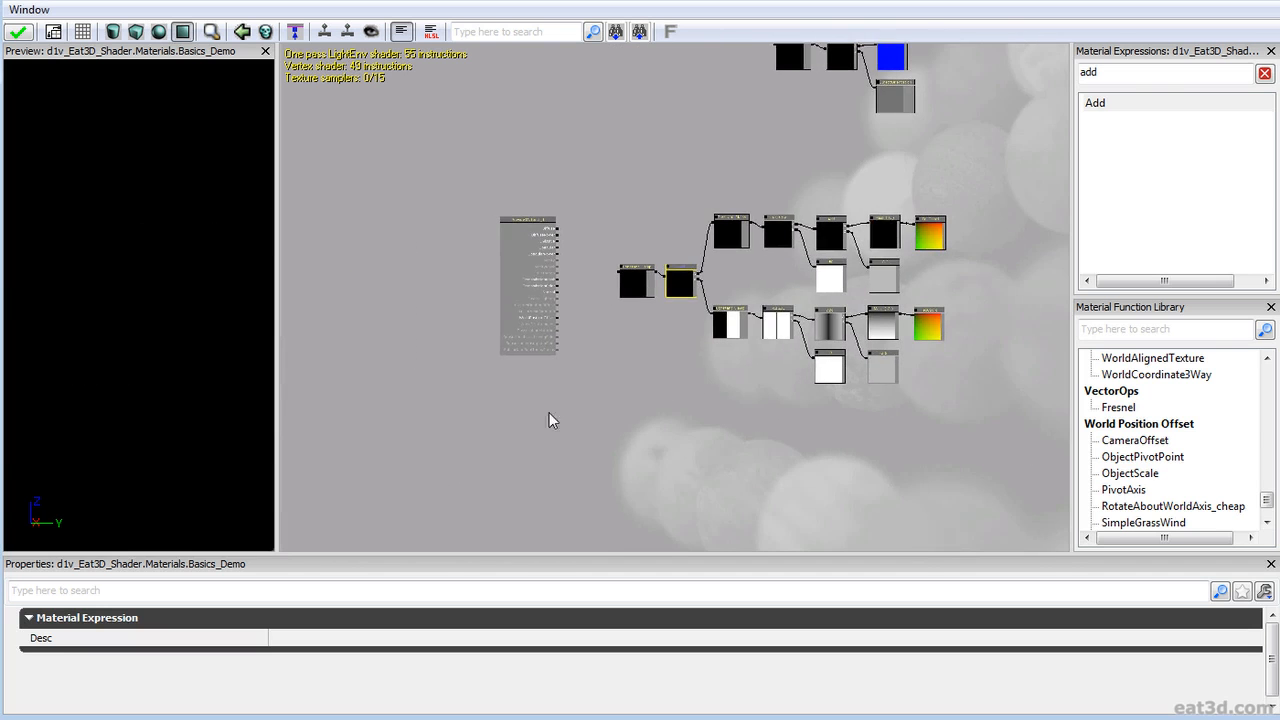
pyautogui.moveTo(1037, 242); pyautogui.dragTo(930, 266)
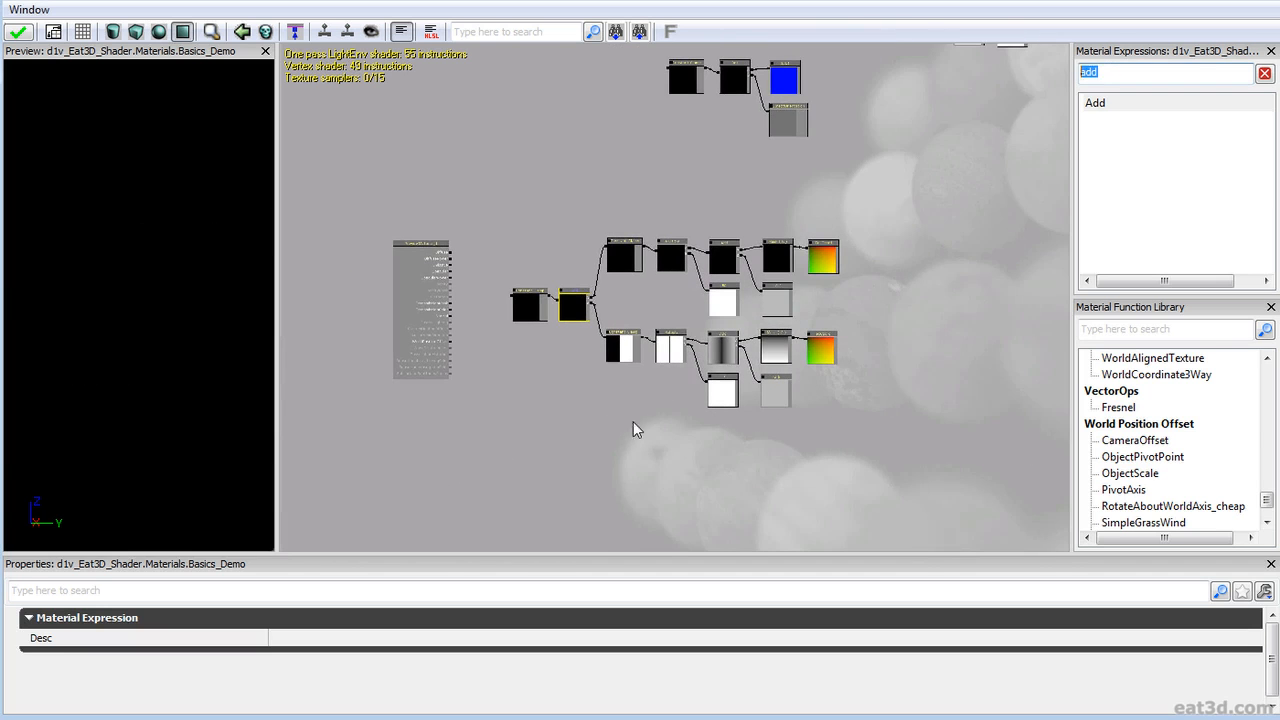
pyautogui.scroll(3, 633, 430)
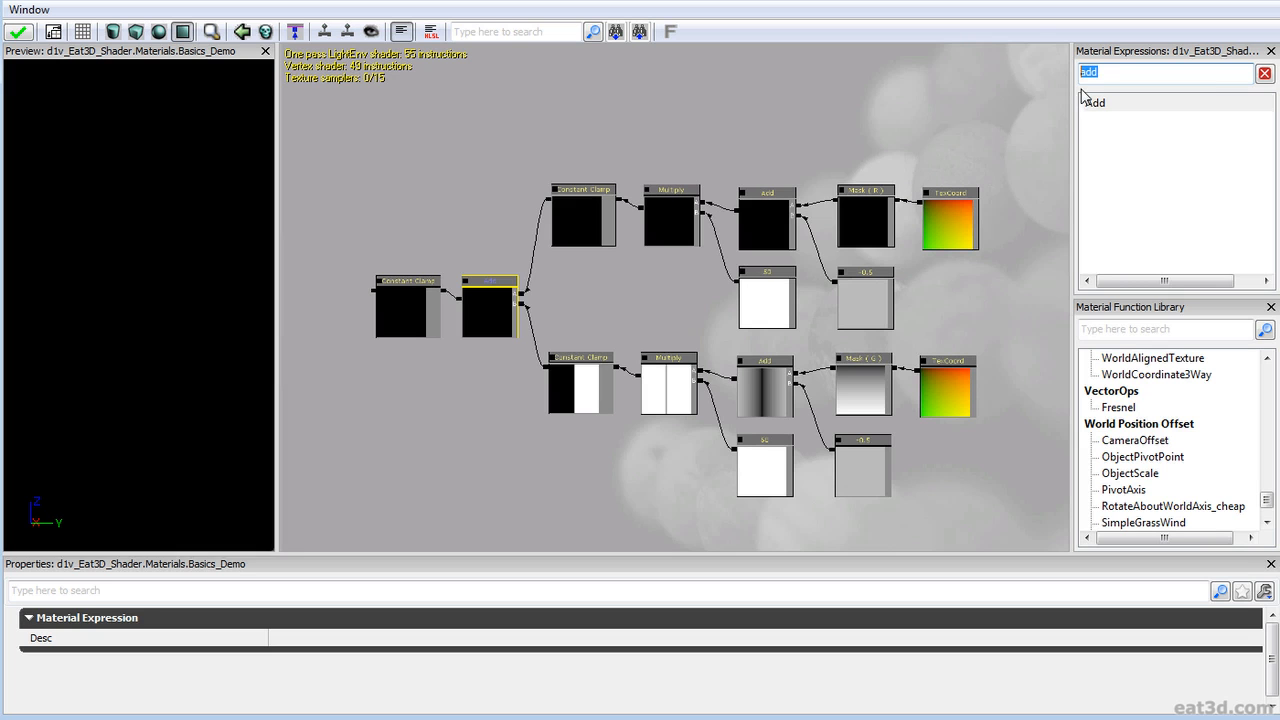
pyautogui.write('panner')
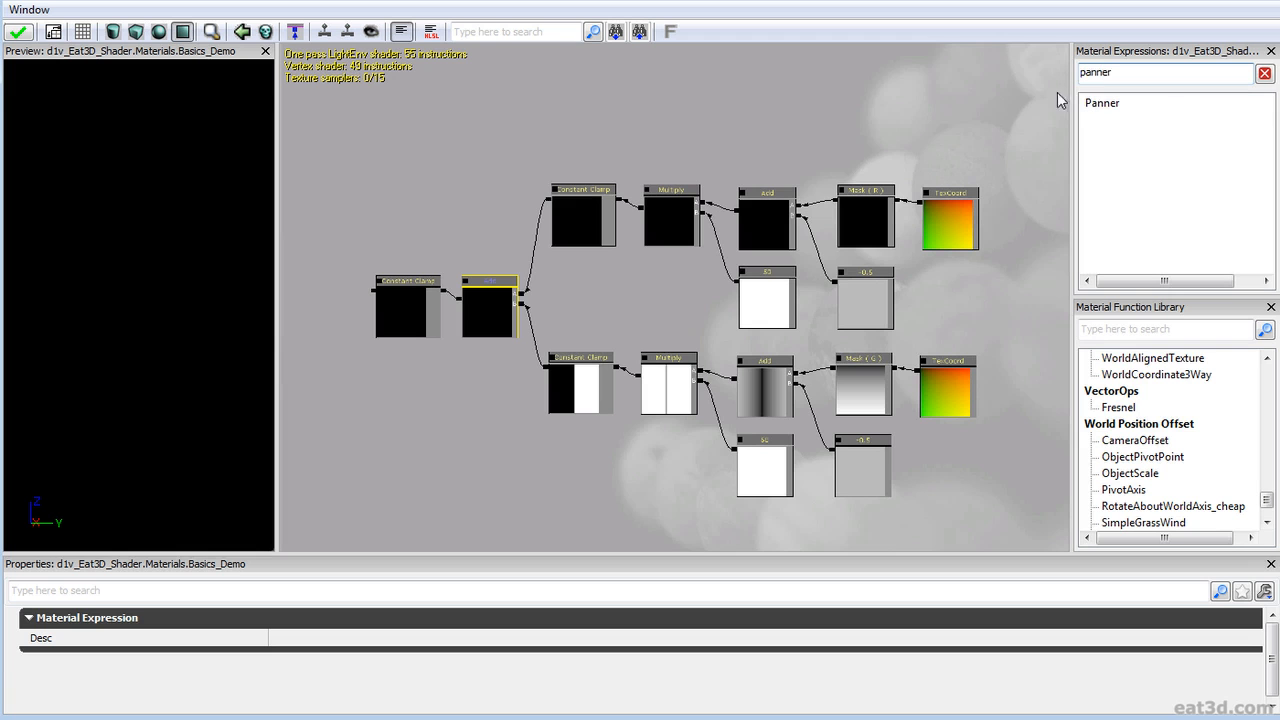
pyautogui.moveTo(1100, 105); pyautogui.dragTo(931, 123)
pyautogui.moveTo(938, 228); pyautogui.dragTo(783, 276)
pyautogui.scroll(3, 640, 264)
pyautogui.click(640, 128)
pyautogui.moveTo(640, 128); pyautogui.dragTo(669, 226)
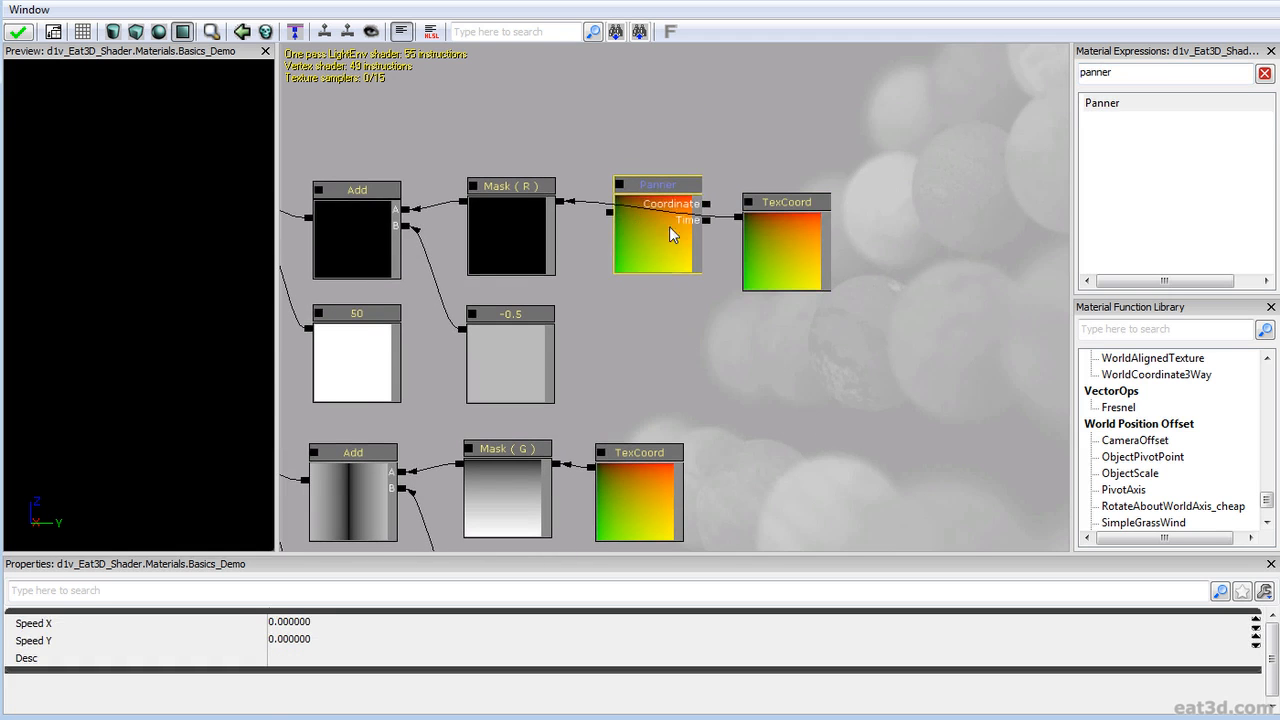
# - Connect the upper TexCoord to the Panner's Coordinate input and the Panner's output to Mask (R), spacing the nodes evenly
pyautogui.click(772, 226)
pyautogui.keyDown('ctrl'); pyautogui.moveTo(772, 218); pyautogui.dragTo(707, 204); pyautogui.keyUp('ctrl')
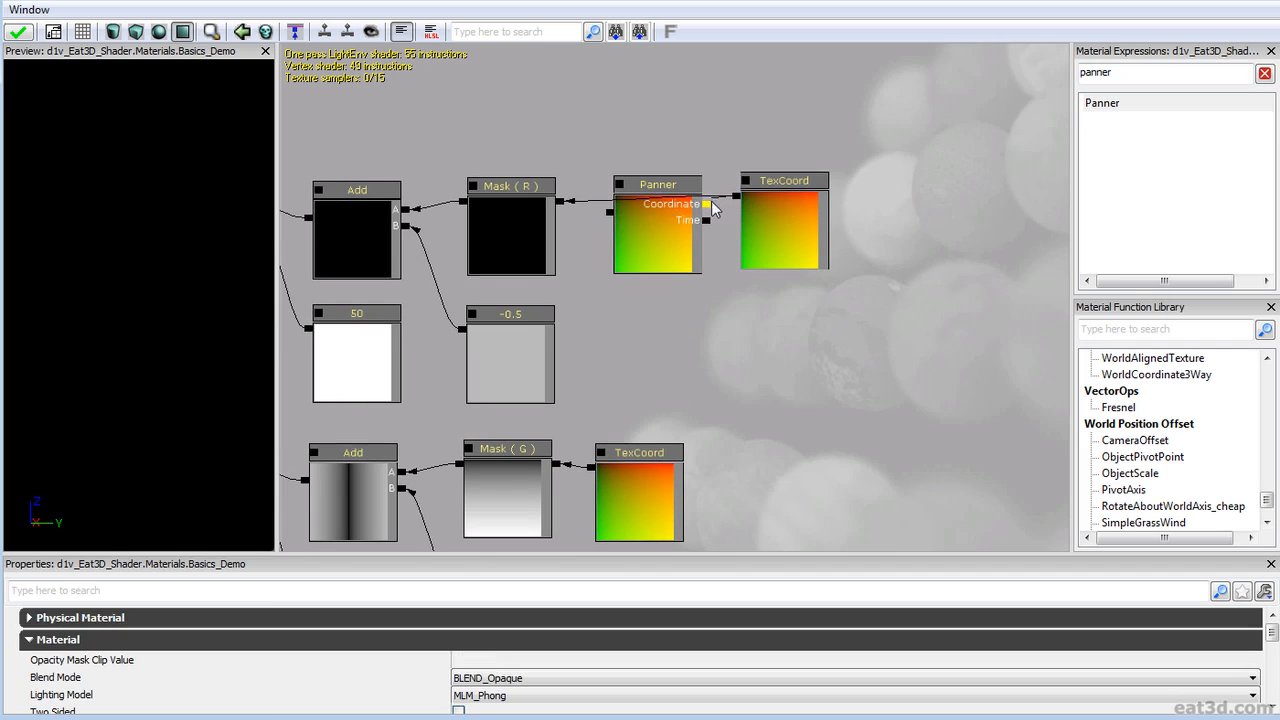
pyautogui.moveTo(583, 206); pyautogui.dragTo(565, 208)
pyautogui.moveTo(685, 218); pyautogui.dragTo(661, 222)
pyautogui.click(779, 214)
pyautogui.keyDown('ctrl'); pyautogui.moveTo(794, 210); pyautogui.dragTo(783, 213); pyautogui.keyUp('ctrl')
pyautogui.moveTo(535, 231); pyautogui.dragTo(1044, 150)
# - Set the Panner's Speed X to 1
pyautogui.scroll(-3, 721, 210)
pyautogui.moveTo(533, 248); pyautogui.dragTo(640, 255)
pyautogui.moveTo(757, 279); pyautogui.dragTo(250, 349)
pyautogui.click(711, 289)
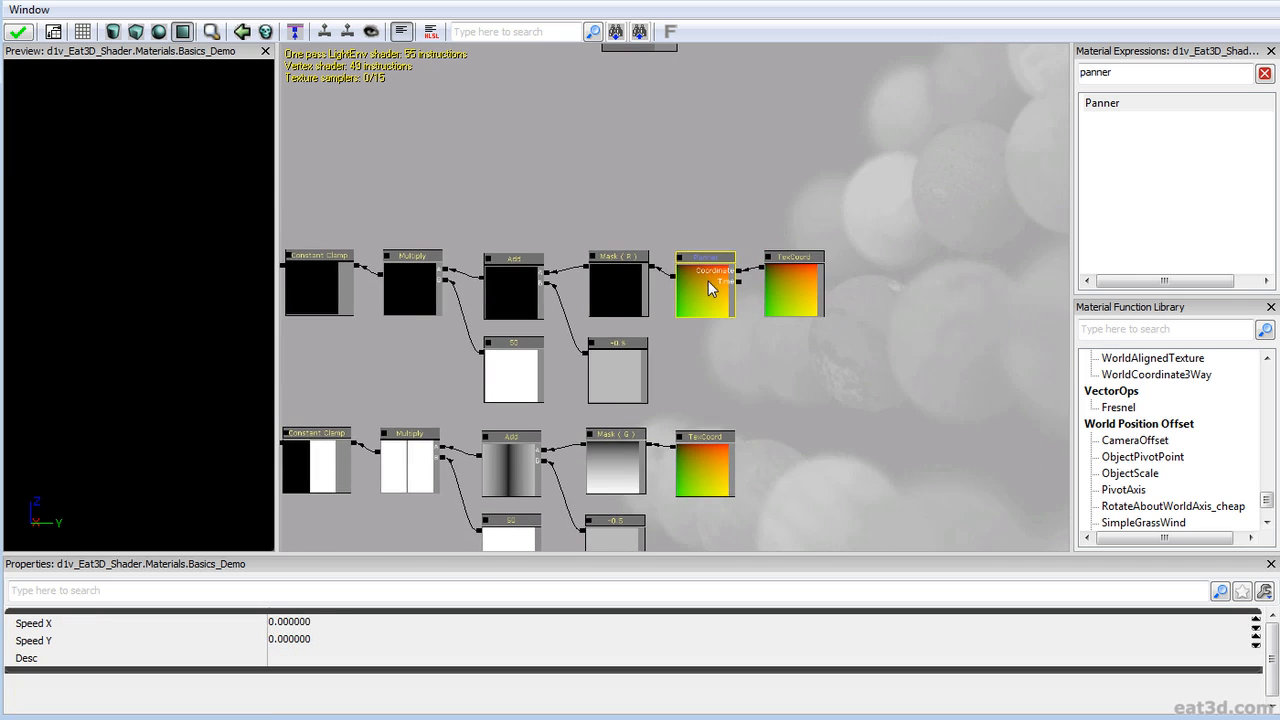
pyautogui.click(320, 622)
pyautogui.write('1')
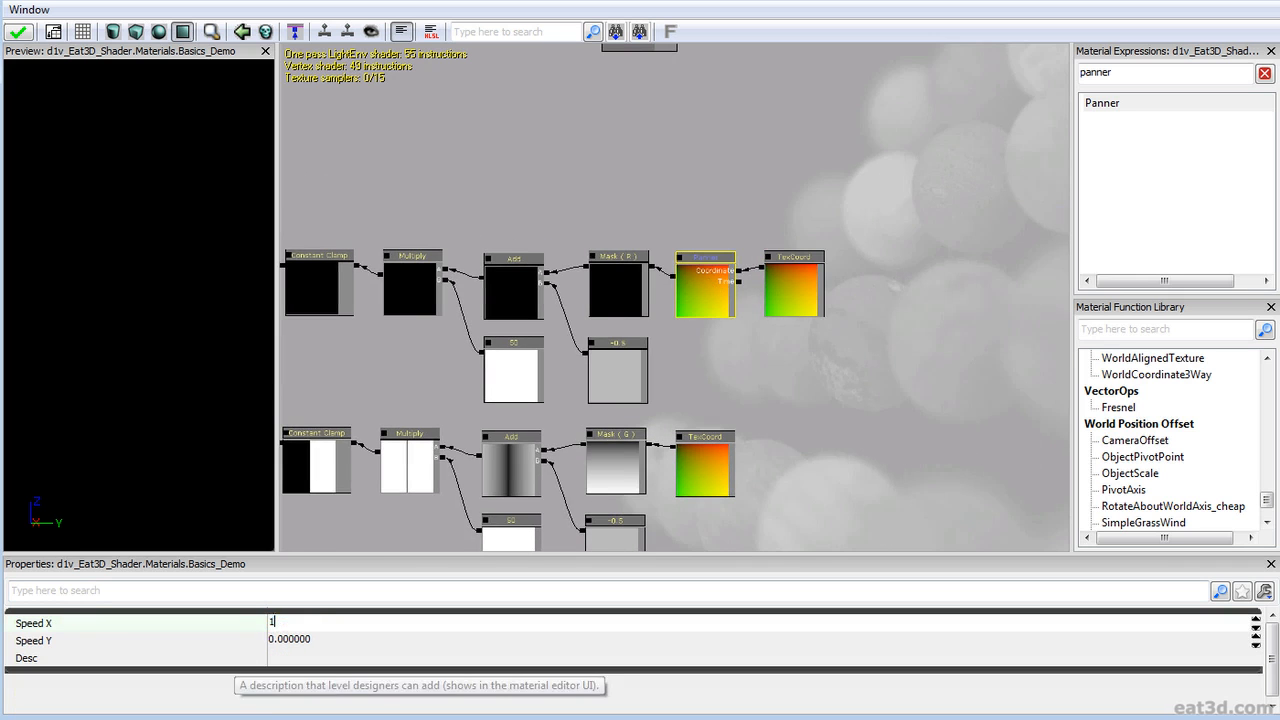
# - Reconnect the final Constant Clamp to Emissive, adjust the preview camera, and turn on the real-time material preview
pyautogui.moveTo(377, 302); pyautogui.dragTo(1012, 348)
pyautogui.scroll(4, 1000, 352)
pyautogui.moveTo(794, 546); pyautogui.dragTo(739, 489)
pyautogui.moveTo(721, 410); pyautogui.dragTo(530, 316)
pyautogui.moveTo(47, 364); pyautogui.dragTo(72, 330)
pyautogui.moveTo(72, 330); pyautogui.dragTo(107, 419, button='right')
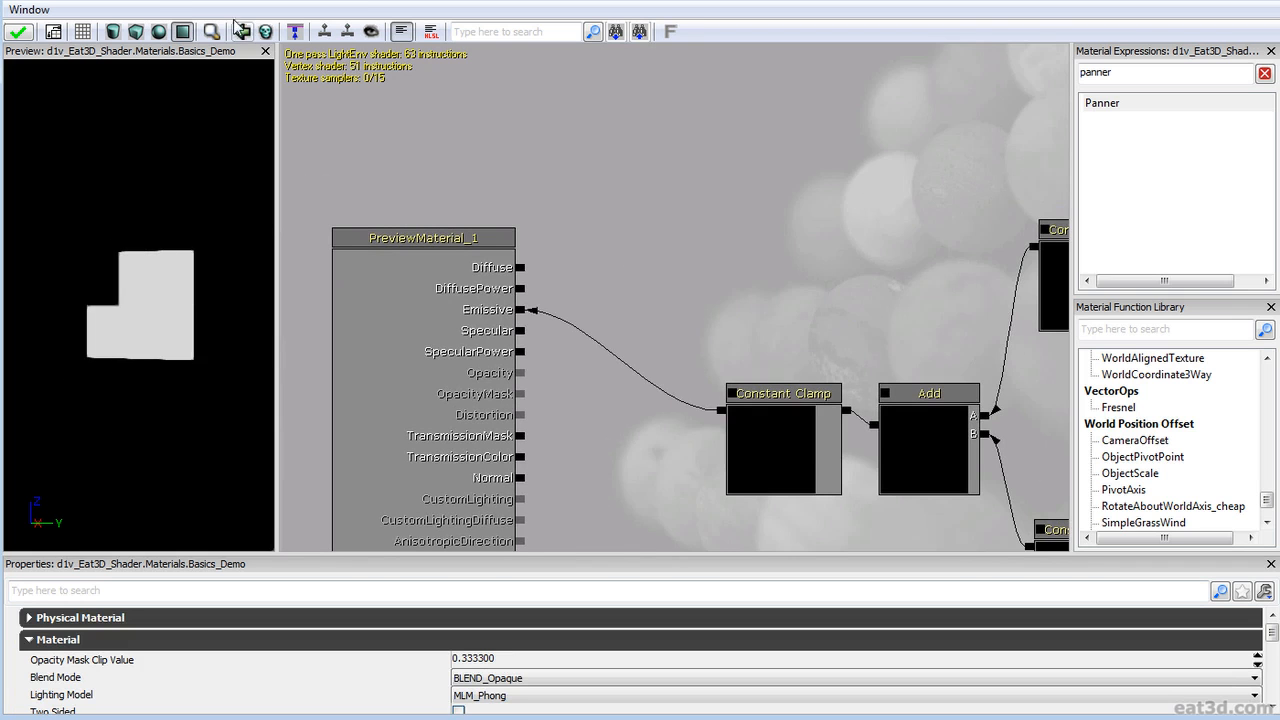
pyautogui.click(324, 31)
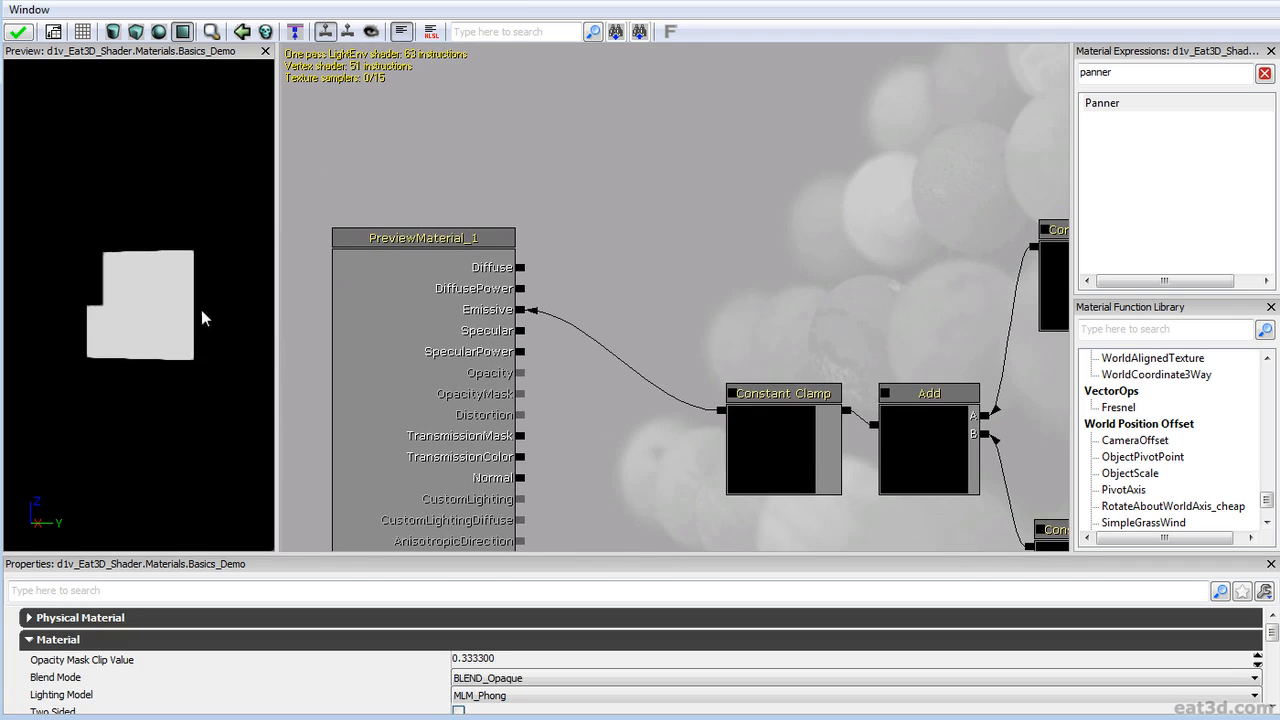
# - Connect the upper chain's Constant Clamp directly to Emissive in place of the combined result
pyautogui.moveTo(920, 314); pyautogui.dragTo(345, 333)
pyautogui.scroll(-5, 700, 262)
pyautogui.moveTo(535, 288); pyautogui.dragTo(835, 230)
pyautogui.click(812, 240)
pyautogui.scroll(4, 811, 318)
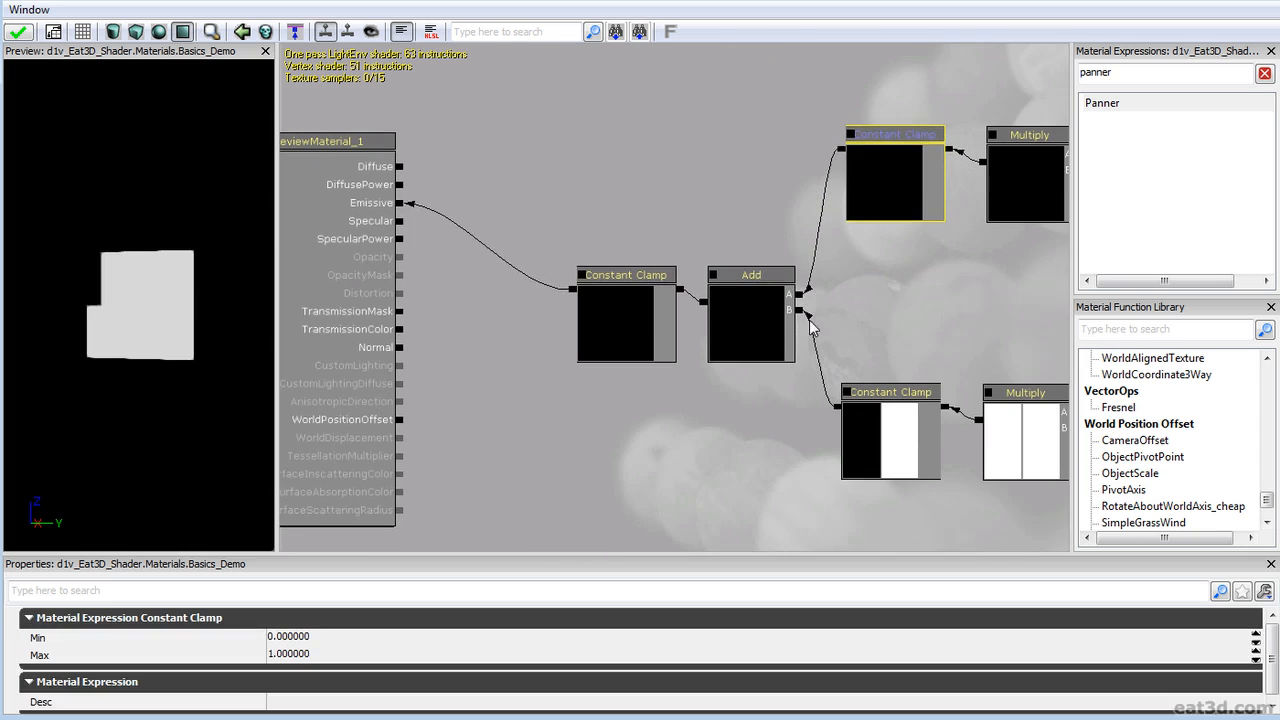
pyautogui.moveTo(841, 149); pyautogui.dragTo(403, 203)
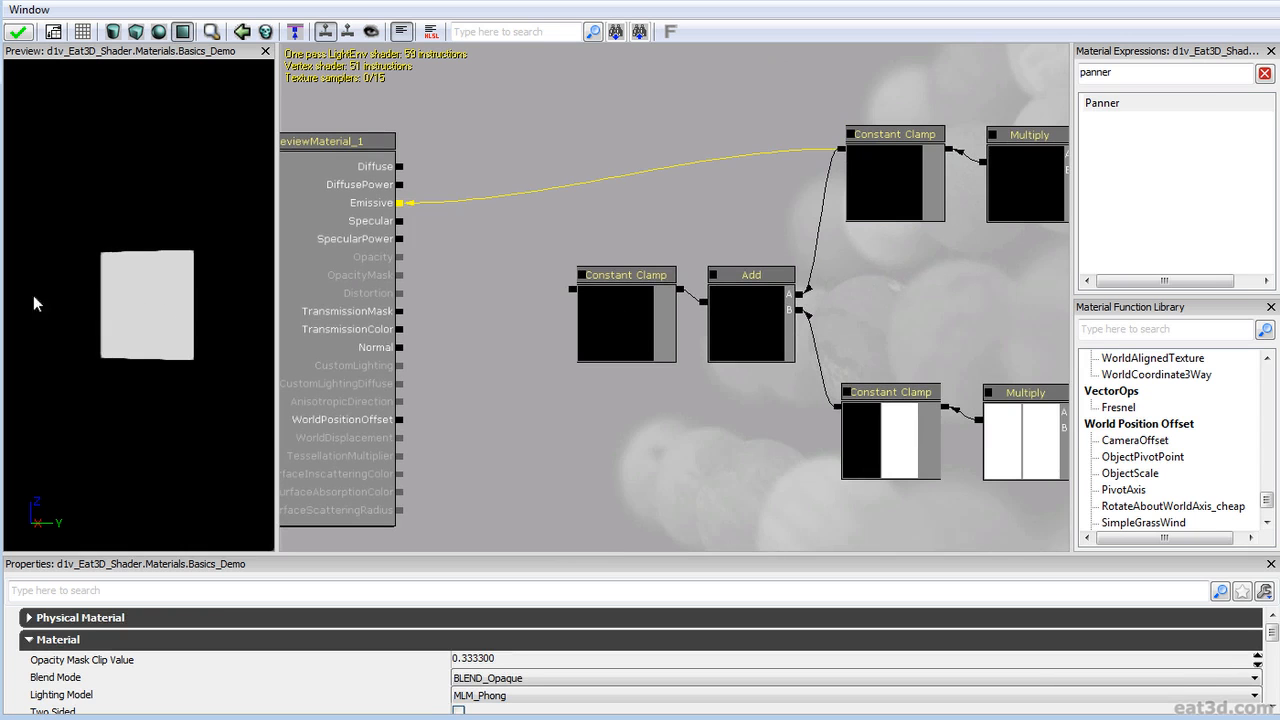
# - Review the Panner's settings and connect Mask (R) straight into the upper Constant Clamp, bypassing the Add and Multiply nodes
pyautogui.moveTo(604, 306); pyautogui.dragTo(231, 368)
pyautogui.moveTo(1050, 270); pyautogui.dragTo(711, 309)
pyautogui.scroll(1, 661, 305)
pyautogui.click(659, 322)
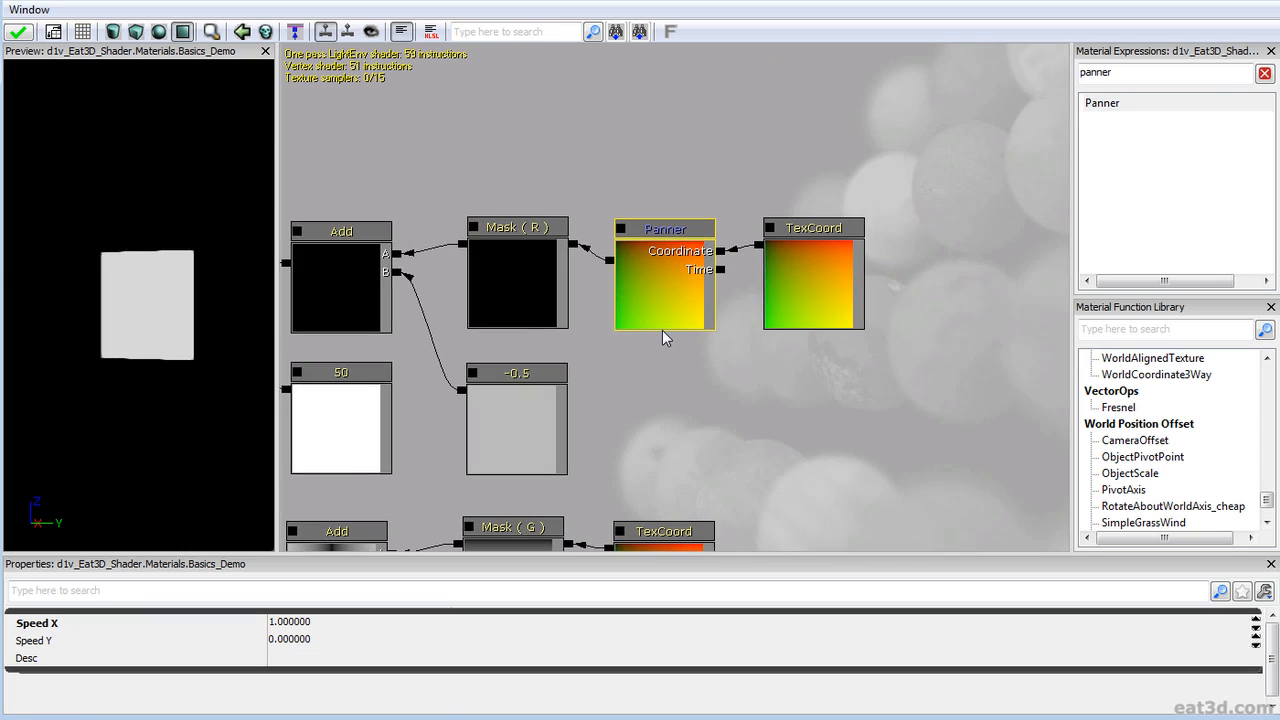
pyautogui.moveTo(662, 330); pyautogui.dragTo(770, 424)
pyautogui.moveTo(712, 375); pyautogui.dragTo(688, 373)
pyautogui.scroll(-3, 688, 372)
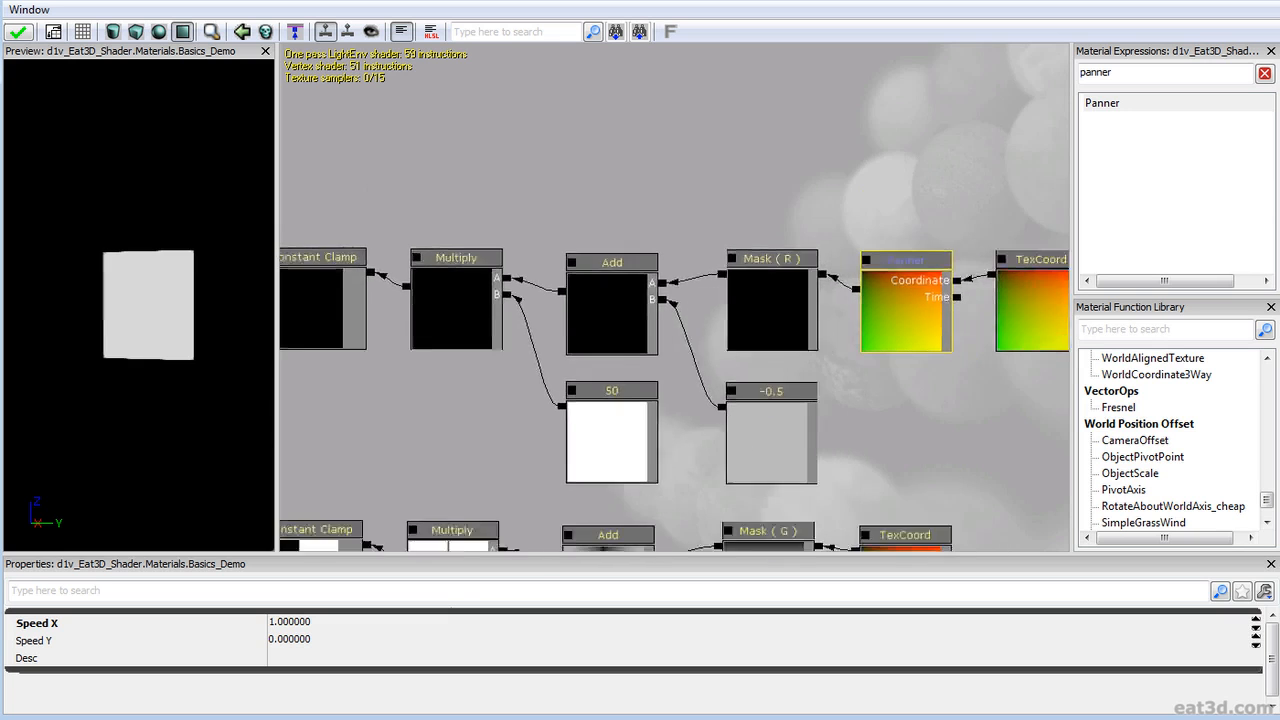
pyautogui.moveTo(688, 329); pyautogui.dragTo(686, 363)
pyautogui.scroll(3, 684, 430)
pyautogui.moveTo(684, 446); pyautogui.dragTo(703, 321)
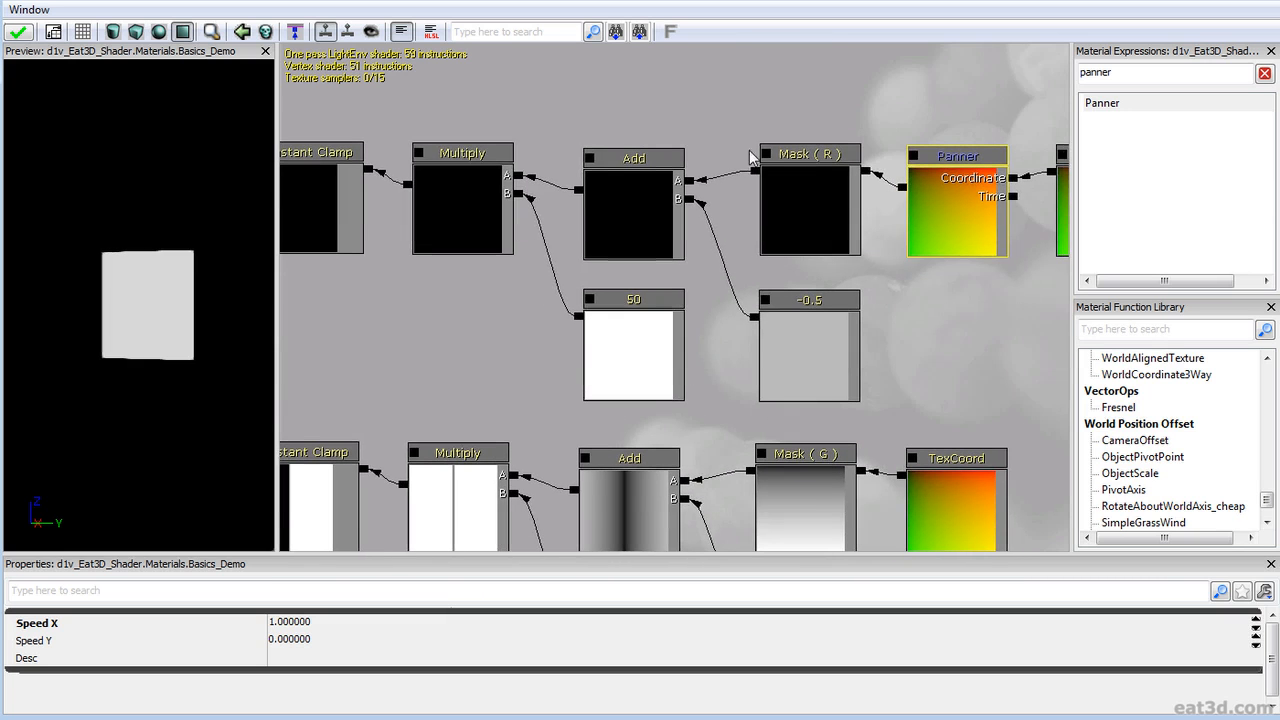
pyautogui.moveTo(750, 168); pyautogui.dragTo(434, 169)
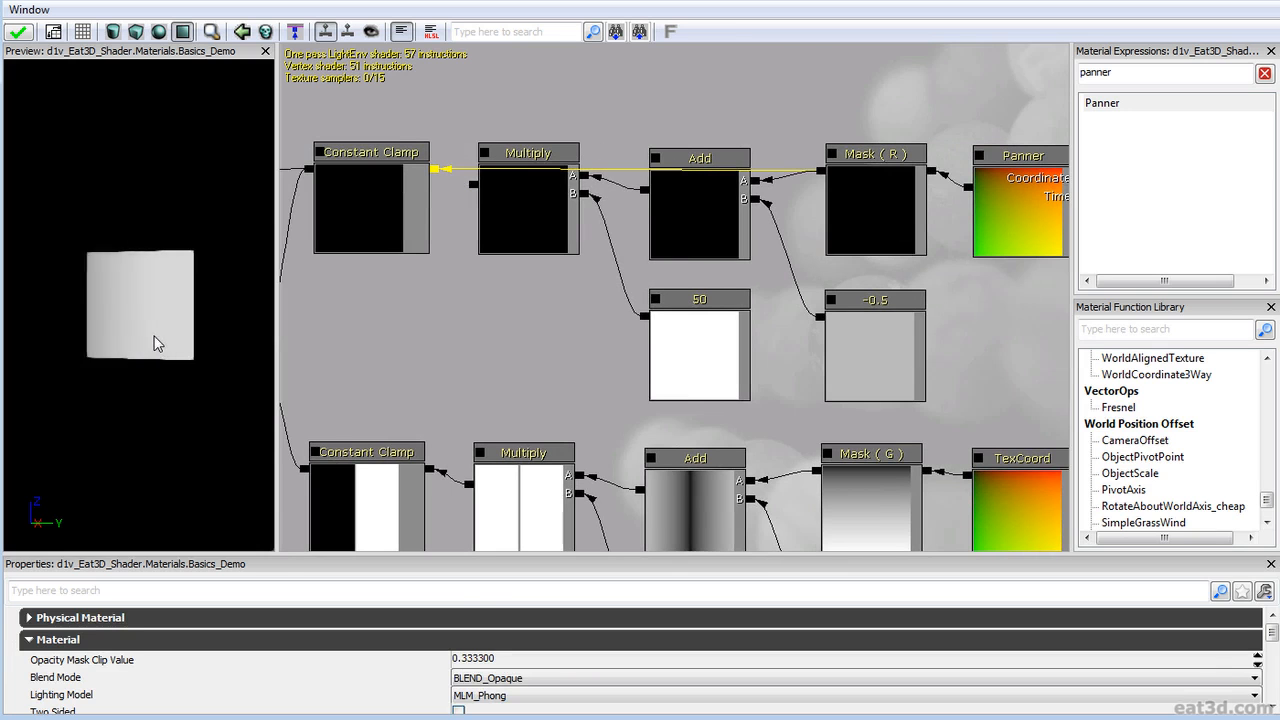
# - Inspect the panning gradient in the preview and move the Panner above the upper chain, clear of its TexCoord
pyautogui.moveTo(752, 163); pyautogui.dragTo(947, 216)
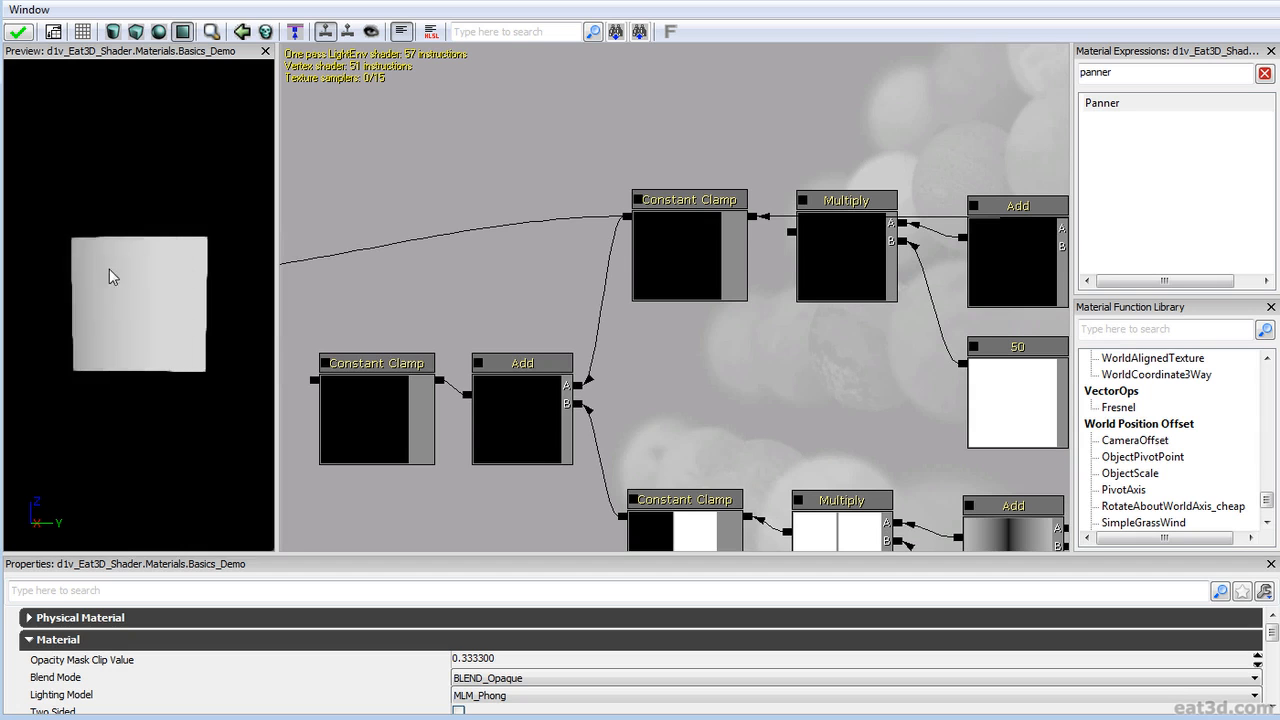
pyautogui.click(562, 368)
pyautogui.scroll(-7, 562, 366)
pyautogui.moveTo(563, 269); pyautogui.dragTo(446, 241)
pyautogui.moveTo(894, 277); pyautogui.dragTo(731, 297)
pyautogui.scroll(6, 727, 364)
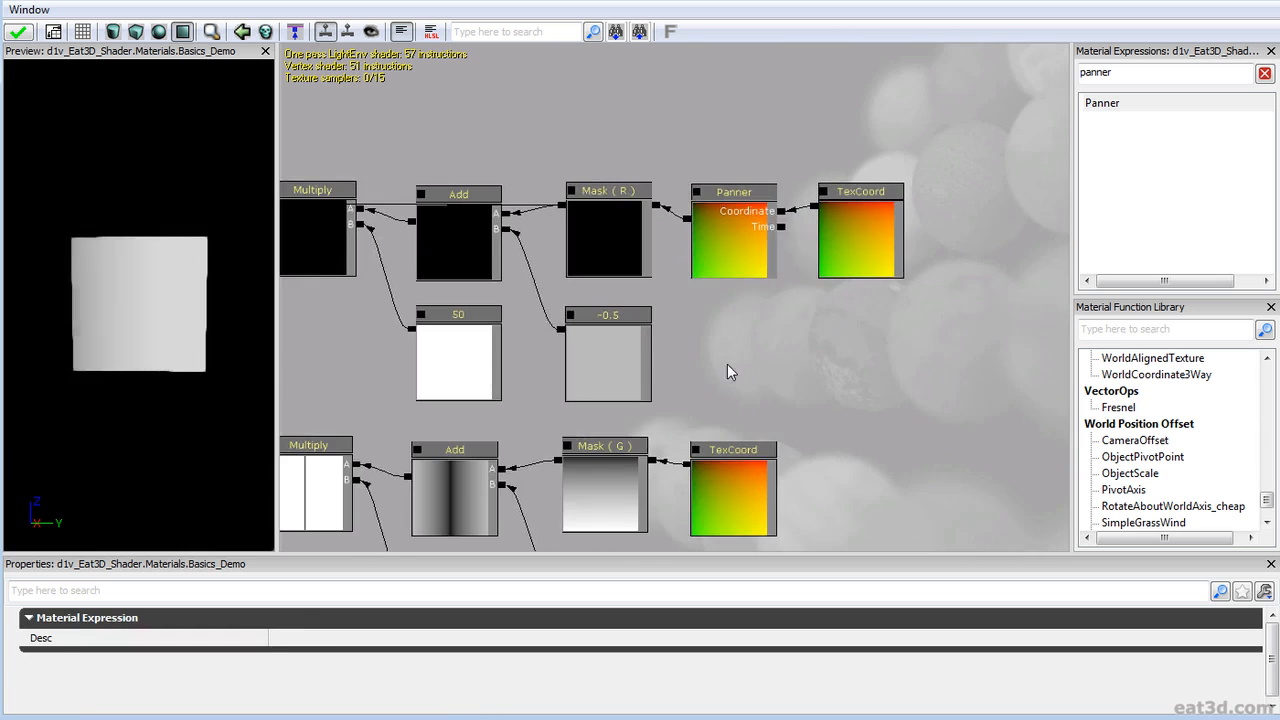
pyautogui.click(743, 247)
pyautogui.scroll(-4, 743, 247)
pyautogui.moveTo(715, 240); pyautogui.dragTo(820, 180)
pyautogui.scroll(5, 620, 320)
pyautogui.scroll(-4, 611, 342)
pyautogui.scroll(2, 797, 224)
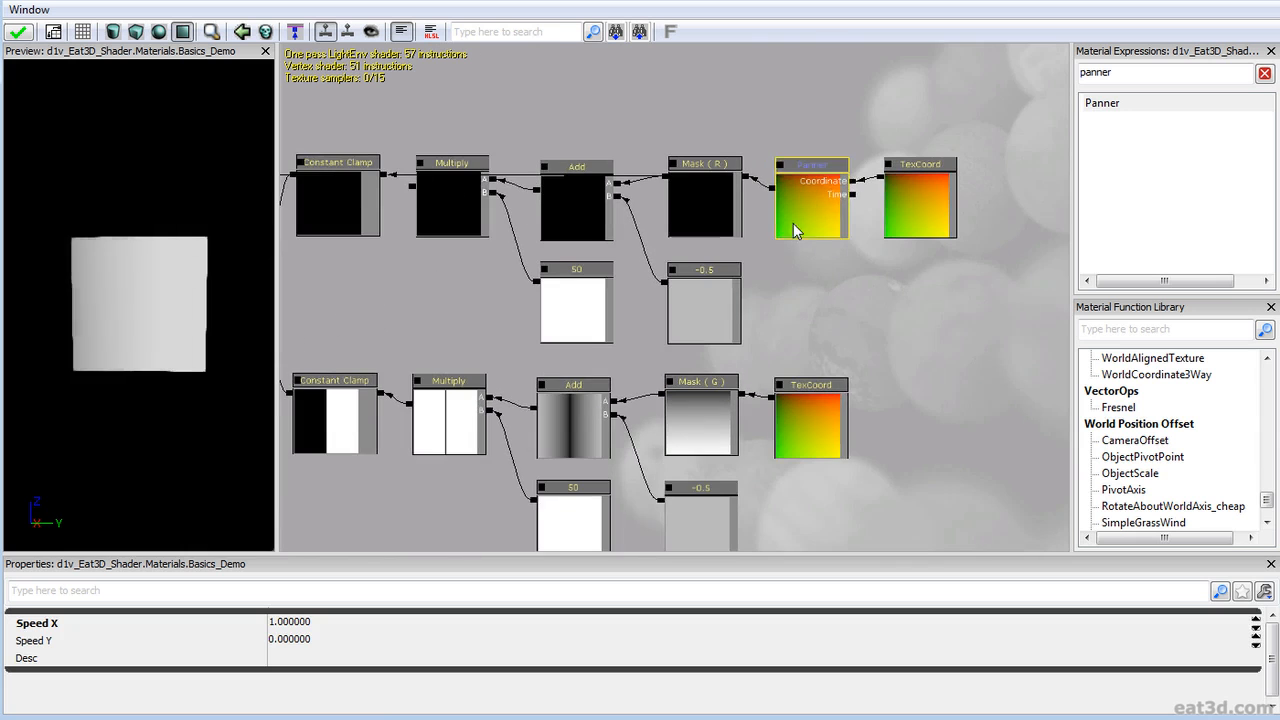
pyautogui.keyDown('ctrl'); pyautogui.moveTo(802, 225); pyautogui.dragTo(829, 96); pyautogui.keyUp('ctrl')
pyautogui.moveTo(870, 184); pyautogui.dragTo(797, 217)
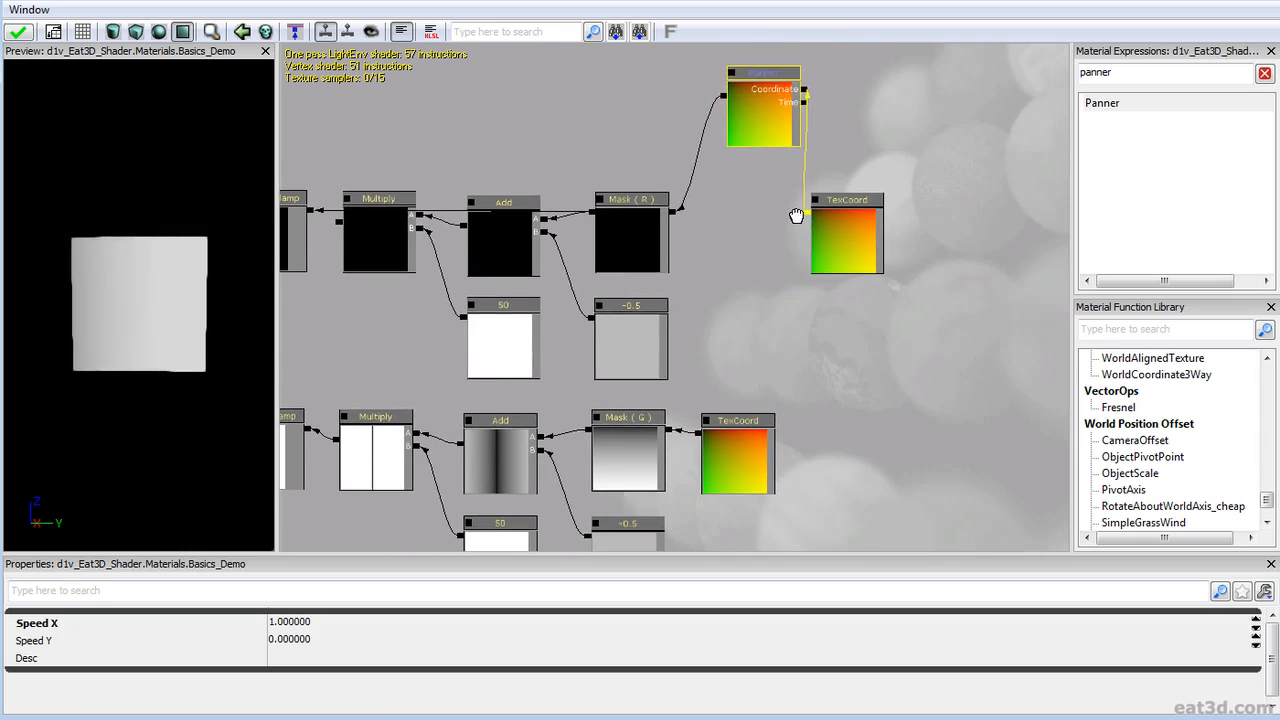
pyautogui.moveTo(773, 129)
pyautogui.keyDown('ctrl'); pyautogui.mouseDown()
pyautogui.moveTo(755, 123)
pyautogui.moveTo(743, 137)
pyautogui.moveTo(754, 134)
pyautogui.mouseUp(); pyautogui.keyUp('ctrl')
pyautogui.scroll(1, 780, 119)
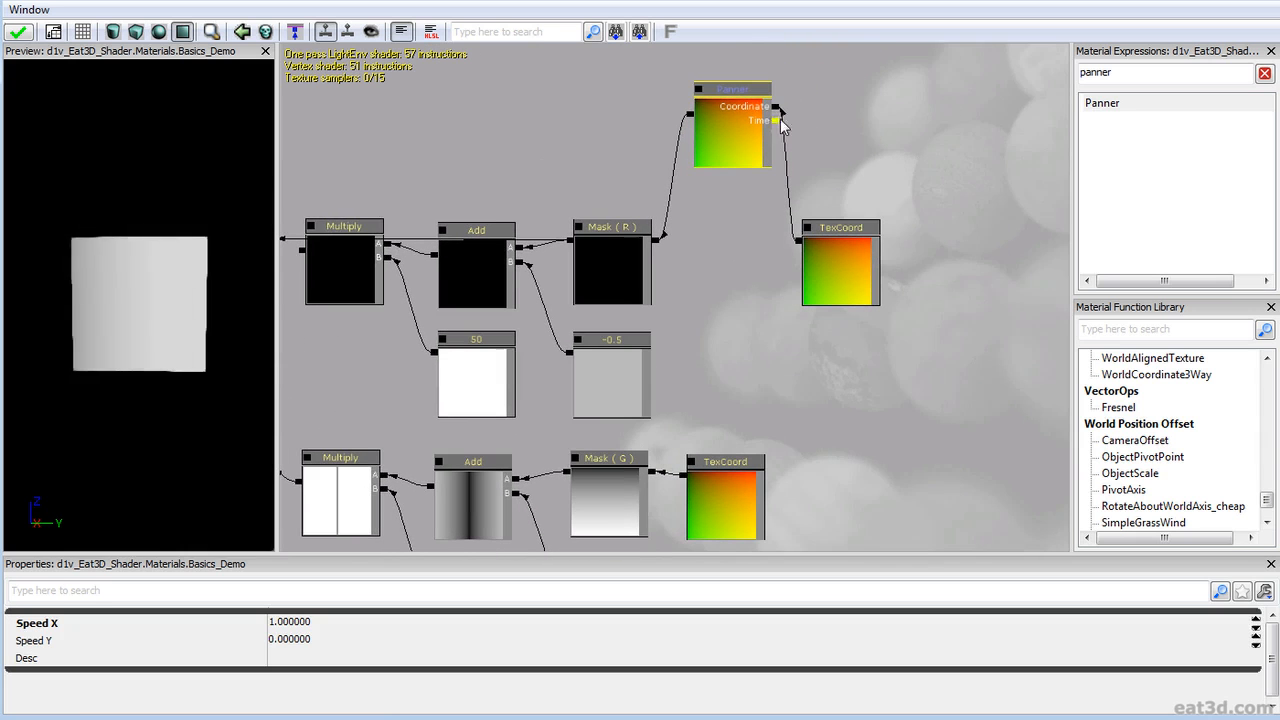
# - Find the Time expression and place a Time node beside the Panner
pyautogui.write('tim')
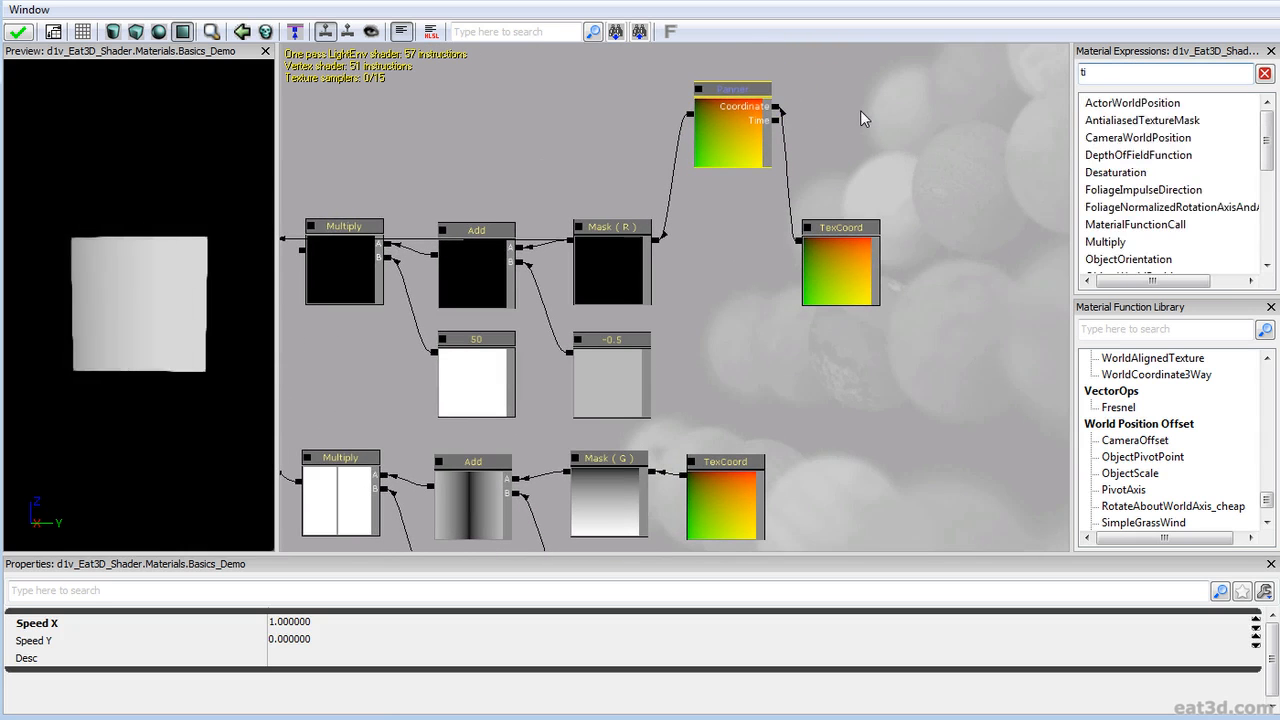
pyautogui.keyDown('ctrl'); pyautogui.moveTo(998, 161); pyautogui.dragTo(959, 155); pyautogui.keyUp('ctrl')
pyautogui.moveTo(1041, 168); pyautogui.dragTo(897, 222)
pyautogui.scroll(3, 897, 222)
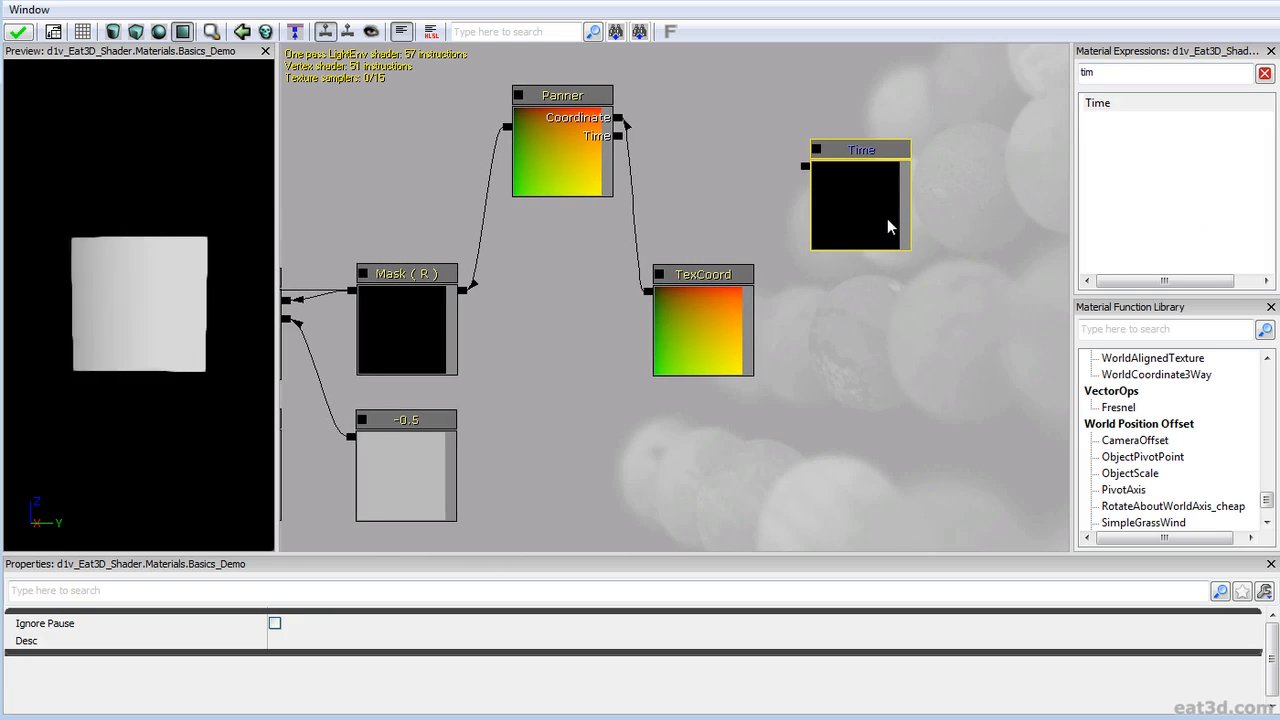
pyautogui.moveTo(838, 253); pyautogui.dragTo(873, 297)
pyautogui.keyDown('ctrl'); pyautogui.moveTo(880, 238); pyautogui.dragTo(878, 262); pyautogui.keyUp('ctrl')
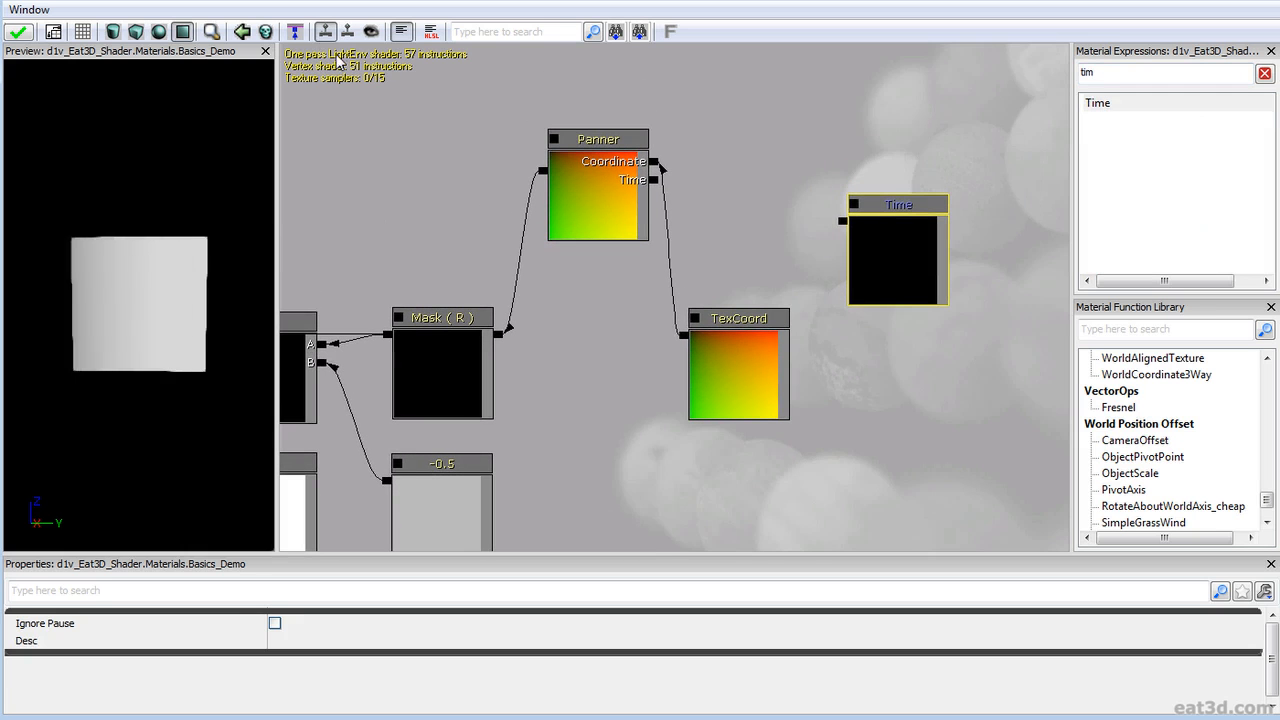
# - Turn off the real-time preview and connect the Time node to the Panner's Time input
pyautogui.moveTo(672, 277); pyautogui.dragTo(671, 263)
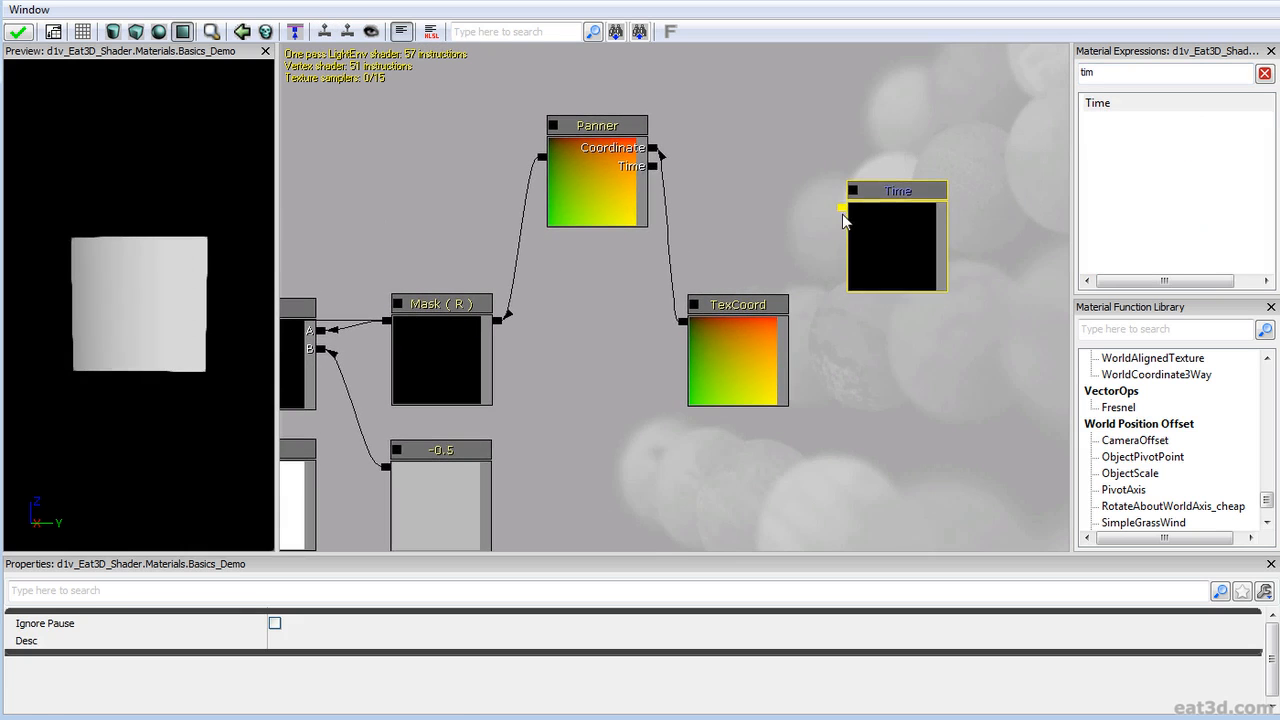
pyautogui.moveTo(843, 208); pyautogui.dragTo(653, 167)
pyautogui.click(897, 244)
# - Duplicate the upper chain's Multiply and its 50 constant, move the copies clear, and delete the extra Time copy
pyautogui.moveTo(458, 412); pyautogui.dragTo(660, 277)
pyautogui.scroll(-2, 660, 277)
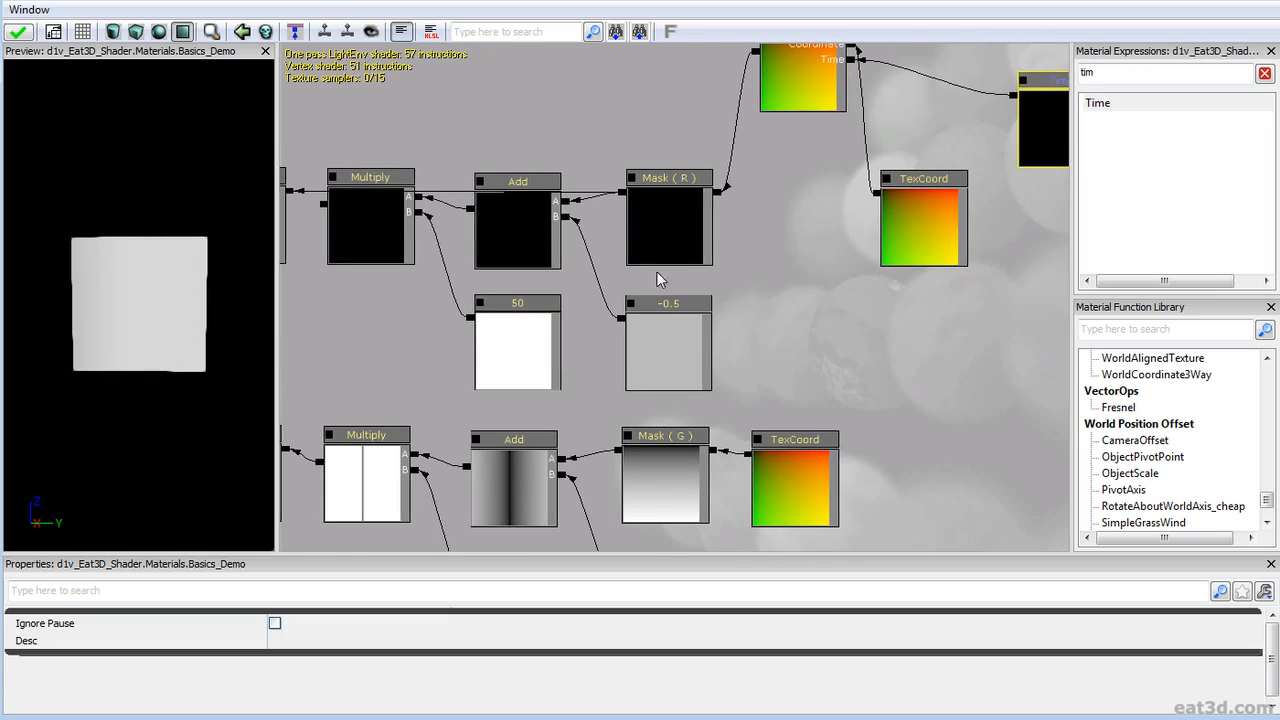
pyautogui.click(509, 345)
pyautogui.keyDown('ctrl'); pyautogui.click(368, 262); pyautogui.keyUp('ctrl')
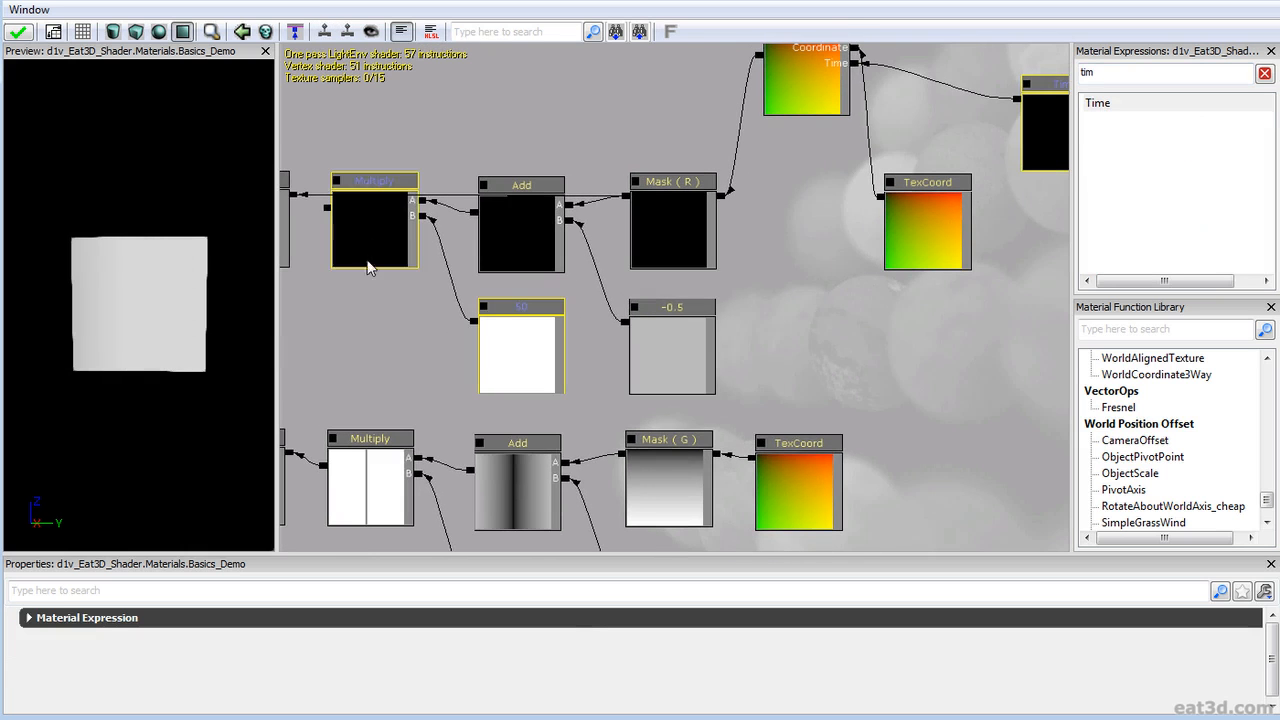
pyautogui.hotkey('ctrl', 'w')
pyautogui.rightClick(421, 327)
pyautogui.moveTo(390, 267); pyautogui.dragTo(863, 369)
pyautogui.scroll(-3, 857, 277)
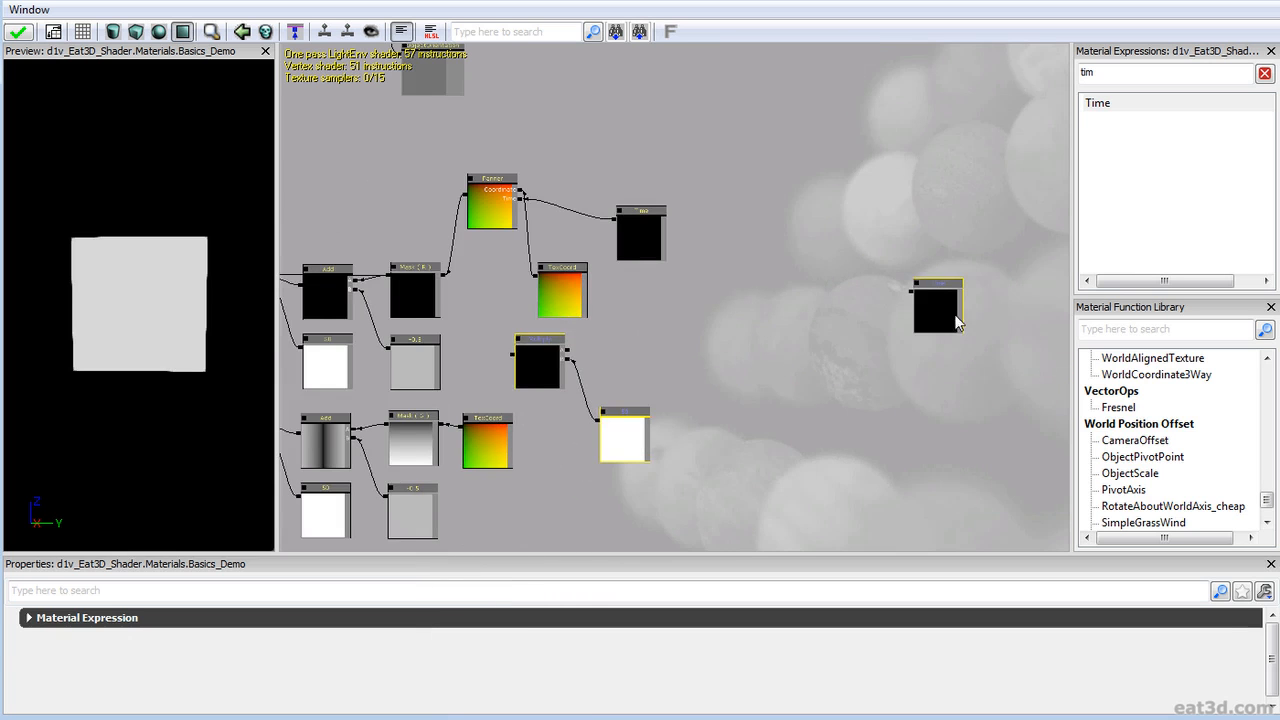
pyautogui.click(945, 314)
pyautogui.press('Delete')
# - Move the duplicated Multiply and 50 constant beside the Panner and connect Time to the Multiply's A input
pyautogui.scroll(2, 552, 350)
pyautogui.click(546, 404)
pyautogui.keyDown('ctrl'); pyautogui.click(667, 477); pyautogui.keyUp('ctrl')
pyautogui.moveTo(526, 398); pyautogui.dragTo(567, 190)
pyautogui.moveTo(712, 290); pyautogui.dragTo(701, 91)
pyautogui.moveTo(602, 82); pyautogui.dragTo(675, 278)
pyautogui.scroll(3, 672, 278)
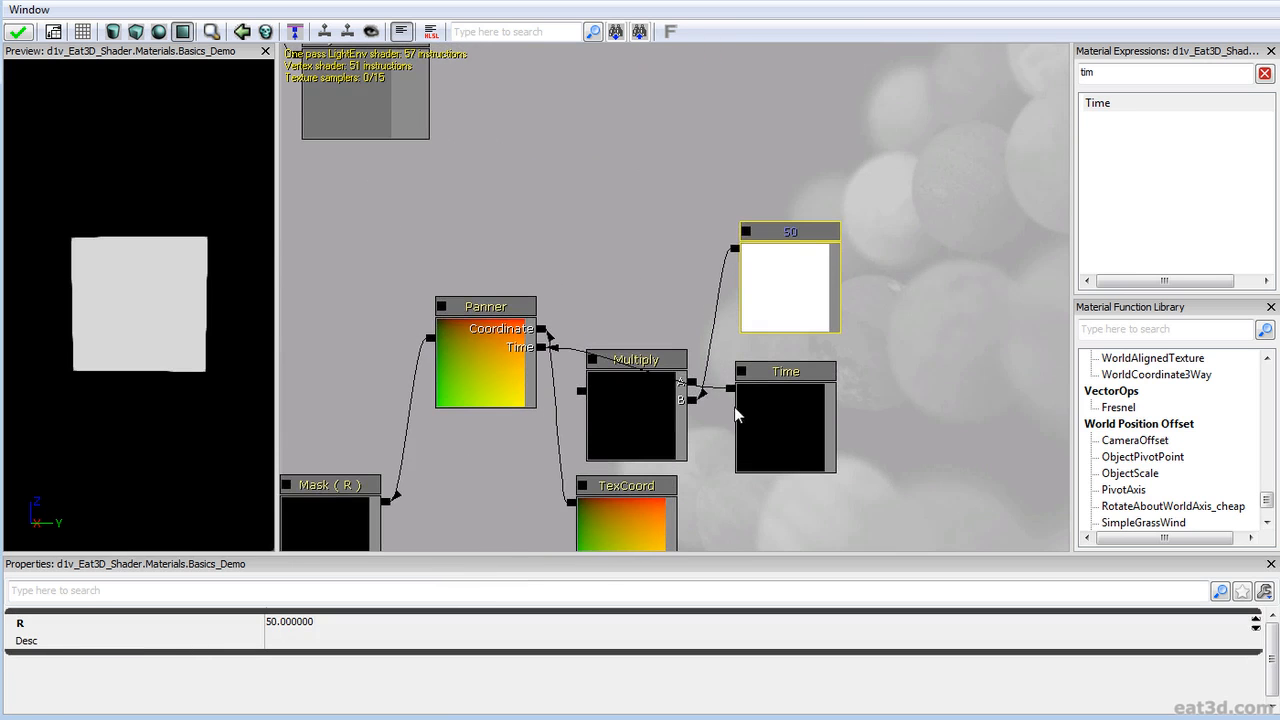
pyautogui.click(709, 392)
pyautogui.moveTo(540, 394); pyautogui.dragTo(665, 270)
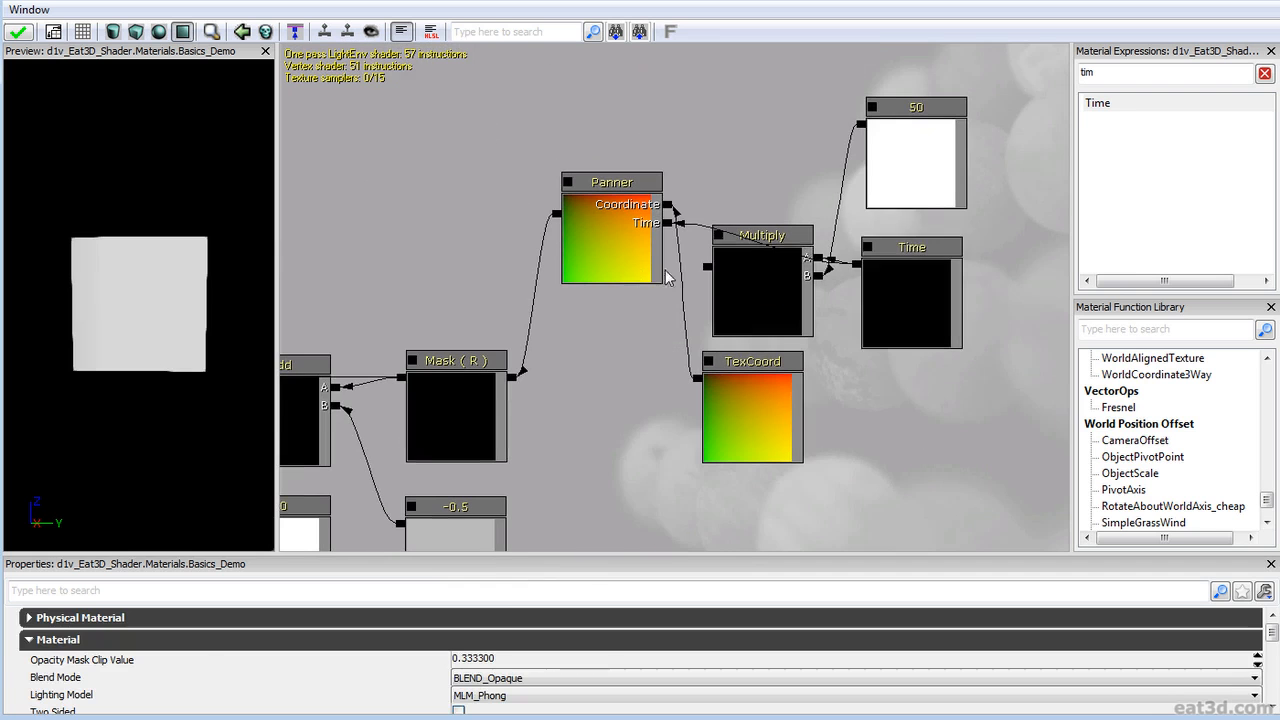
# - Tidy the Panner's inputs by placing Time above the 50 constant and TexCoord below the Multiply
pyautogui.click(897, 262)
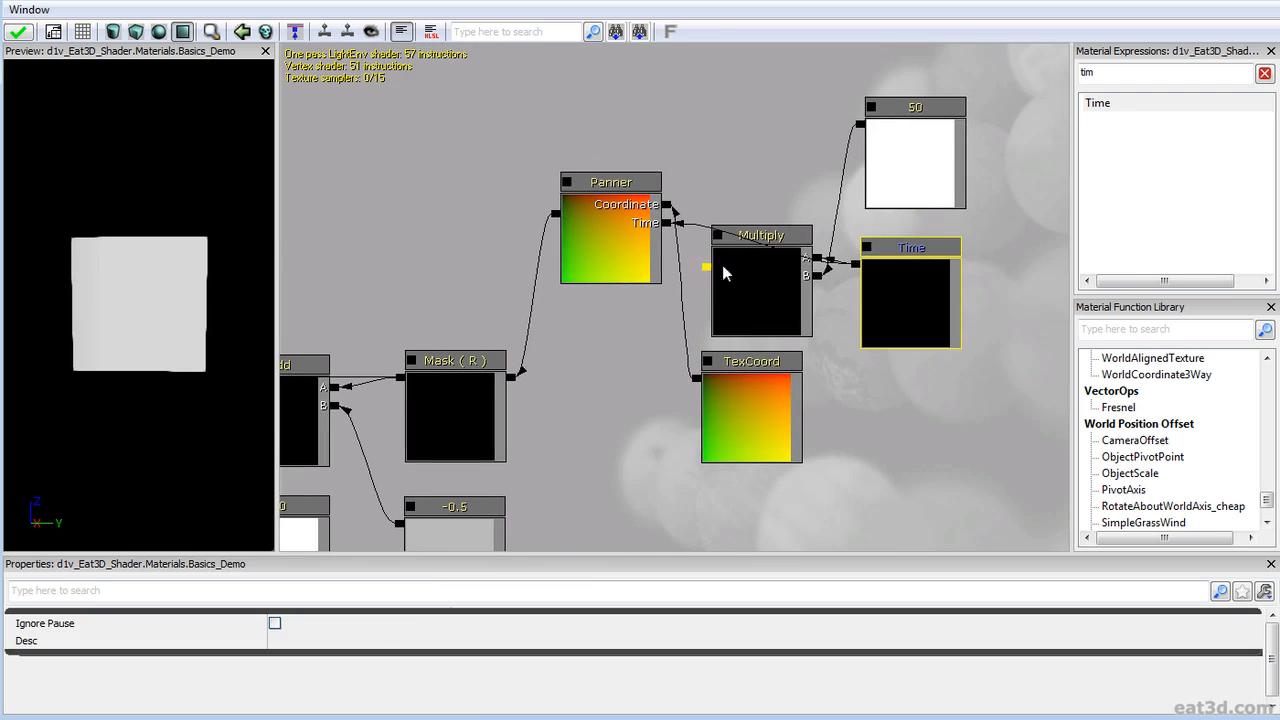
pyautogui.moveTo(890, 279); pyautogui.dragTo(905, 320)
pyautogui.moveTo(745, 396); pyautogui.dragTo(757, 405)
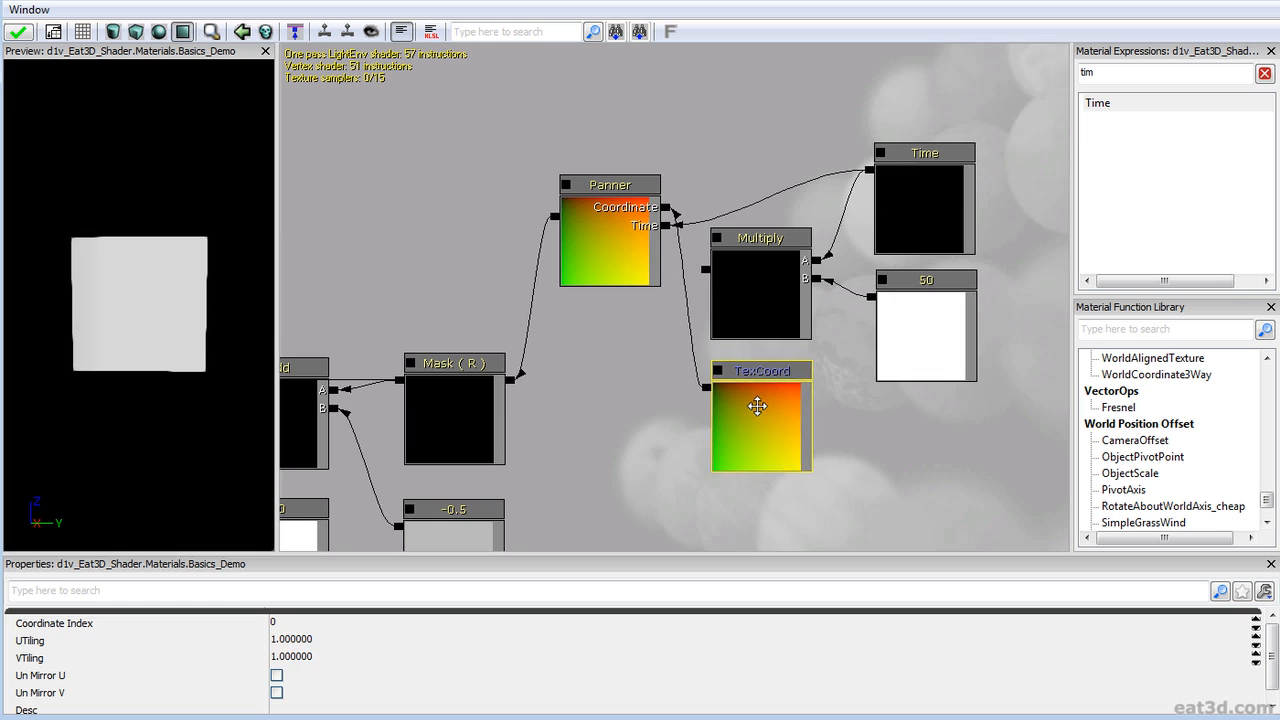
pyautogui.moveTo(612, 228)
pyautogui.mouseDown()
pyautogui.moveTo(603, 301)
pyautogui.moveTo(615, 244)
pyautogui.mouseUp()
pyautogui.moveTo(594, 292); pyautogui.dragTo(656, 269)
pyautogui.keyDown('ctrl'); pyautogui.moveTo(675, 237); pyautogui.dragTo(671, 221); pyautogui.keyUp('ctrl')
pyautogui.moveTo(928, 312); pyautogui.dragTo(822, 313)
pyautogui.click(871, 313)
pyautogui.moveTo(495, 334); pyautogui.dragTo(596, 330)
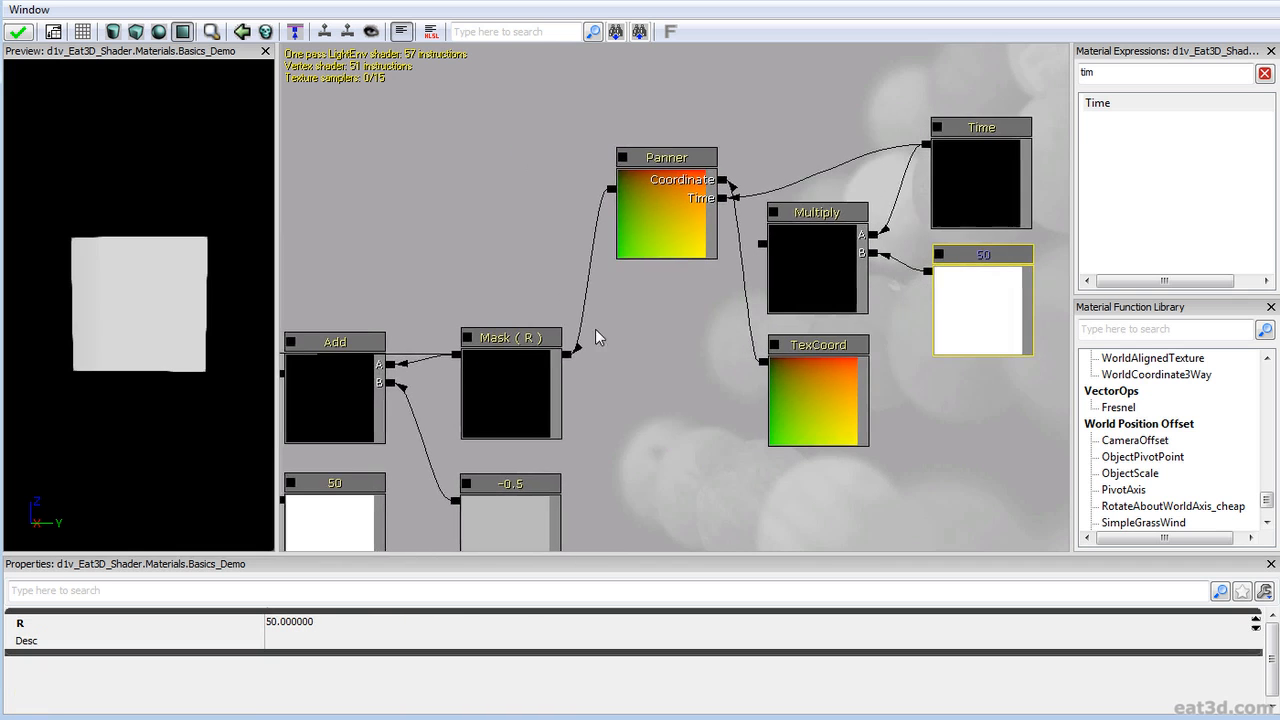
# - Search the material expressions for cosine and place a Cosine node below the Panner, beside the -0.5 constant
pyautogui.scroll(-4, 557, 343)
pyautogui.moveTo(523, 299); pyautogui.dragTo(602, 255)
pyautogui.scroll(3, 607, 319)
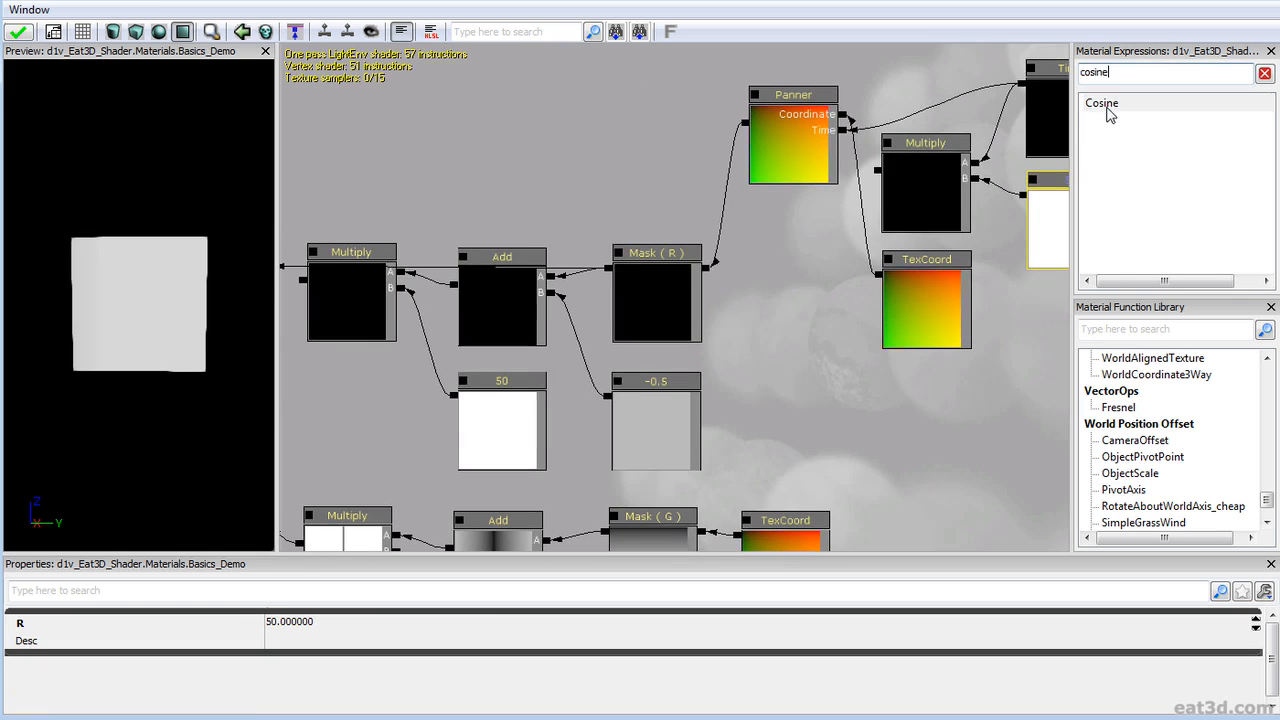
pyautogui.moveTo(798, 421); pyautogui.dragTo(798, 421)
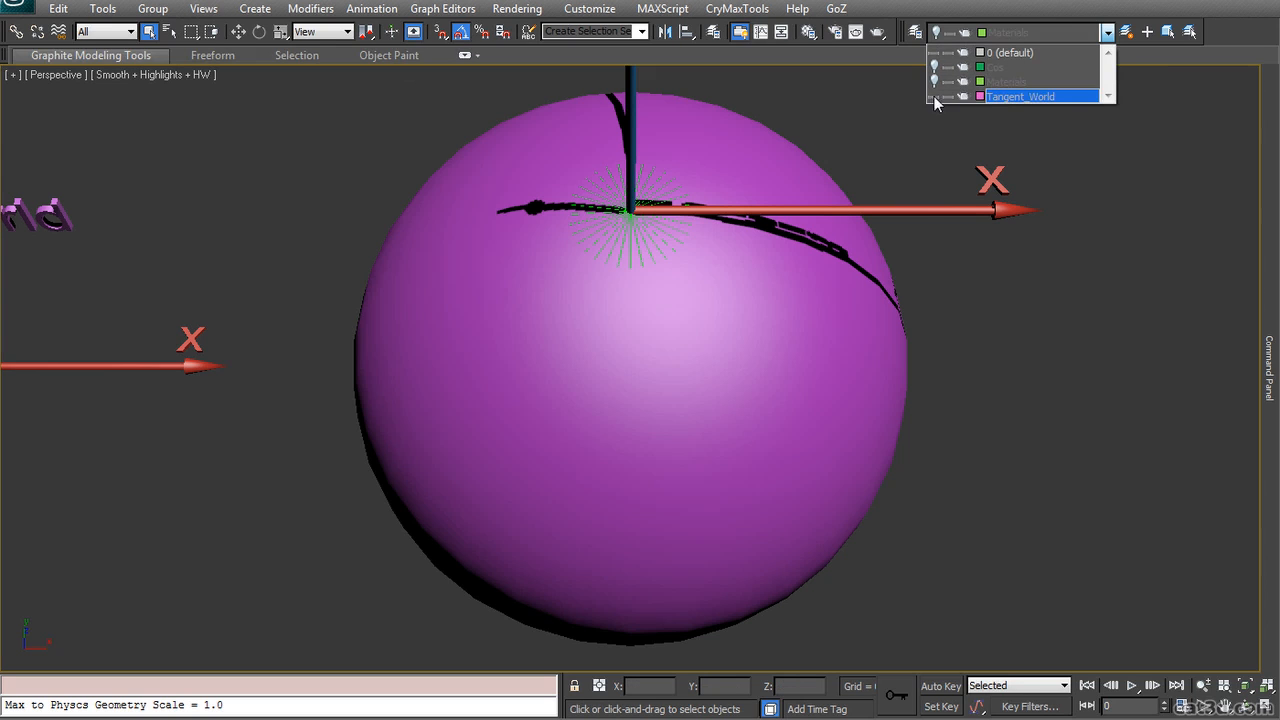
# - In 3ds Max, hide the Tangent_World layer and show the cosine unit-circle diagram, and return to the Material Editor
pyautogui.click(934, 97)
pyautogui.click(935, 67)
pyautogui.click(966, 282)
pyautogui.scroll(-5, 891, 222)
pyautogui.keyDown('alt'); pyautogui.moveTo(891, 222); pyautogui.dragTo(865, 334, button='middle'); pyautogui.keyUp('alt')
pyautogui.scroll(-2, 875, 324)
pyautogui.scroll(1, 865, 334)
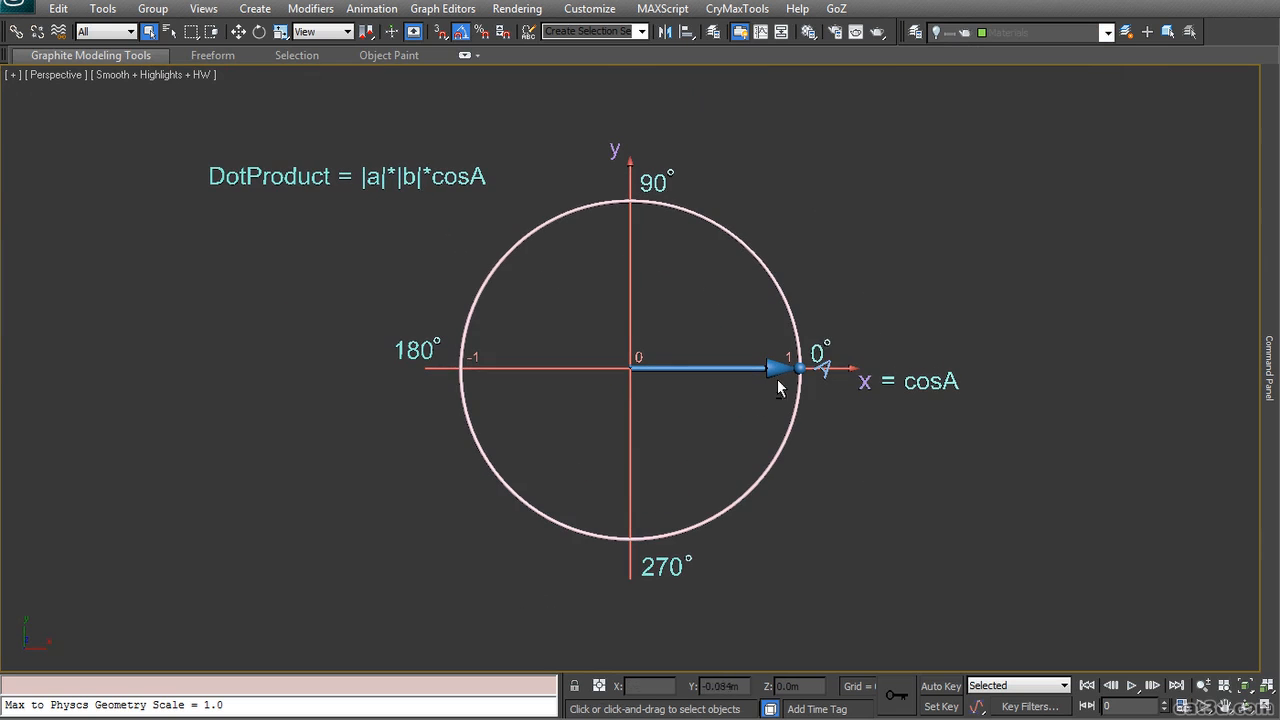
pyautogui.hotkey('alt', 'Tab')
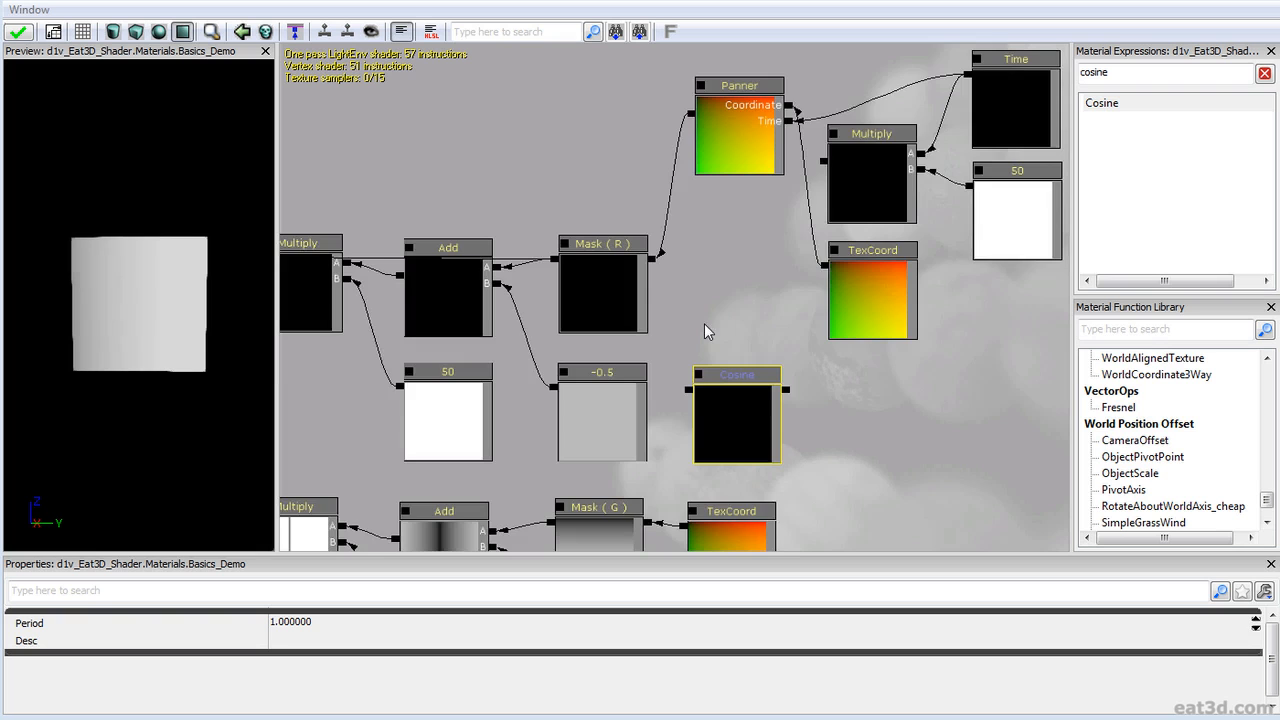
# - Examine the Cosine node's input and output and the surrounding Panner network
pyautogui.scroll(-3, 760, 325)
pyautogui.moveTo(805, 346); pyautogui.dragTo(844, 286)
pyautogui.scroll(1, 774, 306)
pyautogui.moveTo(928, 283); pyautogui.dragTo(835, 310)
pyautogui.scroll(3, 840, 337)
pyautogui.moveTo(716, 200); pyautogui.dragTo(656, 319)
pyautogui.moveTo(700, 391); pyautogui.dragTo(742, 274)
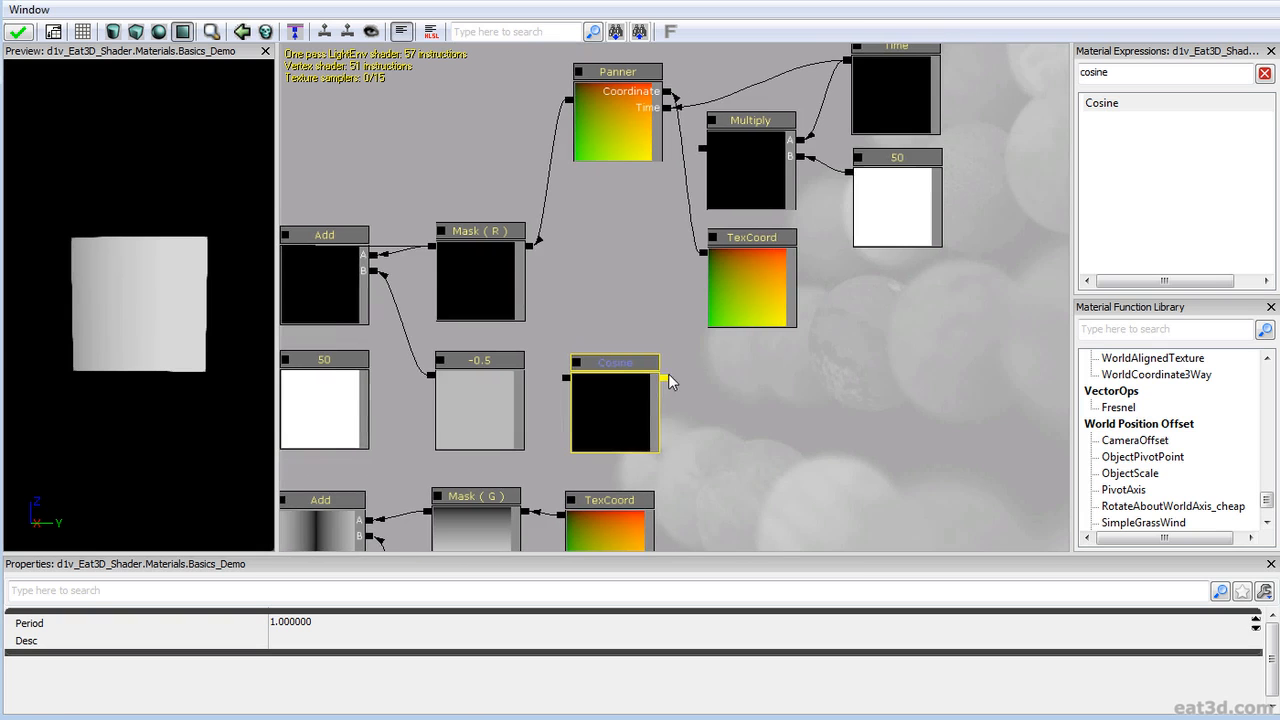
pyautogui.click(714, 390)
pyautogui.moveTo(738, 383); pyautogui.dragTo(792, 387)
pyautogui.moveTo(794, 388); pyautogui.dragTo(848, 390)
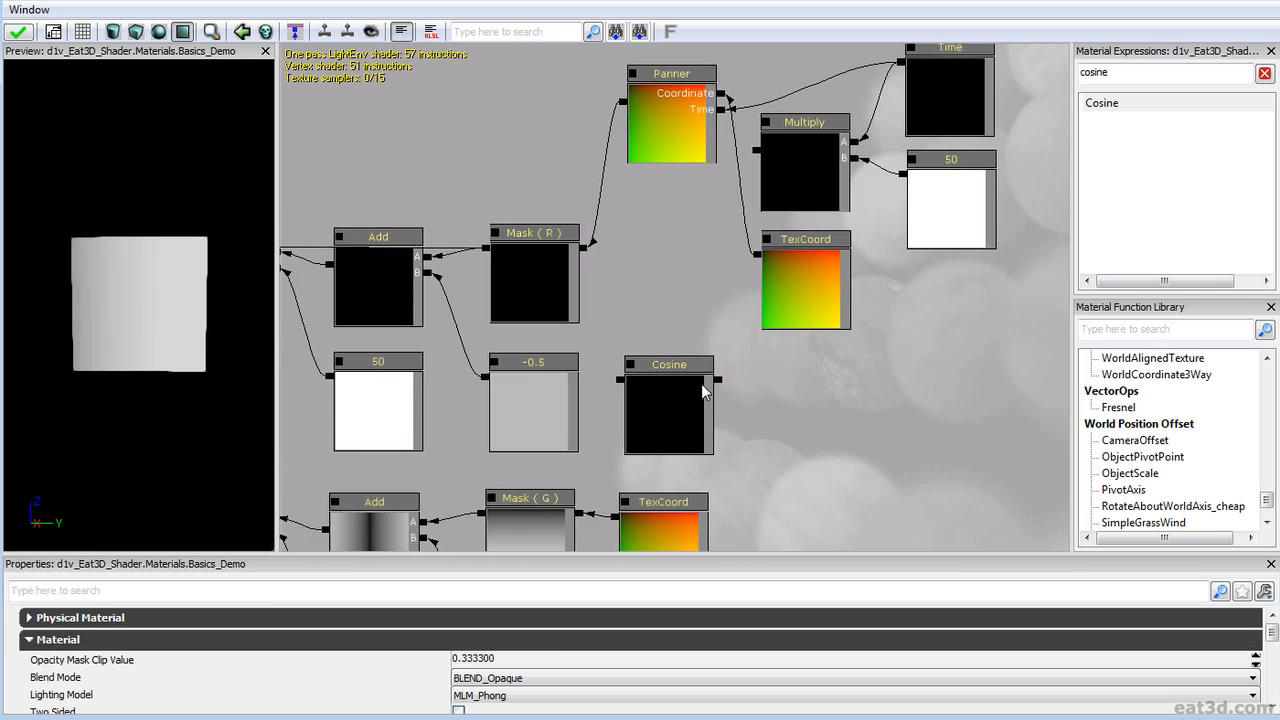
pyautogui.moveTo(754, 382); pyautogui.dragTo(768, 384)
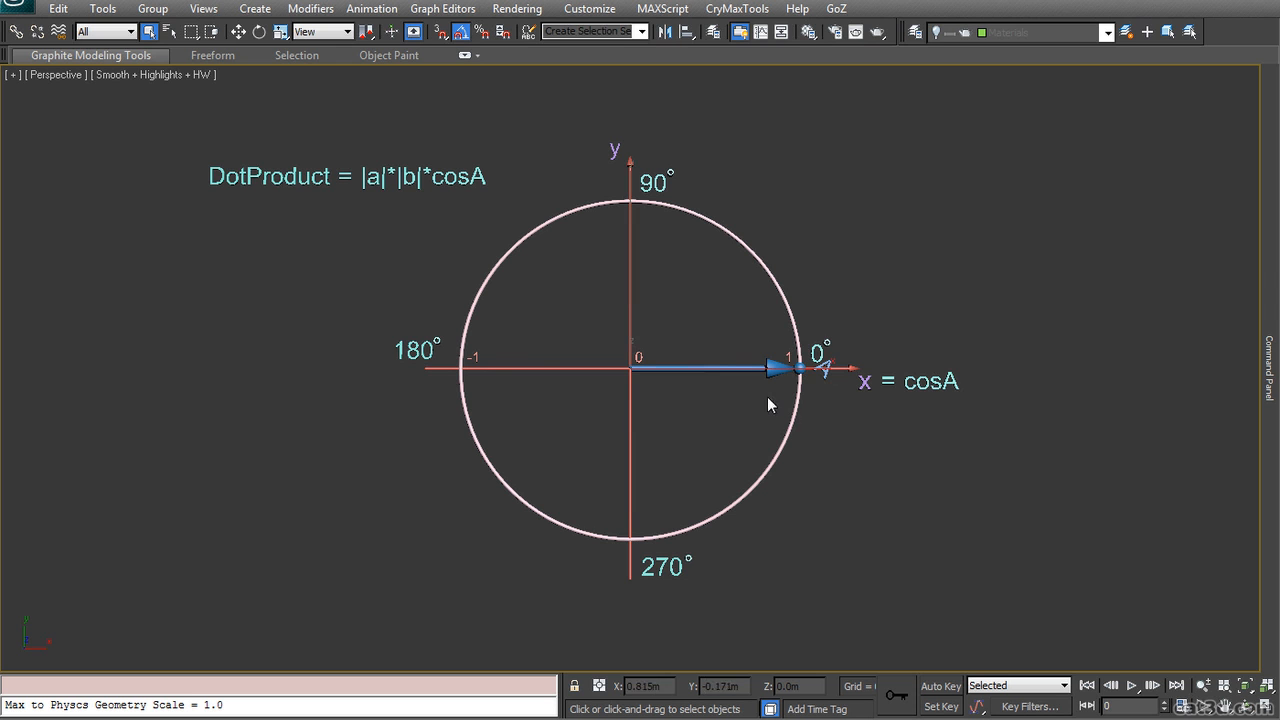
# - In 3ds Max, rotate arrow A repeatedly around the unit circle to demonstrate cosine, and undo the last rotation
pyautogui.press('e')
pyautogui.moveTo(737, 473); pyautogui.dragTo(1278, 340)
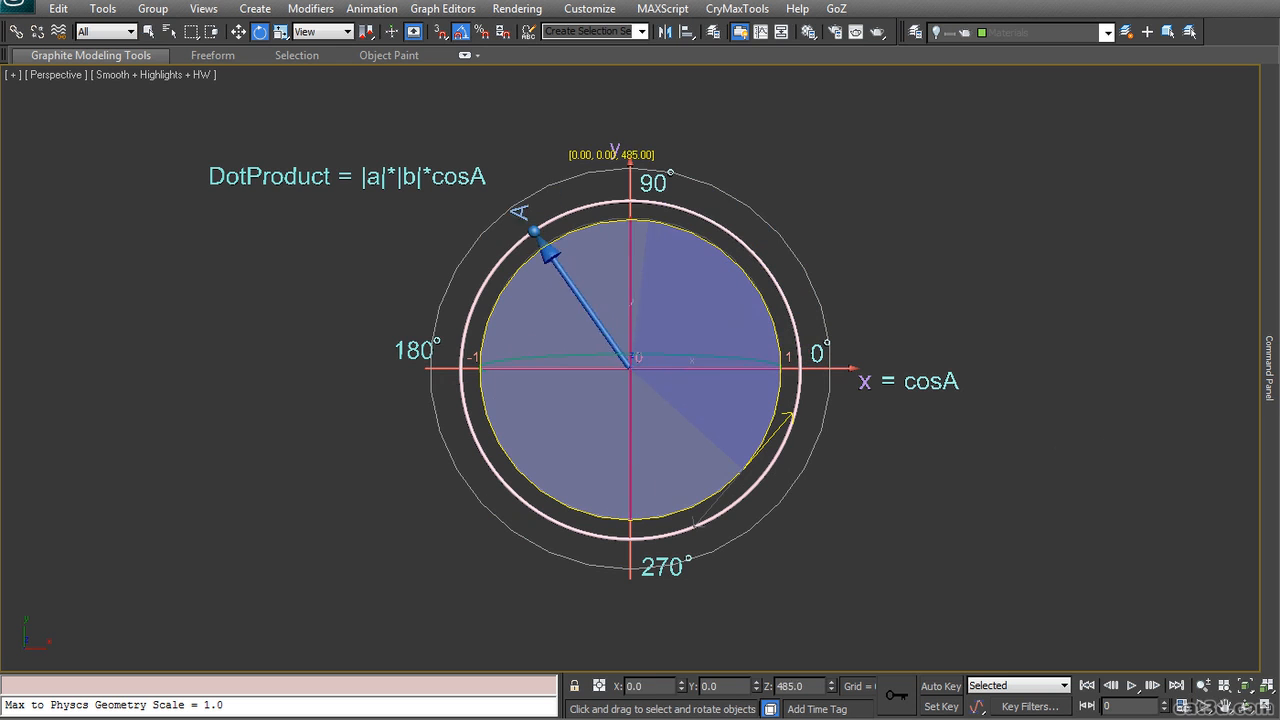
pyautogui.moveTo(1279, 240); pyautogui.dragTo(240, 355)
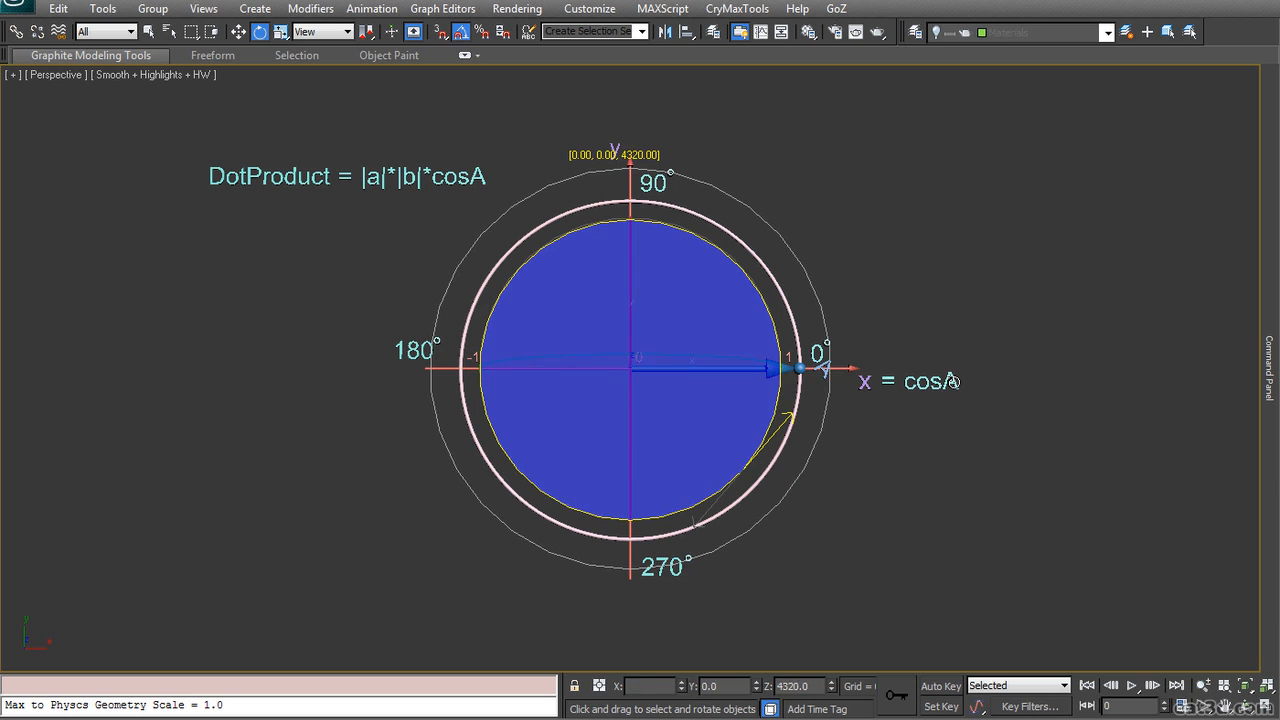
pyautogui.moveTo(1279, 120); pyautogui.dragTo(1279, 5)
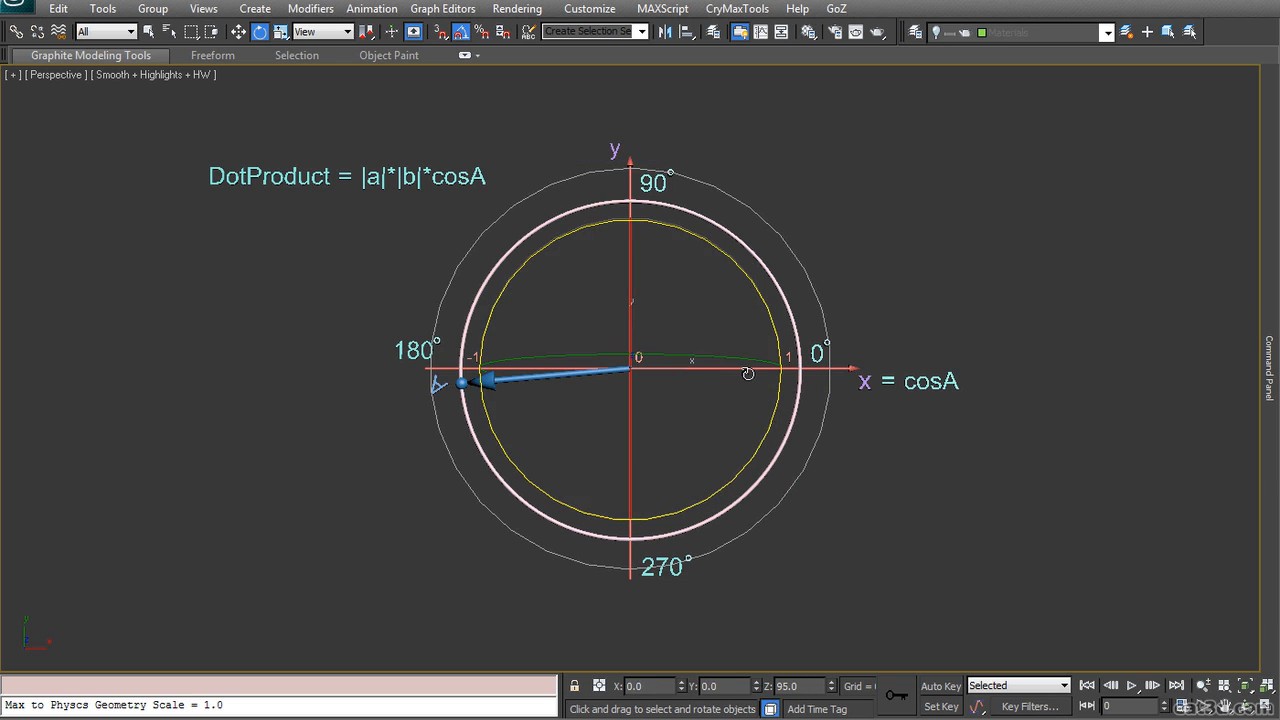
pyautogui.hotkey('ctrl', 'z')
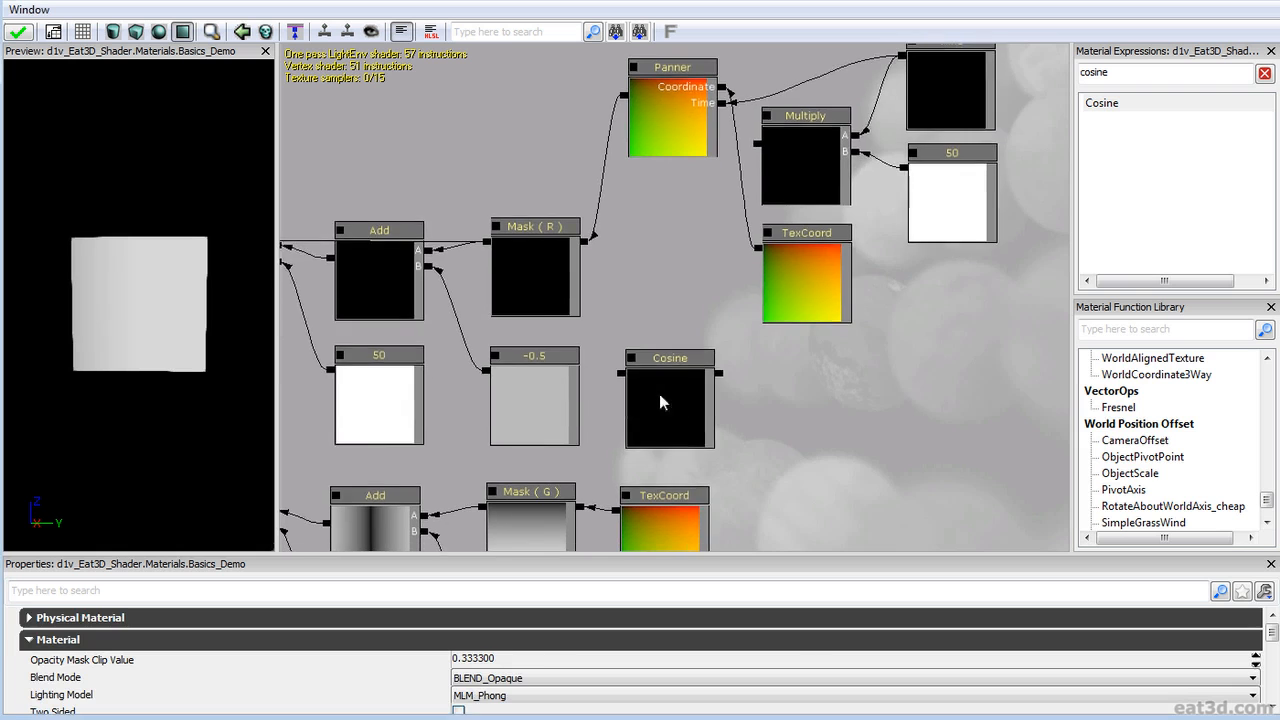
# - Move the Time node, its Multiply and the 50 constant down together, level with the Cosine node
pyautogui.click(659, 394)
pyautogui.moveTo(884, 203); pyautogui.dragTo(828, 220)
pyautogui.keyDown('ctrl'); pyautogui.keyDown('alt'); pyautogui.moveTo(713, 214); pyautogui.dragTo(887, 106); pyautogui.keyUp('alt'); pyautogui.keyUp('ctrl')
pyautogui.keyDown('ctrl'); pyautogui.moveTo(887, 106); pyautogui.dragTo(892, 336); pyautogui.keyUp('ctrl')
# - Set the Time multiplier's constant to 0.25 and connect that Multiply's output to the Cosine's input
pyautogui.click(884, 450)
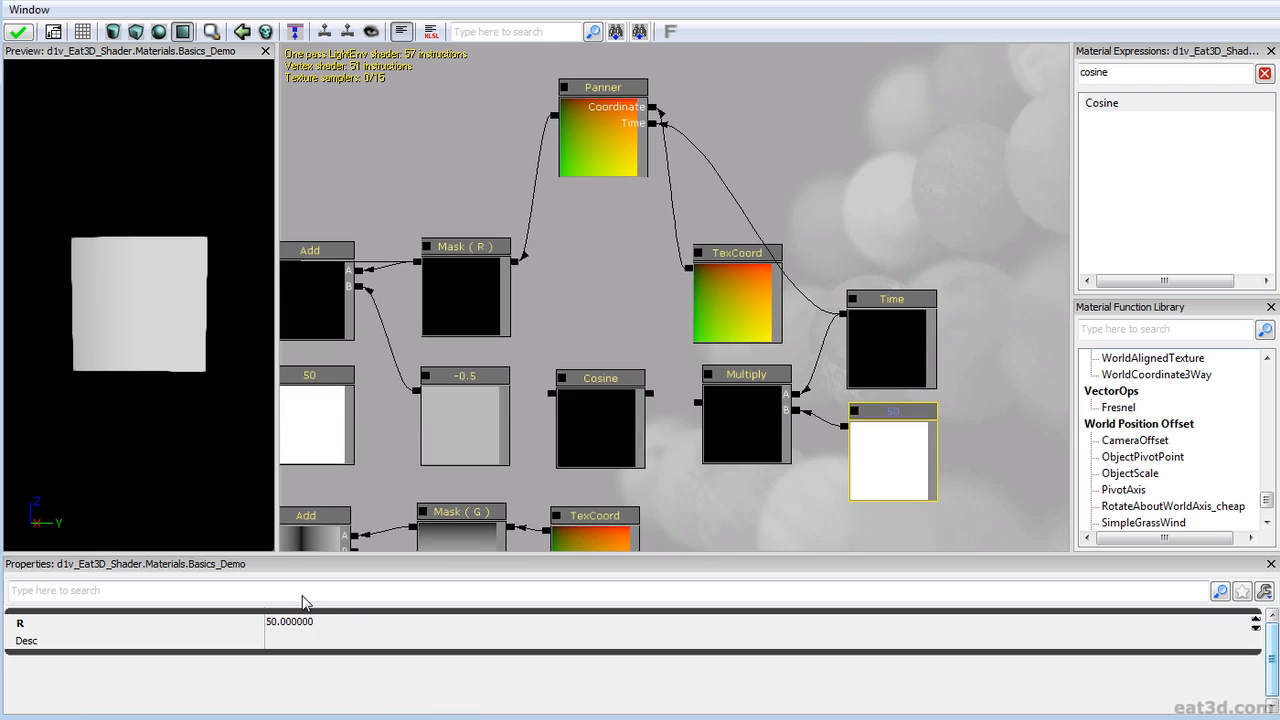
pyautogui.click(329, 621)
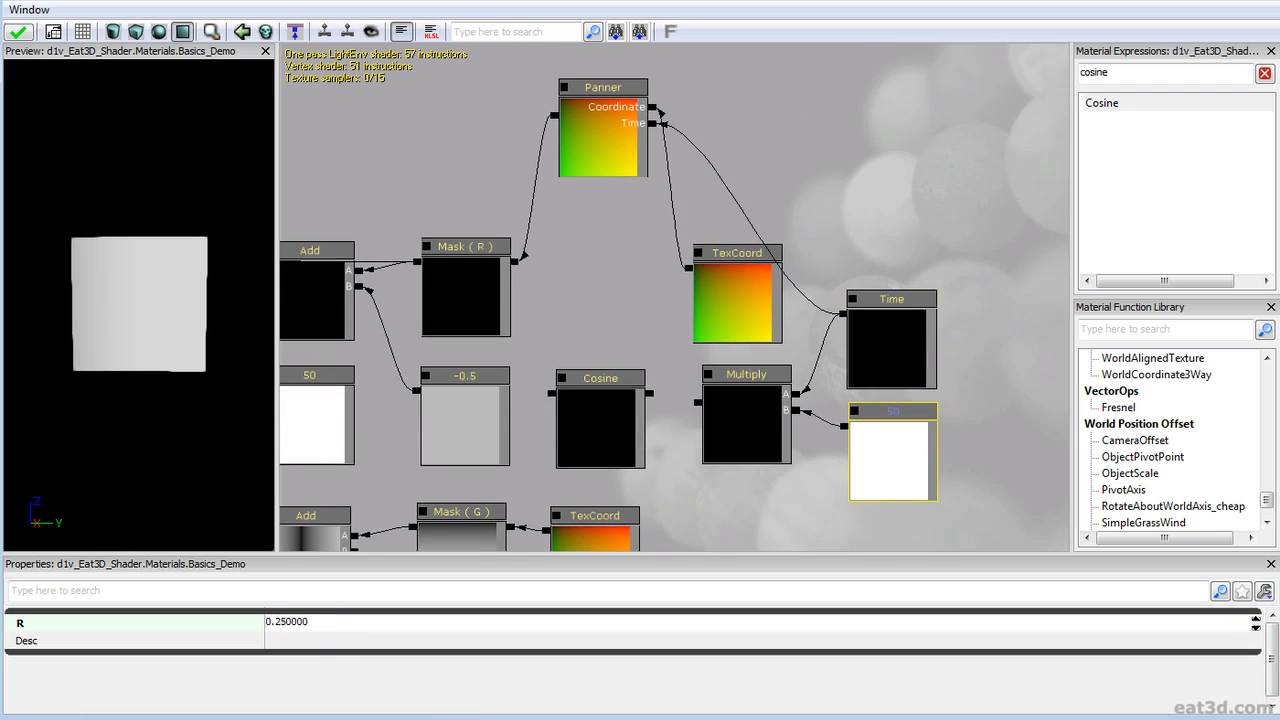
pyautogui.press('Return')
pyautogui.moveTo(698, 401); pyautogui.dragTo(647, 405)
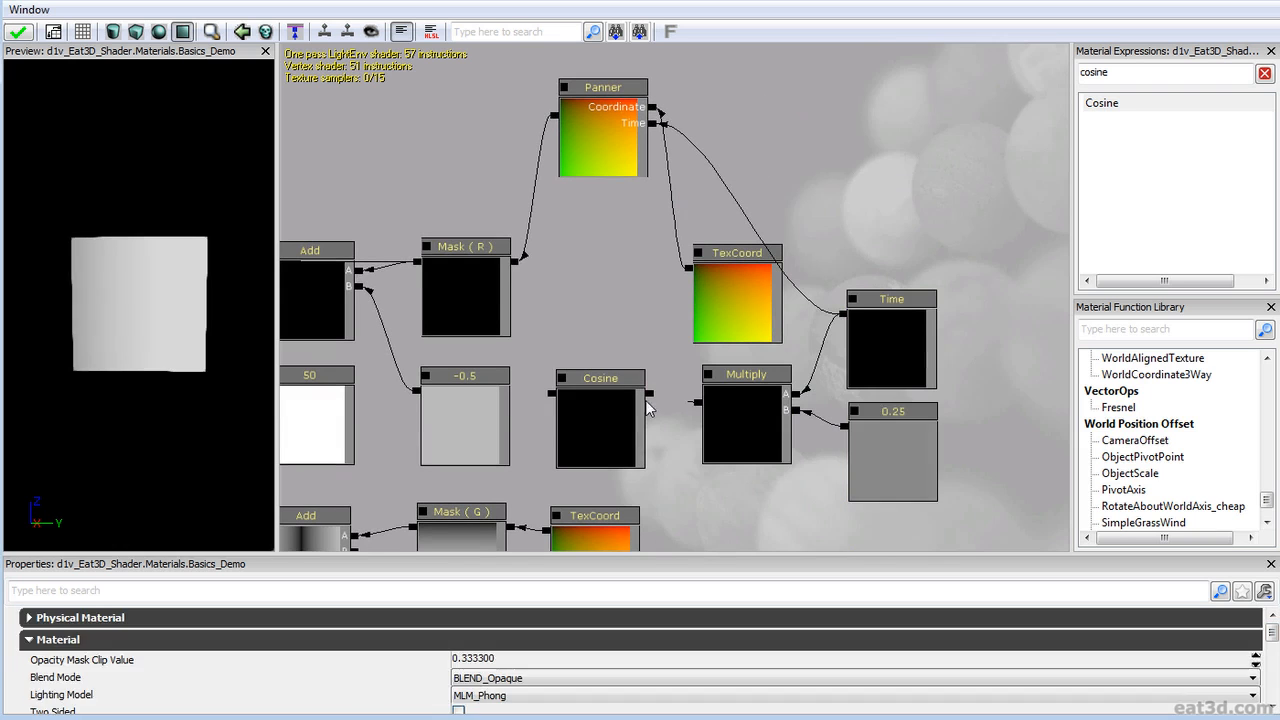
# - Connect the Cosine to the upper Add's B input in place of the -0.5 constant, and connect that Add to Emissive
pyautogui.moveTo(503, 402); pyautogui.dragTo(621, 400)
pyautogui.click(621, 400)
pyautogui.moveTo(715, 399); pyautogui.dragTo(629, 275)
pyautogui.moveTo(477, 281); pyautogui.dragTo(374, 324)
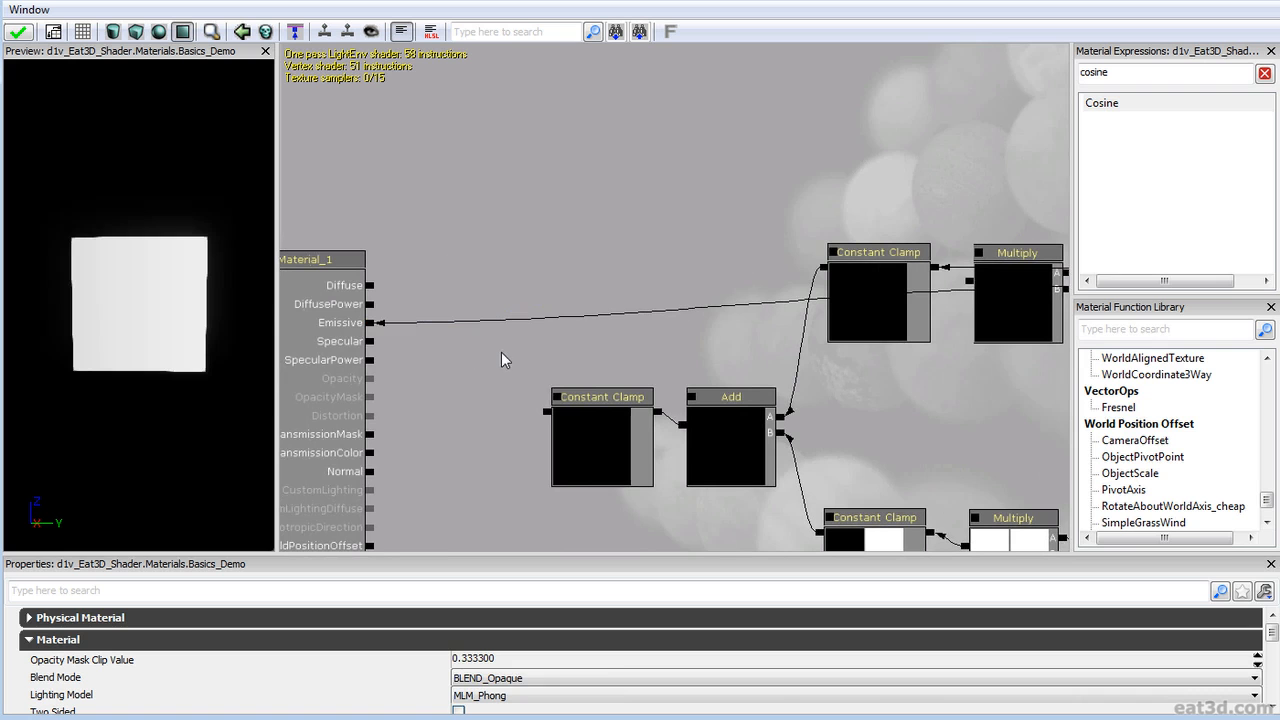
pyautogui.moveTo(1046, 351); pyautogui.dragTo(355, 372)
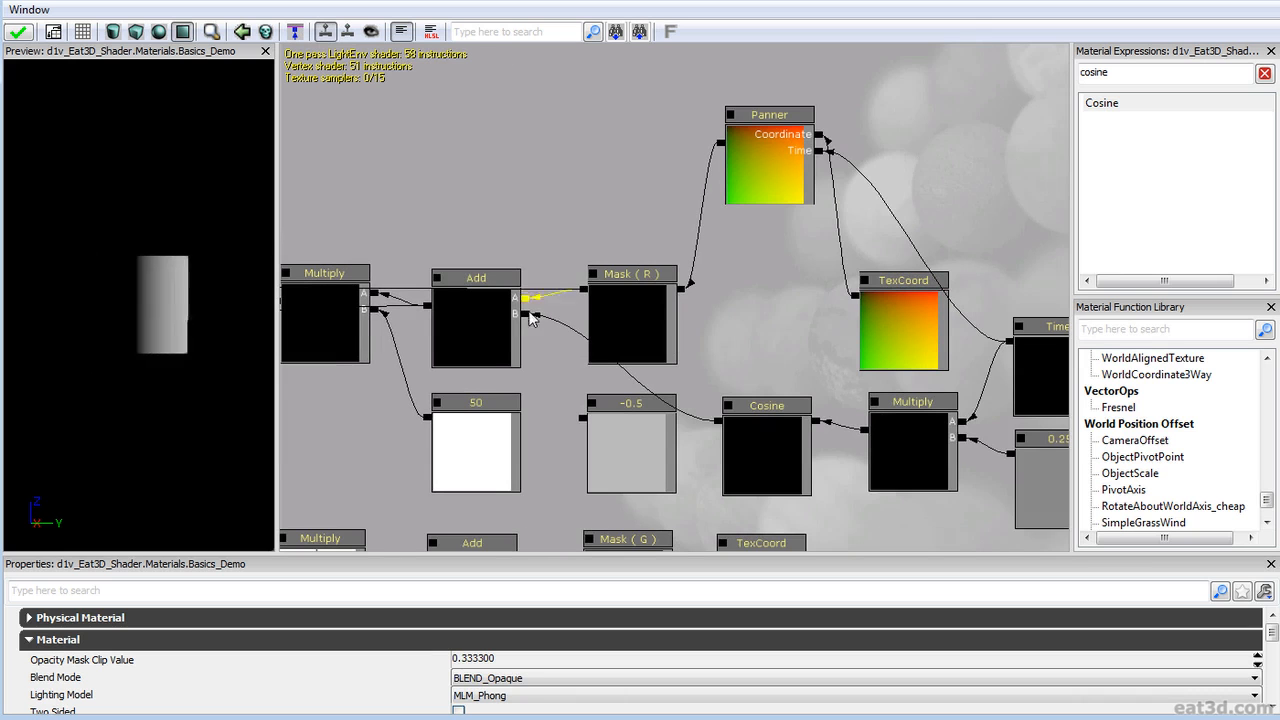
# - Set the 50 constant feeding the upper chain's Multiply to 1
pyautogui.scroll(-1, 305, 338)
pyautogui.scroll(1, 615, 268)
pyautogui.click(615, 268)
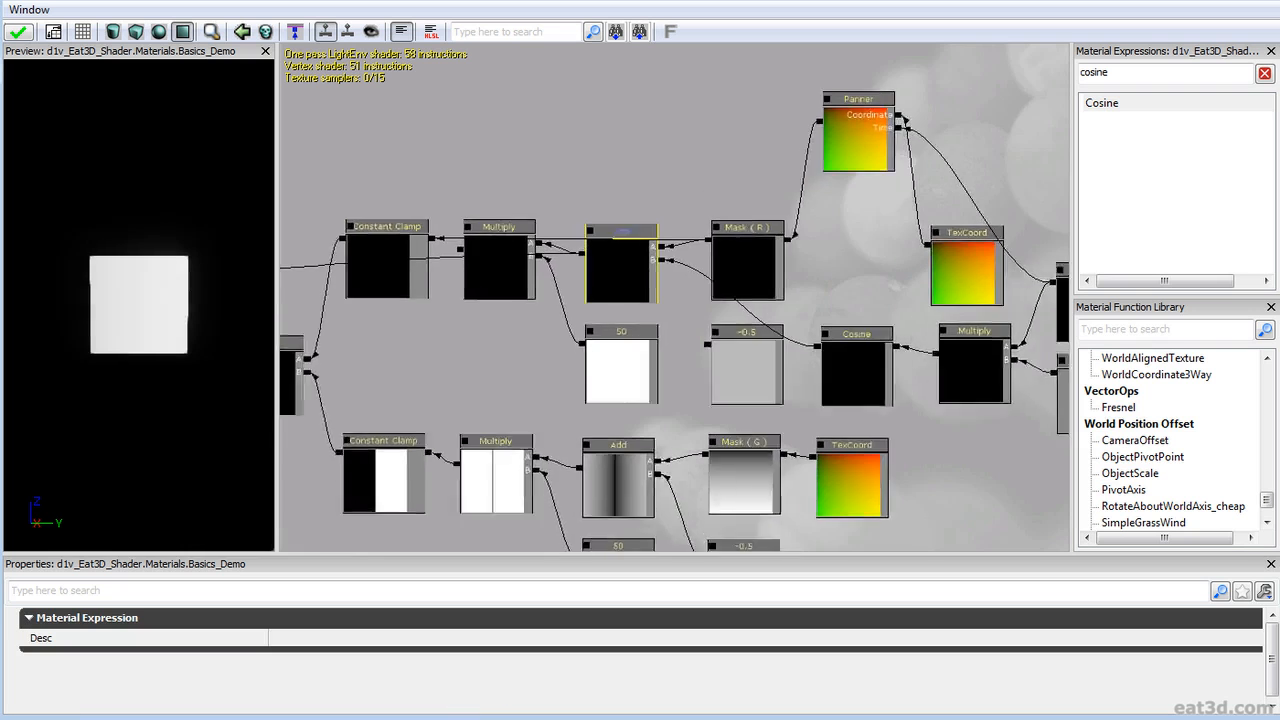
pyautogui.moveTo(615, 268); pyautogui.dragTo(694, 255)
pyautogui.click(550, 273)
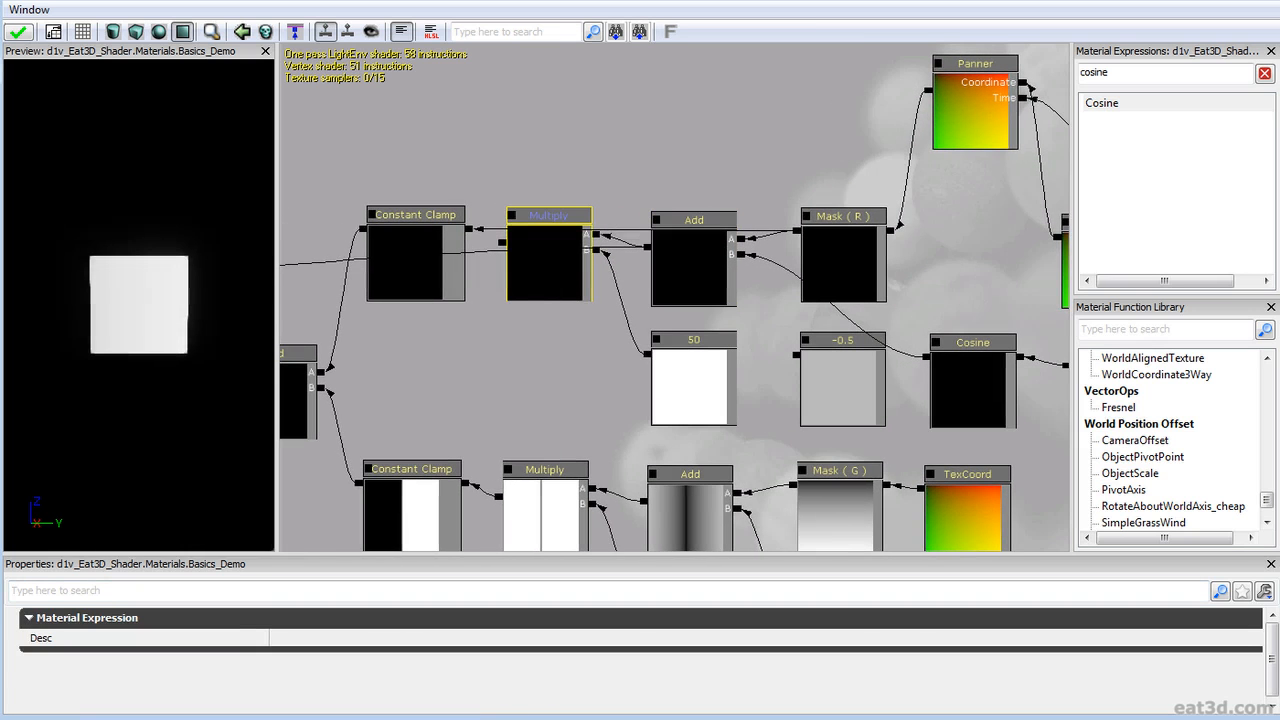
pyautogui.click(690, 380)
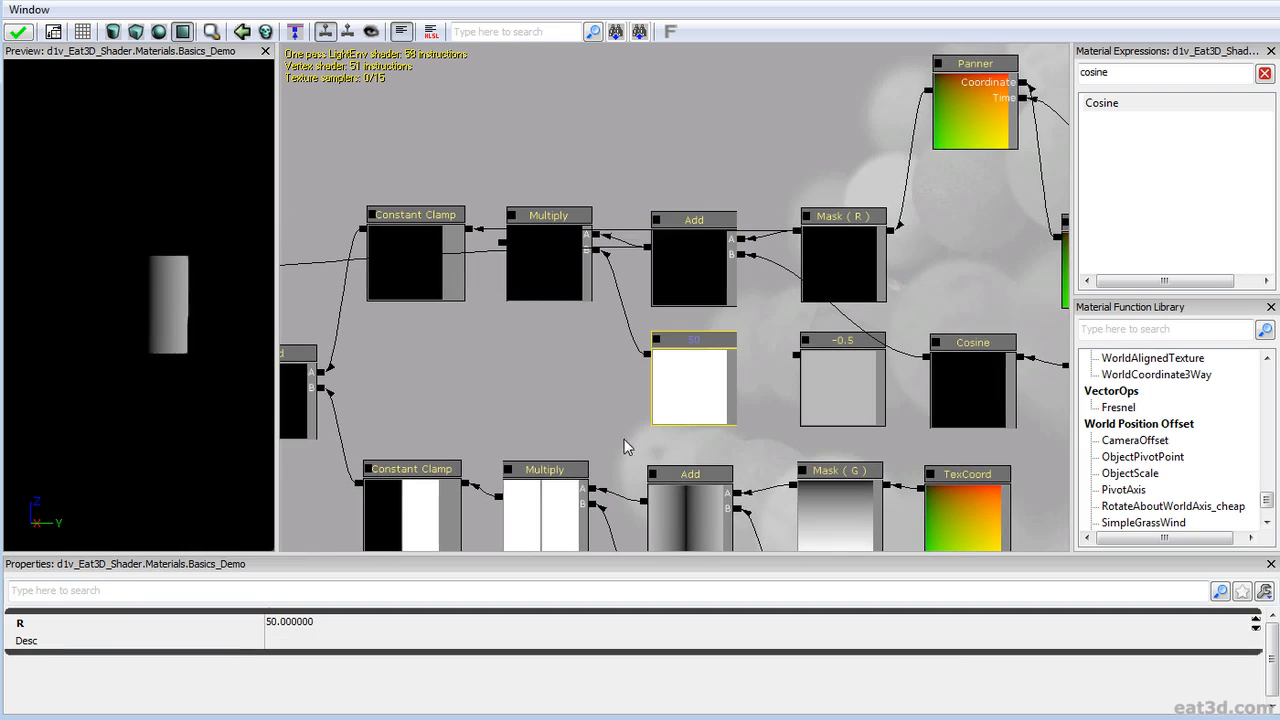
pyautogui.click(296, 622)
pyautogui.write('1')
pyautogui.press('Return')
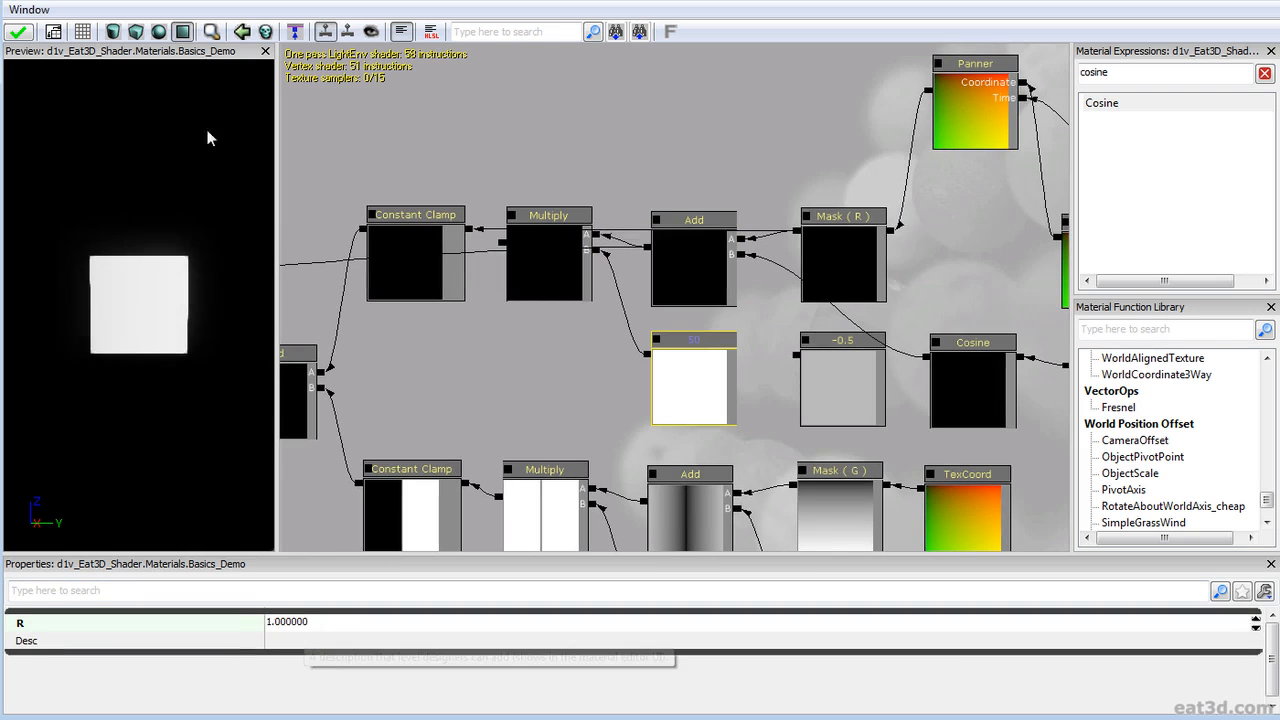
# - Connect the upper chain's Multiply to its Constant Clamp and the clamp's output to the material's Emissive input
pyautogui.click(490, 243)
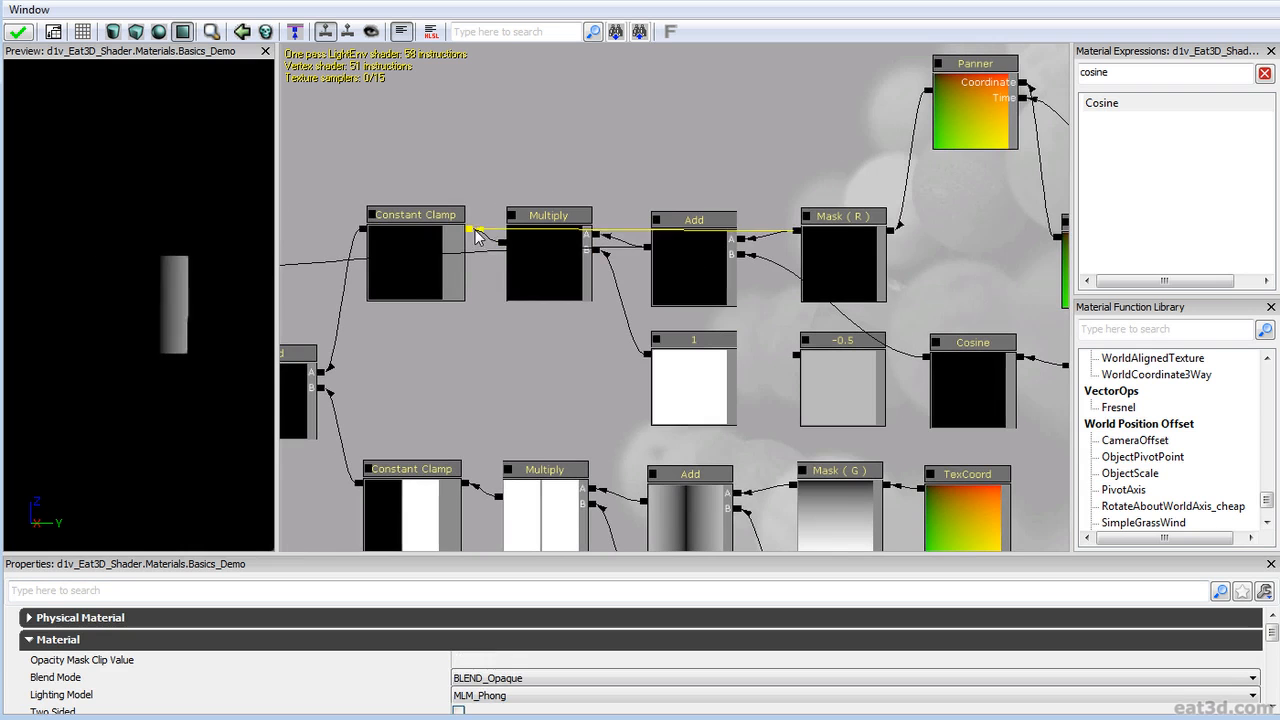
pyautogui.moveTo(333, 312); pyautogui.dragTo(661, 300)
pyautogui.moveTo(703, 218)
pyautogui.mouseDown()
pyautogui.moveTo(353, 296)
pyautogui.moveTo(358, 274)
pyautogui.mouseUp()
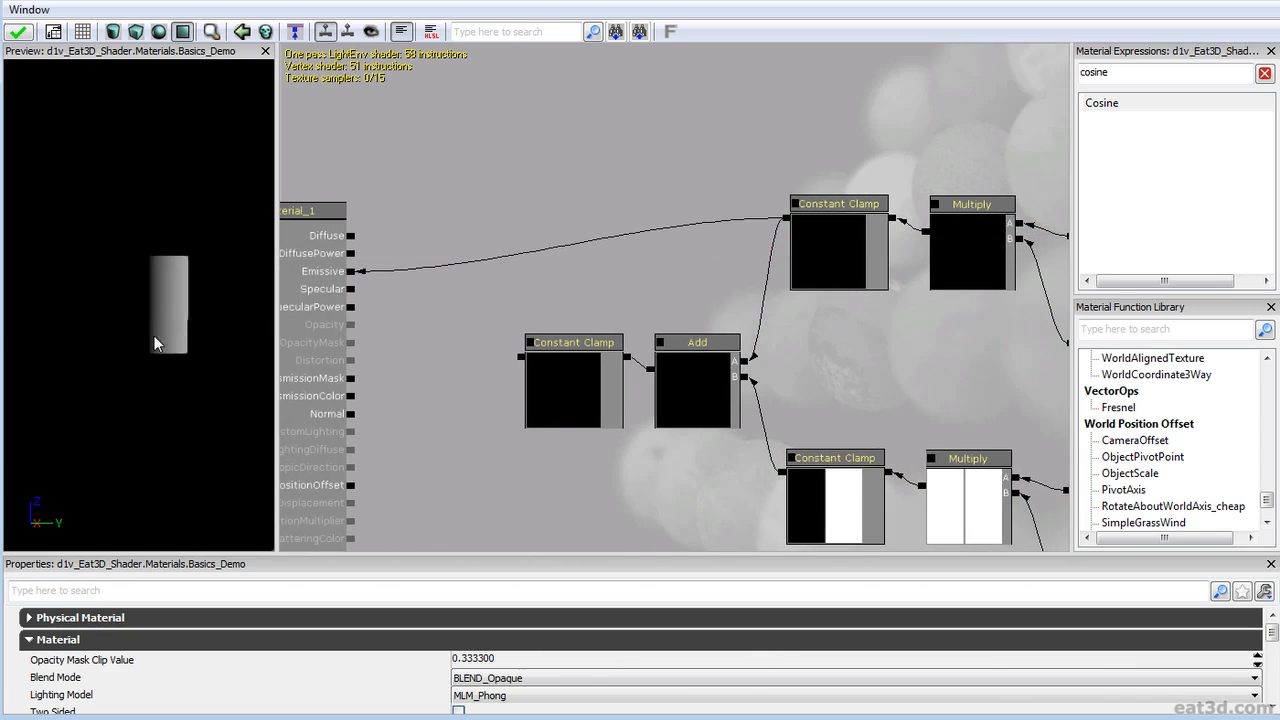
# - Connect the upper TexCoord directly to Mask (R), bypassing the Panner
pyautogui.moveTo(674, 325); pyautogui.dragTo(264, 343)
pyautogui.moveTo(778, 344); pyautogui.dragTo(734, 360)
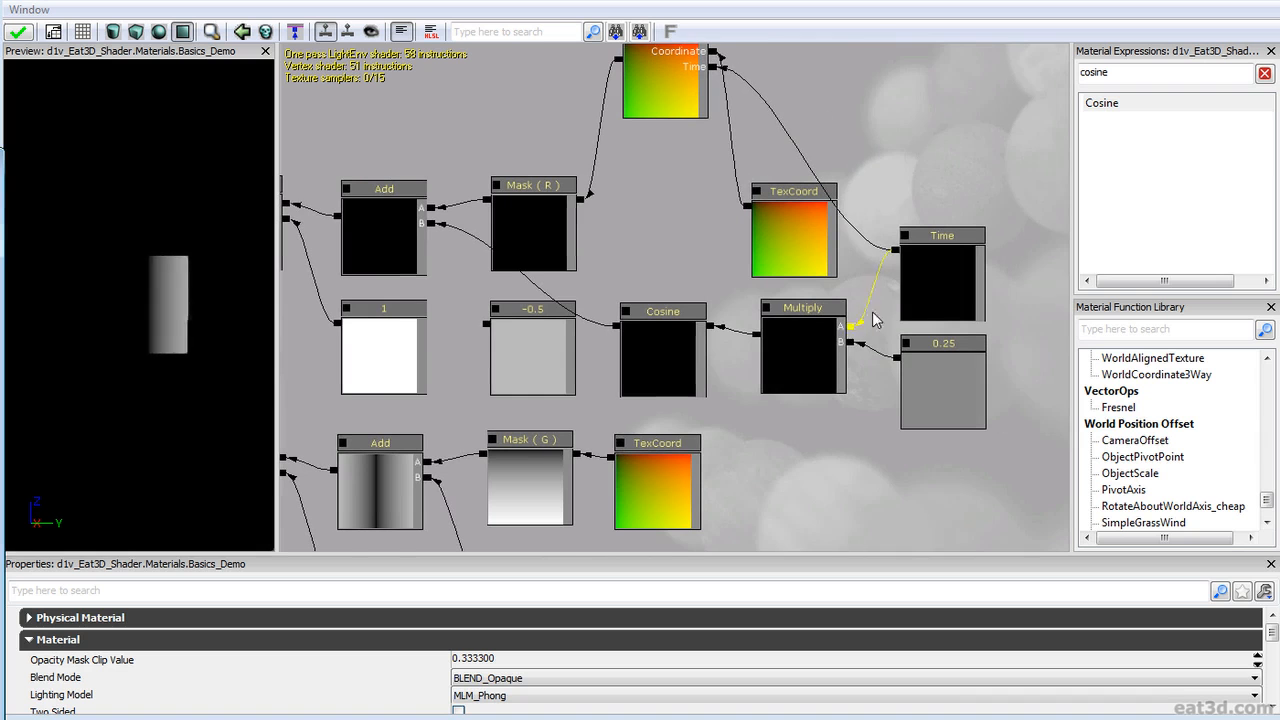
pyautogui.moveTo(863, 305); pyautogui.dragTo(906, 378)
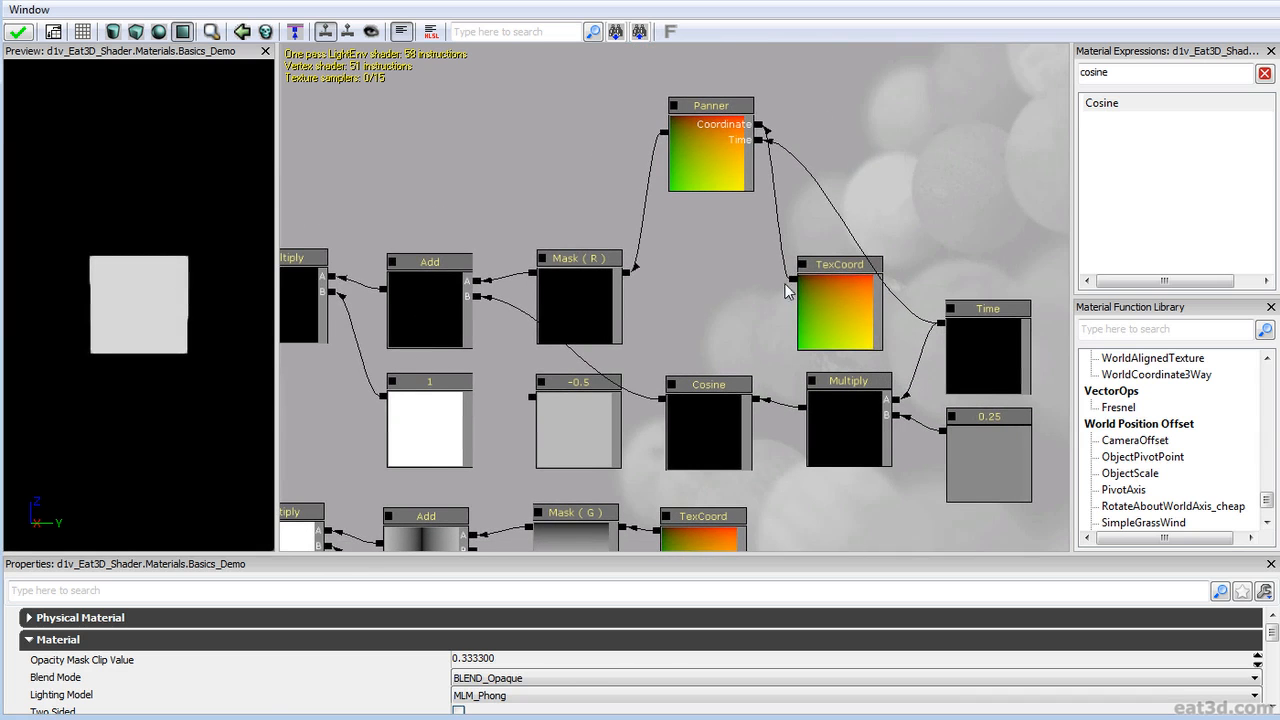
pyautogui.moveTo(797, 282); pyautogui.dragTo(623, 280)
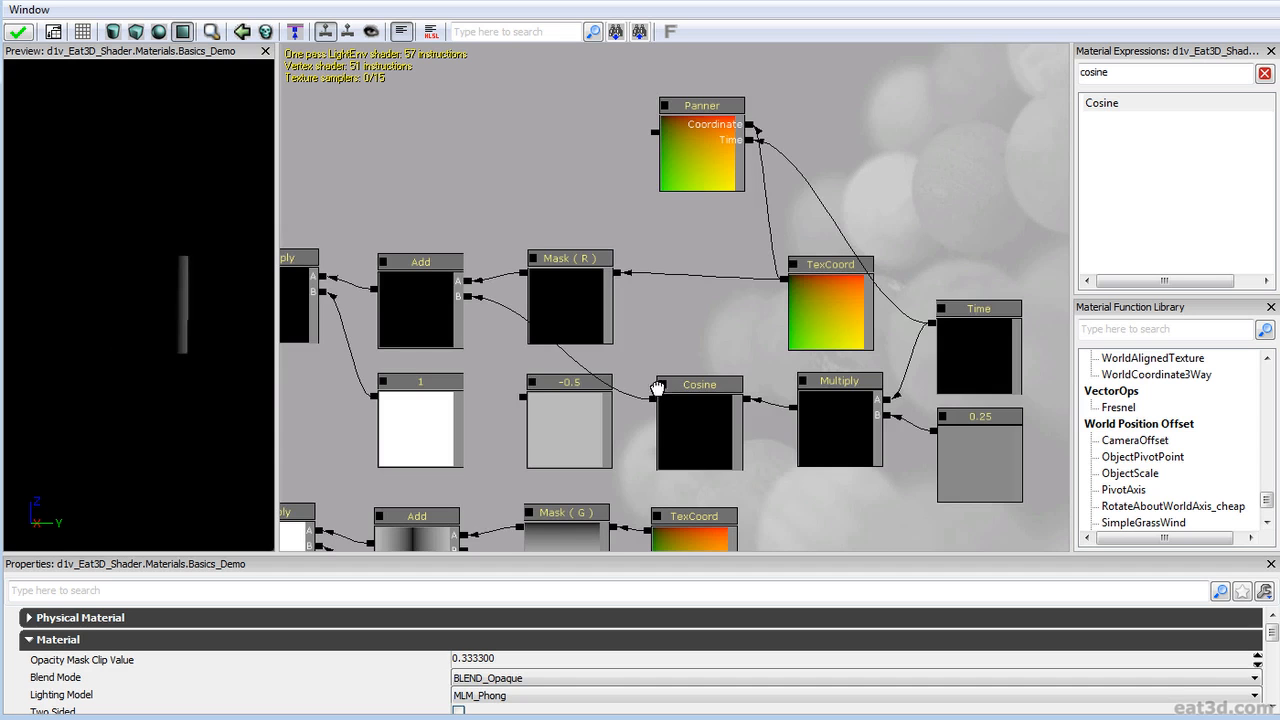
pyautogui.moveTo(657, 388); pyautogui.dragTo(730, 377)
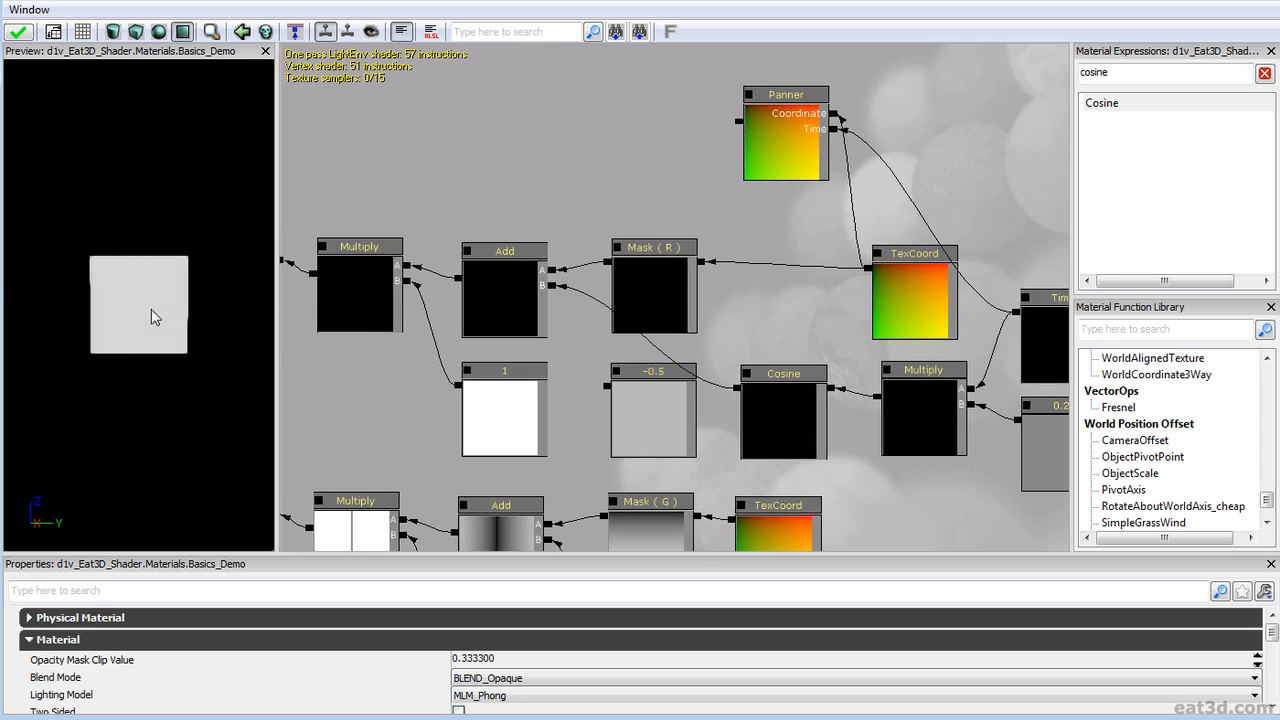
pyautogui.moveTo(743, 348); pyautogui.dragTo(868, 321)
pyautogui.click(628, 400)
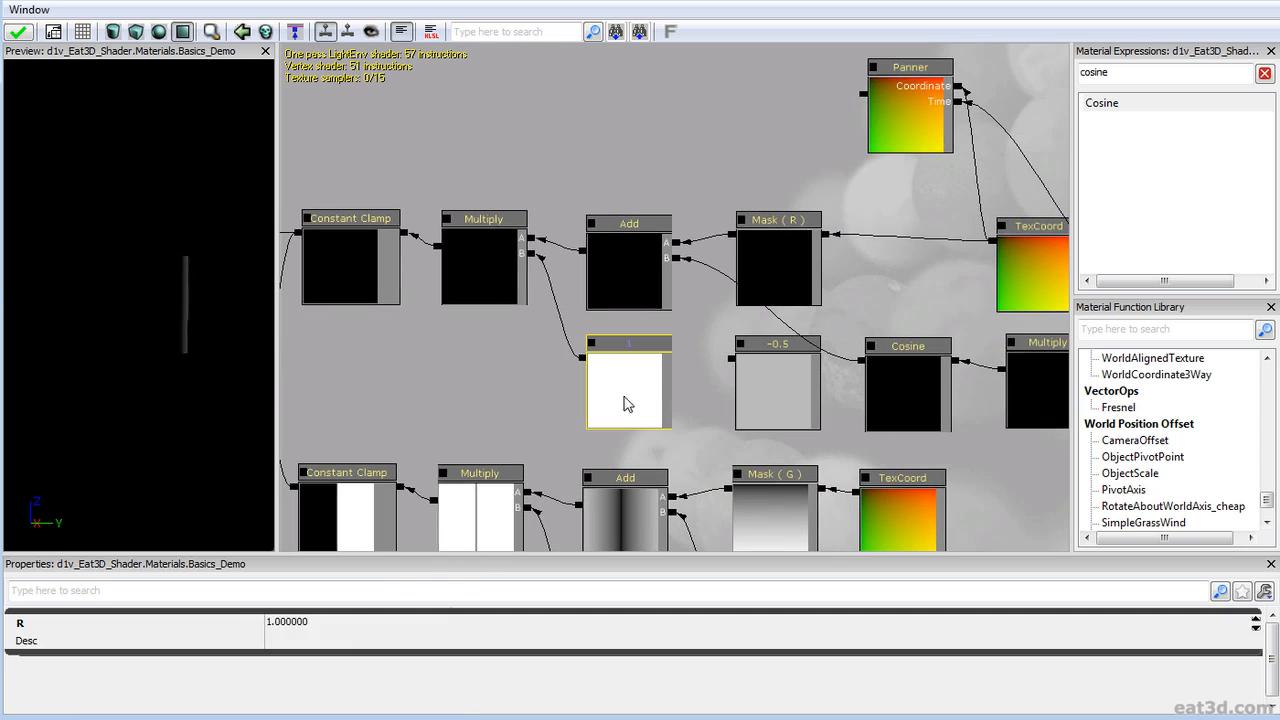
pyautogui.click(346, 626)
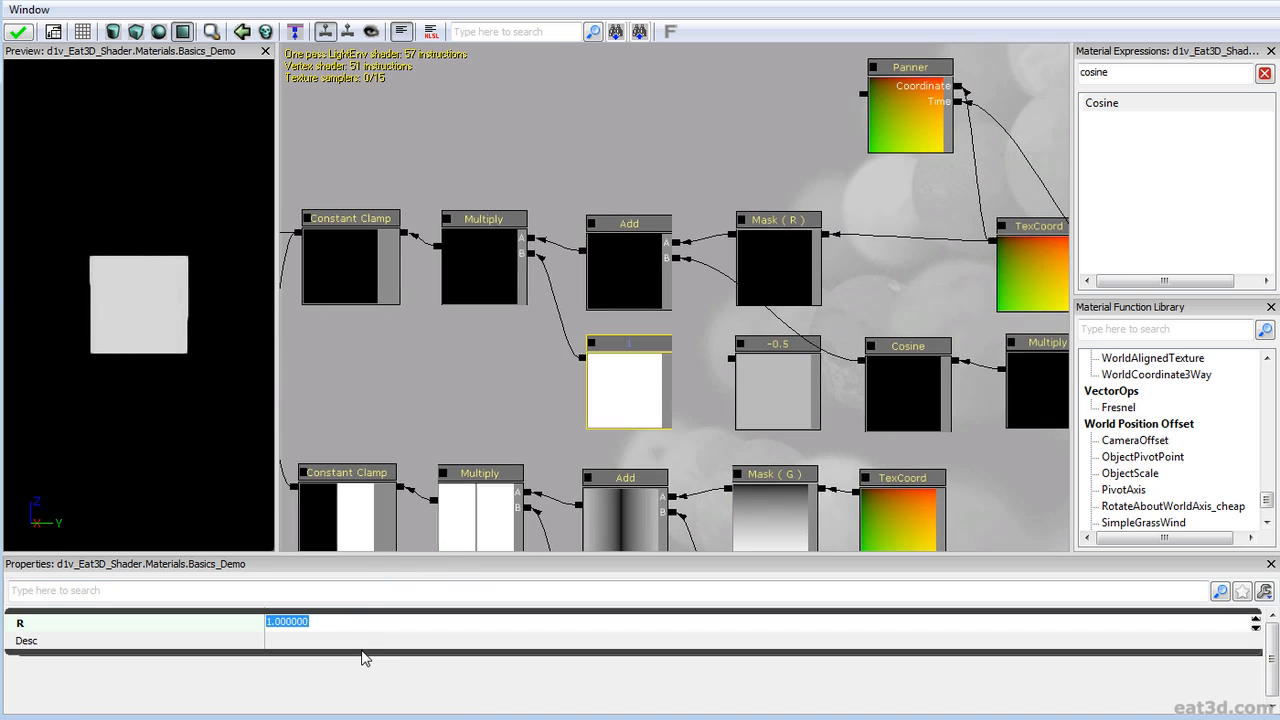
# - Select the whole lower Mask (G) chain and move it further down to make room below the upper chain
pyautogui.scroll(-4, 509, 221)
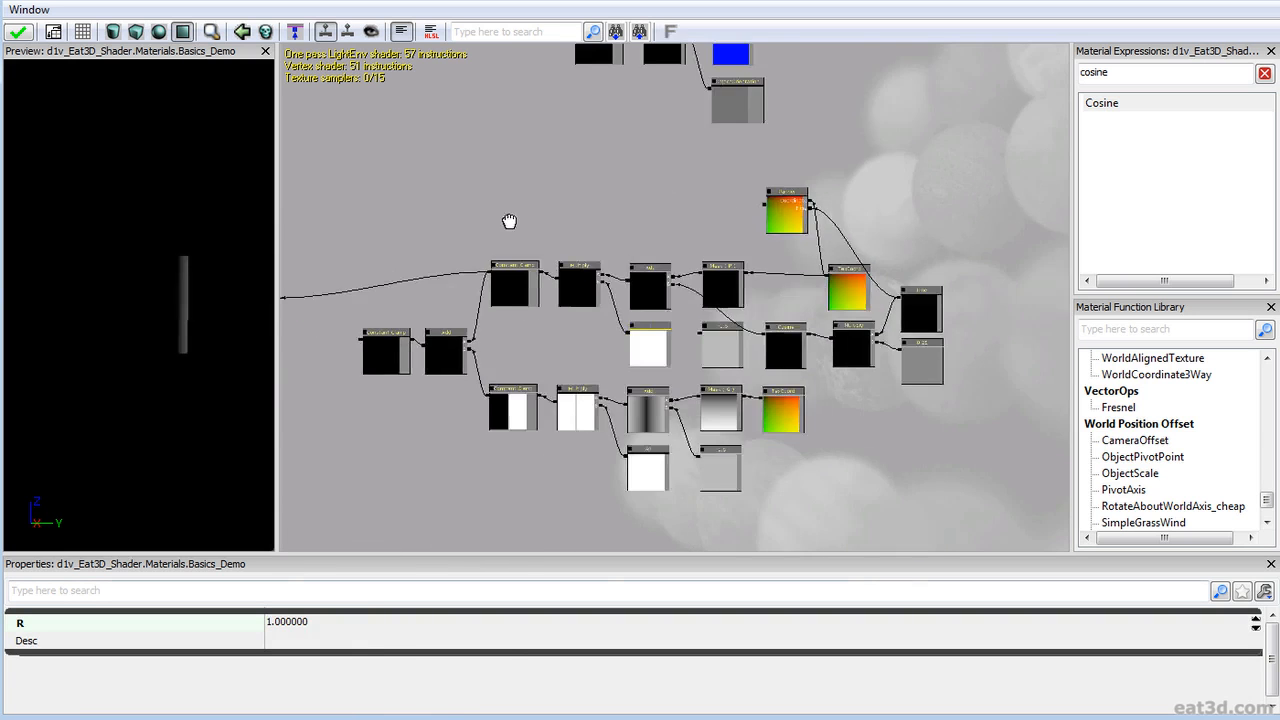
pyautogui.moveTo(509, 221); pyautogui.dragTo(549, 137)
pyautogui.keyDown('ctrl'); pyautogui.keyDown('alt'); pyautogui.moveTo(474, 464); pyautogui.dragTo(851, 316); pyautogui.keyUp('alt'); pyautogui.keyUp('ctrl')
pyautogui.keyDown('ctrl'); pyautogui.moveTo(836, 330); pyautogui.dragTo(835, 418); pyautogui.keyUp('ctrl')
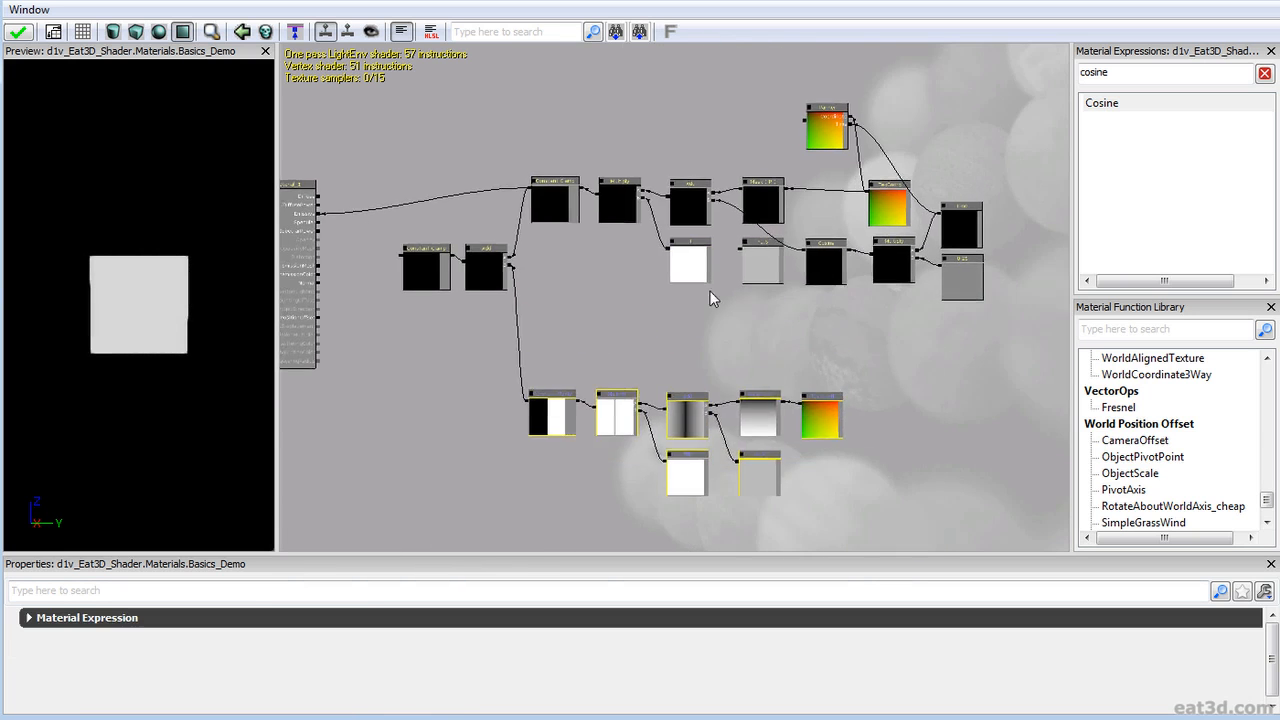
# - Move the disconnected -0.5 constant away from the Cosine to free the space beside it
pyautogui.scroll(4, 709, 297)
pyautogui.click(757, 351)
pyautogui.moveTo(757, 351); pyautogui.dragTo(456, 457)
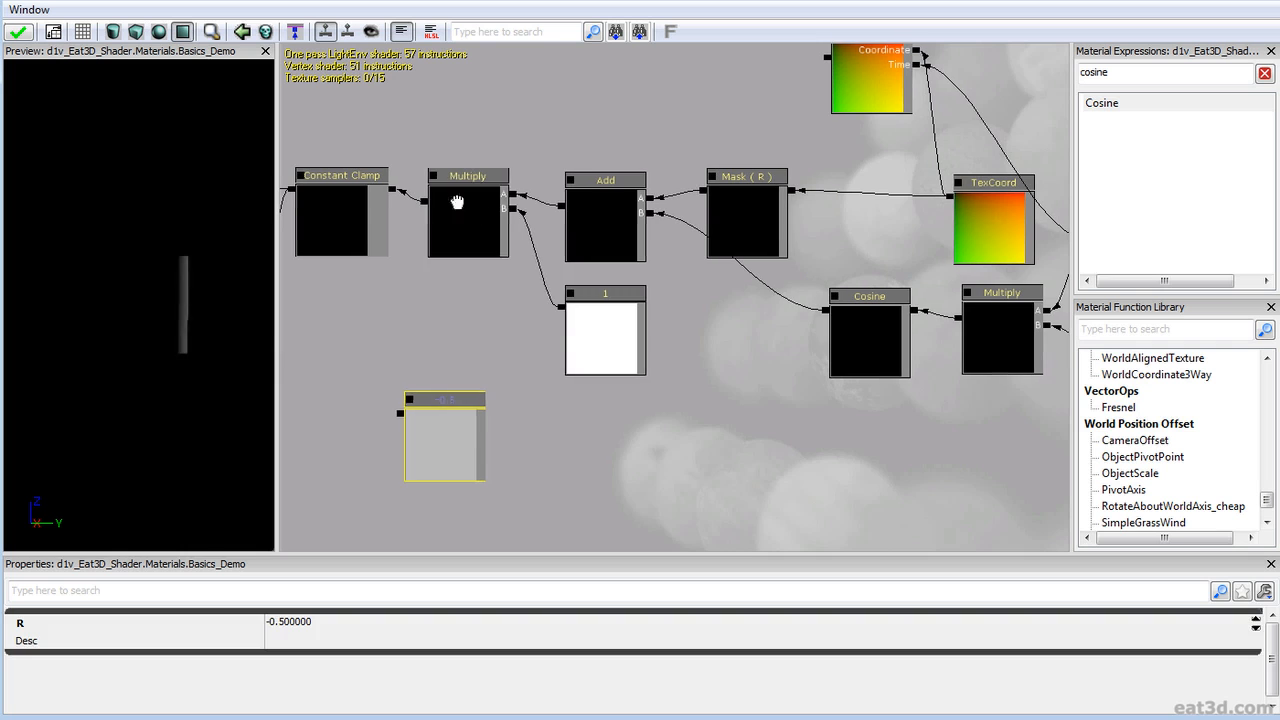
# - Duplicate the upper chain's Multiply and its 1 constant, place the copies beside the Cosine, and connect the Cosine to the copied Multiply's A input
pyautogui.click(457, 202)
pyautogui.keyDown('ctrl'); pyautogui.click(586, 320); pyautogui.keyUp('ctrl')
pyautogui.hotkey('ctrl', 'w')
pyautogui.keyDown('ctrl'); pyautogui.moveTo(610, 303); pyautogui.dragTo(865, 405); pyautogui.keyUp('ctrl')
pyautogui.moveTo(787, 325); pyautogui.dragTo(825, 312)
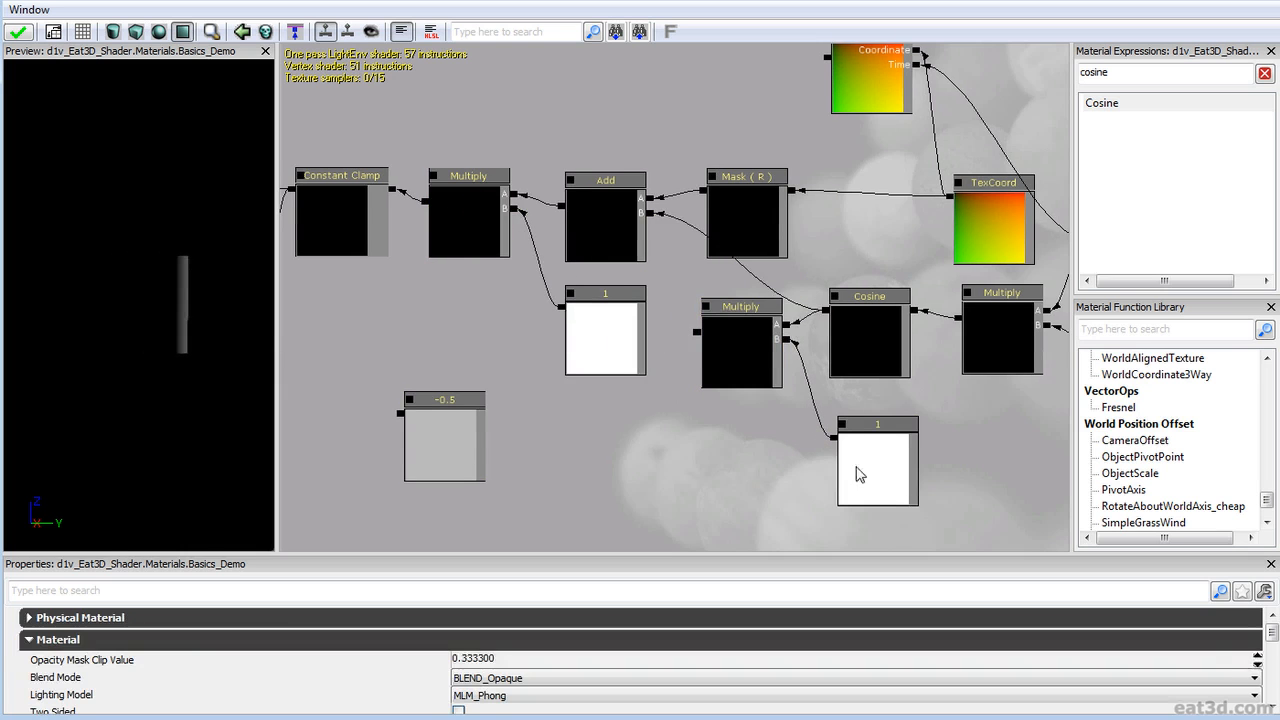
# - Set the duplicated constant to 0.5 and connect its Multiply's output to the upper Add's B input
pyautogui.click(857, 474)
pyautogui.click(362, 622)
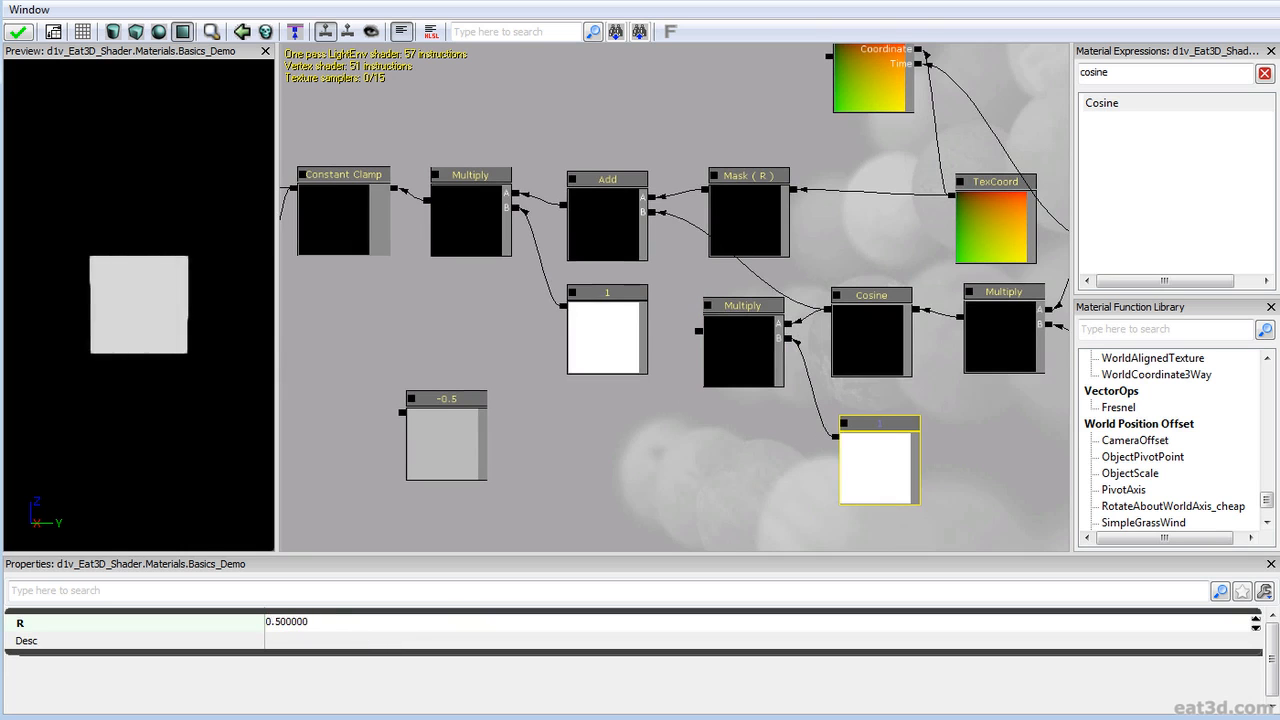
pyautogui.moveTo(698, 331); pyautogui.dragTo(653, 212)
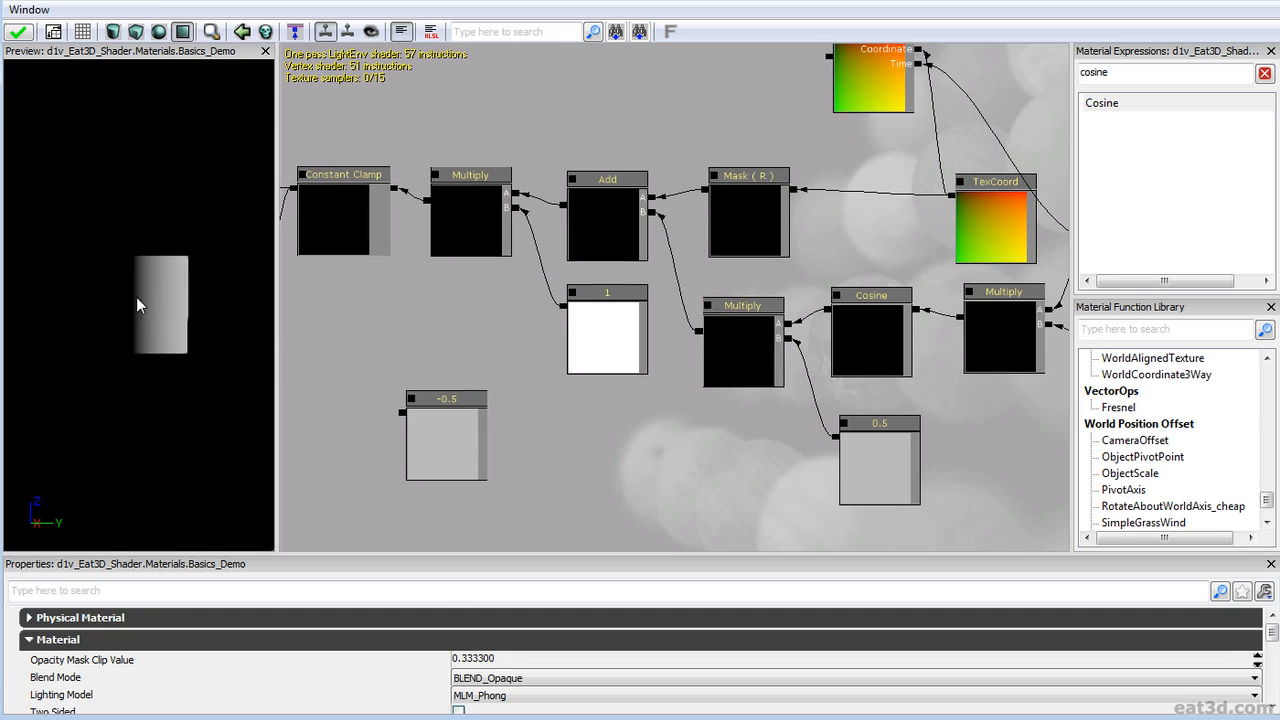
pyautogui.moveTo(691, 329); pyautogui.dragTo(740, 360)
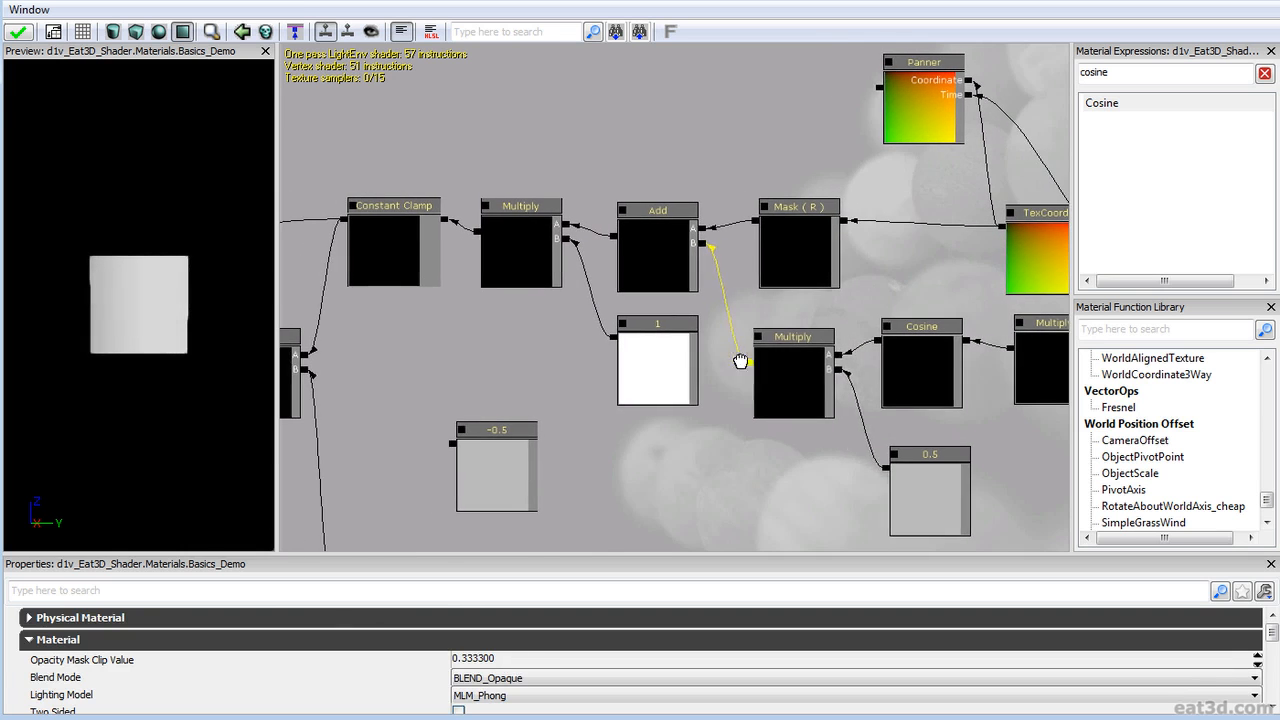
# - Connect the Cosine directly to the upper Add's B input and set the constant feeding the upper Multiply's B input to 0.5
pyautogui.moveTo(877, 341); pyautogui.dragTo(703, 244)
pyautogui.click(648, 362)
pyautogui.click(428, 624)
pyautogui.write('.5')
pyautogui.press('Return')
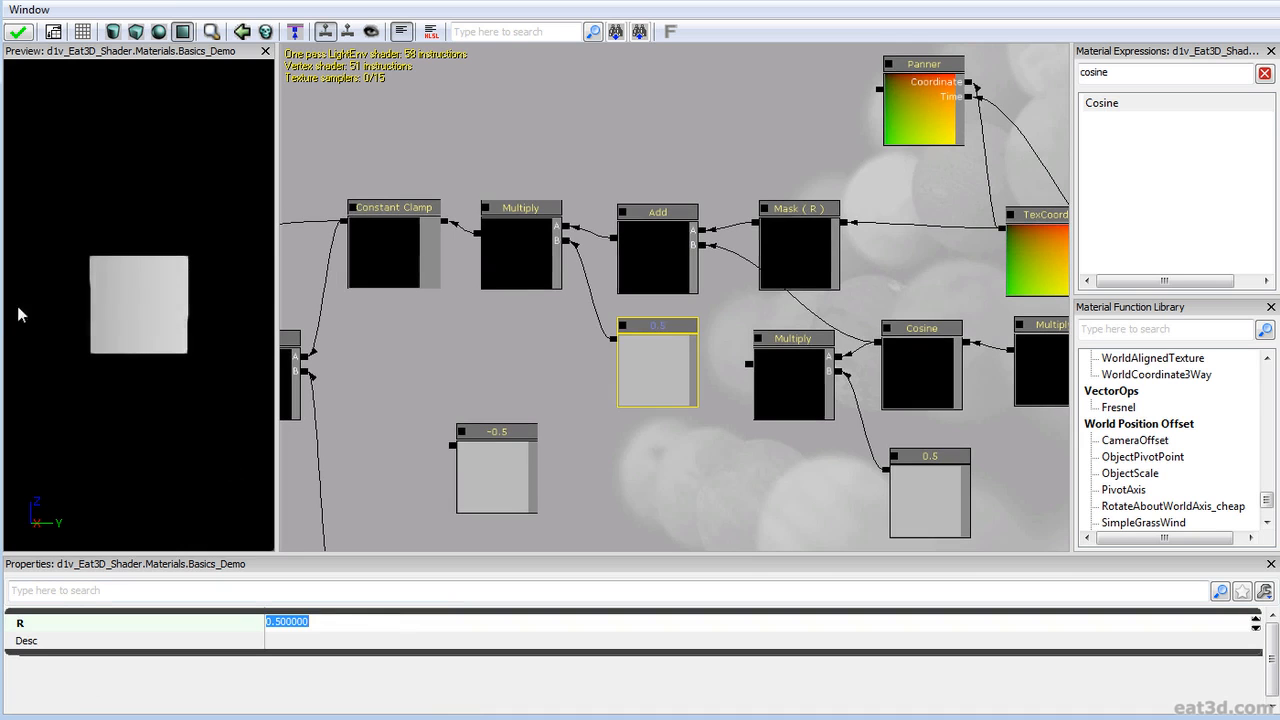
# - Duplicate the Lerp and its two Texture Samples from the earlier example and place the copy above the upper chain
pyautogui.scroll(-3, 540, 366)
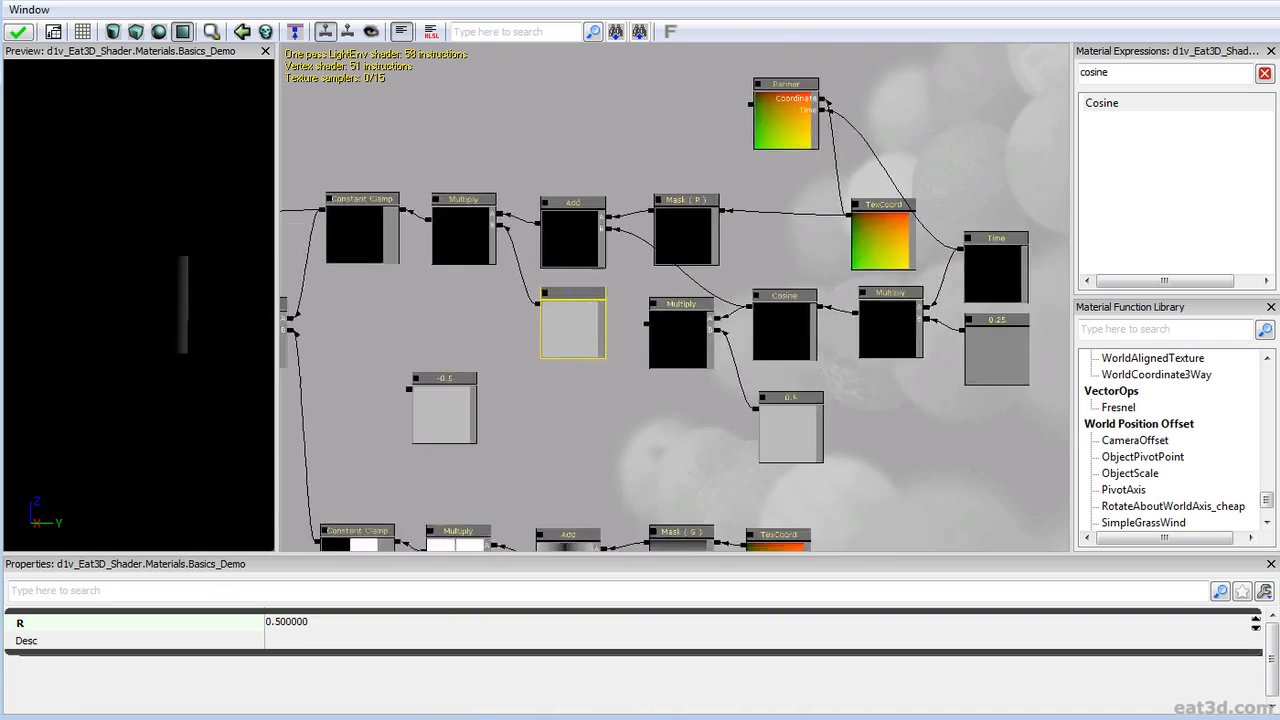
pyautogui.scroll(1, 459, 362)
pyautogui.moveTo(459, 362); pyautogui.dragTo(612, 380)
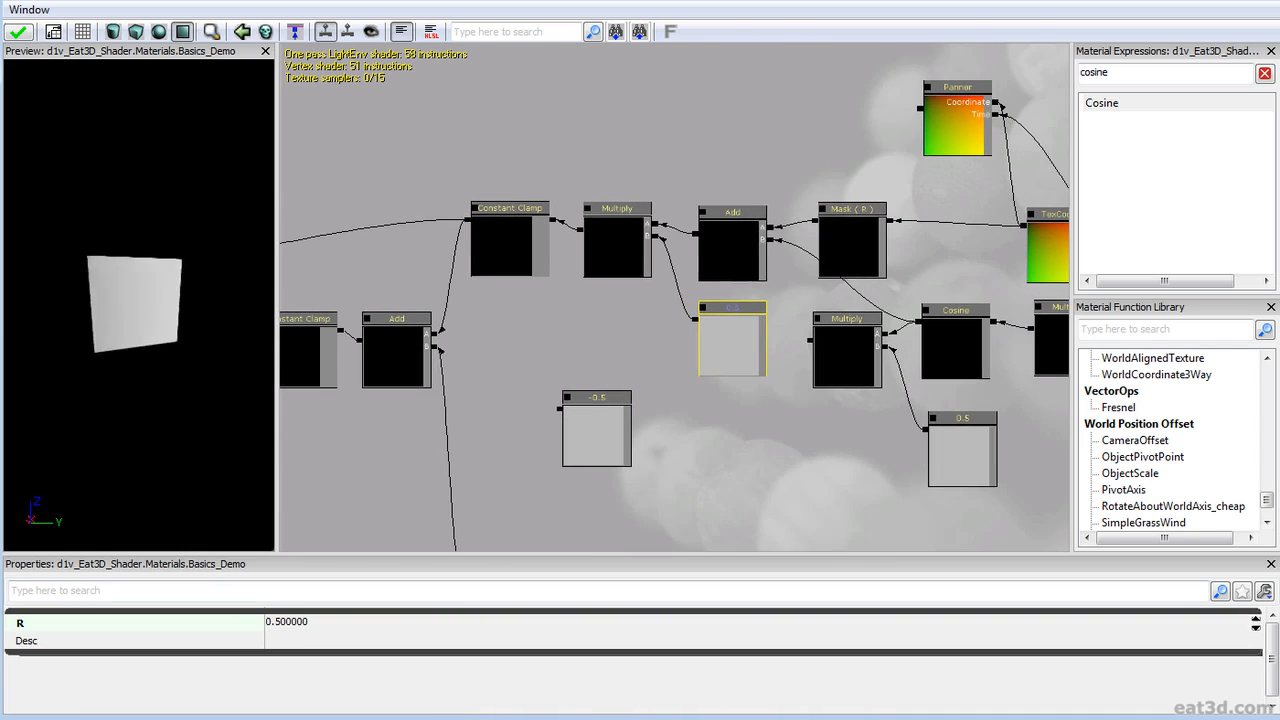
pyautogui.scroll(-5, 578, 394)
pyautogui.moveTo(640, 128); pyautogui.dragTo(534, 386)
pyautogui.scroll(3, 566, 318)
pyautogui.moveTo(566, 318); pyautogui.dragTo(673, 423)
pyautogui.keyDown('ctrl'); pyautogui.keyDown('alt'); pyautogui.moveTo(510, 330); pyautogui.dragTo(672, 217); pyautogui.keyUp('alt'); pyautogui.keyUp('ctrl')
pyautogui.hotkey('ctrl', 'w')
pyautogui.keyDown('ctrl'); pyautogui.moveTo(567, 303); pyautogui.dragTo(284, 492); pyautogui.keyUp('ctrl')
# - Move the lower Mask (G) chain, plus the Add and Constant Clamp that combine both chains, further down the graph
pyautogui.moveTo(390, 340); pyautogui.dragTo(536, 2)
pyautogui.scroll(-3, 546, 109)
pyautogui.keyDown('ctrl'); pyautogui.keyDown('alt'); pyautogui.moveTo(590, 503); pyautogui.dragTo(935, 401); pyautogui.keyUp('alt'); pyautogui.keyUp('ctrl')
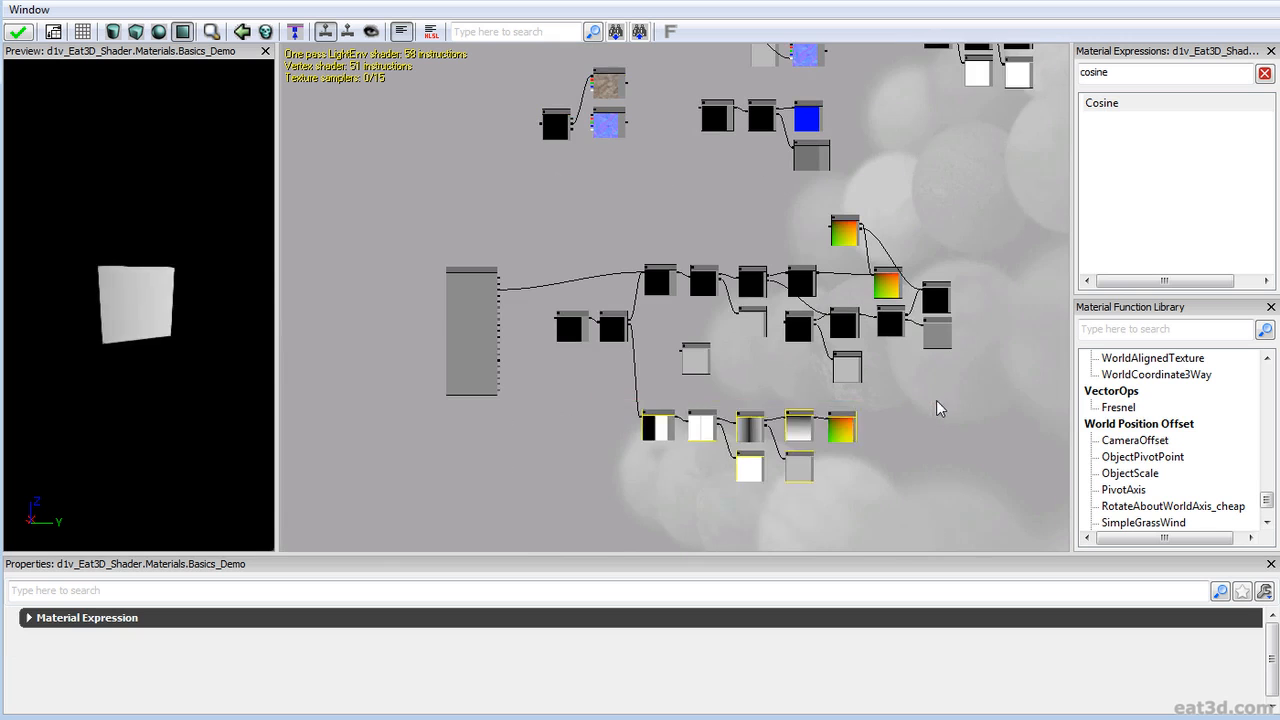
pyautogui.keyDown('ctrl'); pyautogui.moveTo(706, 396); pyautogui.dragTo(703, 545); pyautogui.keyUp('ctrl')
pyautogui.keyDown('ctrl'); pyautogui.keyDown('alt'); pyautogui.moveTo(549, 349); pyautogui.dragTo(638, 284); pyautogui.keyUp('alt'); pyautogui.keyUp('ctrl')
pyautogui.click(615, 541)
pyautogui.keyDown('ctrl'); pyautogui.keyDown('alt'); pyautogui.moveTo(574, 338); pyautogui.dragTo(630, 289); pyautogui.keyUp('alt'); pyautogui.keyUp('ctrl')
pyautogui.keyDown('ctrl'); pyautogui.moveTo(621, 312); pyautogui.dragTo(617, 543); pyautogui.keyUp('ctrl')
# - Bring the duplicated Lerp group beside the material node, connecting the upper Constant Clamp to Alpha, the normal map to A and the Lerp to Emissive
pyautogui.moveTo(602, 184); pyautogui.dragTo(588, 323)
pyautogui.keyDown('ctrl'); pyautogui.keyDown('alt'); pyautogui.moveTo(524, 262); pyautogui.dragTo(590, 328); pyautogui.keyUp('alt'); pyautogui.keyUp('ctrl')
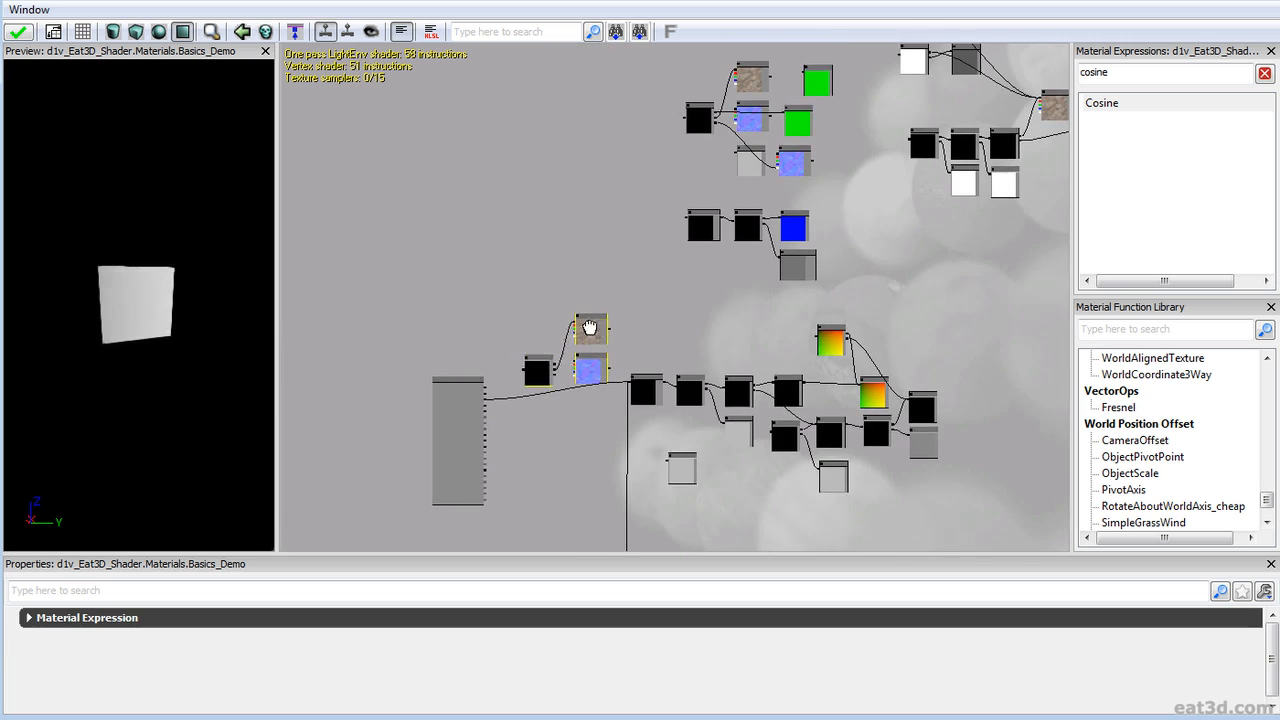
pyautogui.scroll(6, 616, 546)
pyautogui.moveTo(665, 151); pyautogui.dragTo(774, 371)
pyautogui.moveTo(760, 292); pyautogui.dragTo(717, 266)
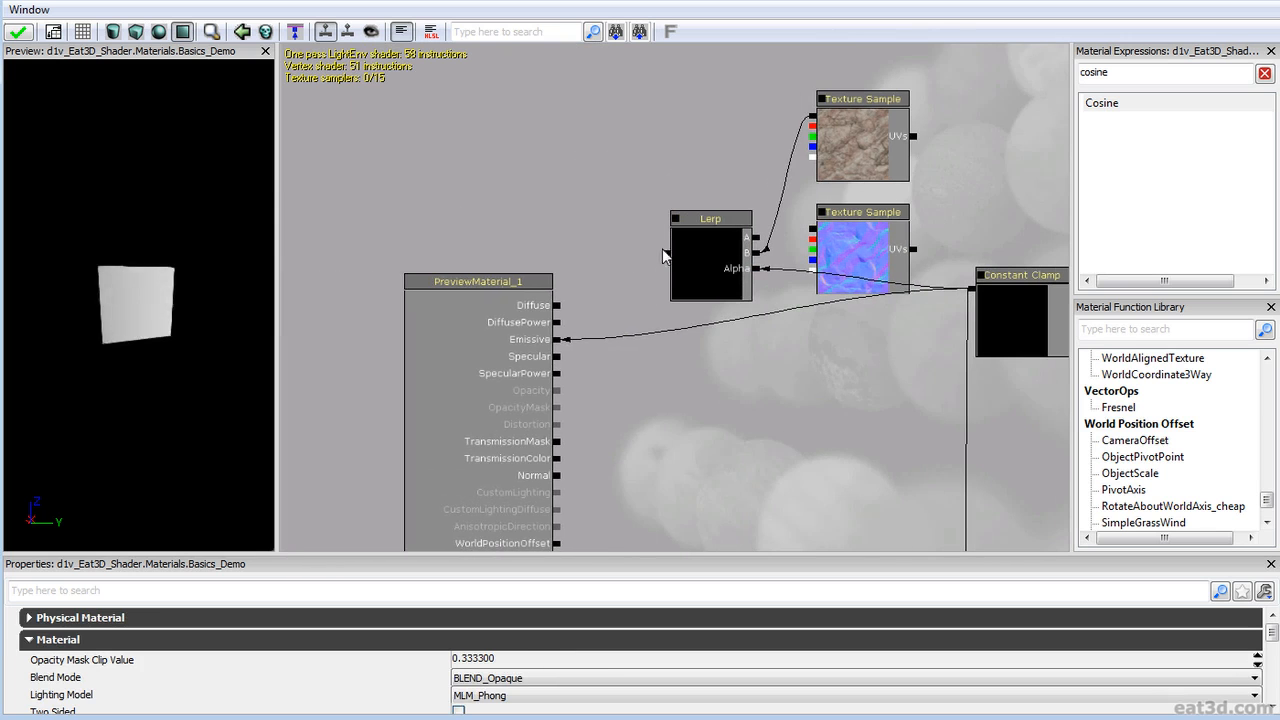
pyautogui.moveTo(563, 342); pyautogui.dragTo(565, 355)
pyautogui.moveTo(698, 378); pyautogui.dragTo(524, 368)
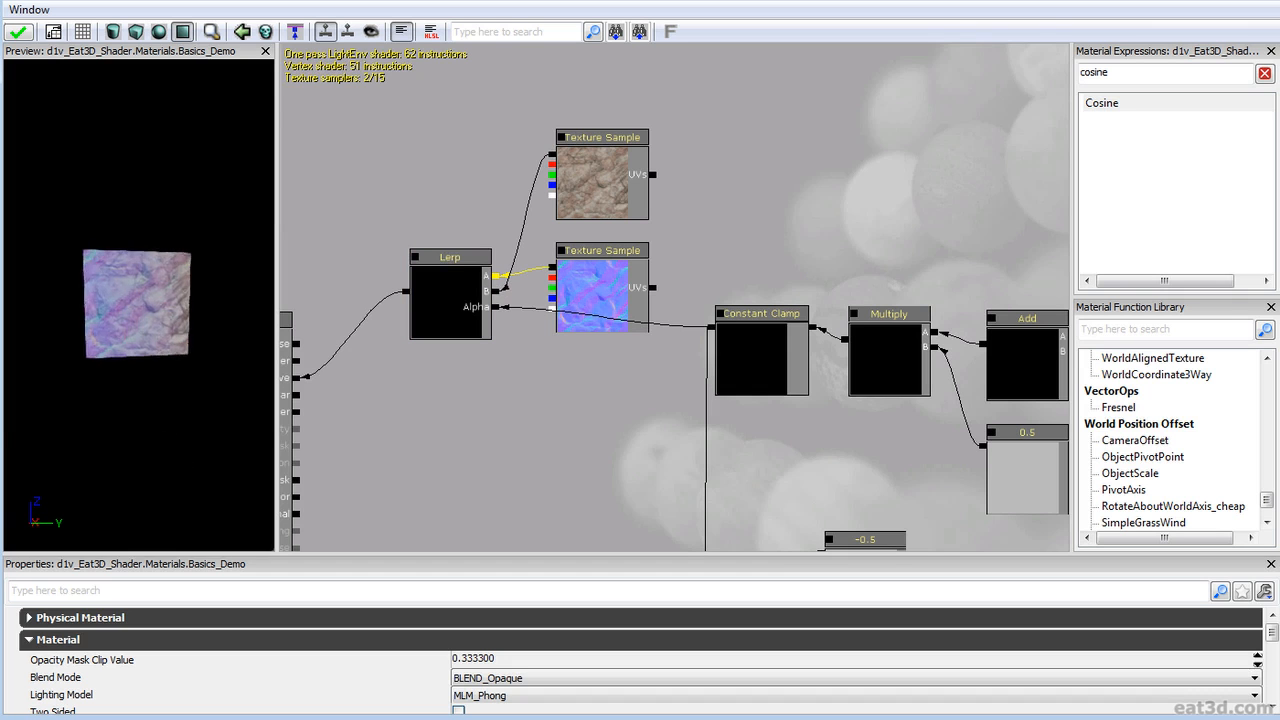
# - Set the constant feeding the upper Multiply's B input to 1
pyautogui.moveTo(122, 99); pyautogui.dragTo(137, 132)
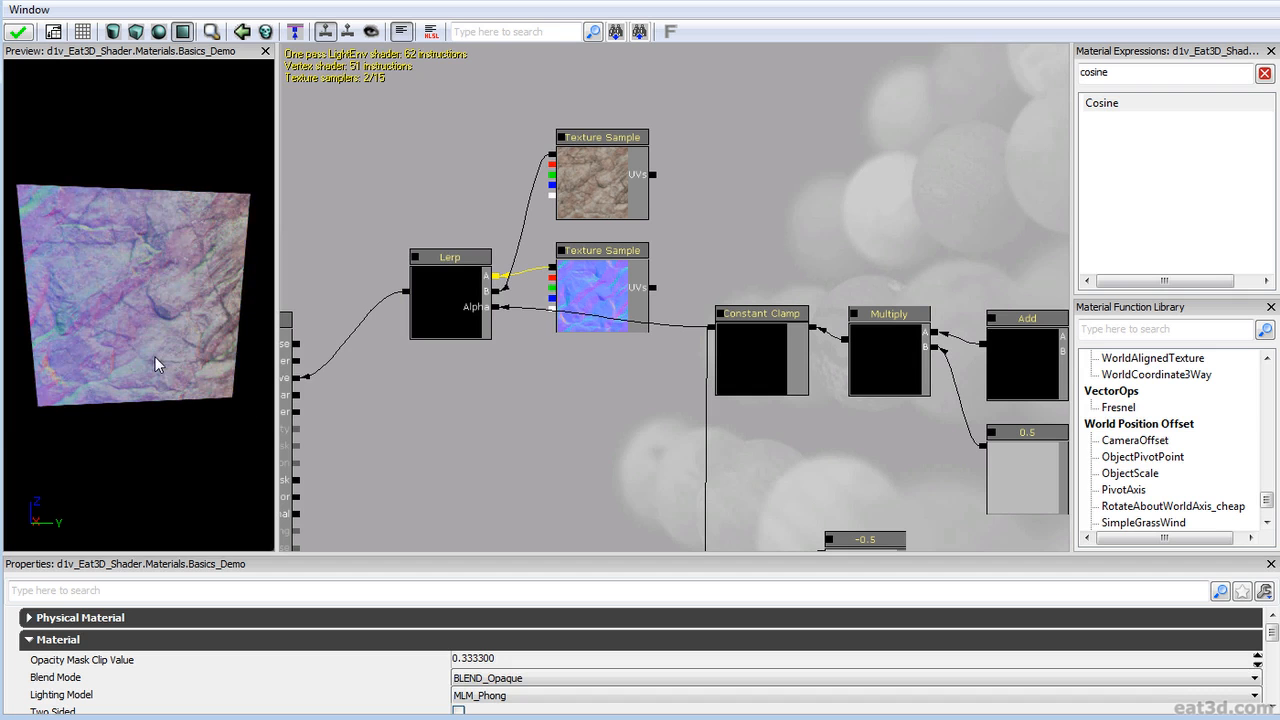
pyautogui.moveTo(160, 363); pyautogui.dragTo(144, 345)
pyautogui.scroll(-3, 632, 333)
pyautogui.moveTo(632, 333); pyautogui.dragTo(250, 264)
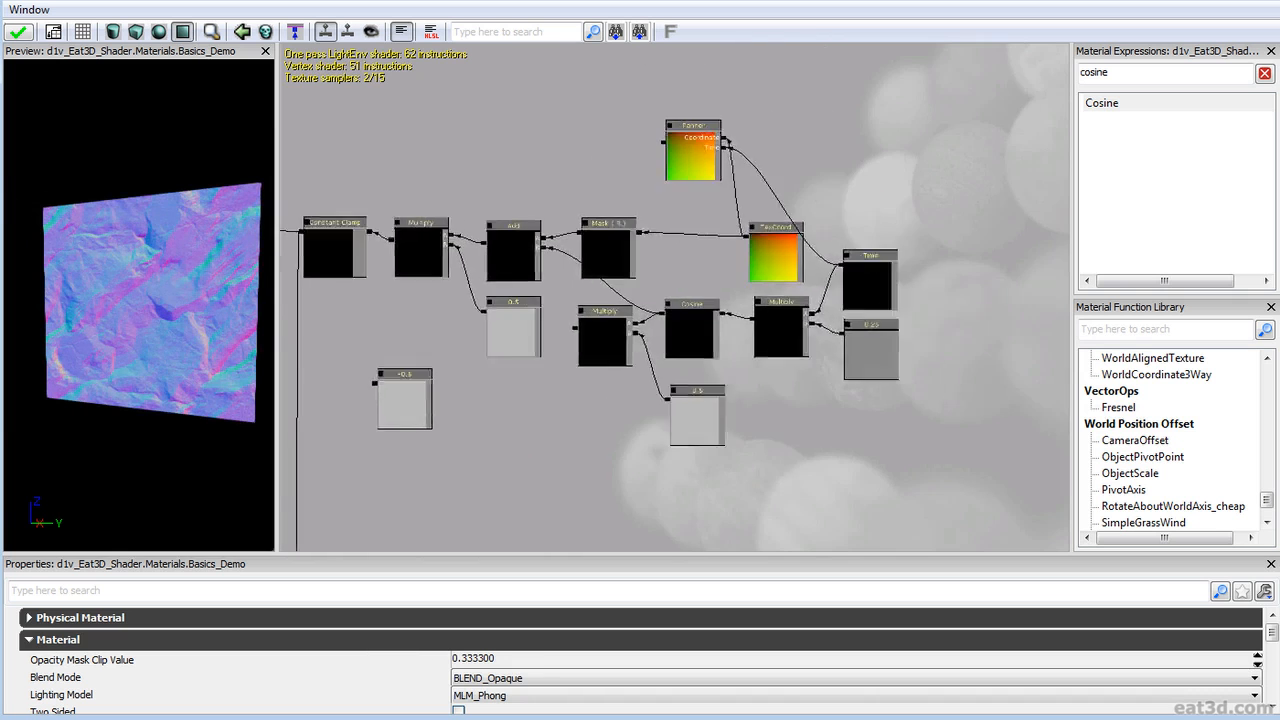
pyautogui.scroll(3, 725, 479)
pyautogui.moveTo(565, 447); pyautogui.dragTo(669, 497)
pyautogui.click(540, 415)
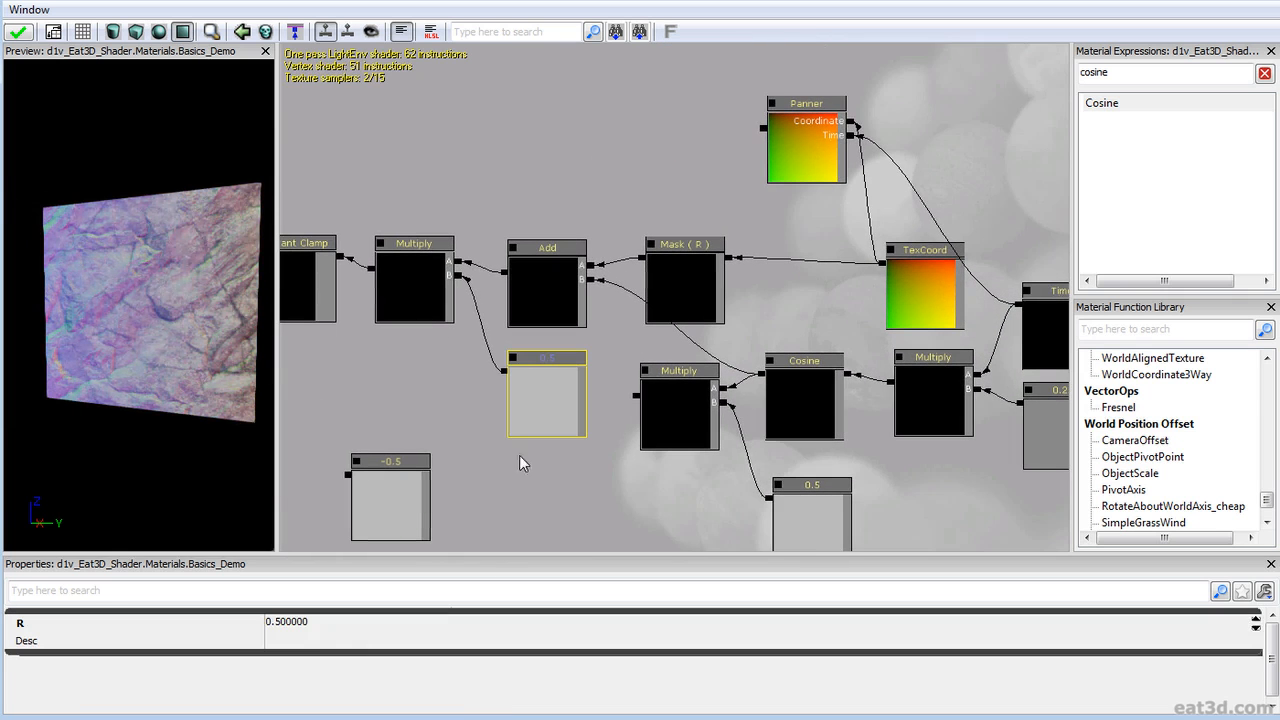
pyautogui.click(291, 621)
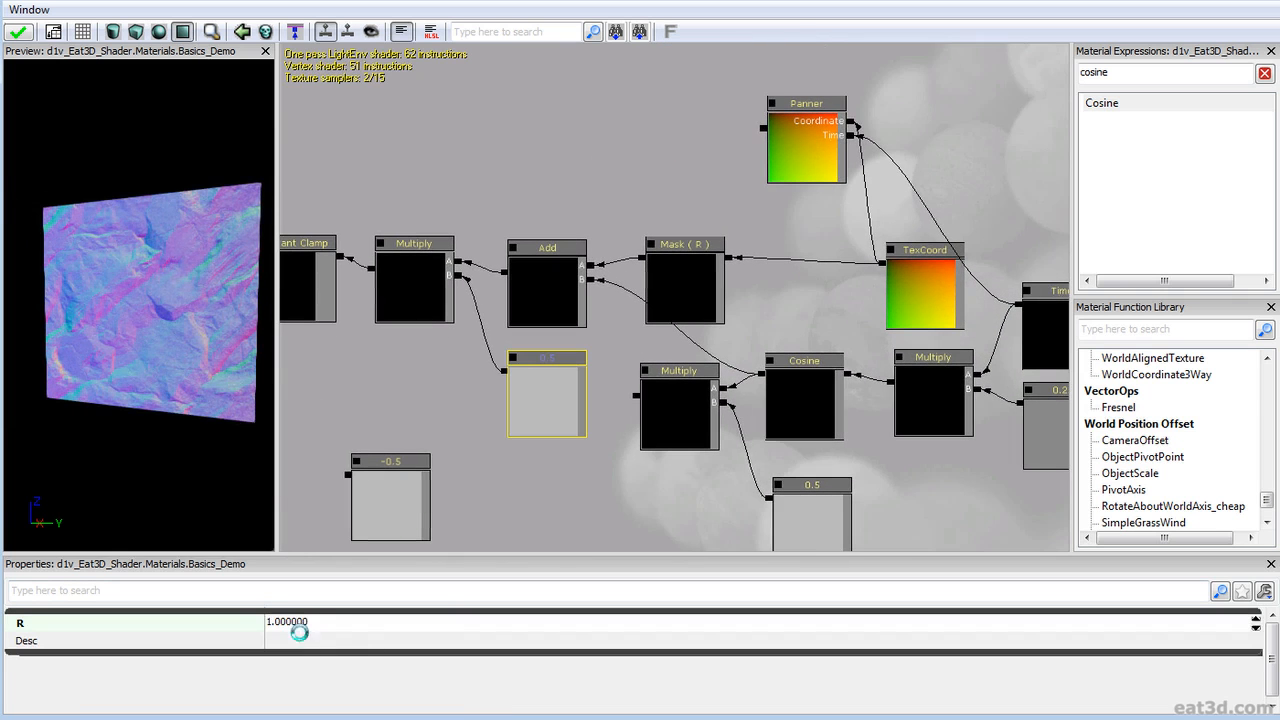
# - Move the disconnected -0.5 constant down to just above the lower Mask (G) chain
pyautogui.moveTo(133, 313)
pyautogui.mouseDown(button='right')
pyautogui.moveTo(133, 330)
pyautogui.moveTo(133, 313)
pyautogui.mouseUp(button='right')
pyautogui.moveTo(133, 313); pyautogui.dragTo(160, 313)
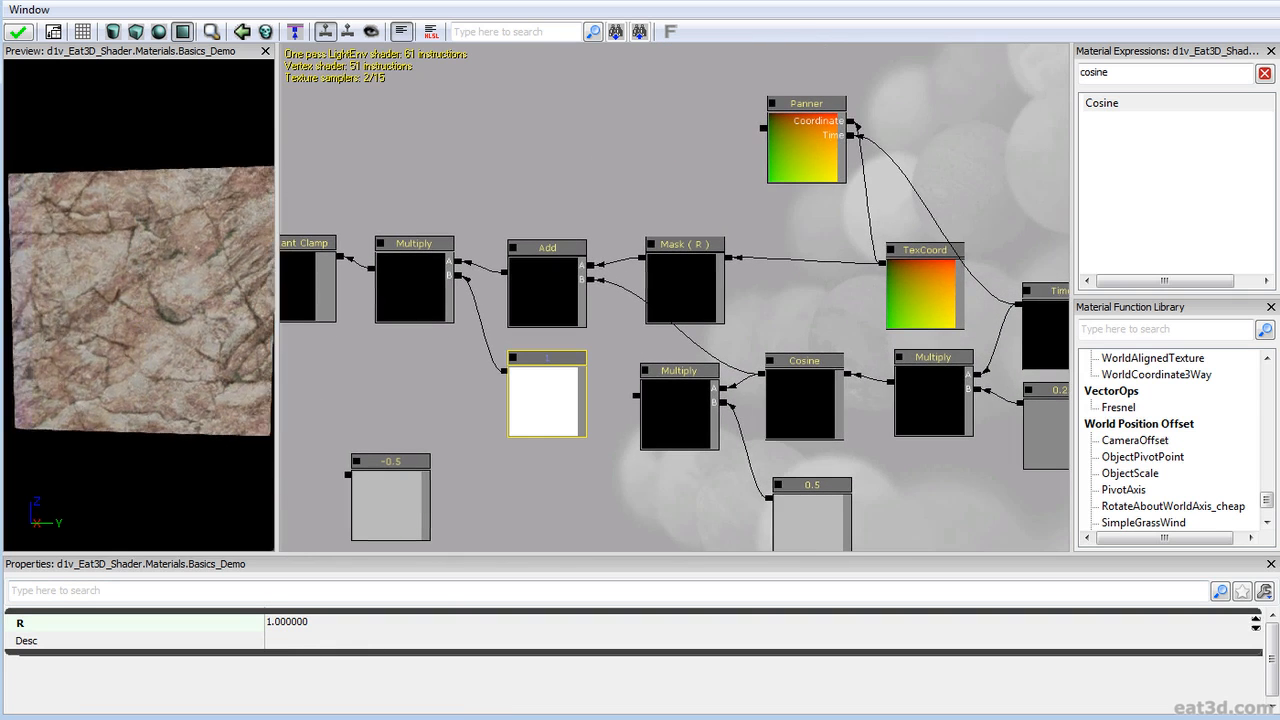
pyautogui.moveTo(160, 313); pyautogui.dragTo(171, 391, button='right')
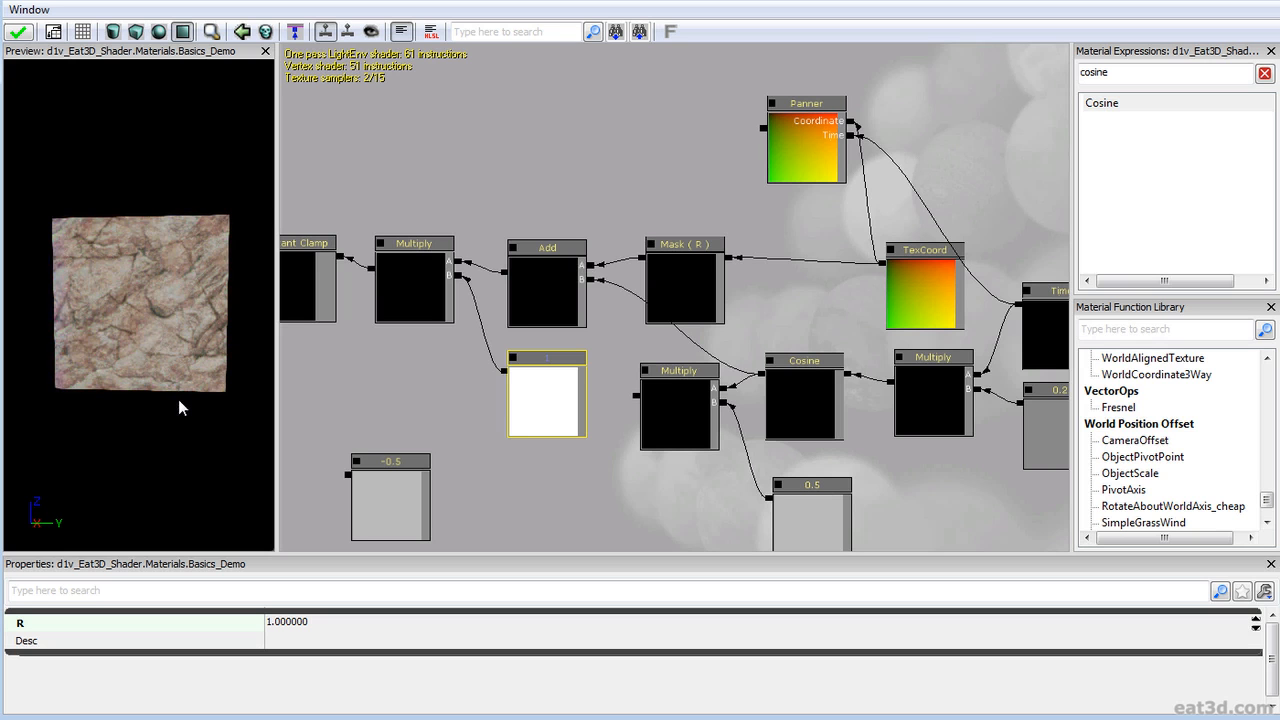
pyautogui.scroll(-3, 420, 492)
pyautogui.scroll(-1, 431, 468)
pyautogui.moveTo(432, 464); pyautogui.dragTo(632, 520)
pyautogui.scroll(2, 505, 300)
pyautogui.click(509, 283)
pyautogui.scroll(-1, 546, 309)
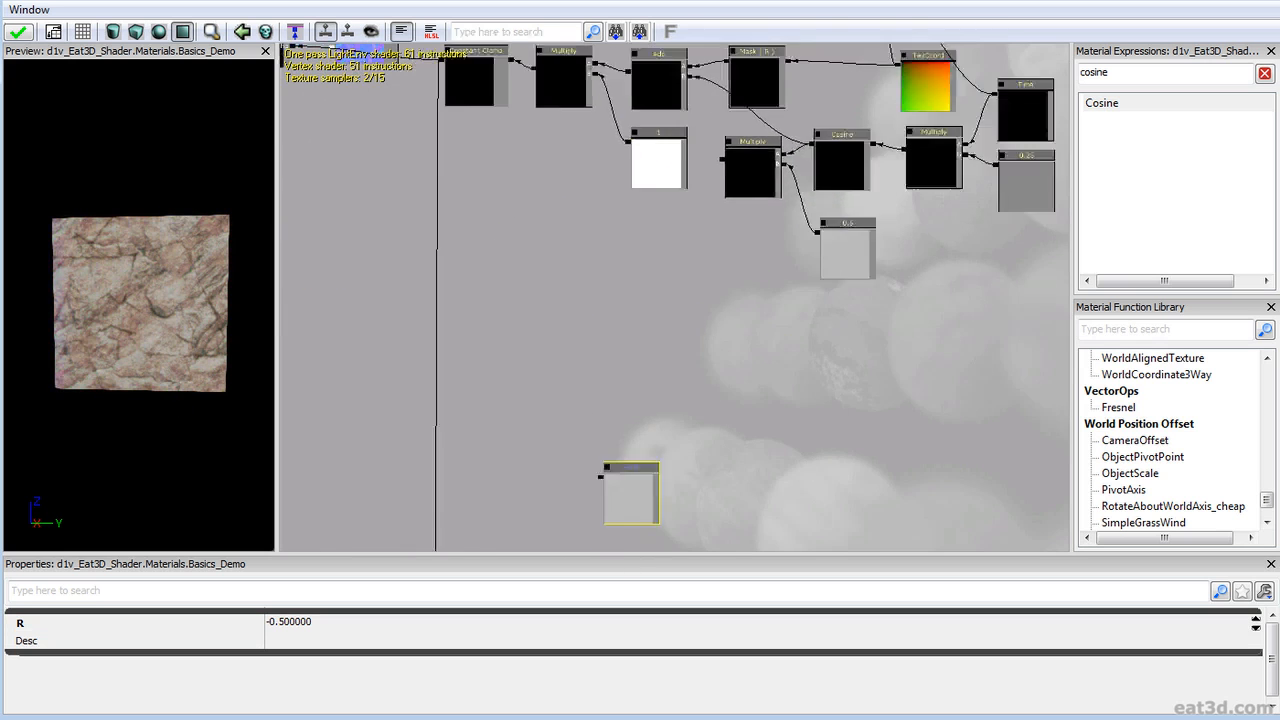
pyautogui.scroll(-4, 640, 490)
pyautogui.moveTo(671, 314); pyautogui.dragTo(697, 308)
pyautogui.keyDown('ctrl'); pyautogui.moveTo(678, 374); pyautogui.dragTo(657, 268); pyautogui.keyUp('ctrl')
# - Examine the lower chain's Add, Multiply and Constant Clamp nodes to review how they form the hard-edged mask
pyautogui.scroll(2, 630, 445)
pyautogui.scroll(1, 642, 298)
pyautogui.scroll(6, 657, 268)
pyautogui.click(834, 234)
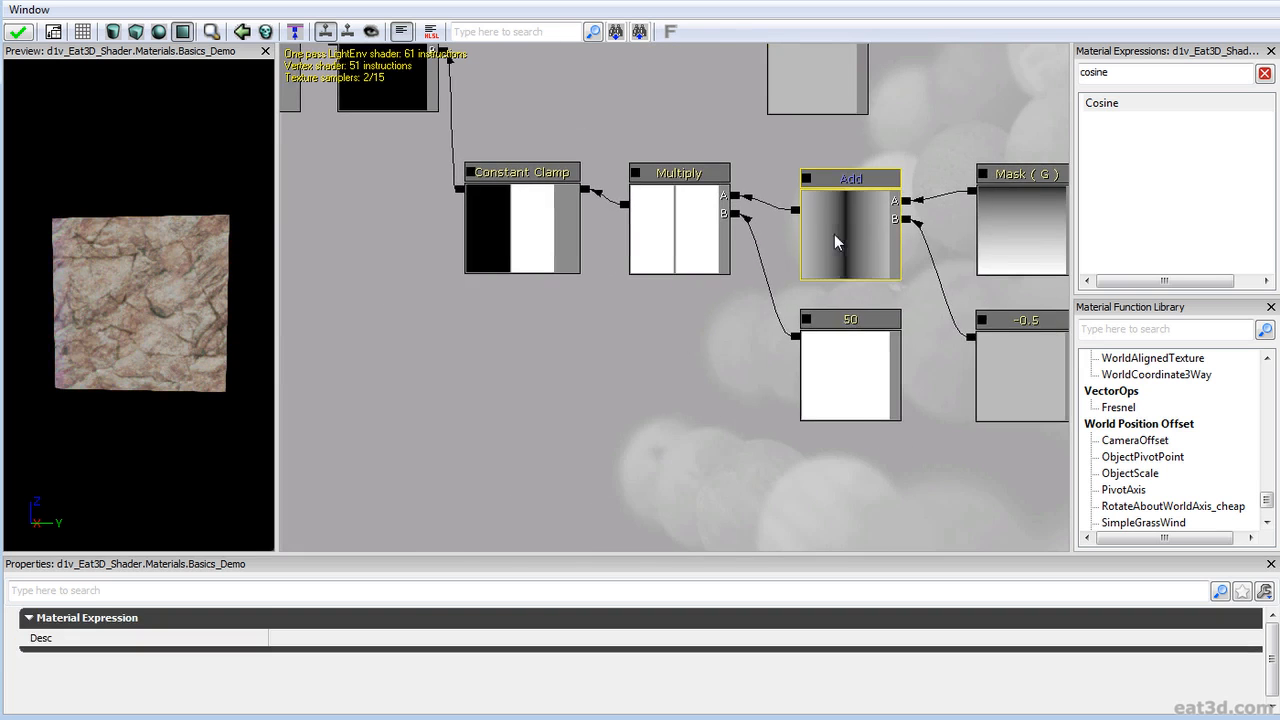
pyautogui.moveTo(945, 239); pyautogui.dragTo(856, 244)
pyautogui.click(857, 245)
pyautogui.click(941, 257)
pyautogui.click(766, 240)
pyautogui.click(613, 243)
pyautogui.moveTo(534, 210); pyautogui.dragTo(541, 212)
pyautogui.moveTo(503, 250); pyautogui.dragTo(591, 306)
pyautogui.click(611, 328)
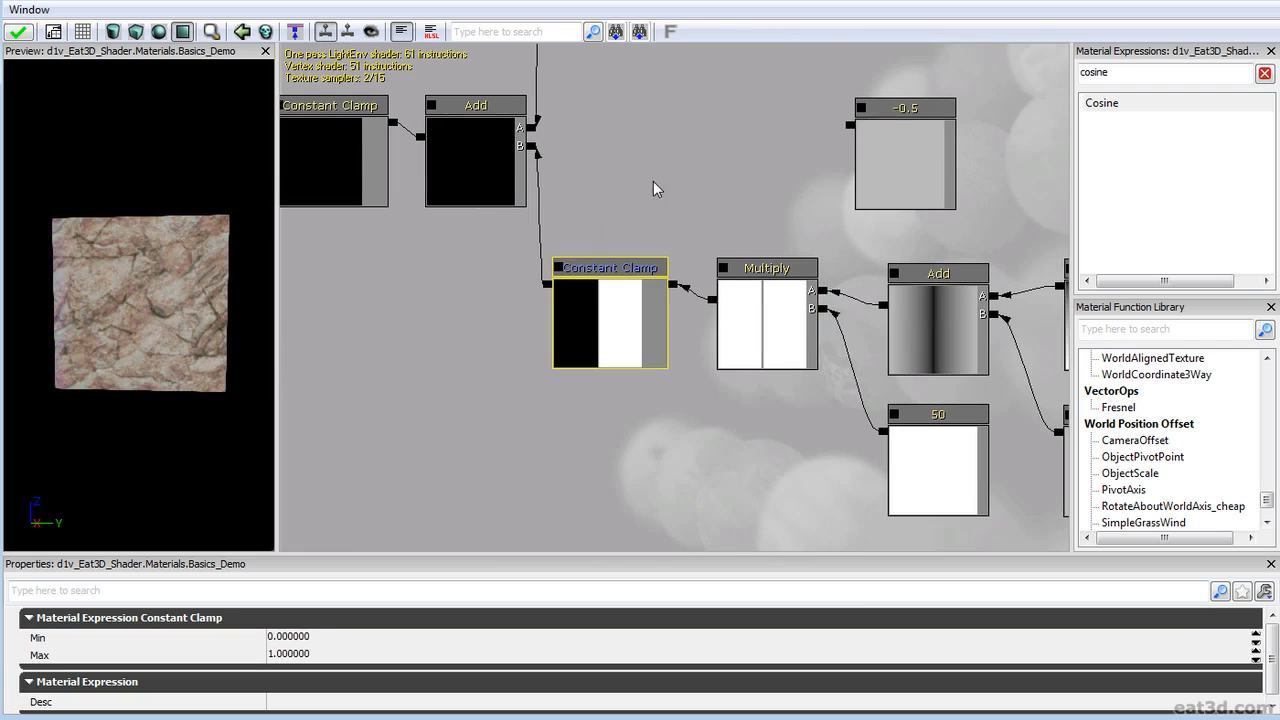
# - Examine how the Lerp animates between the rock and normal map textures on the preview plane
pyautogui.moveTo(788, 122); pyautogui.dragTo(788, 297)
pyautogui.scroll(-6, 790, 280)
pyautogui.moveTo(802, 138); pyautogui.dragTo(754, 291)
pyautogui.moveTo(680, 137); pyautogui.dragTo(705, 267)
pyautogui.moveTo(171, 366); pyautogui.dragTo(197, 374)
pyautogui.moveTo(197, 374); pyautogui.dragTo(190, 355, button='right')
pyautogui.moveTo(190, 355); pyautogui.dragTo(138, 349)
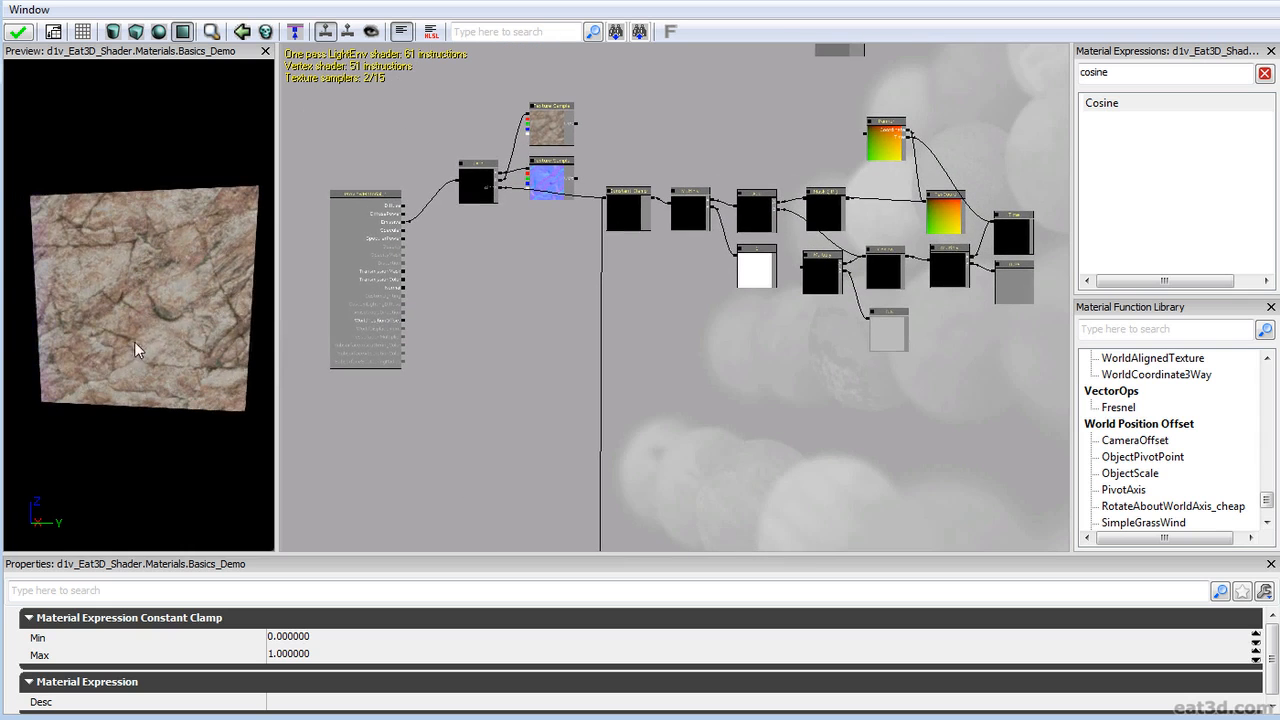
pyautogui.moveTo(703, 300); pyautogui.dragTo(705, 366)
pyautogui.moveTo(543, 331); pyautogui.dragTo(622, 331)
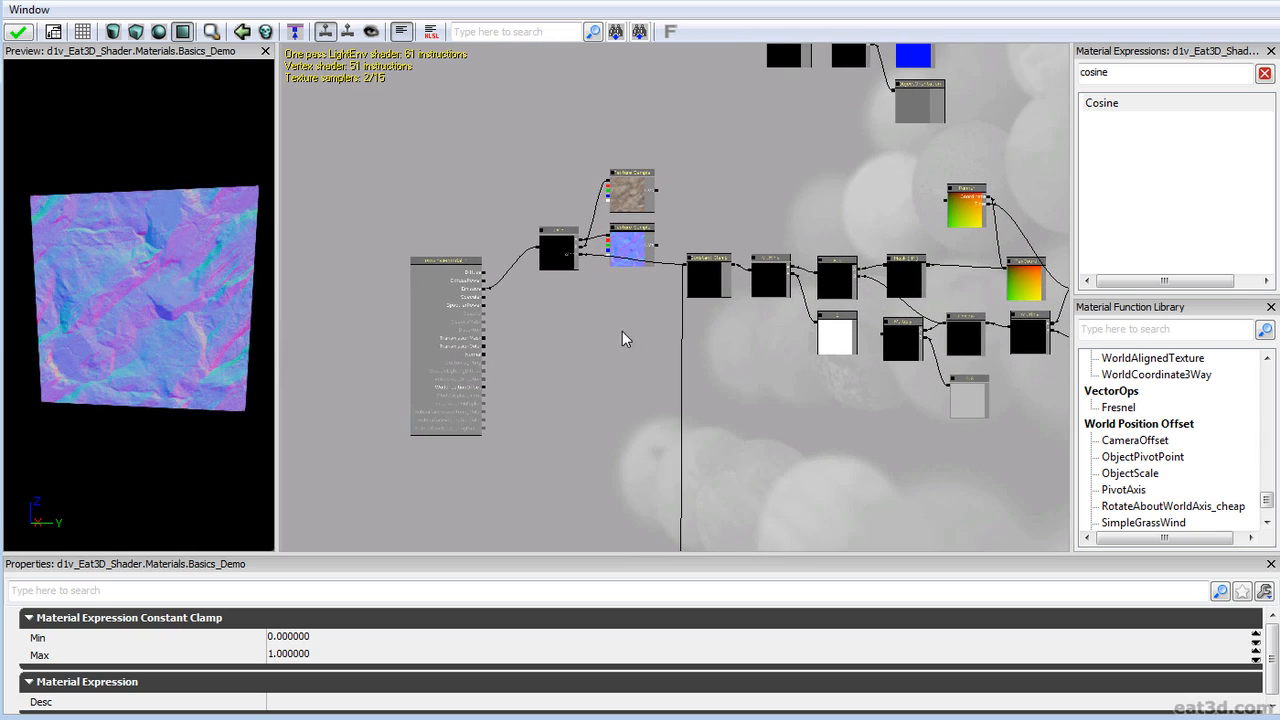
pyautogui.moveTo(72, 348); pyautogui.dragTo(70, 298)
pyautogui.moveTo(70, 298); pyautogui.dragTo(73, 340, button='right')
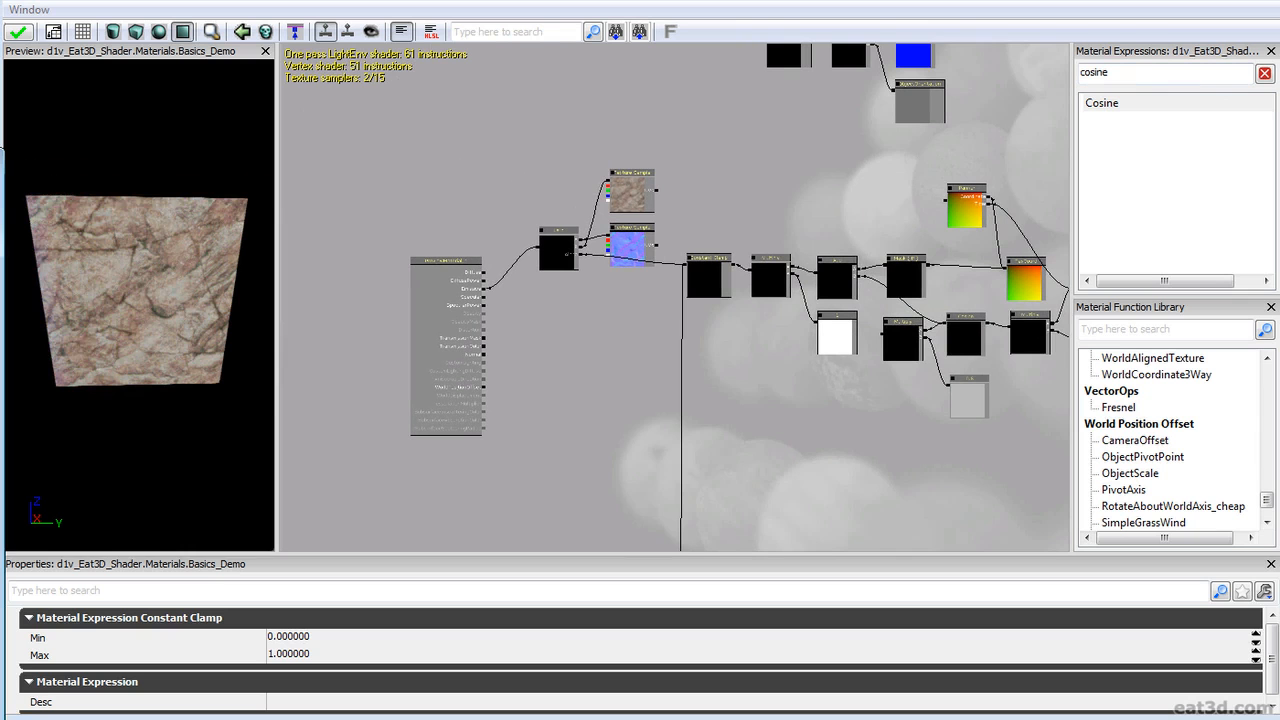
# - Find the SphereMask expression and add it to the graph below the Lerp
pyautogui.hotkey('ctrl', 'a')
pyautogui.write('sph')
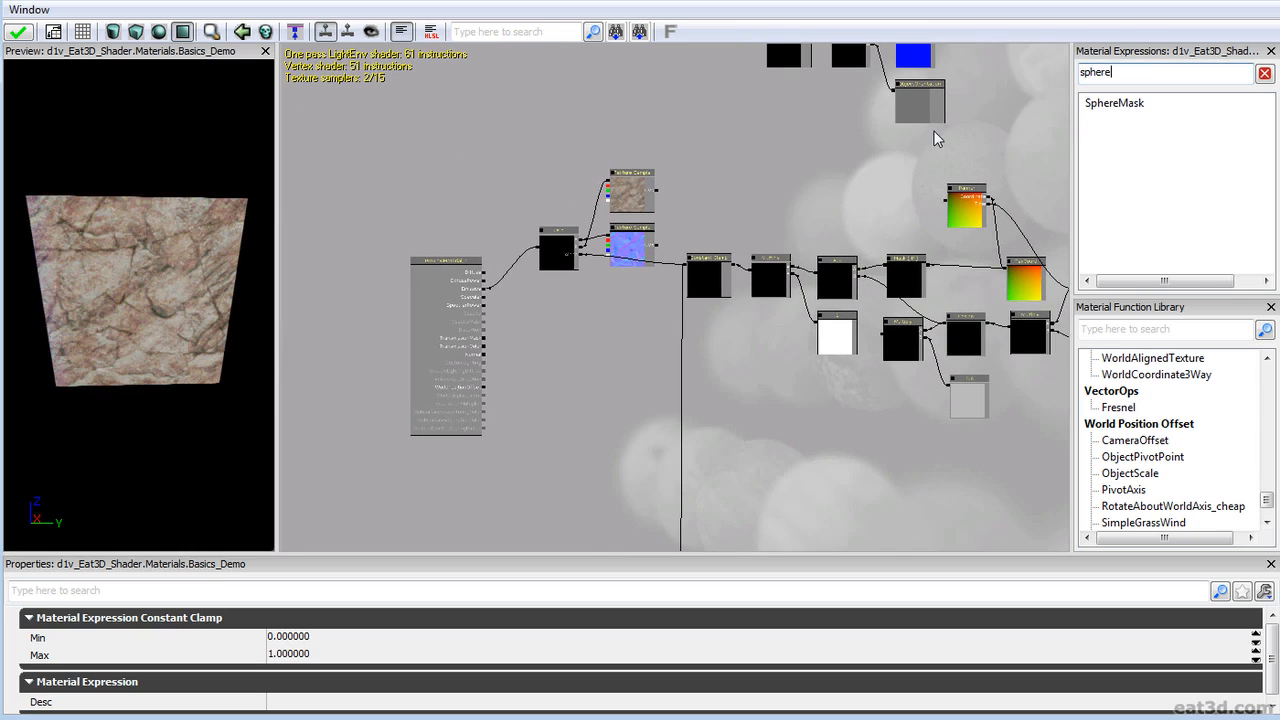
pyautogui.moveTo(1114, 102); pyautogui.dragTo(752, 290)
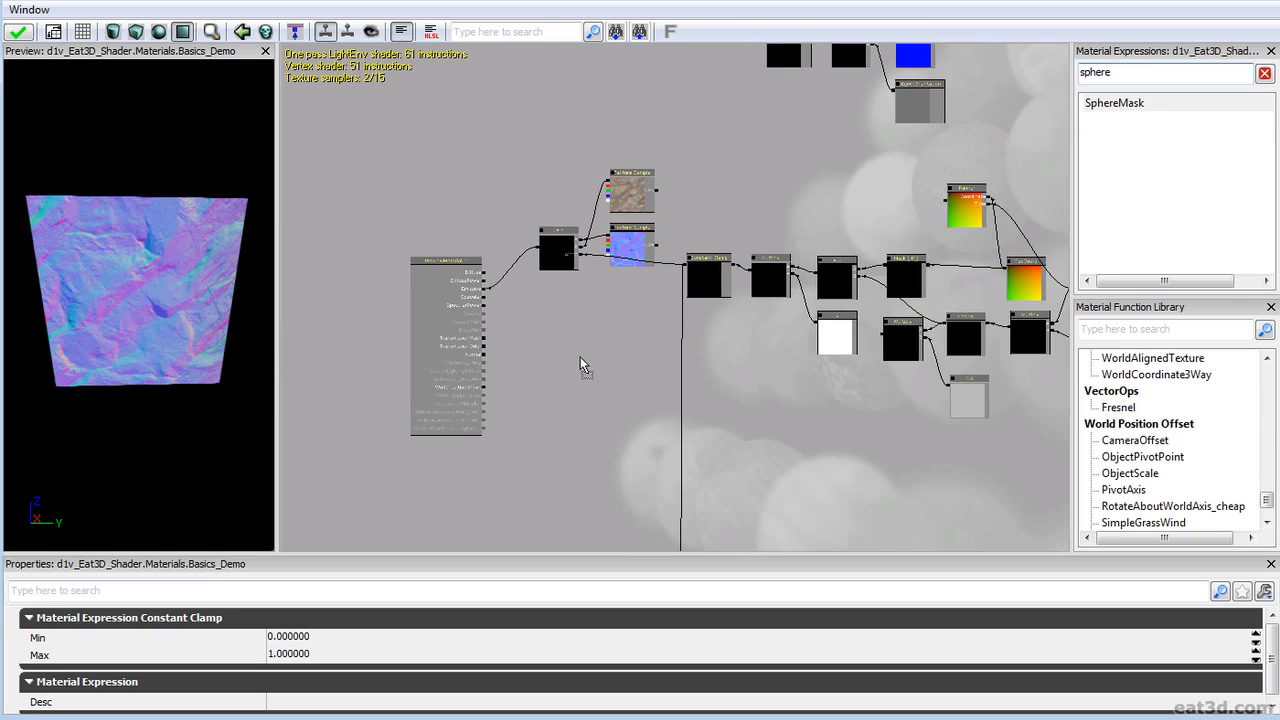
pyautogui.scroll(3, 595, 390)
pyautogui.moveTo(712, 395); pyautogui.dragTo(514, 425)
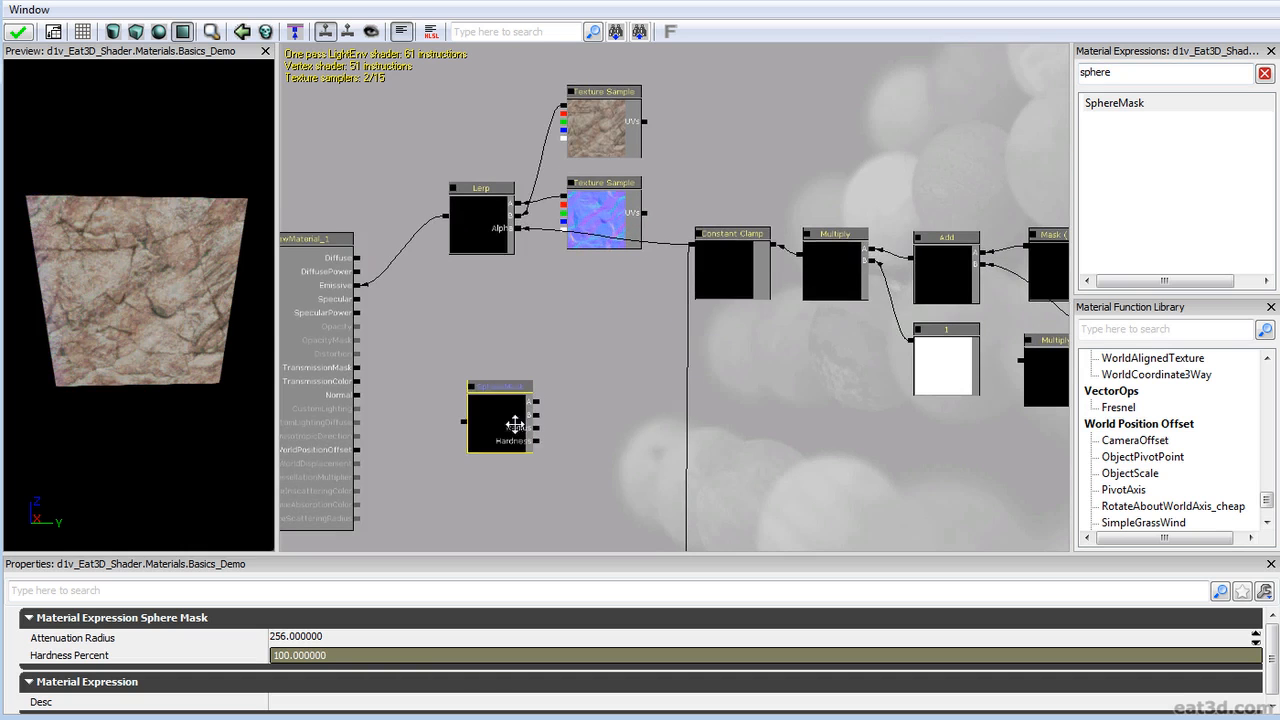
# - Paste a copy of the 0.5 constant beside the SphereMask and delete the extra node there
pyautogui.moveTo(766, 441); pyautogui.dragTo(359, 408)
pyautogui.scroll(-1, 743, 427)
pyautogui.moveTo(655, 404); pyautogui.dragTo(778, 353)
pyautogui.click(819, 386)
pyautogui.hotkey('ctrl', 'c')
pyautogui.hotkey('ctrl', 'v')
pyautogui.scroll(3, 825, 368)
pyautogui.moveTo(774, 357); pyautogui.dragTo(805, 457)
pyautogui.click(672, 394)
pyautogui.press('Delete')
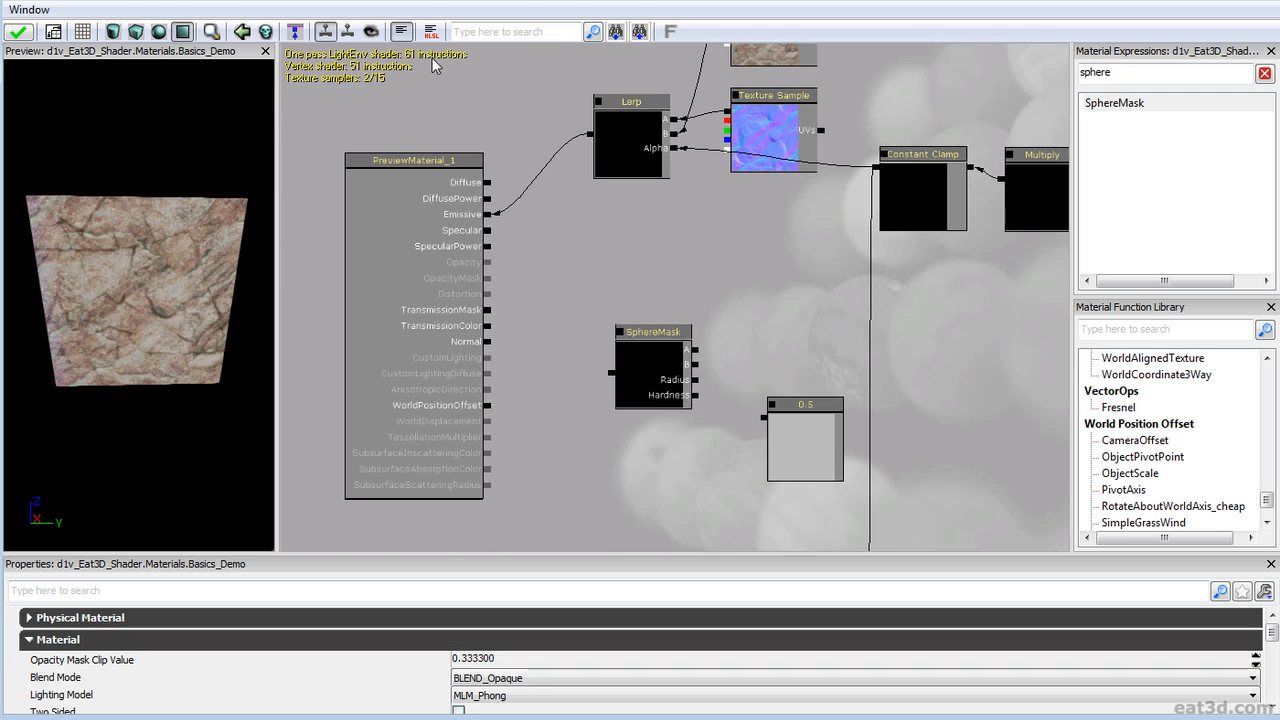
# - Move the SphereMask and its 0.5 constant further down so they sit side by side below the Lerp group
pyautogui.moveTo(594, 221); pyautogui.dragTo(531, 406)
pyautogui.scroll(-3, 645, 276)
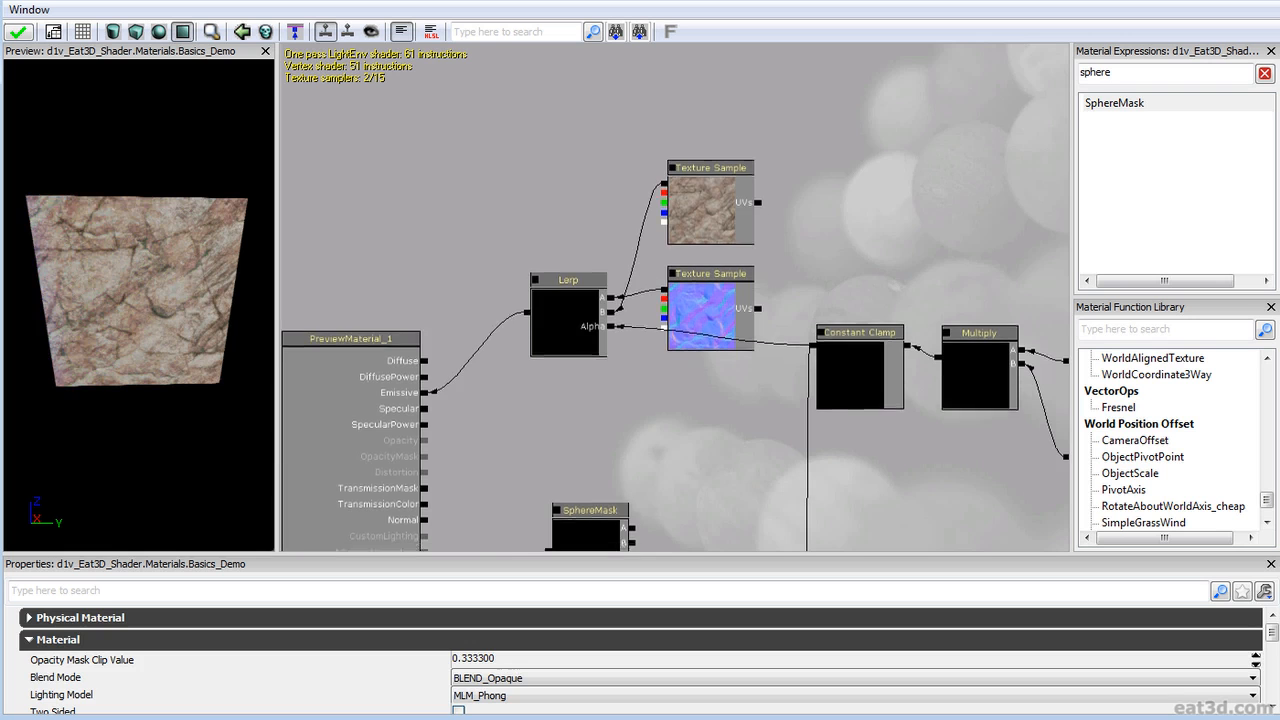
pyautogui.click(593, 366)
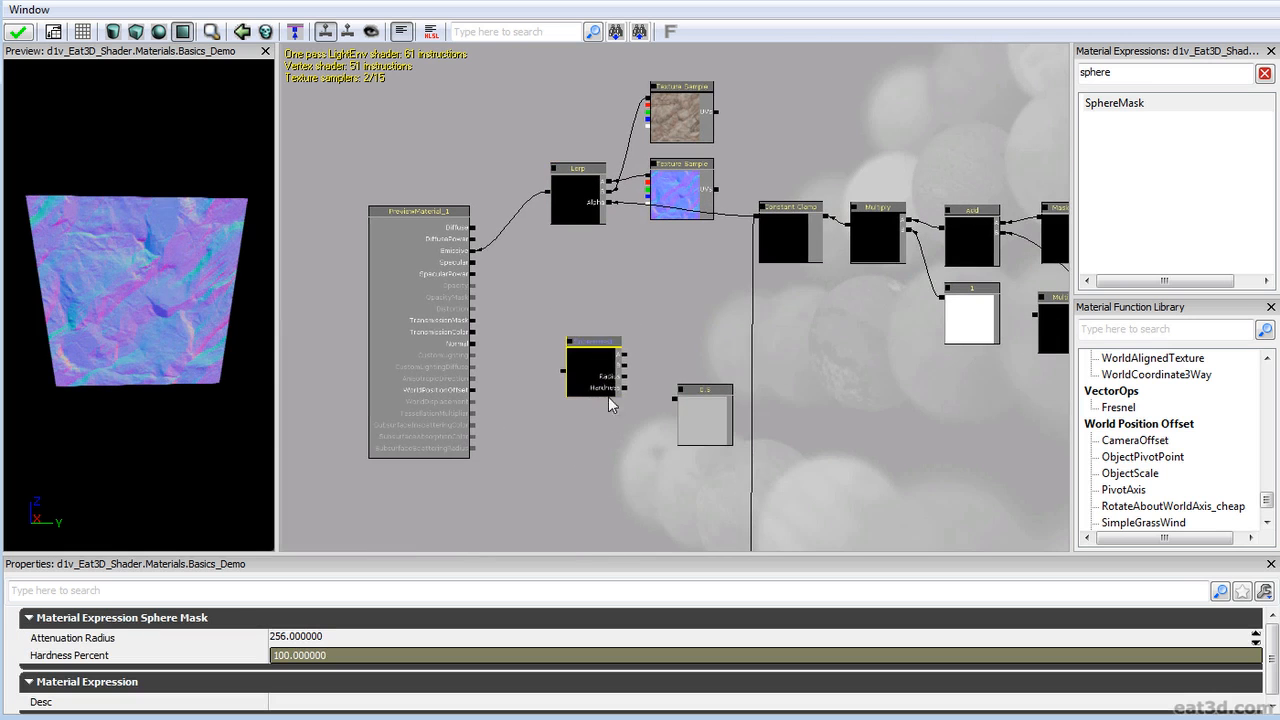
pyautogui.keyDown('ctrl'); pyautogui.moveTo(577, 363); pyautogui.dragTo(605, 406); pyautogui.keyUp('ctrl')
pyautogui.keyDown('ctrl'); pyautogui.keyDown('alt'); pyautogui.moveTo(600, 453); pyautogui.dragTo(748, 383); pyautogui.keyUp('alt'); pyautogui.keyUp('ctrl')
pyautogui.keyDown('ctrl'); pyautogui.moveTo(729, 406); pyautogui.dragTo(725, 446); pyautogui.keyUp('ctrl')
pyautogui.moveTo(655, 370); pyautogui.dragTo(655, 371)
pyautogui.click(654, 371)
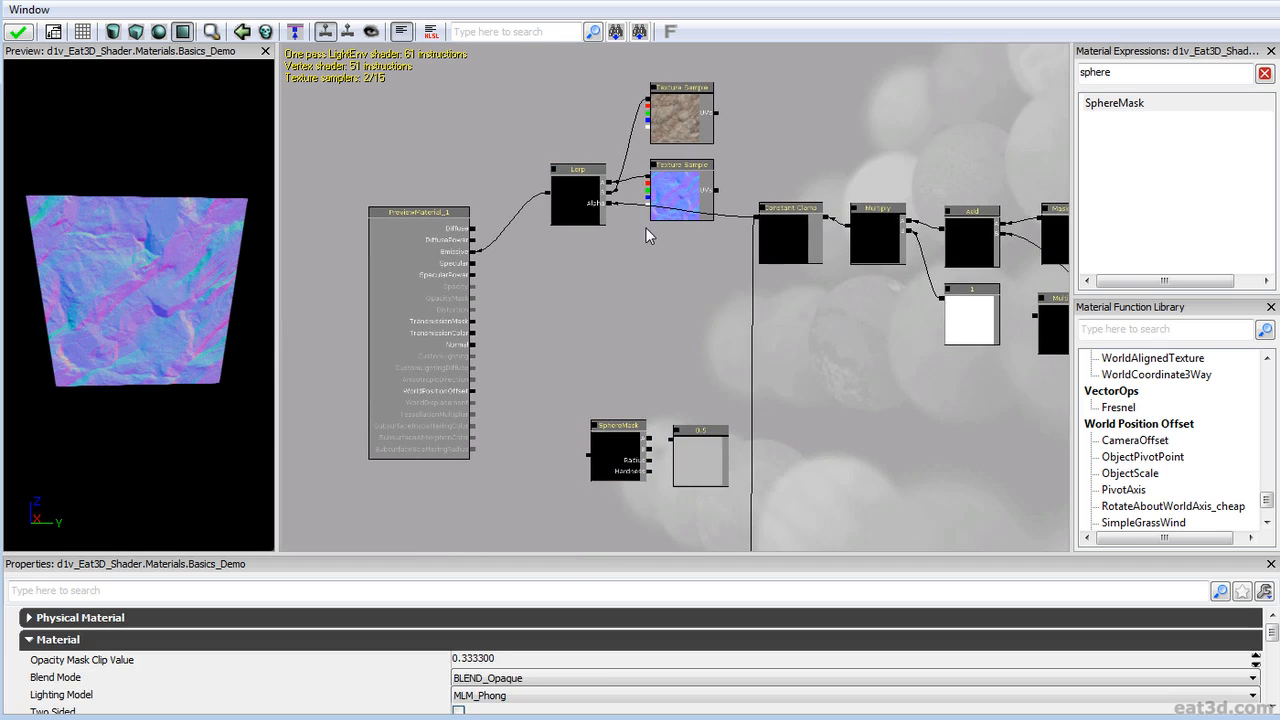
# - Duplicate the rock Texture Sample, try the copy on Emissive, and reconnect the Lerp to Emissive
pyautogui.moveTo(645, 227); pyautogui.dragTo(673, 262)
pyautogui.click(683, 142)
pyautogui.moveTo(683, 145); pyautogui.dragTo(500, 286)
pyautogui.hotkey('ctrl', 'w')
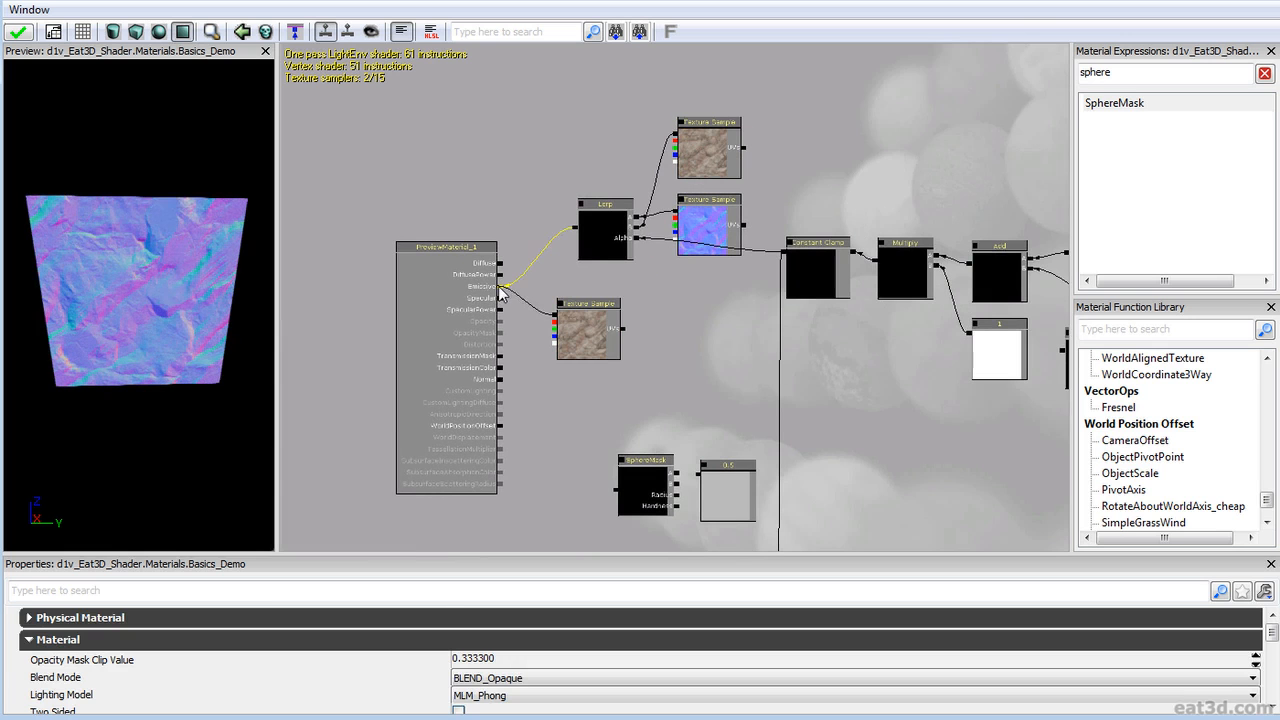
pyautogui.moveTo(499, 288); pyautogui.dragTo(579, 252)
pyautogui.scroll(3, 570, 300)
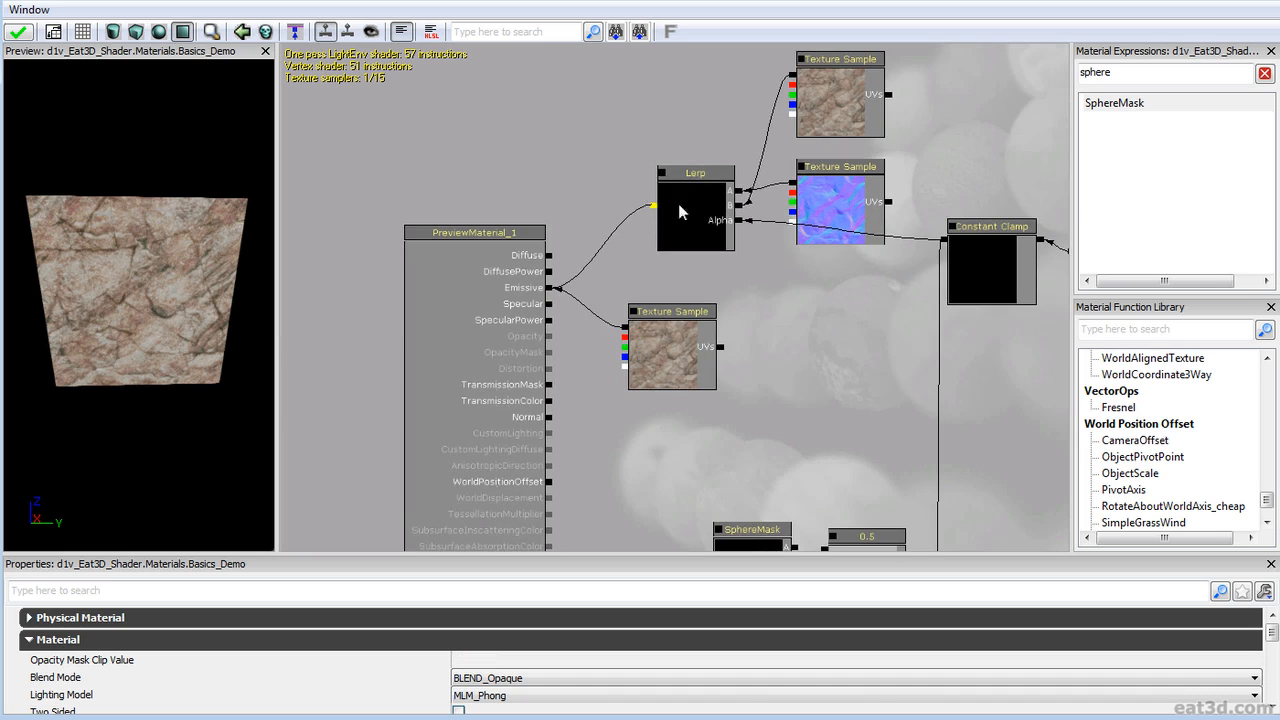
pyautogui.moveTo(731, 253); pyautogui.dragTo(531, 320)
# - Examine the node network that drives the Lerp's Alpha, from the material node through the animated mask chain
pyautogui.scroll(-2, 500, 312)
pyautogui.moveTo(442, 297); pyautogui.dragTo(326, 294)
pyautogui.moveTo(872, 338); pyautogui.dragTo(439, 287)
pyautogui.moveTo(609, 280); pyautogui.dragTo(561, 243)
pyautogui.scroll(4, 597, 348)
pyautogui.moveTo(560, 341); pyautogui.dragTo(972, 300)
pyautogui.moveTo(435, 309); pyautogui.dragTo(711, 338)
pyautogui.scroll(-4, 735, 320)
pyautogui.moveTo(774, 304); pyautogui.dragTo(869, 341)
pyautogui.moveTo(500, 220); pyautogui.dragTo(663, 263)
pyautogui.scroll(3, 612, 318)
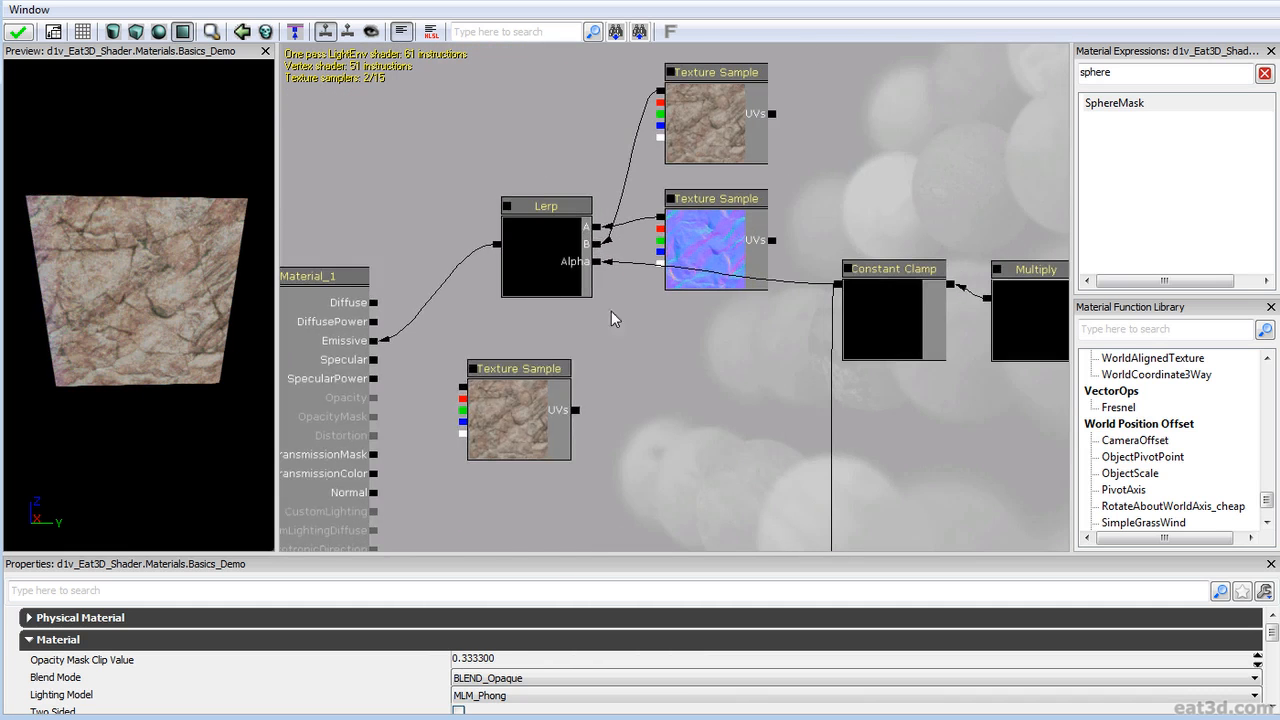
# - Delete the duplicated rock Texture Sample below the Lerp
pyautogui.click(534, 417)
pyautogui.moveTo(534, 417); pyautogui.dragTo(574, 494)
pyautogui.scroll(-4, 600, 400)
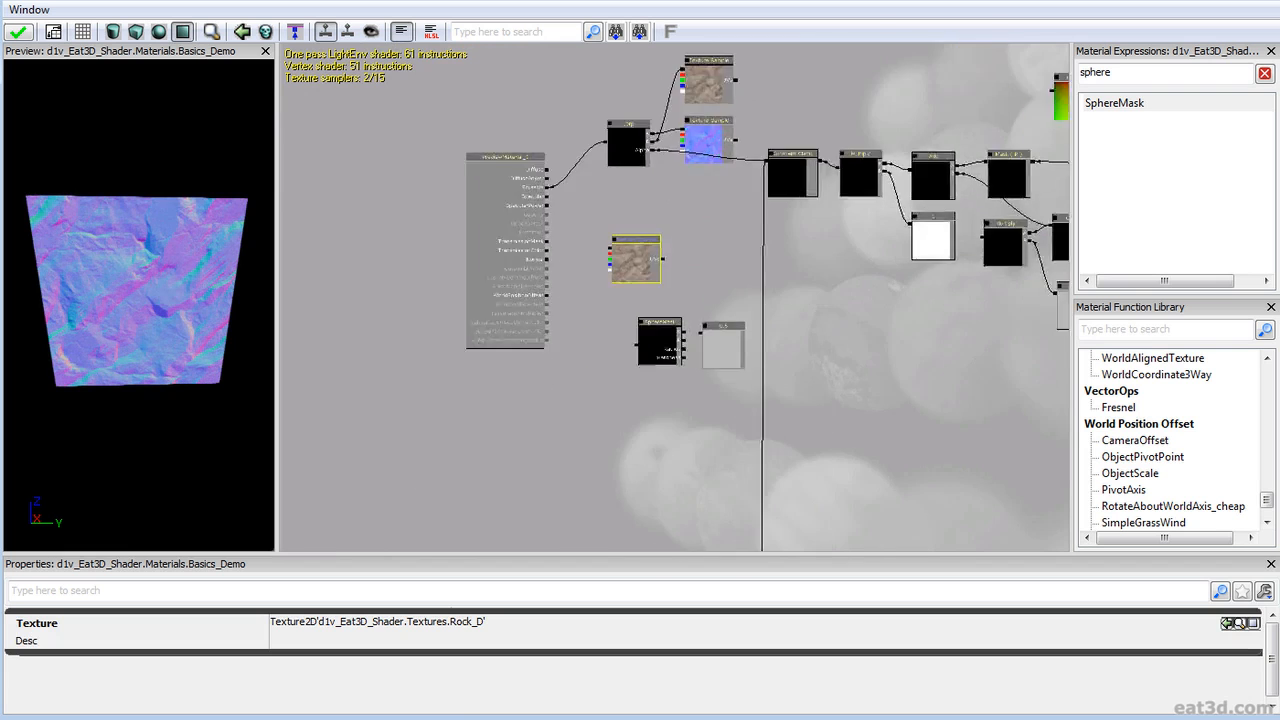
pyautogui.scroll(4, 602, 313)
pyautogui.moveTo(611, 221); pyautogui.dragTo(596, 333)
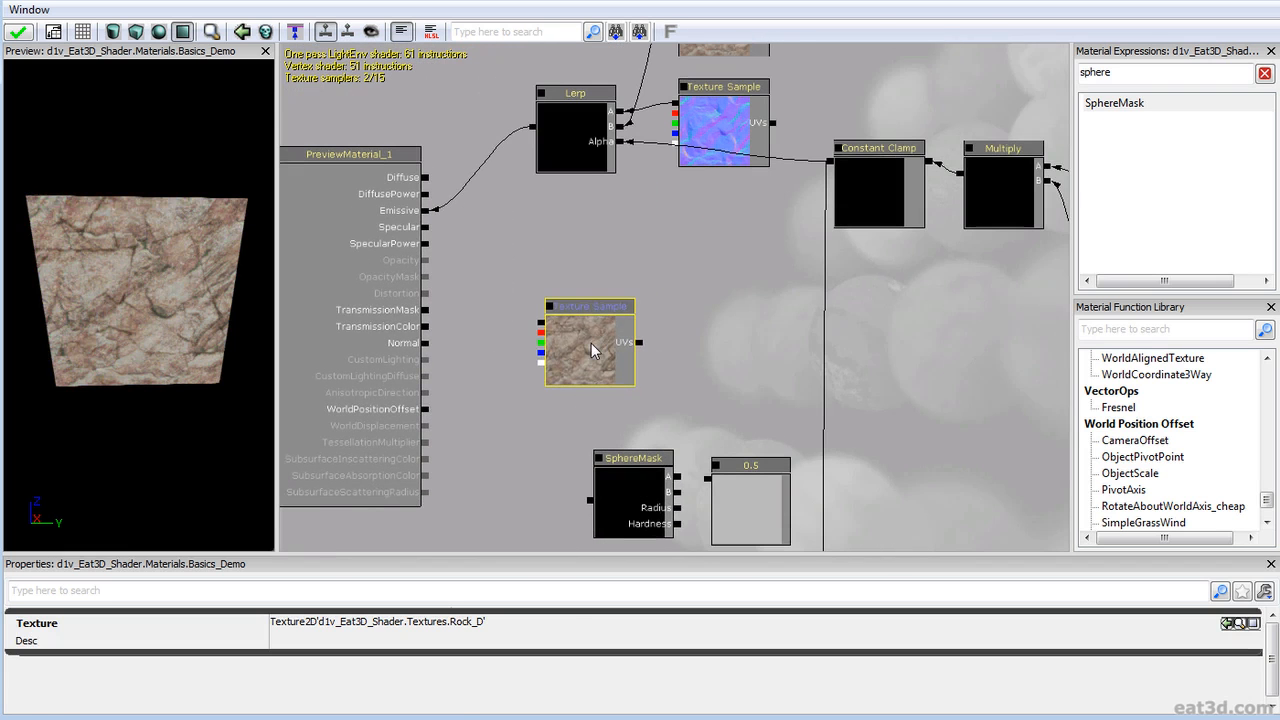
pyautogui.press('Delete')
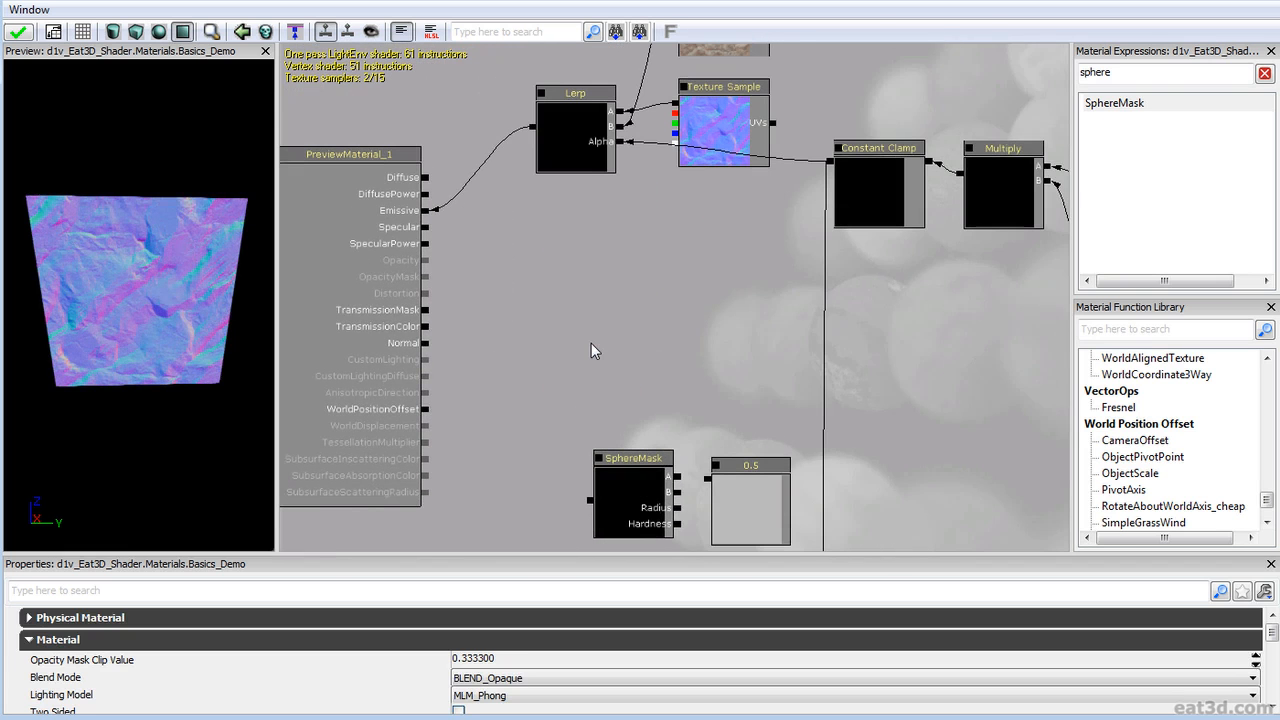
# - Examine the texture blend face-on in the preview together with the nodes that produce it
pyautogui.moveTo(87, 343); pyautogui.dragTo(97, 347)
pyautogui.moveTo(97, 347); pyautogui.dragTo(124, 215, button='right')
pyautogui.moveTo(124, 215); pyautogui.dragTo(152, 207)
pyautogui.moveTo(152, 207); pyautogui.dragTo(110, 215, button='right')
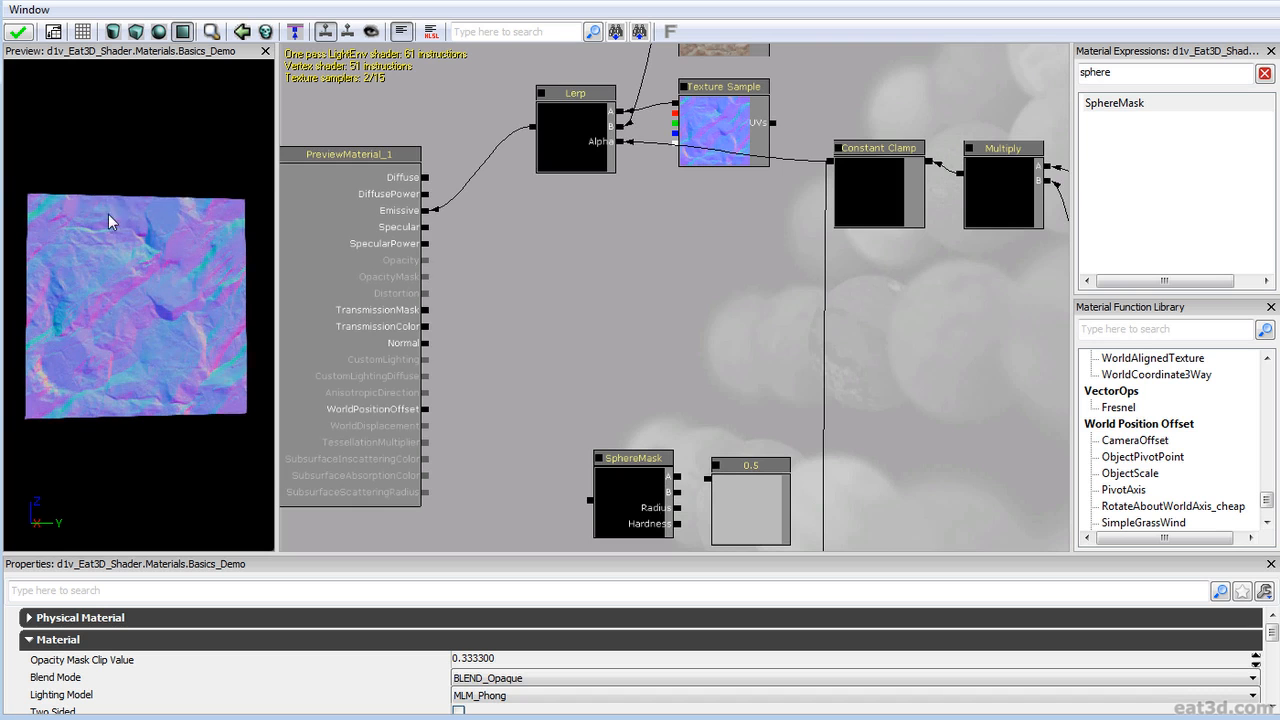
pyautogui.scroll(-3, 660, 250)
pyautogui.moveTo(406, 55); pyautogui.dragTo(425, 57)
pyautogui.moveTo(712, 185); pyautogui.dragTo(545, 235)
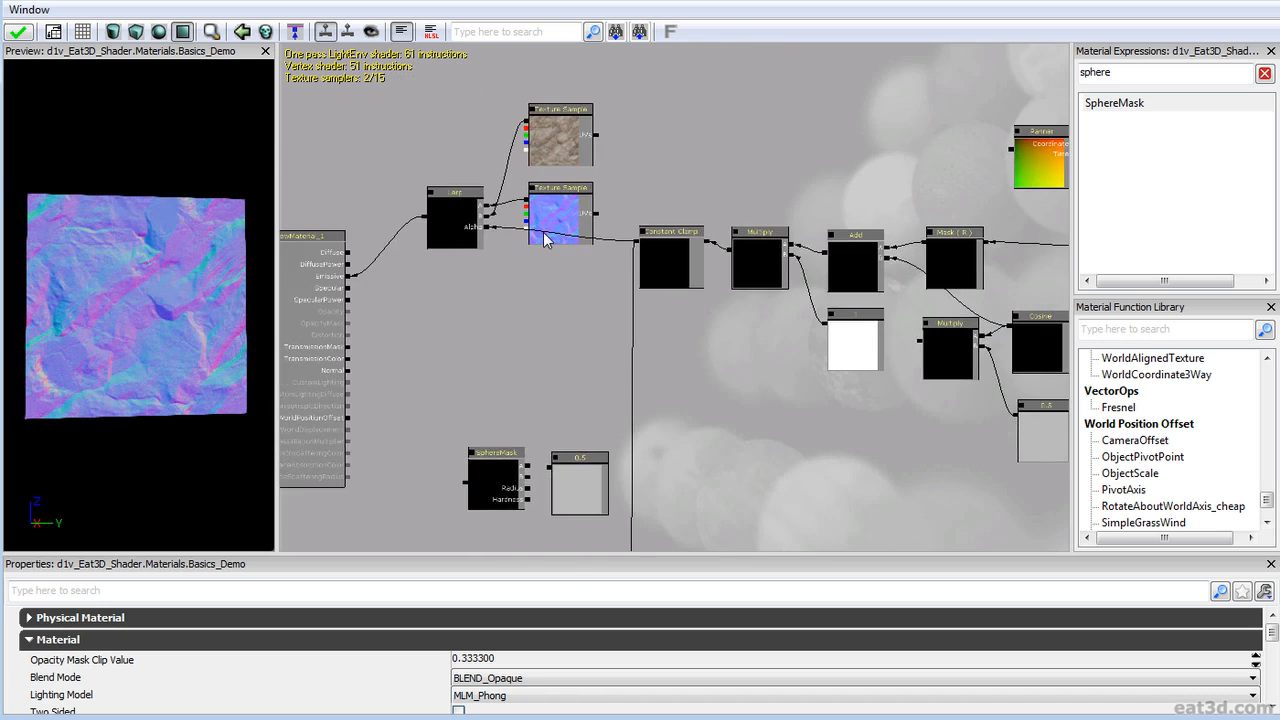
# - Reposition the copied 0.5 constant next to the SphereMask's inputs
pyautogui.moveTo(516, 426); pyautogui.dragTo(489, 285)
pyautogui.moveTo(627, 309); pyautogui.dragTo(724, 243)
pyautogui.scroll(5, 690, 300)
pyautogui.click(627, 288)
pyautogui.moveTo(622, 281); pyautogui.dragTo(719, 262)
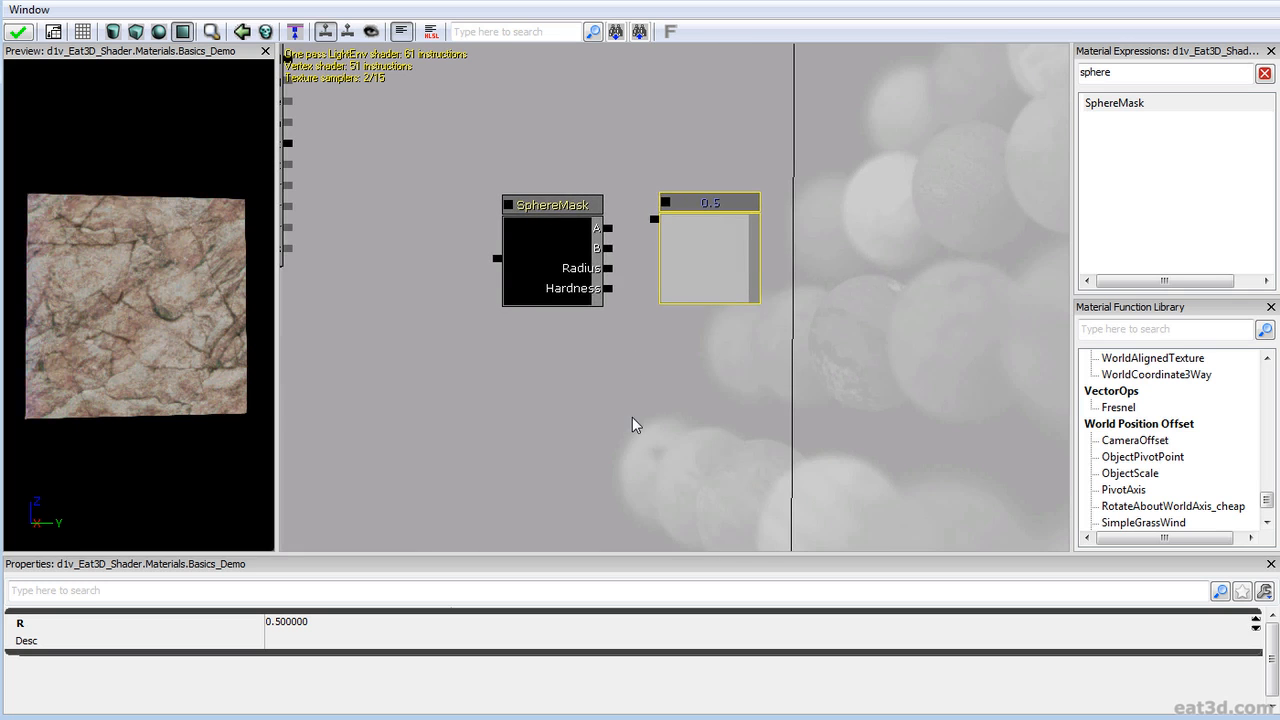
# - Connect the 0.5 constant to the SphereMask's Radius and Hardness inputs and place it beside the node
pyautogui.moveTo(682, 252); pyautogui.dragTo(612, 291)
pyautogui.click(693, 341)
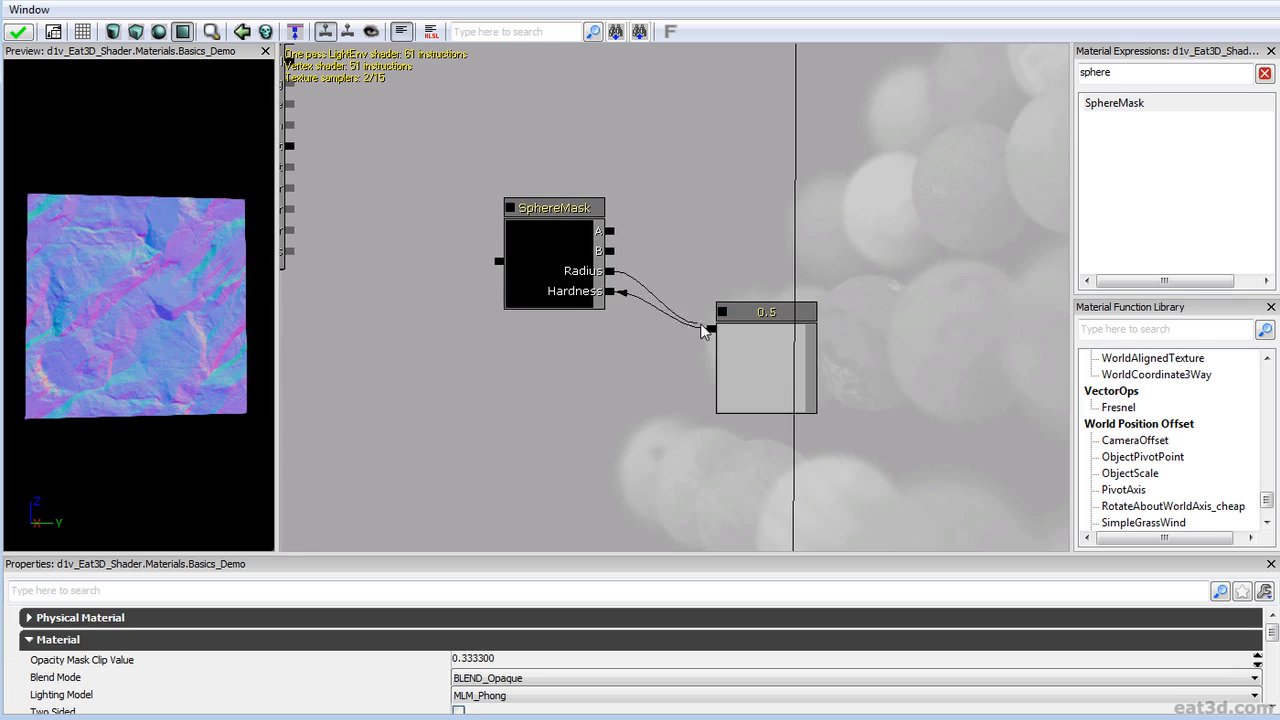
pyautogui.click(746, 342)
pyautogui.moveTo(746, 342); pyautogui.dragTo(745, 337)
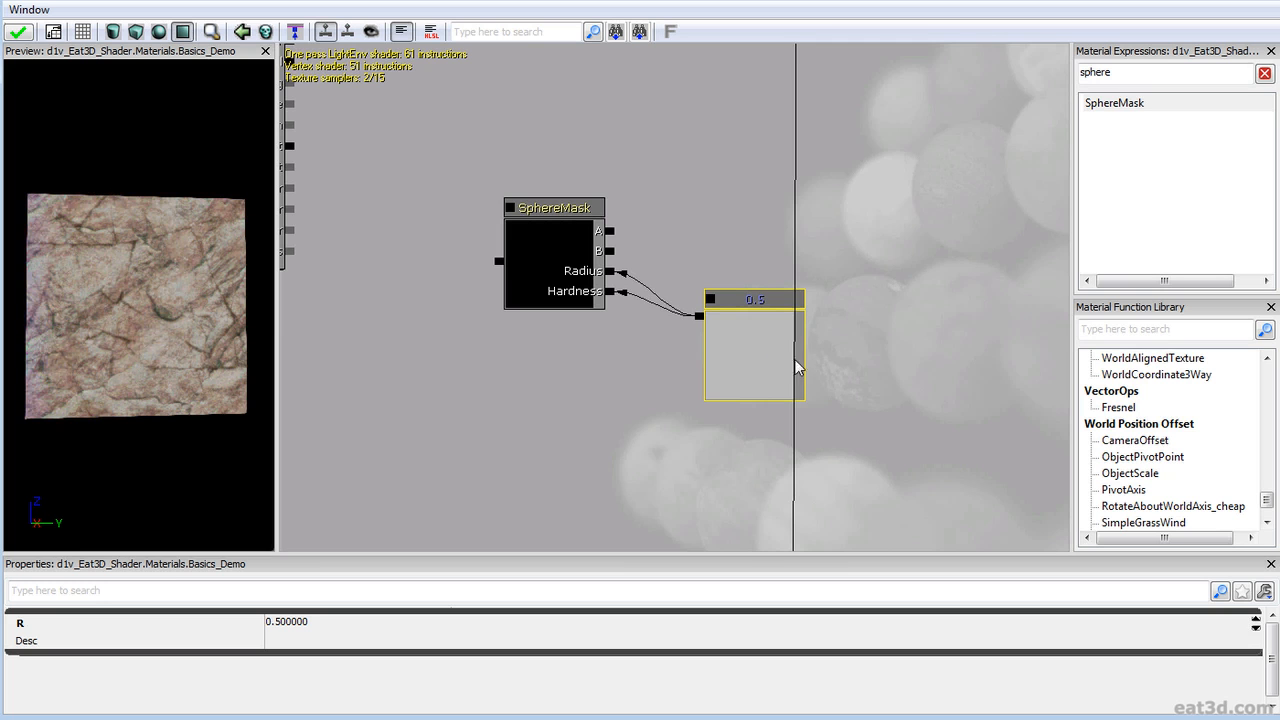
# - Duplicate a TexCoord node from the animated mask network and place the copy near the SphereMask
pyautogui.moveTo(871, 428)
pyautogui.mouseDown()
pyautogui.moveTo(837, 343)
pyautogui.moveTo(680, 397)
pyautogui.moveTo(699, 338)
pyautogui.moveTo(877, 408)
pyautogui.mouseUp()
pyautogui.moveTo(311, 423); pyautogui.dragTo(458, 416)
pyautogui.click(507, 345)
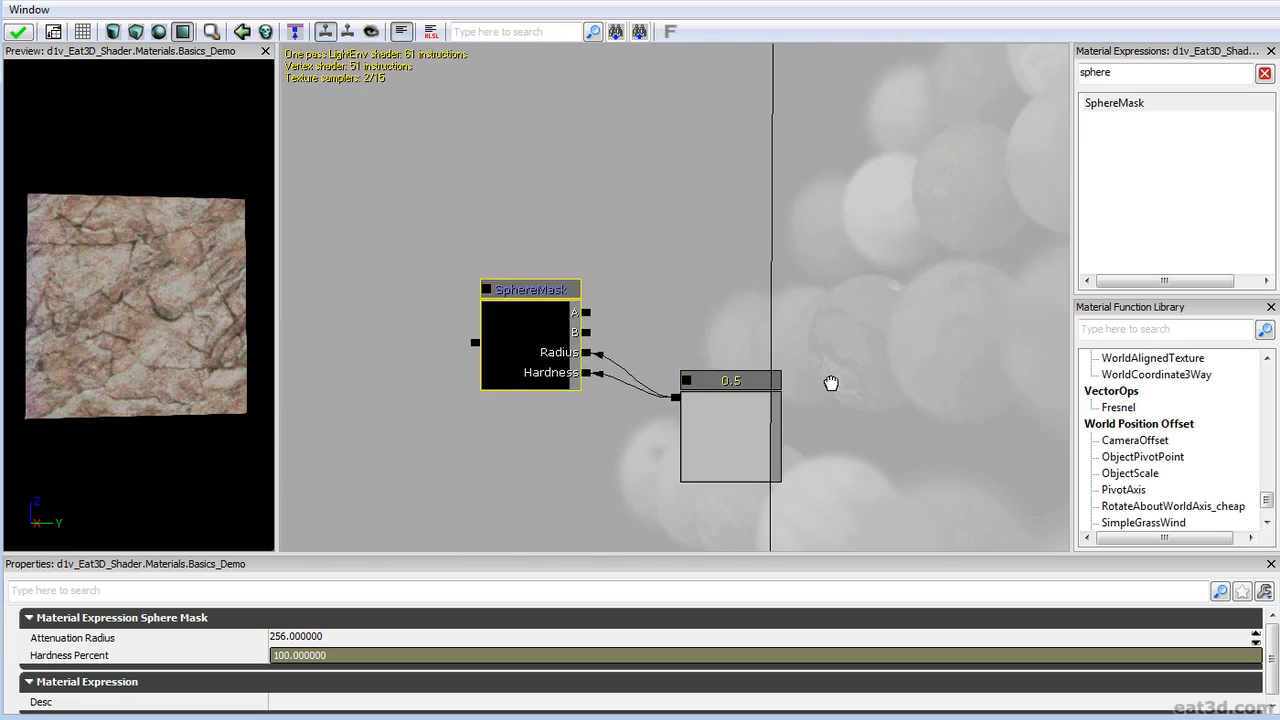
pyautogui.moveTo(831, 383); pyautogui.dragTo(575, 394)
pyautogui.moveTo(929, 308); pyautogui.dragTo(601, 400)
pyautogui.moveTo(835, 191); pyautogui.dragTo(345, 347)
pyautogui.click(887, 139)
pyautogui.hotkey('ctrl', 'w')
pyautogui.moveTo(425, 340); pyautogui.dragTo(625, 286)
pyautogui.scroll(4, 625, 286)
pyautogui.moveTo(630, 290); pyautogui.dragTo(865, 341)
pyautogui.keyDown('ctrl'); pyautogui.moveTo(871, 260); pyautogui.dragTo(722, 186); pyautogui.keyUp('ctrl')
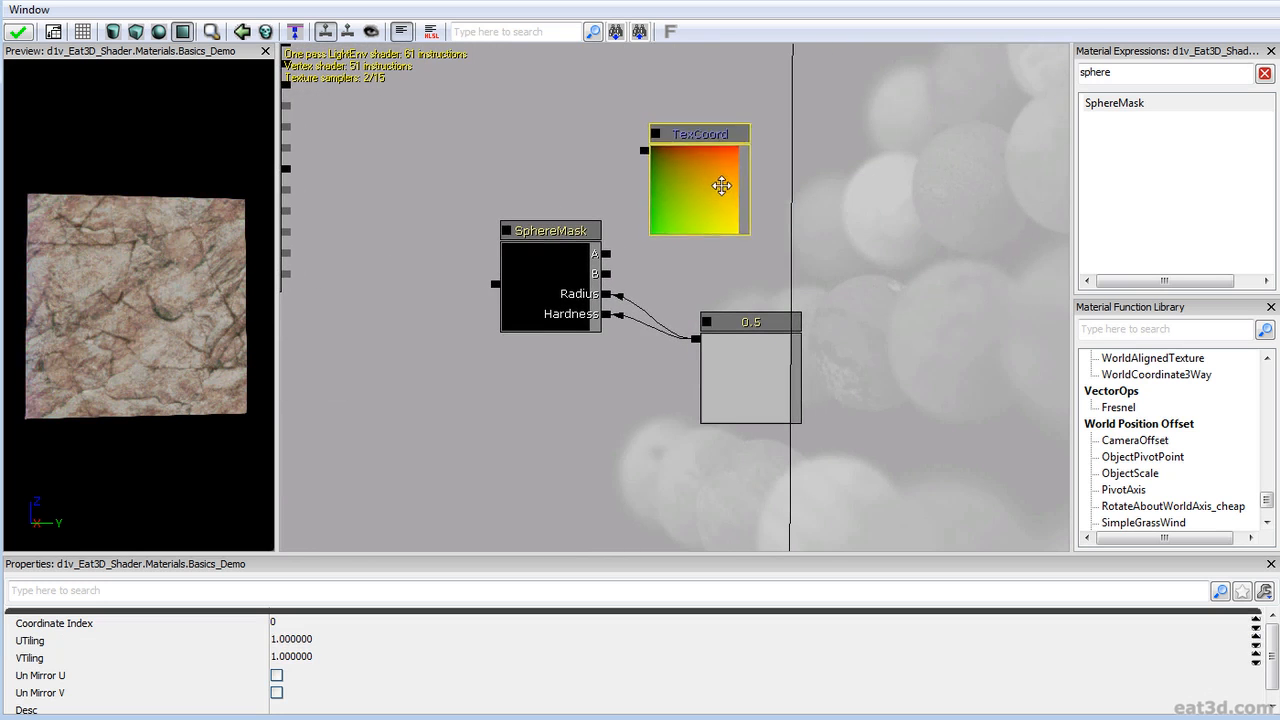
# - Connect the TexCoord to the SphereMask's A input and move the 0.5 constant below, leaving room between them
pyautogui.moveTo(627, 249); pyautogui.dragTo(673, 278)
pyautogui.moveTo(727, 164); pyautogui.dragTo(663, 289)
pyautogui.moveTo(733, 224); pyautogui.dragTo(709, 211)
pyautogui.moveTo(806, 386); pyautogui.dragTo(777, 418)
pyautogui.moveTo(870, 329); pyautogui.dragTo(734, 388)
# - Add a Constant2Vector with R and G set to 0.5 and connect it to the SphereMask's B input
pyautogui.click(1130, 76)
pyautogui.doubleClick(1130, 77)
pyautogui.write('2')
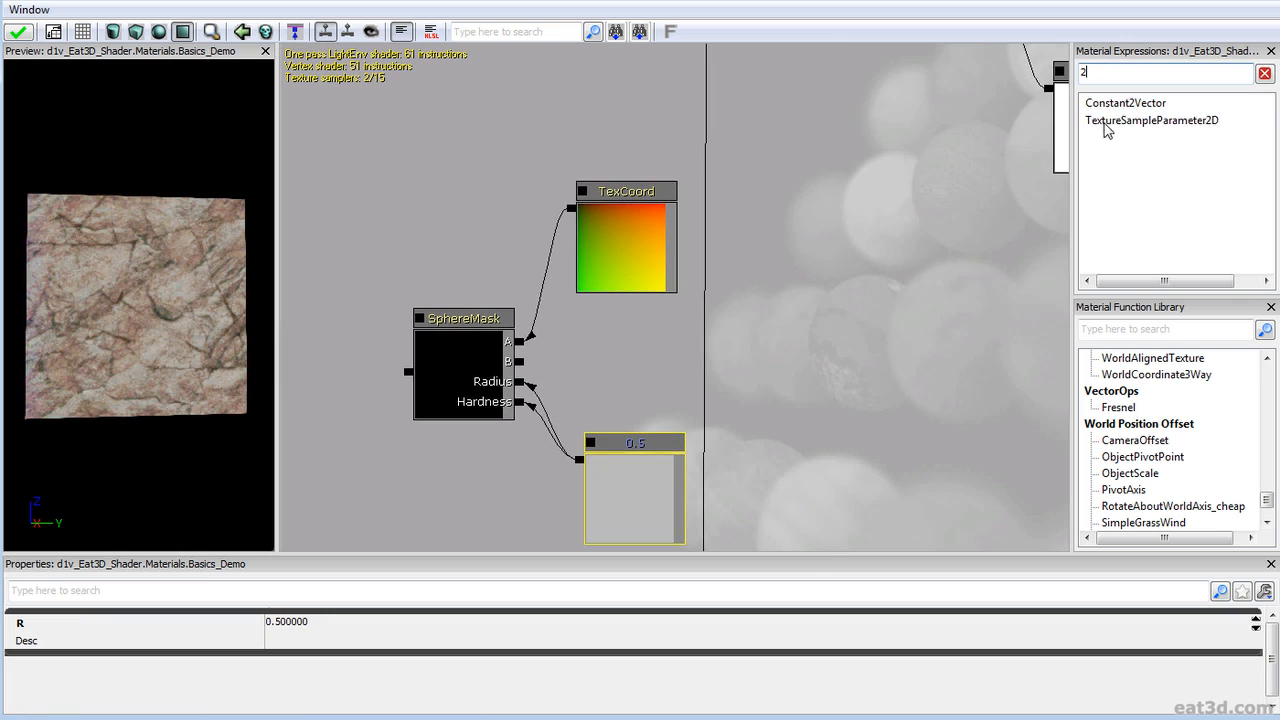
pyautogui.moveTo(737, 297); pyautogui.dragTo(611, 363)
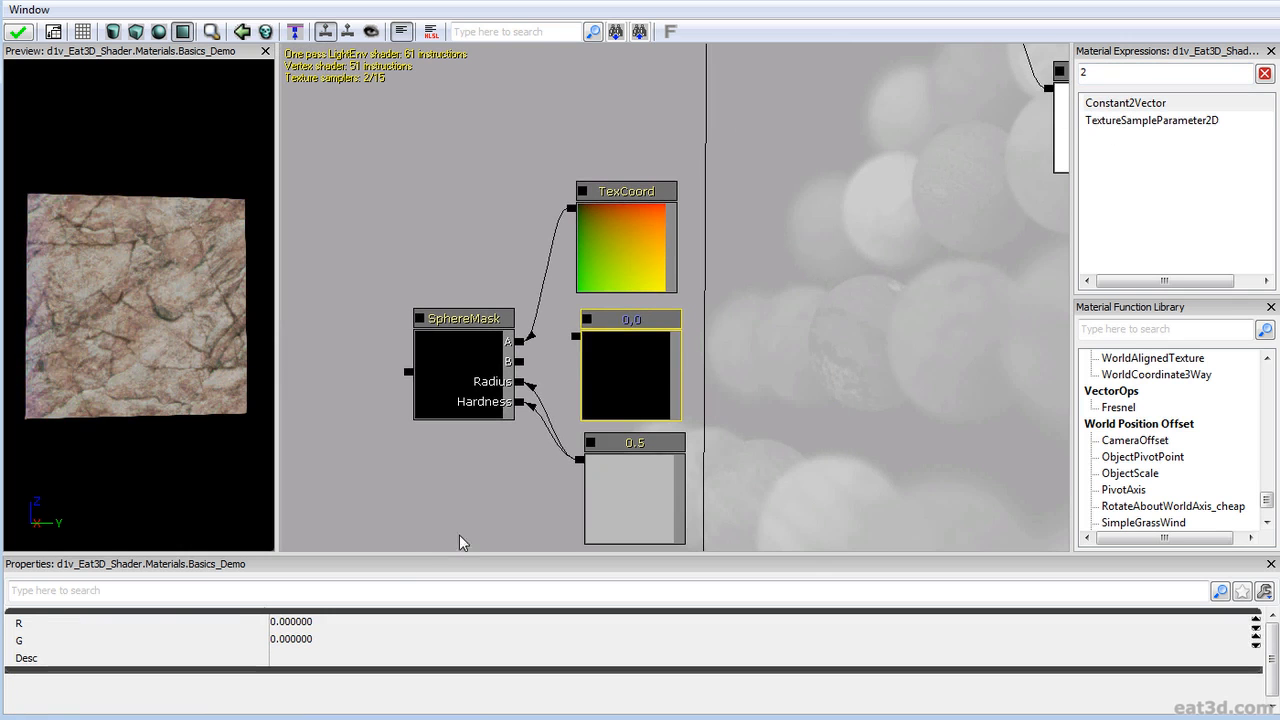
pyautogui.click(200, 624)
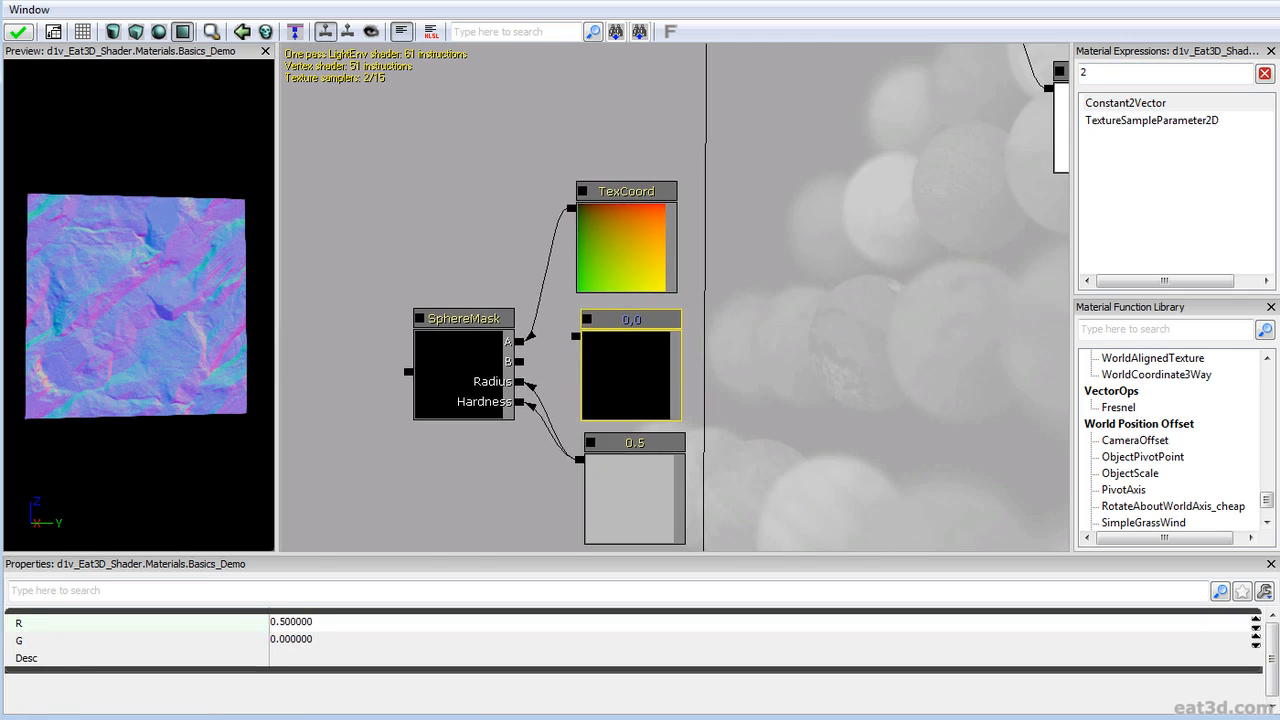
pyautogui.press('Tab')
pyautogui.write('.')
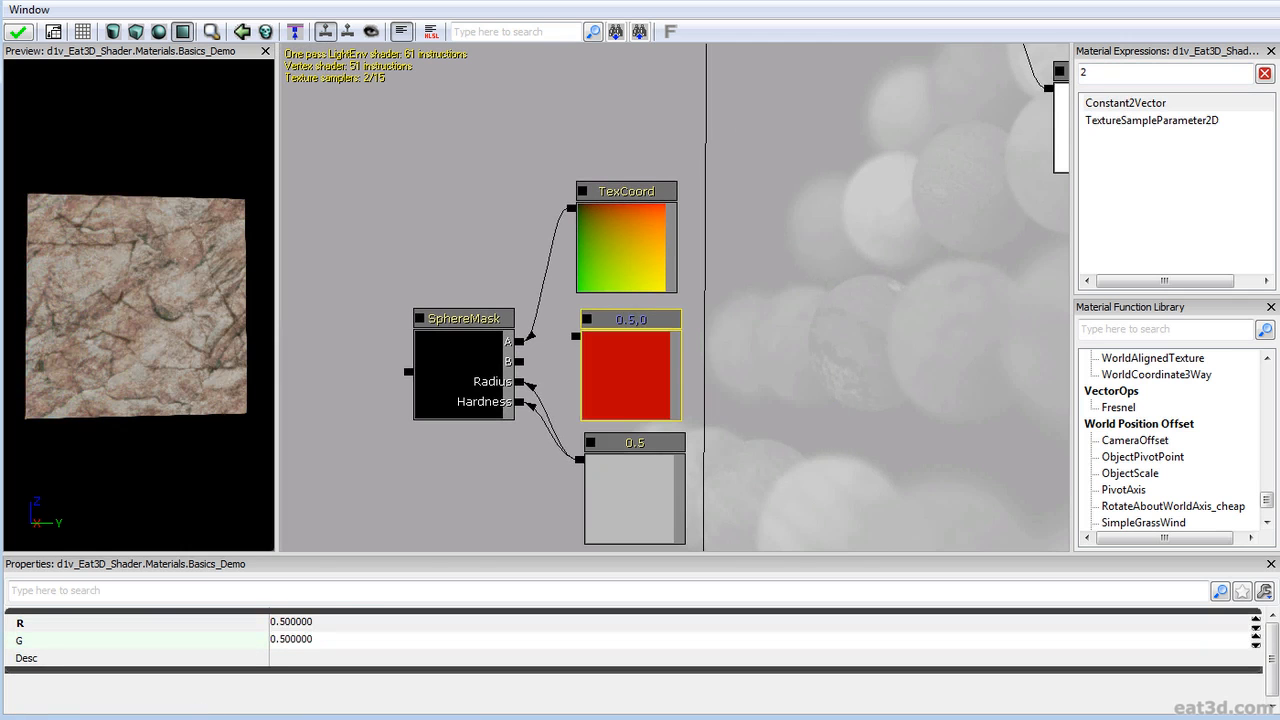
pyautogui.moveTo(575, 336); pyautogui.dragTo(519, 362)
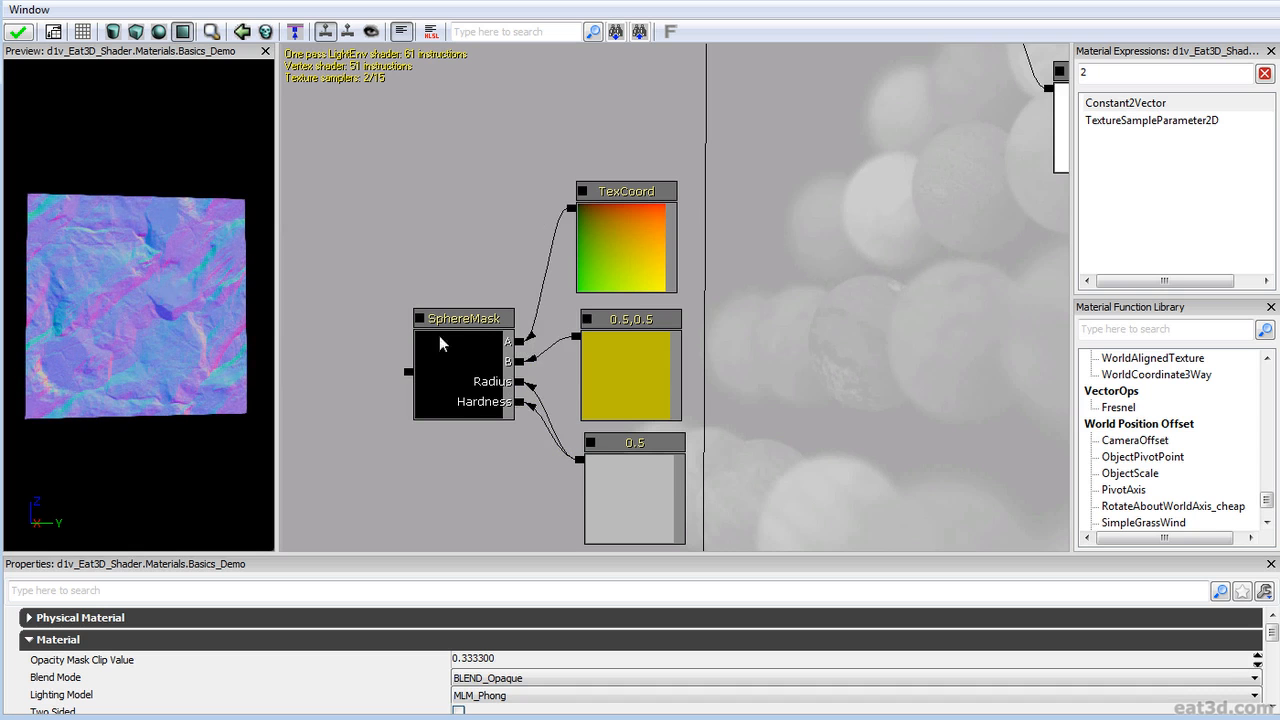
# - Connect the SphereMask output to the material's Emissive input and show the grid in the preview
pyautogui.moveTo(516, 400); pyautogui.dragTo(488, 177)
pyautogui.scroll(2, 652, 418)
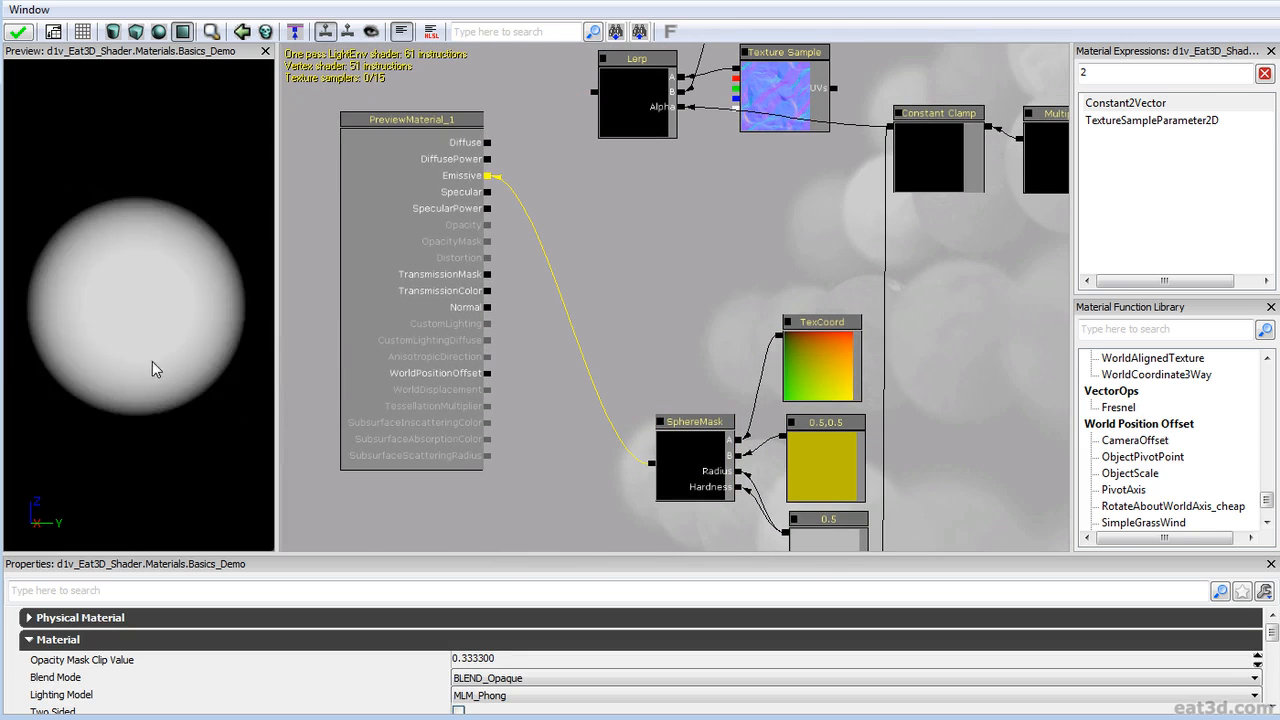
pyautogui.click(83, 32)
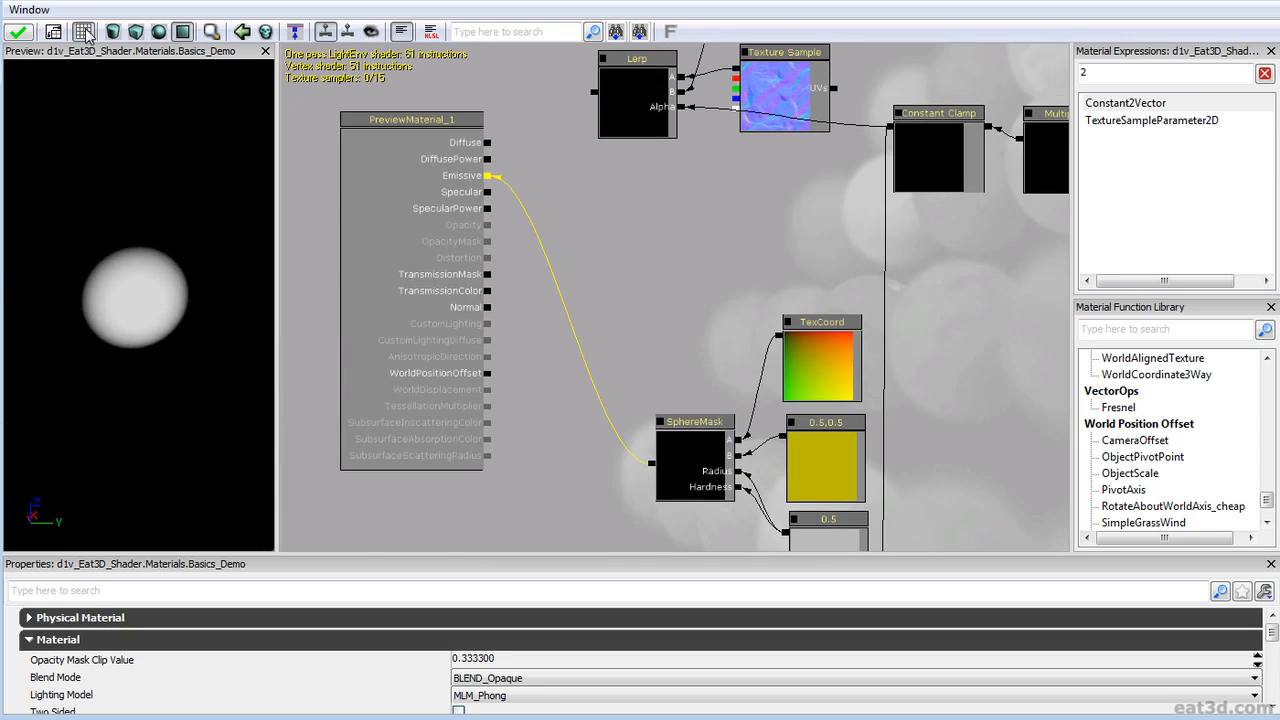
pyautogui.moveTo(806, 505); pyautogui.dragTo(703, 455)
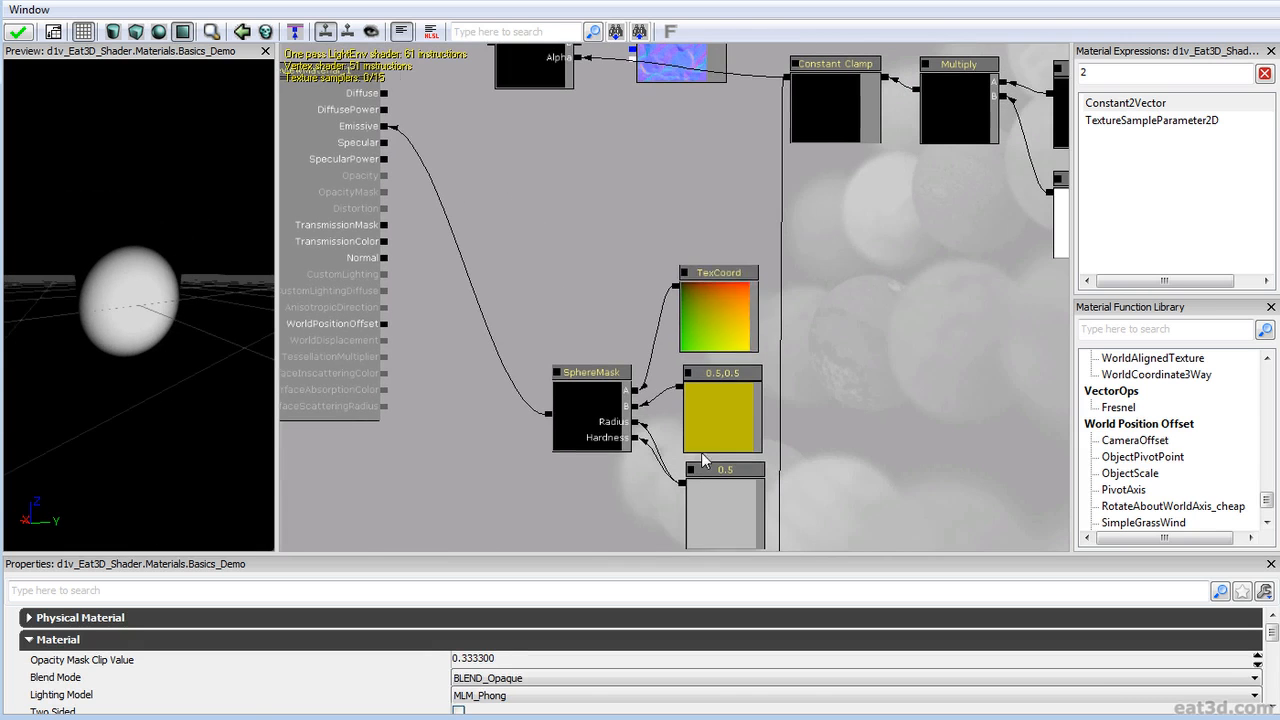
# - Try UTiling values of 0.5 and 0.1 on the SphereMask's TexCoord, and return it to 1
pyautogui.click(736, 308)
pyautogui.click(309, 639)
pyautogui.write('0.5')
pyautogui.press('Return')
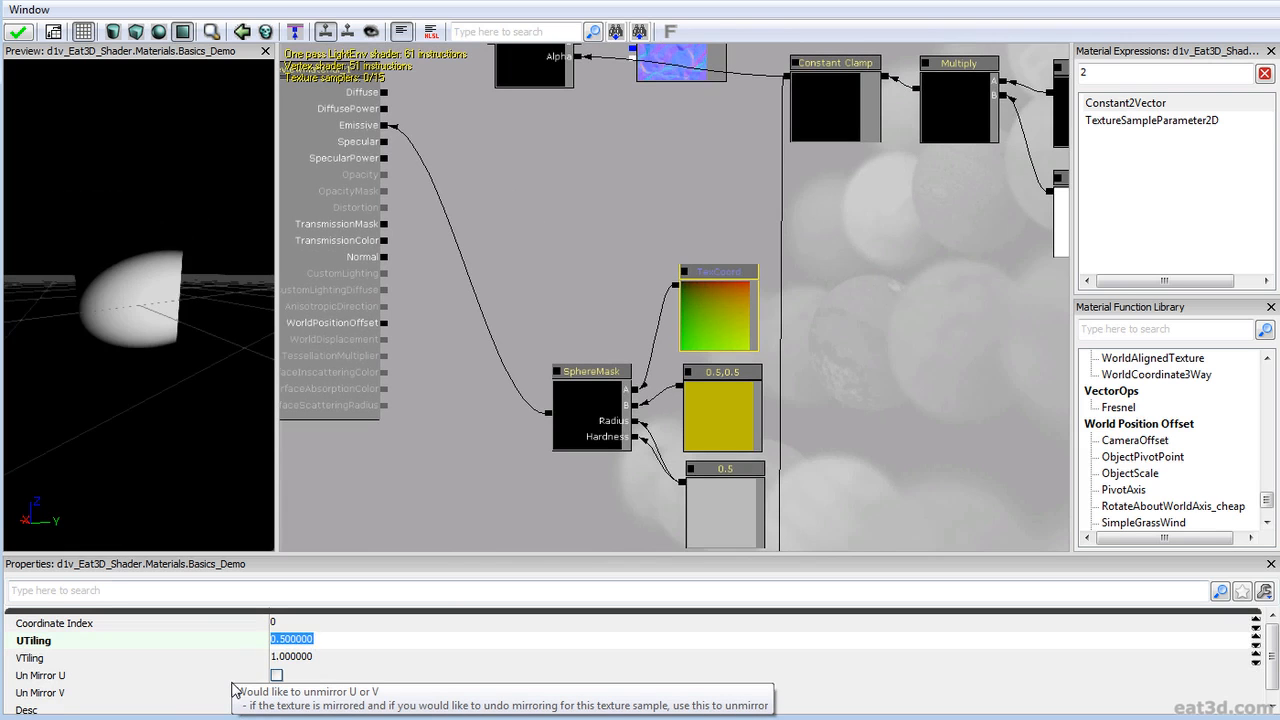
pyautogui.write('0.1')
pyautogui.press('Return')
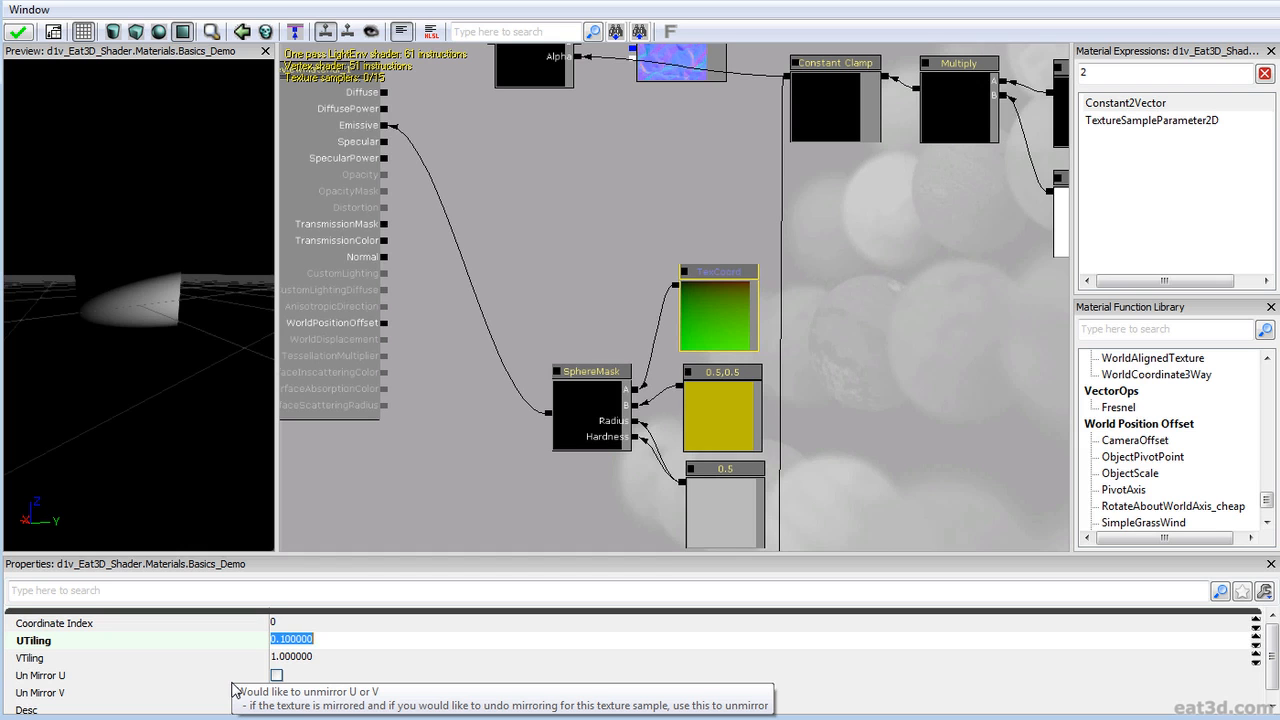
pyautogui.write('1')
pyautogui.press('Return')
# - Offset the sphere's centre horizontally by setting the Constant2Vector's R to 0.25 and then to 0
pyautogui.moveTo(131, 356); pyautogui.dragTo(131, 240, button='right')
pyautogui.moveTo(131, 240); pyautogui.dragTo(54, 223)
pyautogui.moveTo(54, 223); pyautogui.dragTo(142, 148, button='right')
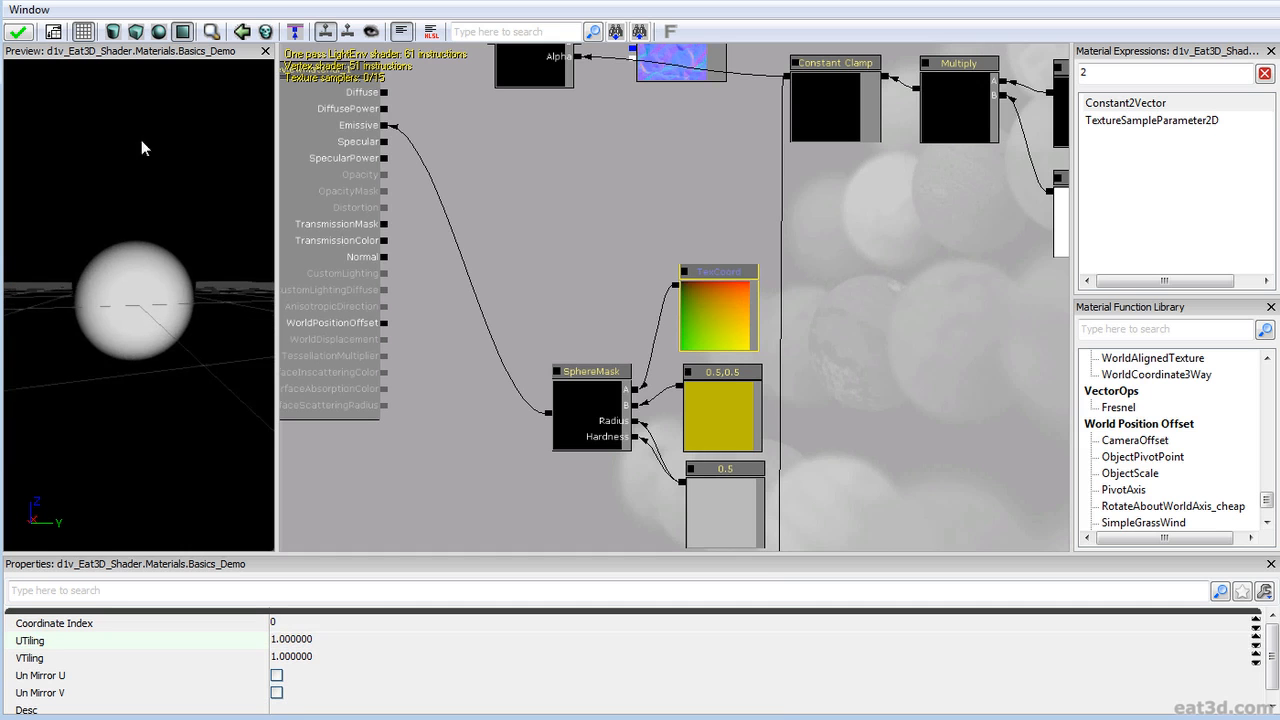
pyautogui.moveTo(141, 140); pyautogui.dragTo(161, 164)
pyautogui.moveTo(670, 437); pyautogui.dragTo(693, 406)
pyautogui.click(722, 393)
pyautogui.click(288, 621)
pyautogui.write('0.25')
pyautogui.press('Return')
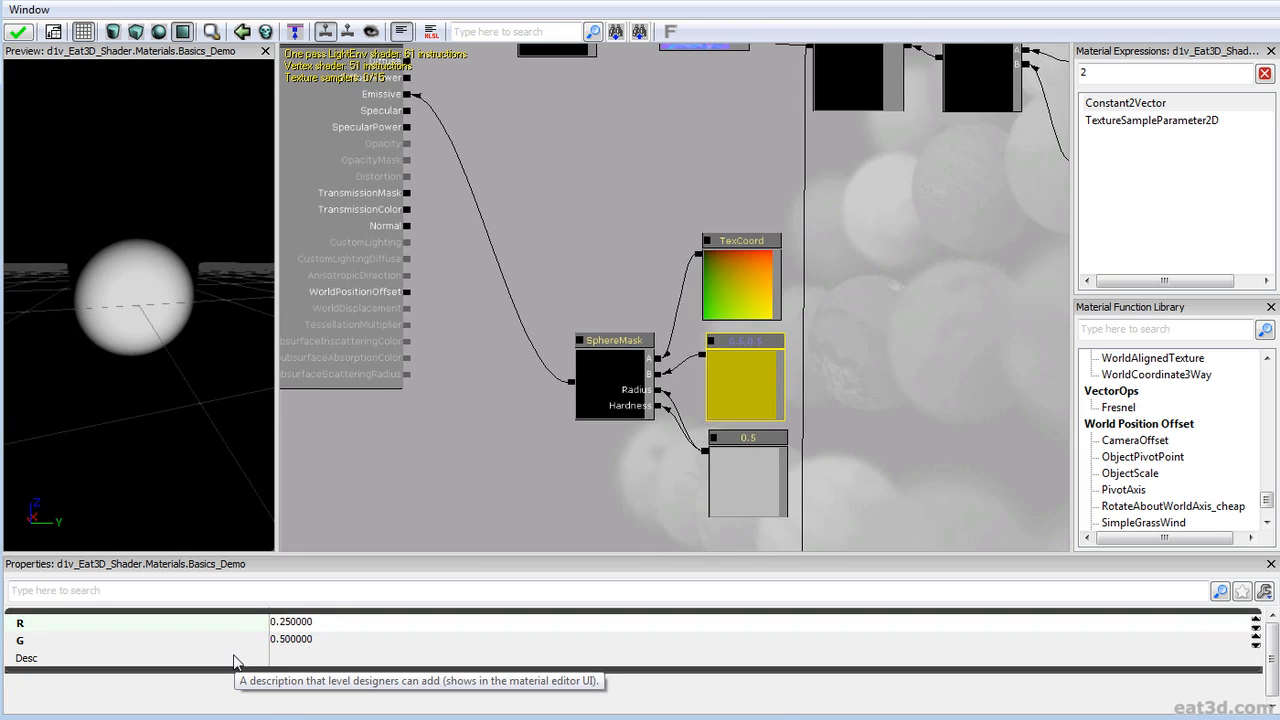
pyautogui.press('BackSpace')
pyautogui.write('0')
pyautogui.press('Return')
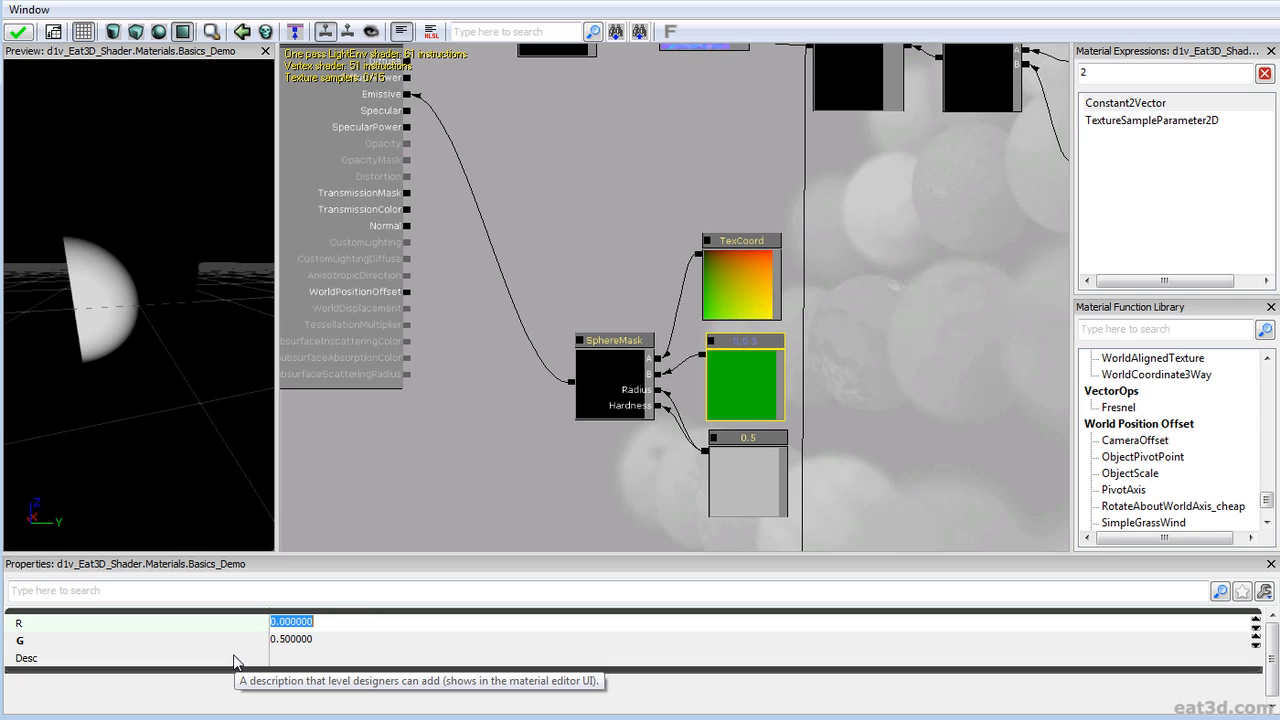
# - Drive the Lerp's Alpha with the SphereMask output and connect the Lerp to the material's Emissive input
pyautogui.moveTo(140, 340); pyautogui.dragTo(140, 390, button='right')
pyautogui.moveTo(703, 268); pyautogui.dragTo(695, 314)
pyautogui.scroll(-3, 695, 314)
pyautogui.scroll(5, 634, 289)
pyautogui.moveTo(664, 400); pyautogui.dragTo(652, 394)
pyautogui.moveTo(636, 461); pyautogui.dragTo(663, 114)
pyautogui.moveTo(597, 65); pyautogui.dragTo(401, 250)
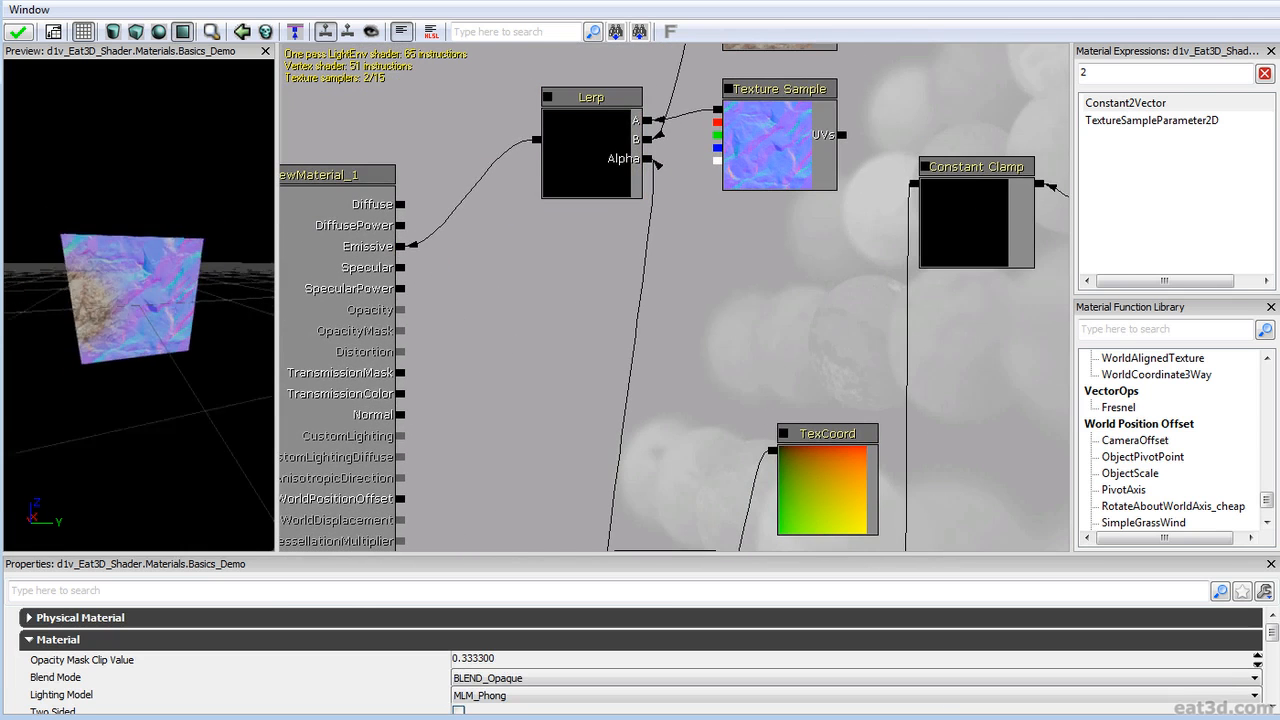
pyautogui.moveTo(168, 375); pyautogui.dragTo(151, 346)
pyautogui.moveTo(151, 346); pyautogui.dragTo(94, 306, button='right')
pyautogui.moveTo(94, 306); pyautogui.dragTo(109, 300)
# - Duplicate the 0.5 constant, set the copy to 1 and connect it to the SphereMask's Hardness input
pyautogui.moveTo(762, 544); pyautogui.dragTo(731, 262)
pyautogui.click(812, 447)
pyautogui.moveTo(783, 438); pyautogui.dragTo(765, 472)
pyautogui.hotkey('ctrl', 'w')
pyautogui.click(300, 621)
pyautogui.write('1')
pyautogui.press('Return')
pyautogui.moveTo(727, 457); pyautogui.dragTo(670, 275)
# - Inspect the mask edge up close, and set the Hardness constant to 0 and then to 0.89
pyautogui.moveTo(242, 332); pyautogui.dragTo(242, 280, button='right')
pyautogui.moveTo(124, 302); pyautogui.dragTo(170, 302)
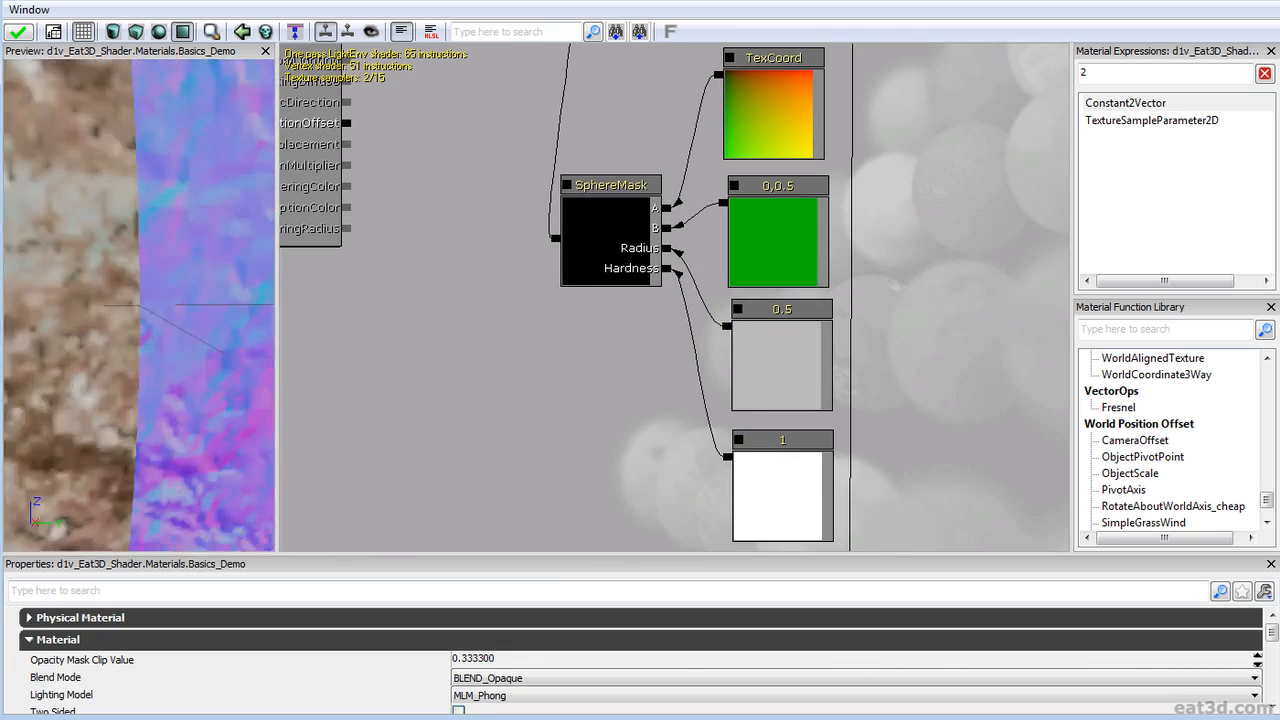
pyautogui.moveTo(124, 302); pyautogui.dragTo(124, 360, button='right')
pyautogui.moveTo(170, 302); pyautogui.dragTo(124, 302)
pyautogui.click(762, 500)
pyautogui.click(345, 626)
pyautogui.write('0')
pyautogui.press('Return')
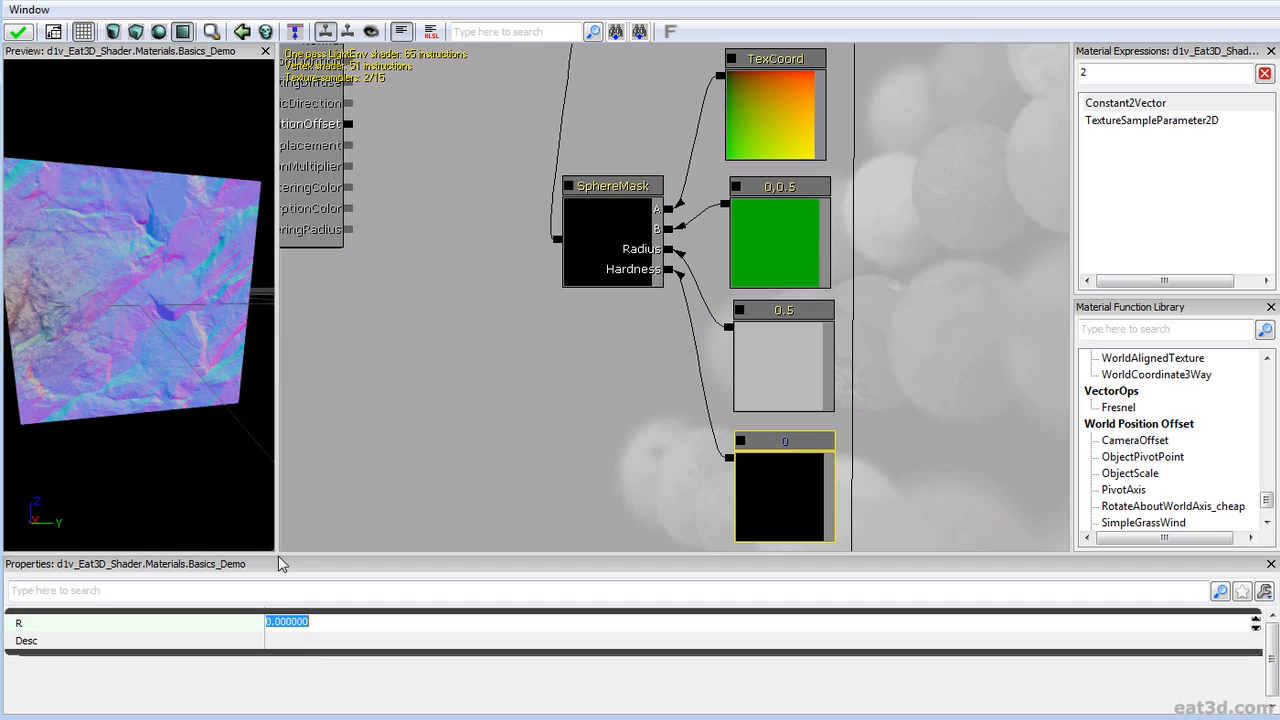
pyautogui.write('0.89')
pyautogui.press('Return')
# - Set the R value of the Constant2Vector feeding the SphereMask's B input to 1
pyautogui.click(773, 255)
pyautogui.click(318, 622)
pyautogui.write('1')
pyautogui.press('Return')
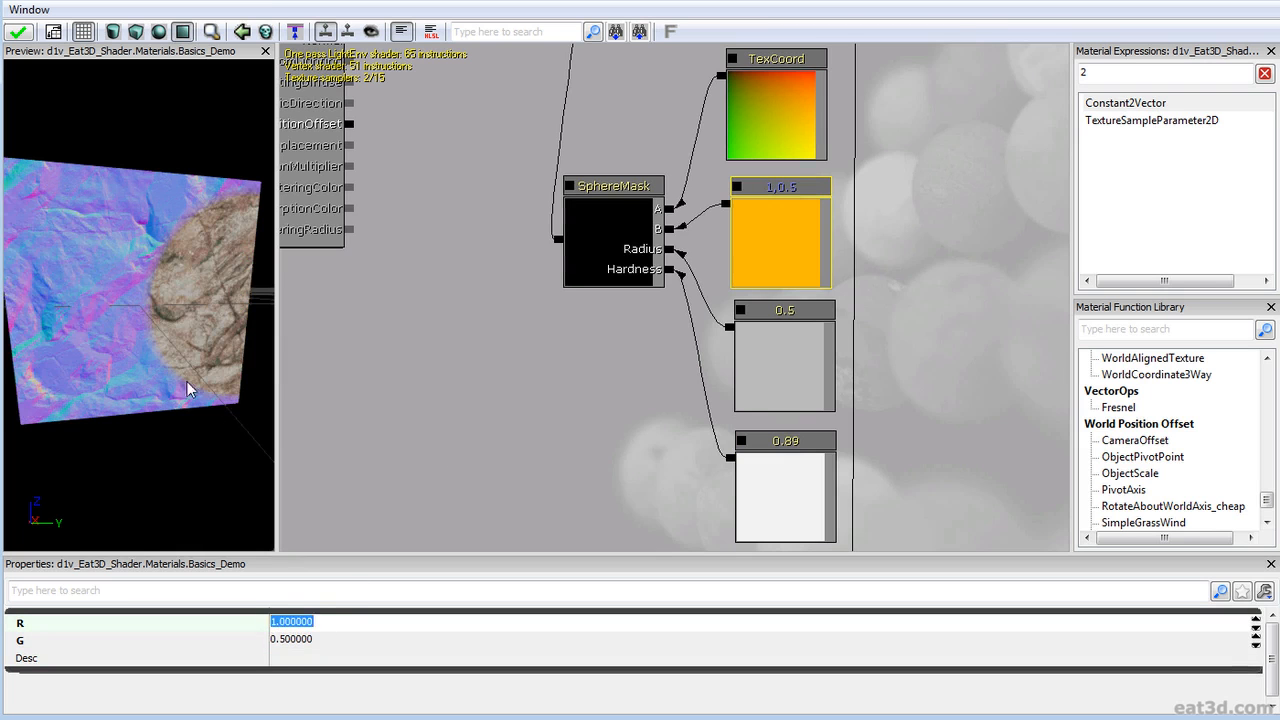
# - Move the sphere's centre to other corners by setting the Constant2Vector's G to 1 and then to 0
pyautogui.moveTo(187, 383); pyautogui.dragTo(218, 499, button='right')
pyautogui.click(310, 640)
pyautogui.write('1')
pyautogui.press('Return')
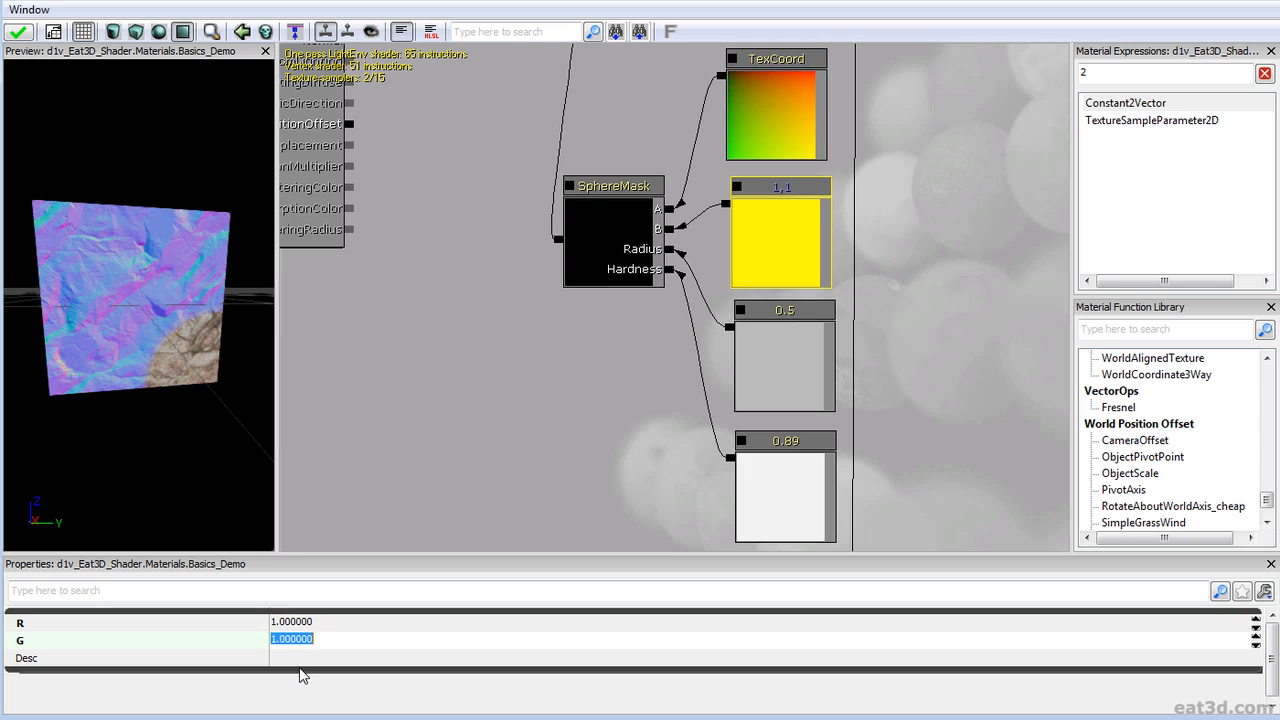
pyautogui.write('0')
pyautogui.press('Return')
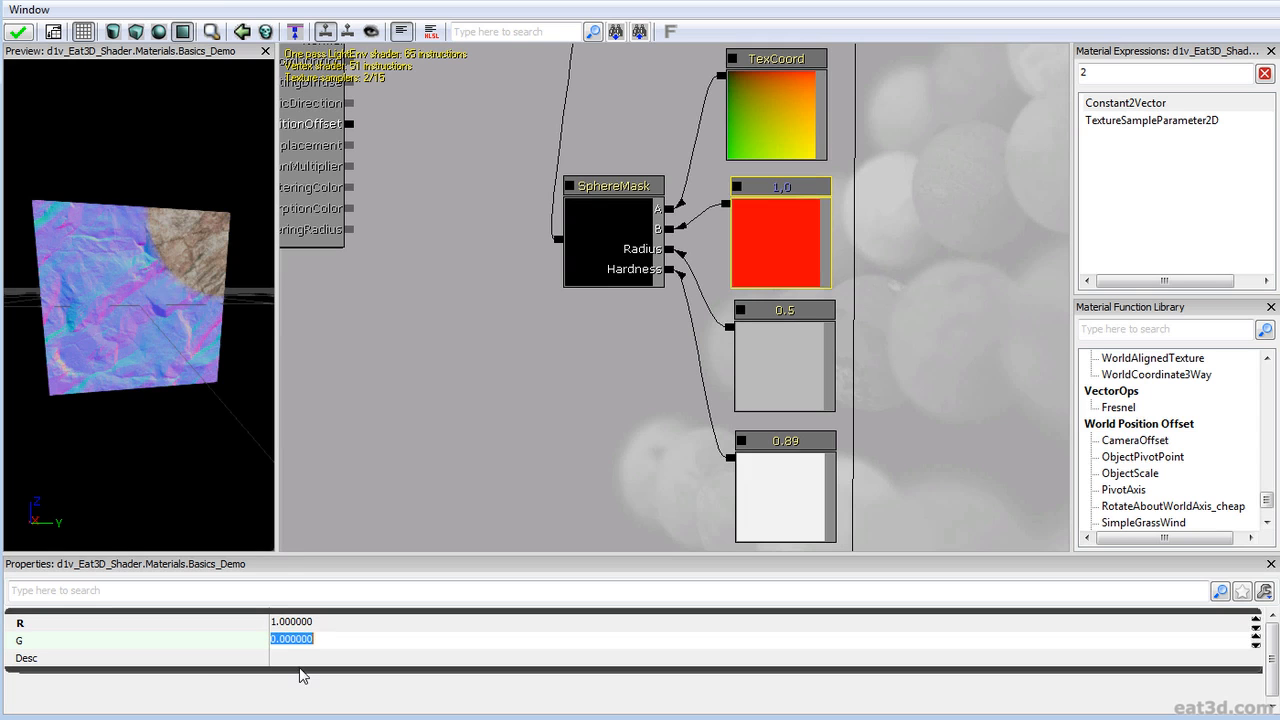
# - Align the TexCoord node above the Constant2Vector in the column of SphereMask inputs
pyautogui.moveTo(171, 415)
pyautogui.mouseDown(button='right')
pyautogui.moveTo(171, 440)
pyautogui.moveTo(171, 360)
pyautogui.moveTo(171, 430)
pyautogui.mouseUp(button='right')
pyautogui.moveTo(738, 280); pyautogui.dragTo(608, 321)
pyautogui.scroll(-3, 663, 380)
pyautogui.scroll(3, 650, 440)
pyautogui.moveTo(540, 478); pyautogui.dragTo(592, 473)
pyautogui.keyDown('ctrl'); pyautogui.keyDown('alt'); pyautogui.moveTo(627, 489); pyautogui.dragTo(764, 290); pyautogui.keyUp('alt'); pyautogui.keyUp('ctrl')
pyautogui.keyDown('ctrl'); pyautogui.moveTo(766, 285); pyautogui.dragTo(786, 326); pyautogui.keyUp('ctrl')
pyautogui.click(653, 87)
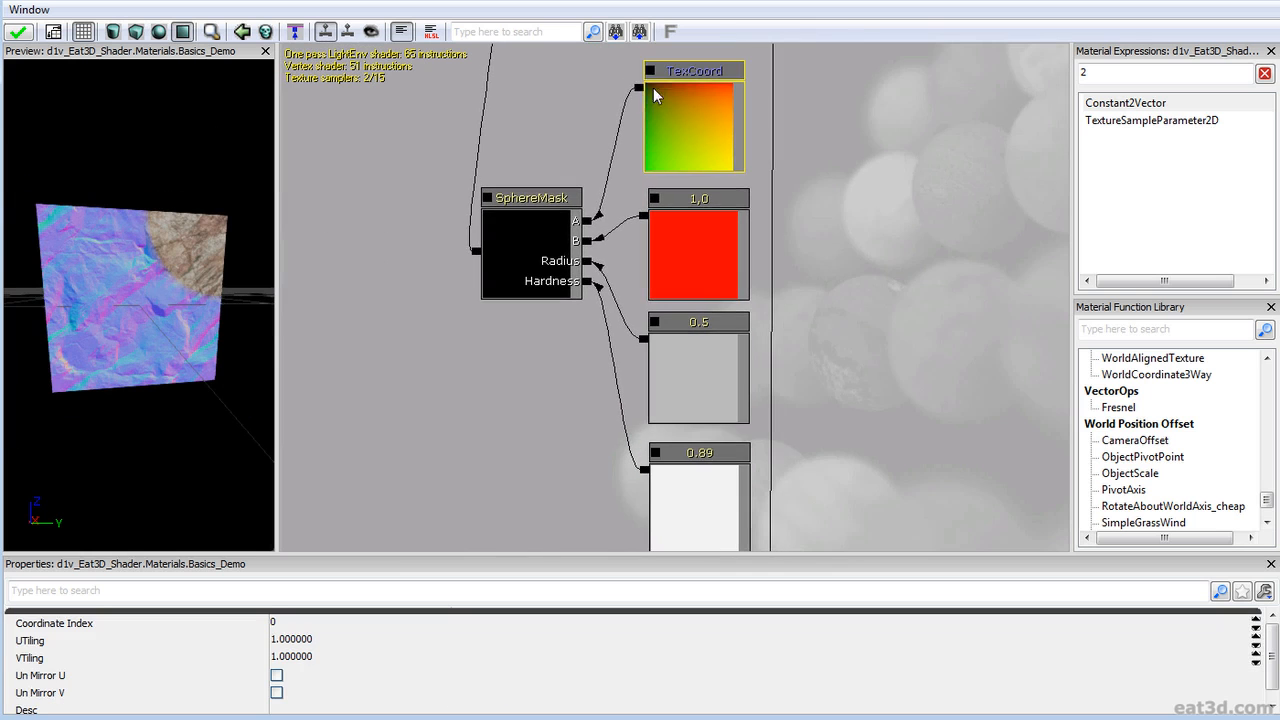
pyautogui.moveTo(668, 108); pyautogui.dragTo(676, 108)
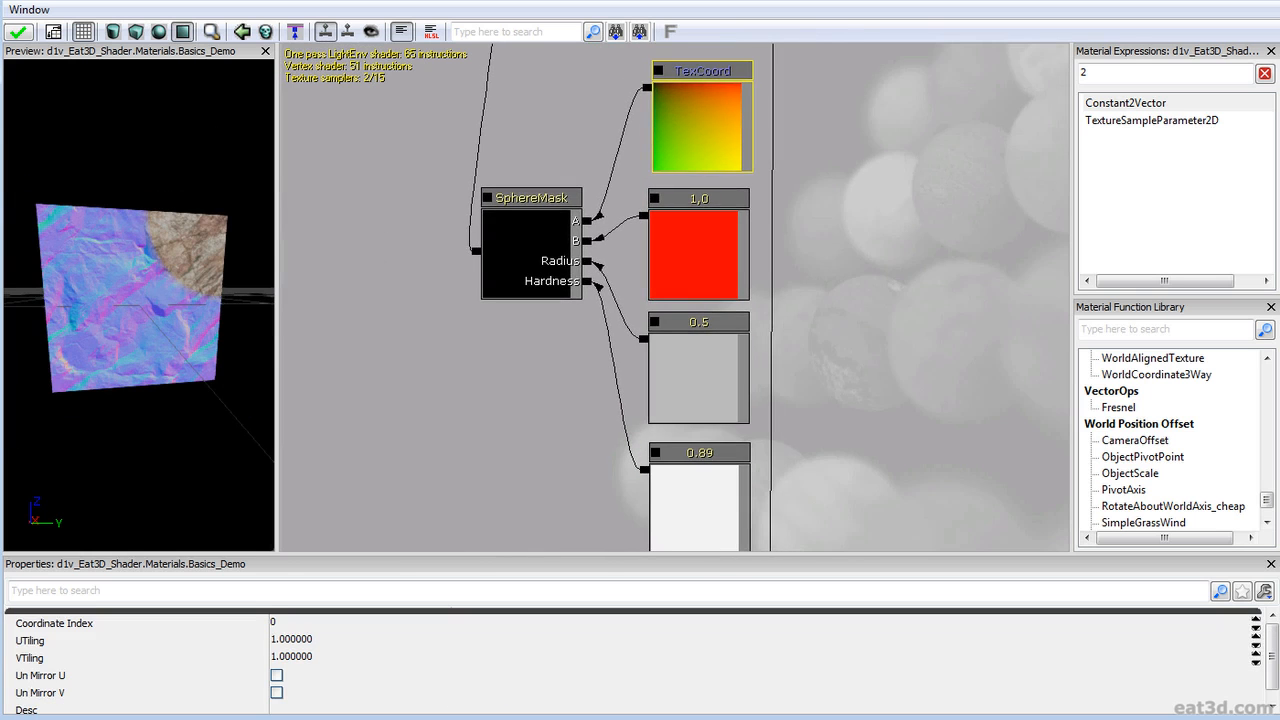
# - Connect the 0.5 constant to the SphereMask's Hardness input in place of the 0.89 constant
pyautogui.moveTo(732, 516); pyautogui.dragTo(680, 471)
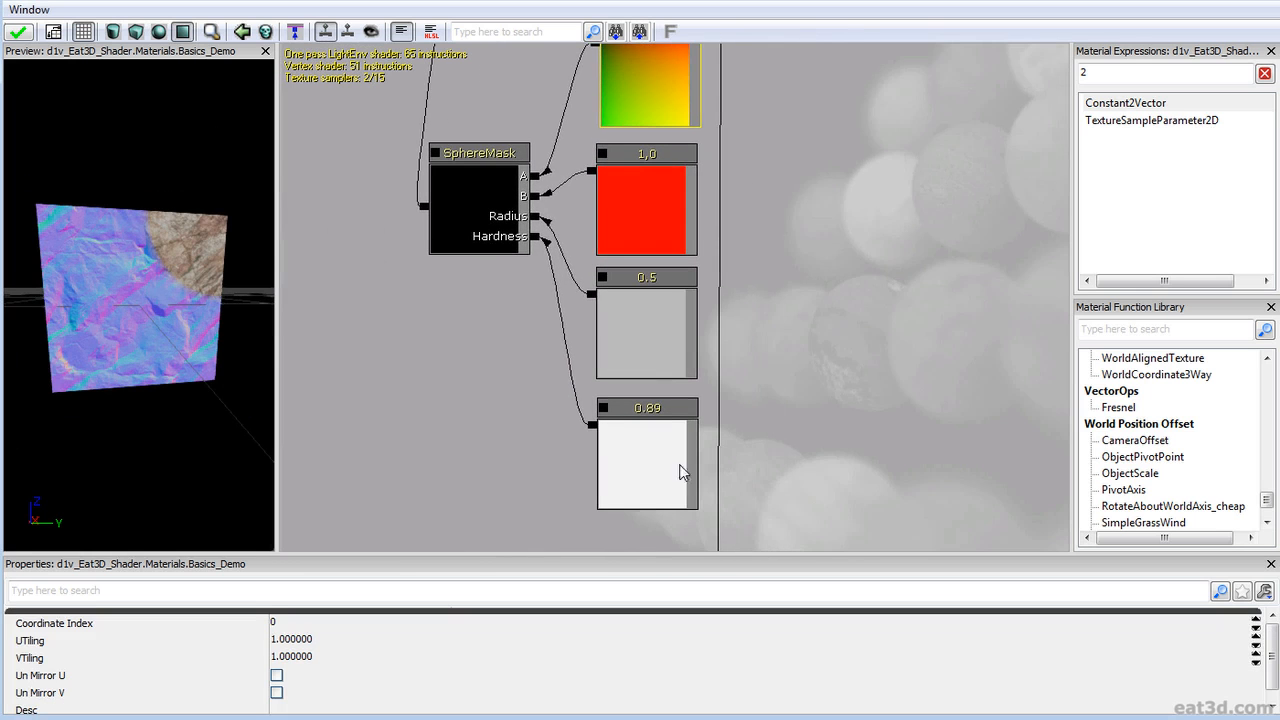
pyautogui.click(593, 299)
pyautogui.moveTo(592, 294); pyautogui.dragTo(537, 237)
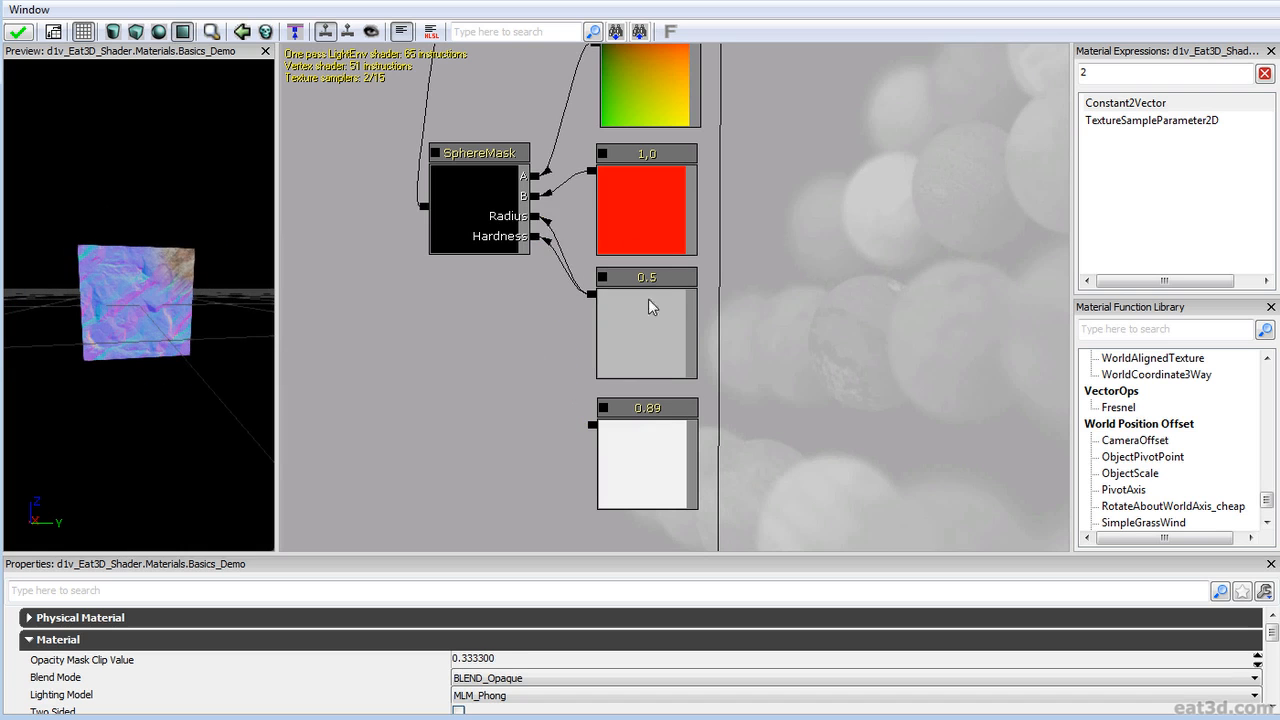
# - Centre the sphere mask by setting both R and G of the Constant2Vector to 0.5
pyautogui.click(642, 158)
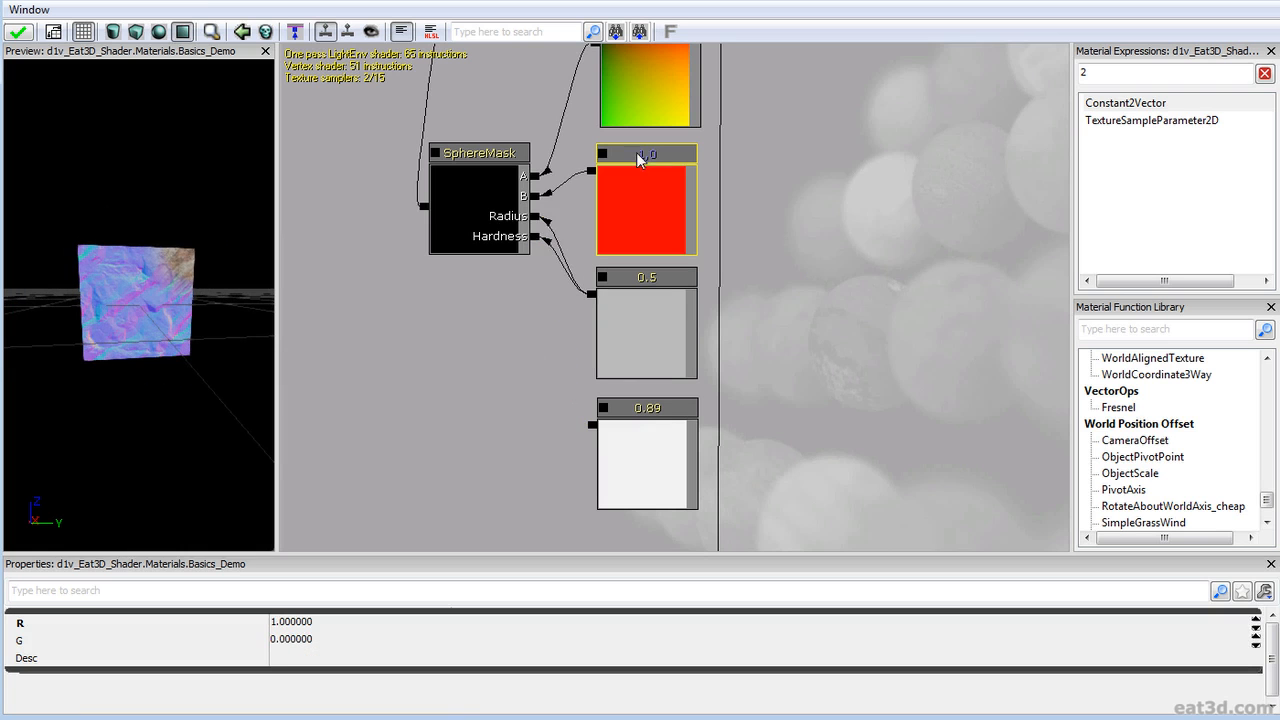
pyautogui.click(314, 622)
pyautogui.write('0.5')
pyautogui.press('Return')
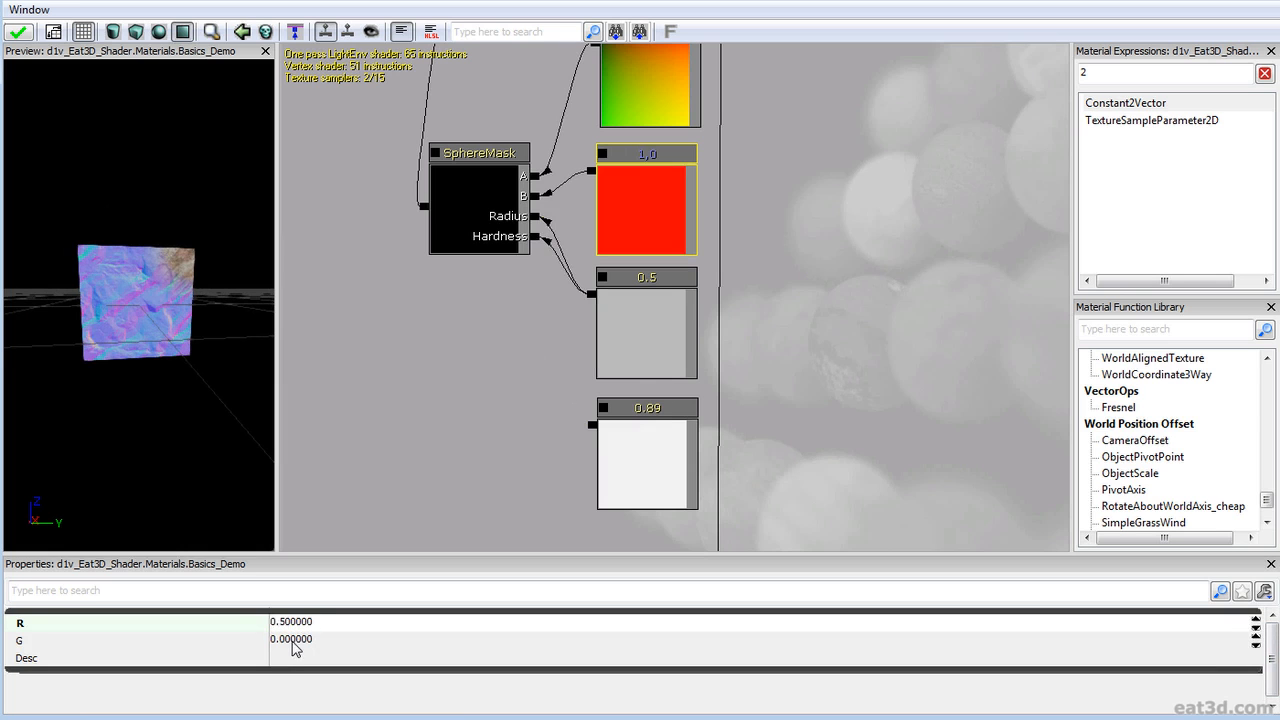
pyautogui.click(293, 640)
pyautogui.write('0.5')
pyautogui.press('Return')
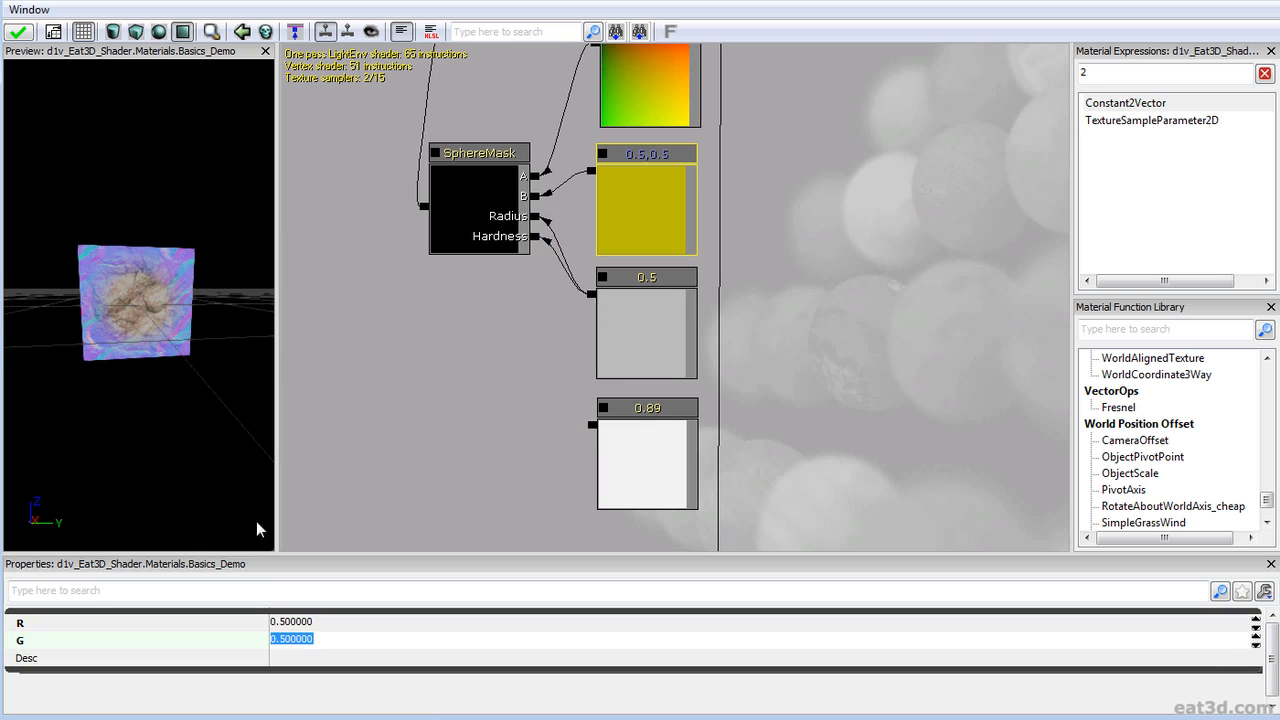
# - Examine the centred blend in the preview and the SphereMask network alongside the other example networks
pyautogui.moveTo(153, 366)
pyautogui.mouseDown(button='right')
pyautogui.moveTo(153, 388)
pyautogui.moveTo(153, 295)
pyautogui.moveTo(153, 390)
pyautogui.mouseUp(button='right')
pyautogui.click(606, 345)
pyautogui.scroll(-5, 680, 342)
pyautogui.moveTo(603, 324); pyautogui.dragTo(400, 411)
pyautogui.scroll(-2, 540, 418)
pyautogui.moveTo(553, 418); pyautogui.dragTo(542, 361)
pyautogui.scroll(1, 542, 361)
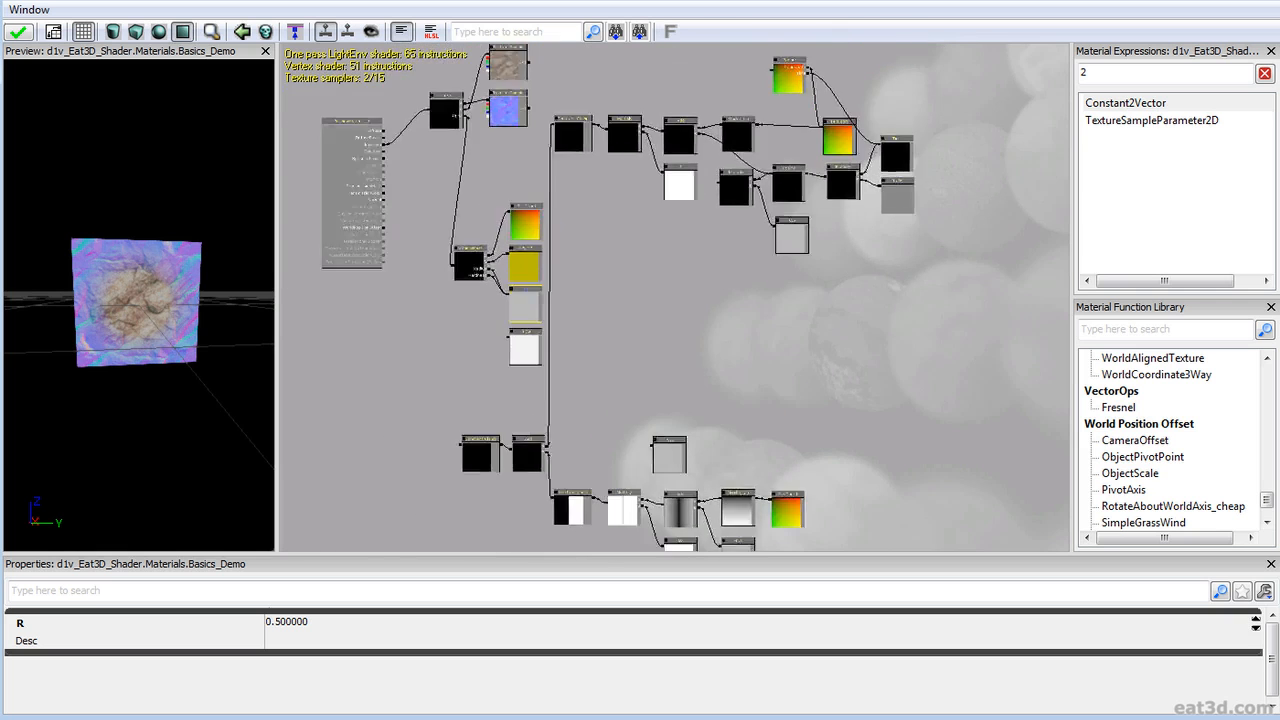
pyautogui.scroll(-3, 560, 301)
pyautogui.moveTo(560, 301); pyautogui.dragTo(583, 408)
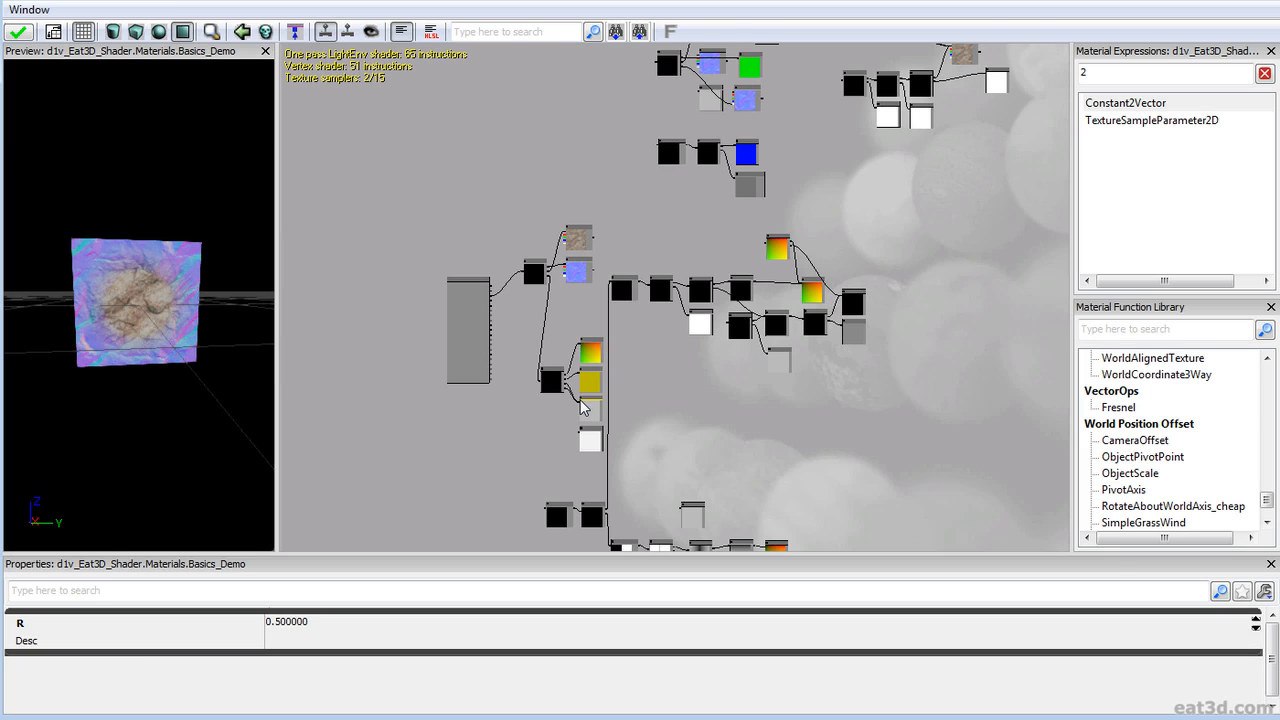
pyautogui.moveTo(580, 401); pyautogui.dragTo(573, 294)
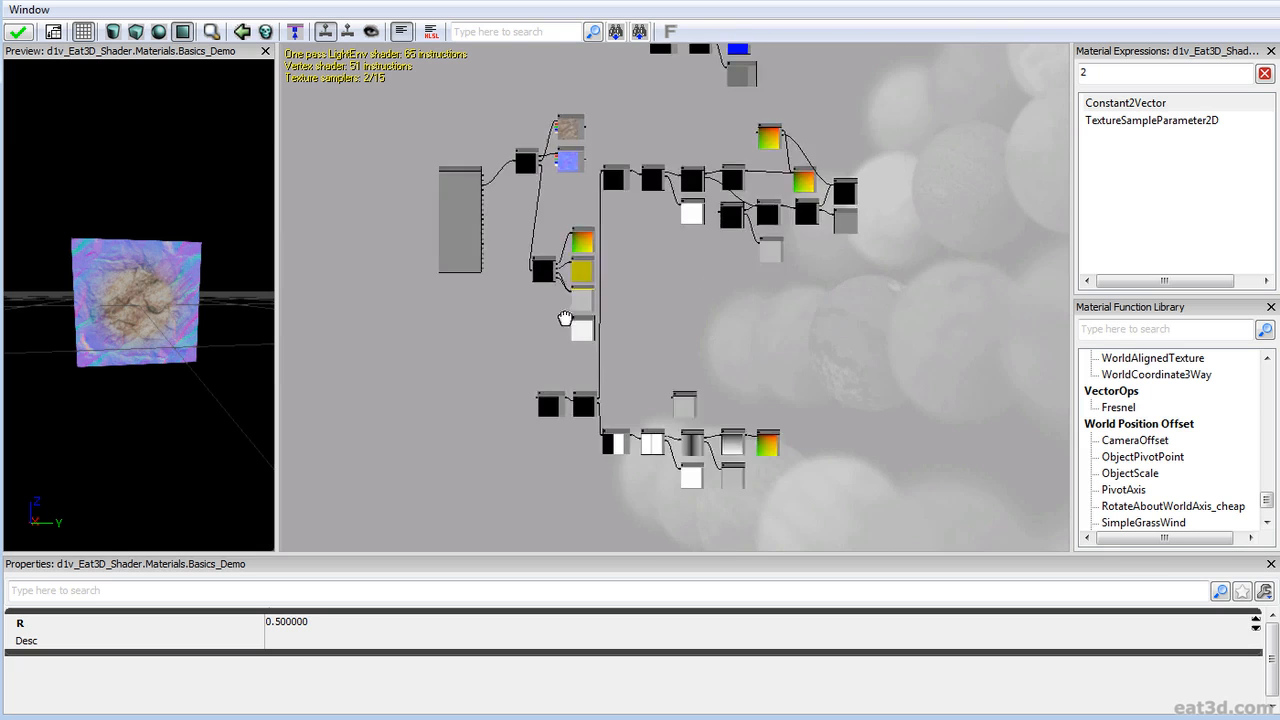
# - Select the upper animated coordinate-mask network and move it down next to the lower mask network
pyautogui.scroll(-1, 580, 304)
pyautogui.keyDown('ctrl'); pyautogui.keyDown('alt'); pyautogui.moveTo(893, 326); pyautogui.dragTo(606, 118); pyautogui.keyUp('alt'); pyautogui.keyUp('ctrl')
pyautogui.keyDown('ctrl'); pyautogui.moveTo(619, 181); pyautogui.dragTo(636, 337); pyautogui.keyUp('ctrl')
pyautogui.scroll(4, 636, 340)
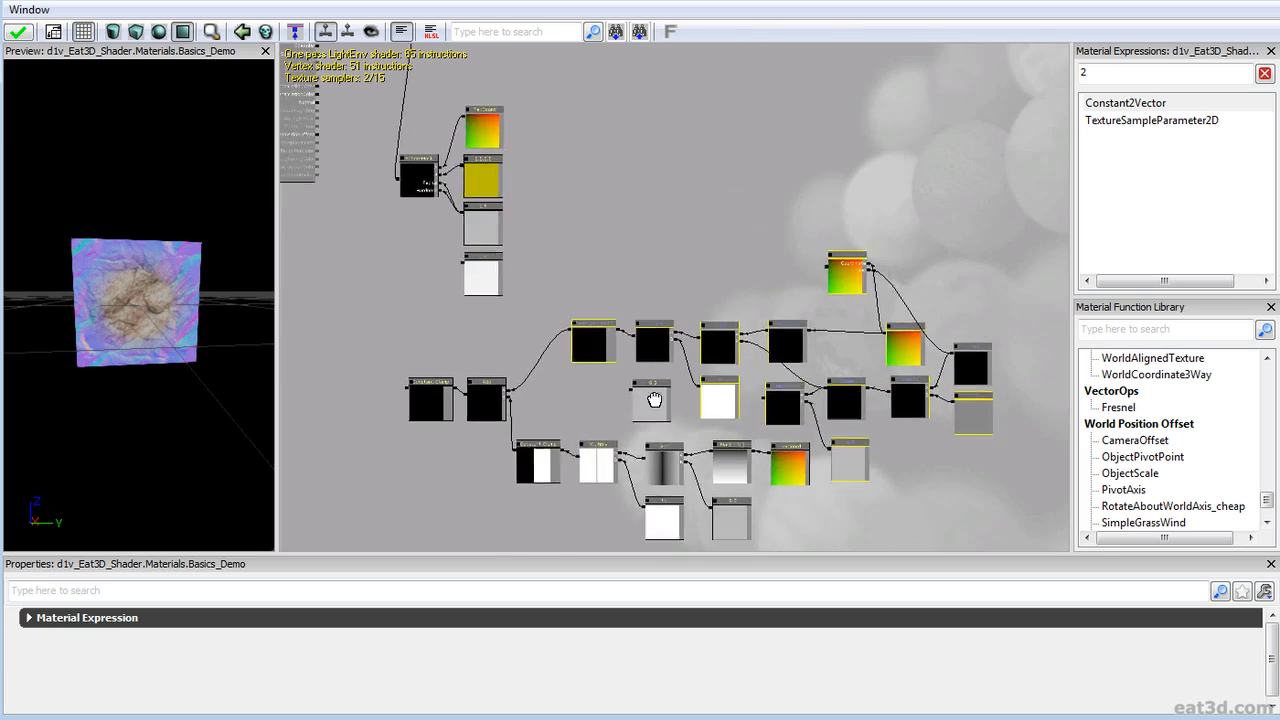